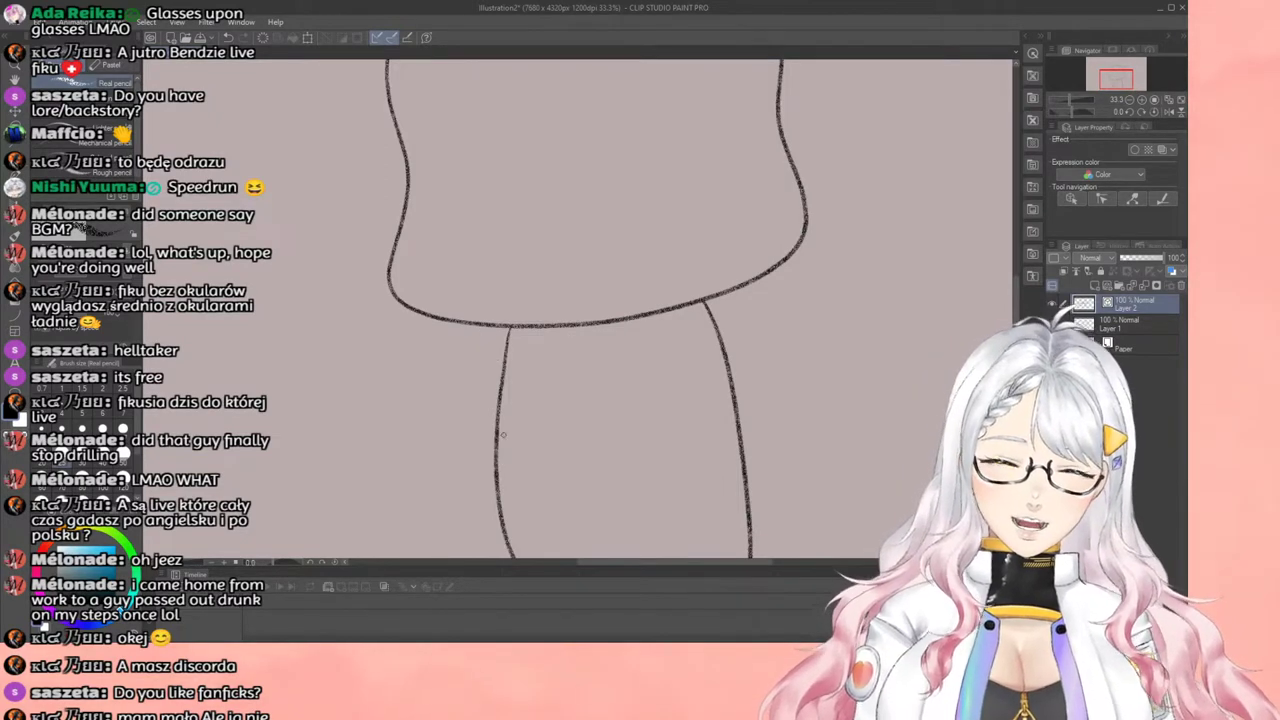
Step: Sketch the character's left-side arm as a rounded, elongated loop hanging from the head's lower edge over the body outline
{"action": "mouse_move", "coordinate": [521, 425]}
{"action": "left_mouse_down"}
{"action": "mouse_move", "coordinate": [496, 478]}
{"action": "mouse_move", "coordinate": [469, 401]}
{"action": "mouse_move", "coordinate": [474, 290]}
{"action": "left_mouse_up"}
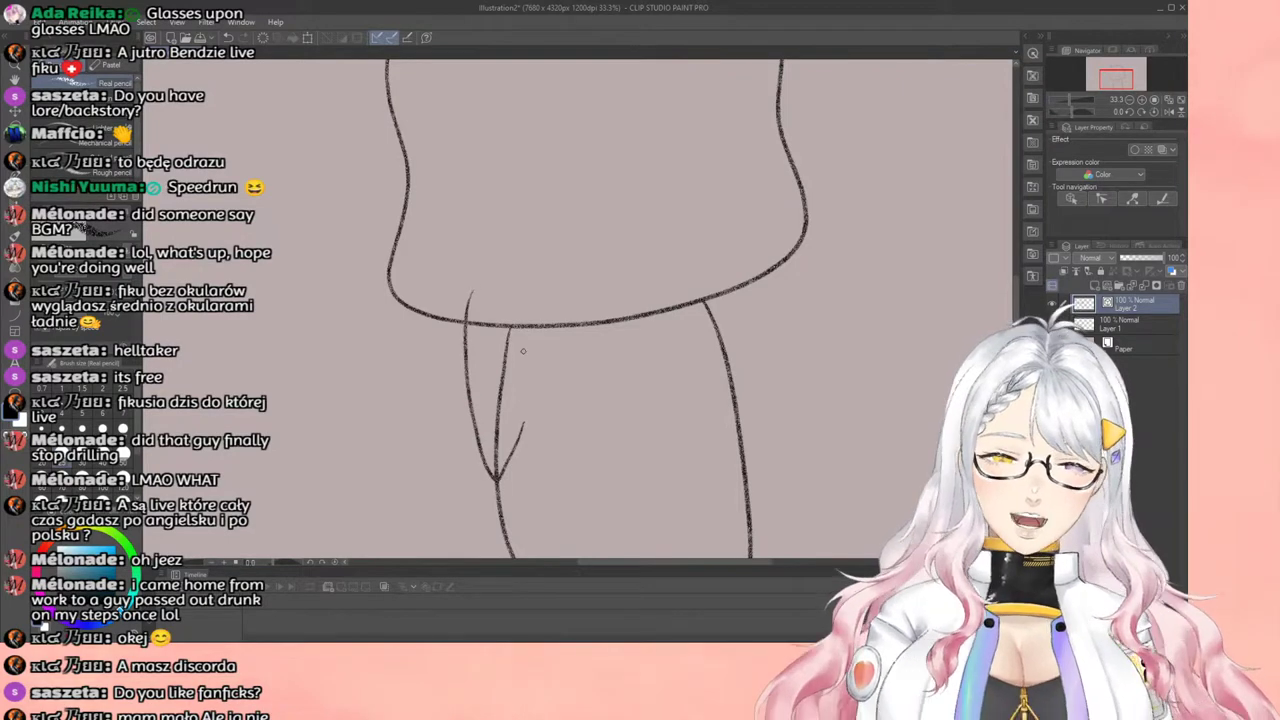
{"action": "key", "text": "ctrl+z"}
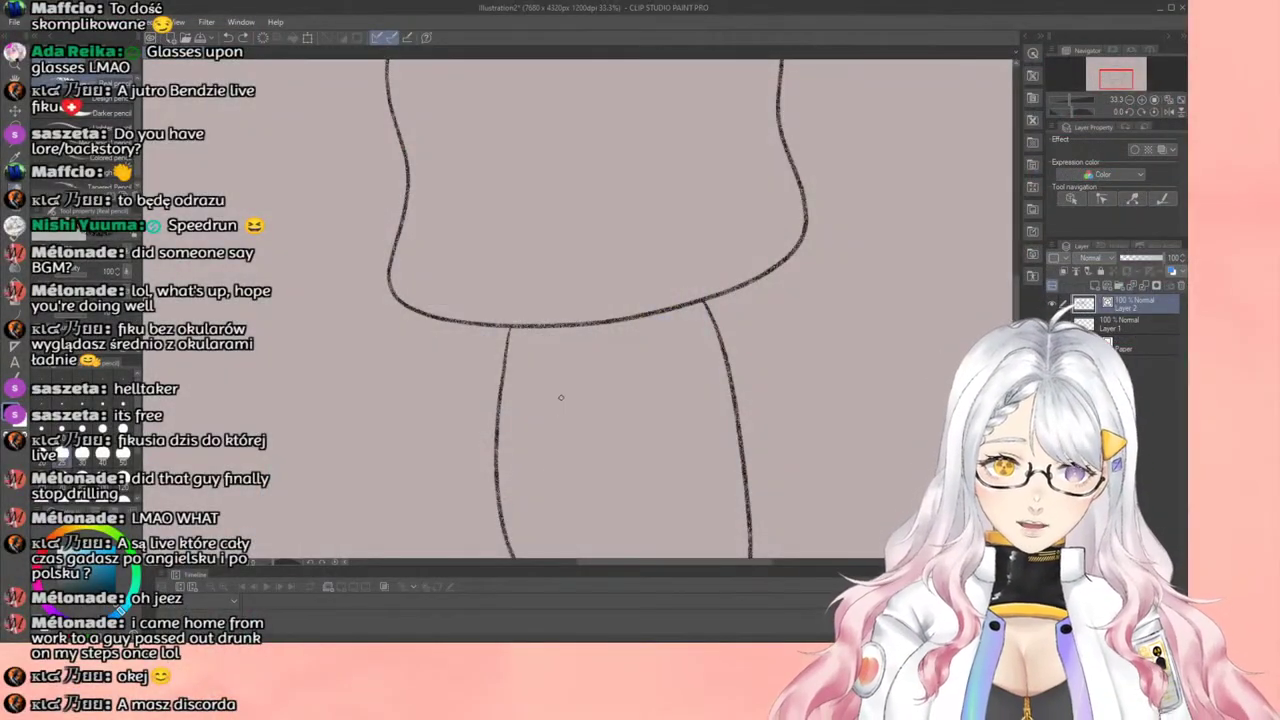
{"action": "scroll", "coordinate": [563, 399], "scroll_direction": "down", "scroll_amount": 4}
{"action": "scroll", "coordinate": [563, 400], "scroll_direction": "up", "scroll_amount": 4}
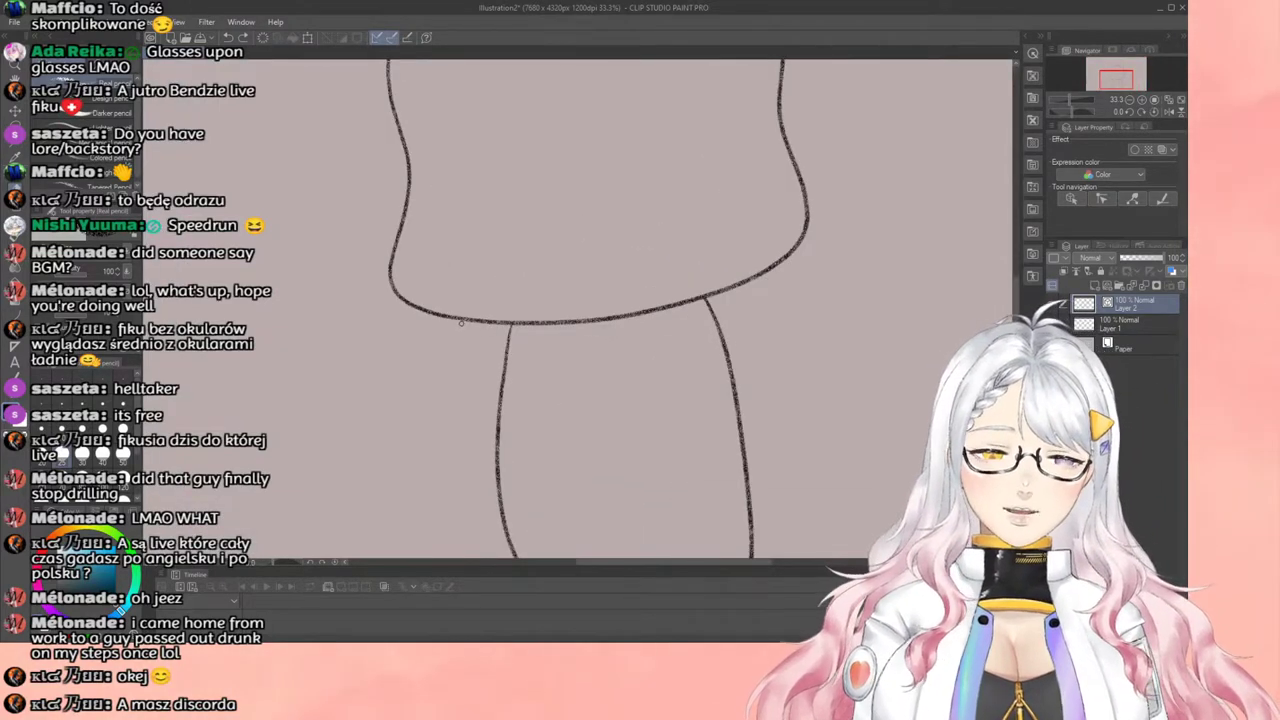
{"action": "mouse_move", "coordinate": [461, 325]}
{"action": "left_mouse_down"}
{"action": "mouse_move", "coordinate": [457, 442]}
{"action": "mouse_move", "coordinate": [470, 470]}
{"action": "mouse_move", "coordinate": [498, 473]}
{"action": "mouse_move", "coordinate": [555, 405]}
{"action": "mouse_move", "coordinate": [571, 322]}
{"action": "mouse_move", "coordinate": [561, 291]}
{"action": "mouse_move", "coordinate": [536, 305]}
{"action": "mouse_move", "coordinate": [496, 374]}
{"action": "left_mouse_up"}
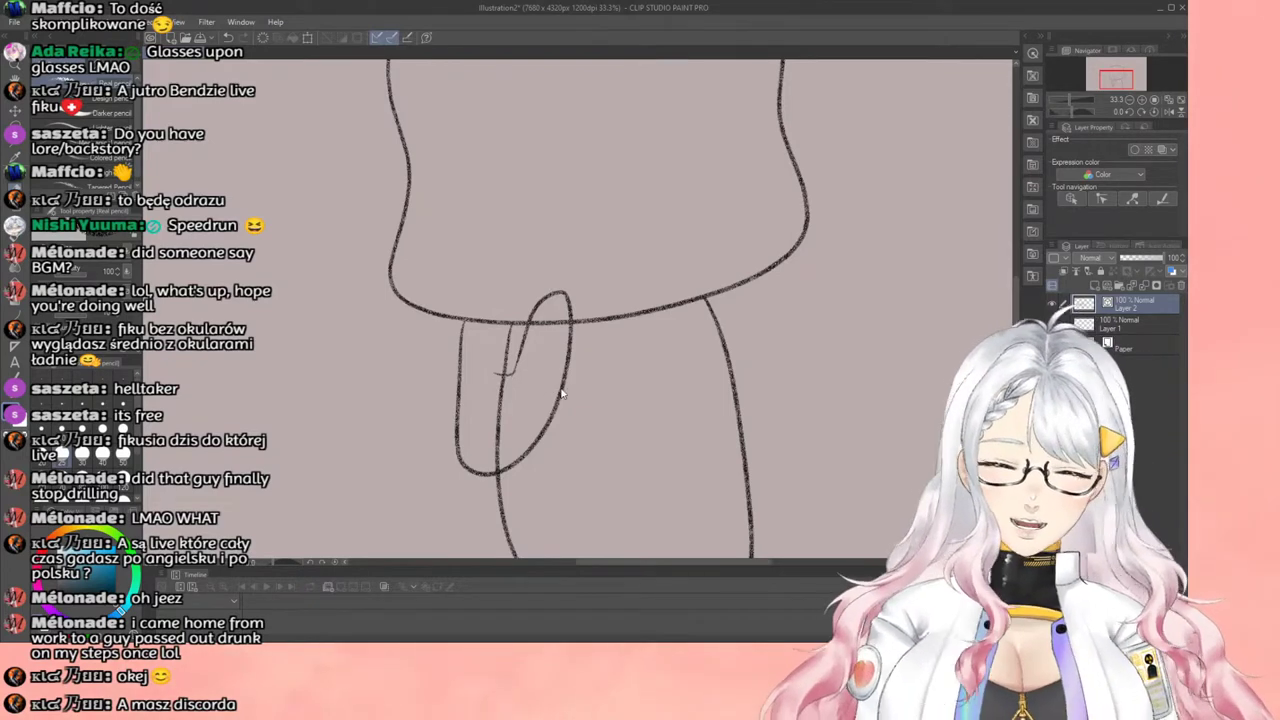
{"action": "key", "text": "ctrl+z"}
{"action": "left_click_drag", "start_coordinate": [513, 372], "coordinate": [487, 395]}
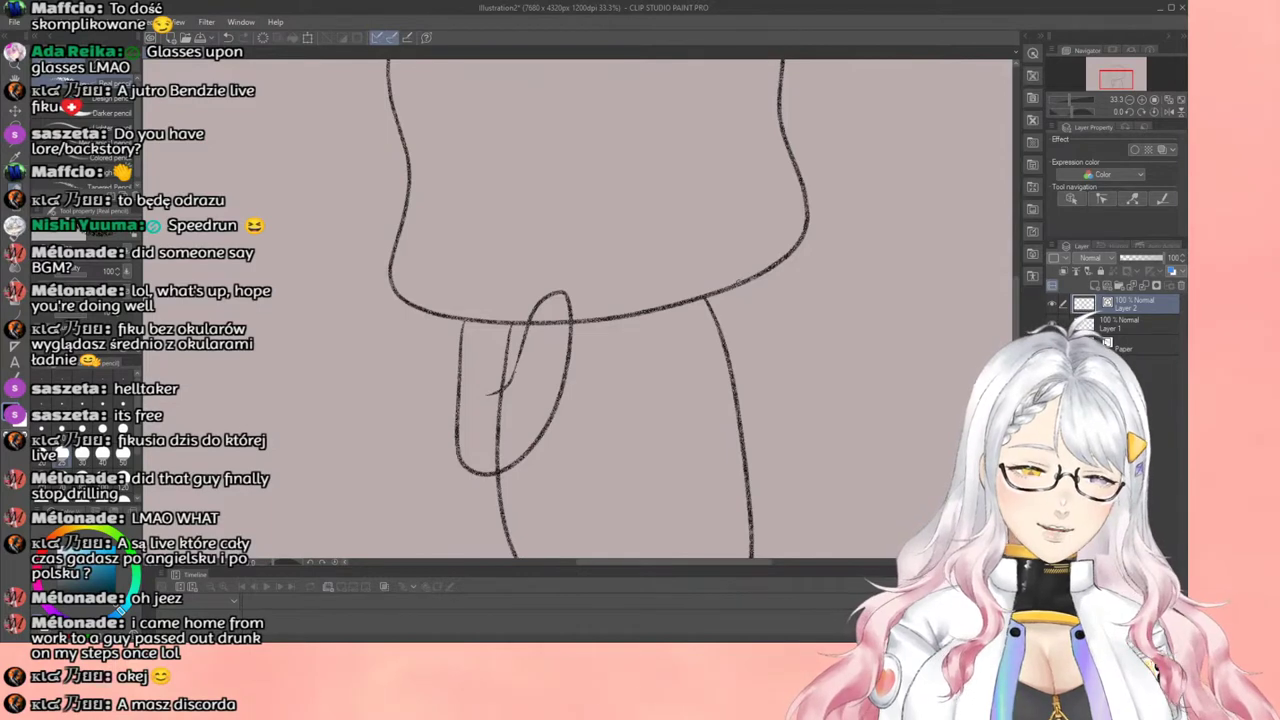
Step: Sketch the right-side arm as a slanted loop below the head, overlapping the body's right outline
{"action": "mouse_move", "coordinate": [735, 285]}
{"action": "left_mouse_down"}
{"action": "mouse_move", "coordinate": [761, 410]}
{"action": "mouse_move", "coordinate": [742, 436]}
{"action": "mouse_move", "coordinate": [708, 437]}
{"action": "mouse_move", "coordinate": [670, 404]}
{"action": "mouse_move", "coordinate": [632, 318]}
{"action": "mouse_move", "coordinate": [641, 297]}
{"action": "mouse_move", "coordinate": [661, 294]}
{"action": "mouse_move", "coordinate": [723, 348]}
{"action": "left_mouse_up"}
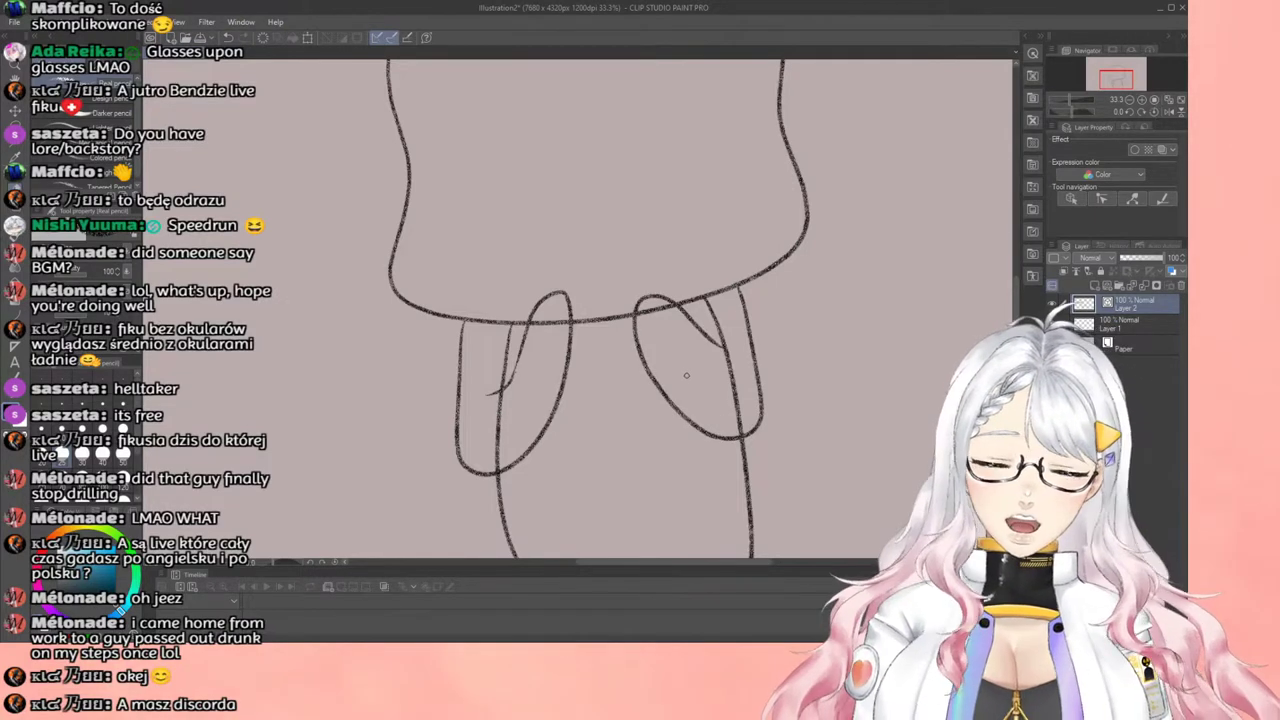
{"action": "key", "text": "ctrl+z"}
{"action": "mouse_move", "coordinate": [718, 292]}
{"action": "left_mouse_down"}
{"action": "mouse_move", "coordinate": [744, 358]}
{"action": "mouse_move", "coordinate": [750, 436]}
{"action": "mouse_move", "coordinate": [720, 438]}
{"action": "mouse_move", "coordinate": [634, 370]}
{"action": "mouse_move", "coordinate": [621, 292]}
{"action": "mouse_move", "coordinate": [640, 288]}
{"action": "mouse_move", "coordinate": [710, 352]}
{"action": "left_mouse_up"}
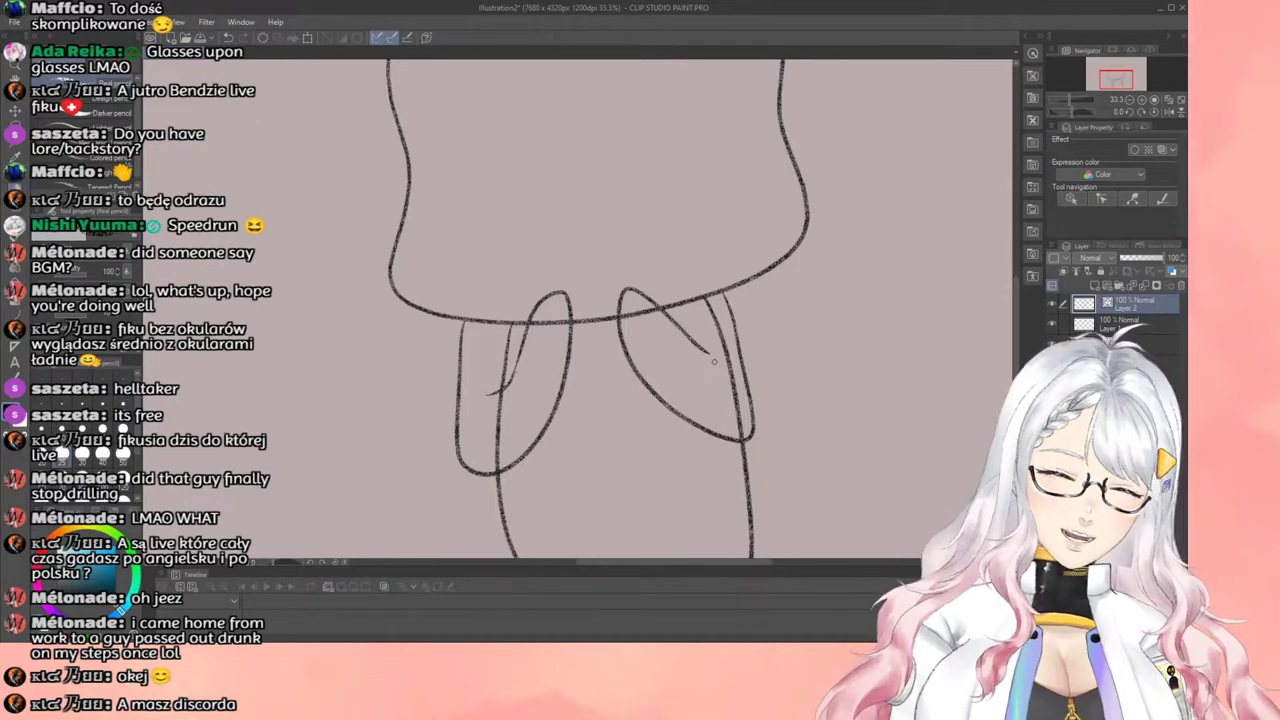
Step: Sketch the left curve of a small cat-like mouth in the lower middle of the head
{"action": "scroll", "coordinate": [714, 362], "scroll_direction": "down", "scroll_amount": 4}
{"action": "scroll", "coordinate": [665, 258], "scroll_direction": "up", "scroll_amount": 4}
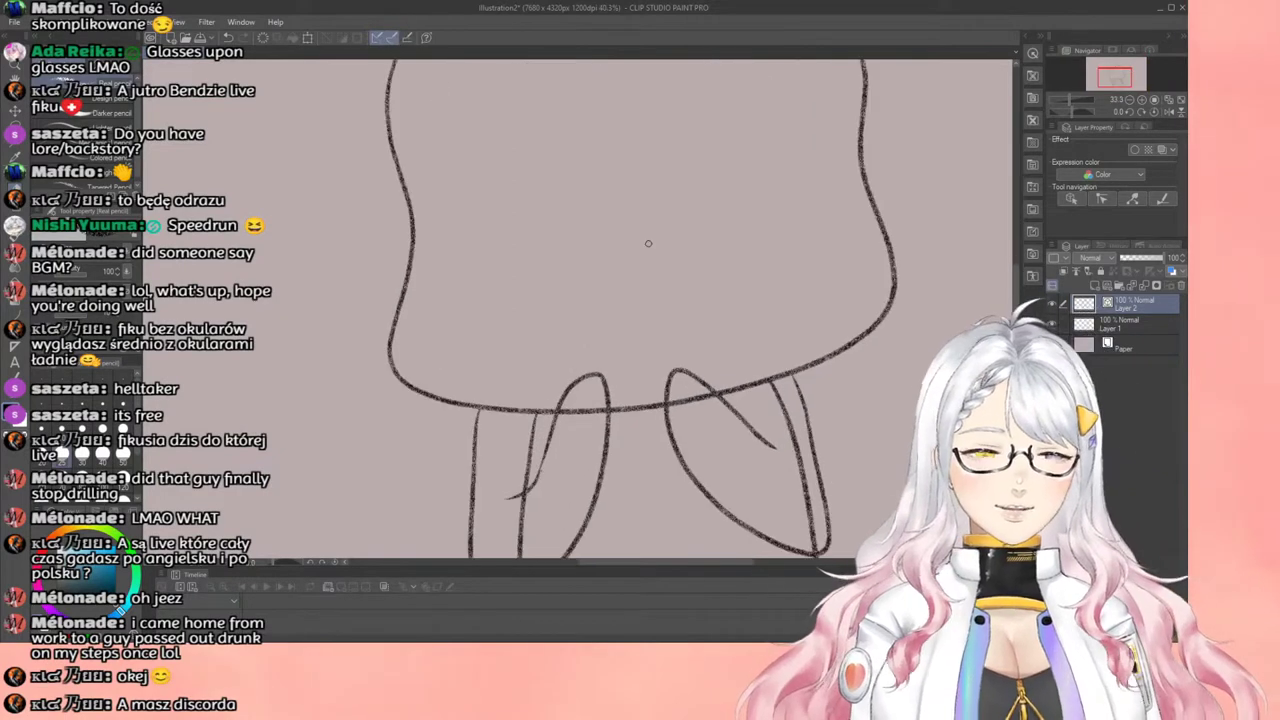
{"action": "scroll", "coordinate": [655, 230], "scroll_direction": "down", "scroll_amount": 2}
{"action": "scroll", "coordinate": [660, 234], "scroll_direction": "up", "scroll_amount": 1}
{"action": "scroll", "coordinate": [660, 234], "scroll_direction": "up", "scroll_amount": 2}
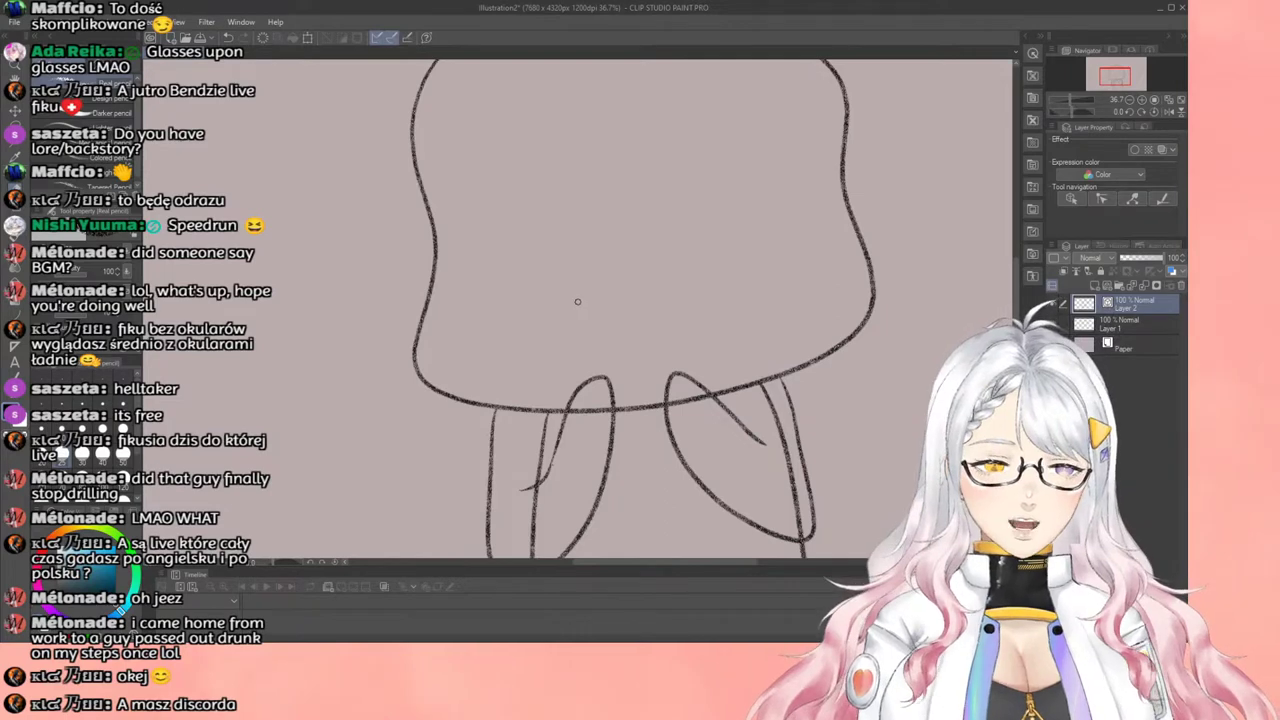
{"action": "mouse_move", "coordinate": [567, 300]}
{"action": "left_mouse_down"}
{"action": "mouse_move", "coordinate": [596, 321]}
{"action": "mouse_move", "coordinate": [625, 316]}
{"action": "left_mouse_up"}
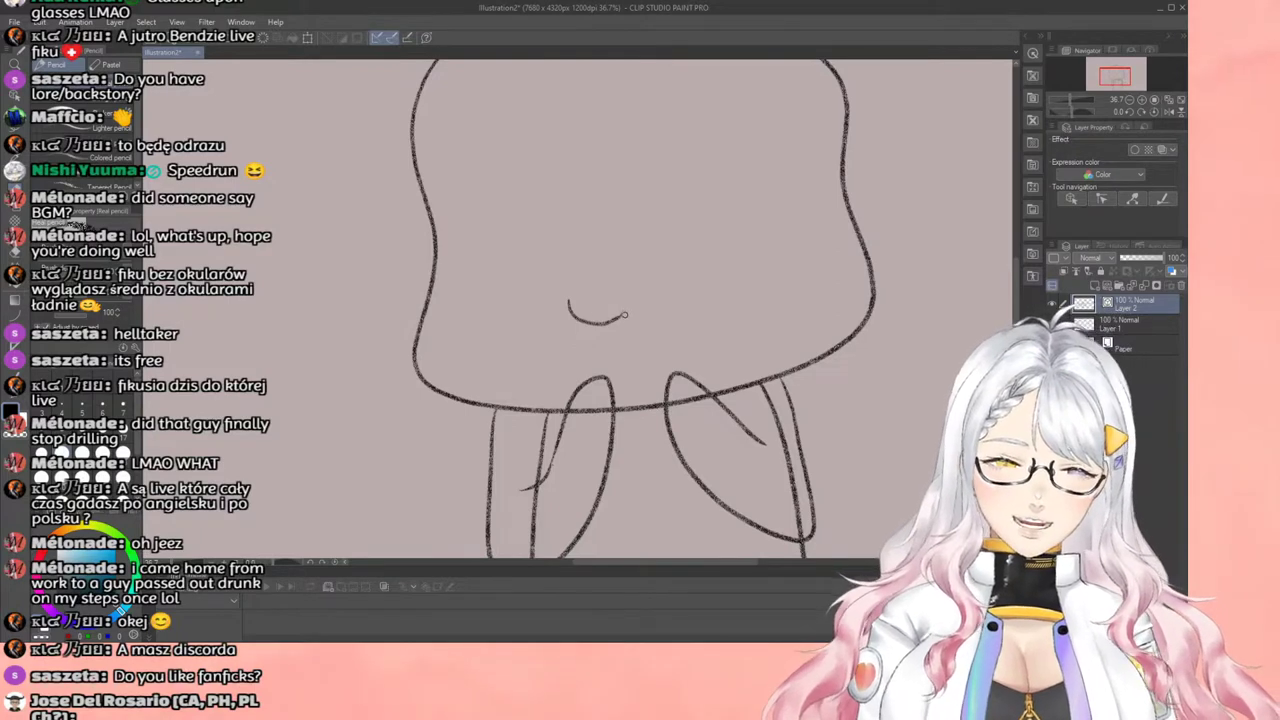
Step: Complete the w-shaped mouth with a matching second curve continuing from the first curve's right end
{"action": "mouse_move", "coordinate": [622, 315]}
{"action": "left_mouse_down"}
{"action": "mouse_move", "coordinate": [668, 323]}
{"action": "mouse_move", "coordinate": [688, 287]}
{"action": "left_mouse_up"}
{"action": "key", "text": "ctrl+z"}
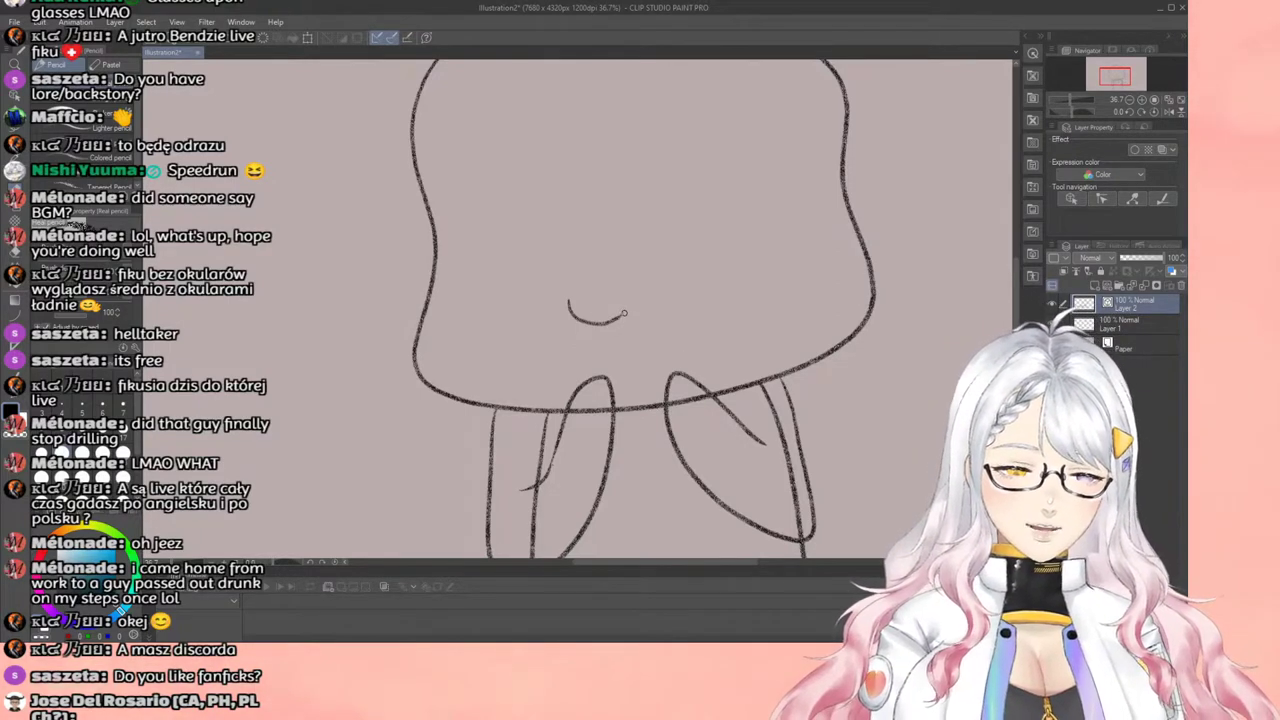
{"action": "mouse_move", "coordinate": [624, 313]}
{"action": "left_mouse_down"}
{"action": "mouse_move", "coordinate": [654, 330]}
{"action": "mouse_move", "coordinate": [690, 303]}
{"action": "left_mouse_up"}
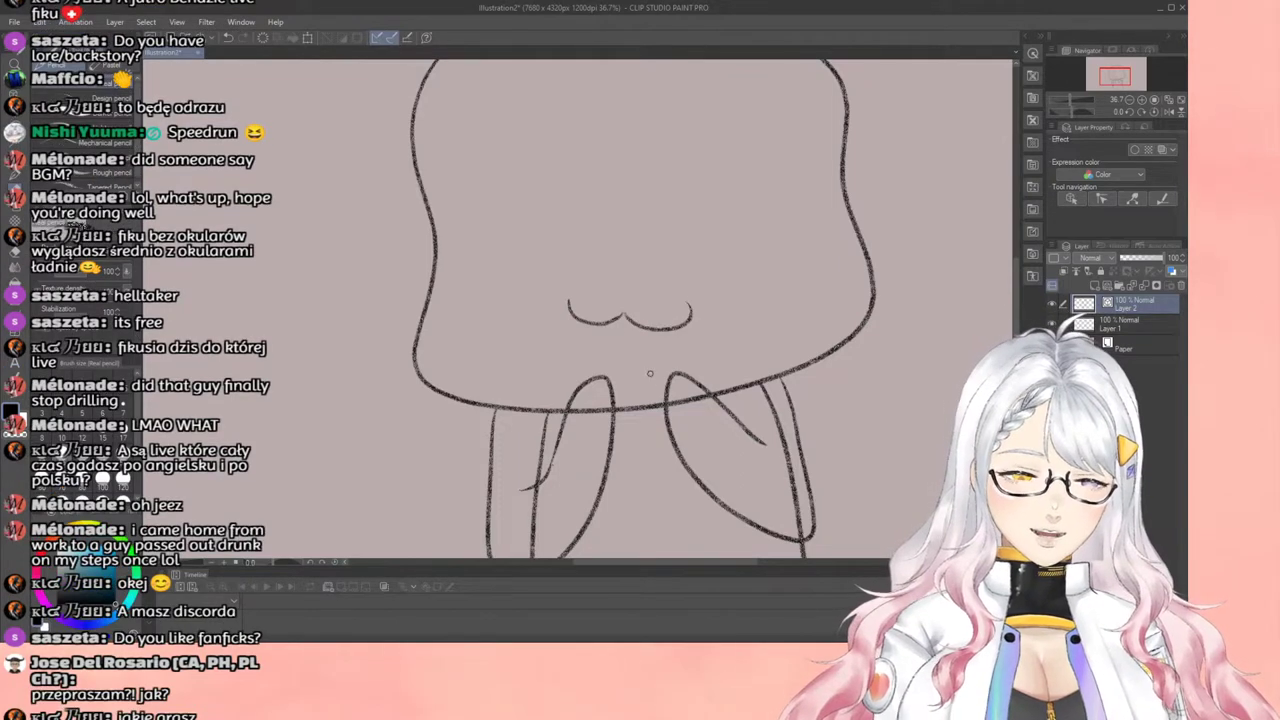
{"action": "key", "text": "ctrl+z"}
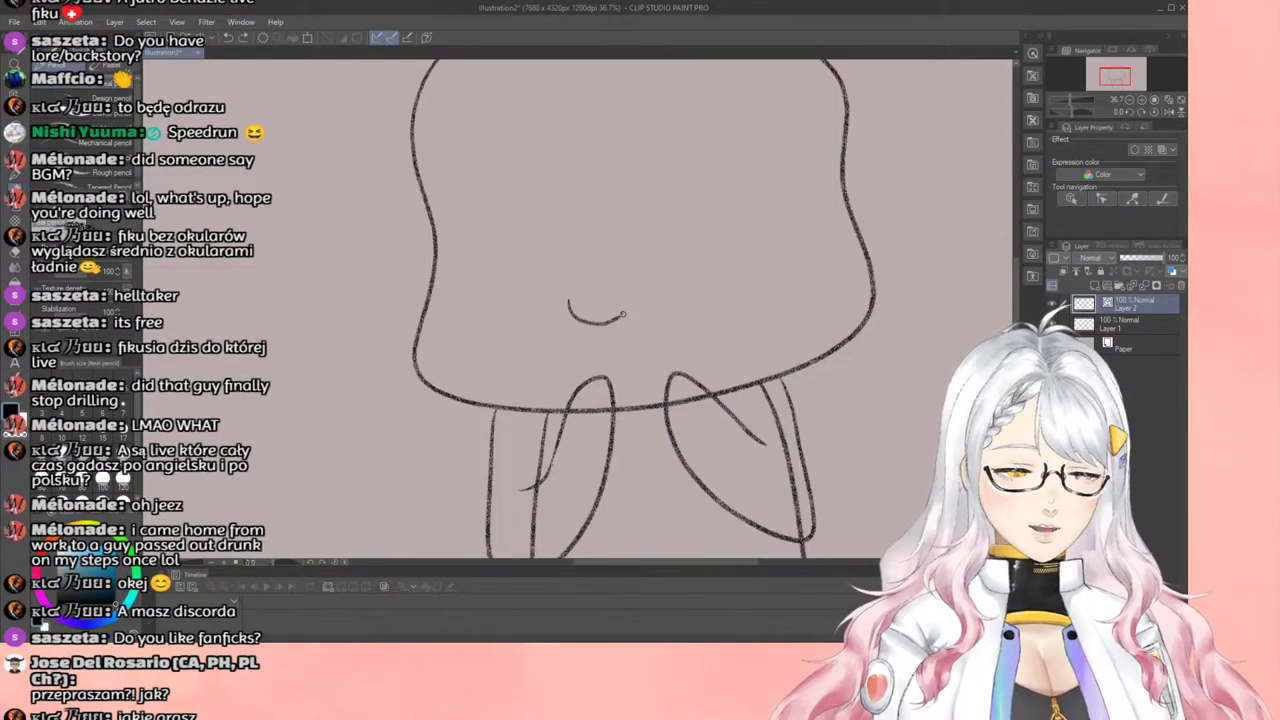
{"action": "mouse_move", "coordinate": [625, 316]}
{"action": "left_mouse_down"}
{"action": "mouse_move", "coordinate": [652, 329]}
{"action": "mouse_move", "coordinate": [680, 313]}
{"action": "mouse_move", "coordinate": [676, 296]}
{"action": "left_mouse_up"}
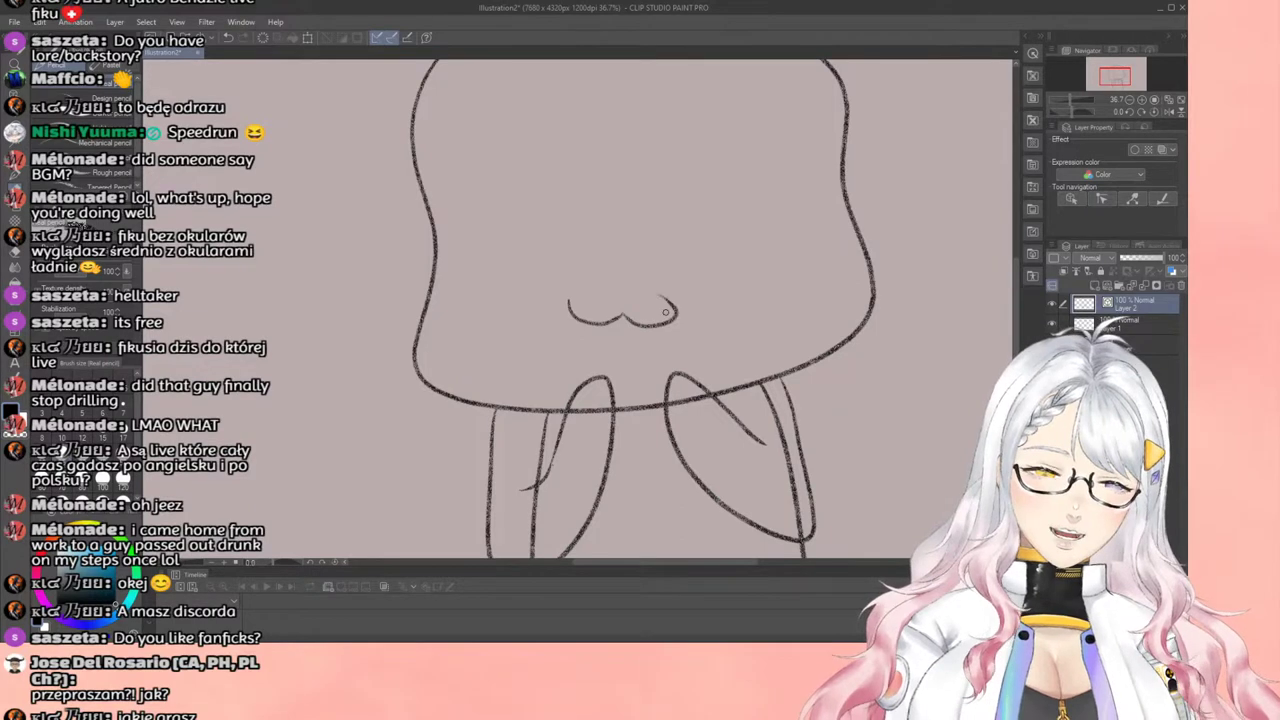
{"action": "key", "text": "ctrl+z"}
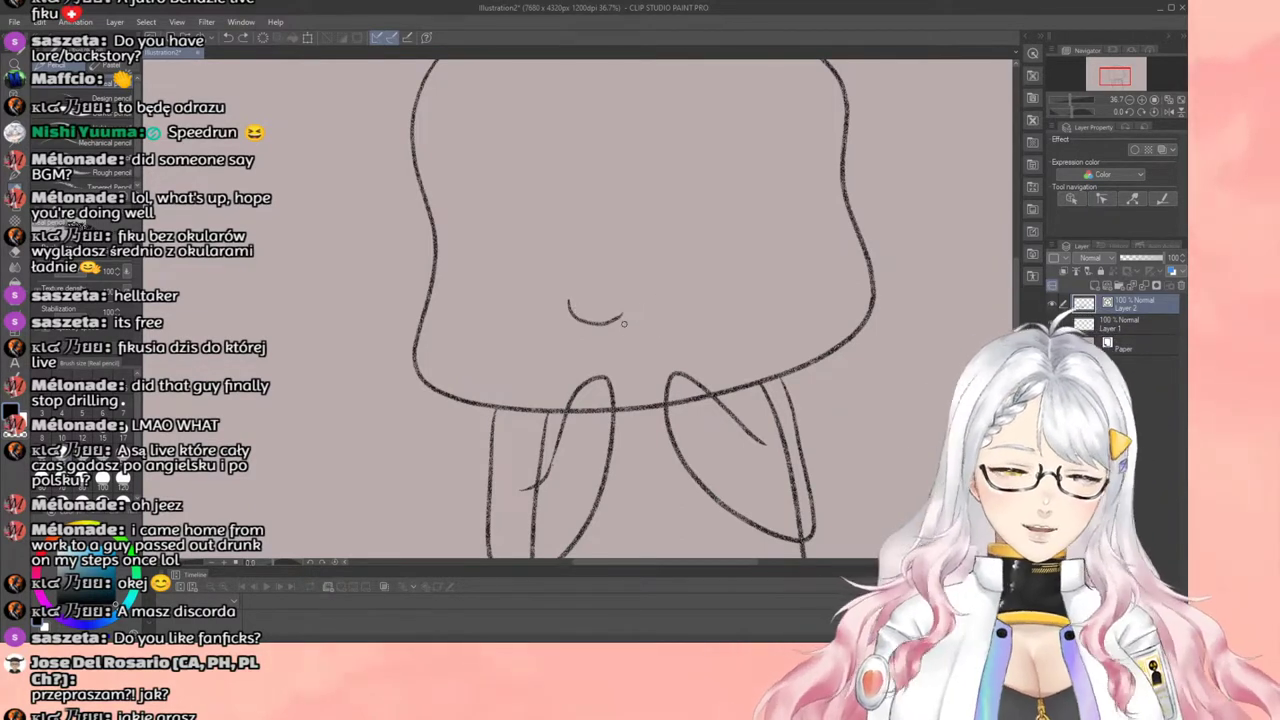
{"action": "mouse_move", "coordinate": [622, 315]}
{"action": "left_mouse_down"}
{"action": "mouse_move", "coordinate": [682, 318]}
{"action": "mouse_move", "coordinate": [690, 288]}
{"action": "left_mouse_up"}
{"action": "key", "text": "ctrl+z"}
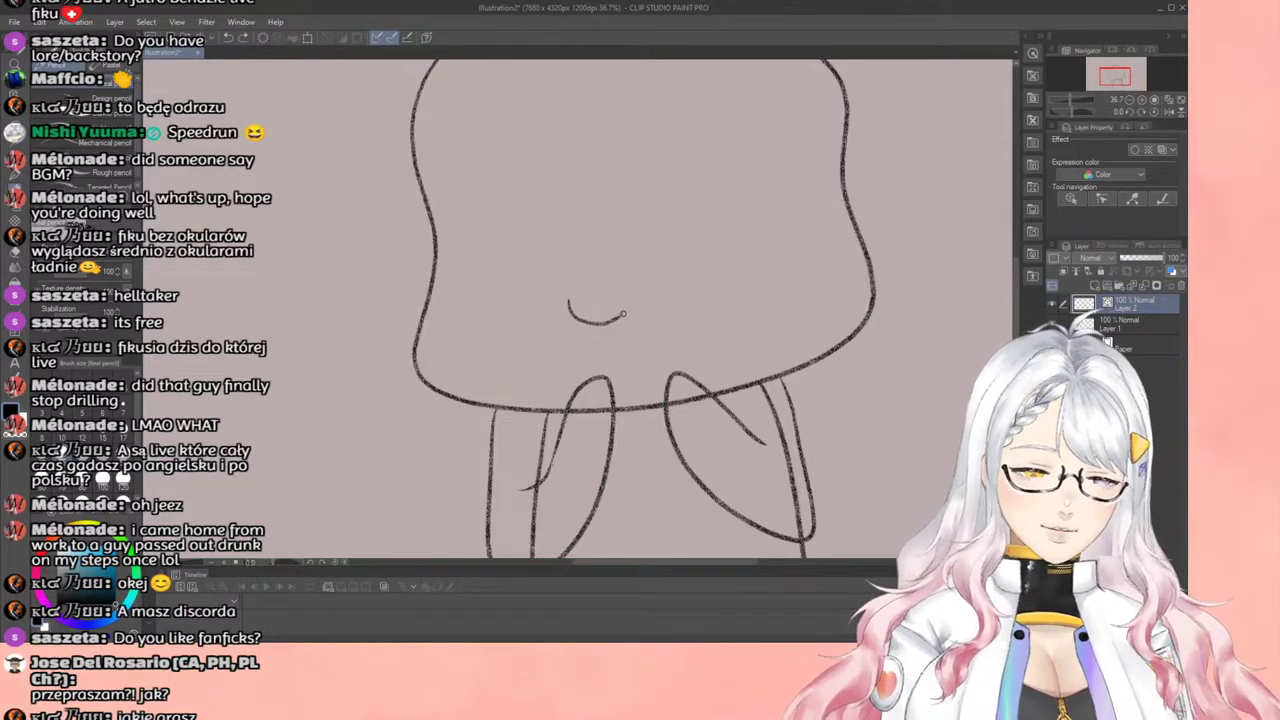
{"action": "mouse_move", "coordinate": [622, 314]}
{"action": "left_mouse_down"}
{"action": "mouse_move", "coordinate": [657, 330]}
{"action": "mouse_move", "coordinate": [677, 323]}
{"action": "mouse_move", "coordinate": [673, 308]}
{"action": "left_mouse_up"}
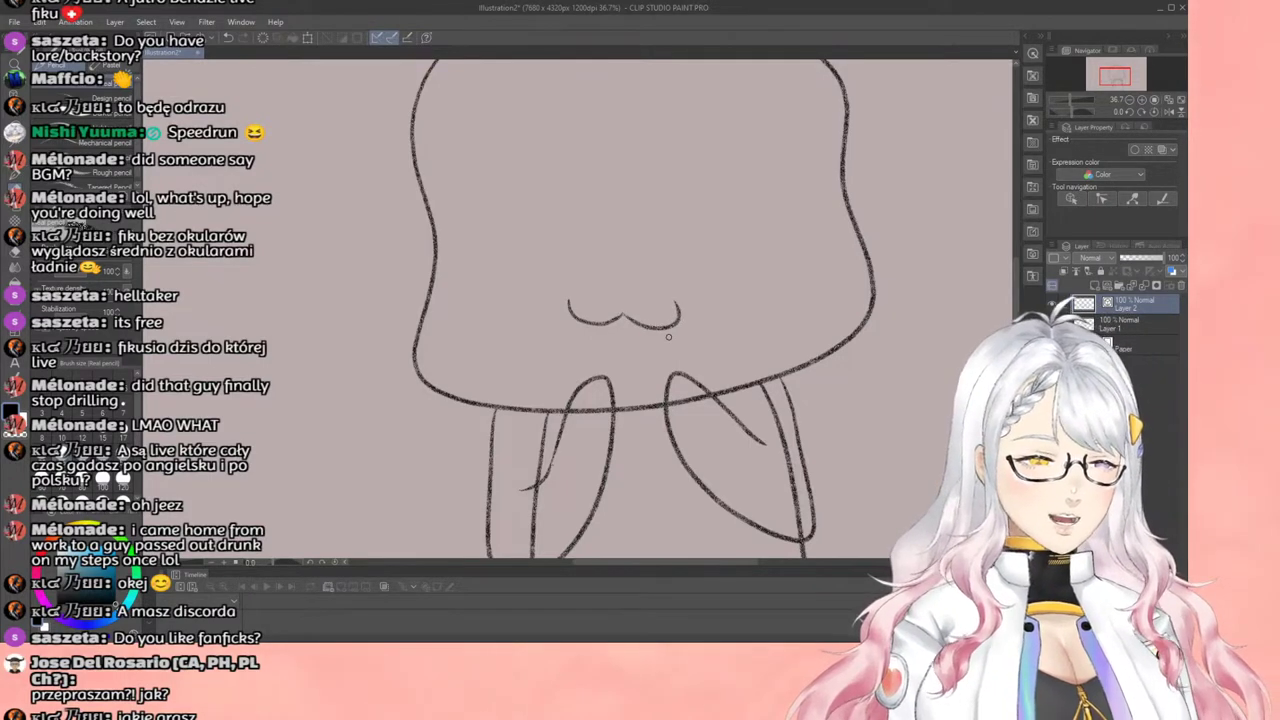
{"action": "scroll", "coordinate": [668, 337], "scroll_direction": "down", "scroll_amount": 2}
{"action": "scroll", "coordinate": [664, 307], "scroll_direction": "down", "scroll_amount": 1}
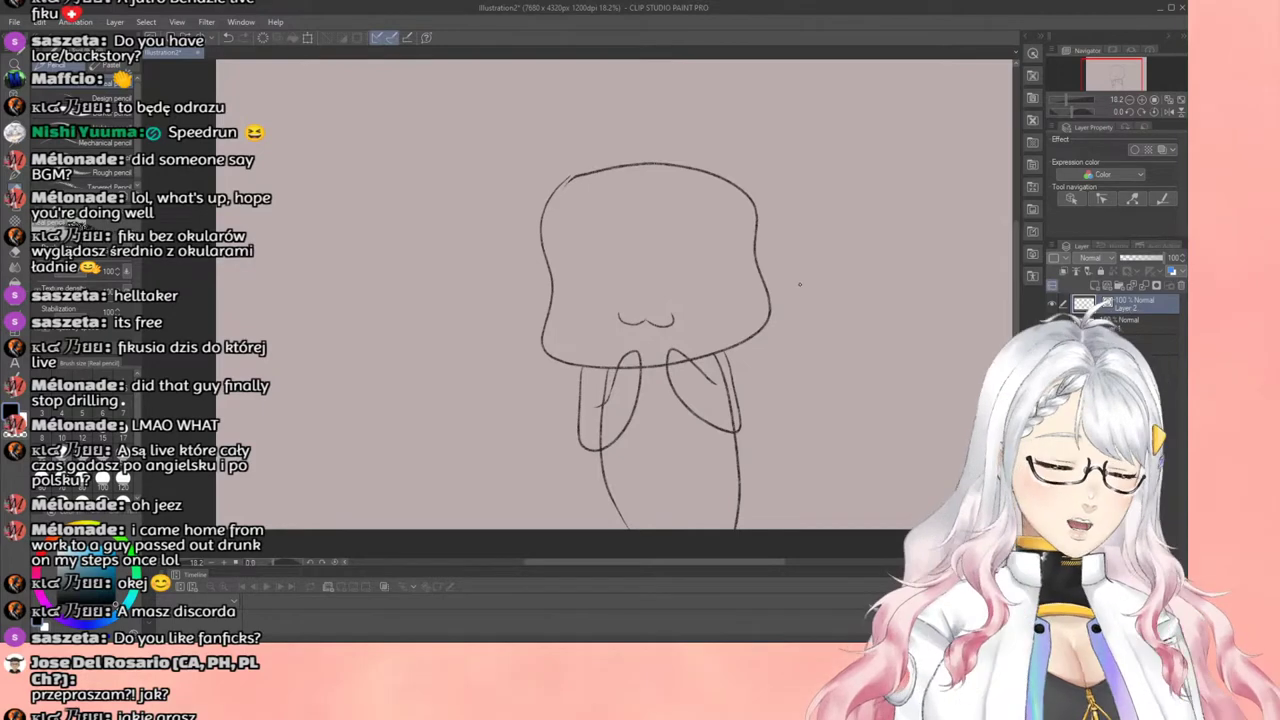
{"action": "scroll", "coordinate": [797, 283], "scroll_direction": "up", "scroll_amount": 3}
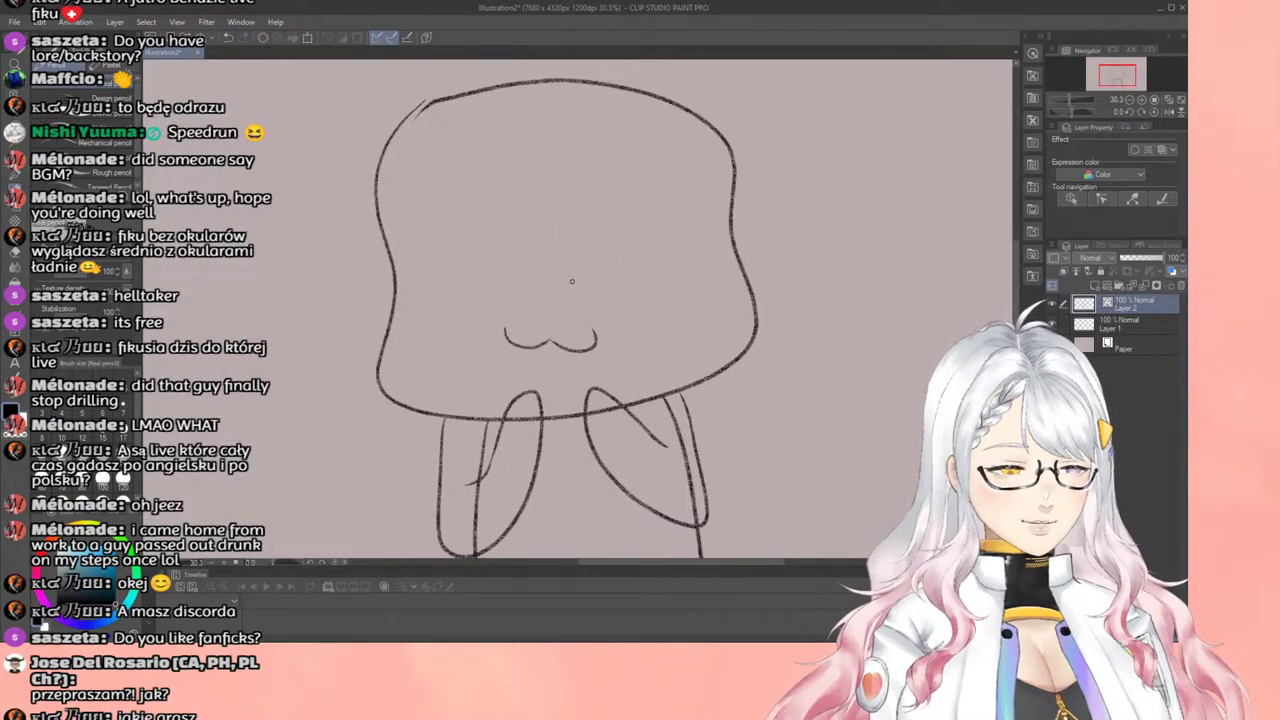
{"action": "scroll", "coordinate": [572, 281], "scroll_direction": "up", "scroll_amount": 1}
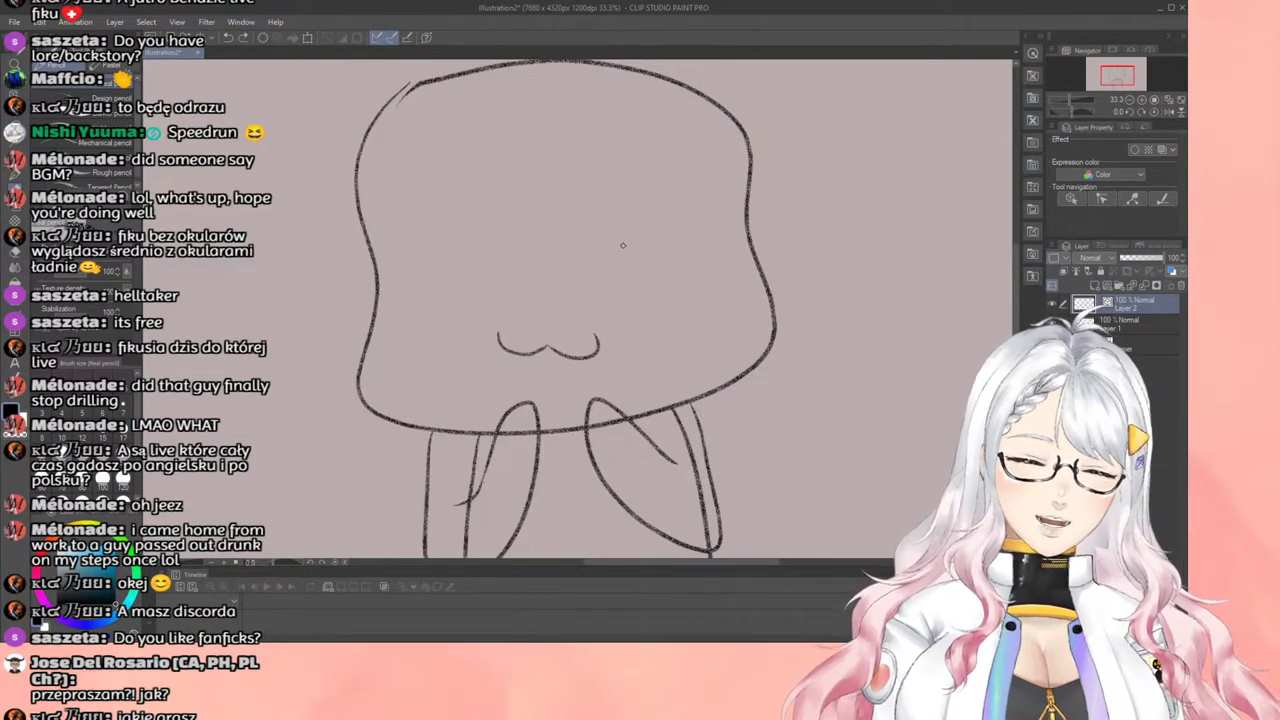
{"action": "left_click_drag", "start_coordinate": [624, 248], "coordinate": [710, 250]}
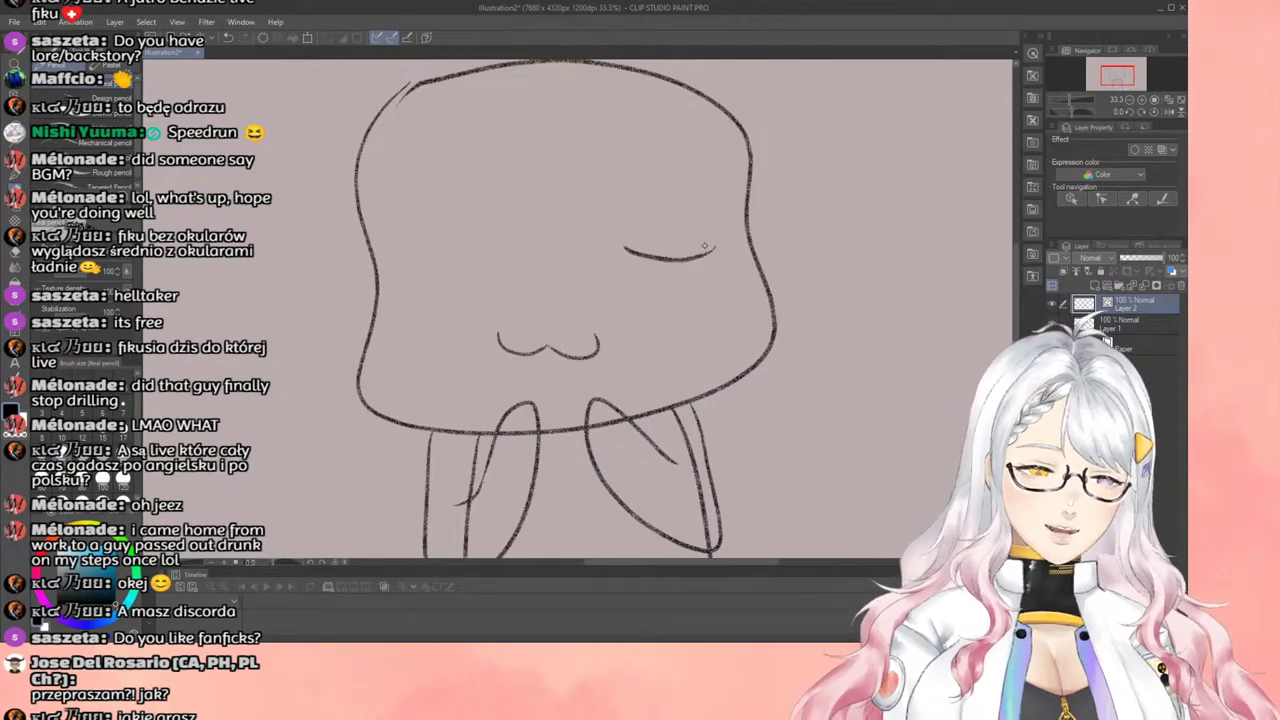
{"action": "key", "text": "ctrl+z"}
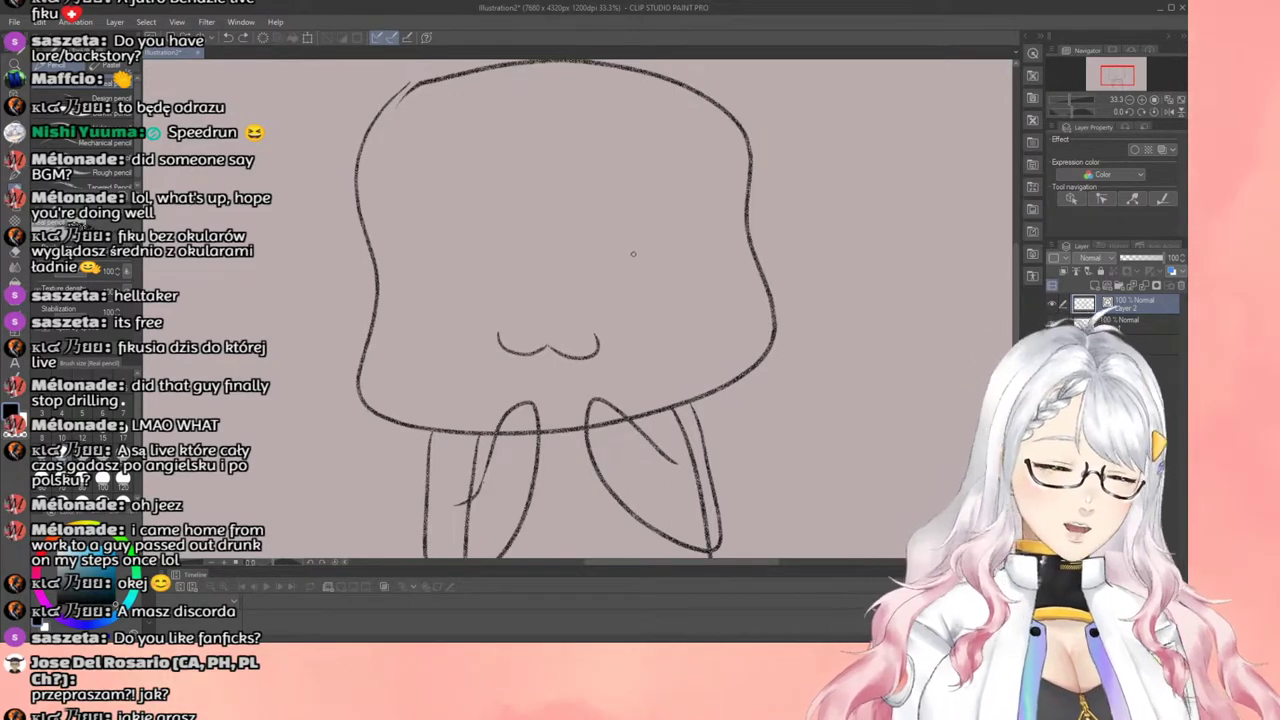
{"action": "mouse_move", "coordinate": [643, 247]}
{"action": "left_mouse_down"}
{"action": "mouse_move", "coordinate": [700, 256]}
{"action": "mouse_move", "coordinate": [715, 248]}
{"action": "mouse_move", "coordinate": [642, 258]}
{"action": "mouse_move", "coordinate": [712, 232]}
{"action": "left_mouse_up"}
{"action": "key", "text": "ctrl+z"}
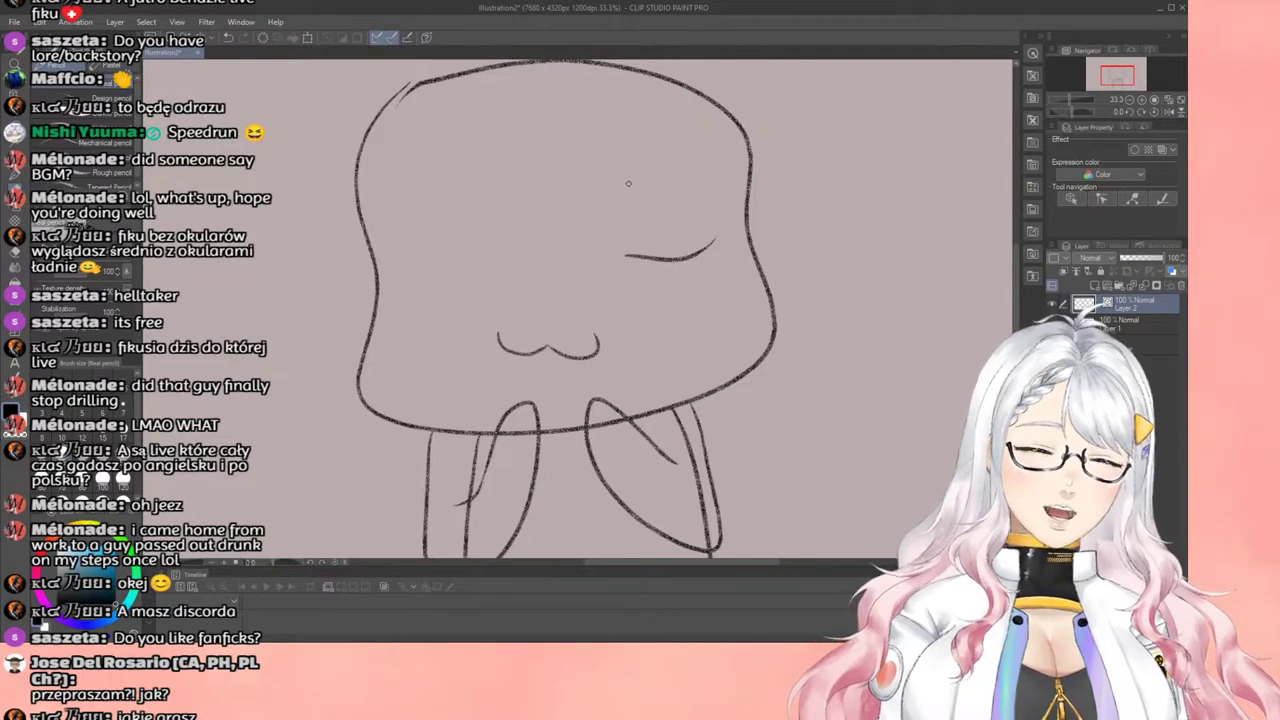
{"action": "left_click_drag", "start_coordinate": [619, 192], "coordinate": [703, 183]}
{"action": "key", "text": "ctrl+z"}
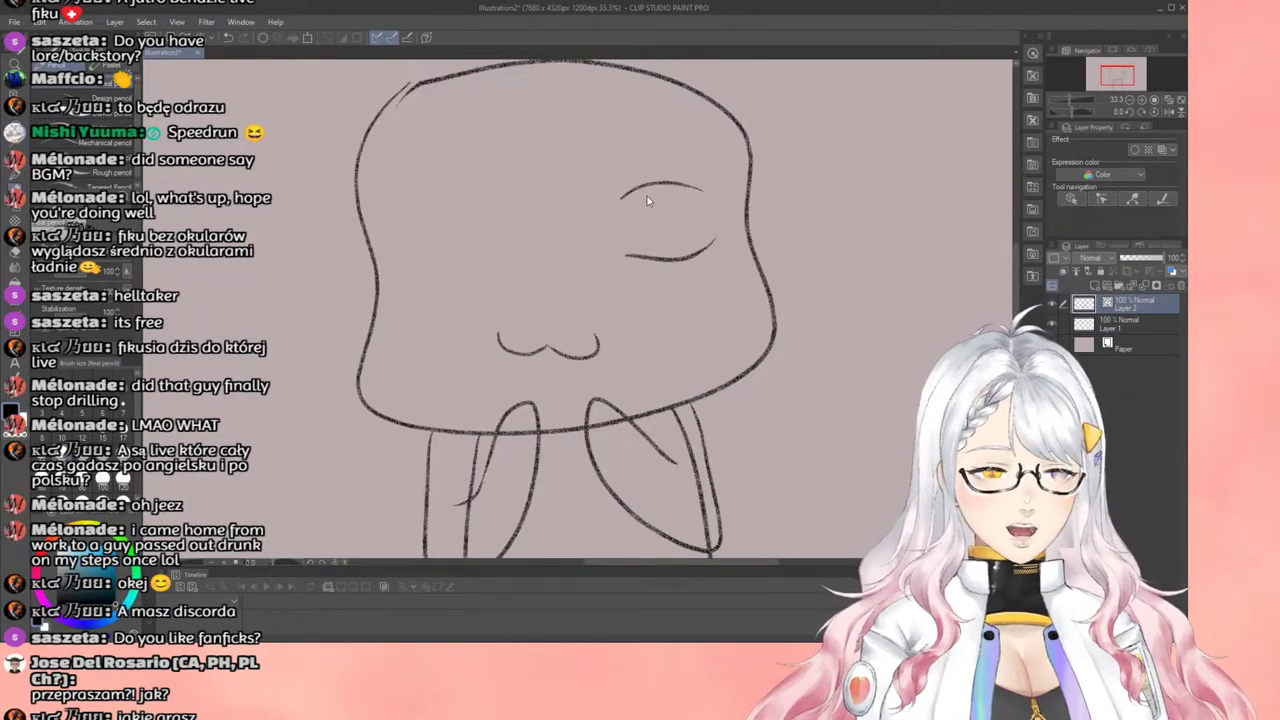
{"action": "key", "text": "ctrl+z"}
{"action": "key", "text": "ctrl+z"}
Step: Sketch the right-side eye with an arched upper lid line and a rounded iris hanging beneath it
{"action": "mouse_move", "coordinate": [610, 206]}
{"action": "left_mouse_down"}
{"action": "mouse_move", "coordinate": [647, 191]}
{"action": "mouse_move", "coordinate": [644, 259]}
{"action": "left_mouse_up"}
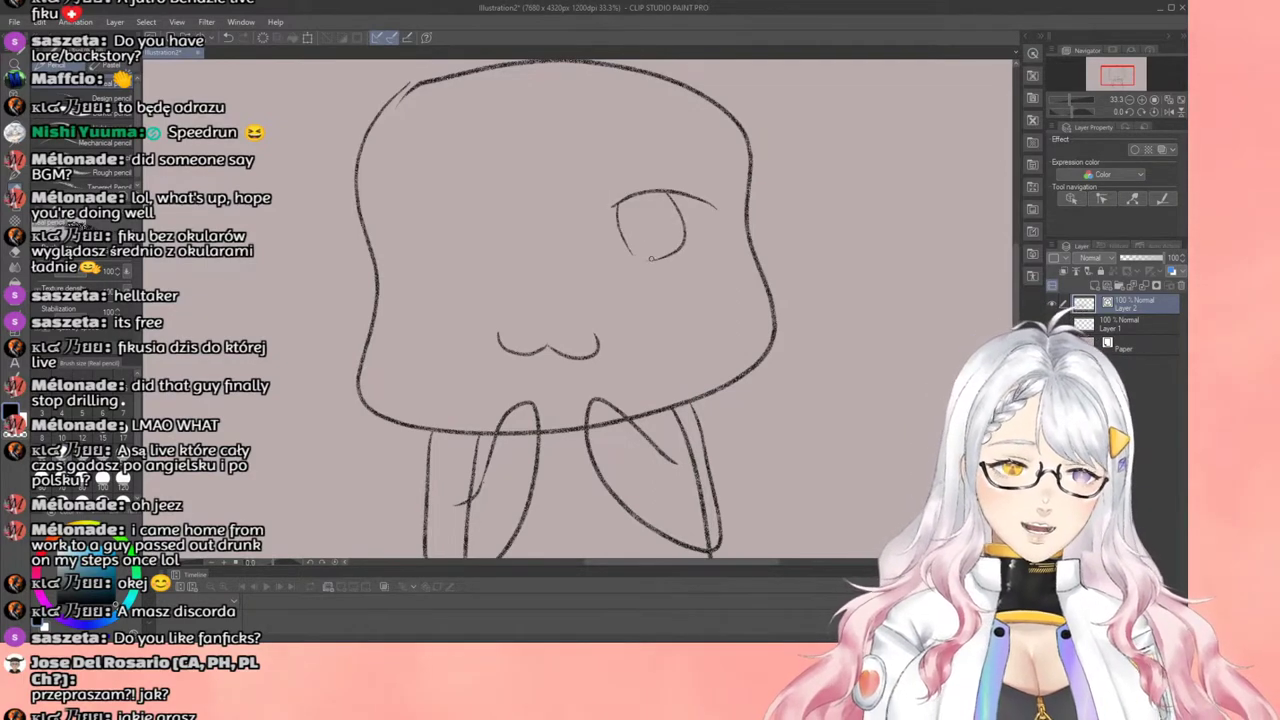
{"action": "left_click_drag", "start_coordinate": [627, 202], "coordinate": [662, 262]}
{"action": "key", "text": "ctrl+z"}
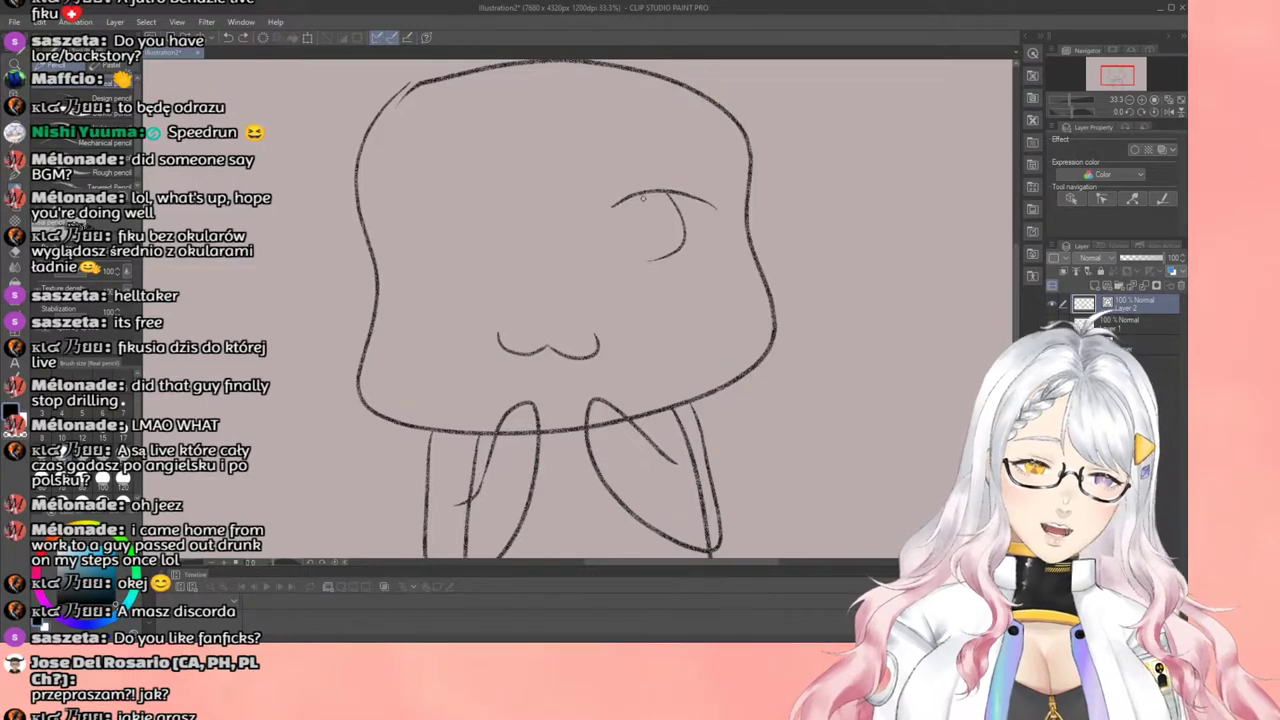
{"action": "left_click_drag", "start_coordinate": [622, 203], "coordinate": [644, 269]}
{"action": "key", "text": "ctrl+z"}
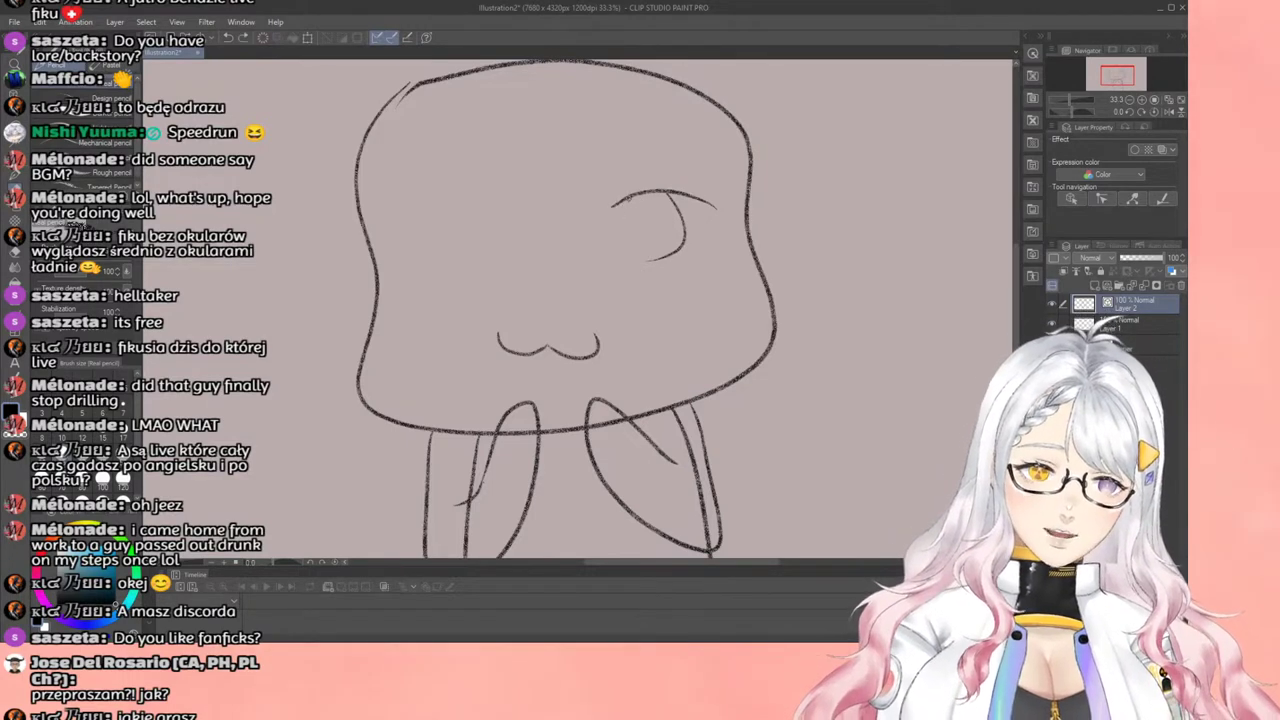
{"action": "mouse_move", "coordinate": [626, 197]}
{"action": "left_mouse_down"}
{"action": "mouse_move", "coordinate": [629, 250]}
{"action": "mouse_move", "coordinate": [662, 257]}
{"action": "left_mouse_up"}
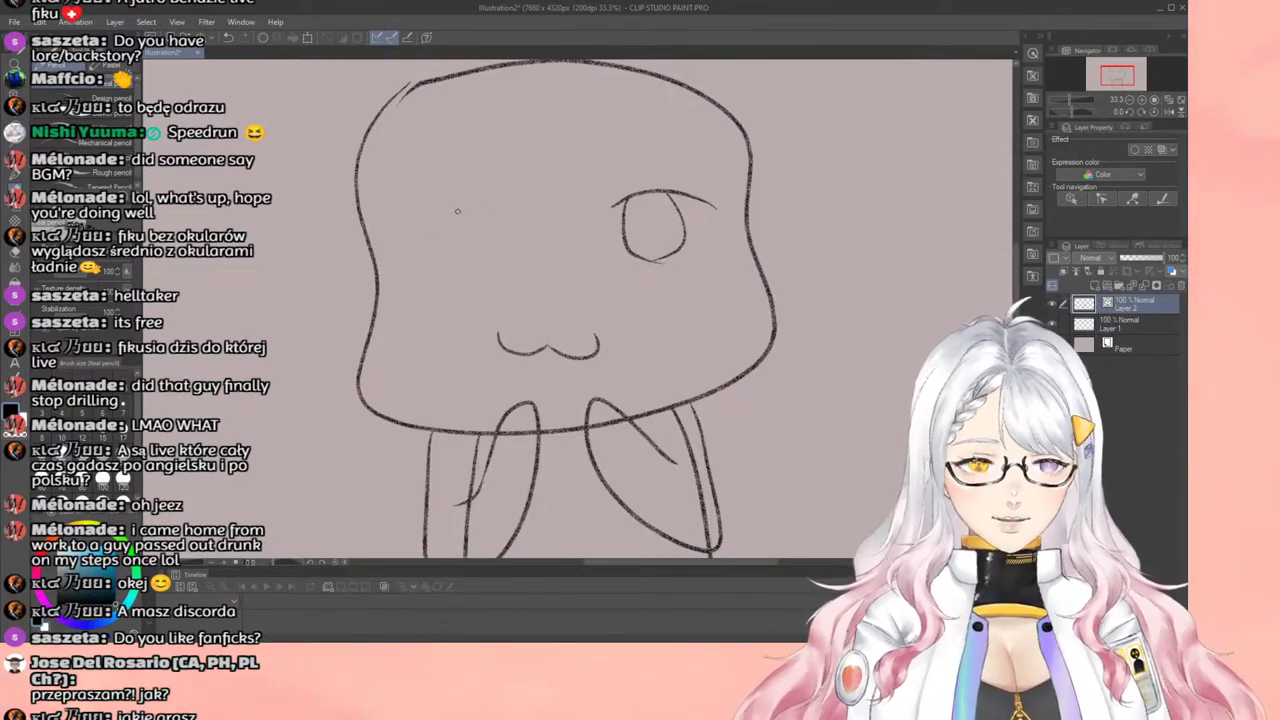
Step: Sketch the left-side eye with an arched upper lid line and a rounded iris, matching the other eye
{"action": "mouse_move", "coordinate": [467, 207]}
{"action": "left_mouse_down"}
{"action": "mouse_move", "coordinate": [415, 191]}
{"action": "mouse_move", "coordinate": [367, 223]}
{"action": "left_mouse_up"}
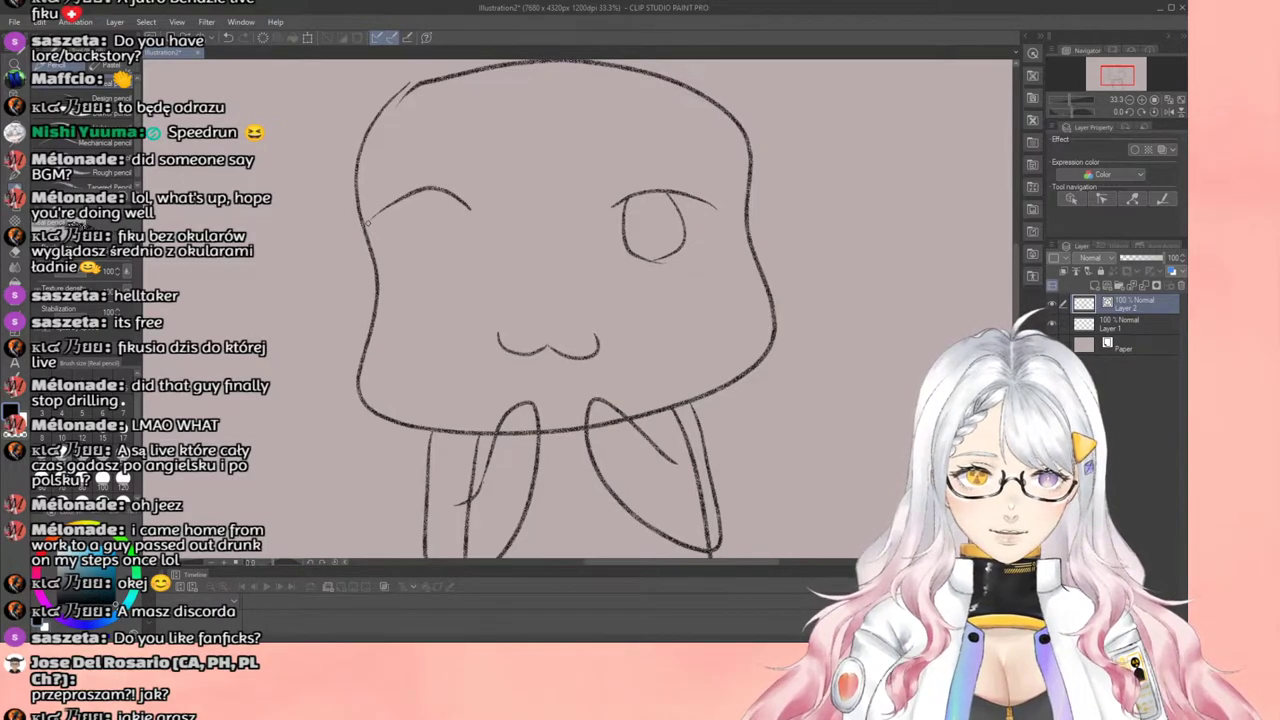
{"action": "key", "text": "ctrl+z"}
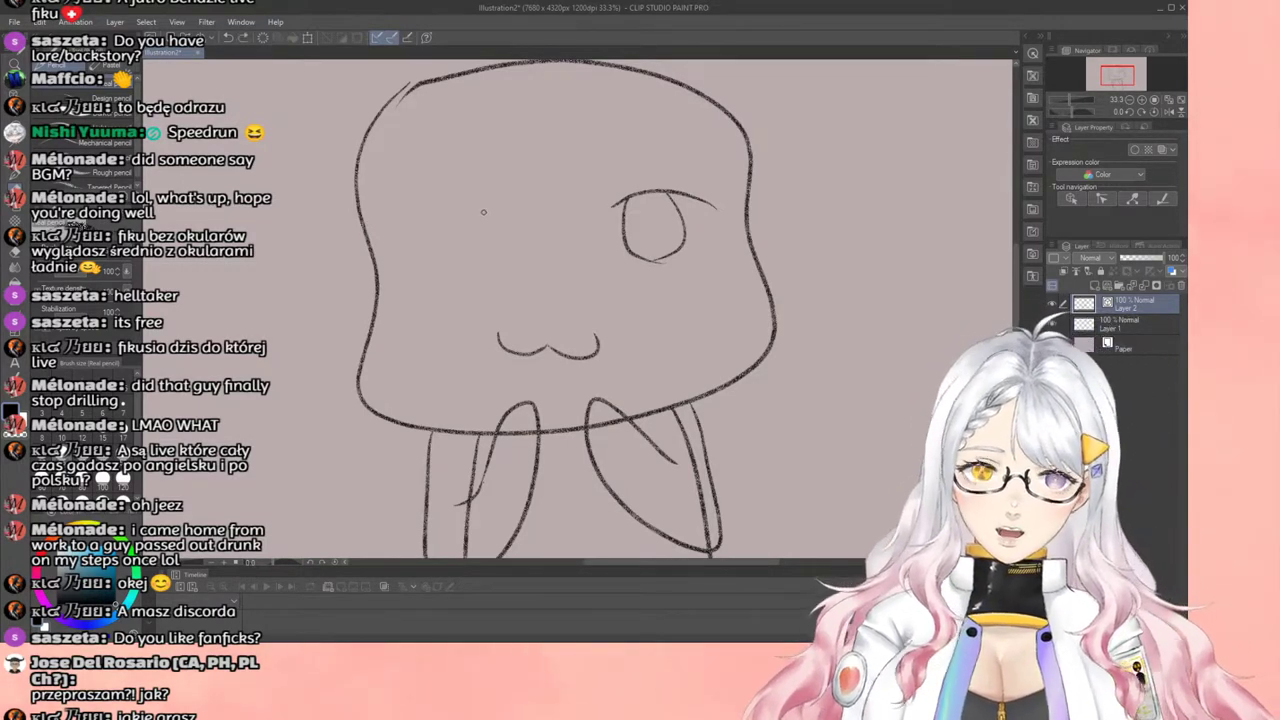
{"action": "mouse_move", "coordinate": [484, 214]}
{"action": "left_mouse_down"}
{"action": "mouse_move", "coordinate": [411, 208]}
{"action": "mouse_move", "coordinate": [453, 204]}
{"action": "mouse_move", "coordinate": [427, 200]}
{"action": "mouse_move", "coordinate": [398, 212]}
{"action": "left_mouse_up"}
{"action": "key", "text": "ctrl+z"}
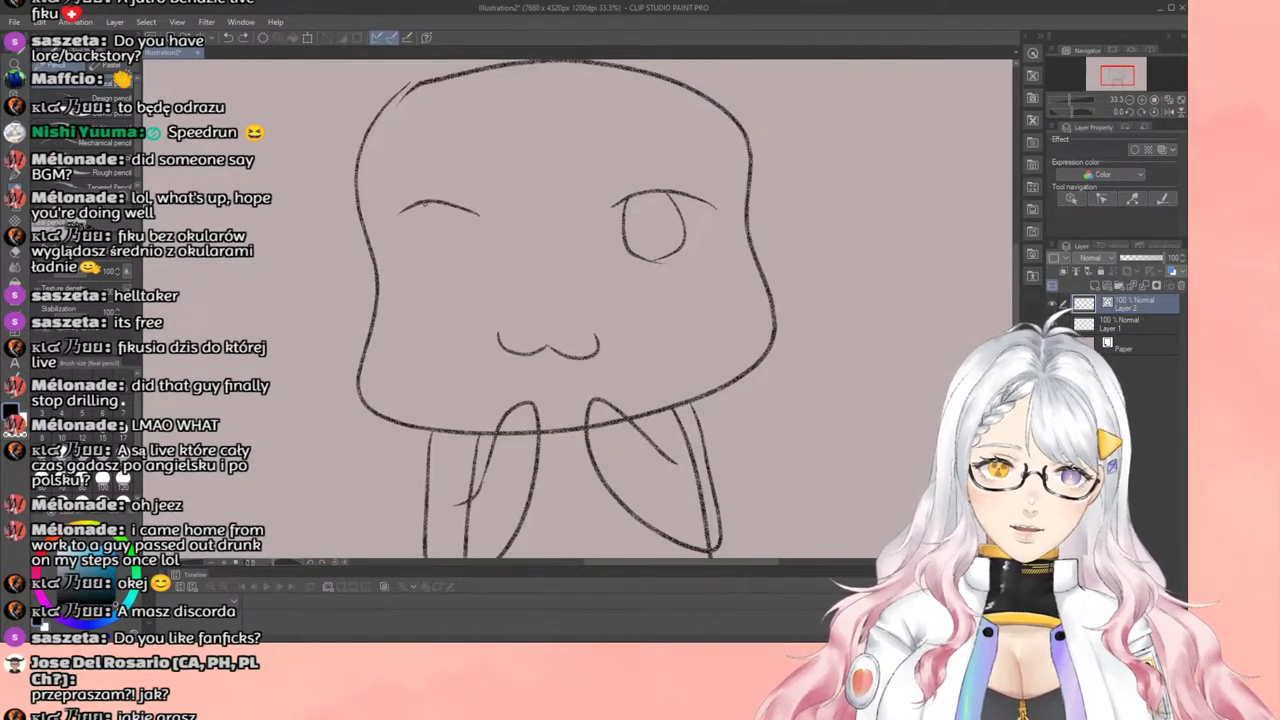
{"action": "mouse_move", "coordinate": [424, 203]}
{"action": "left_mouse_down"}
{"action": "mouse_move", "coordinate": [431, 264]}
{"action": "mouse_move", "coordinate": [456, 265]}
{"action": "mouse_move", "coordinate": [475, 238]}
{"action": "mouse_move", "coordinate": [470, 248]}
{"action": "left_mouse_up"}
{"action": "key", "text": "ctrl+z"}
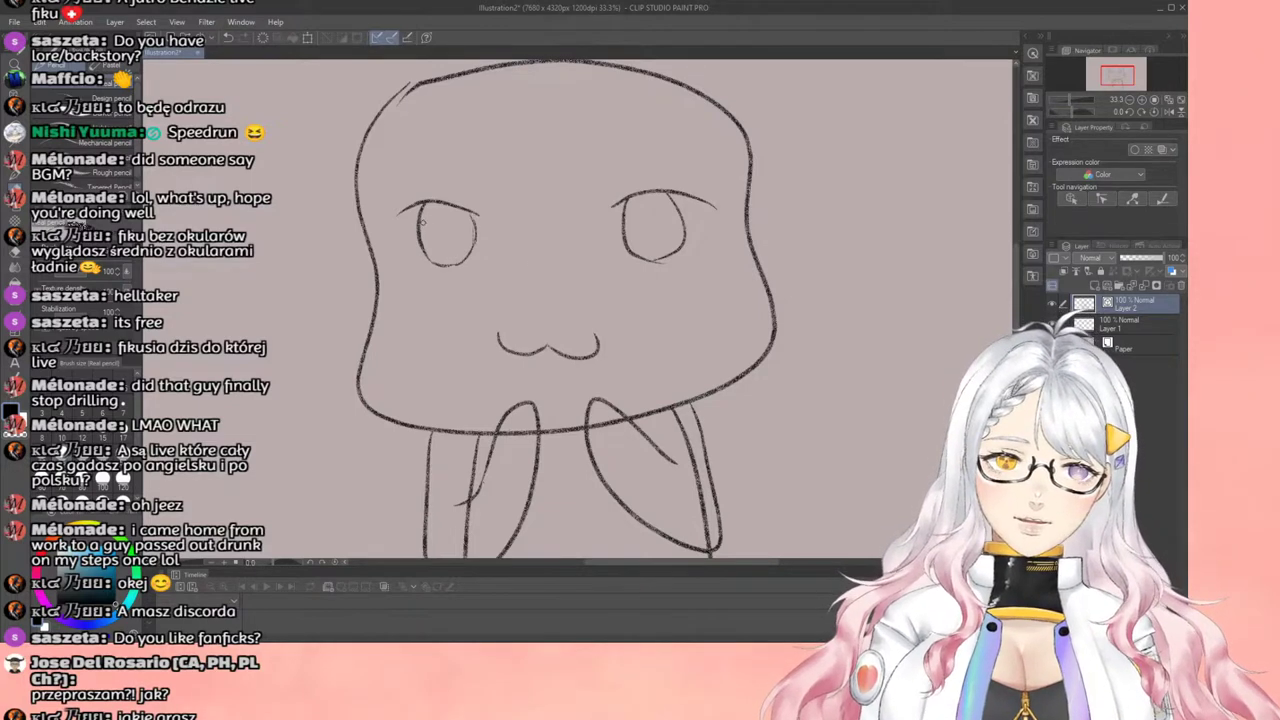
Step: Retrace the iris outlines of both eyes and sketch a curved eyebrow above the right-side eye
{"action": "mouse_move", "coordinate": [425, 204]}
{"action": "left_mouse_down"}
{"action": "mouse_move", "coordinate": [430, 258]}
{"action": "mouse_move", "coordinate": [477, 248]}
{"action": "left_mouse_up"}
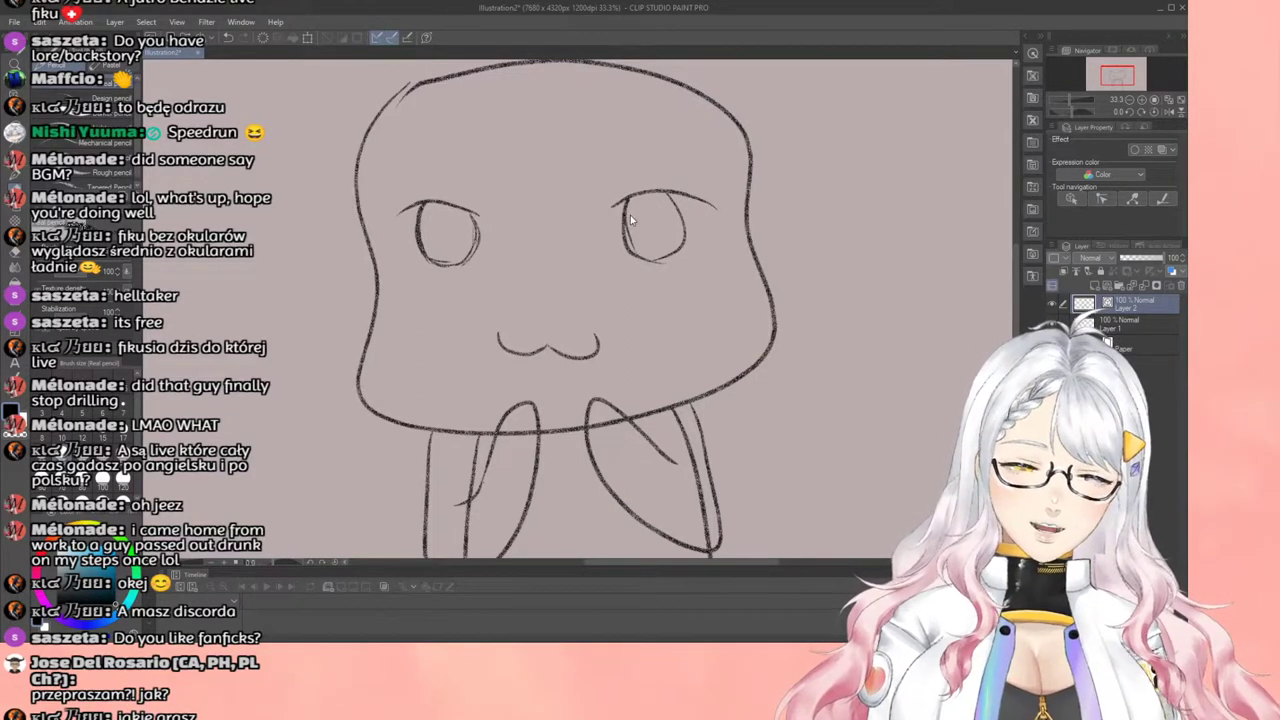
{"action": "mouse_move", "coordinate": [623, 212]}
{"action": "left_mouse_down"}
{"action": "mouse_move", "coordinate": [640, 254]}
{"action": "mouse_move", "coordinate": [668, 260]}
{"action": "mouse_move", "coordinate": [683, 219]}
{"action": "mouse_move", "coordinate": [686, 233]}
{"action": "left_mouse_up"}
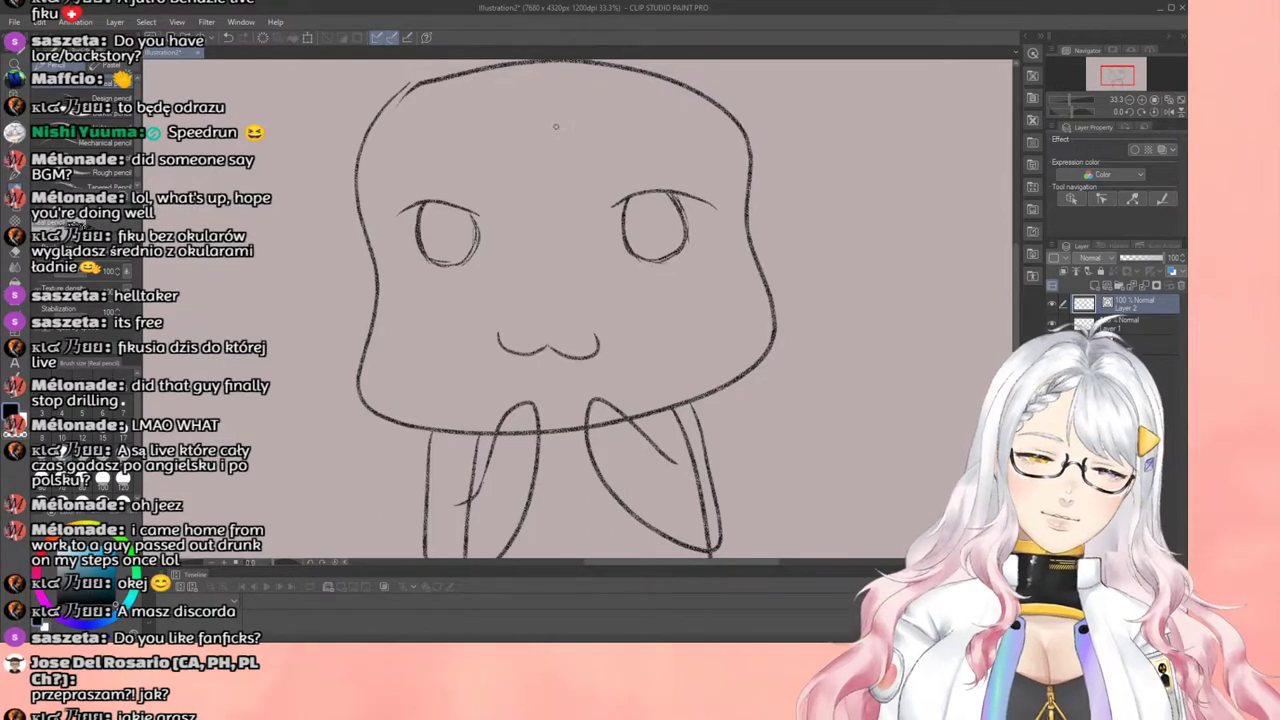
{"action": "left_click_drag", "start_coordinate": [613, 195], "coordinate": [708, 146]}
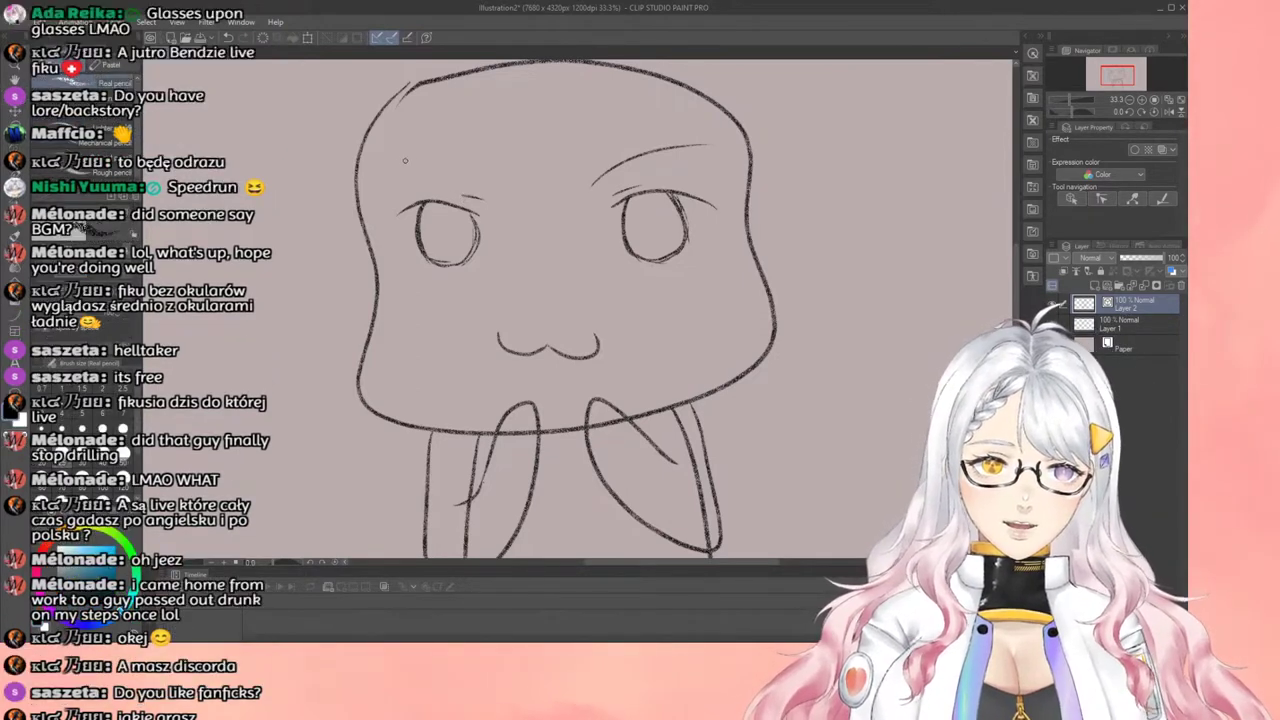
Step: Try to sketch a curved eyebrow above the left-side eye
{"action": "mouse_move", "coordinate": [396, 157]}
{"action": "left_mouse_down"}
{"action": "mouse_move", "coordinate": [481, 177]}
{"action": "mouse_move", "coordinate": [398, 142]}
{"action": "left_mouse_up"}
{"action": "key", "text": "ctrl+z"}
{"action": "key", "text": "ctrl+z"}
{"action": "left_click_drag", "start_coordinate": [493, 196], "coordinate": [403, 174]}
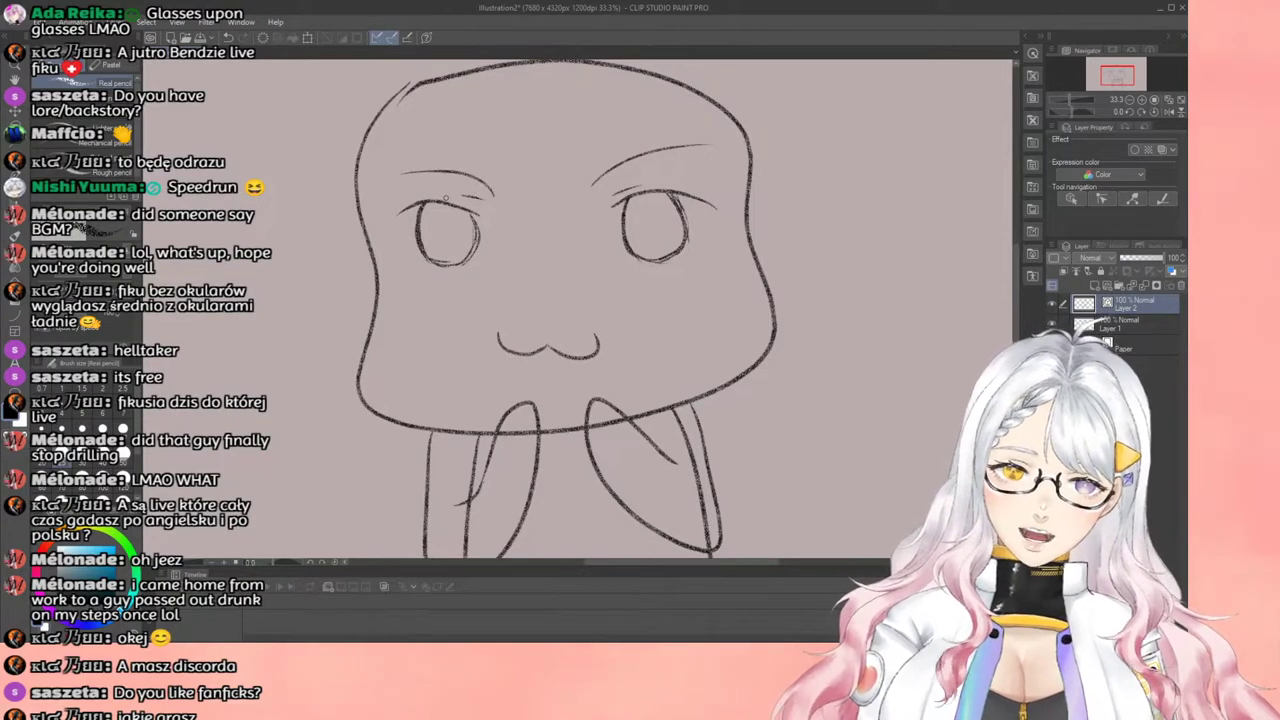
{"action": "key", "text": "ctrl+z"}
{"action": "left_click_drag", "start_coordinate": [500, 196], "coordinate": [396, 170]}
{"action": "key", "text": "ctrl+z"}
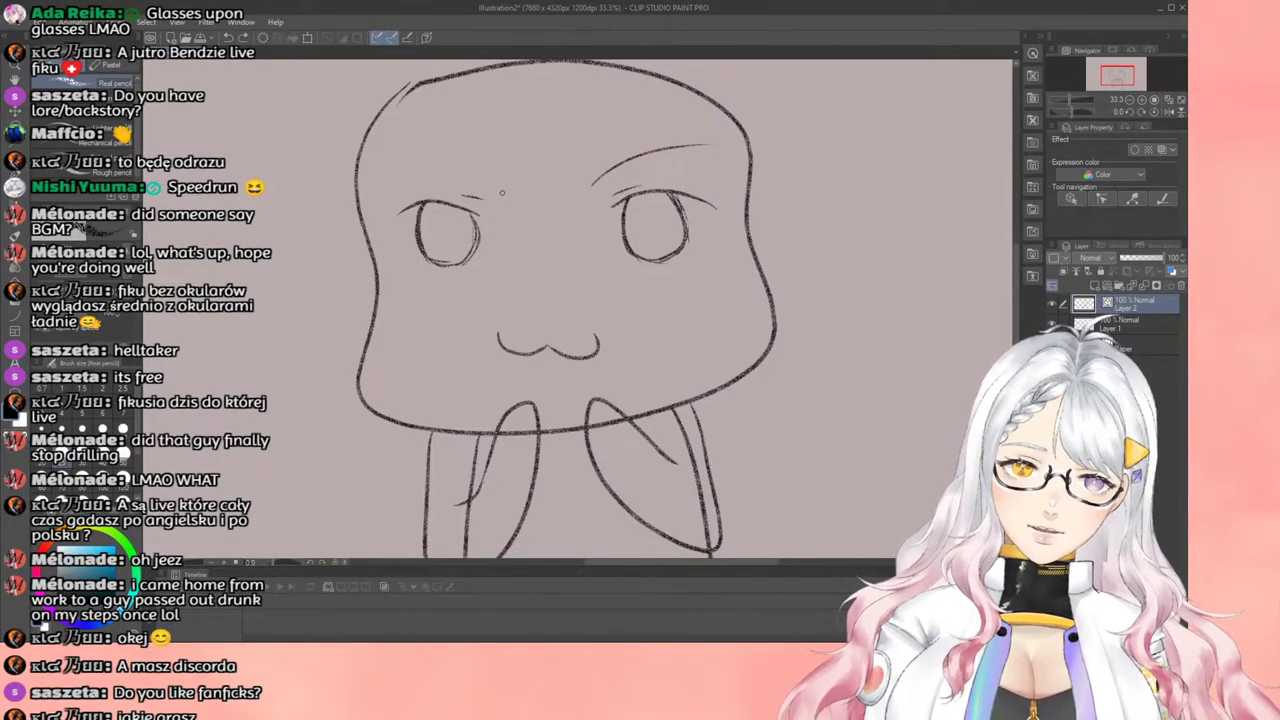
{"action": "mouse_move", "coordinate": [500, 197]}
{"action": "left_mouse_down"}
{"action": "mouse_move", "coordinate": [463, 166]}
{"action": "mouse_move", "coordinate": [390, 153]}
{"action": "left_mouse_up"}
{"action": "key", "text": "ctrl+z"}
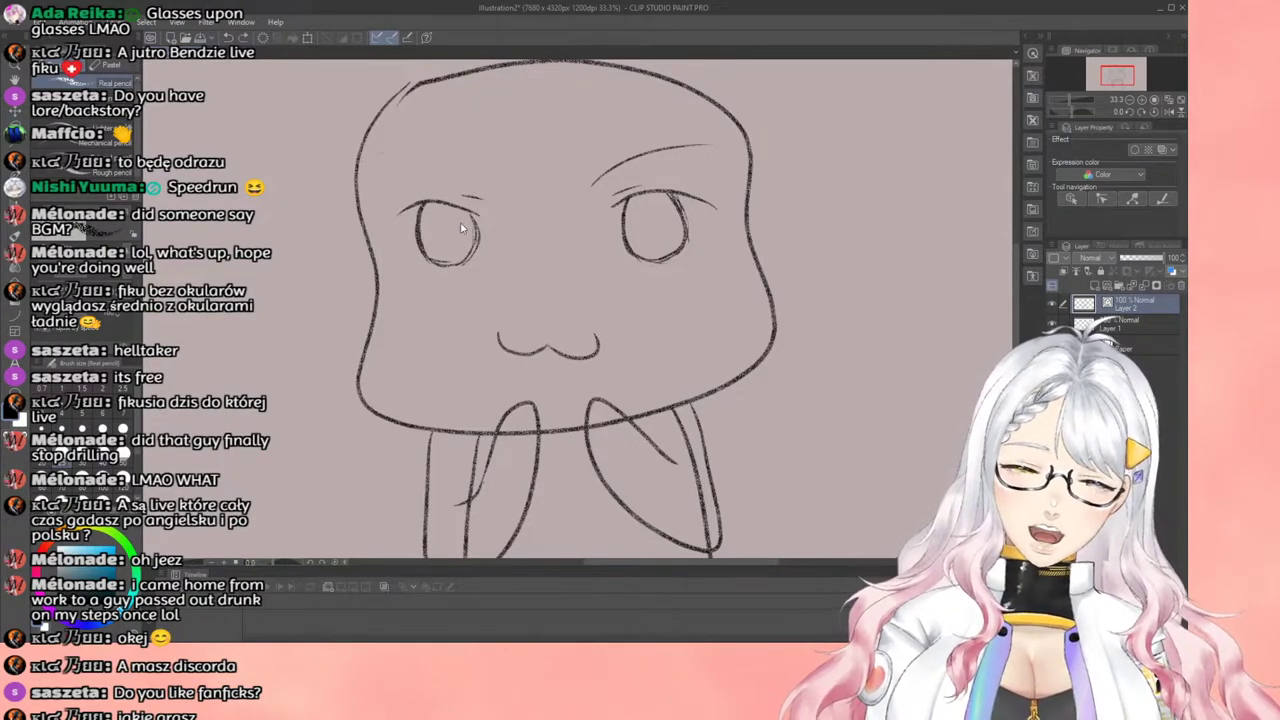
{"action": "left_click_drag", "start_coordinate": [504, 200], "coordinate": [409, 153]}
{"action": "key", "text": "ctrl+z"}
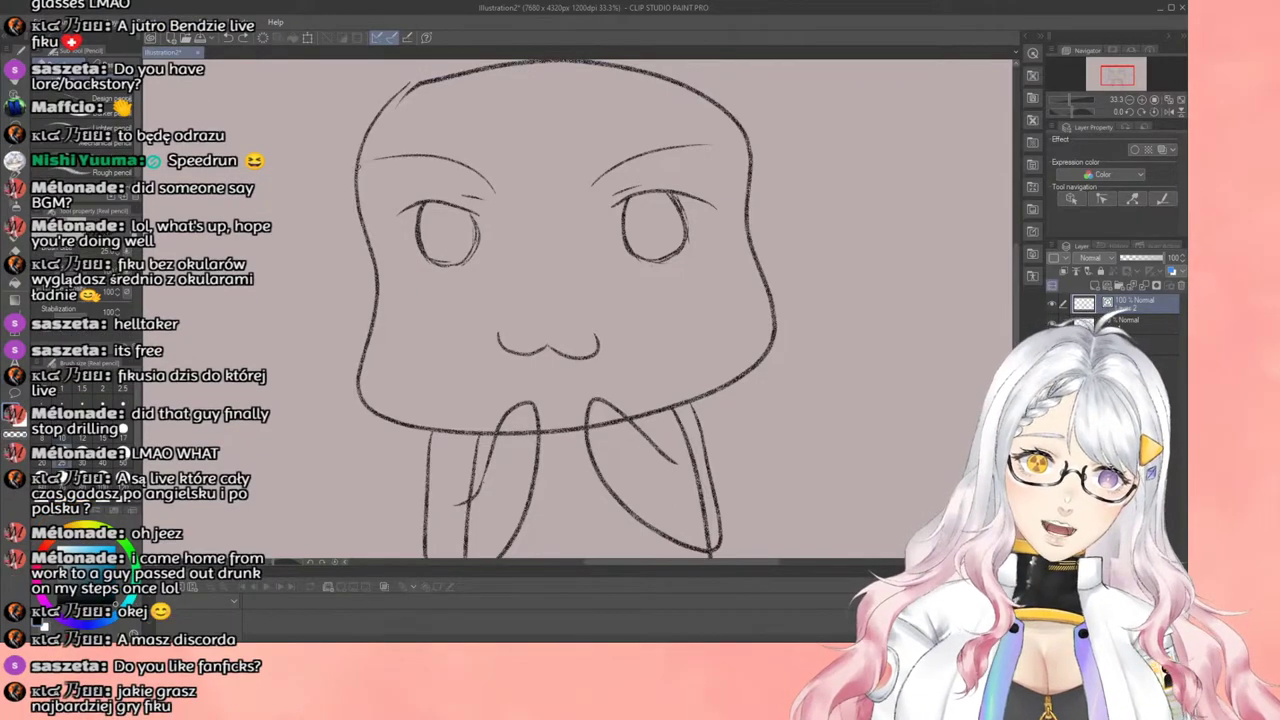
Step: Sketch a curved eyebrow above the left-side eye, sloping down toward the middle of the face
{"action": "mouse_move", "coordinate": [272, 564]}
{"action": "left_mouse_down"}
{"action": "mouse_move", "coordinate": [311, 563]}
{"action": "mouse_move", "coordinate": [265, 565]}
{"action": "left_mouse_up"}
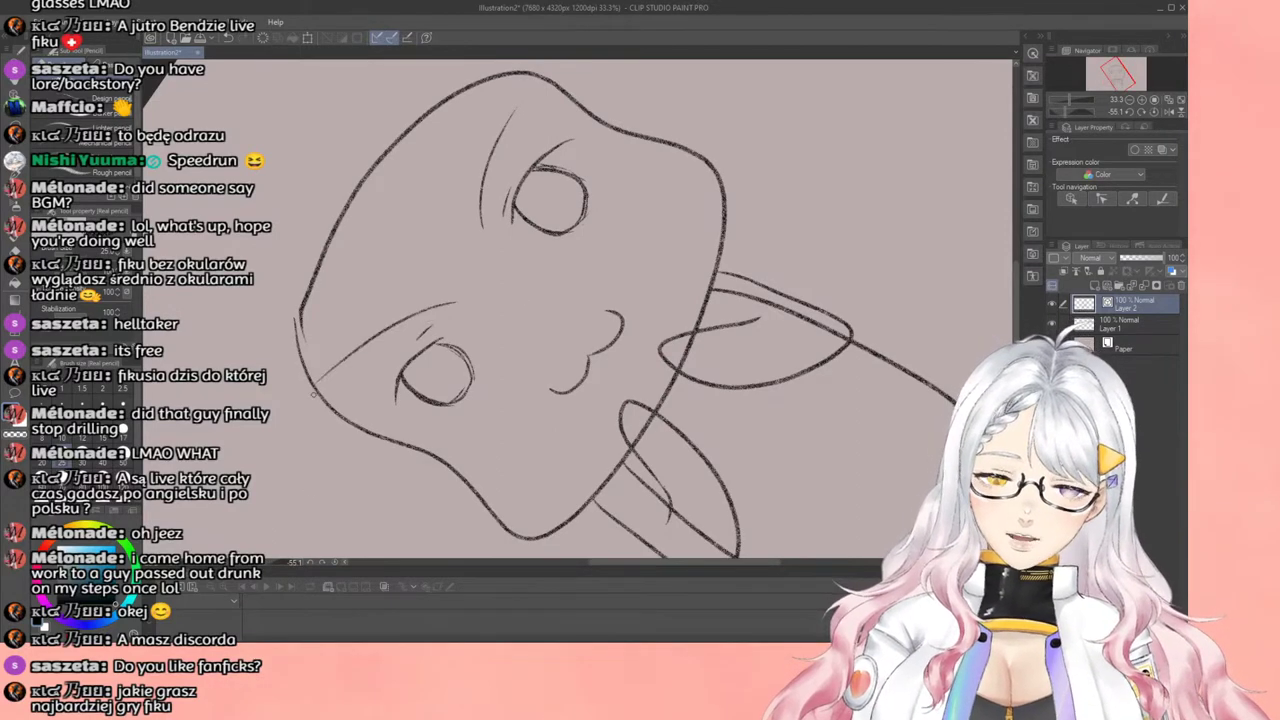
{"action": "mouse_move", "coordinate": [452, 303]}
{"action": "left_mouse_down"}
{"action": "mouse_move", "coordinate": [406, 313]}
{"action": "mouse_move", "coordinate": [336, 377]}
{"action": "left_mouse_up"}
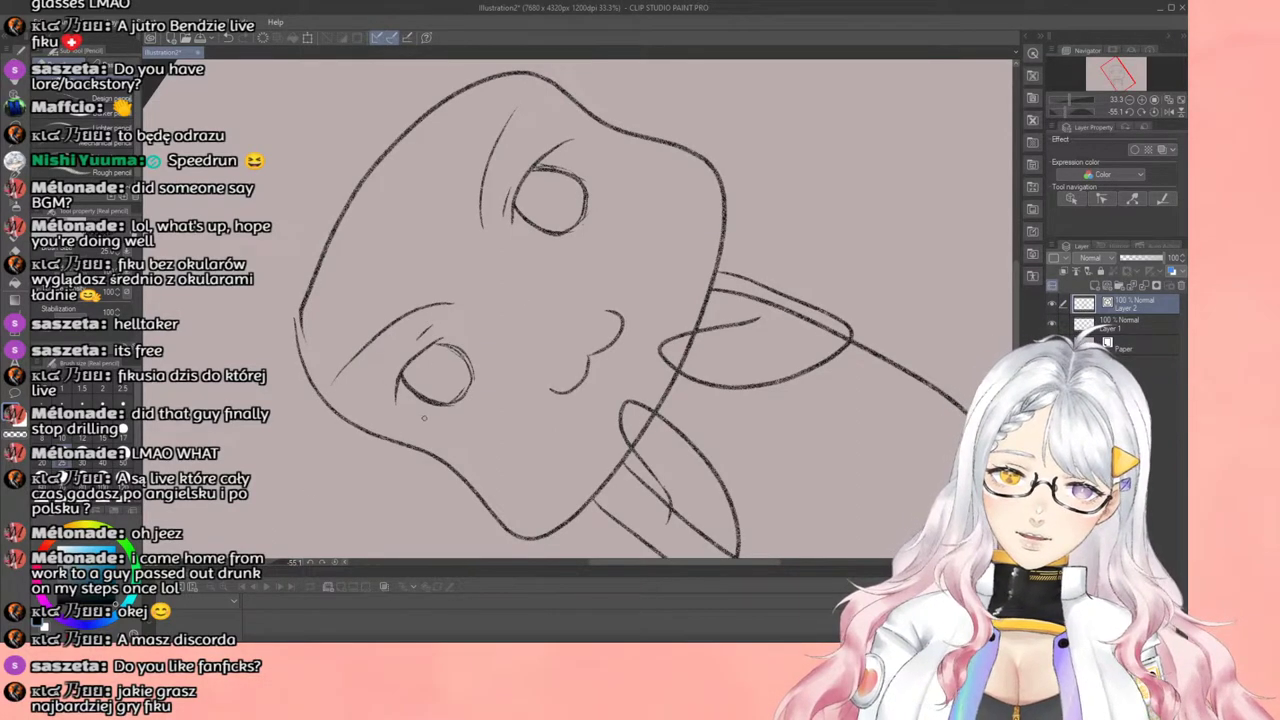
{"action": "left_click", "coordinate": [273, 561]}
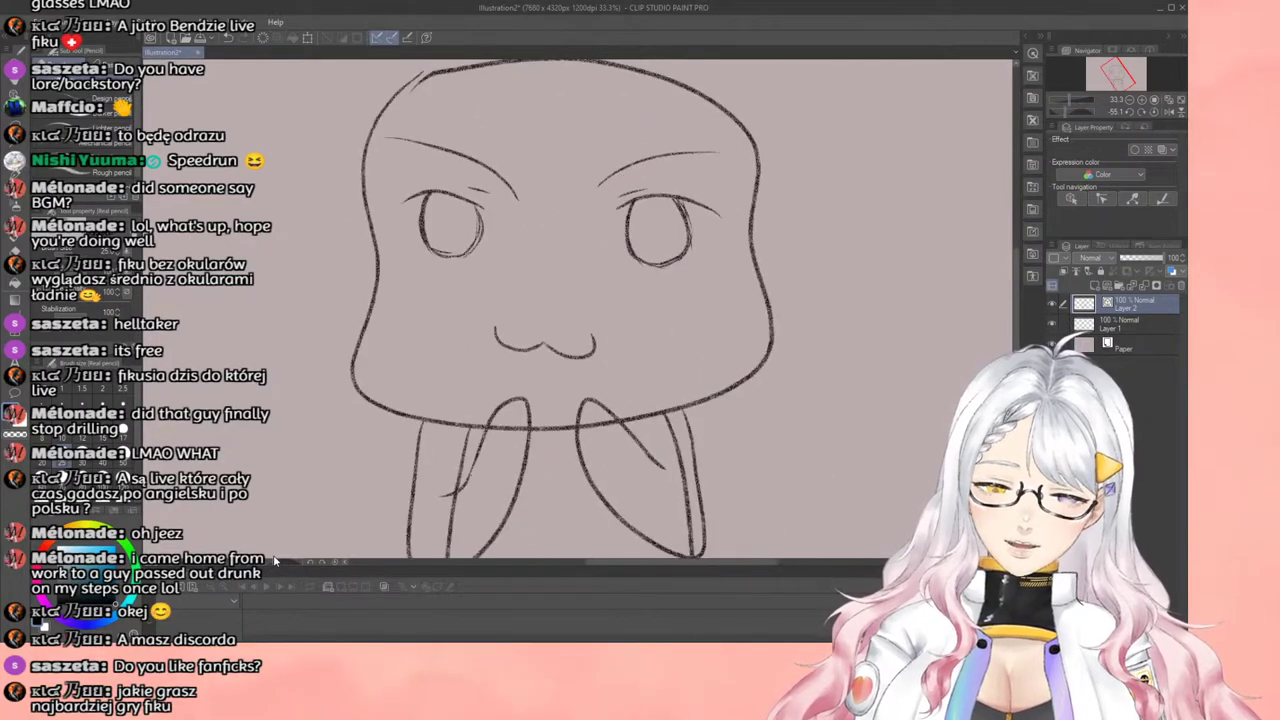
{"action": "left_click_drag", "start_coordinate": [273, 561], "coordinate": [273, 561]}
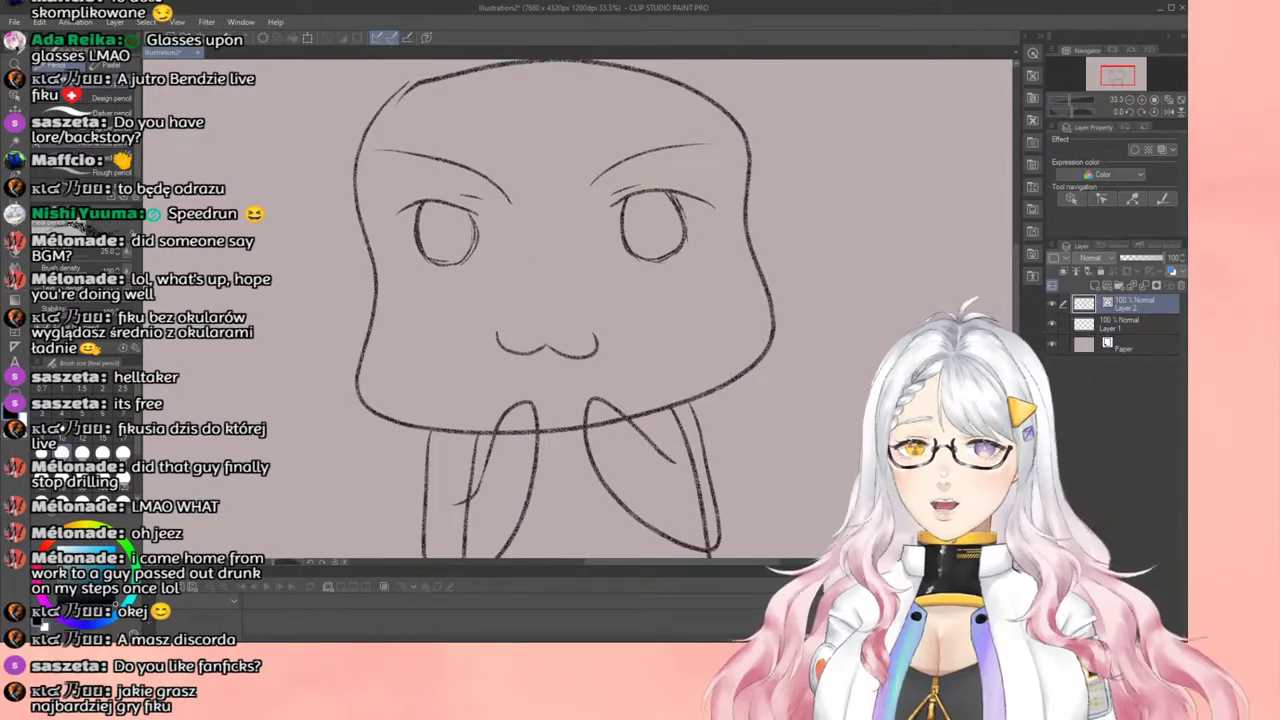
Step: Lasso the left-side eye and enlarge it slightly with a scale transform
{"action": "left_click", "coordinate": [14, 128]}
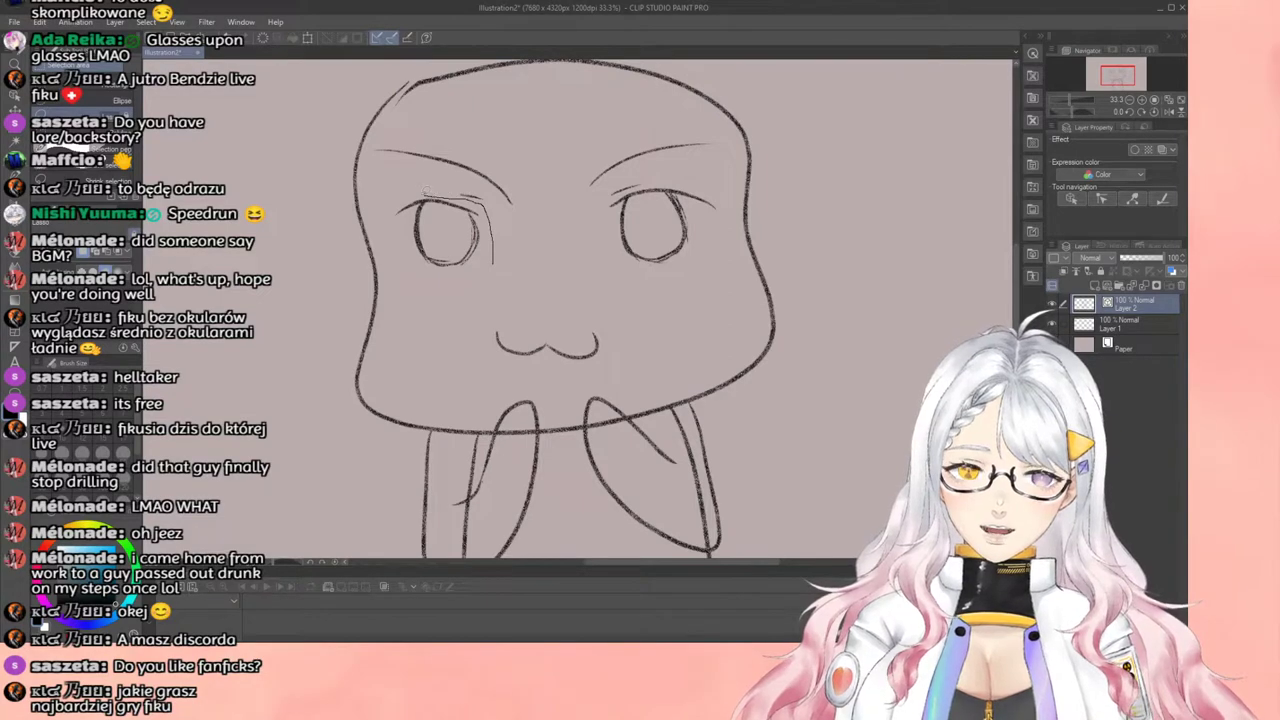
{"action": "mouse_move", "coordinate": [482, 205]}
{"action": "left_mouse_down"}
{"action": "mouse_move", "coordinate": [430, 280]}
{"action": "mouse_move", "coordinate": [488, 250]}
{"action": "left_mouse_up"}
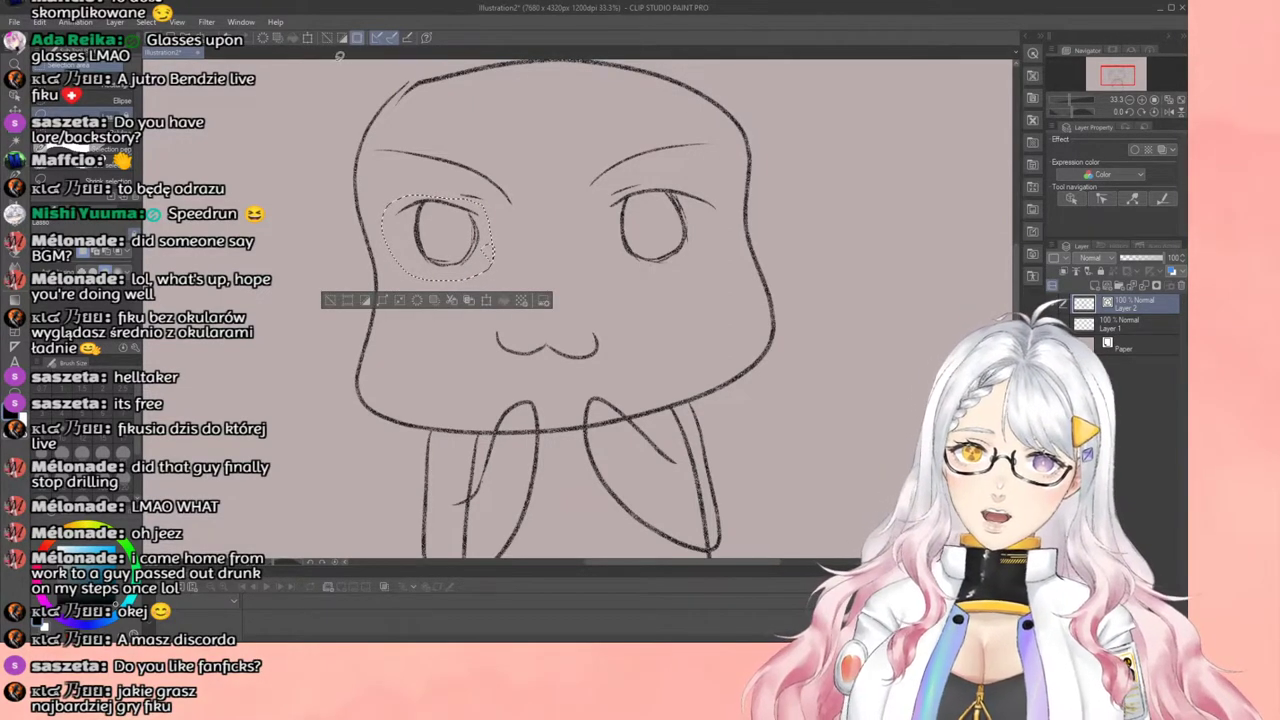
{"action": "key", "text": "ctrl+t"}
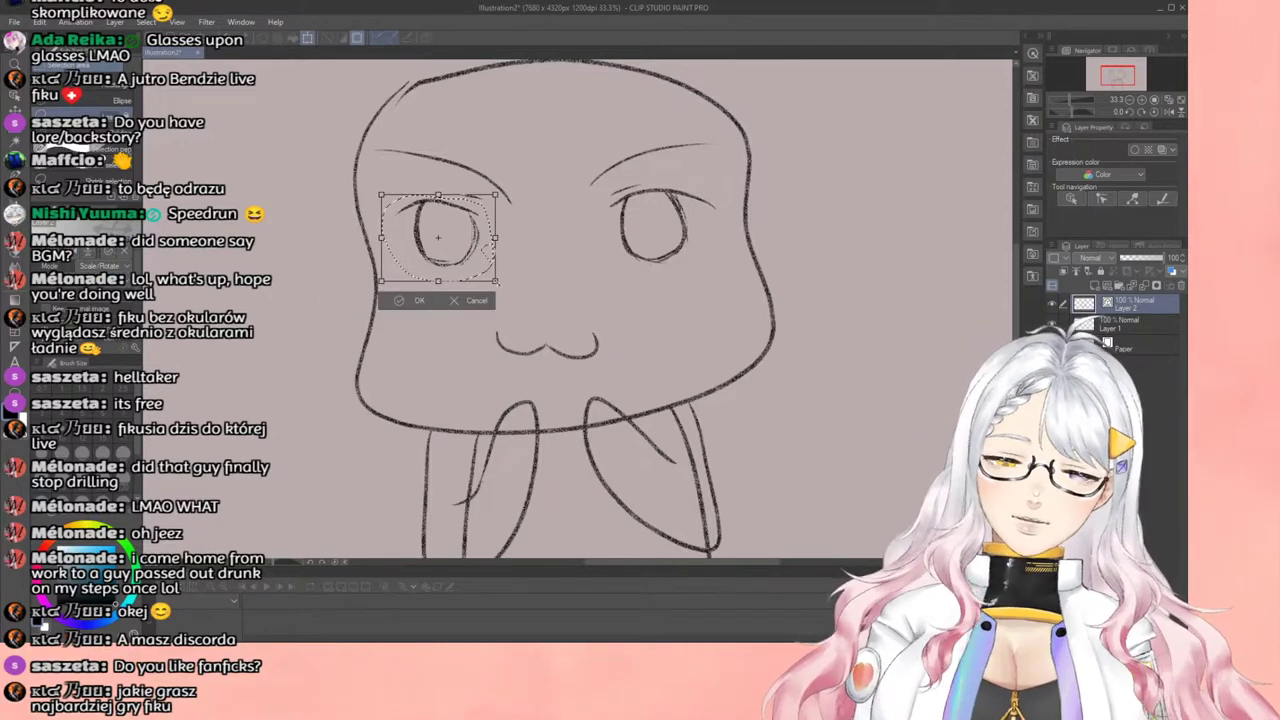
{"action": "mouse_move", "coordinate": [490, 283]}
{"action": "left_mouse_down"}
{"action": "mouse_move", "coordinate": [688, 272]}
{"action": "mouse_move", "coordinate": [703, 285]}
{"action": "mouse_move", "coordinate": [514, 287]}
{"action": "left_mouse_up"}
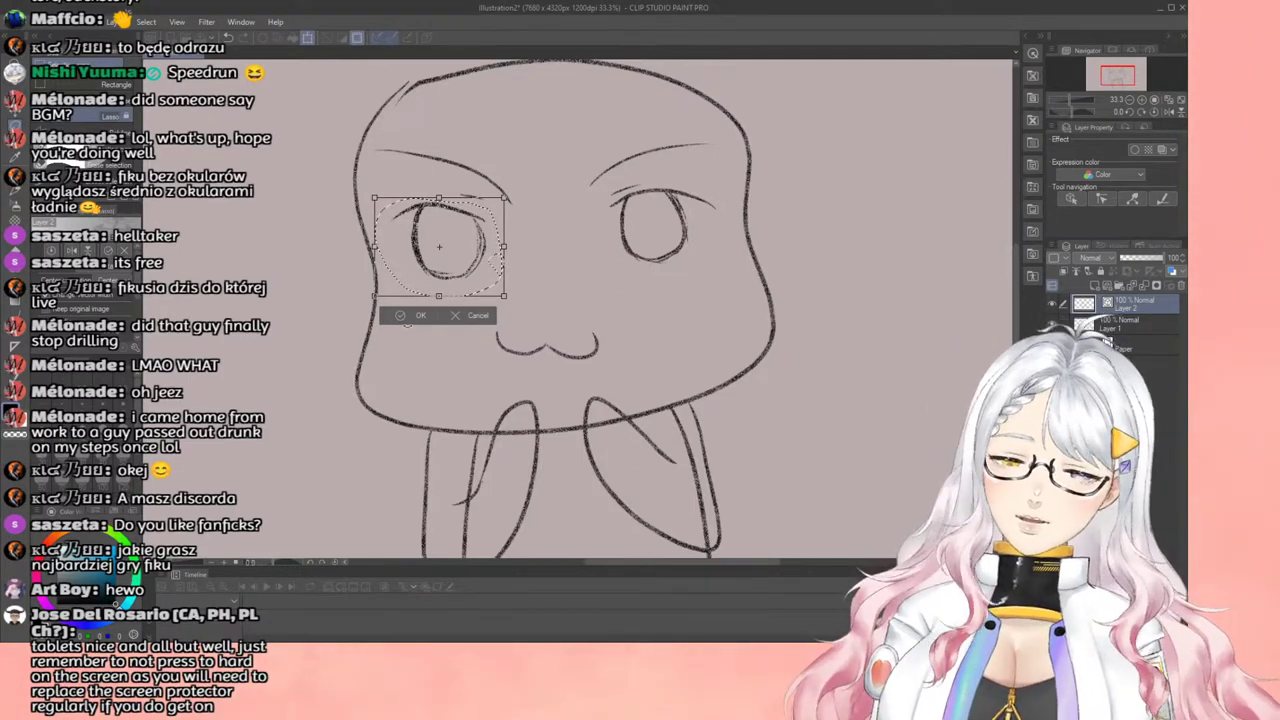
{"action": "left_click", "coordinate": [412, 316]}
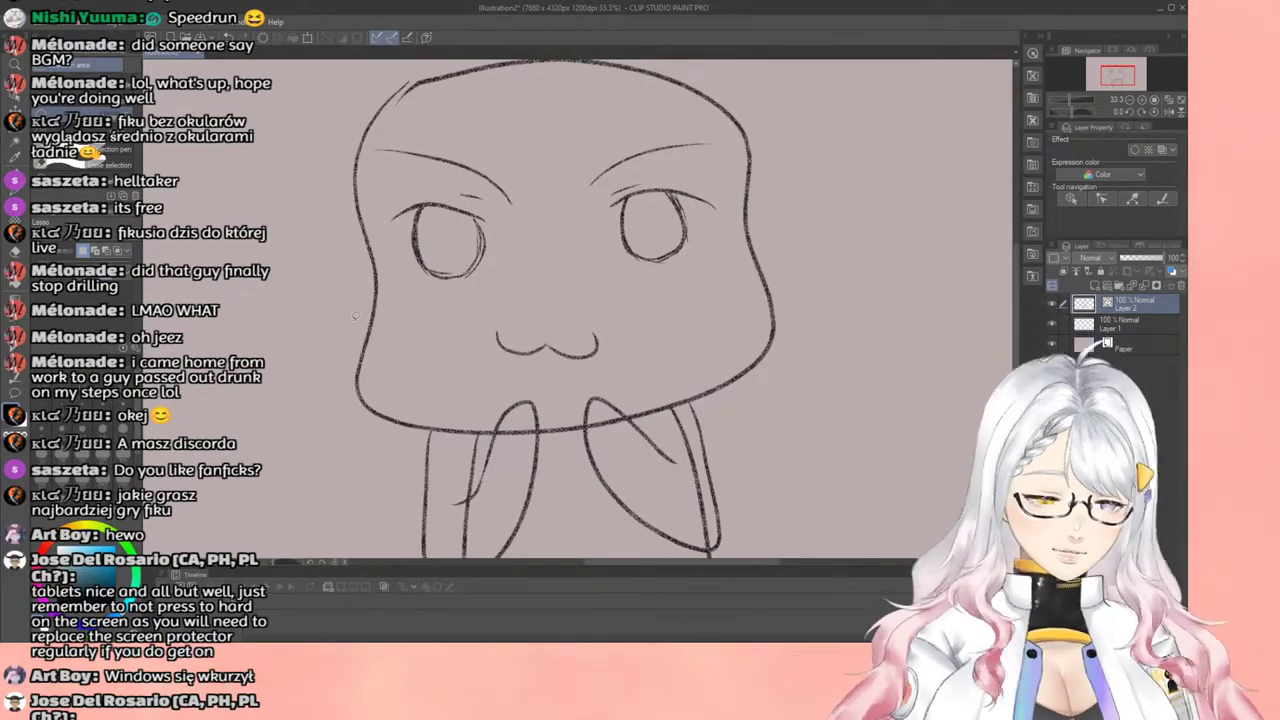
Step: Erase the body lines and head outline segments that overlap the arms and hands with the vector eraser
{"action": "scroll", "coordinate": [355, 316], "scroll_direction": "down", "scroll_amount": 2}
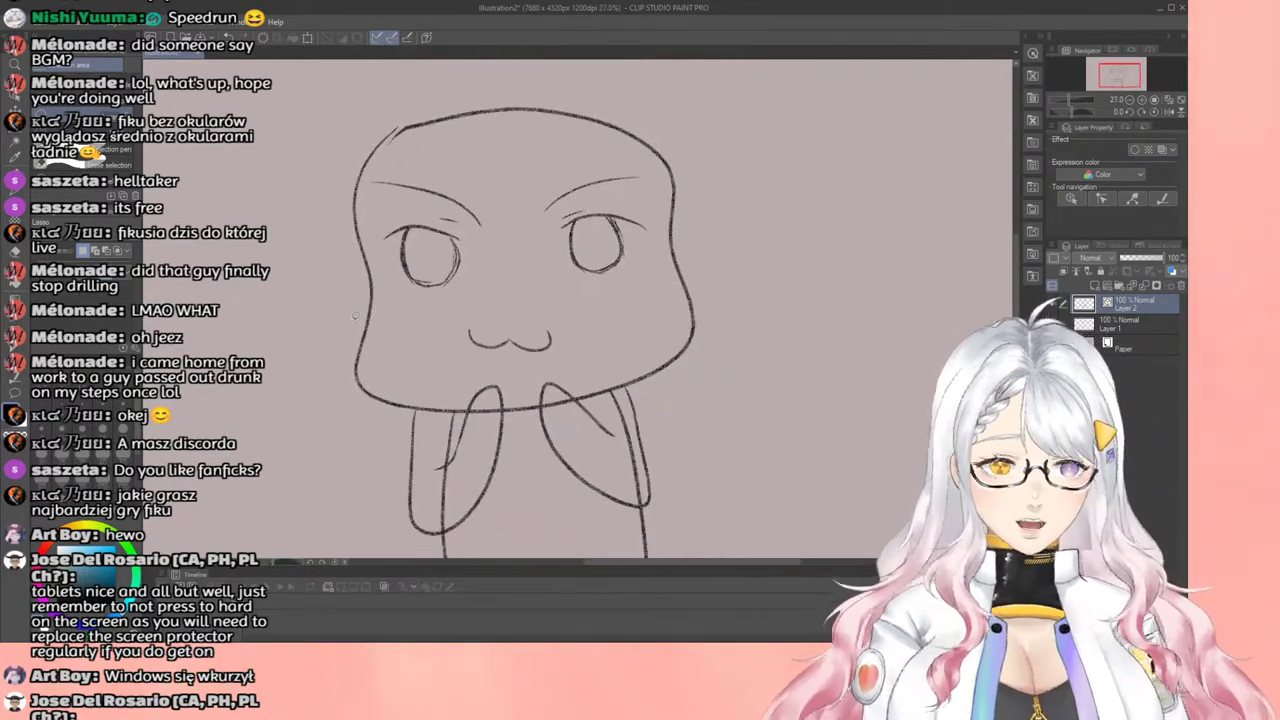
{"action": "left_click", "coordinate": [15, 252]}
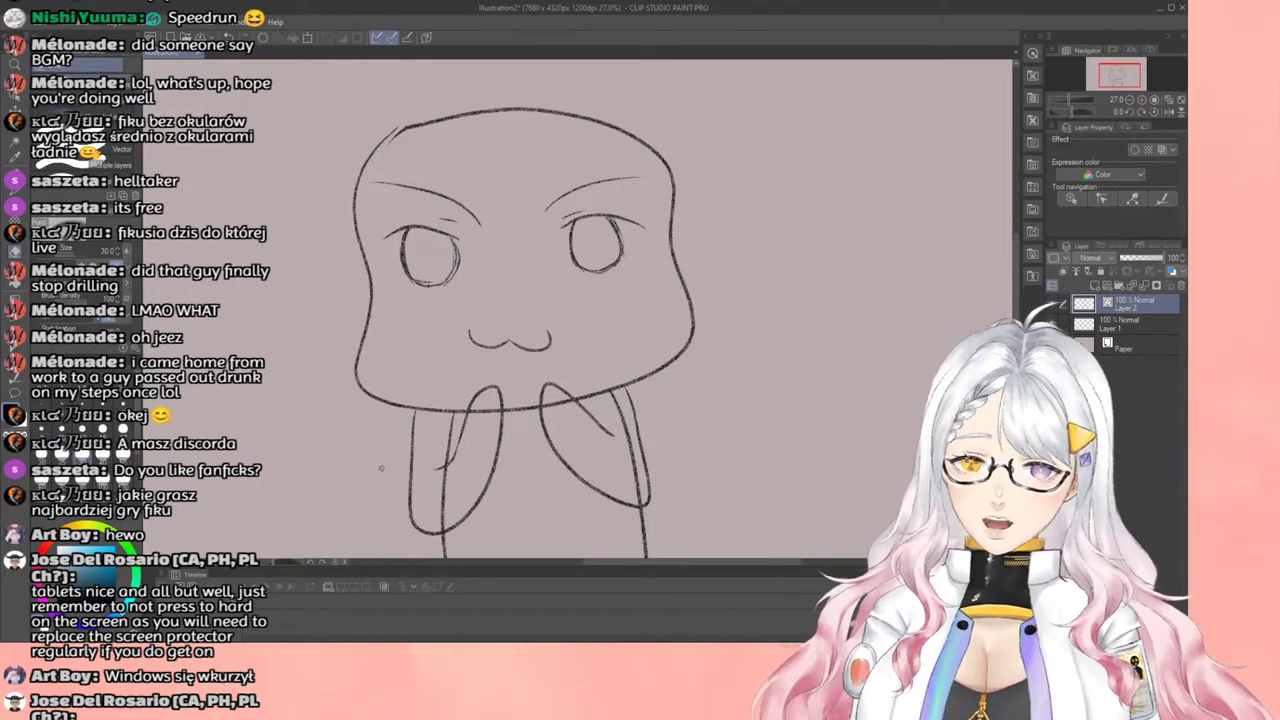
{"action": "key", "text": "ctrl+z"}
{"action": "key", "text": "ctrl+z"}
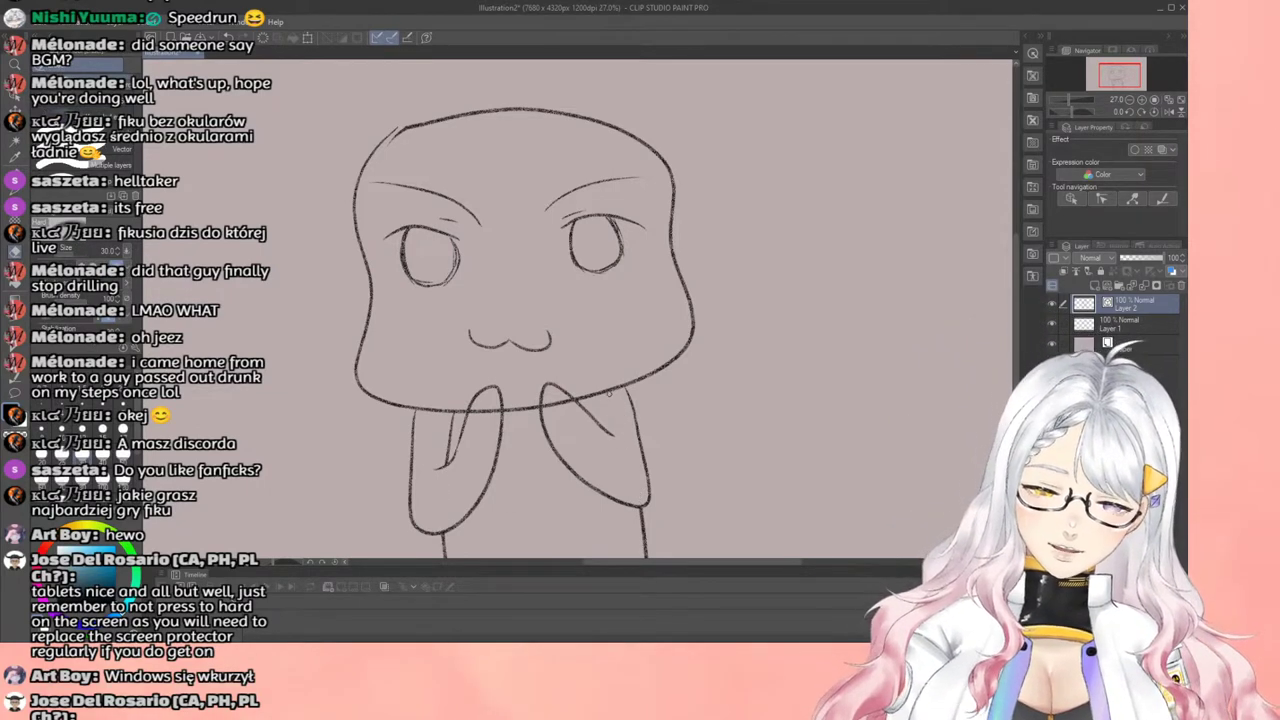
{"action": "left_click_drag", "start_coordinate": [468, 413], "coordinate": [491, 412]}
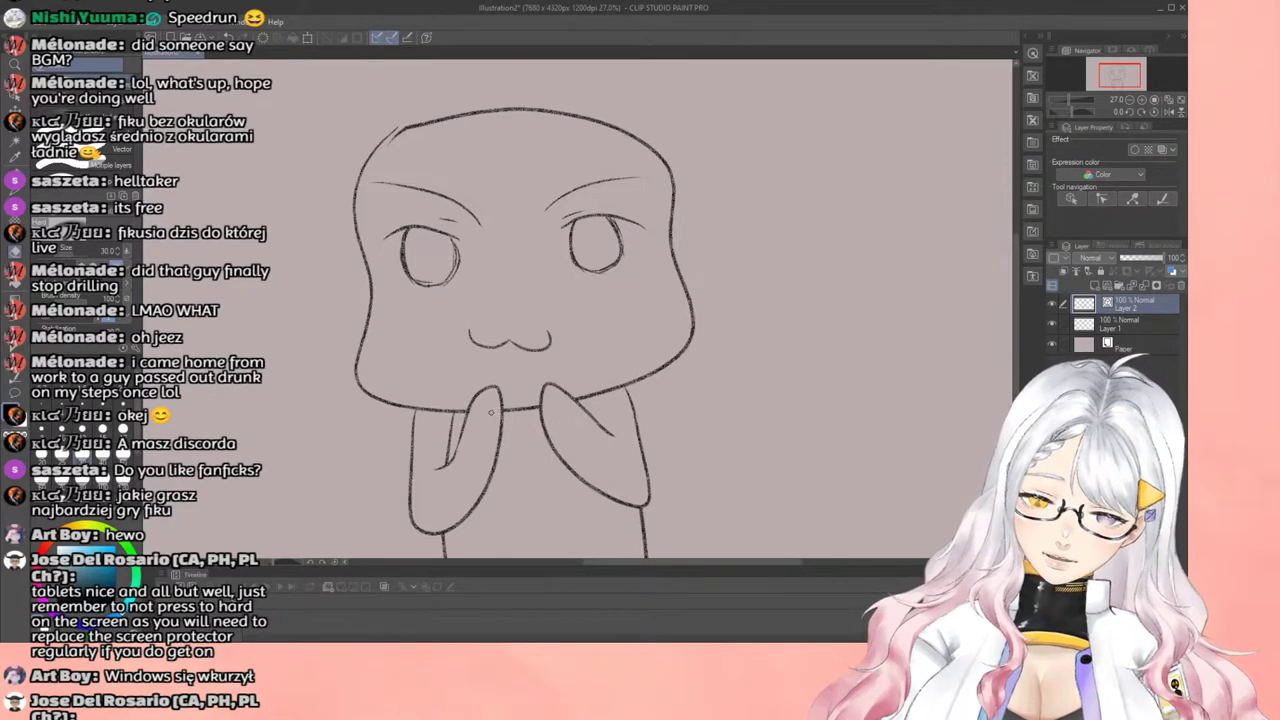
{"action": "left_click", "coordinate": [452, 433]}
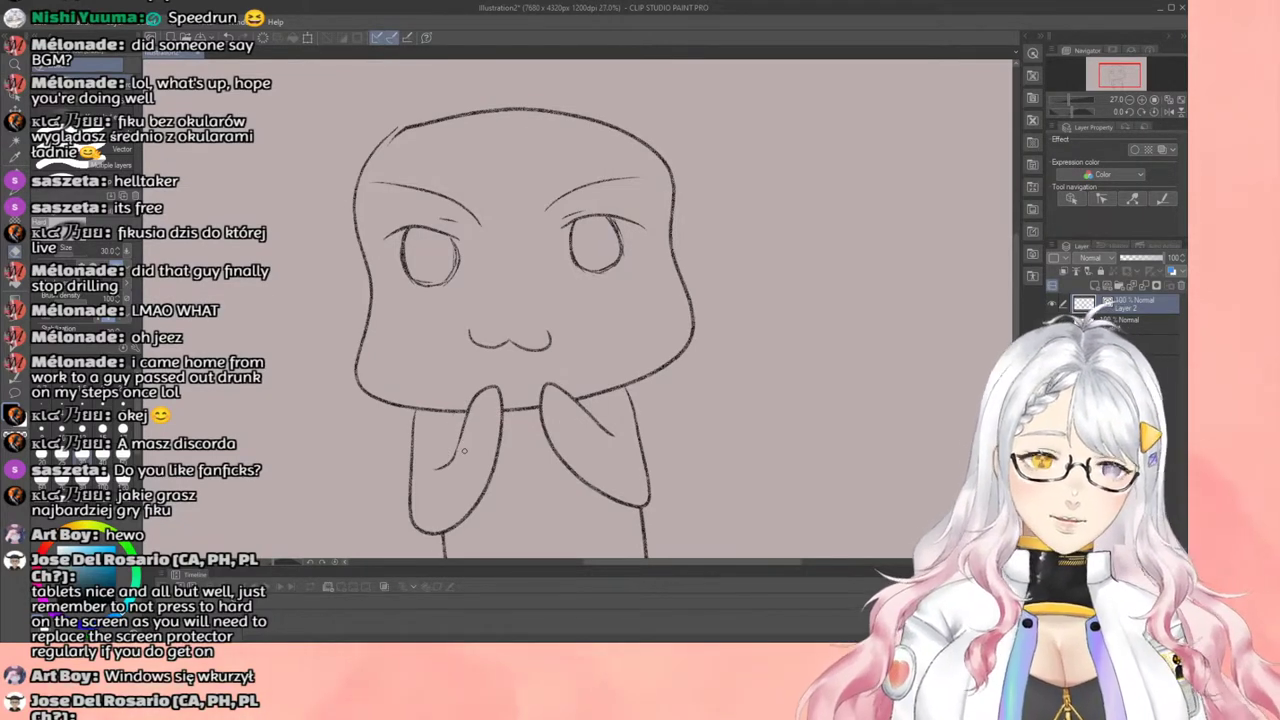
{"action": "scroll", "coordinate": [464, 450], "scroll_direction": "down", "scroll_amount": 2}
{"action": "scroll", "coordinate": [464, 450], "scroll_direction": "down", "scroll_amount": 4}
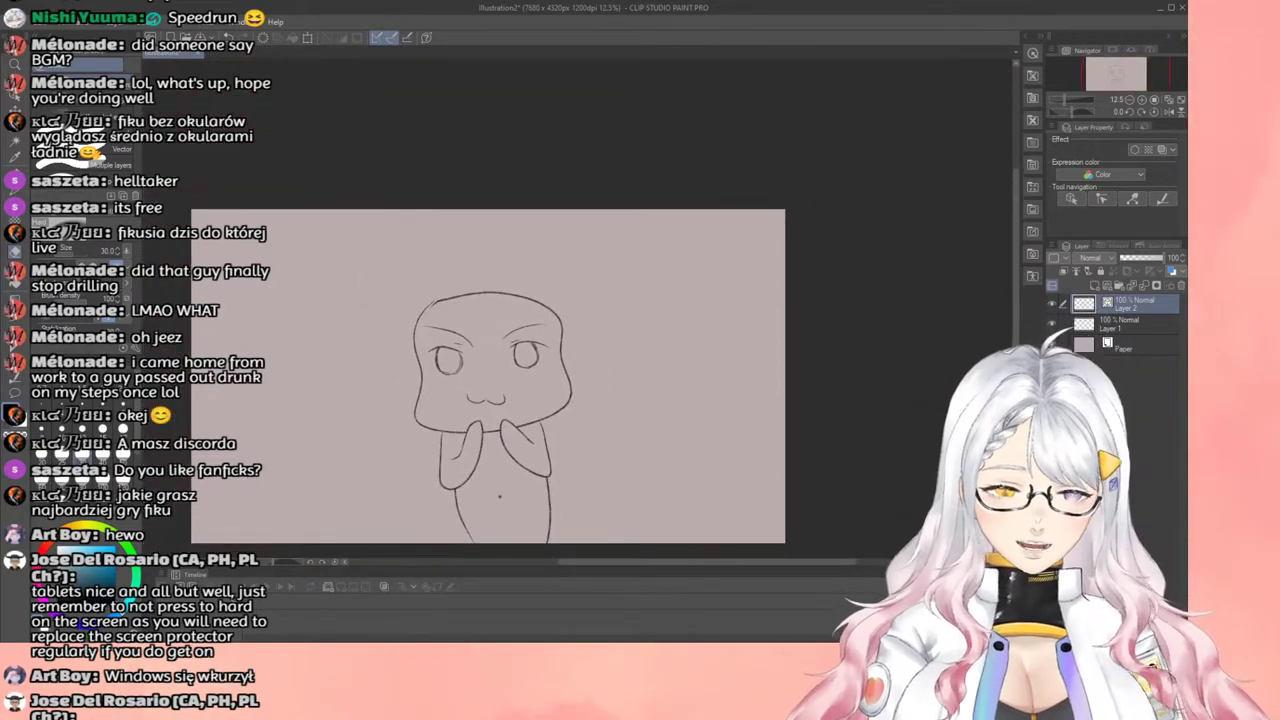
{"action": "scroll", "coordinate": [469, 464], "scroll_direction": "up", "scroll_amount": 3}
{"action": "scroll", "coordinate": [492, 316], "scroll_direction": "up", "scroll_amount": 2}
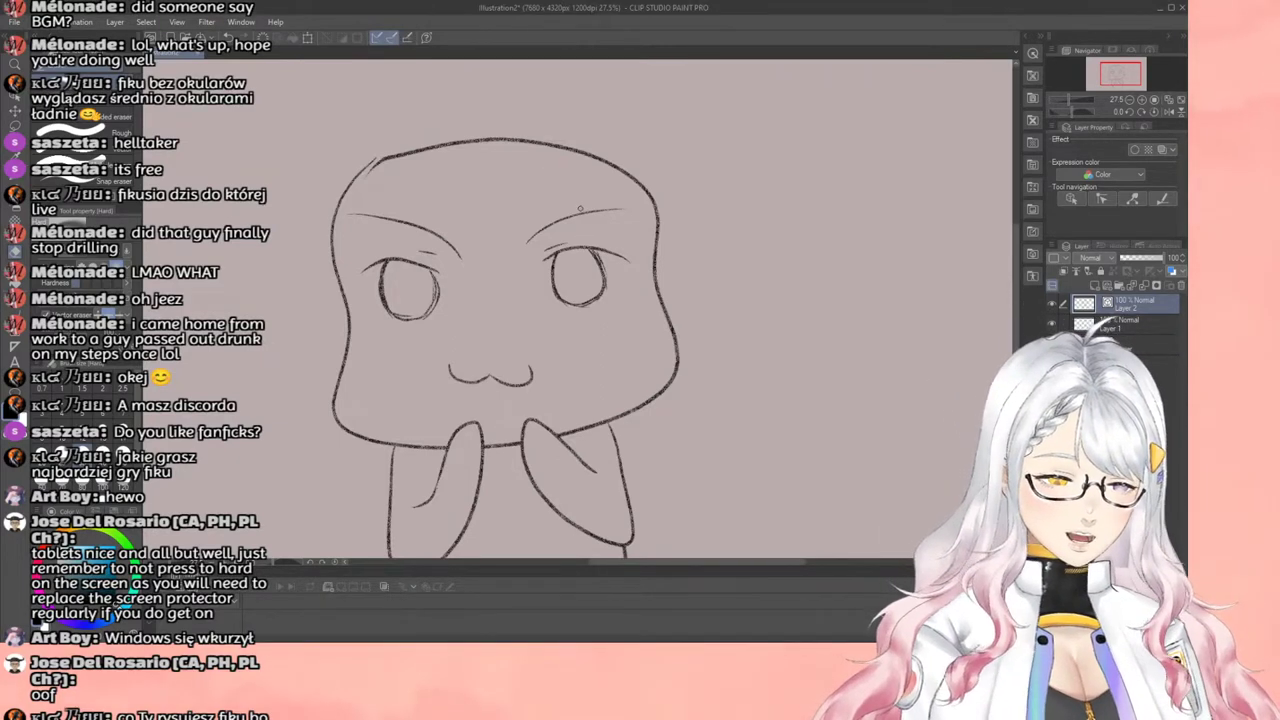
{"action": "scroll", "coordinate": [532, 236], "scroll_direction": "down", "scroll_amount": 1}
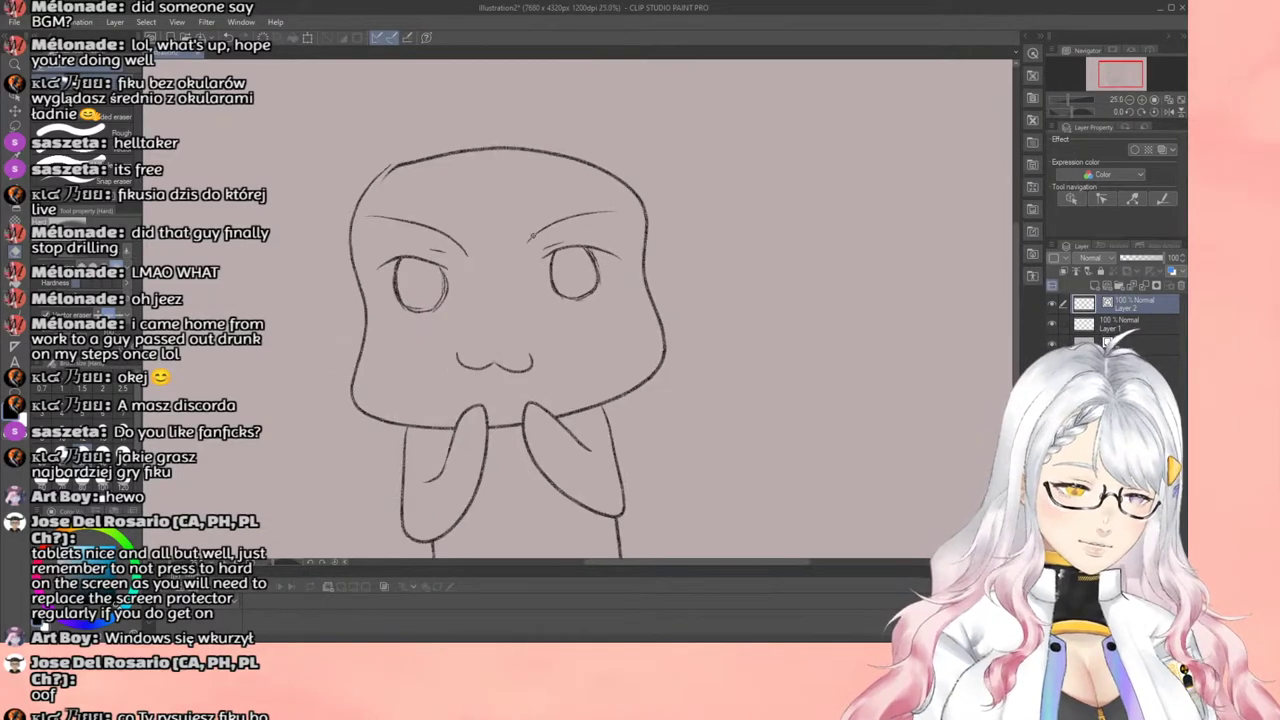
{"action": "scroll", "coordinate": [509, 342], "scroll_direction": "down", "scroll_amount": 4}
{"action": "scroll", "coordinate": [500, 315], "scroll_direction": "up", "scroll_amount": 7}
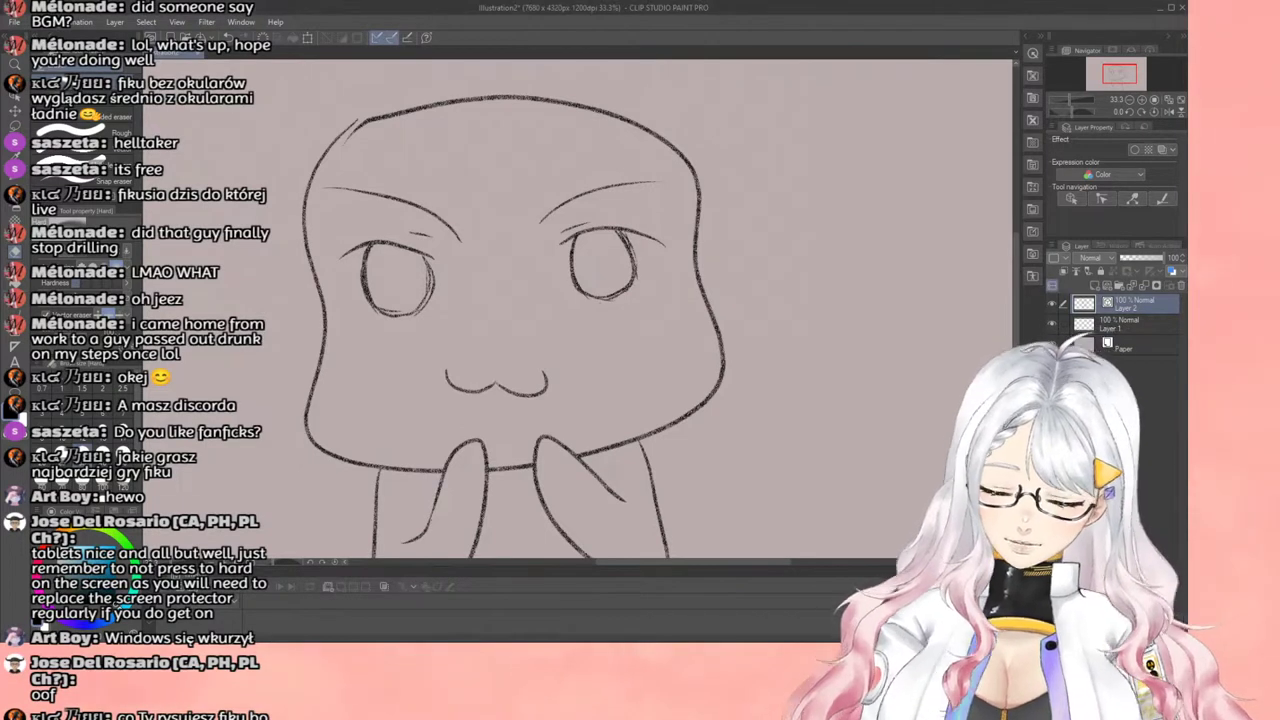
Step: Paste the pink-hoodie reference portrait, enlarge it to about twice its size and place it in the canvas's upper-left corner
{"action": "scroll", "coordinate": [470, 290], "scroll_direction": "down", "scroll_amount": 3}
{"action": "key", "text": "ctrl+v"}
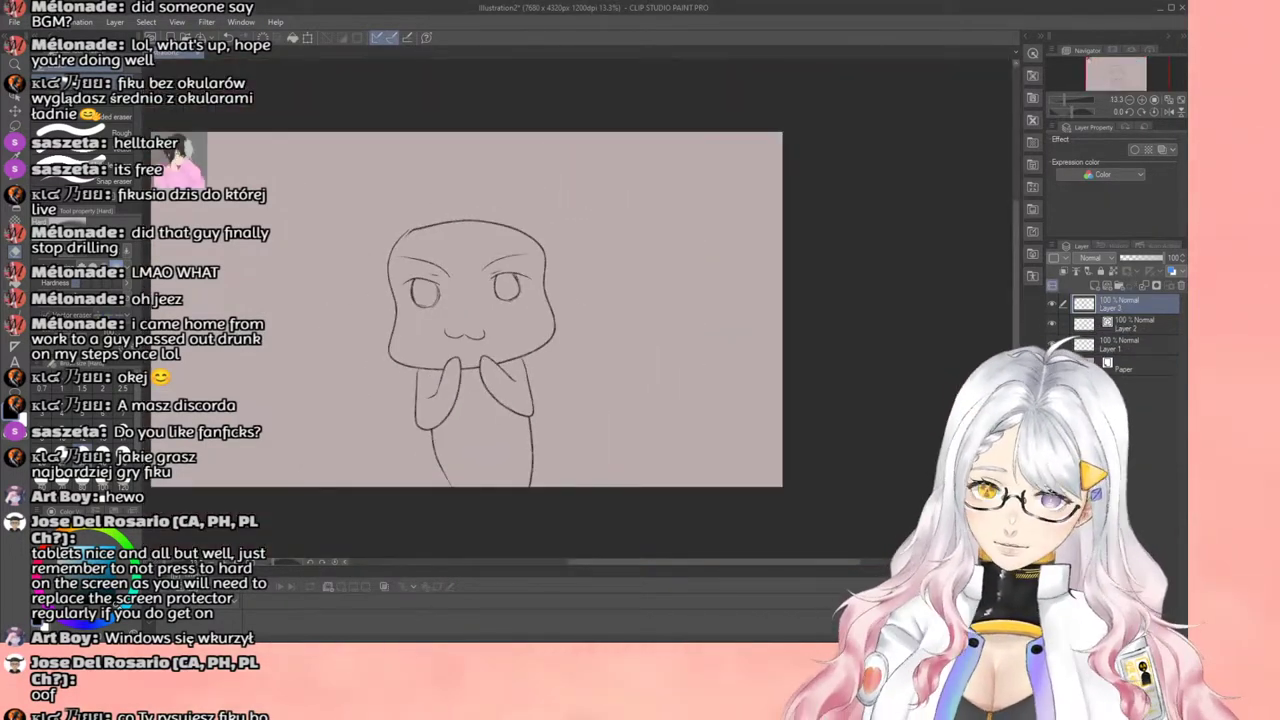
{"action": "left_click", "coordinate": [15, 112]}
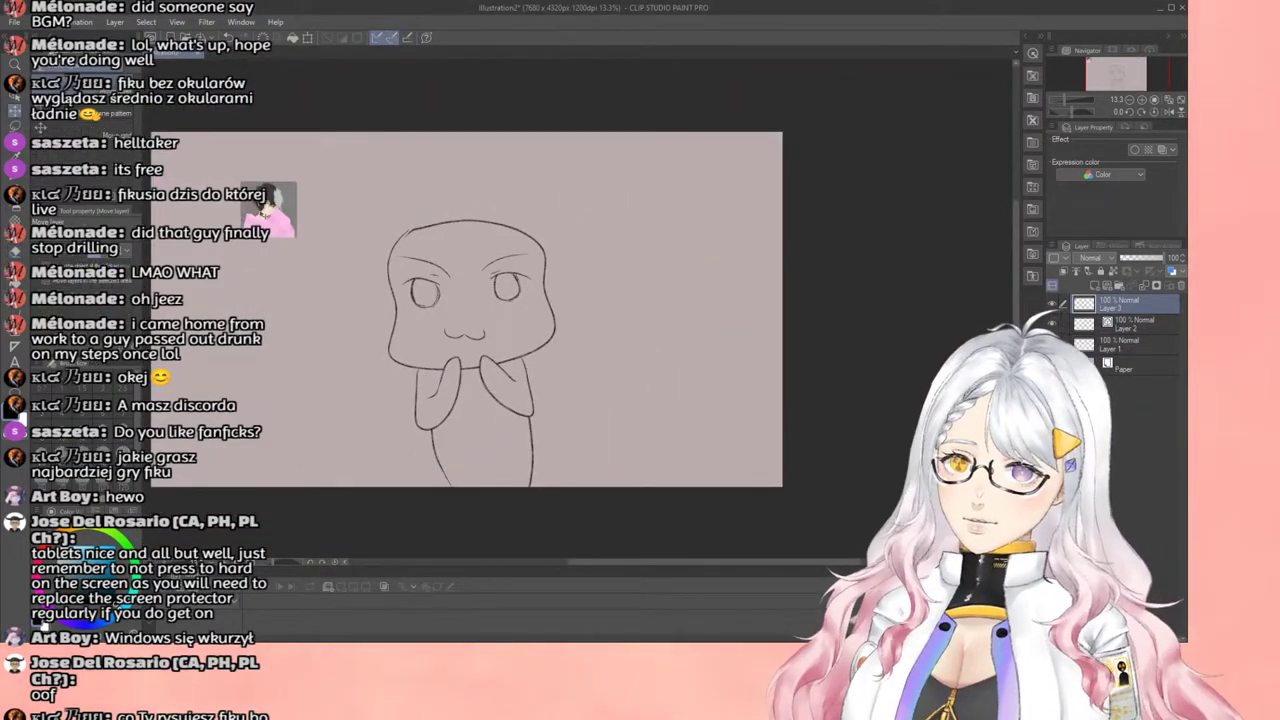
{"action": "left_click", "coordinate": [307, 37]}
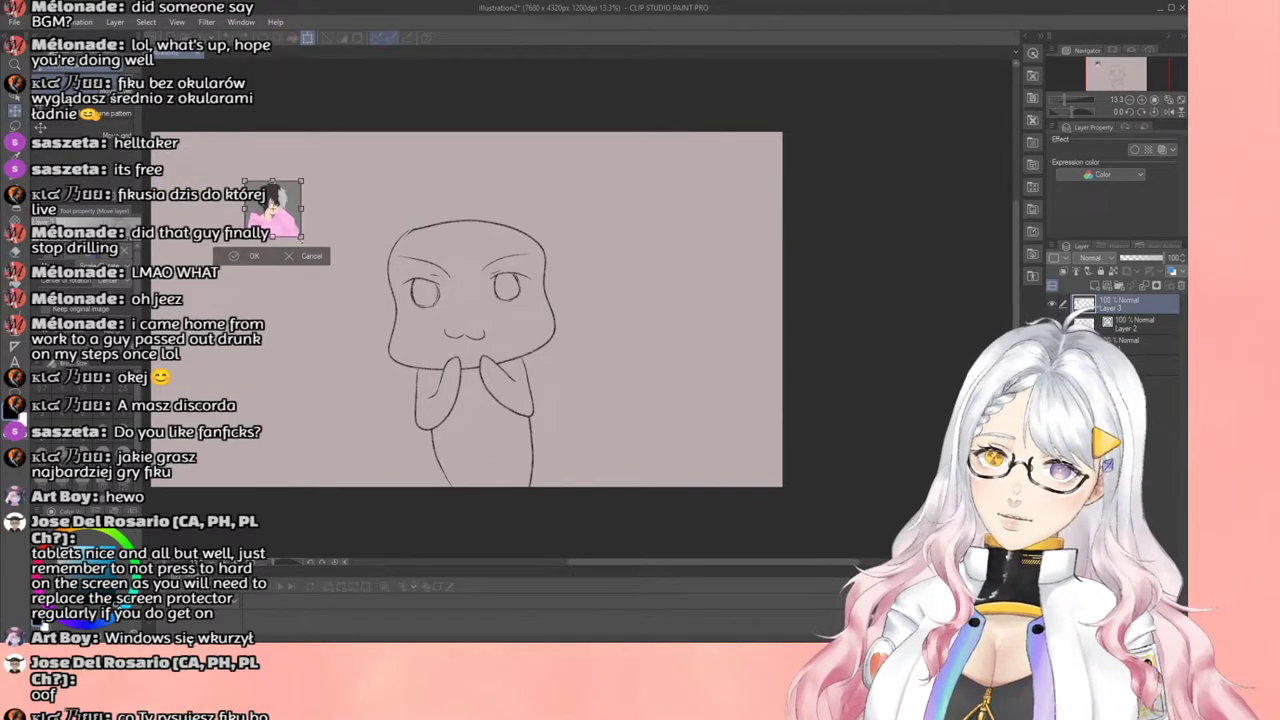
{"action": "left_click_drag", "start_coordinate": [301, 236], "coordinate": [371, 307]}
{"action": "left_click", "coordinate": [280, 326]}
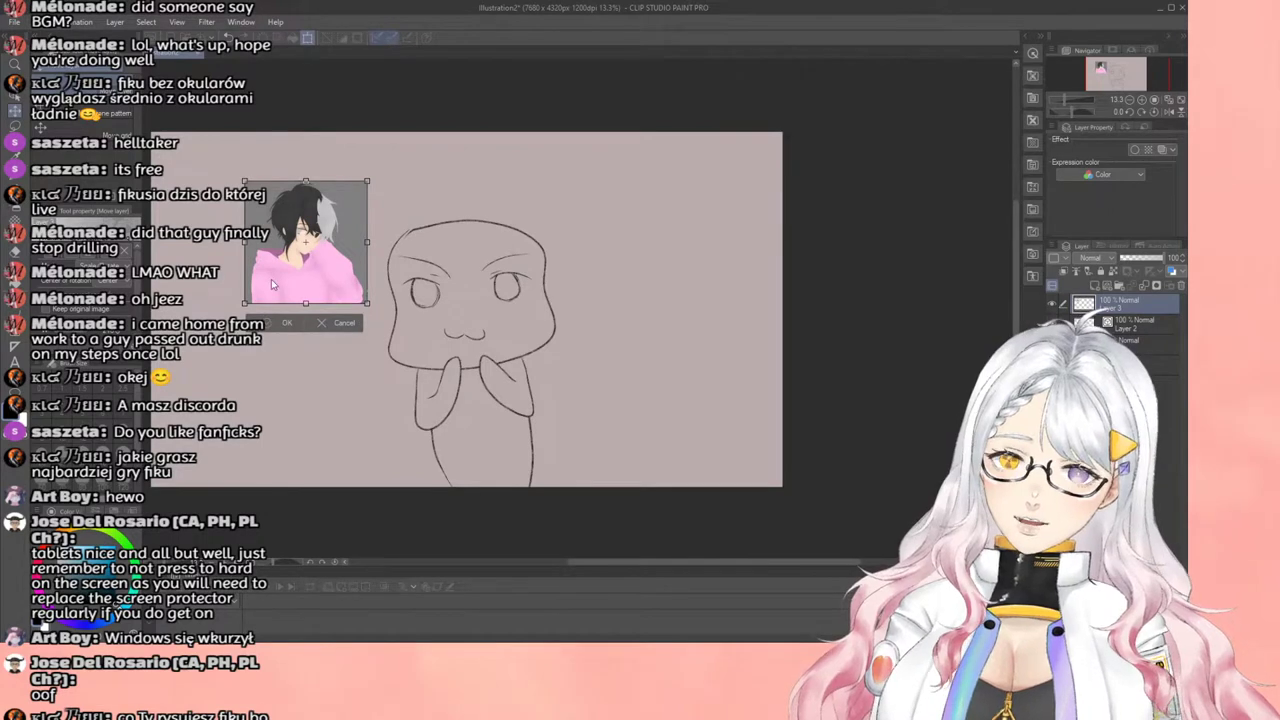
{"action": "left_click_drag", "start_coordinate": [275, 284], "coordinate": [237, 252]}
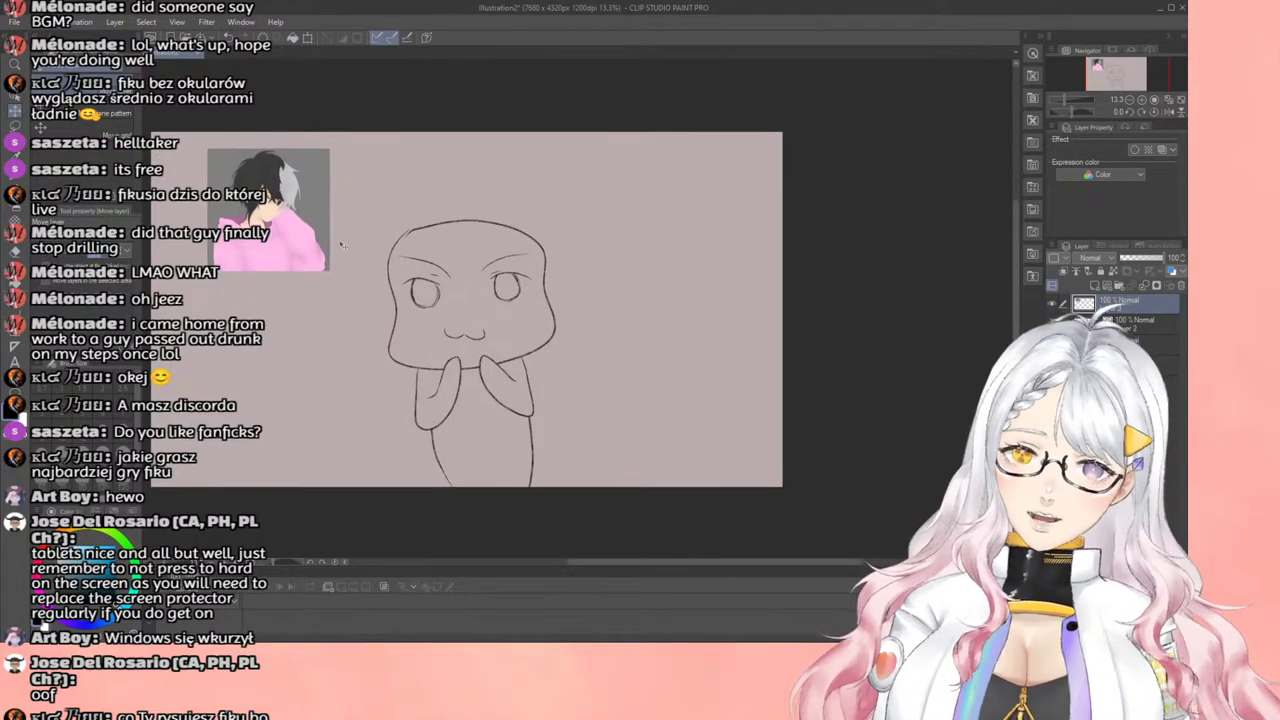
Step: Sketch a curved pencil line from above the top of the head down onto the forehead to start the hair
{"action": "scroll", "coordinate": [341, 244], "scroll_direction": "up", "scroll_amount": 3}
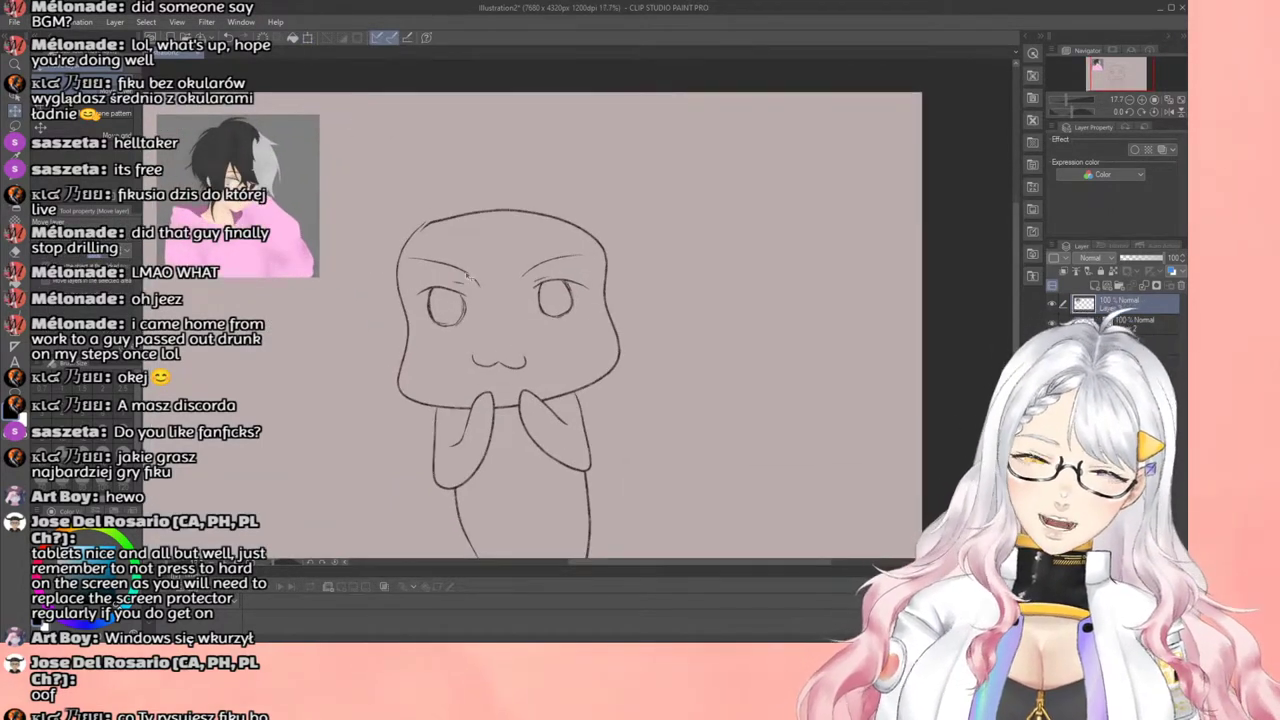
{"action": "scroll", "coordinate": [467, 276], "scroll_direction": "up", "scroll_amount": 1}
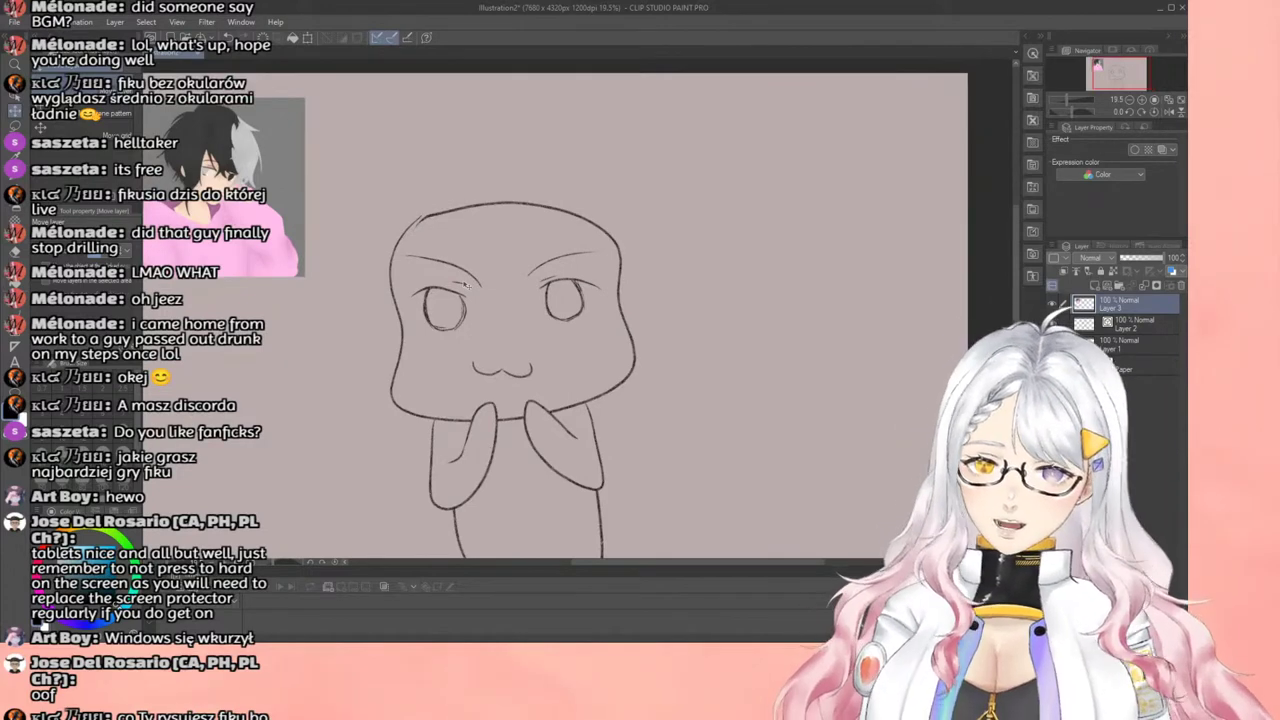
{"action": "key", "text": "ctrl+shift+n"}
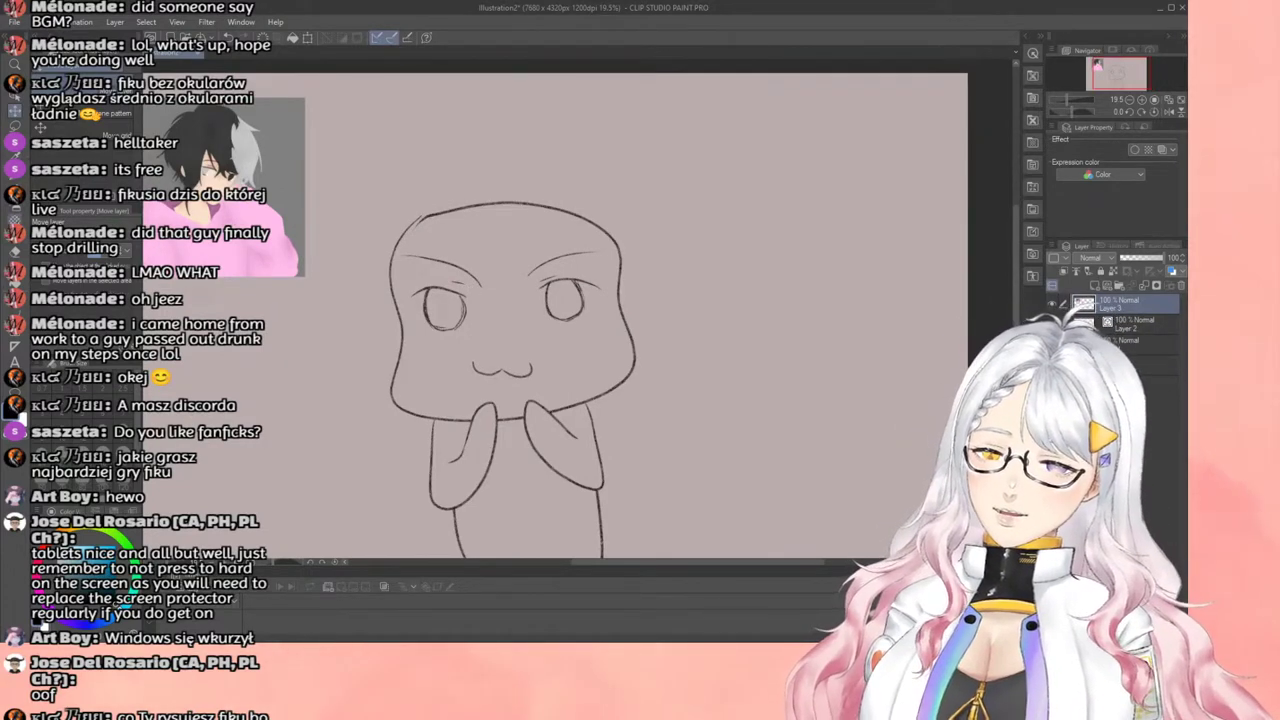
{"action": "left_click", "coordinate": [15, 189]}
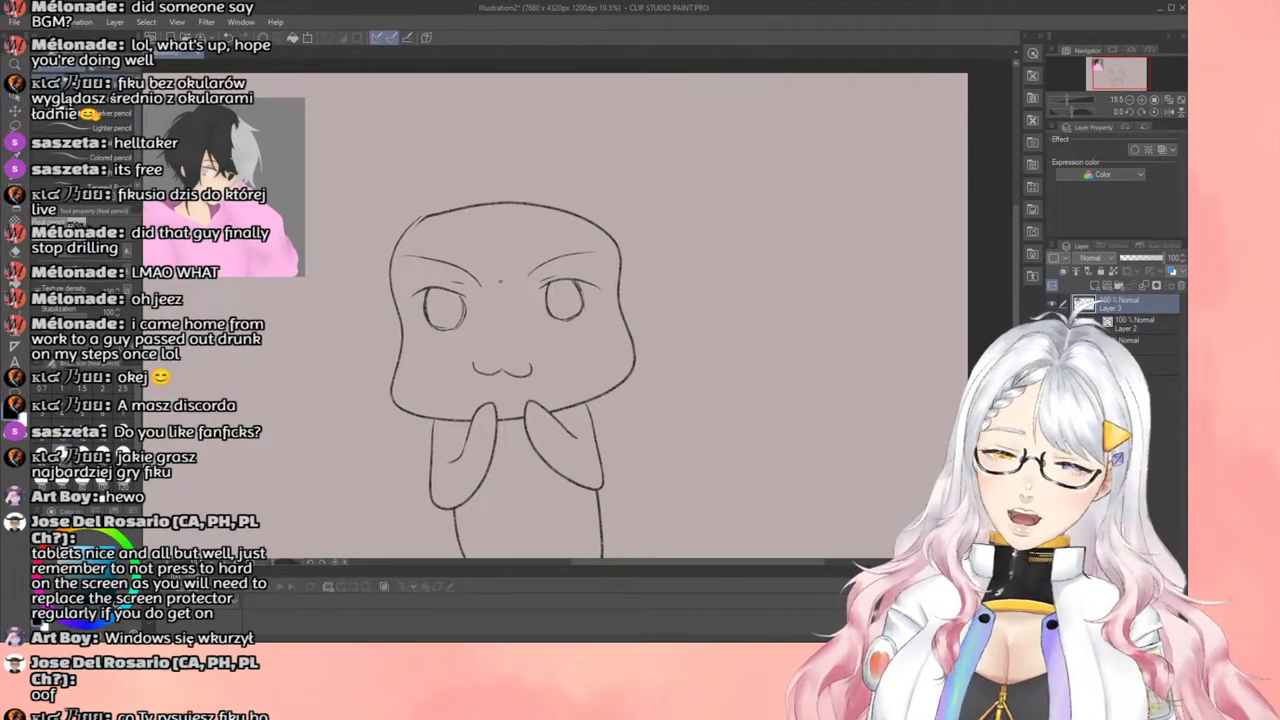
{"action": "scroll", "coordinate": [526, 265], "scroll_direction": "up", "scroll_amount": 2}
{"action": "scroll", "coordinate": [526, 265], "scroll_direction": "down", "scroll_amount": 4}
{"action": "scroll", "coordinate": [519, 262], "scroll_direction": "up", "scroll_amount": 2}
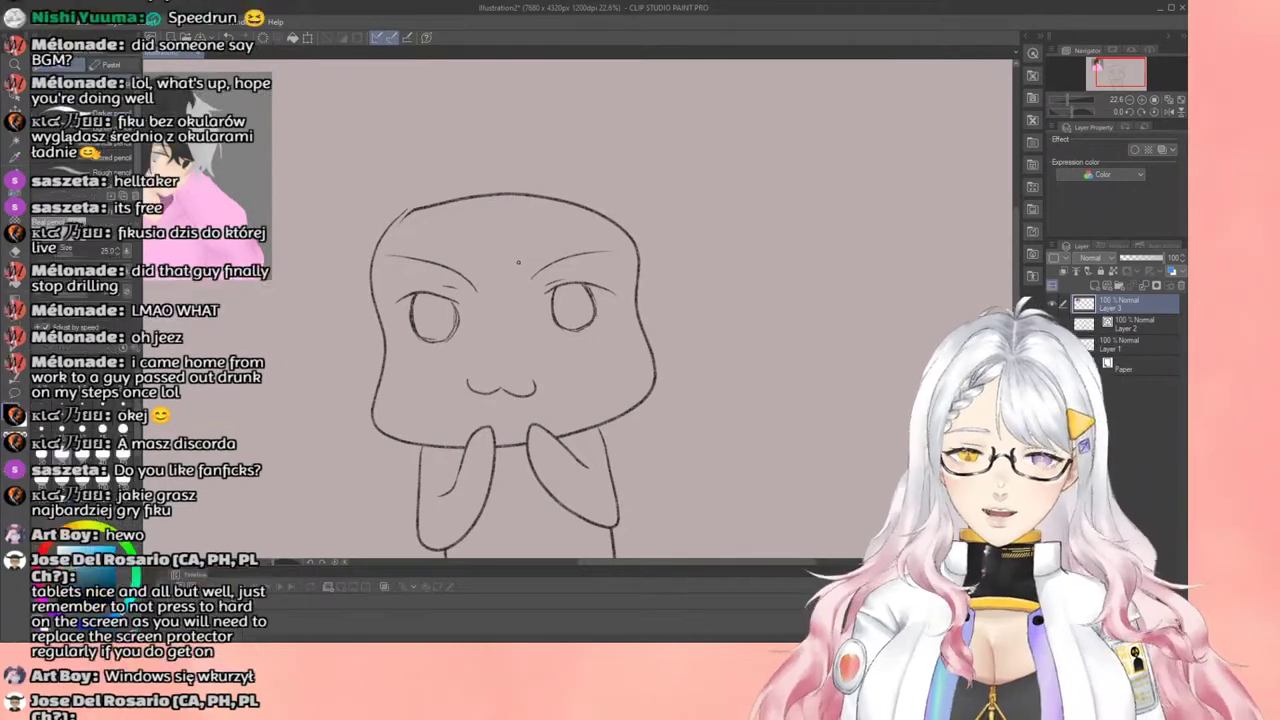
{"action": "scroll", "coordinate": [519, 262], "scroll_direction": "up", "scroll_amount": 1}
{"action": "scroll", "coordinate": [518, 262], "scroll_direction": "down", "scroll_amount": 2}
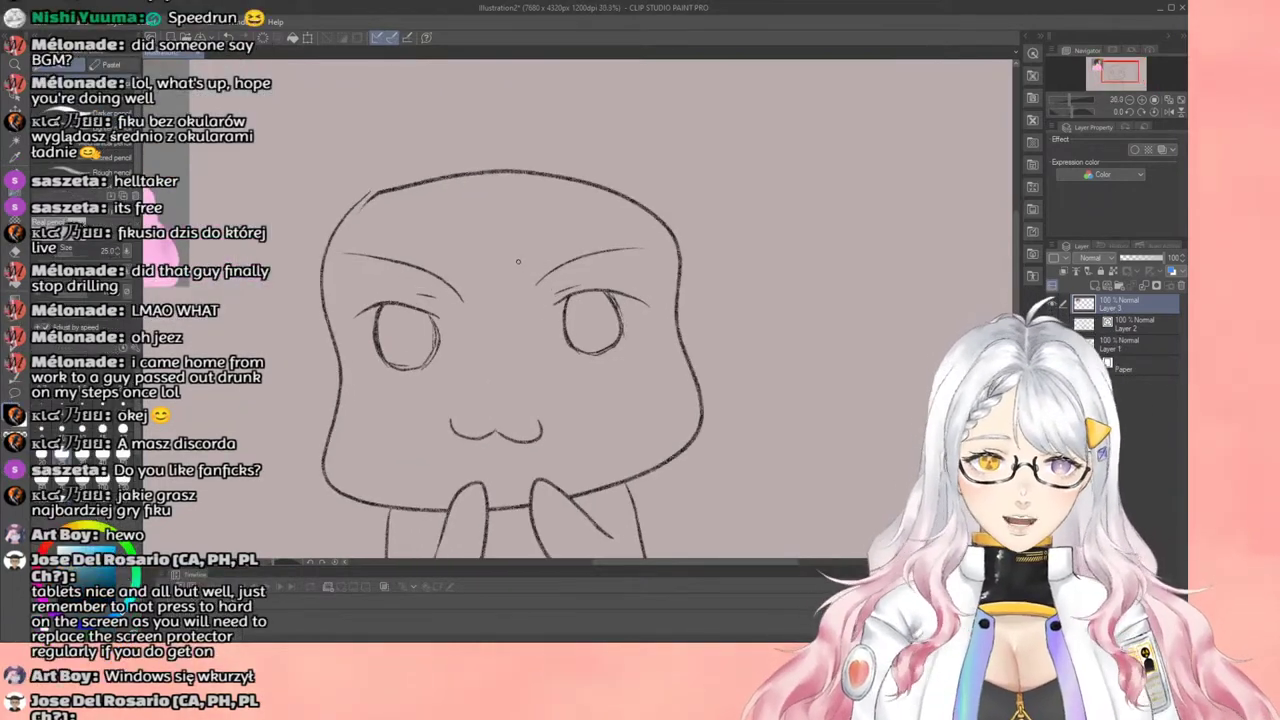
{"action": "scroll", "coordinate": [518, 262], "scroll_direction": "up", "scroll_amount": 1}
{"action": "scroll", "coordinate": [518, 262], "scroll_direction": "up", "scroll_amount": 2}
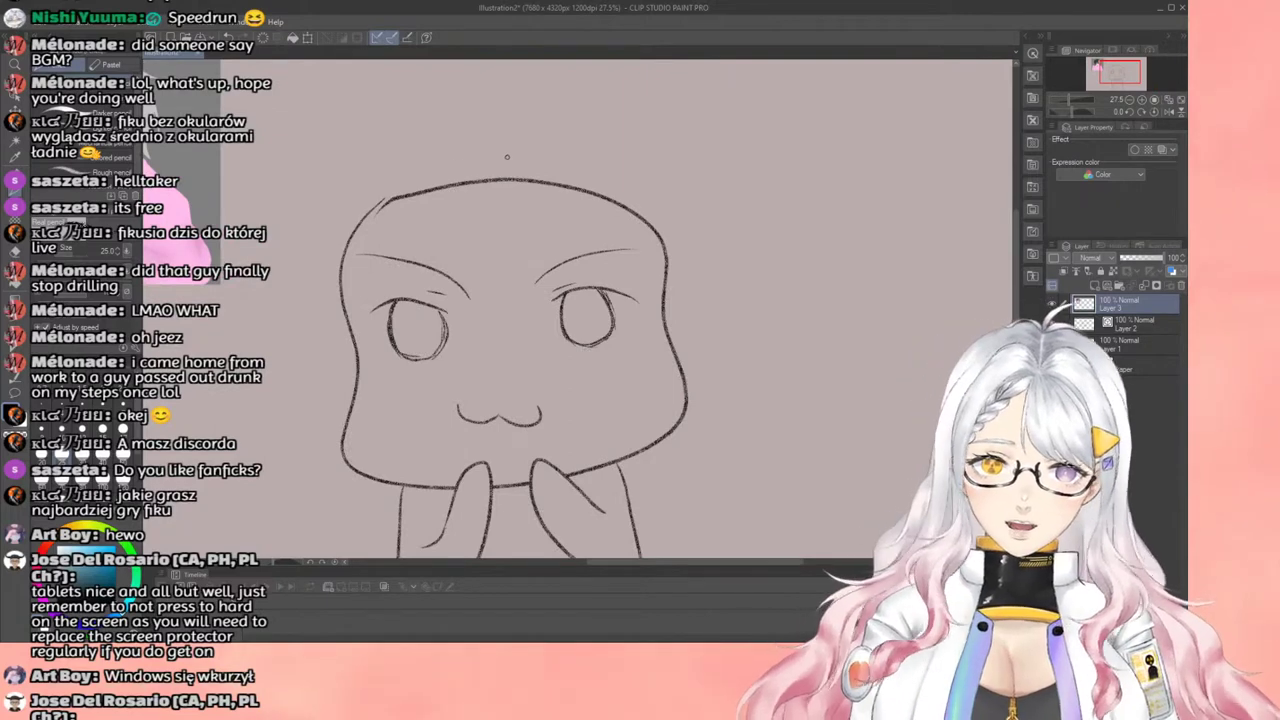
{"action": "mouse_move", "coordinate": [503, 143]}
{"action": "left_mouse_down"}
{"action": "mouse_move", "coordinate": [507, 180]}
{"action": "mouse_move", "coordinate": [487, 225]}
{"action": "left_mouse_up"}
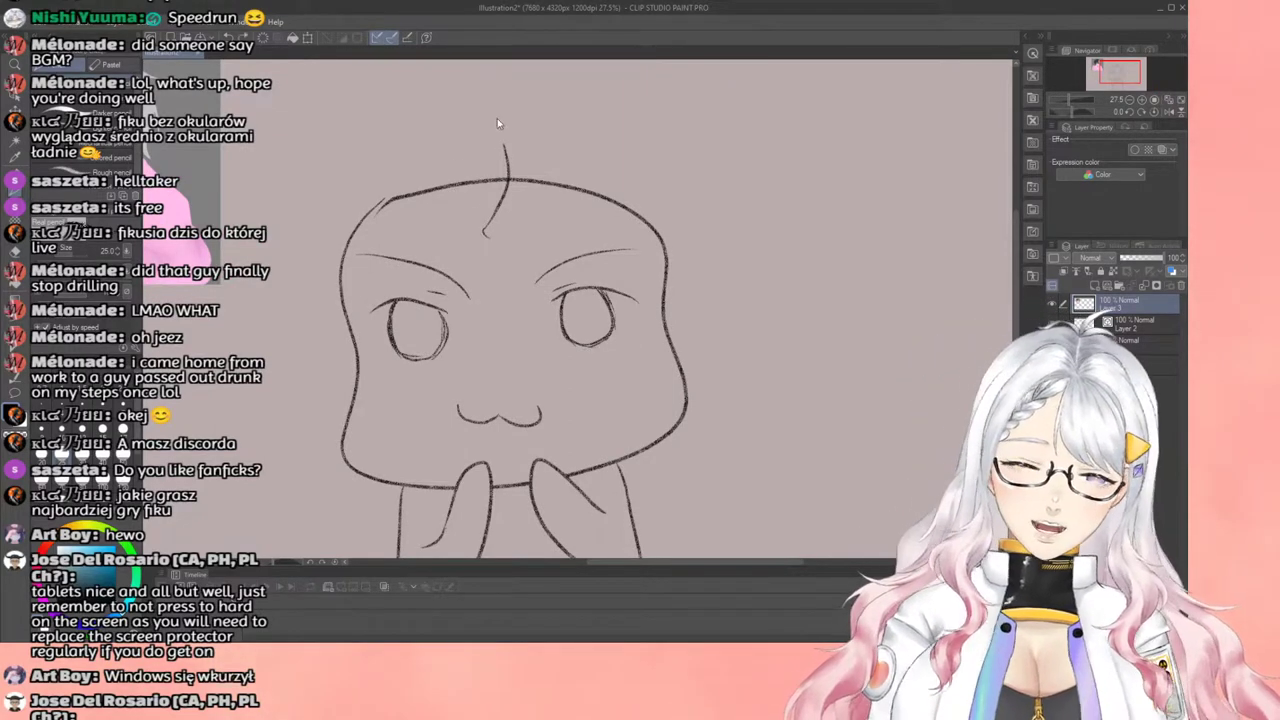
Step: Undo the curved hair line on the forehead
{"action": "key", "text": "ctrl+z"}
{"action": "scroll", "coordinate": [496, 118], "scroll_direction": "down", "scroll_amount": 1}
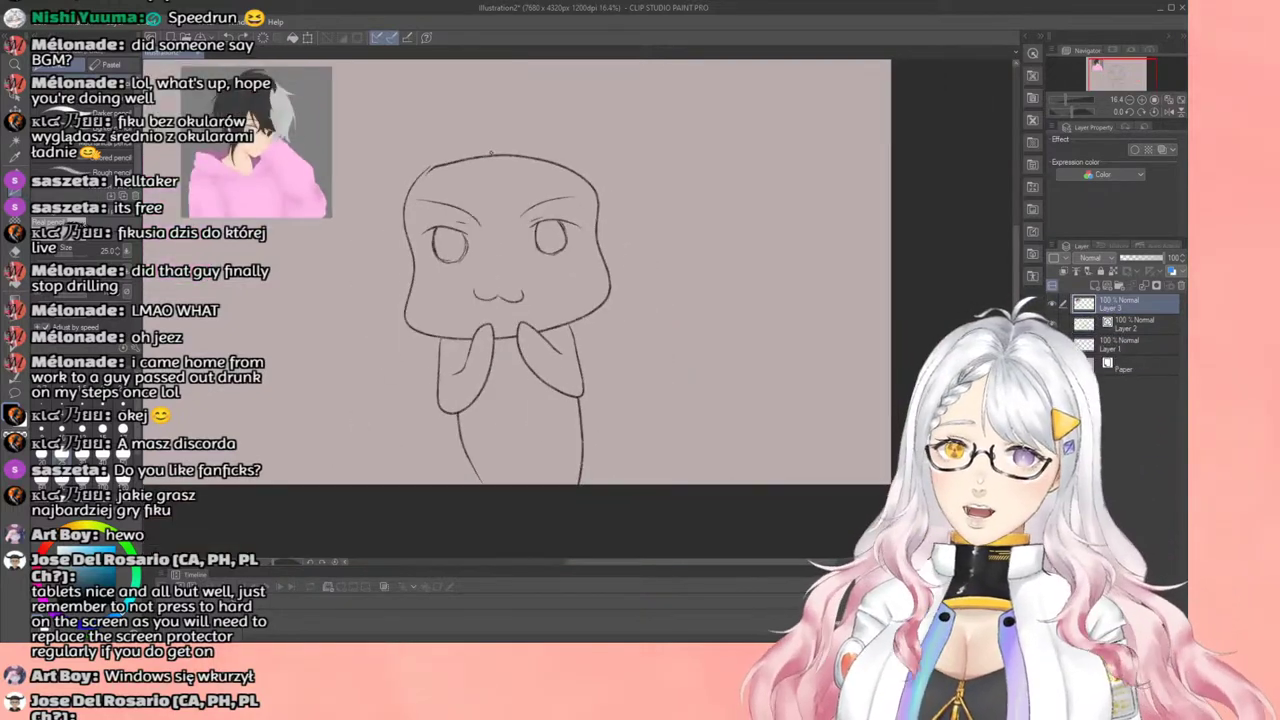
{"action": "scroll", "coordinate": [546, 272], "scroll_direction": "down", "scroll_amount": 1}
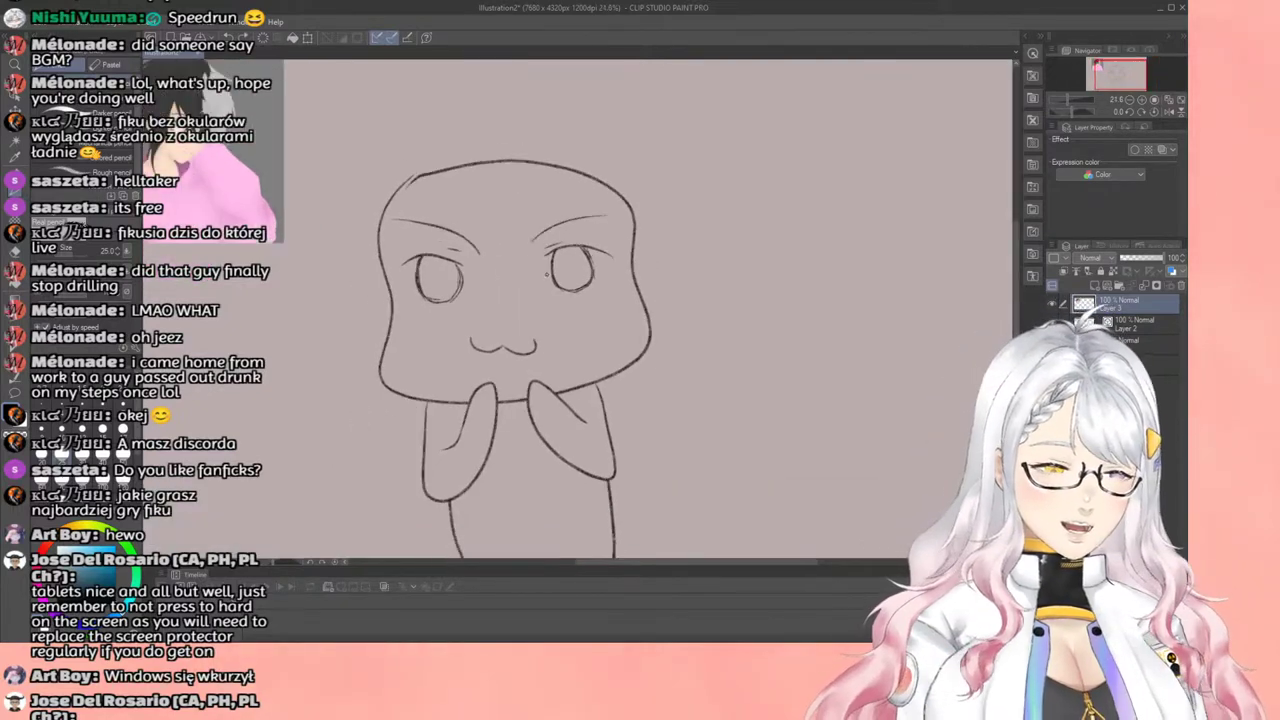
{"action": "scroll", "coordinate": [547, 274], "scroll_direction": "down", "scroll_amount": 1}
{"action": "scroll", "coordinate": [547, 274], "scroll_direction": "up", "scroll_amount": 1}
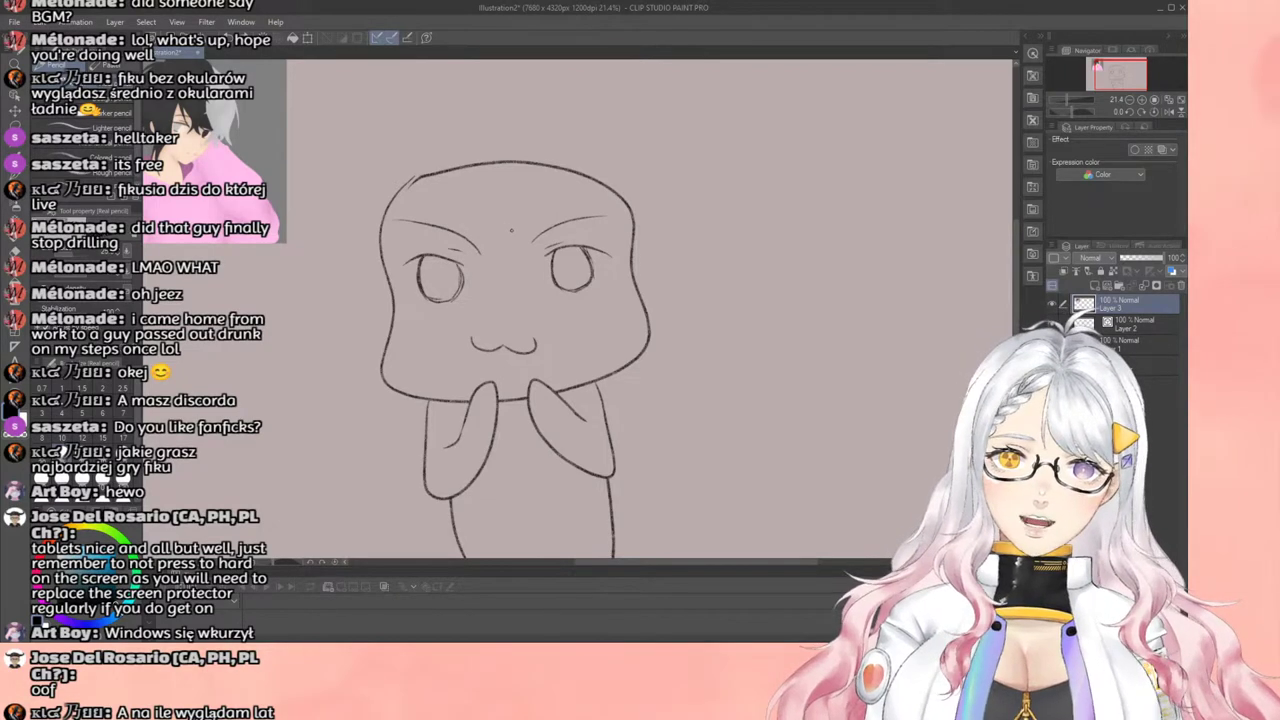
{"action": "scroll", "coordinate": [508, 229], "scroll_direction": "down", "scroll_amount": 2}
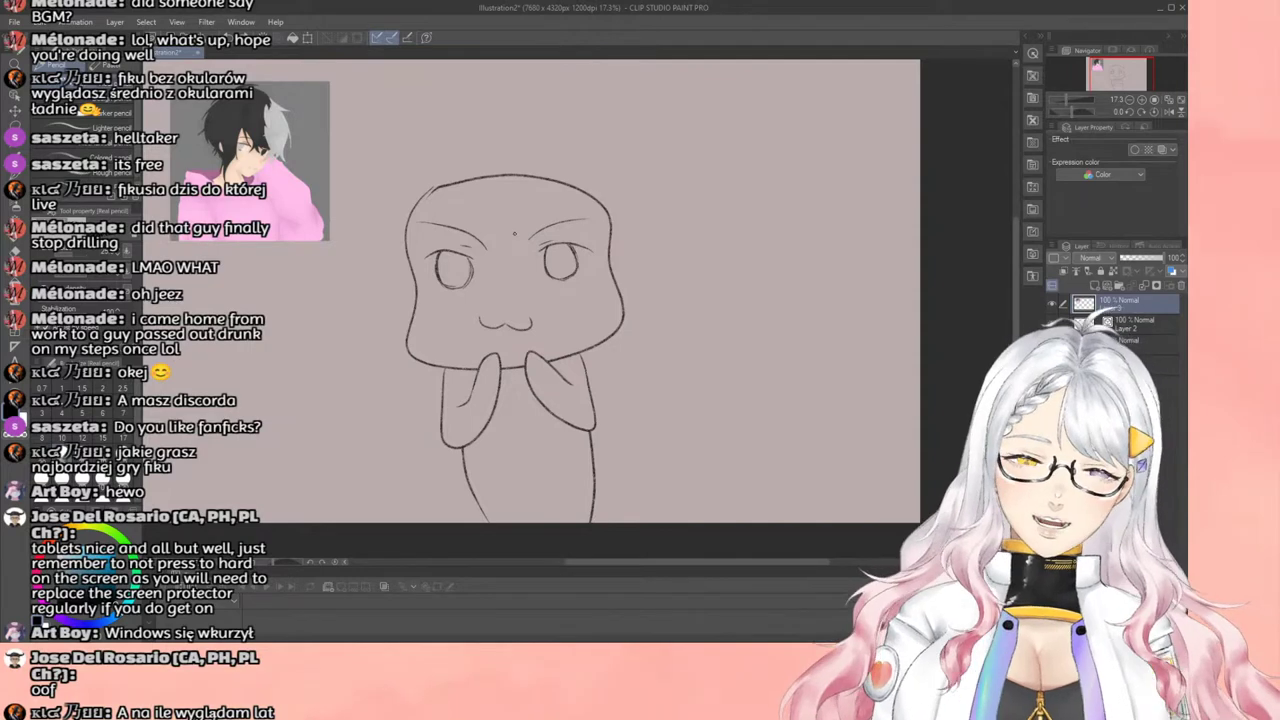
{"action": "scroll", "coordinate": [514, 233], "scroll_direction": "up", "scroll_amount": 2}
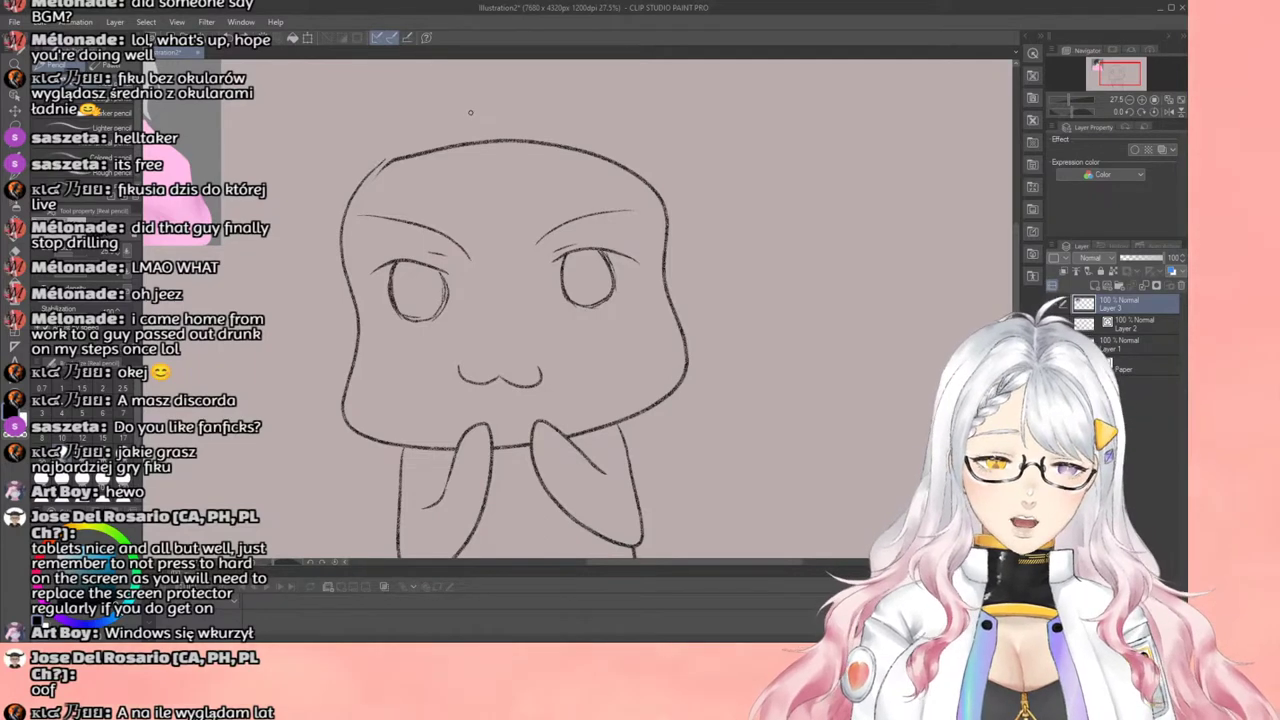
Step: Try sketching a hair strand from above the head down to a pointed tip on the forehead, and undo it
{"action": "mouse_move", "coordinate": [467, 110]}
{"action": "left_mouse_down"}
{"action": "mouse_move", "coordinate": [464, 148]}
{"action": "mouse_move", "coordinate": [505, 217]}
{"action": "left_mouse_up"}
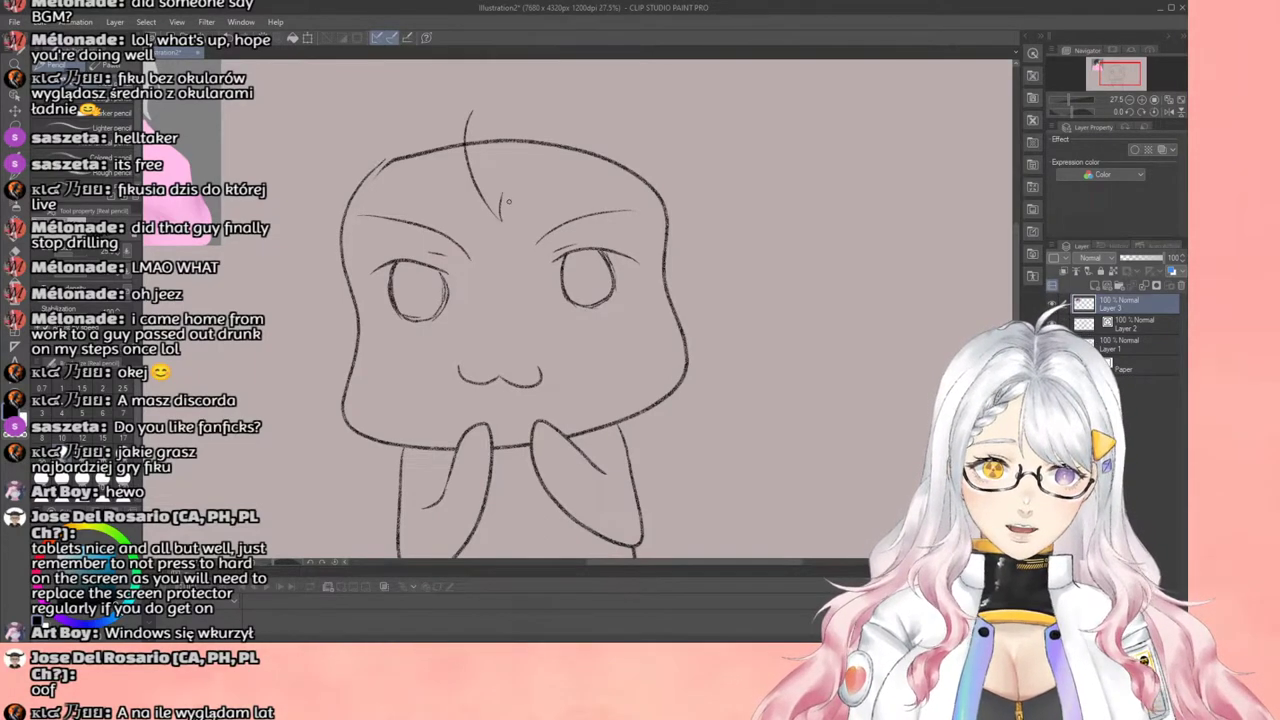
{"action": "scroll", "coordinate": [508, 201], "scroll_direction": "down", "scroll_amount": 2}
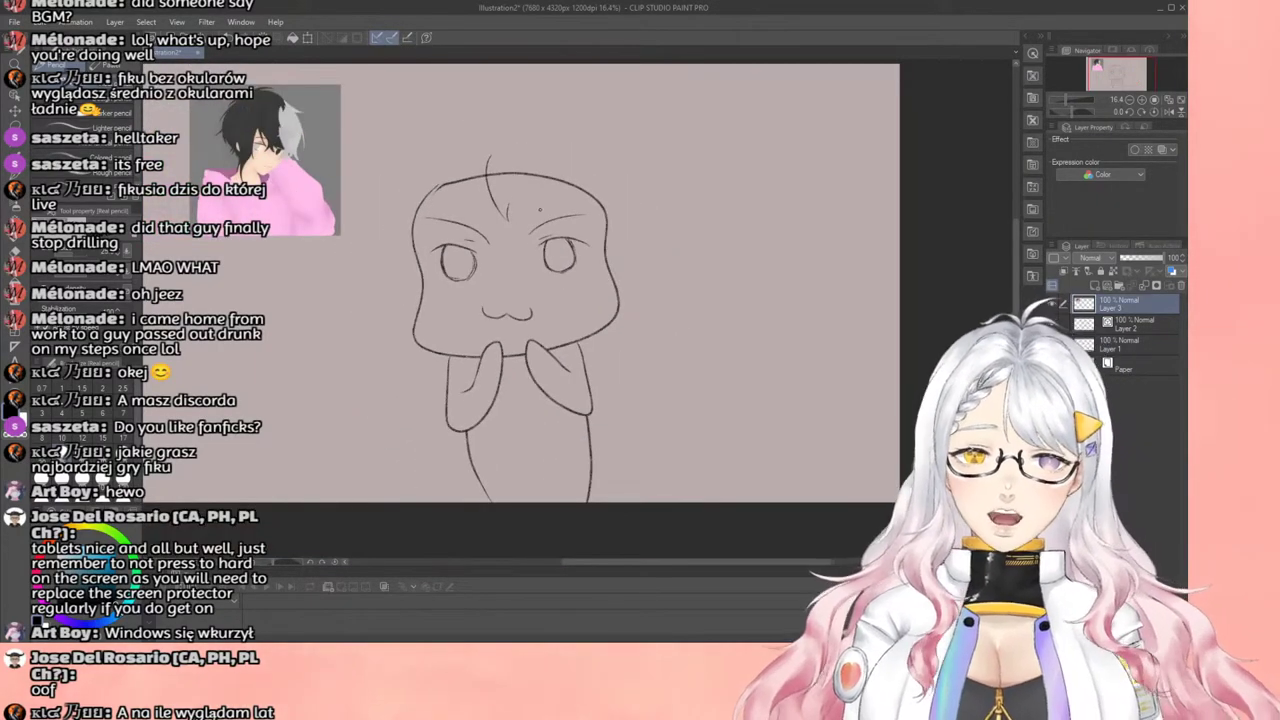
{"action": "scroll", "coordinate": [540, 210], "scroll_direction": "up", "scroll_amount": 2}
{"action": "key", "text": "ctrl+z"}
{"action": "key", "text": "ctrl+z"}
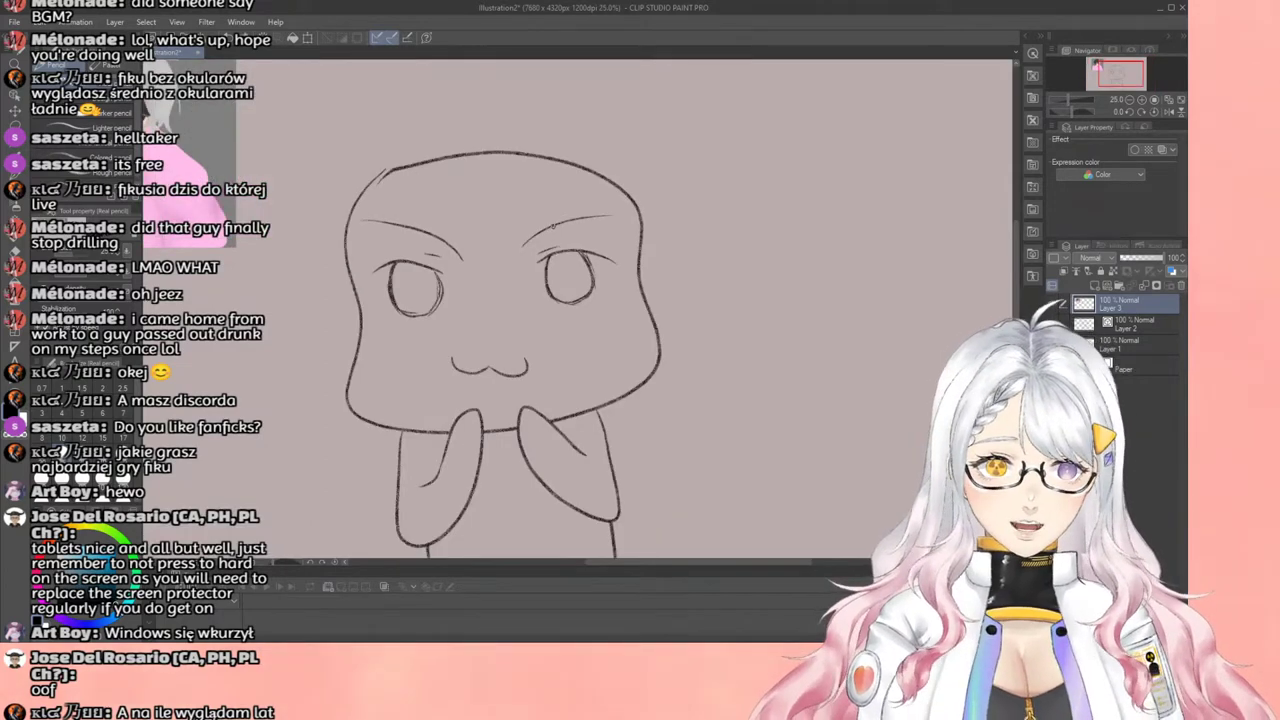
Step: Sketch a curved hair strand from above the head down to a hooked tip in the middle of the forehead
{"action": "mouse_move", "coordinate": [463, 125]}
{"action": "left_mouse_down"}
{"action": "mouse_move", "coordinate": [454, 181]}
{"action": "mouse_move", "coordinate": [502, 203]}
{"action": "left_mouse_up"}
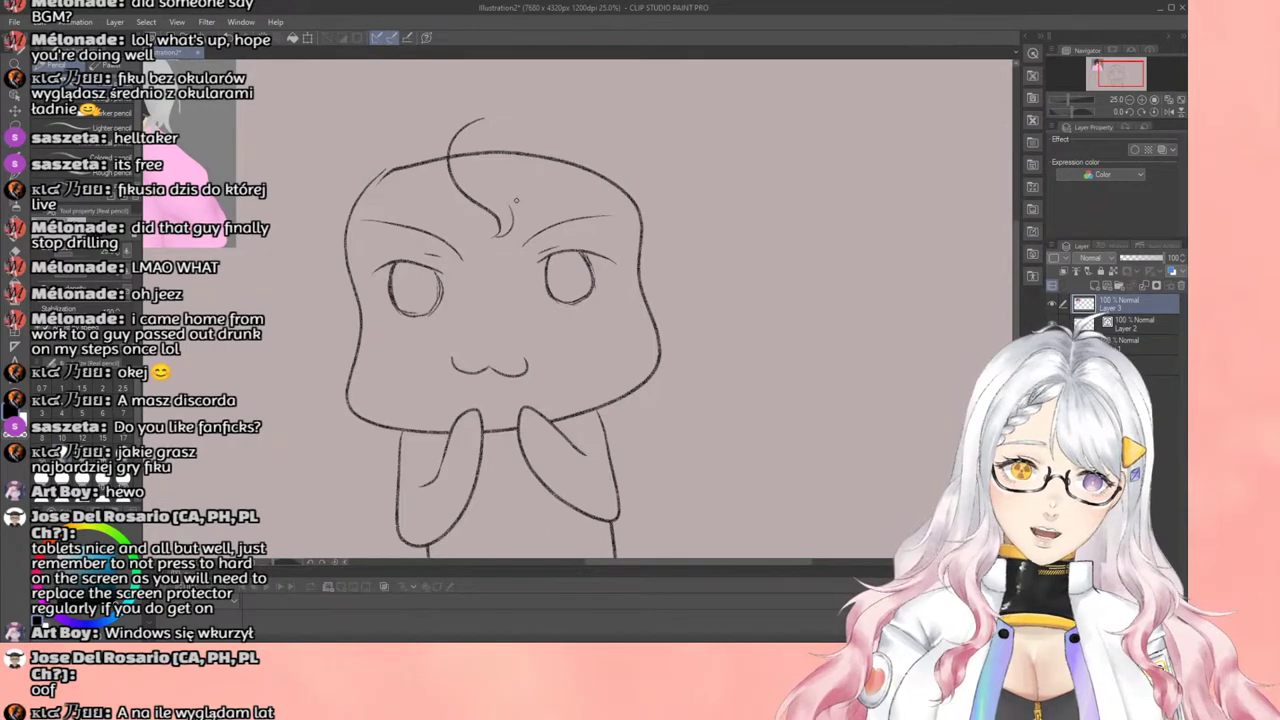
{"action": "scroll", "coordinate": [516, 200], "scroll_direction": "down", "scroll_amount": 2}
{"action": "scroll", "coordinate": [514, 221], "scroll_direction": "up", "scroll_amount": 2}
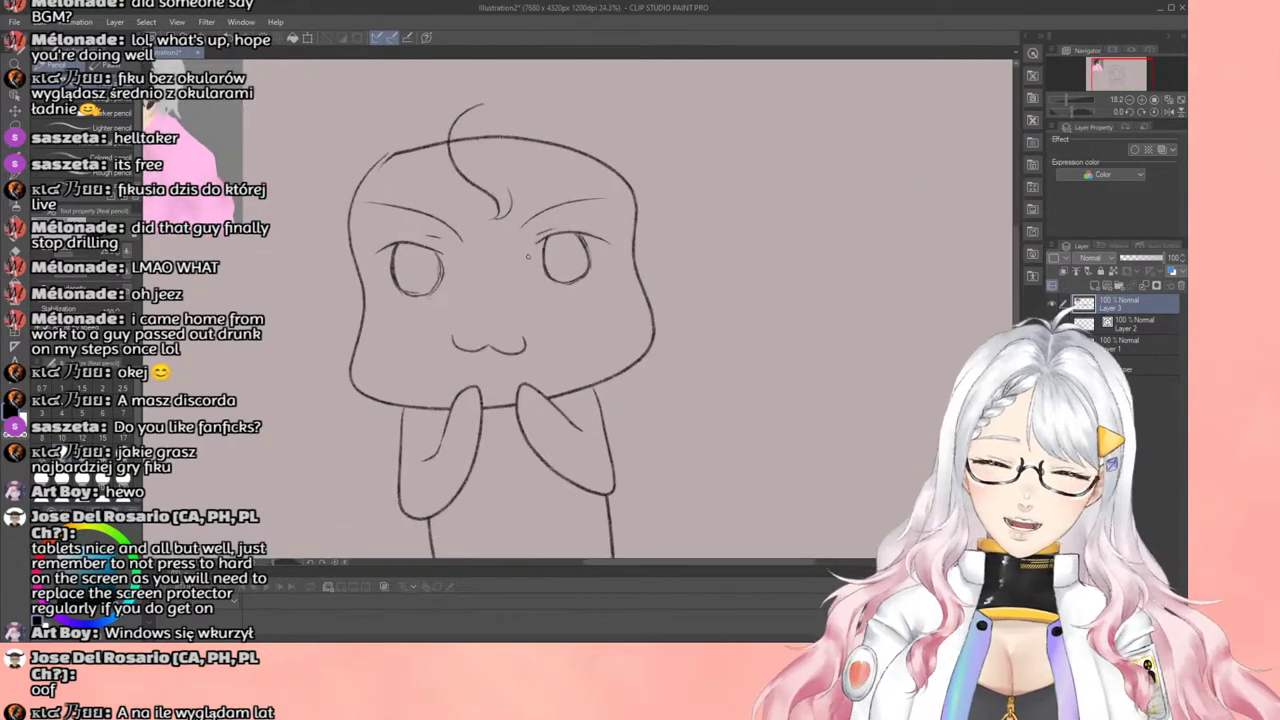
{"action": "scroll", "coordinate": [514, 221], "scroll_direction": "down", "scroll_amount": 3}
{"action": "scroll", "coordinate": [514, 230], "scroll_direction": "up", "scroll_amount": 2}
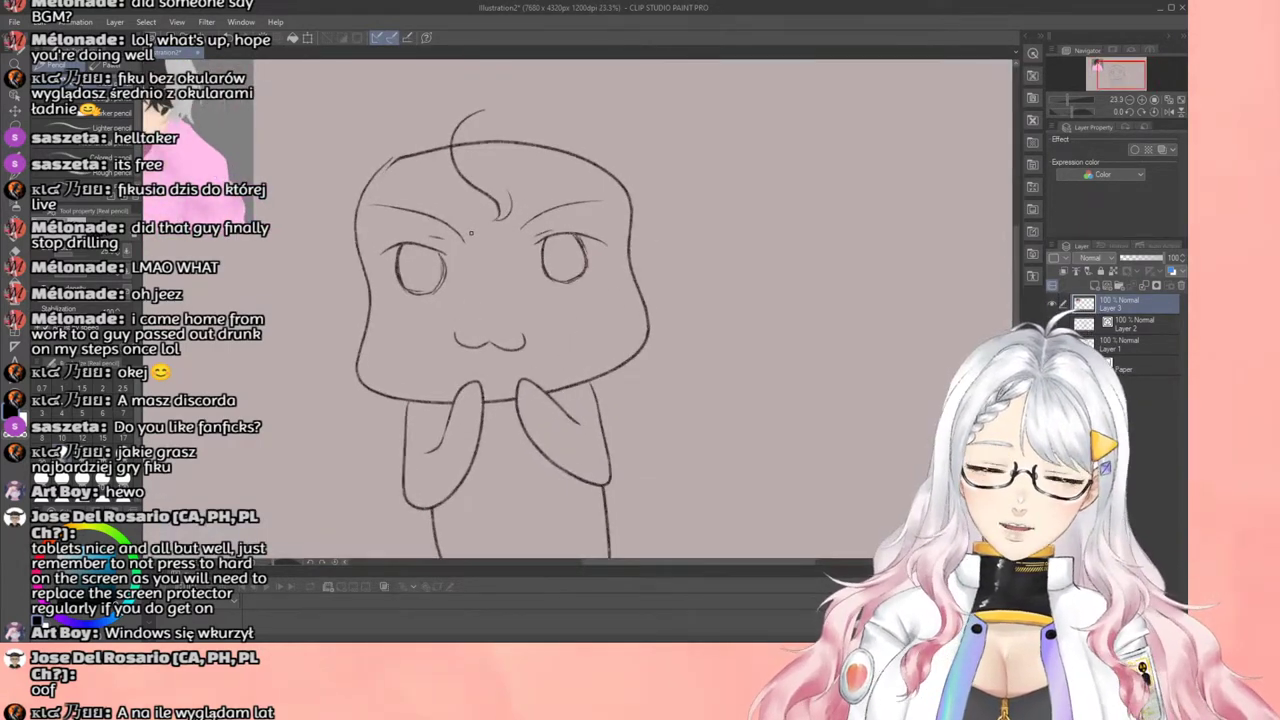
{"action": "left_click_drag", "start_coordinate": [505, 212], "coordinate": [488, 240]}
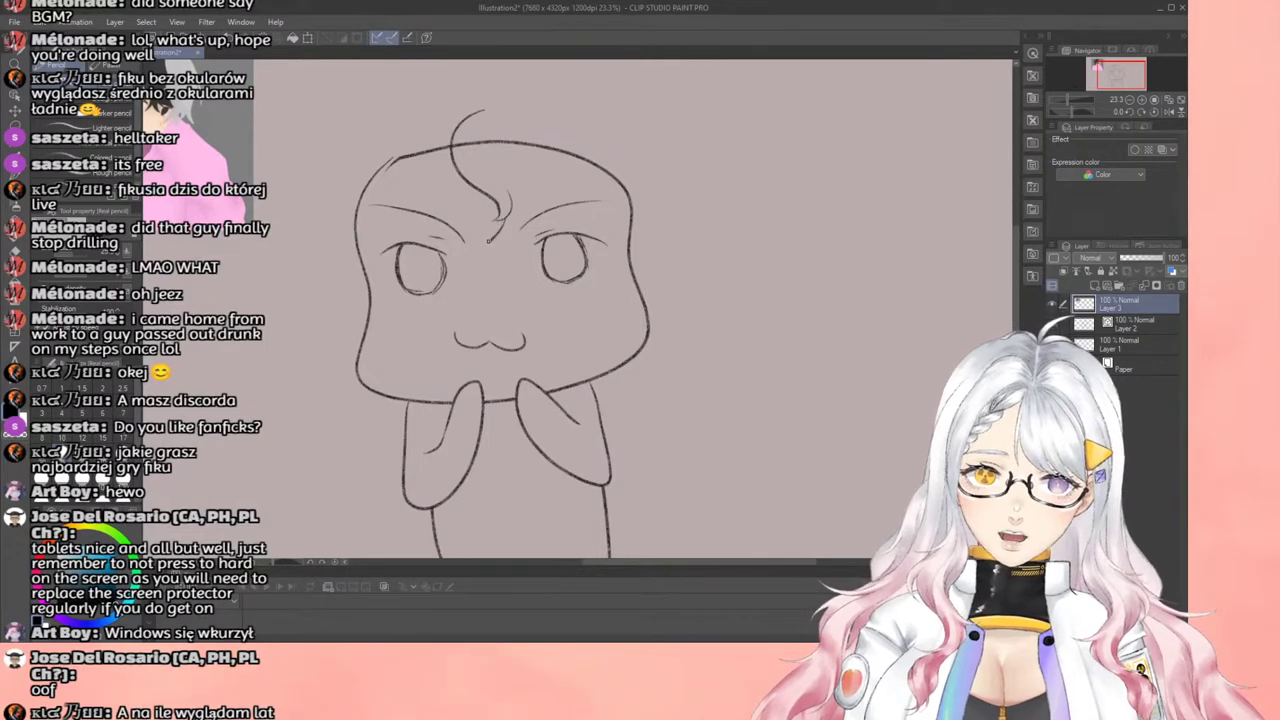
{"action": "key", "text": "ctrl+z"}
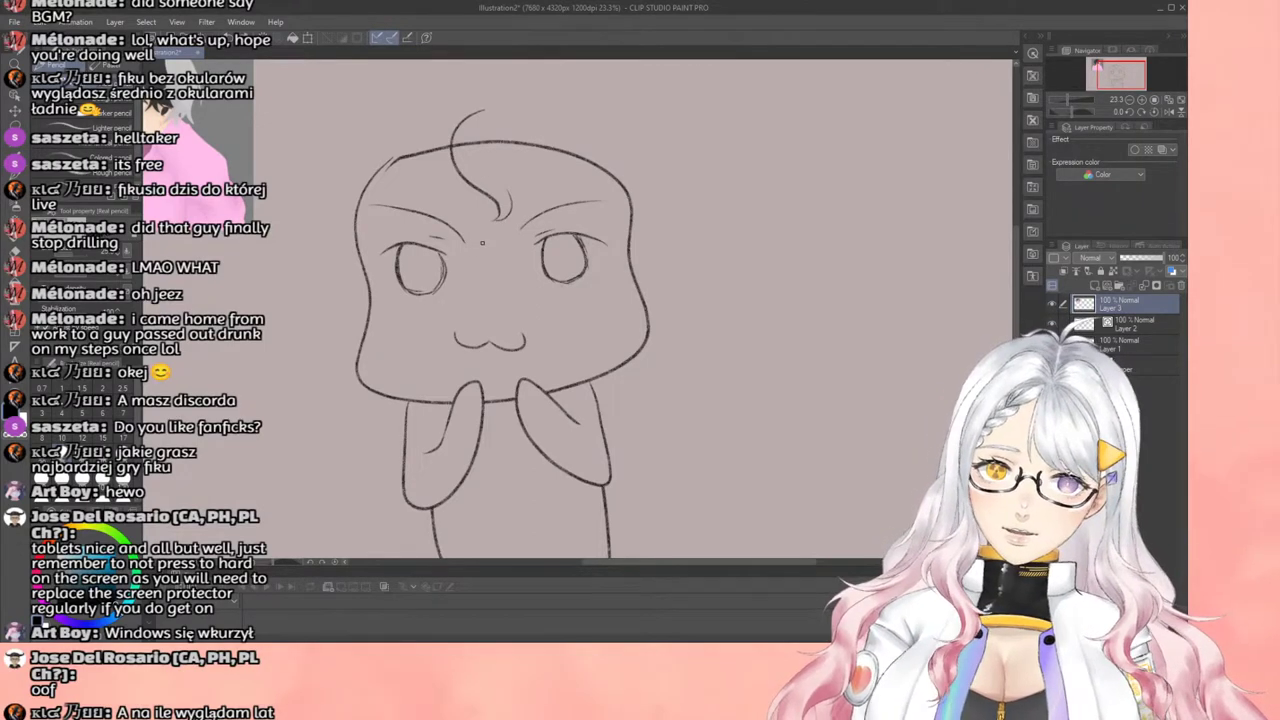
{"action": "scroll", "coordinate": [482, 242], "scroll_direction": "down", "scroll_amount": 1}
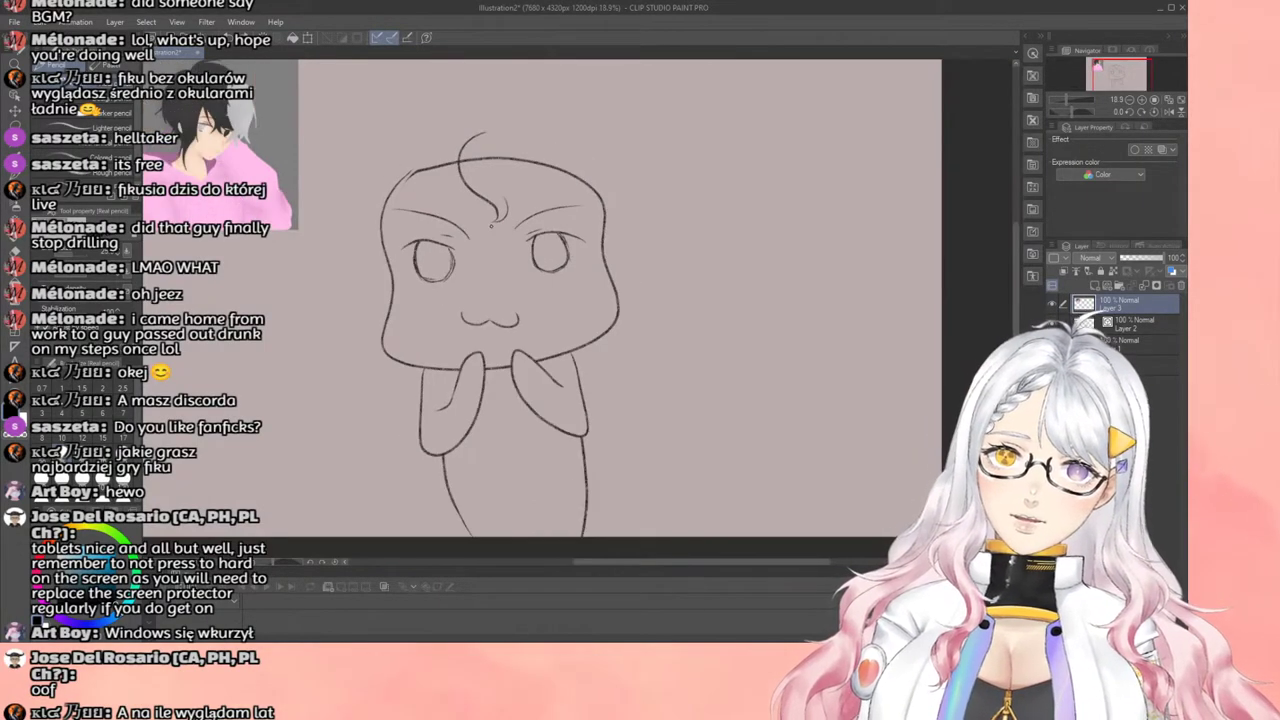
{"action": "scroll", "coordinate": [490, 226], "scroll_direction": "up", "scroll_amount": 1}
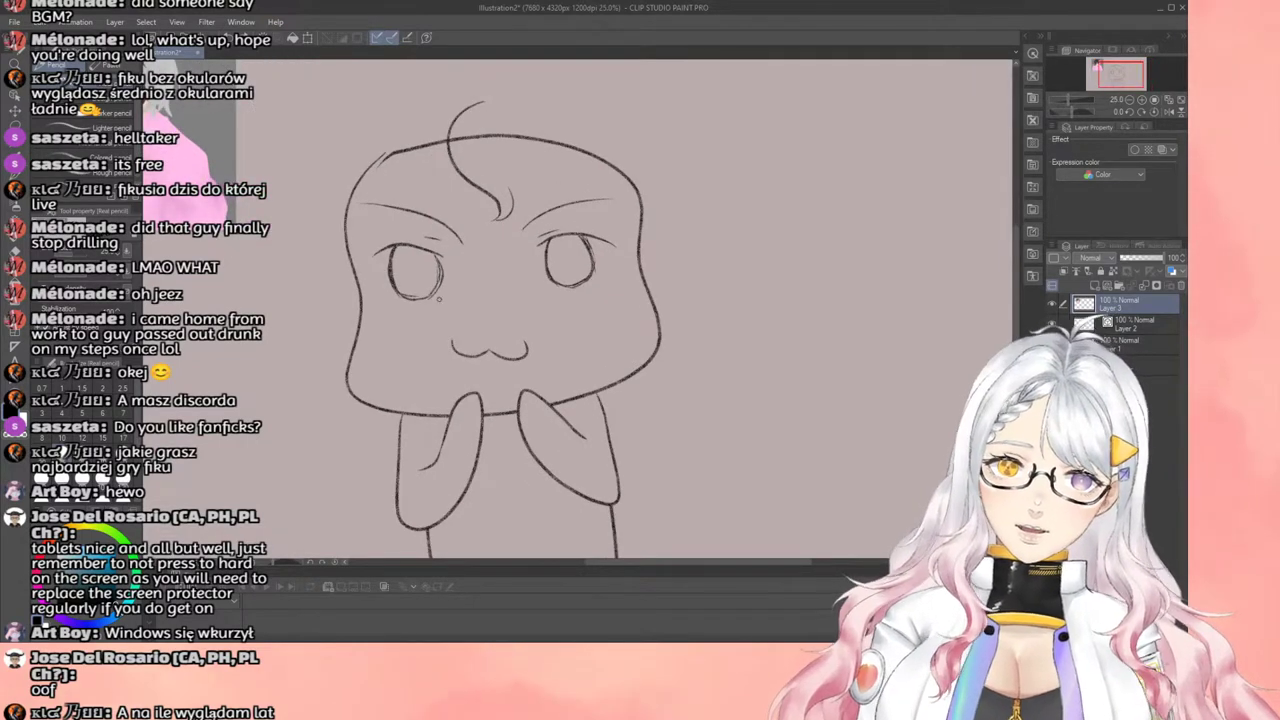
Step: Extend the hair strand from the forehead down between the eyes, finishing it with small pointed tips above the mouth
{"action": "mouse_move", "coordinate": [496, 186]}
{"action": "left_mouse_down"}
{"action": "mouse_move", "coordinate": [484, 250]}
{"action": "mouse_move", "coordinate": [510, 282]}
{"action": "mouse_move", "coordinate": [498, 268]}
{"action": "left_mouse_up"}
{"action": "scroll", "coordinate": [498, 268], "scroll_direction": "down", "scroll_amount": 2}
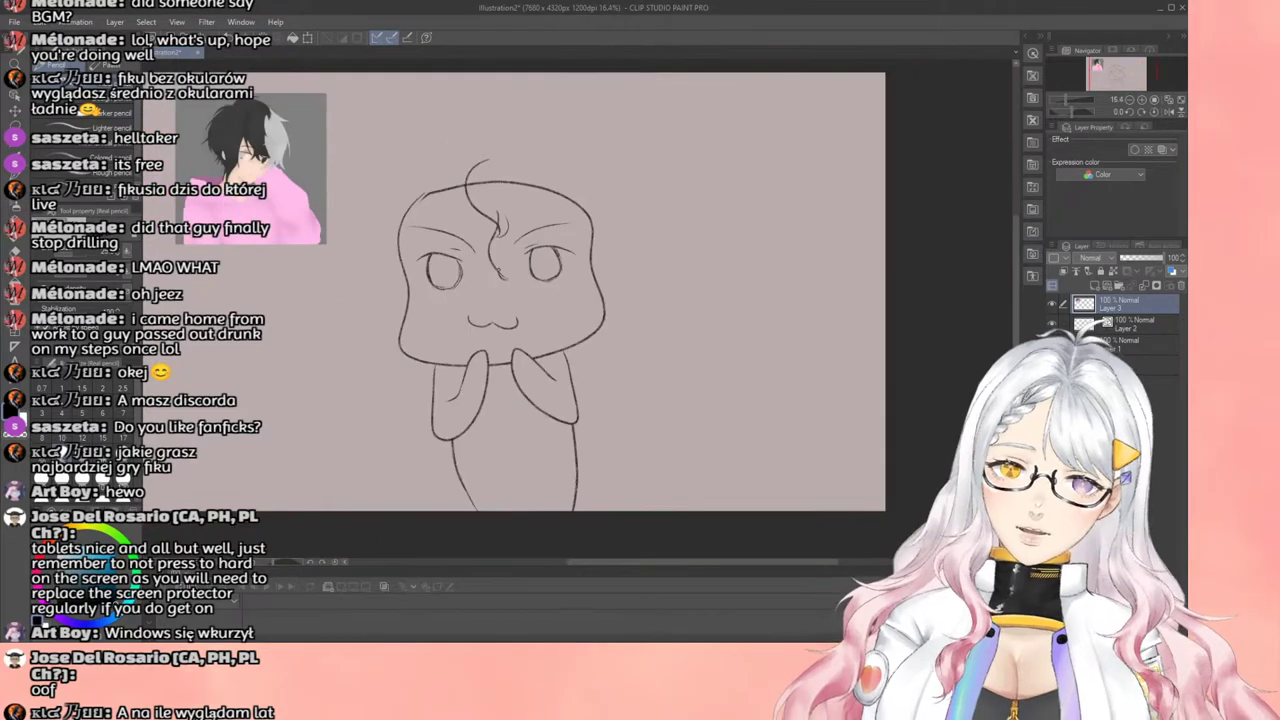
{"action": "scroll", "coordinate": [497, 259], "scroll_direction": "up", "scroll_amount": 2}
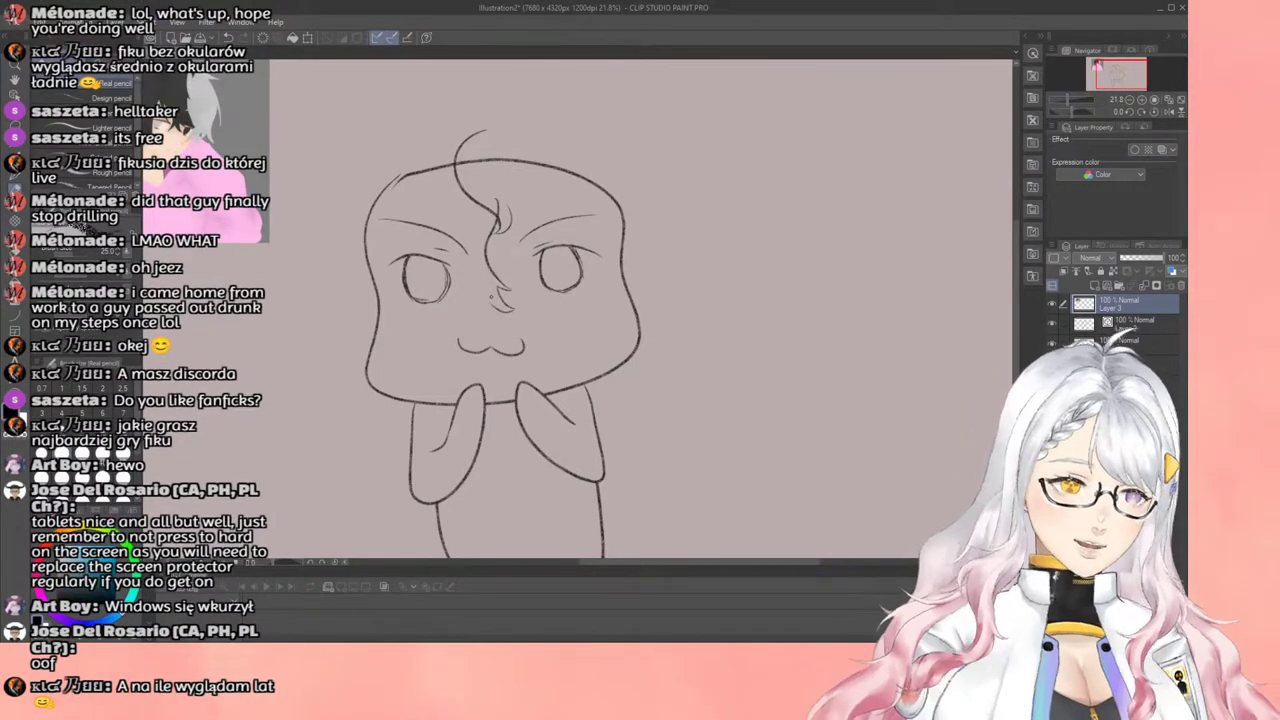
{"action": "scroll", "coordinate": [491, 297], "scroll_direction": "down", "scroll_amount": 4}
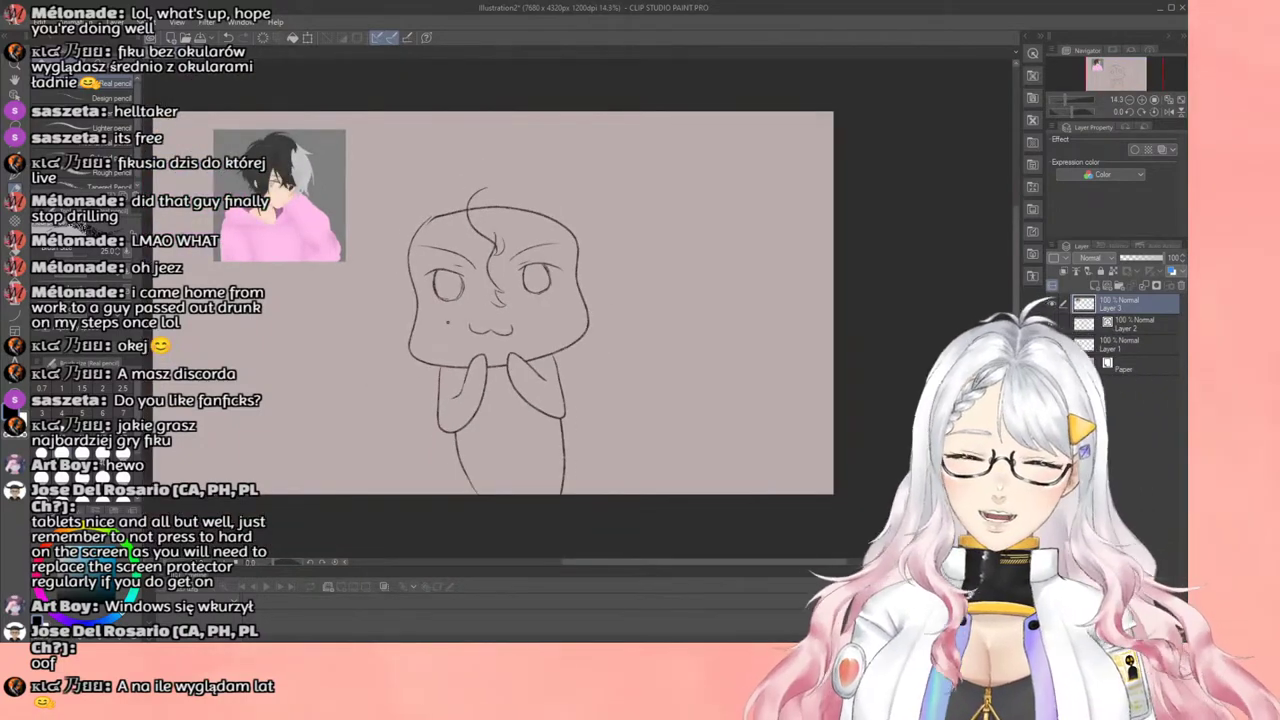
{"action": "scroll", "coordinate": [447, 330], "scroll_direction": "up", "scroll_amount": 2}
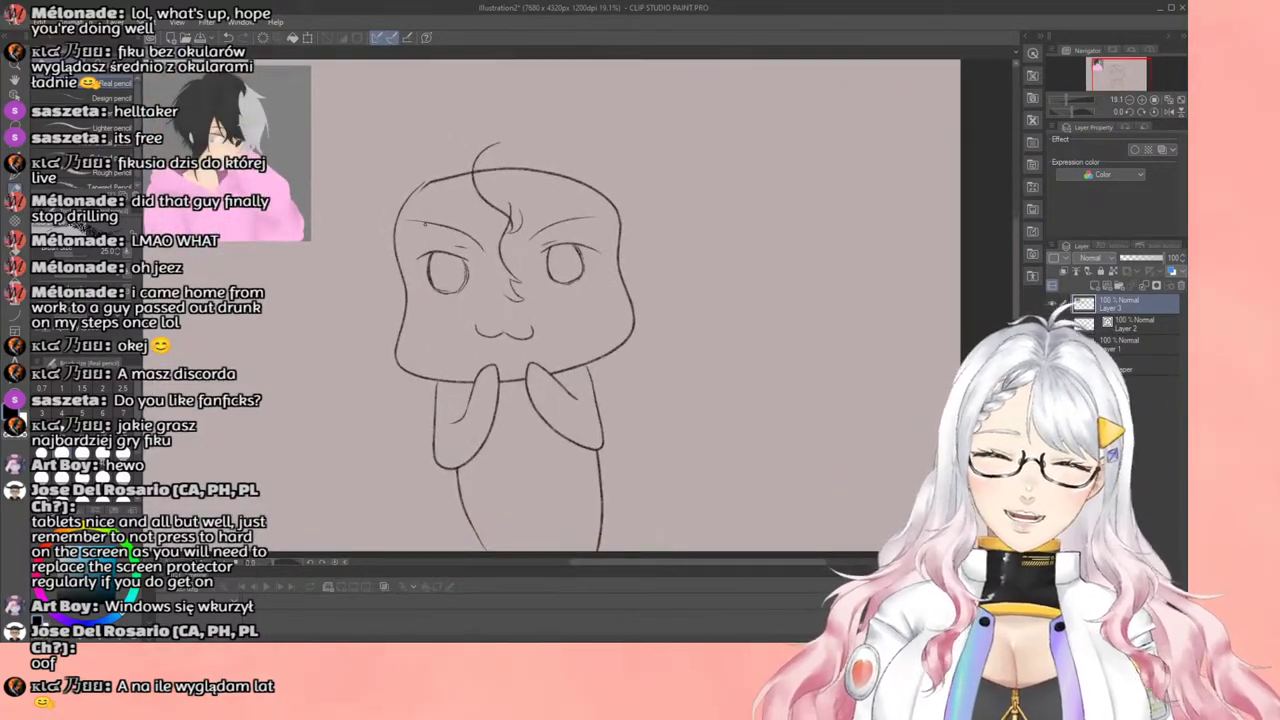
{"action": "scroll", "coordinate": [421, 222], "scroll_direction": "up", "scroll_amount": 1}
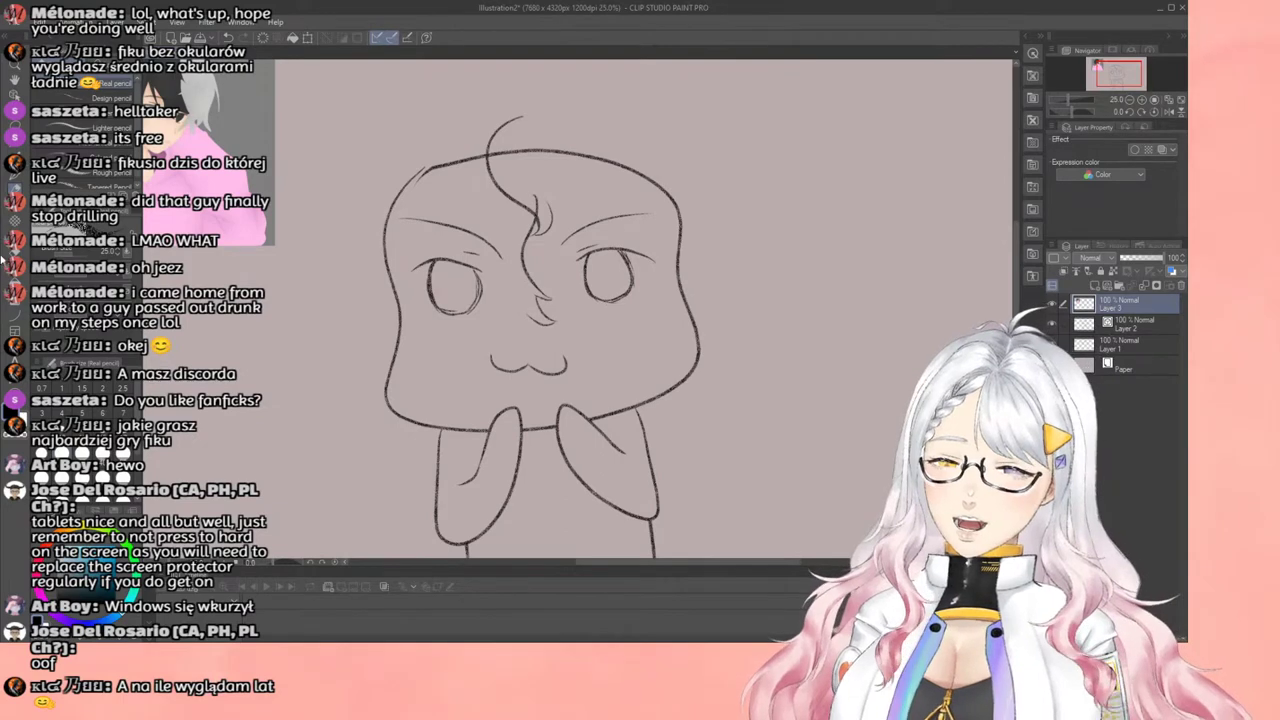
{"action": "left_click", "coordinate": [14, 254]}
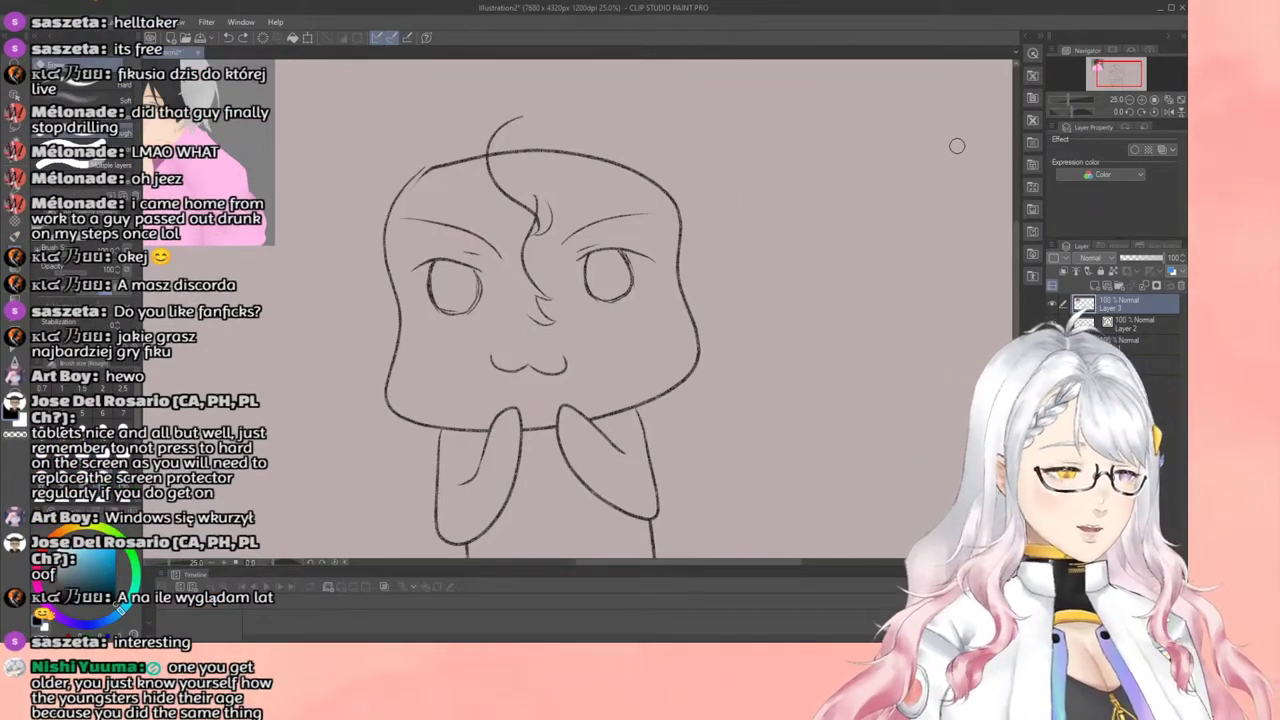
{"action": "scroll", "coordinate": [1003, 333], "scroll_direction": "down", "scroll_amount": 2}
{"action": "scroll", "coordinate": [1003, 333], "scroll_direction": "down", "scroll_amount": 1}
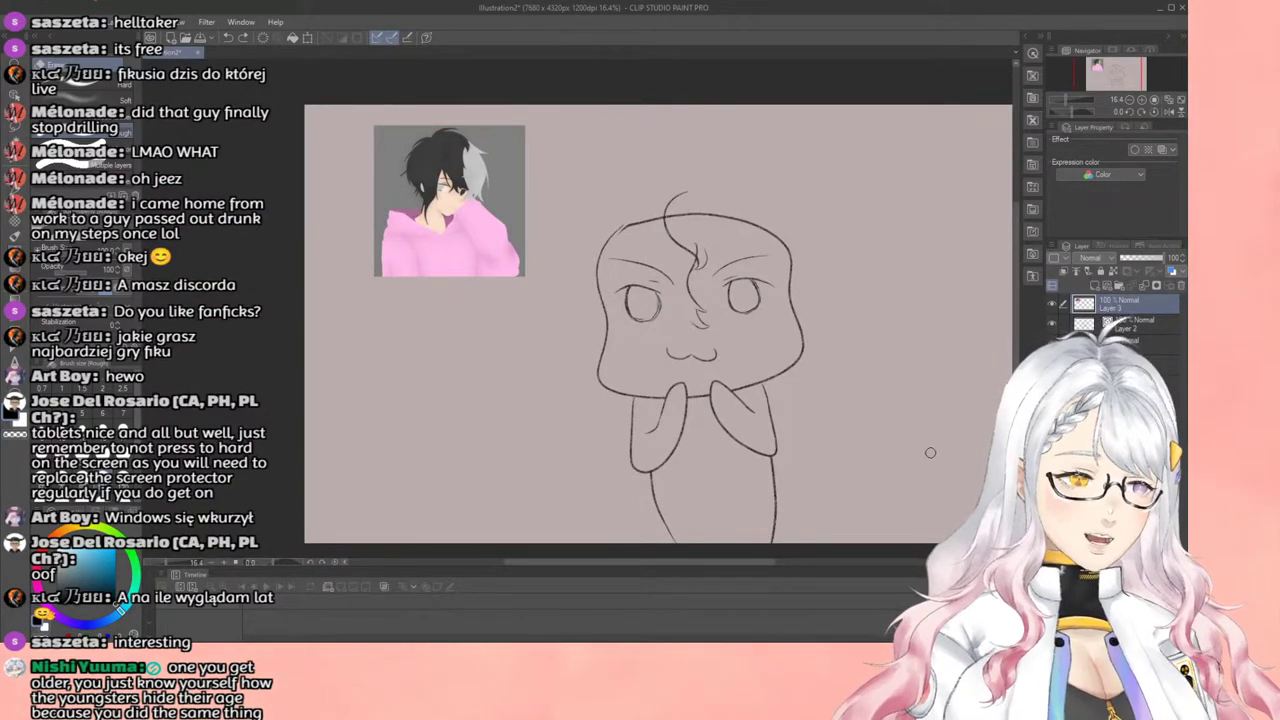
{"action": "scroll", "coordinate": [932, 455], "scroll_direction": "down", "scroll_amount": 2}
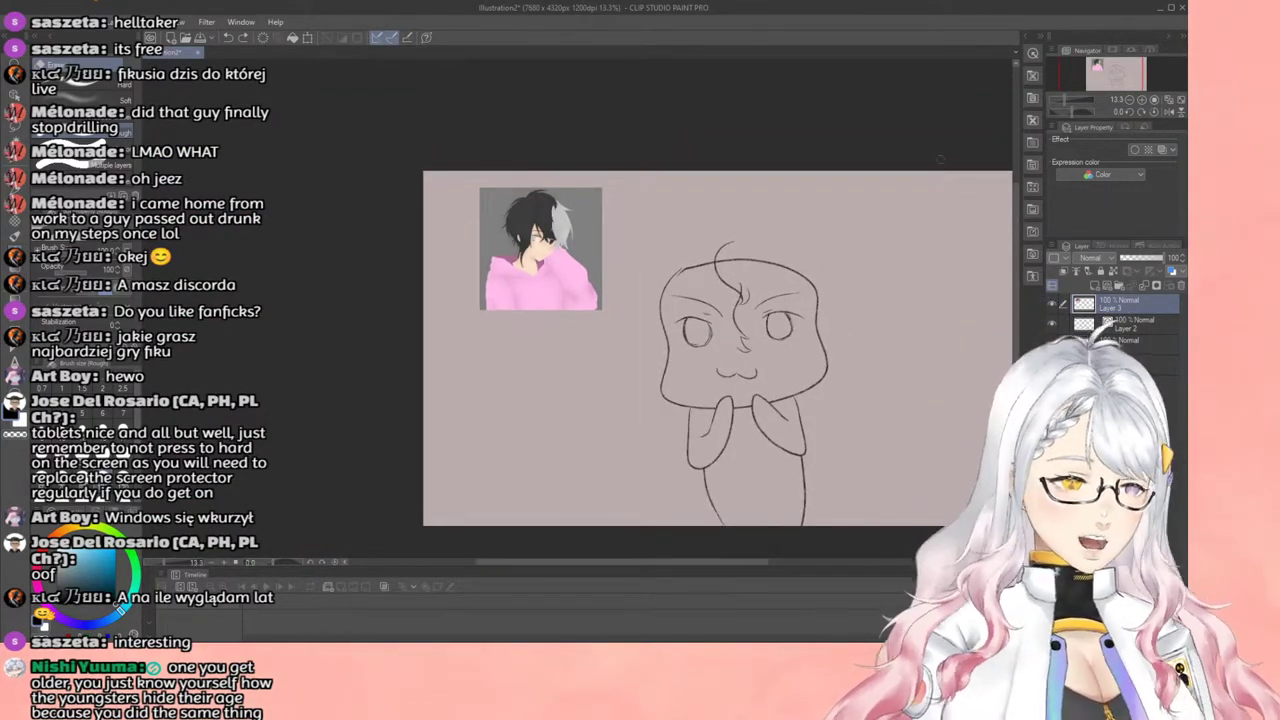
Step: Activate Layer 2 and undo the hair strokes together with the enlargement of the reference portrait
{"action": "left_click", "coordinate": [1100, 324]}
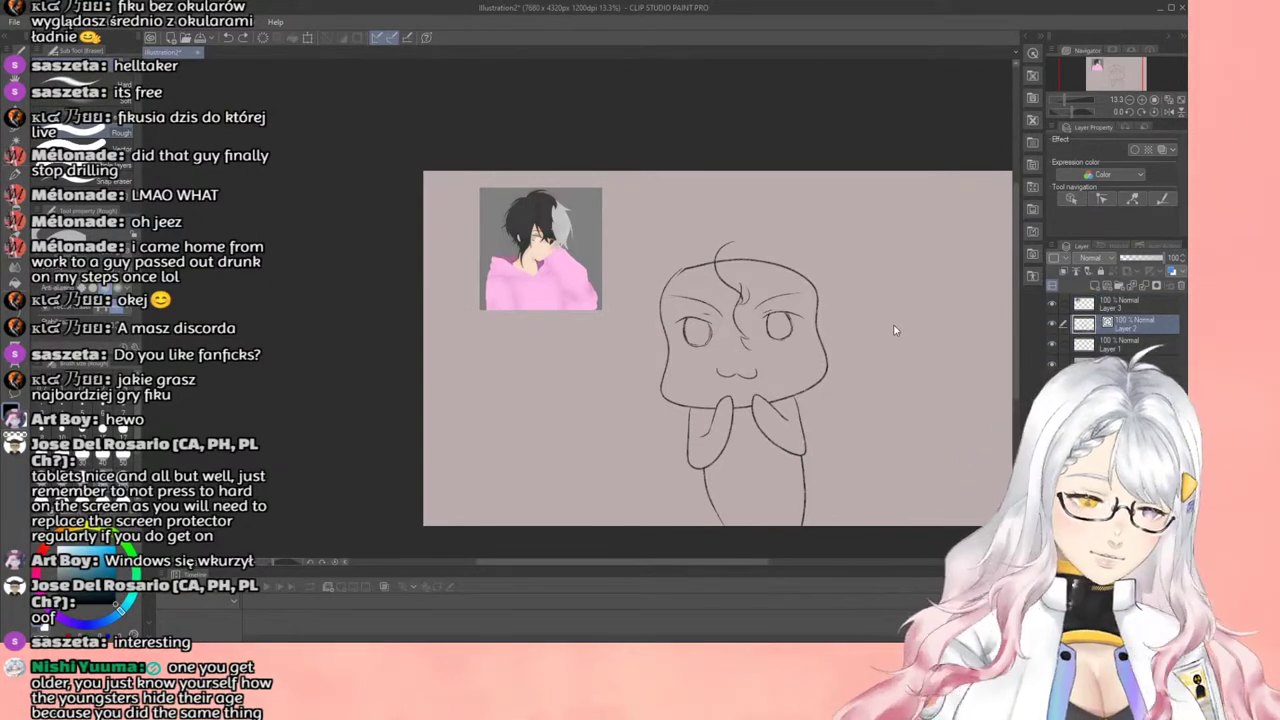
{"action": "key", "text": "ctrl+z"}
{"action": "key", "text": "ctrl+z"}
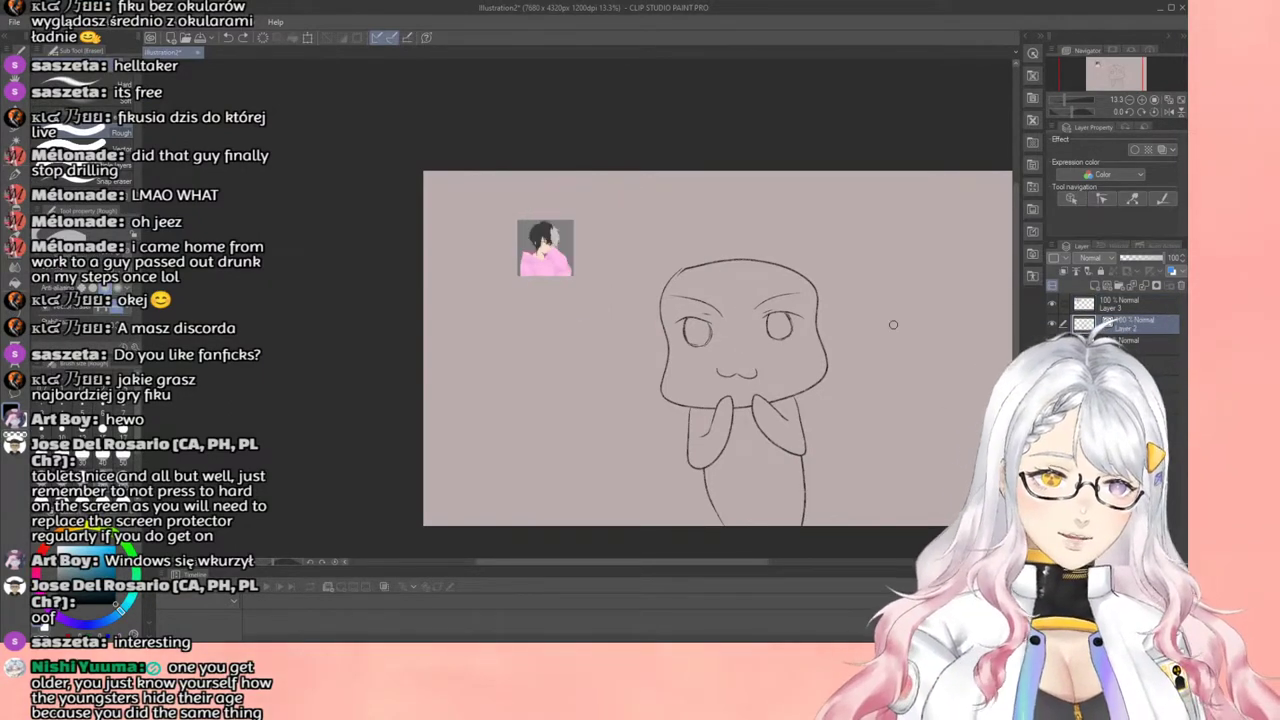
Step: Enlarge the reference portrait on Layer 3 to more than twice its size and move it toward the canvas's upper-left corner
{"action": "scroll", "coordinate": [950, 277], "scroll_direction": "up", "scroll_amount": 1}
{"action": "left_click", "coordinate": [1127, 306]}
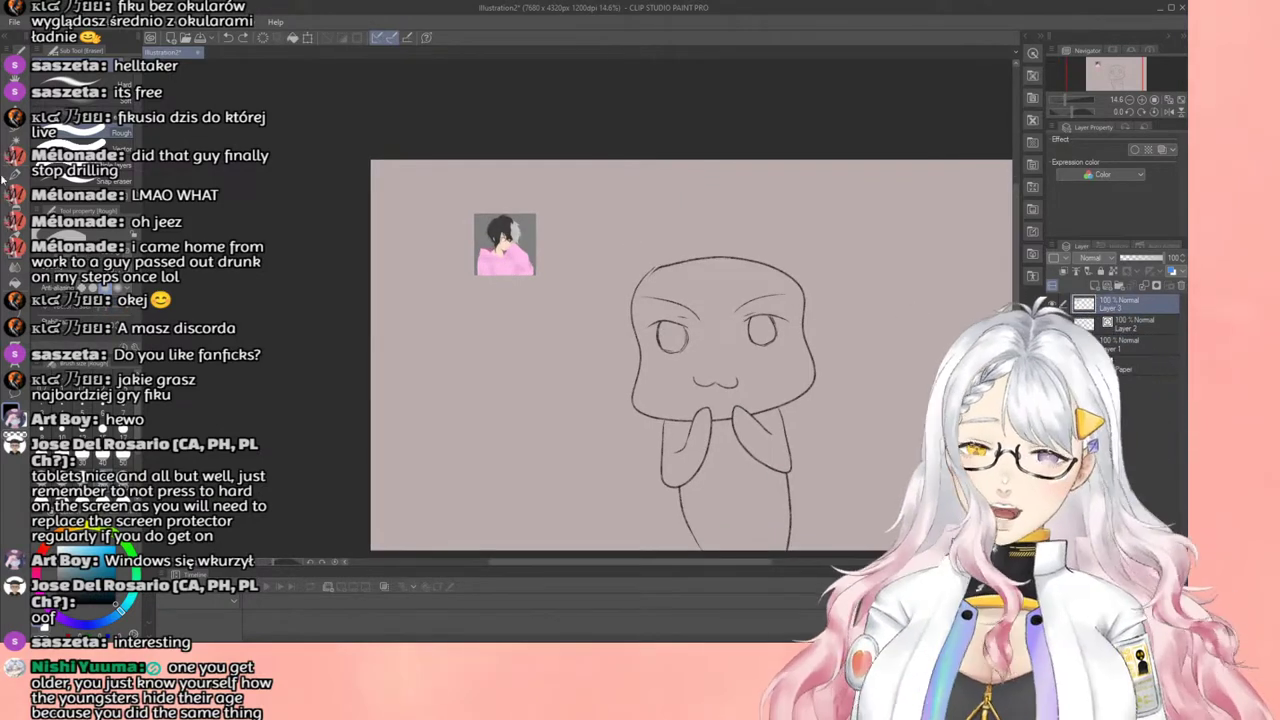
{"action": "key", "text": "ctrl+t"}
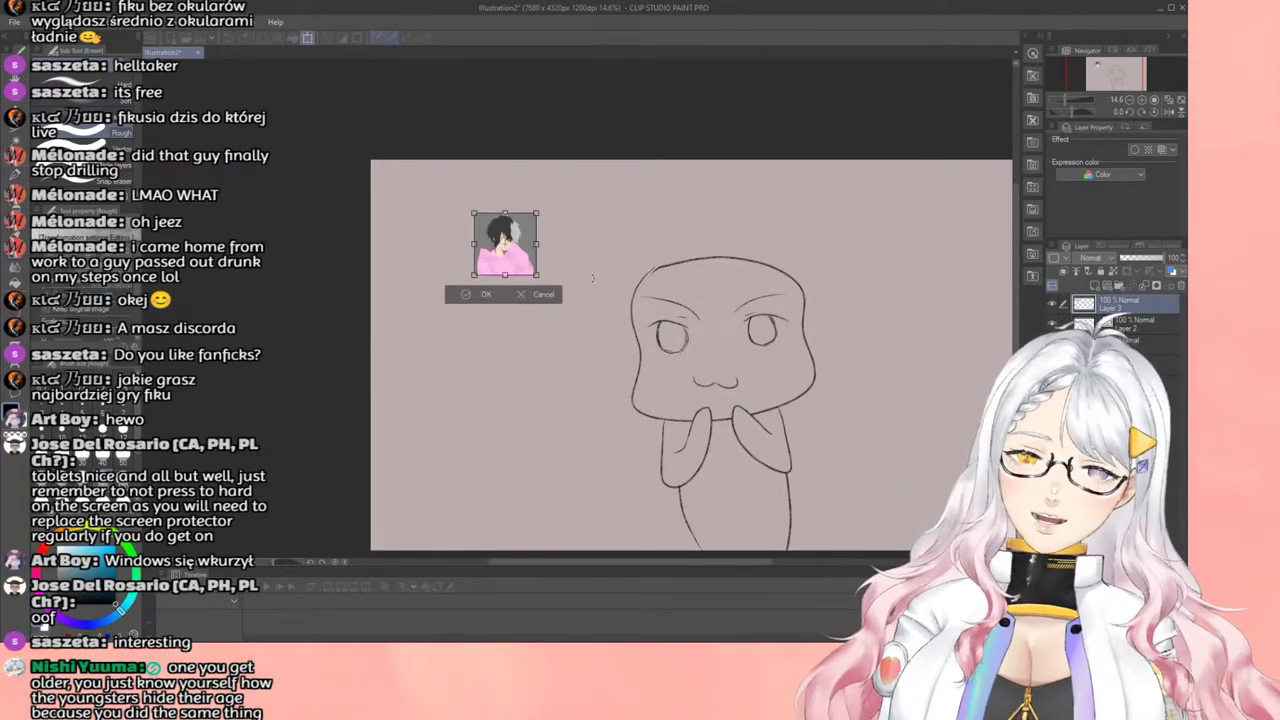
{"action": "left_click_drag", "start_coordinate": [550, 280], "coordinate": [633, 364]}
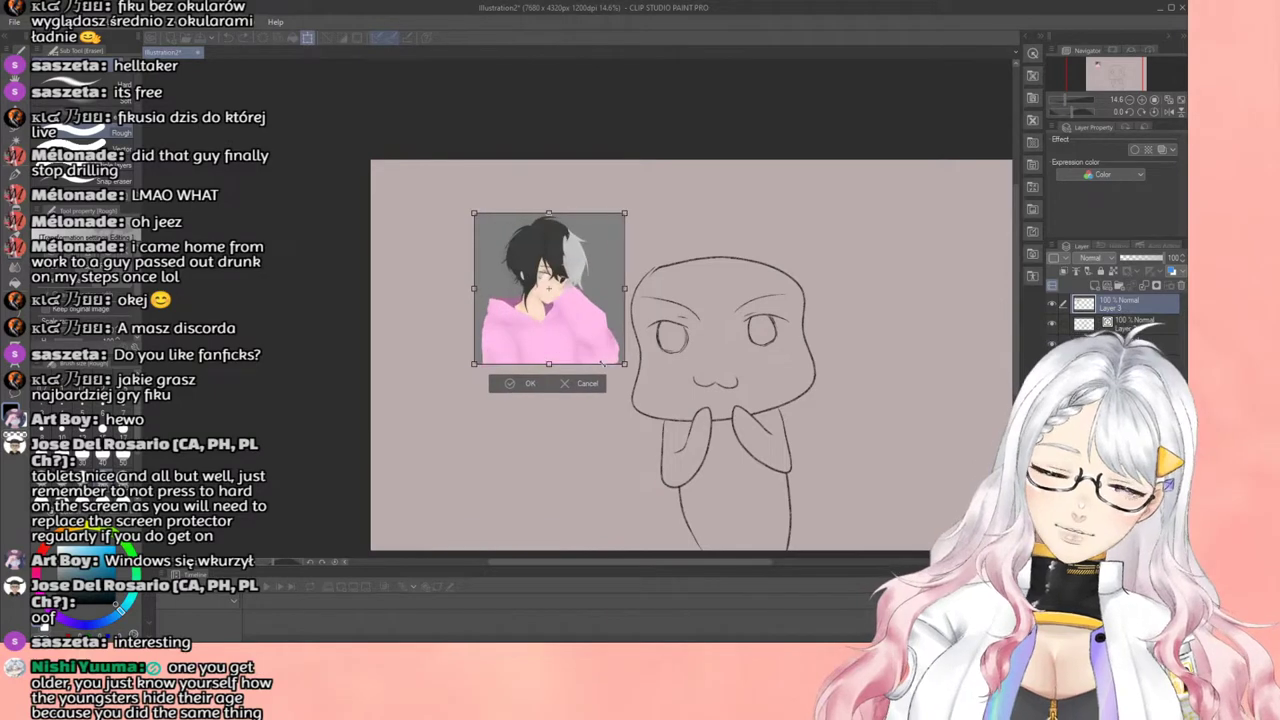
{"action": "left_click_drag", "start_coordinate": [530, 308], "coordinate": [500, 278]}
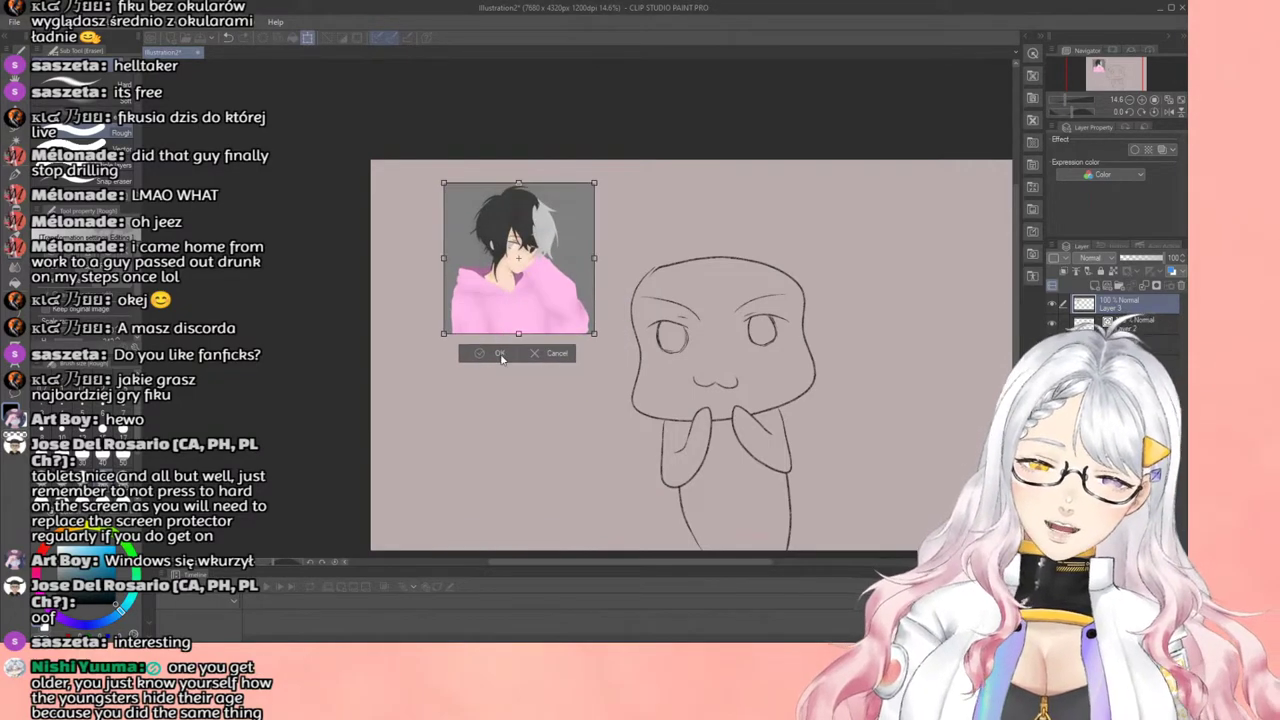
{"action": "left_click", "coordinate": [496, 354]}
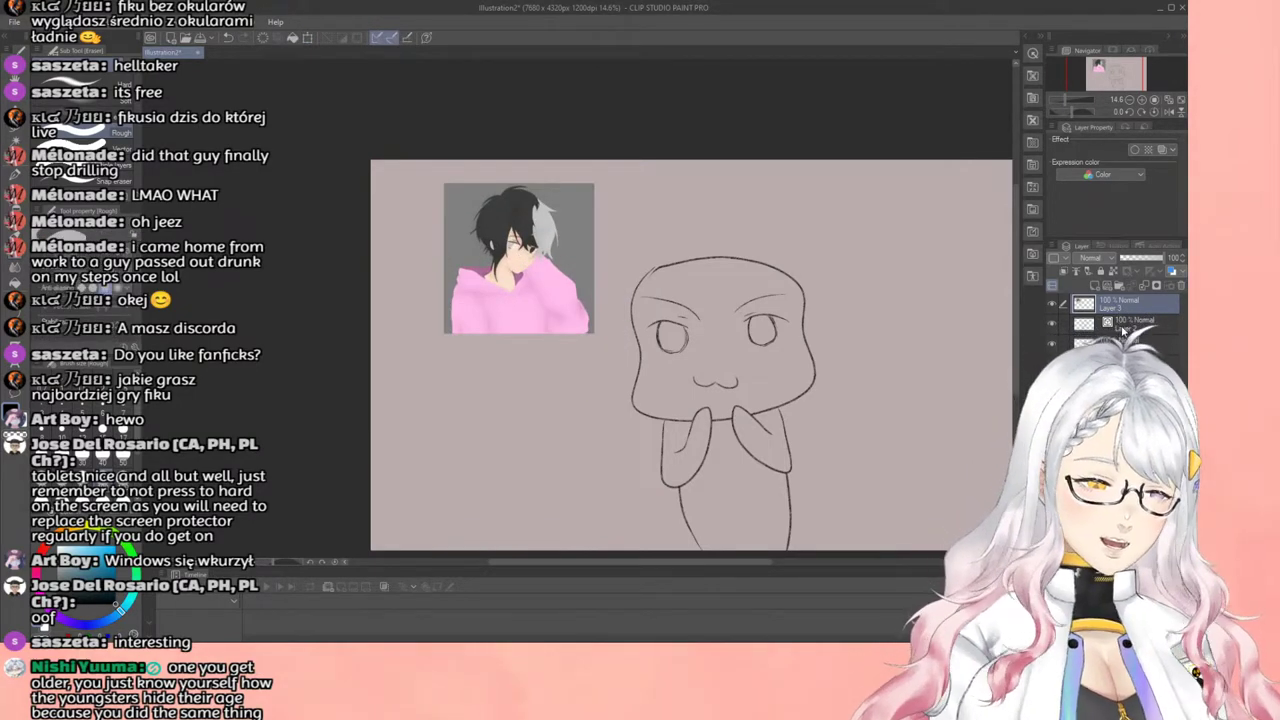
Step: Sketch an S-shaped hair curl on Layer 2 with the Real pencil, from above the head down between the eyebrows
{"action": "scroll", "coordinate": [820, 376], "scroll_direction": "up", "scroll_amount": 2}
{"action": "scroll", "coordinate": [820, 376], "scroll_direction": "up", "scroll_amount": 1}
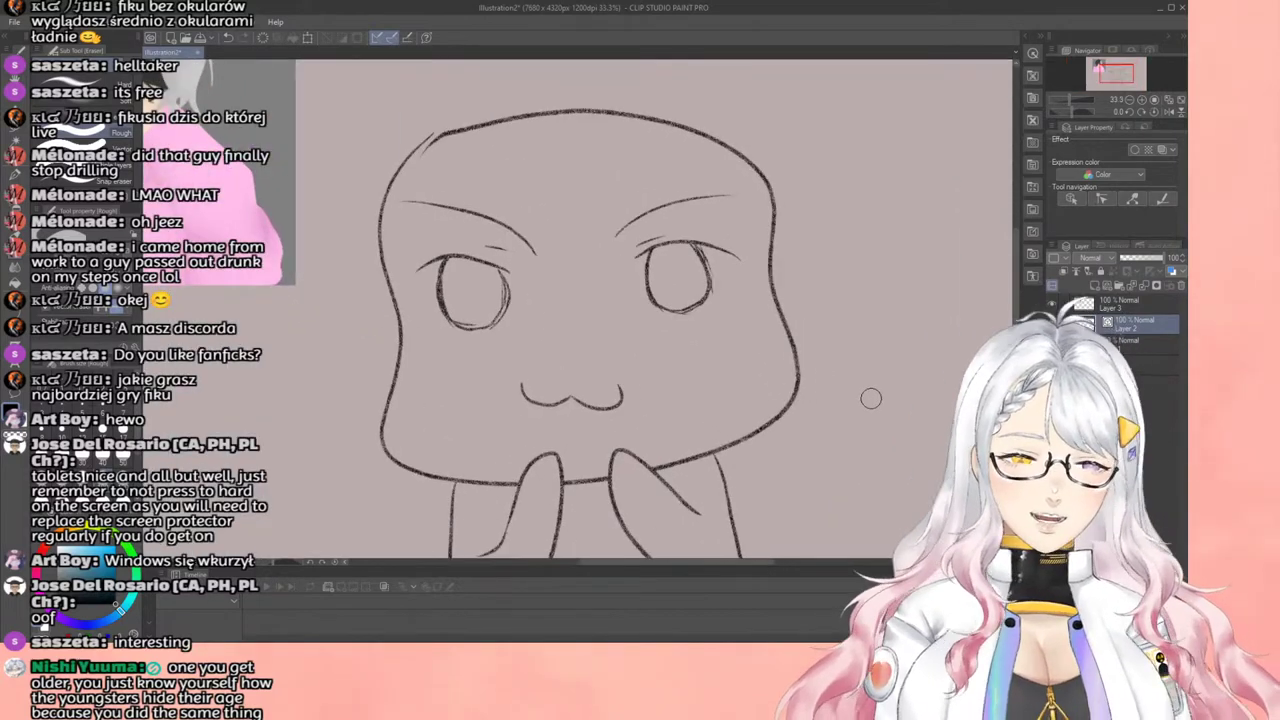
{"action": "key", "text": "p"}
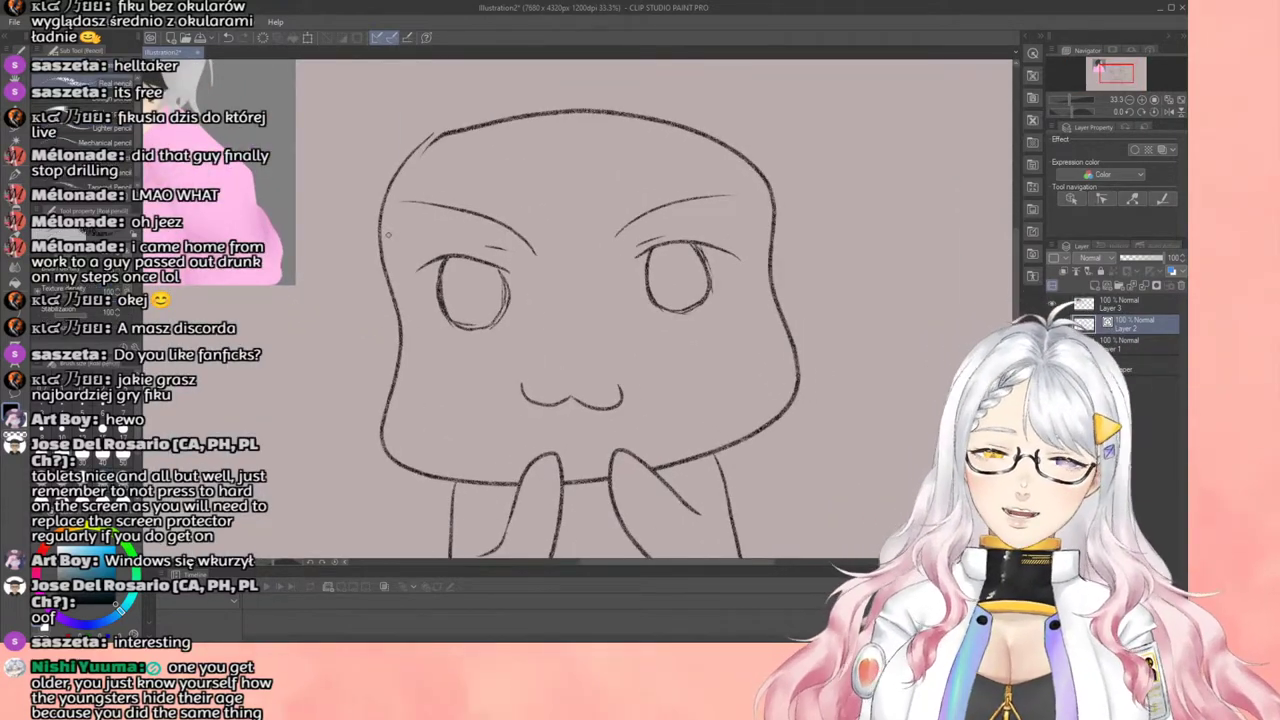
{"action": "scroll", "coordinate": [535, 130], "scroll_direction": "down", "scroll_amount": 4}
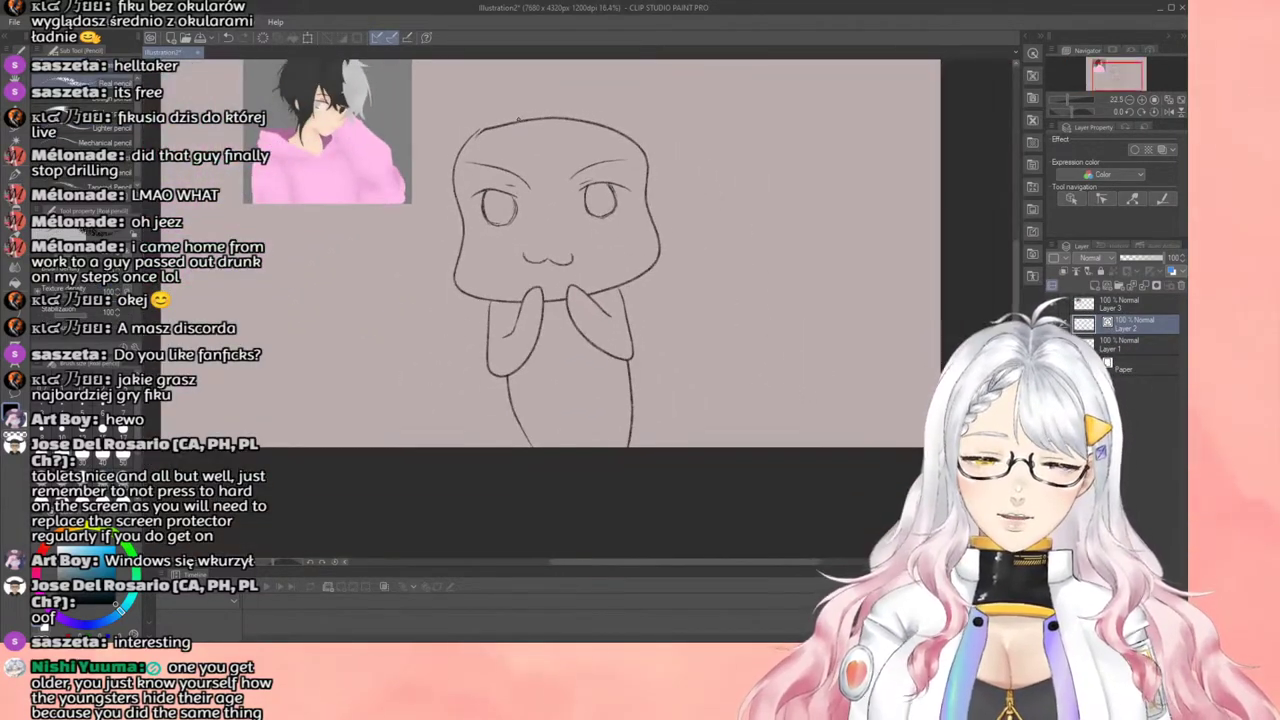
{"action": "scroll", "coordinate": [535, 125], "scroll_direction": "up", "scroll_amount": 3}
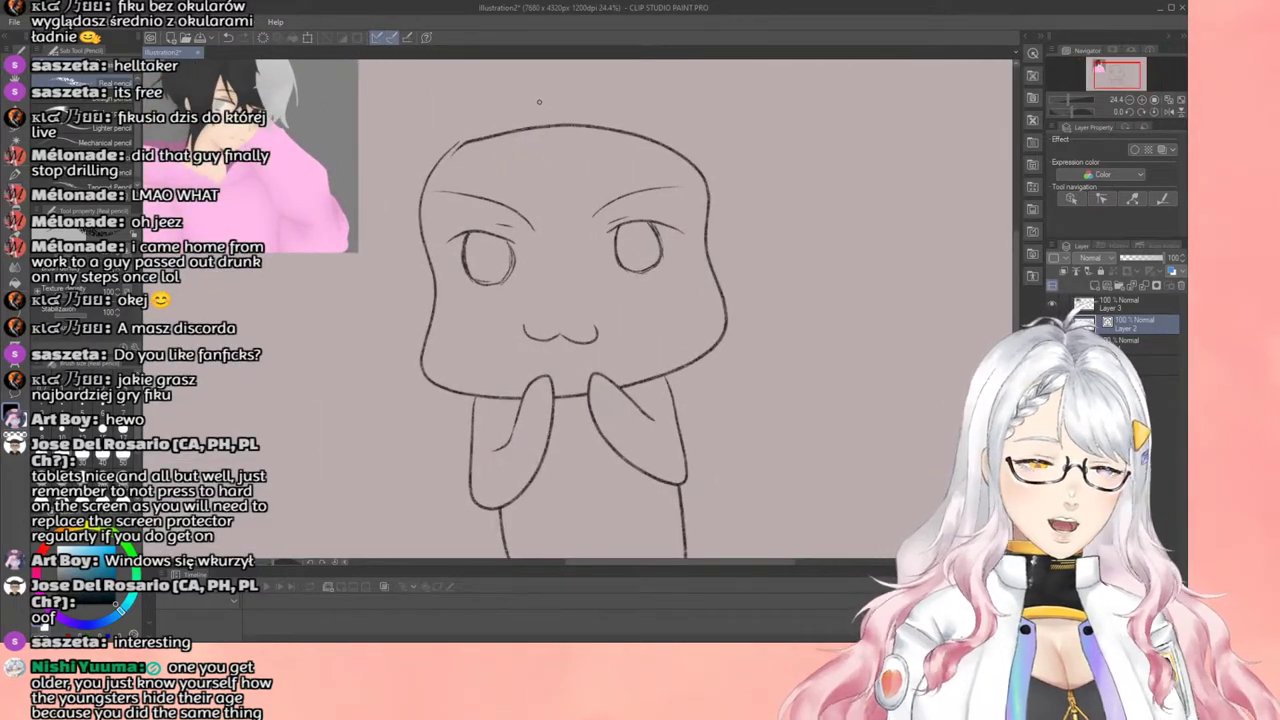
{"action": "mouse_move", "coordinate": [565, 98]}
{"action": "left_mouse_down"}
{"action": "mouse_move", "coordinate": [539, 103]}
{"action": "mouse_move", "coordinate": [531, 137]}
{"action": "mouse_move", "coordinate": [568, 208]}
{"action": "mouse_move", "coordinate": [540, 216]}
{"action": "left_mouse_up"}
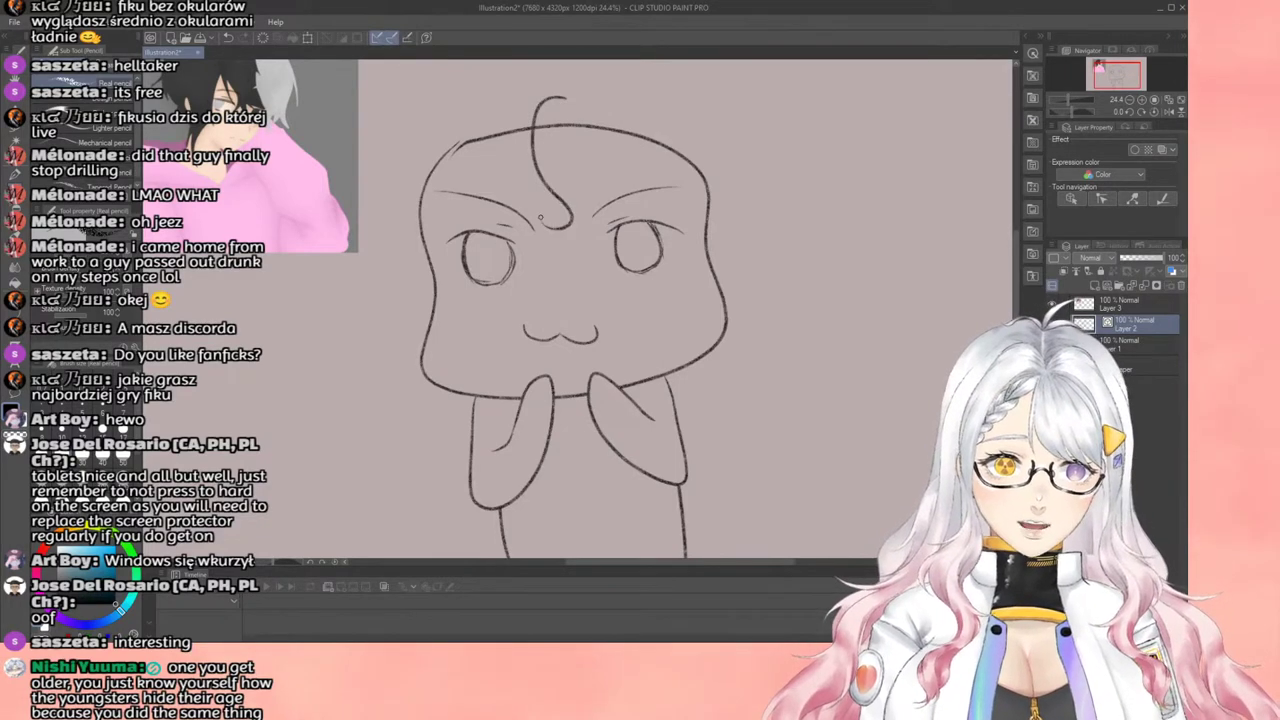
Step: Darken the lower tip of the S-shaped hair curl between the eyebrows with a short pencil stroke
{"action": "scroll", "coordinate": [540, 216], "scroll_direction": "down", "scroll_amount": 1}
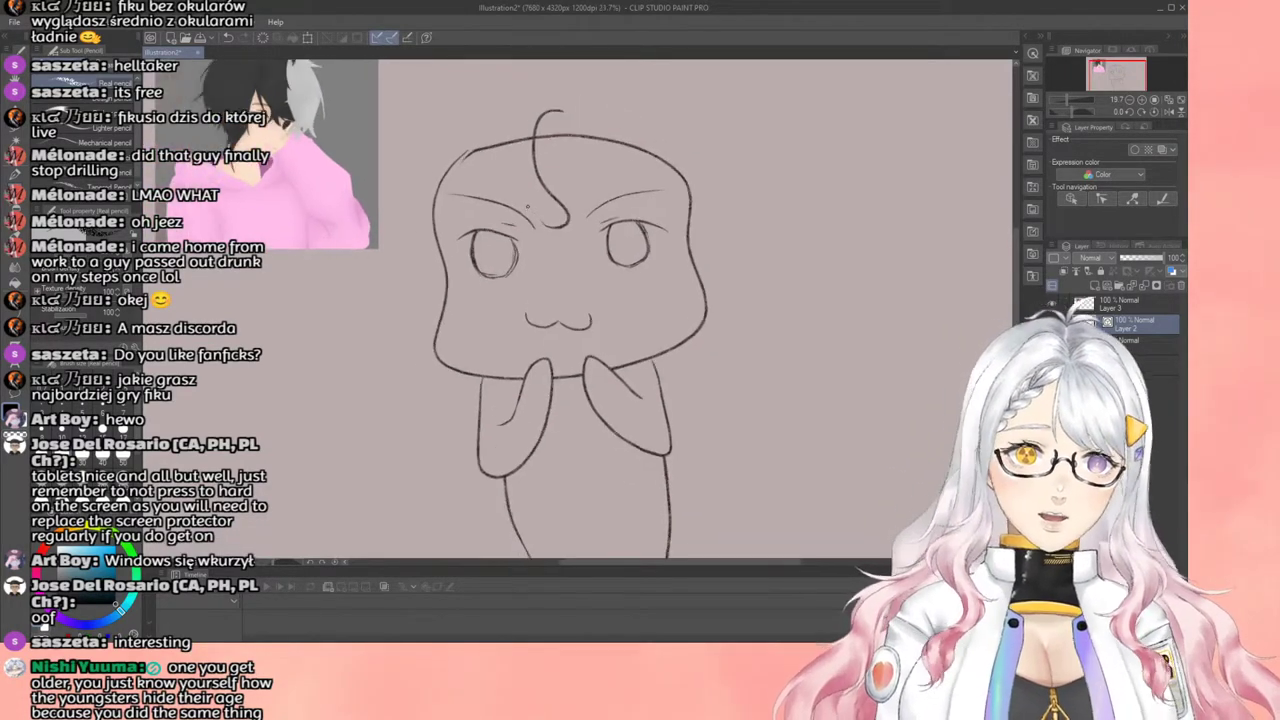
{"action": "scroll", "coordinate": [540, 216], "scroll_direction": "down", "scroll_amount": 1}
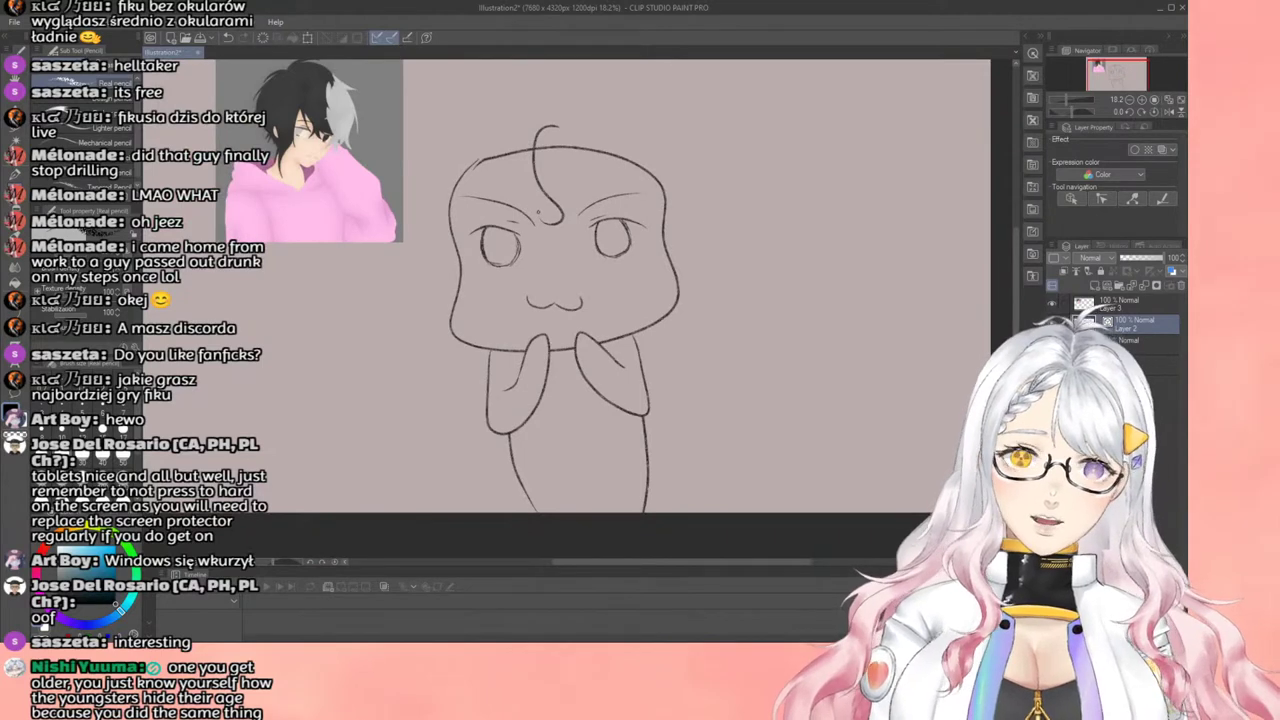
{"action": "scroll", "coordinate": [540, 212], "scroll_direction": "up", "scroll_amount": 3}
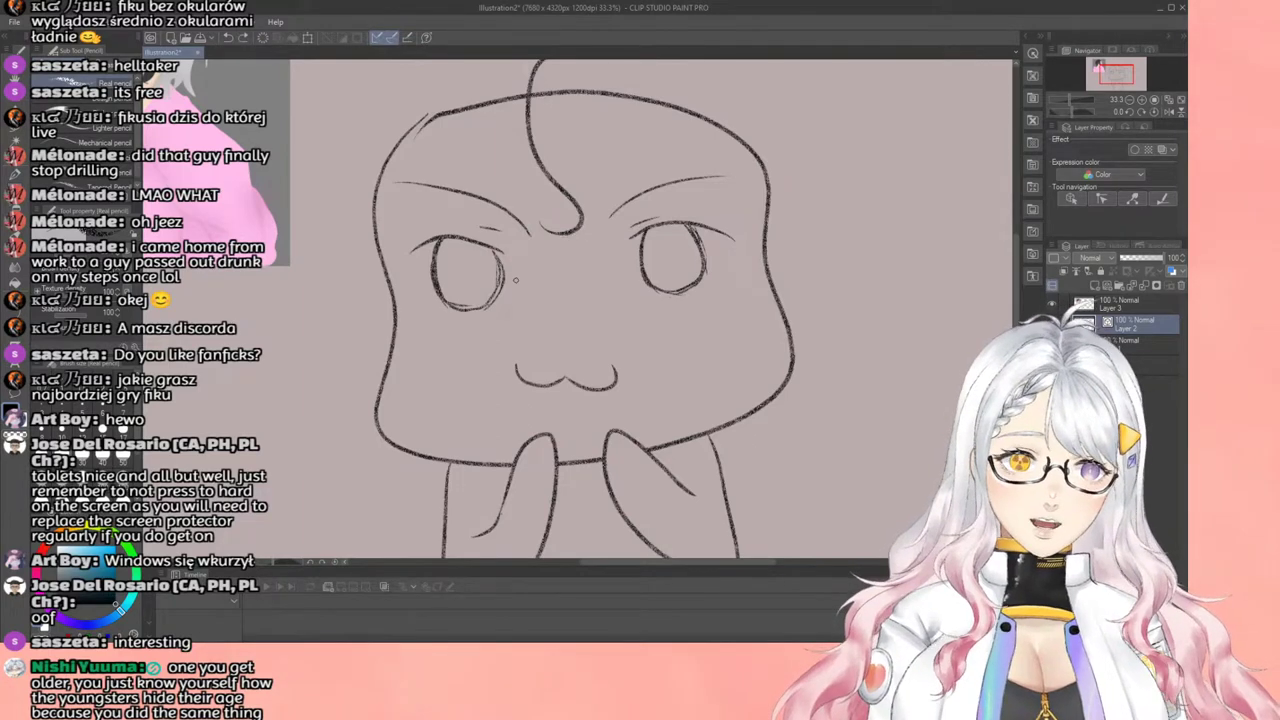
{"action": "left_click_drag", "start_coordinate": [585, 236], "coordinate": [556, 233]}
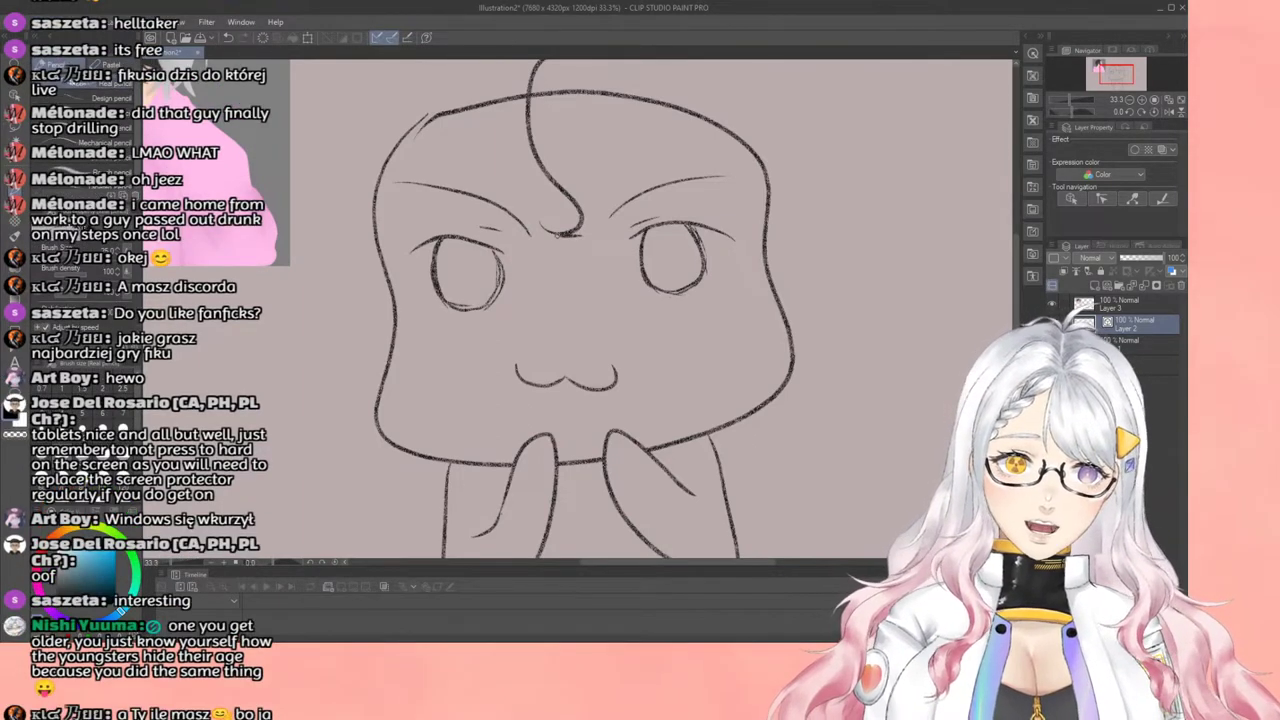
{"action": "scroll", "coordinate": [560, 232], "scroll_direction": "down", "scroll_amount": 2}
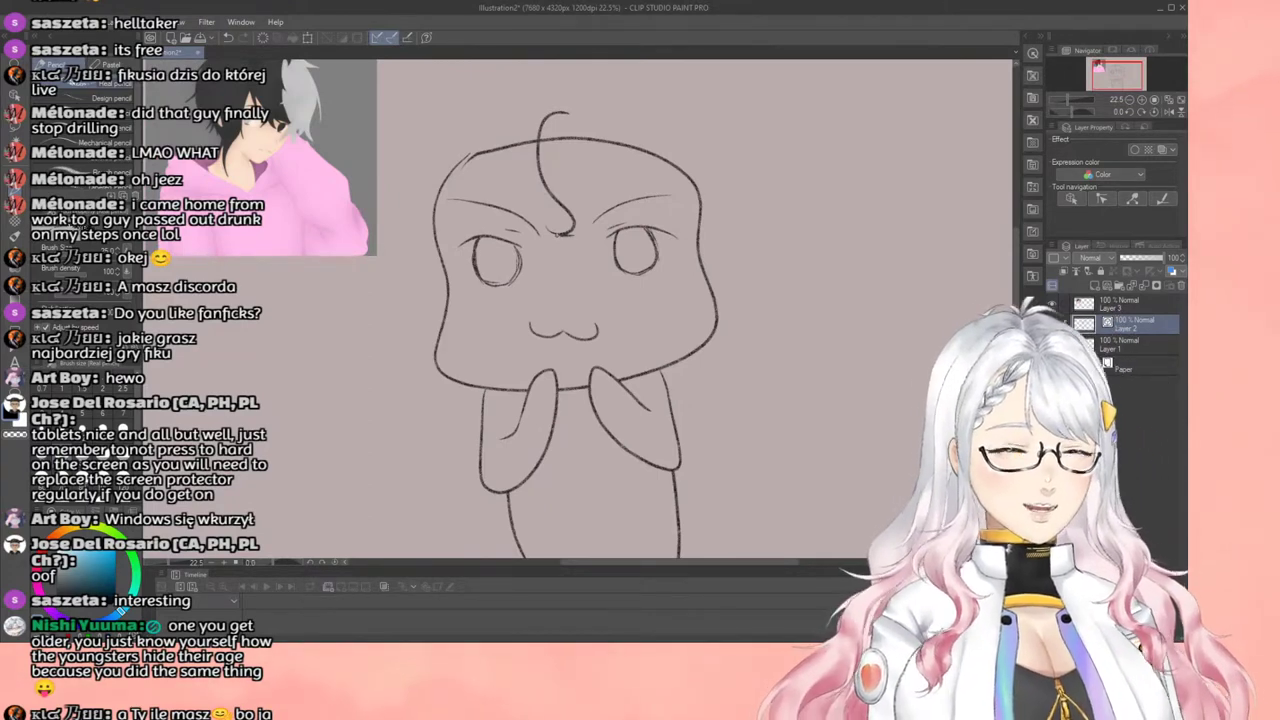
{"action": "scroll", "coordinate": [560, 232], "scroll_direction": "down", "scroll_amount": 3}
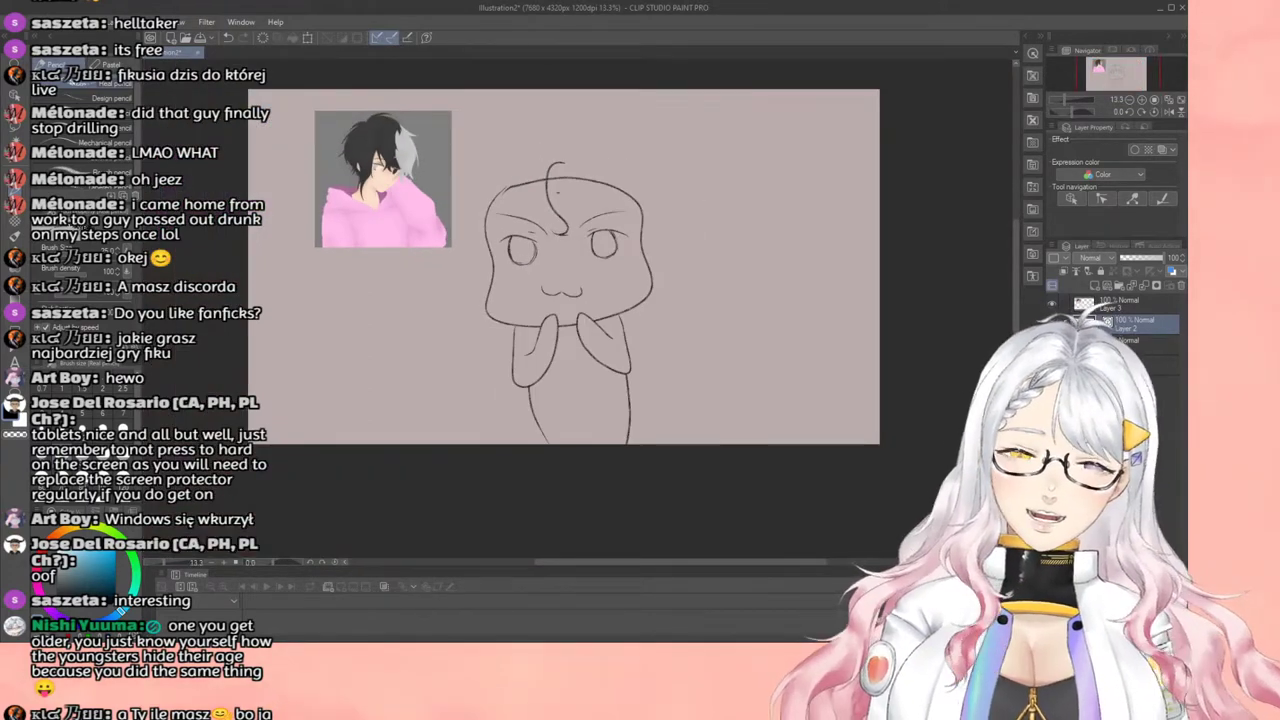
{"action": "scroll", "coordinate": [566, 220], "scroll_direction": "up", "scroll_amount": 2}
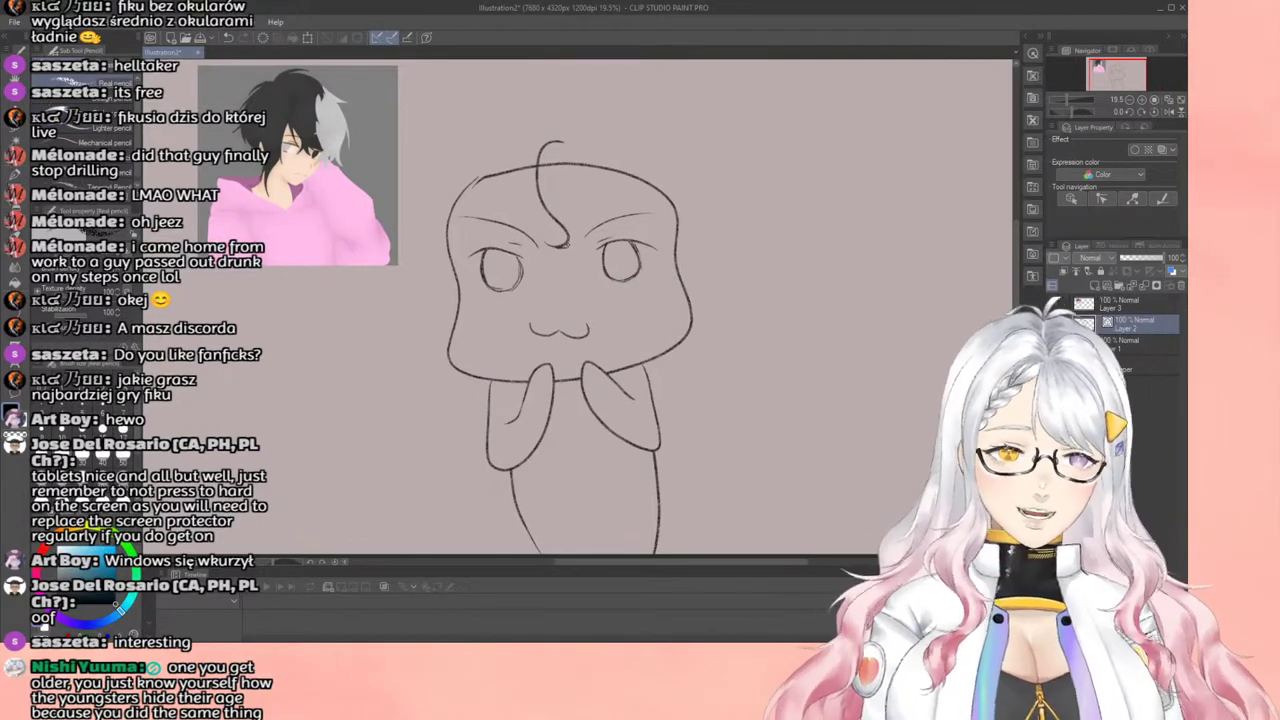
{"action": "scroll", "coordinate": [566, 225], "scroll_direction": "down", "scroll_amount": 1}
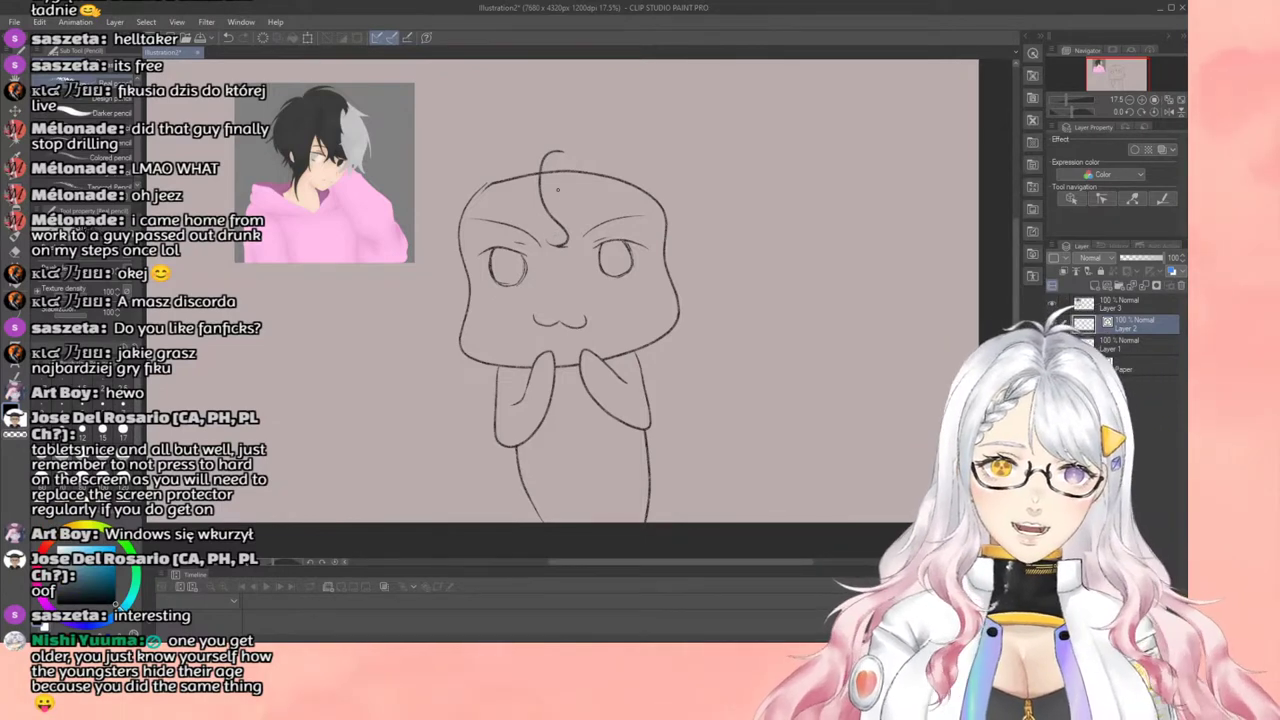
{"action": "scroll", "coordinate": [556, 233], "scroll_direction": "up", "scroll_amount": 1}
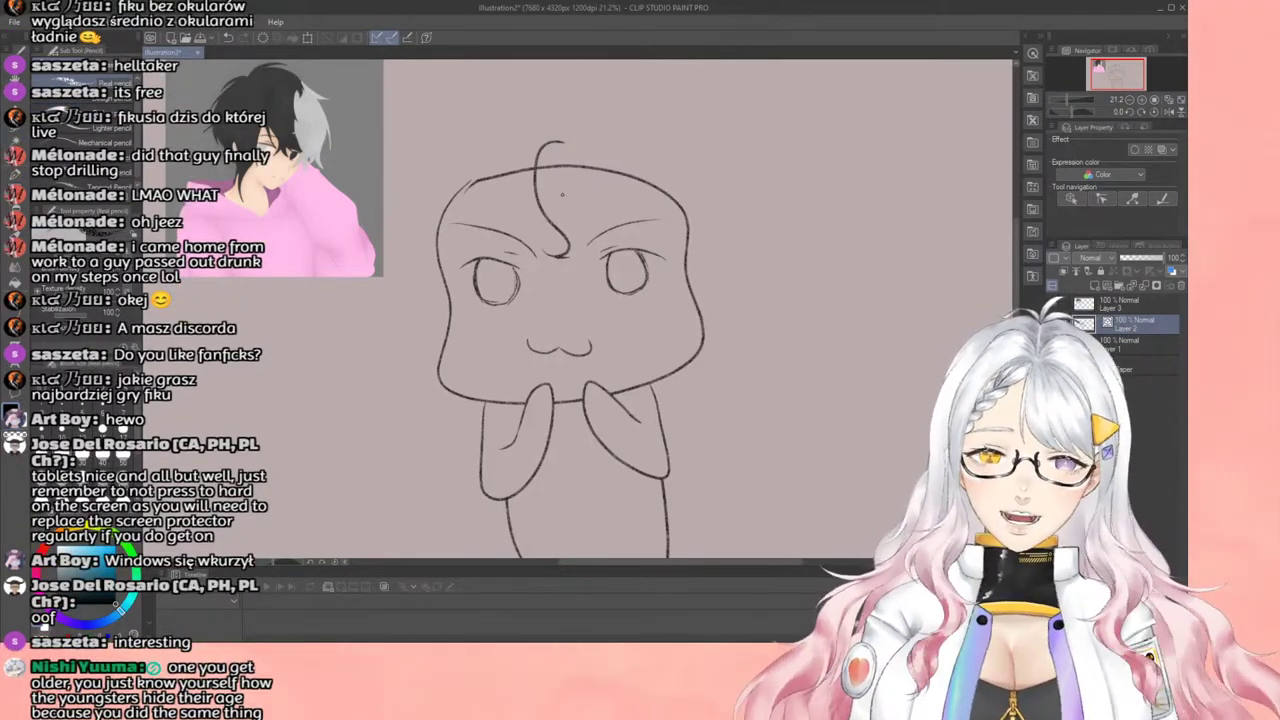
{"action": "scroll", "coordinate": [562, 195], "scroll_direction": "down", "scroll_amount": 1}
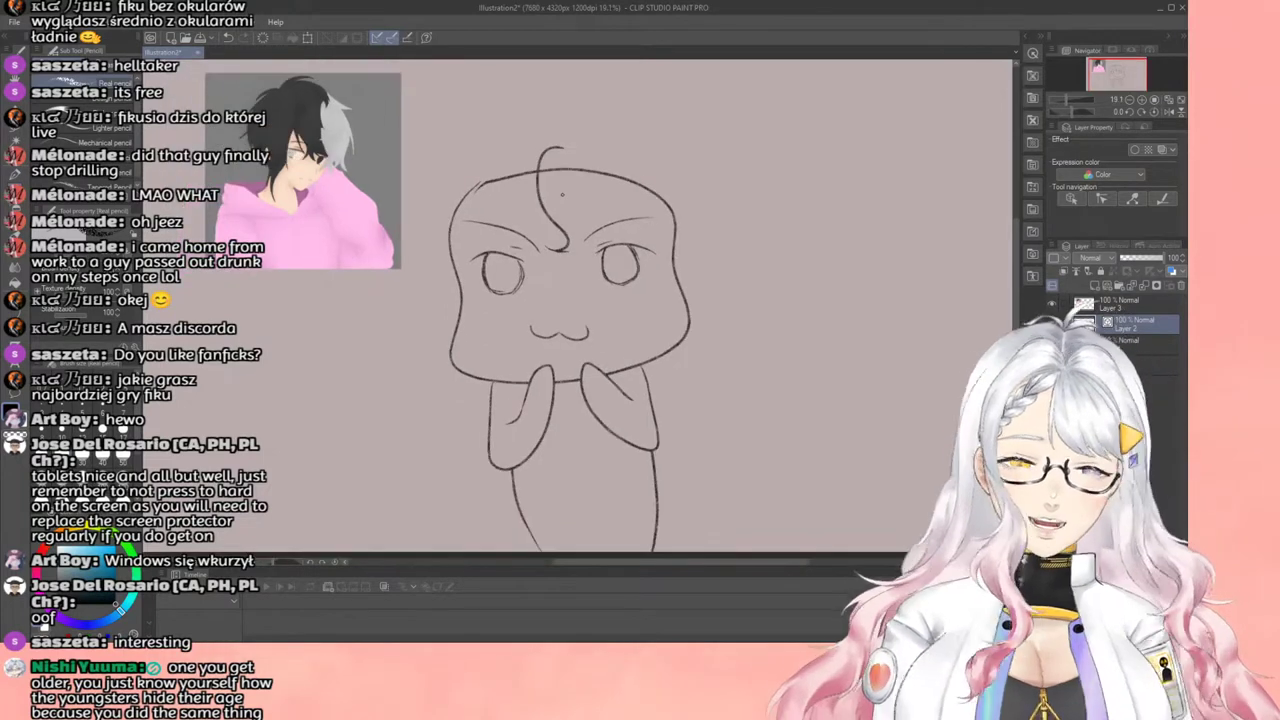
{"action": "scroll", "coordinate": [562, 195], "scroll_direction": "up", "scroll_amount": 1}
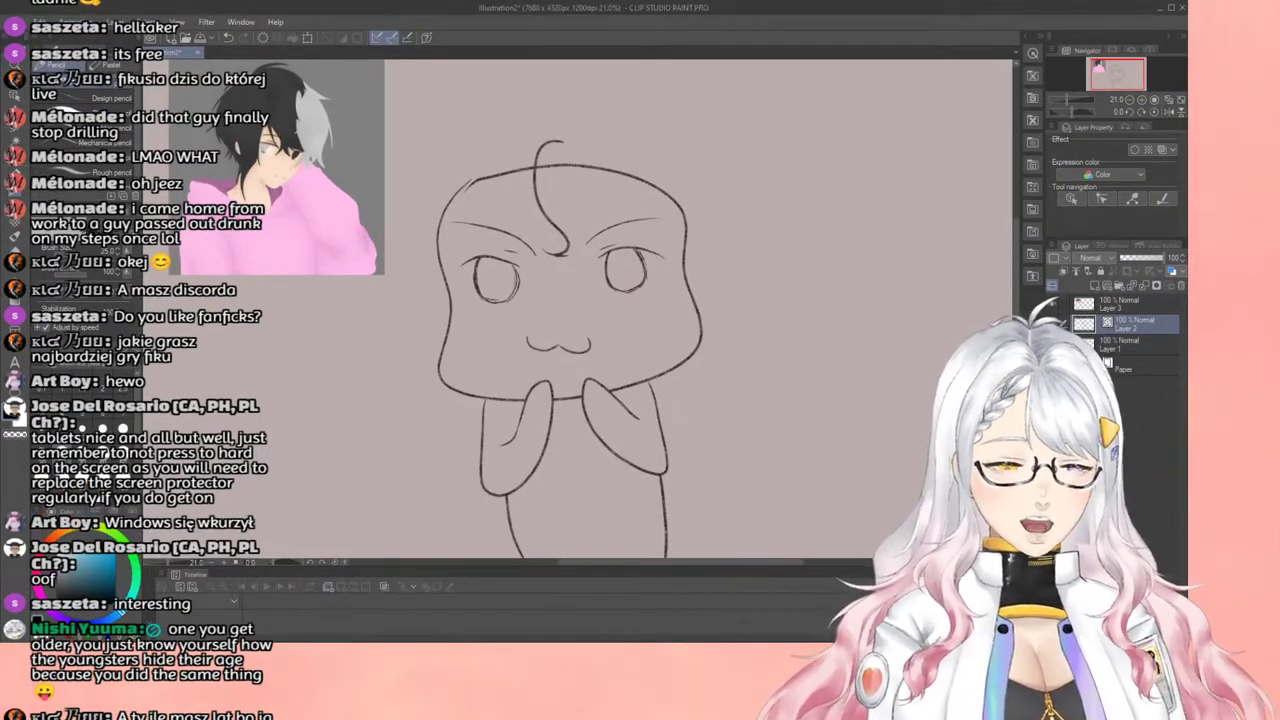
{"action": "scroll", "coordinate": [576, 266], "scroll_direction": "down", "scroll_amount": 1}
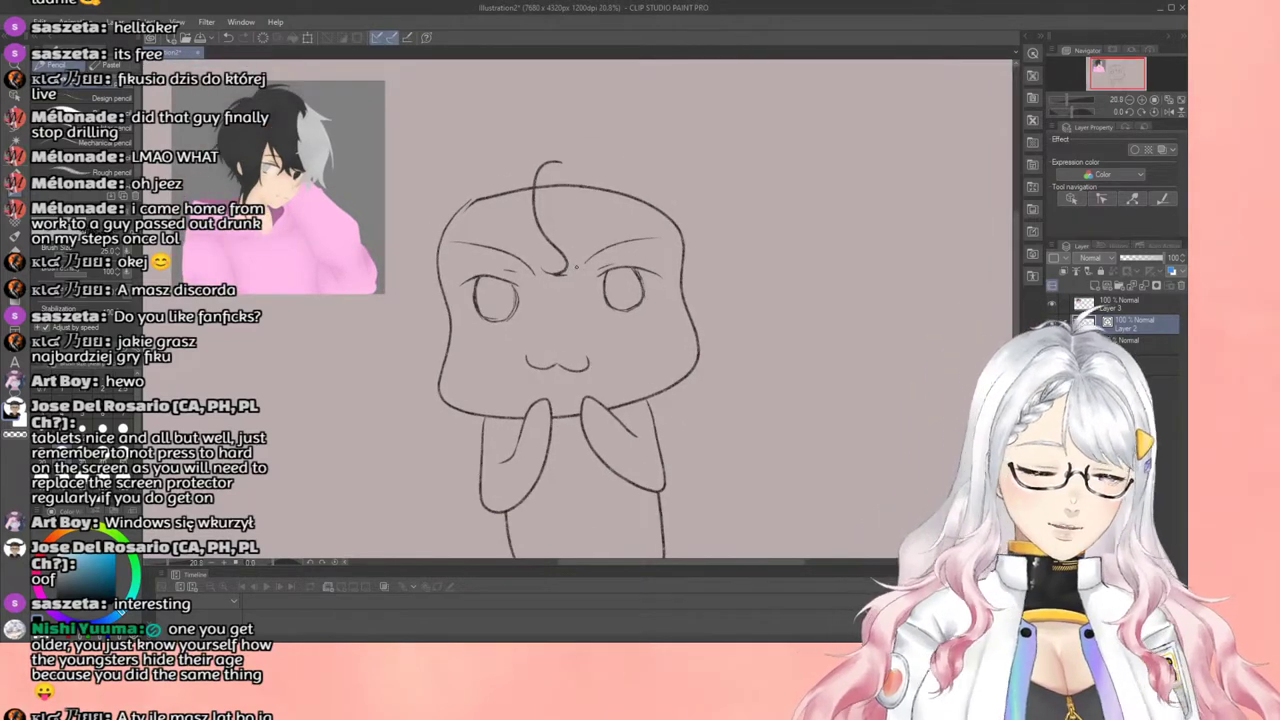
{"action": "scroll", "coordinate": [576, 267], "scroll_direction": "up", "scroll_amount": 2}
{"action": "scroll", "coordinate": [566, 273], "scroll_direction": "up", "scroll_amount": 1}
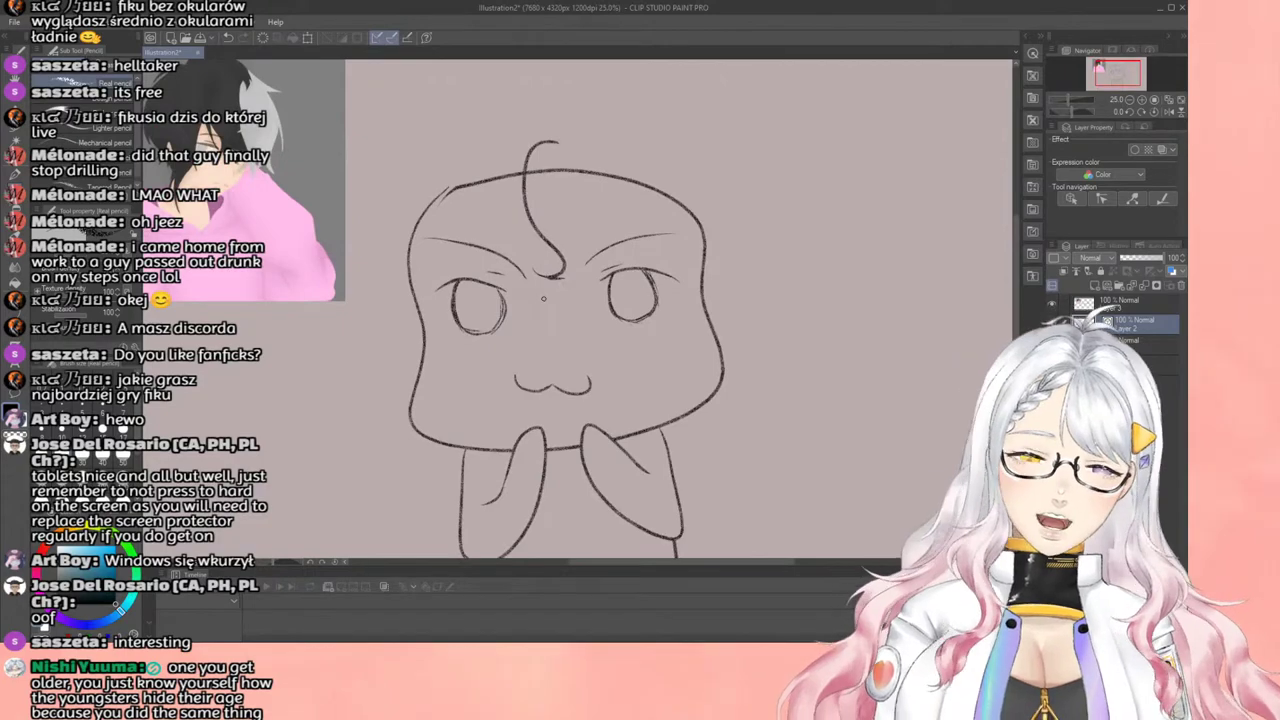
{"action": "scroll", "coordinate": [578, 296], "scroll_direction": "down", "scroll_amount": 2}
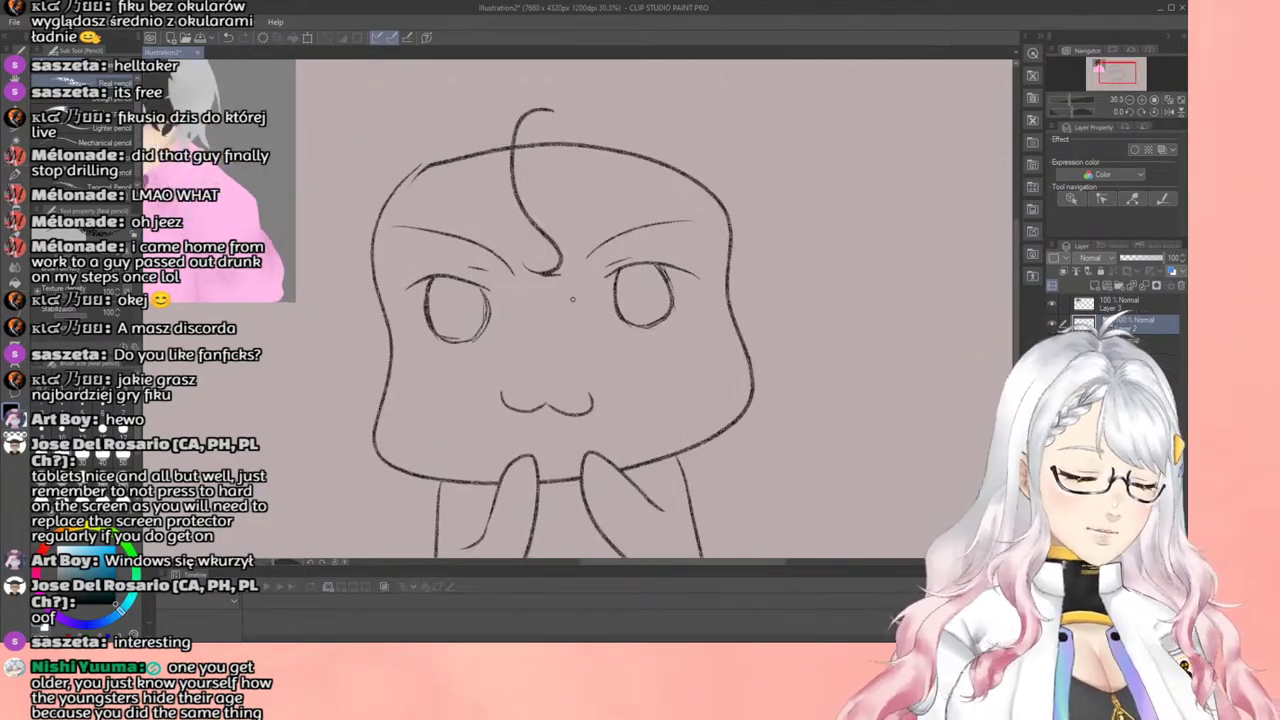
{"action": "scroll", "coordinate": [572, 298], "scroll_direction": "up", "scroll_amount": 1}
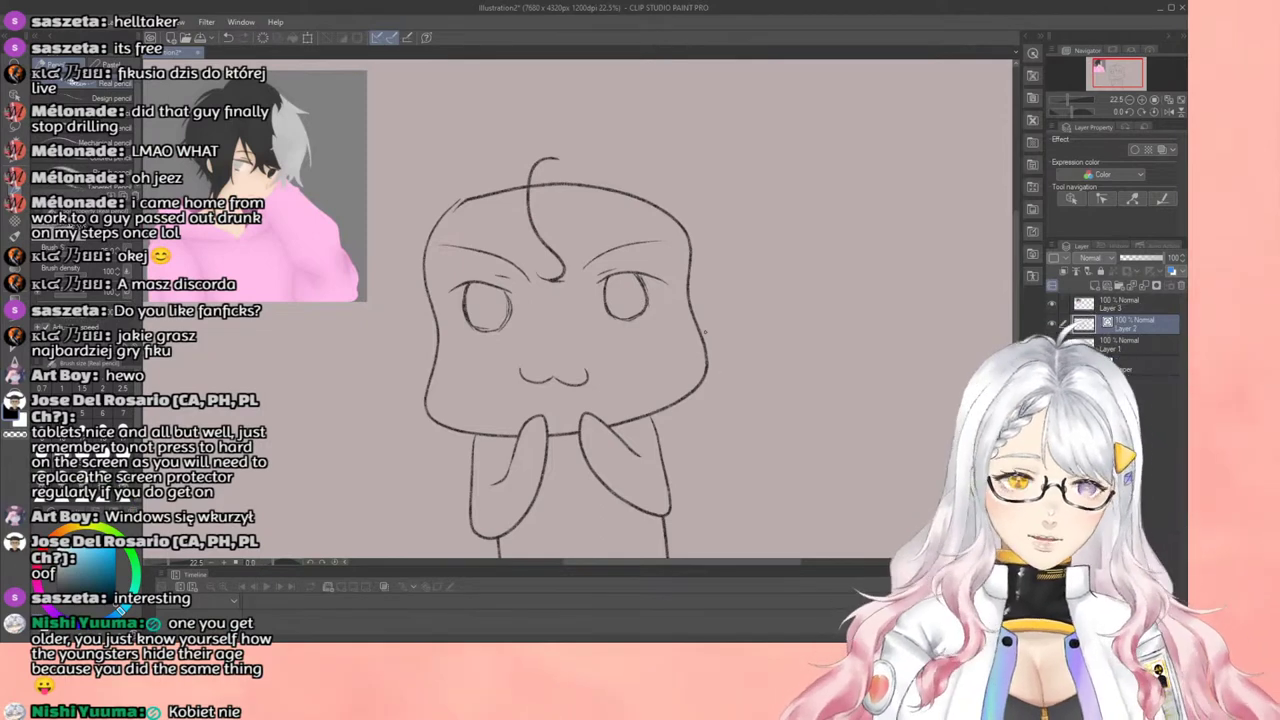
{"action": "scroll", "coordinate": [573, 265], "scroll_direction": "up", "scroll_amount": 1}
{"action": "scroll", "coordinate": [580, 258], "scroll_direction": "down", "scroll_amount": 2}
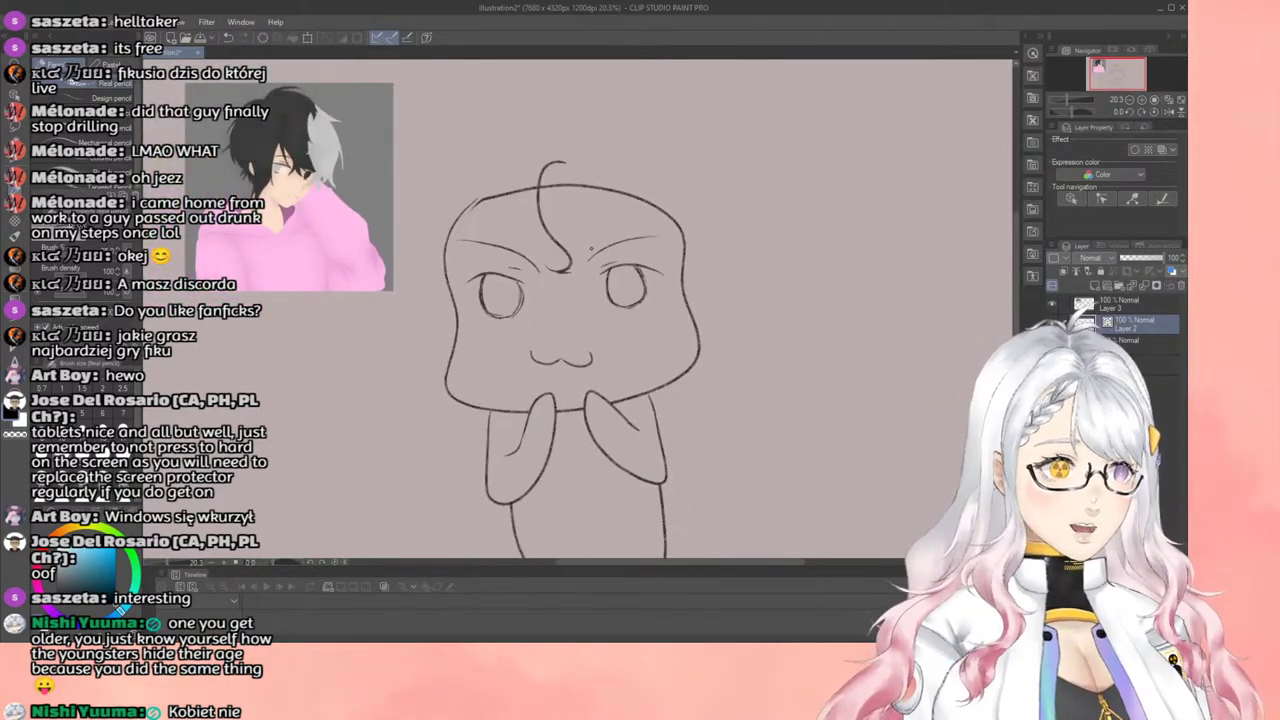
{"action": "scroll", "coordinate": [592, 250], "scroll_direction": "down", "scroll_amount": 1}
{"action": "scroll", "coordinate": [592, 250], "scroll_direction": "up", "scroll_amount": 1}
{"action": "scroll", "coordinate": [592, 250], "scroll_direction": "down", "scroll_amount": 1}
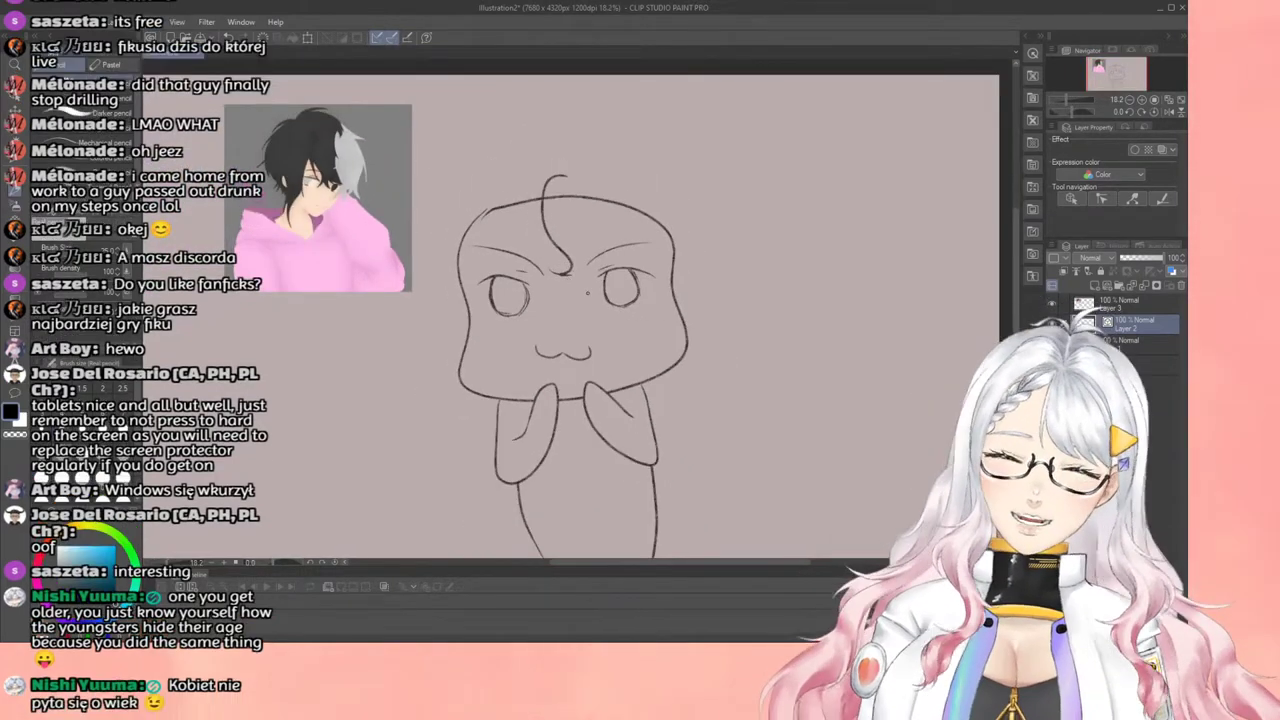
{"action": "scroll", "coordinate": [590, 302], "scroll_direction": "up", "scroll_amount": 1}
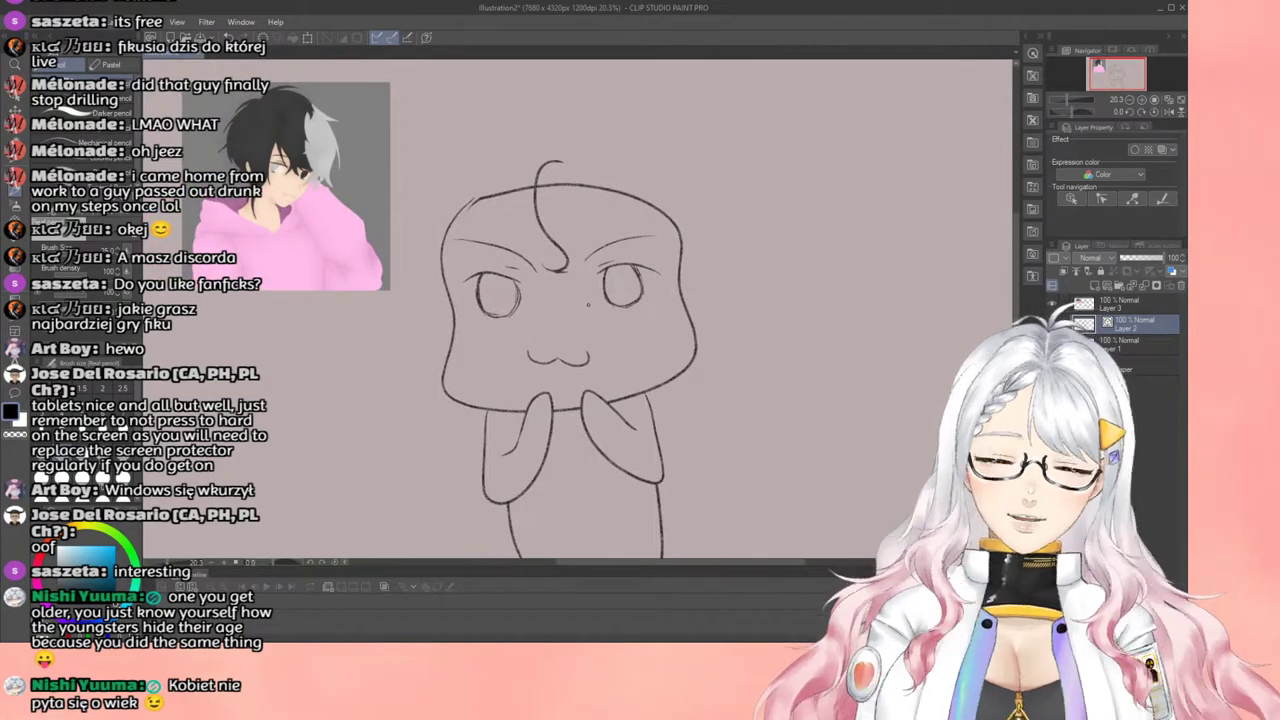
Step: Extend the hair curl with wavy strands and pointed tips down between the eyes, closing with a line rising beside the right eye
{"action": "scroll", "coordinate": [588, 304], "scroll_direction": "up", "scroll_amount": 2}
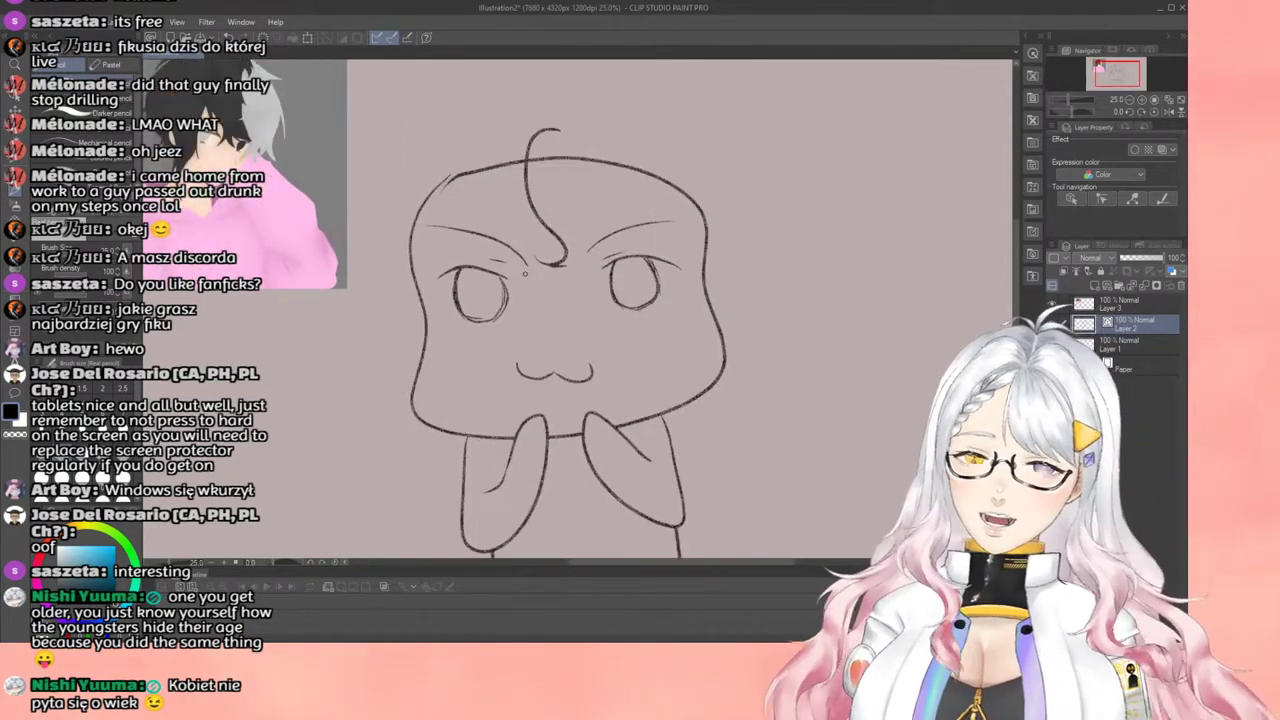
{"action": "scroll", "coordinate": [524, 273], "scroll_direction": "up", "scroll_amount": 4}
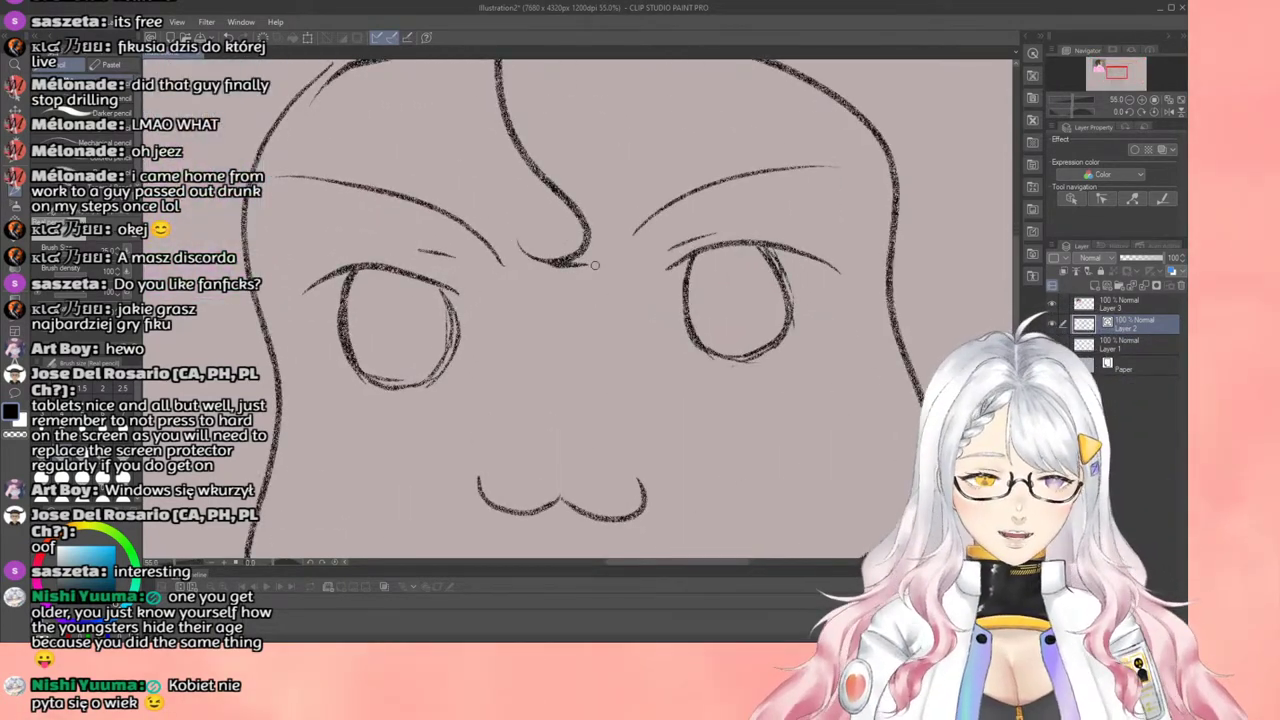
{"action": "mouse_move", "coordinate": [582, 264]}
{"action": "left_mouse_down"}
{"action": "mouse_move", "coordinate": [596, 327]}
{"action": "mouse_move", "coordinate": [587, 350]}
{"action": "mouse_move", "coordinate": [562, 357]}
{"action": "mouse_move", "coordinate": [566, 370]}
{"action": "mouse_move", "coordinate": [586, 360]}
{"action": "mouse_move", "coordinate": [604, 396]}
{"action": "mouse_move", "coordinate": [671, 401]}
{"action": "mouse_move", "coordinate": [662, 408]}
{"action": "mouse_move", "coordinate": [629, 400]}
{"action": "mouse_move", "coordinate": [622, 355]}
{"action": "mouse_move", "coordinate": [646, 261]}
{"action": "left_mouse_up"}
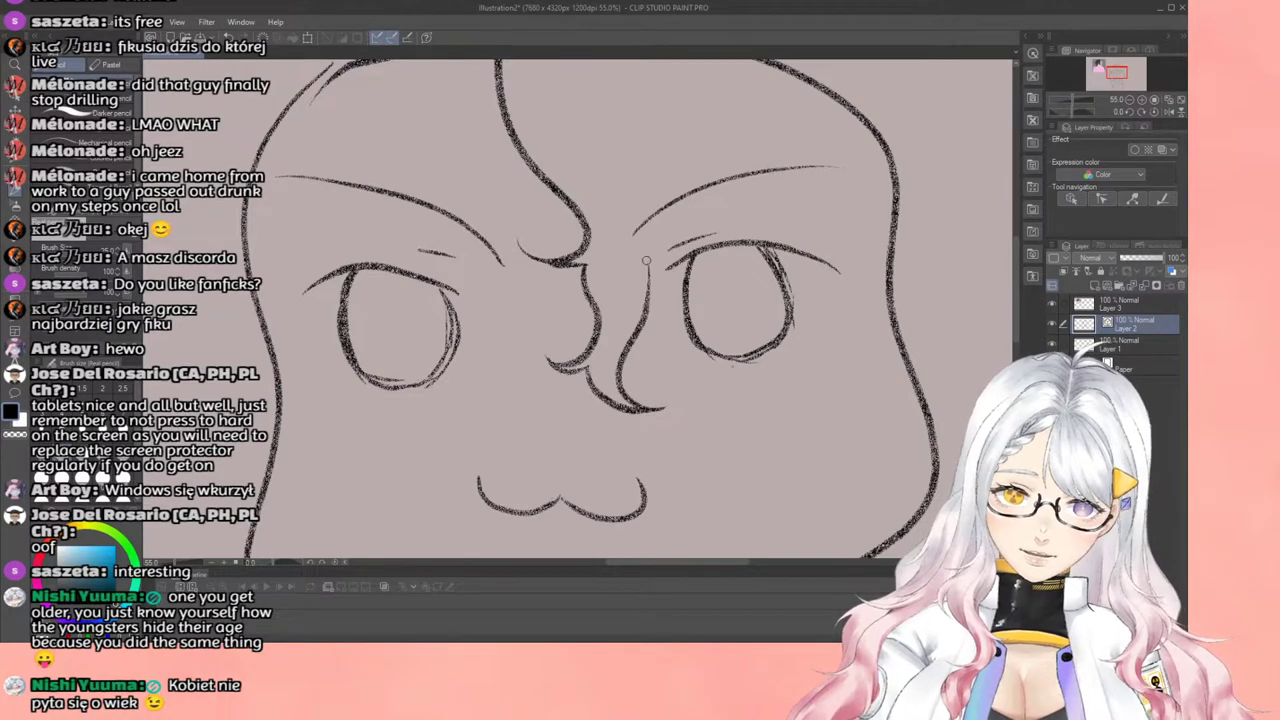
{"action": "scroll", "coordinate": [623, 212], "scroll_direction": "down", "scroll_amount": 5}
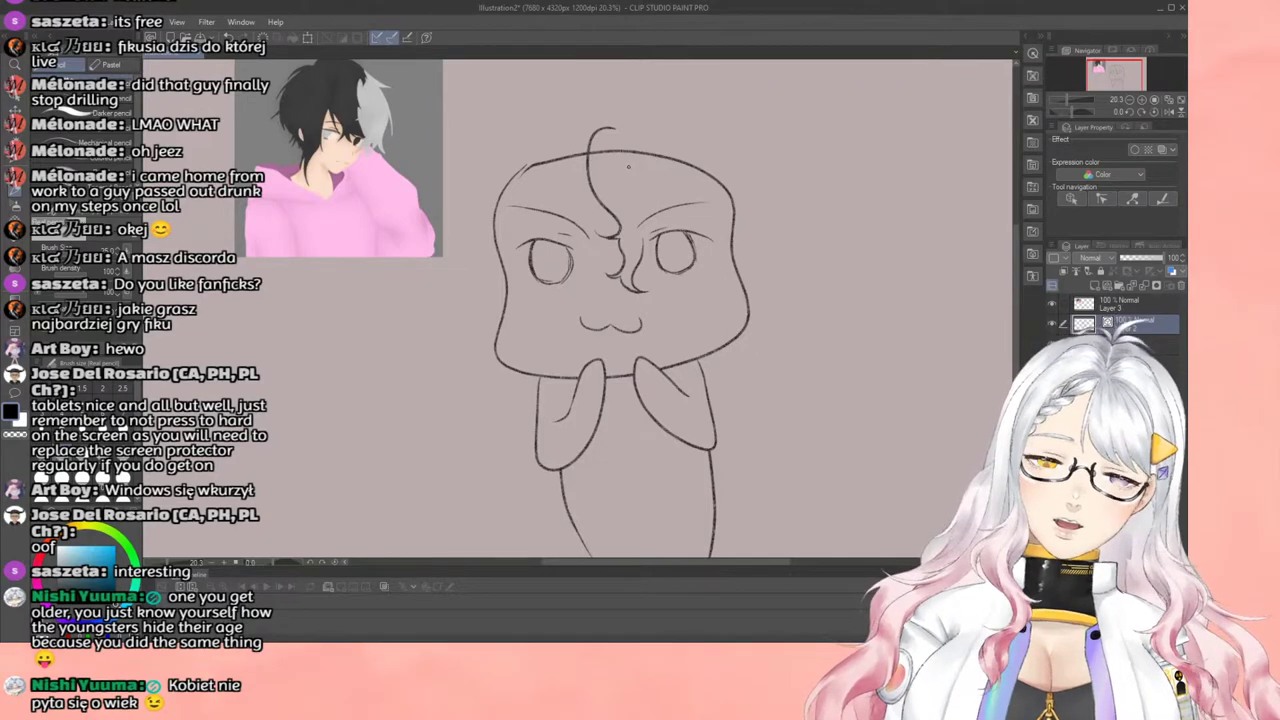
Step: Undo the wavy strand strokes between the eyes together with the S-shaped hair curl
{"action": "scroll", "coordinate": [626, 163], "scroll_direction": "down", "scroll_amount": 2}
{"action": "scroll", "coordinate": [622, 160], "scroll_direction": "up", "scroll_amount": 2}
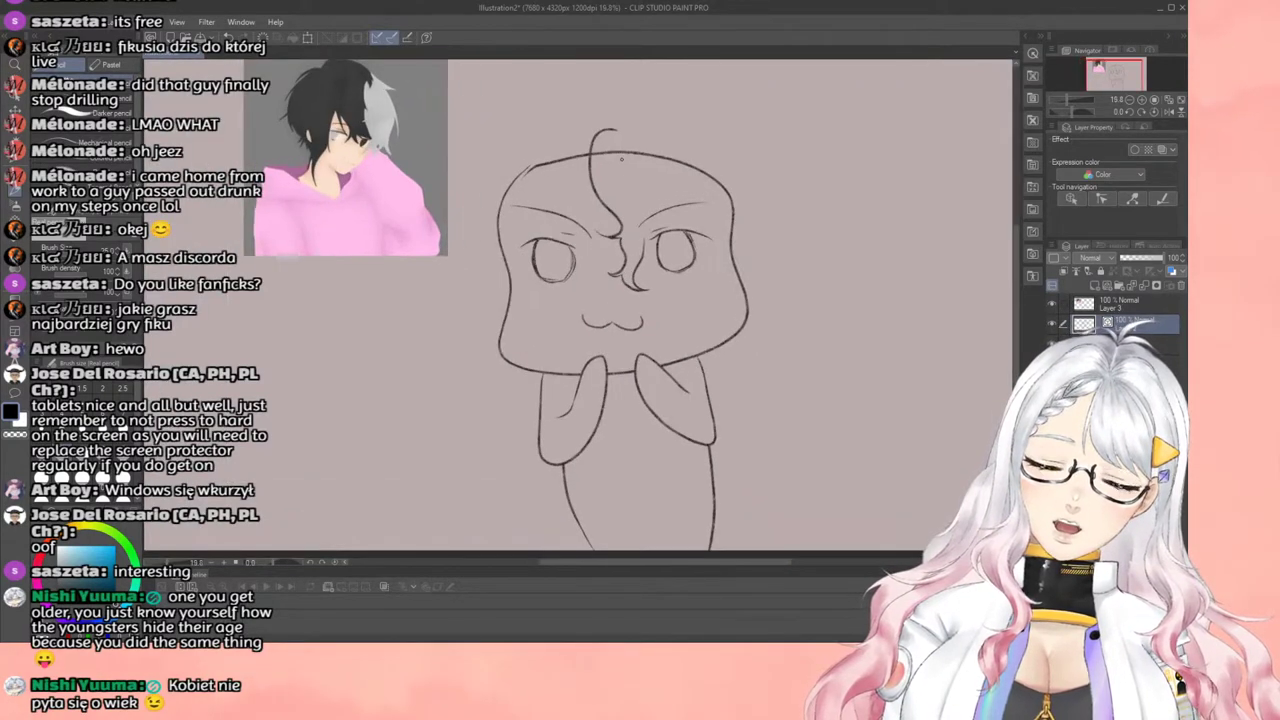
{"action": "key", "text": "ctrl+z"}
{"action": "key", "text": "ctrl+z"}
{"action": "key", "text": "ctrl+z"}
{"action": "key", "text": "ctrl+z"}
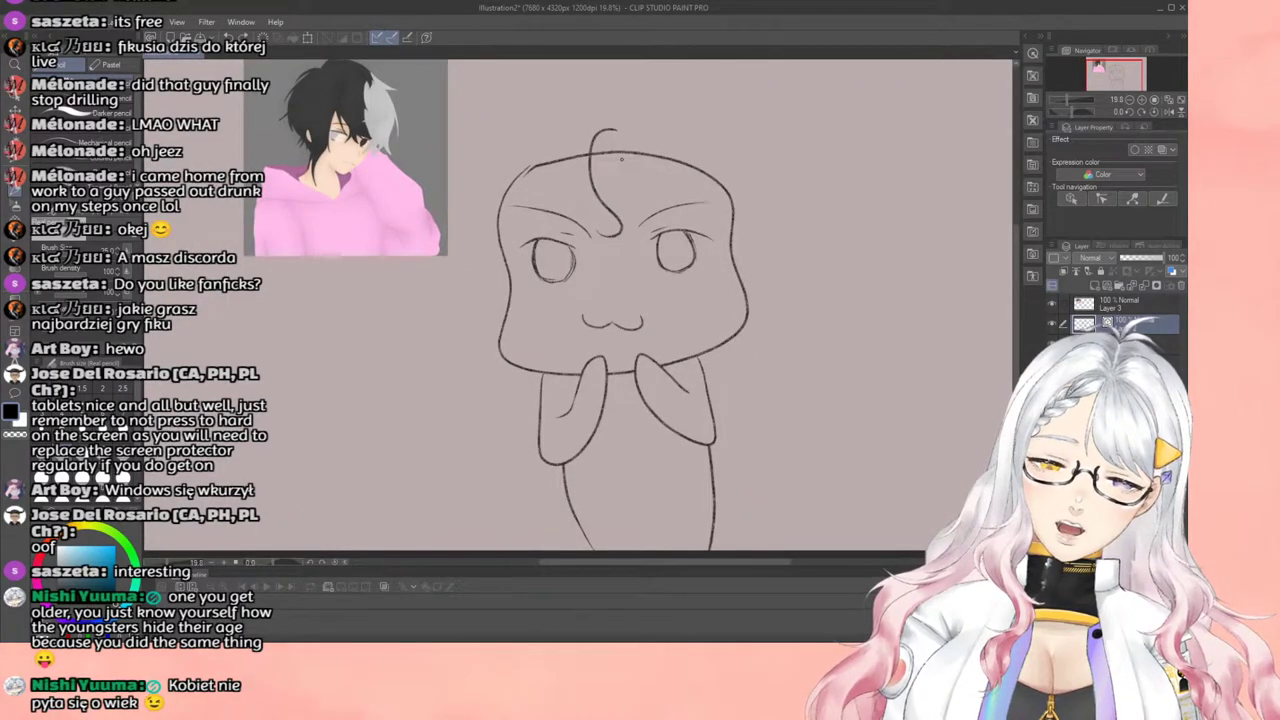
{"action": "key", "text": "ctrl+z"}
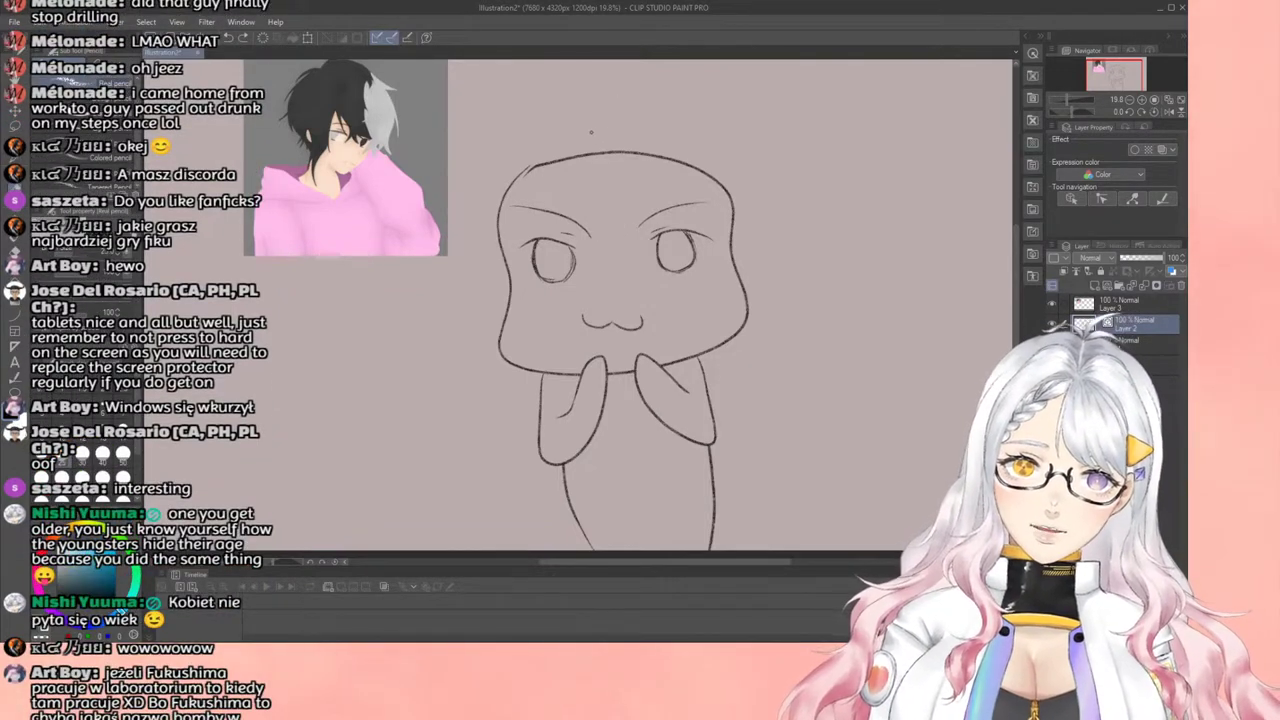
Step: Sketch a hair curl from above the head, bowing outward over the right side of the forehead and hooking back between the eyebrows
{"action": "mouse_move", "coordinate": [590, 131]}
{"action": "left_mouse_down"}
{"action": "mouse_move", "coordinate": [637, 185]}
{"action": "mouse_move", "coordinate": [632, 218]}
{"action": "mouse_move", "coordinate": [594, 226]}
{"action": "left_mouse_up"}
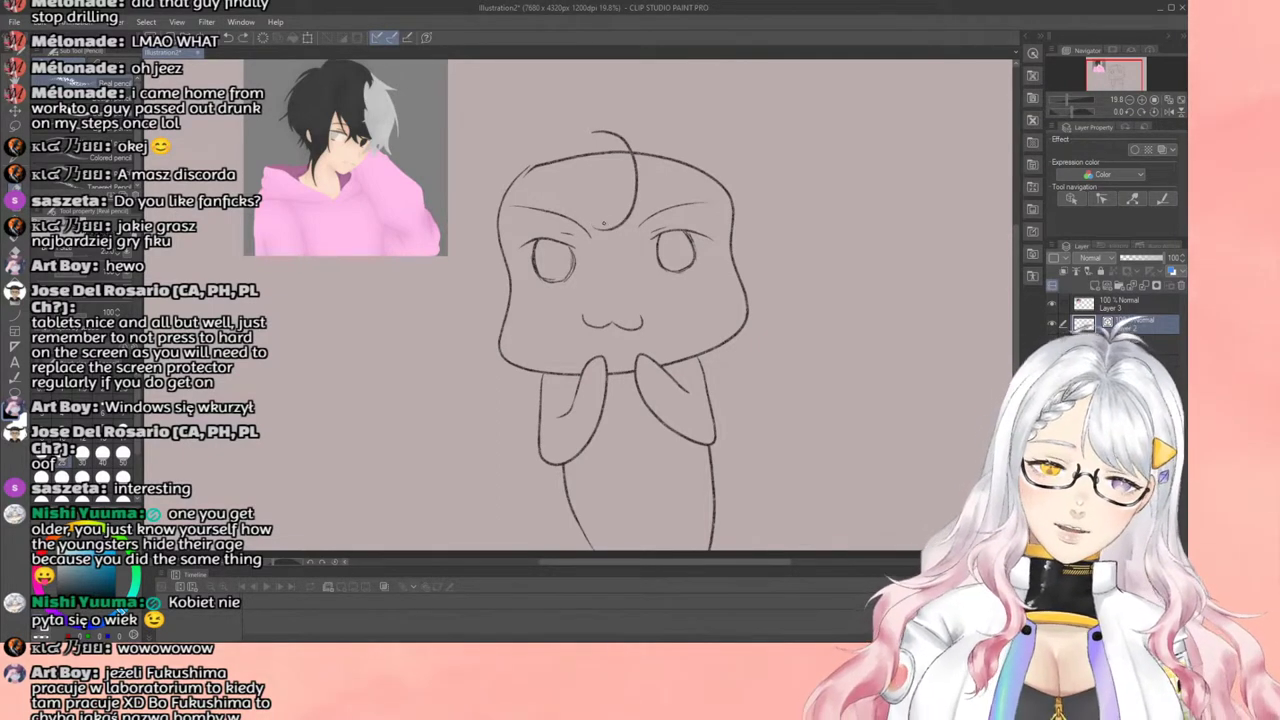
{"action": "scroll", "coordinate": [603, 224], "scroll_direction": "down", "scroll_amount": 3}
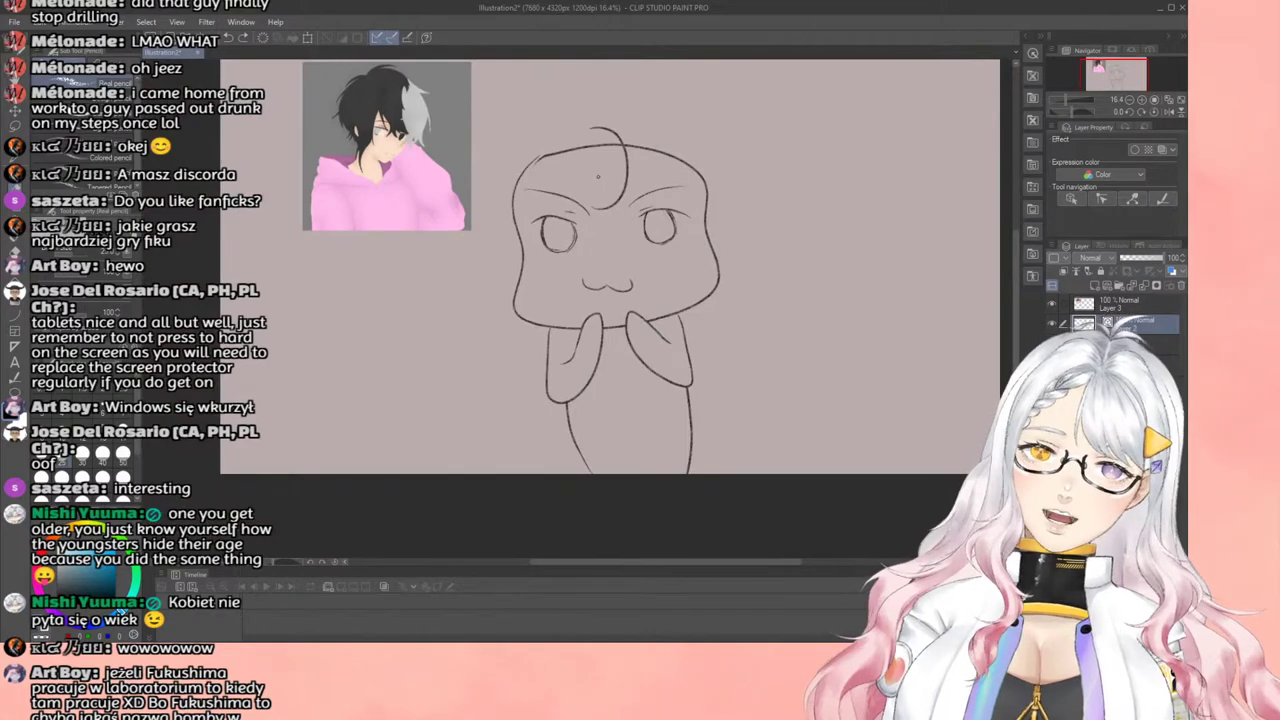
{"action": "scroll", "coordinate": [605, 171], "scroll_direction": "down", "scroll_amount": 2}
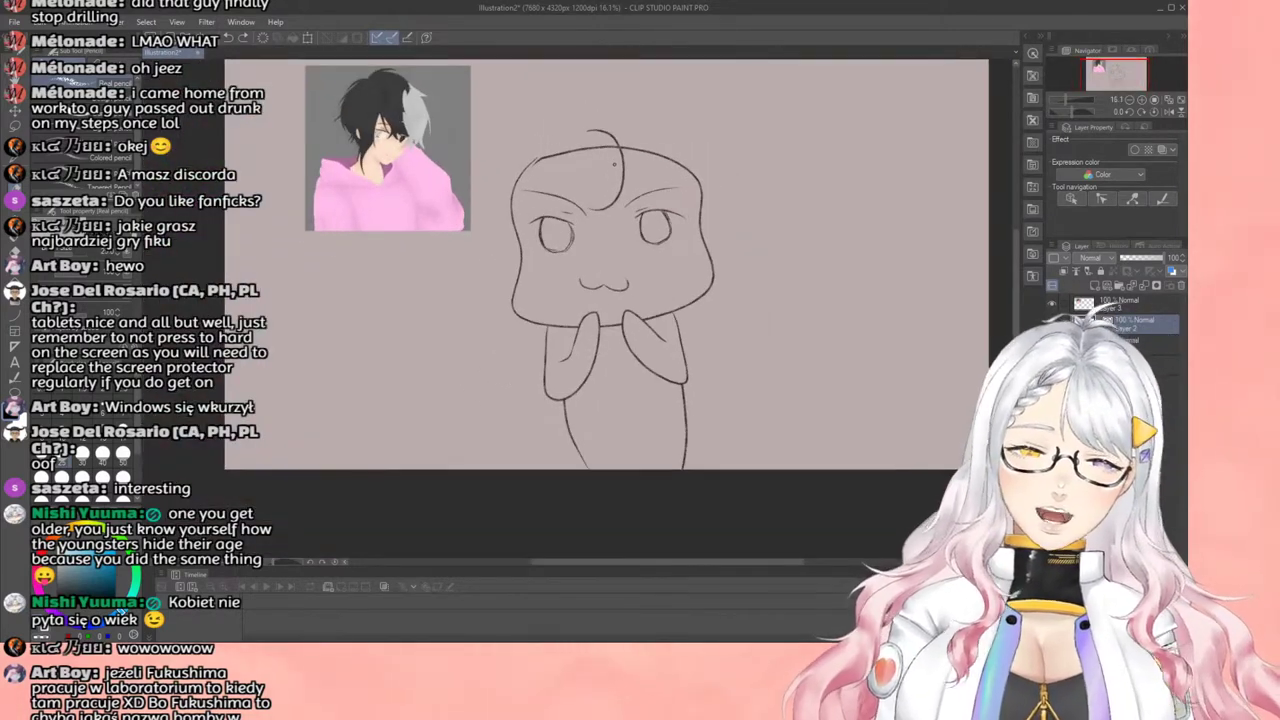
Step: Draw a short curved inner stroke from the forehead to the curl's lower end, forming a pointed hair tip between the eyebrows
{"action": "scroll", "coordinate": [616, 166], "scroll_direction": "up", "scroll_amount": 3}
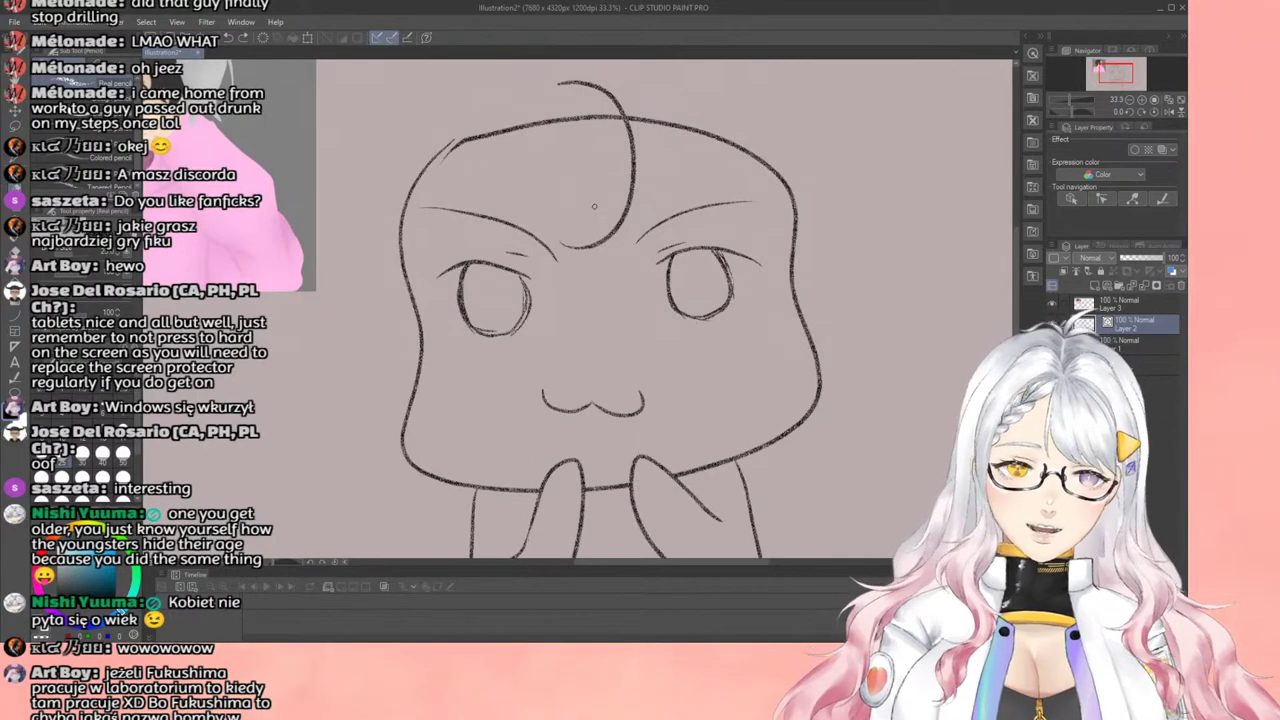
{"action": "left_click_drag", "start_coordinate": [587, 211], "coordinate": [577, 242]}
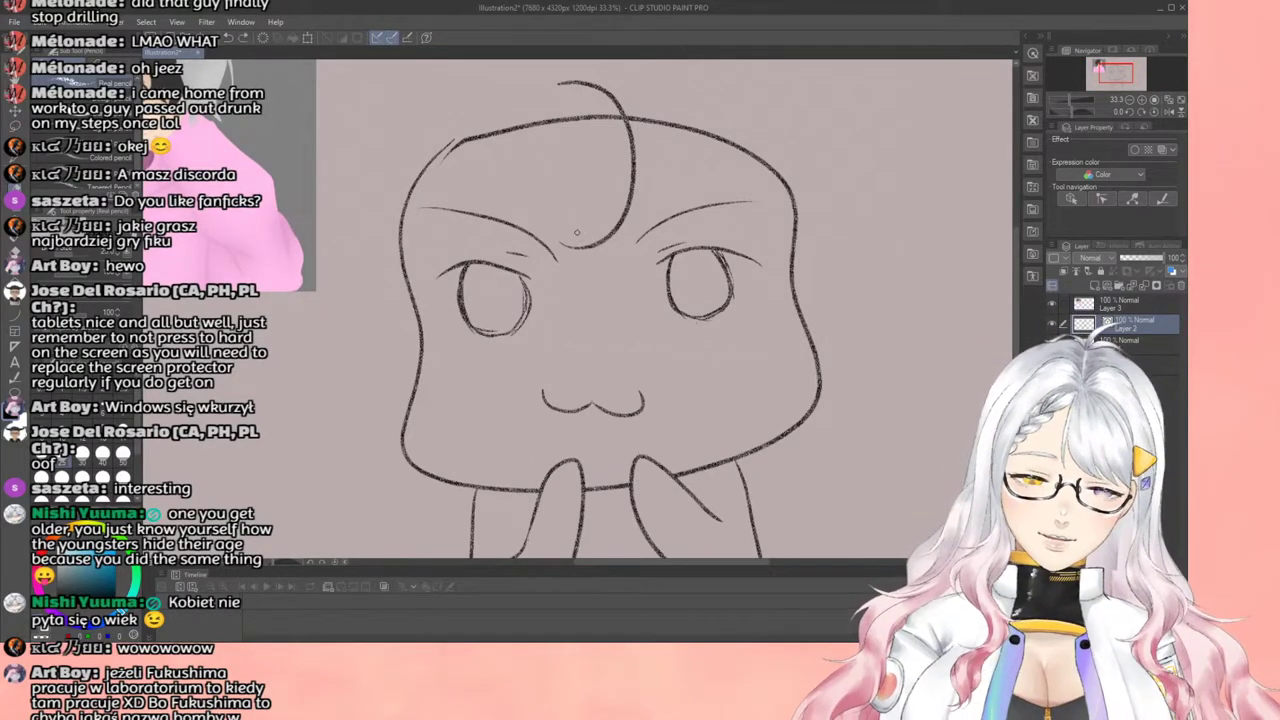
{"action": "scroll", "coordinate": [577, 235], "scroll_direction": "up", "scroll_amount": 3}
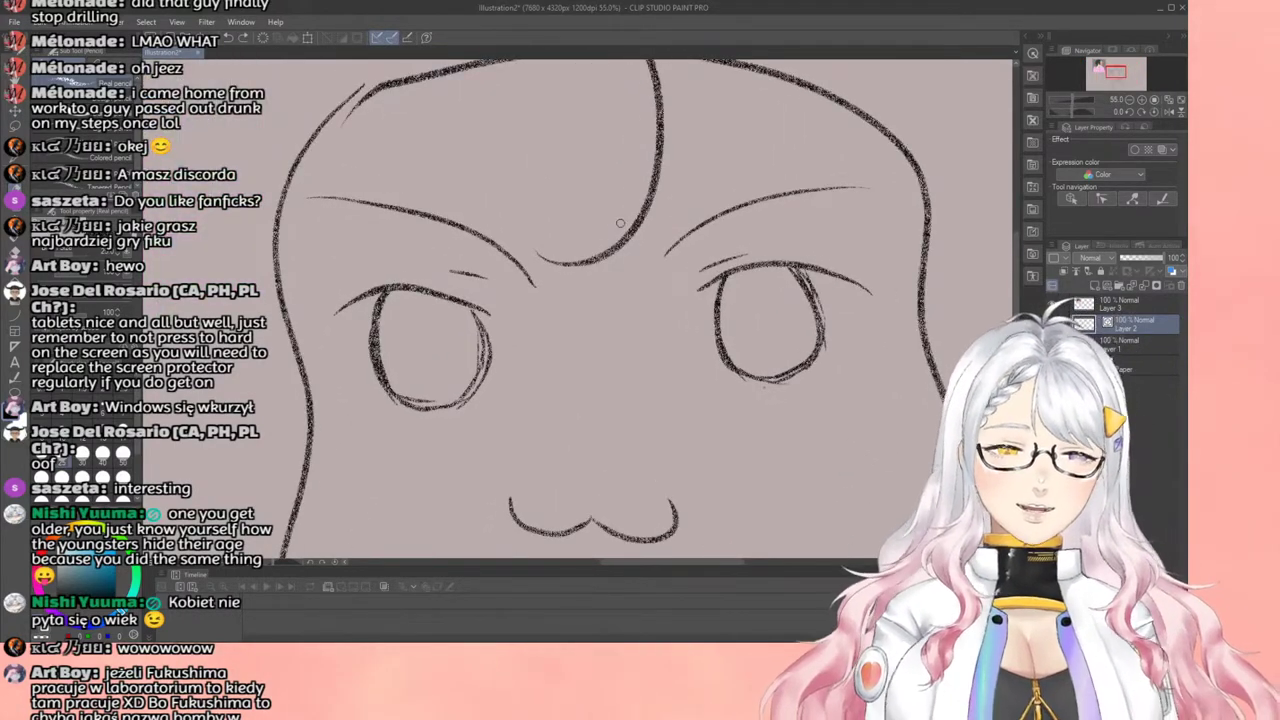
{"action": "mouse_move", "coordinate": [603, 219]}
{"action": "left_mouse_down"}
{"action": "mouse_move", "coordinate": [551, 259]}
{"action": "mouse_move", "coordinate": [540, 251]}
{"action": "left_mouse_up"}
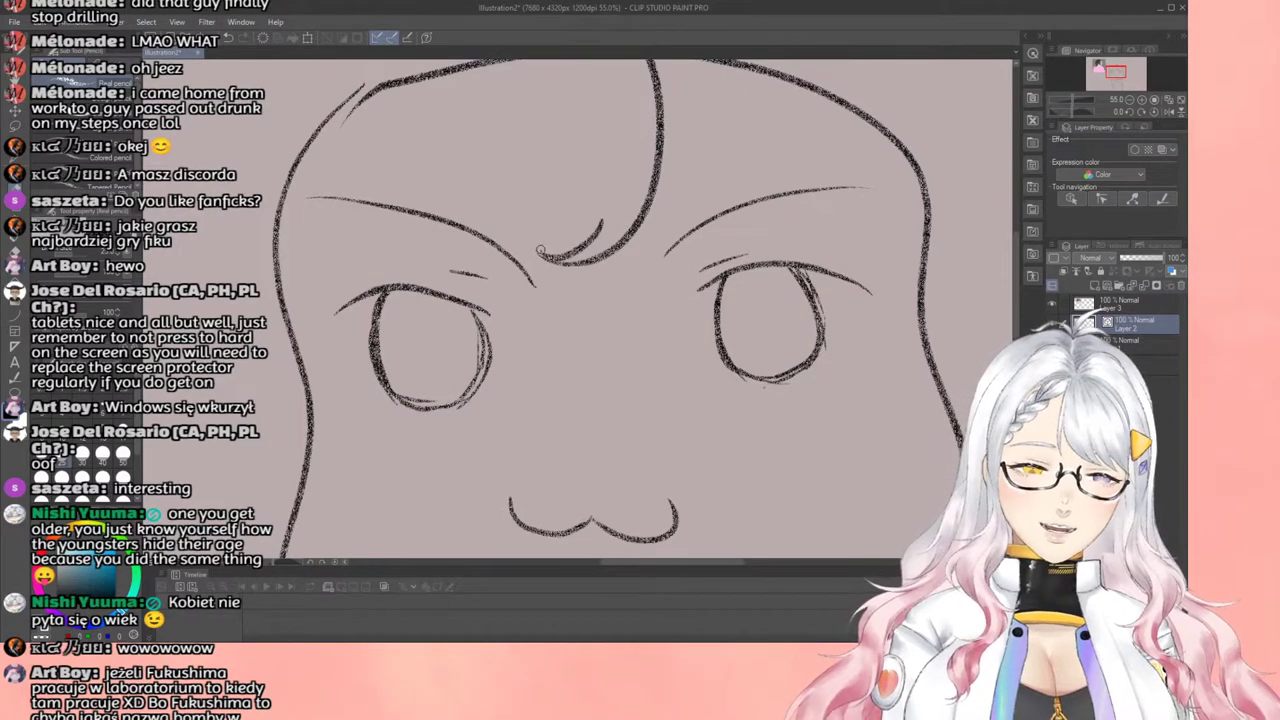
{"action": "key", "text": "ctrl+z"}
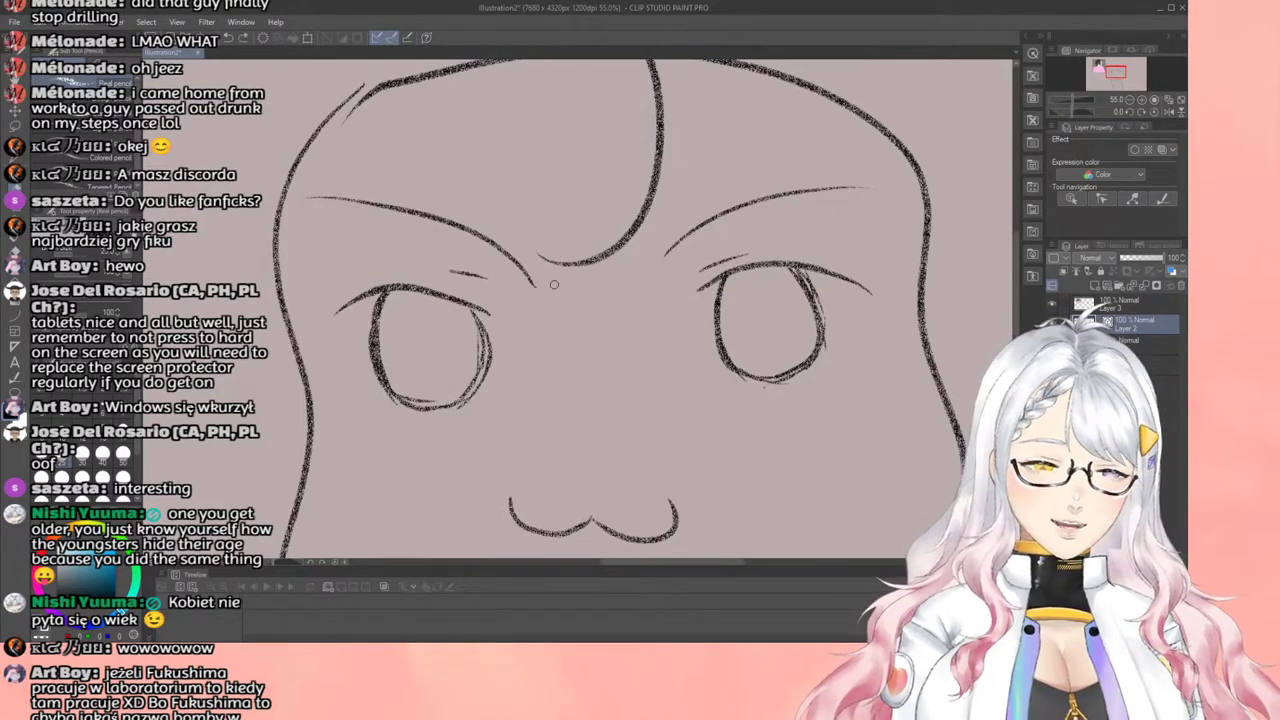
{"action": "mouse_move", "coordinate": [601, 217]}
{"action": "left_mouse_down"}
{"action": "mouse_move", "coordinate": [581, 241]}
{"action": "mouse_move", "coordinate": [539, 253]}
{"action": "left_mouse_up"}
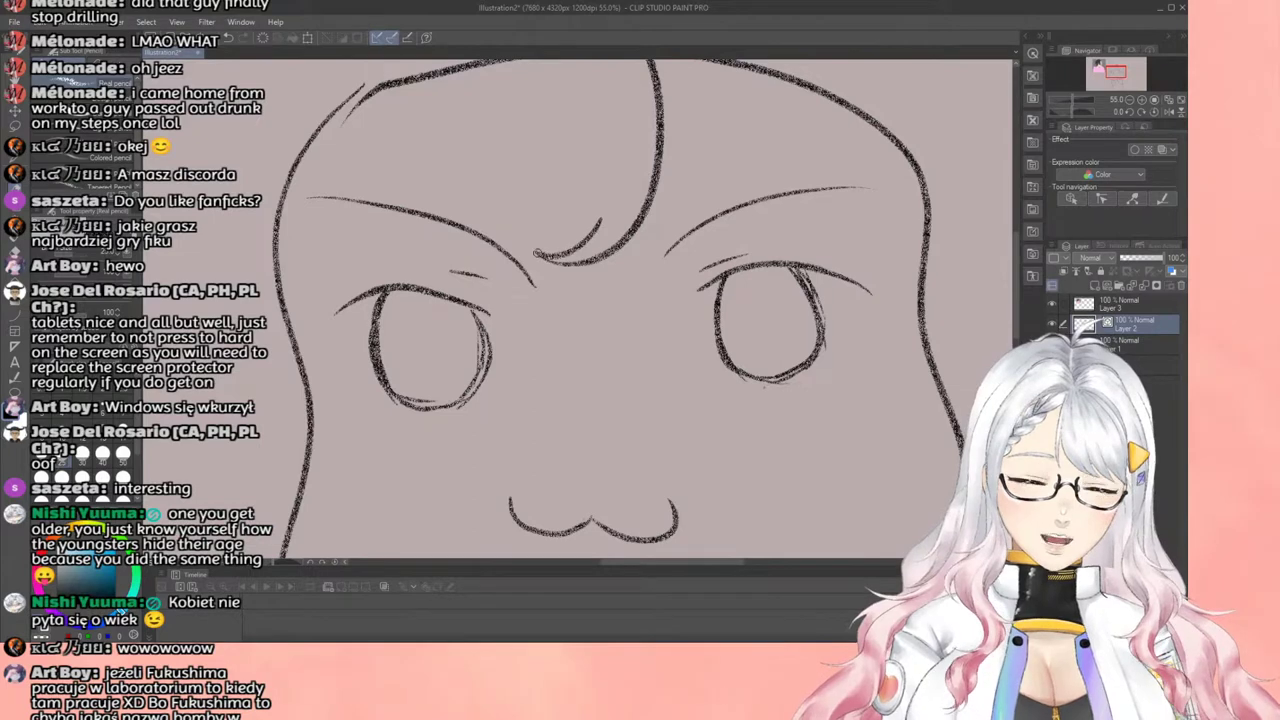
{"action": "scroll", "coordinate": [540, 282], "scroll_direction": "down", "scroll_amount": 5}
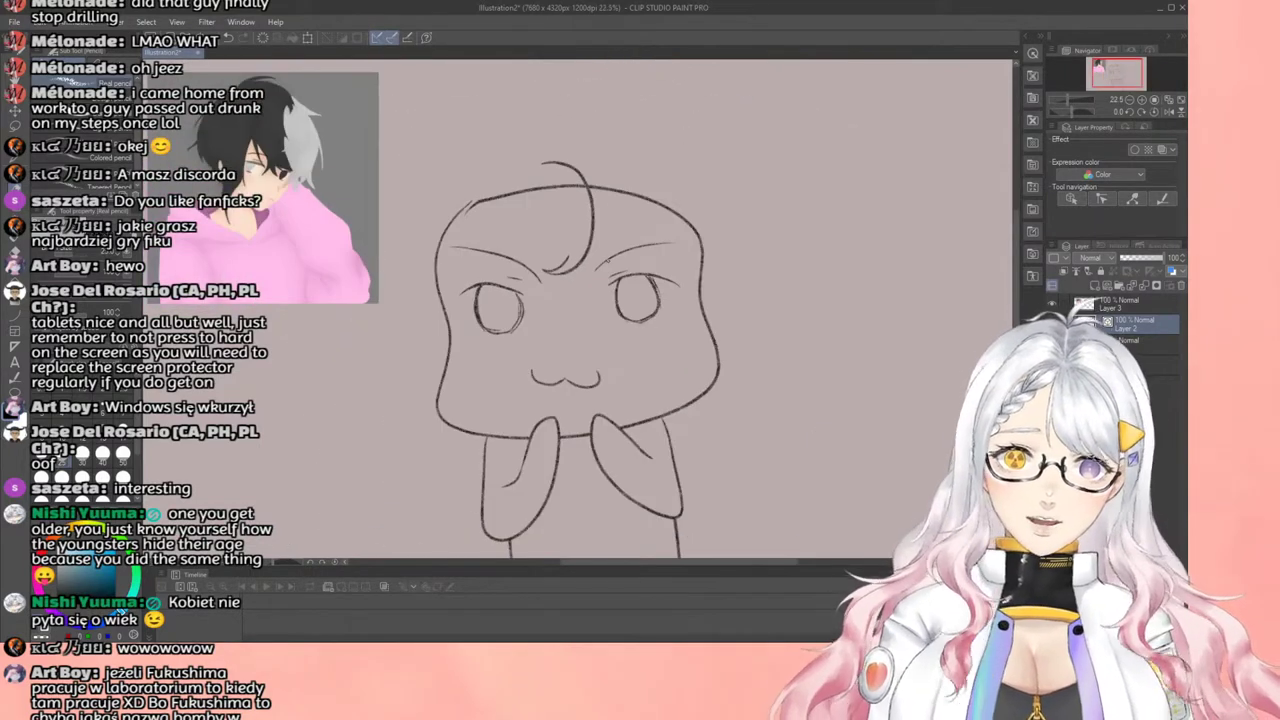
Step: Draw a curved hair strand from the forehead curl's lower end down between the eyes, sweeping toward the right eye
{"action": "scroll", "coordinate": [595, 290], "scroll_direction": "up", "scroll_amount": 1}
{"action": "scroll", "coordinate": [590, 292], "scroll_direction": "down", "scroll_amount": 2}
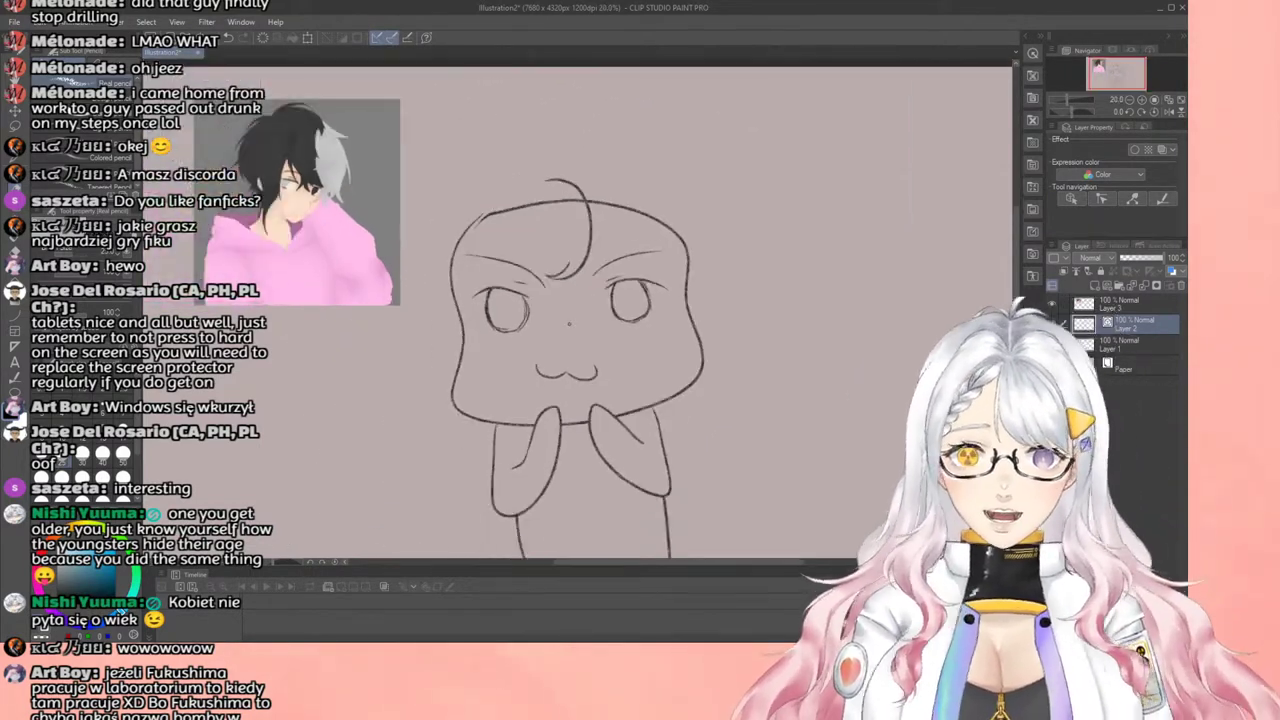
{"action": "scroll", "coordinate": [567, 298], "scroll_direction": "up", "scroll_amount": 5}
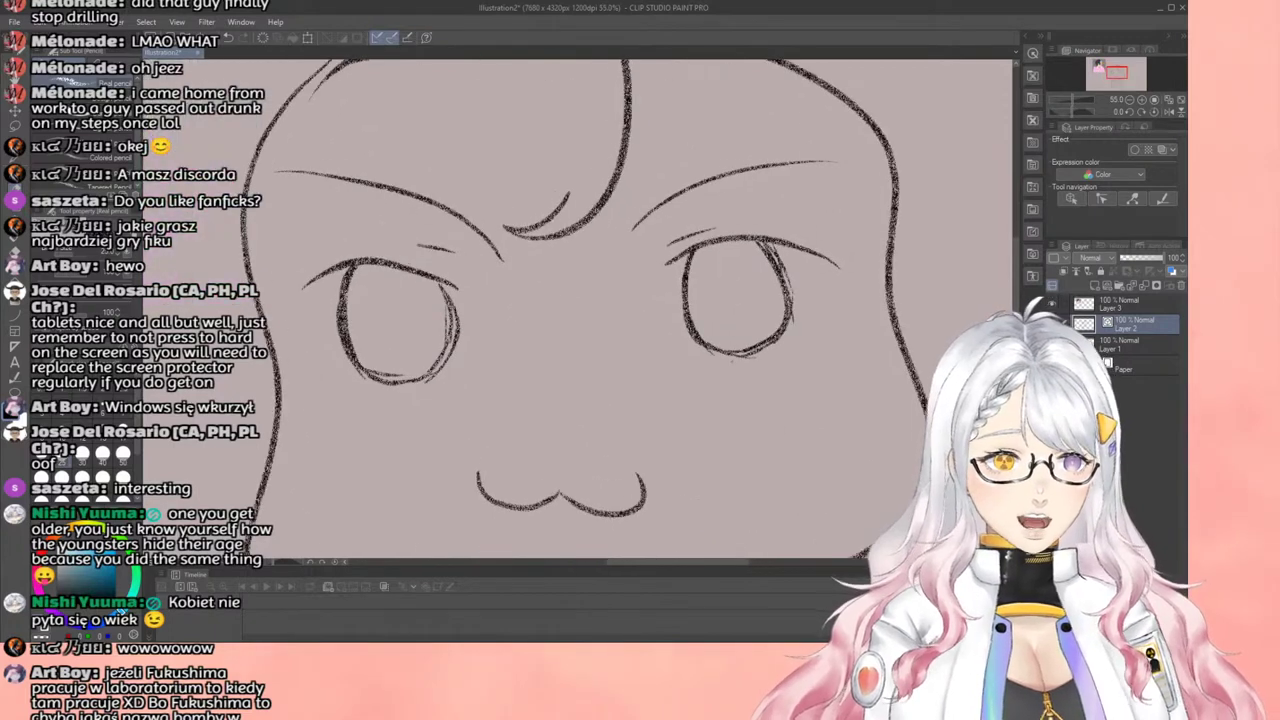
{"action": "mouse_move", "coordinate": [555, 232]}
{"action": "left_mouse_down"}
{"action": "mouse_move", "coordinate": [553, 289]}
{"action": "mouse_move", "coordinate": [577, 340]}
{"action": "mouse_move", "coordinate": [631, 378]}
{"action": "left_mouse_up"}
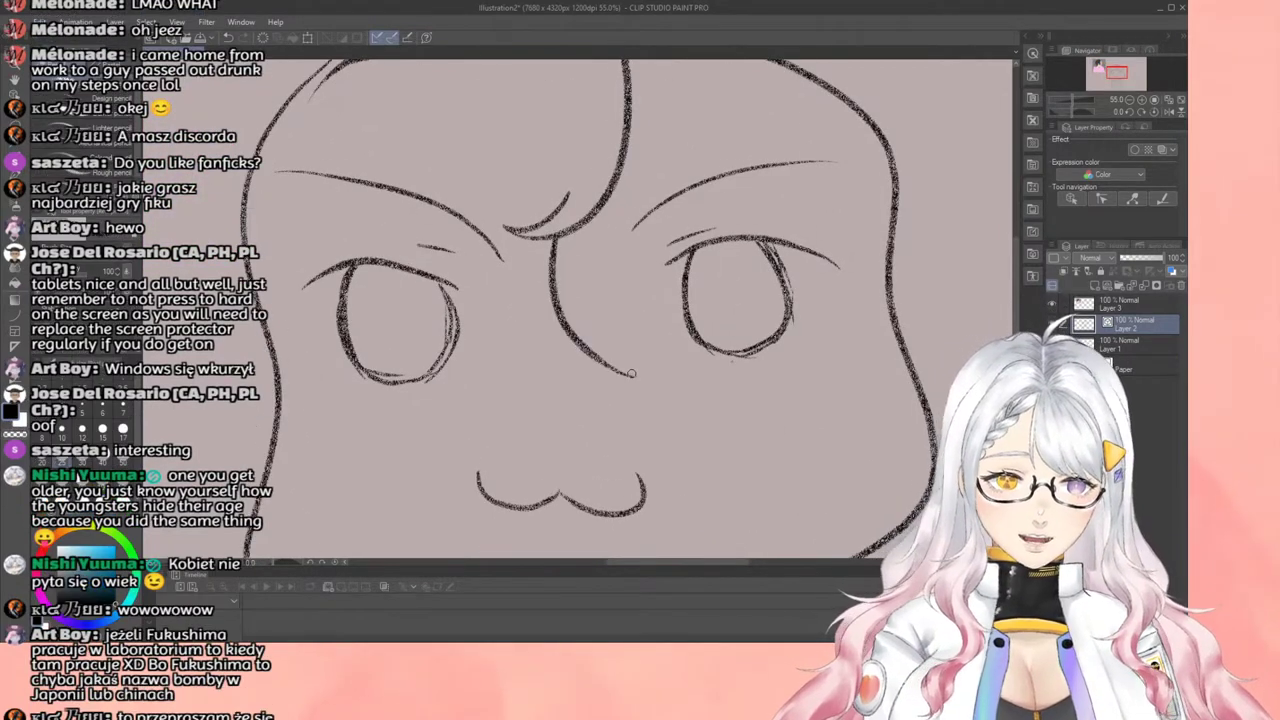
{"action": "scroll", "coordinate": [630, 382], "scroll_direction": "down", "scroll_amount": 3}
{"action": "scroll", "coordinate": [630, 384], "scroll_direction": "down", "scroll_amount": 2}
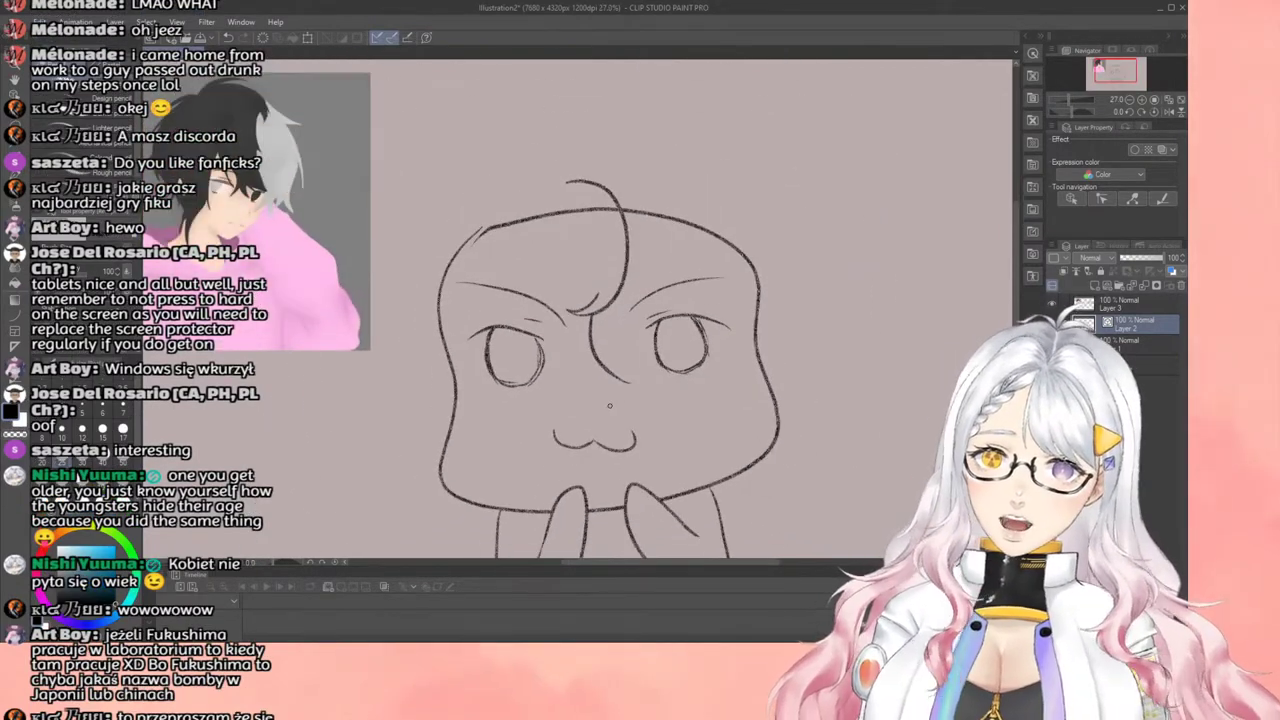
{"action": "scroll", "coordinate": [609, 405], "scroll_direction": "up", "scroll_amount": 3}
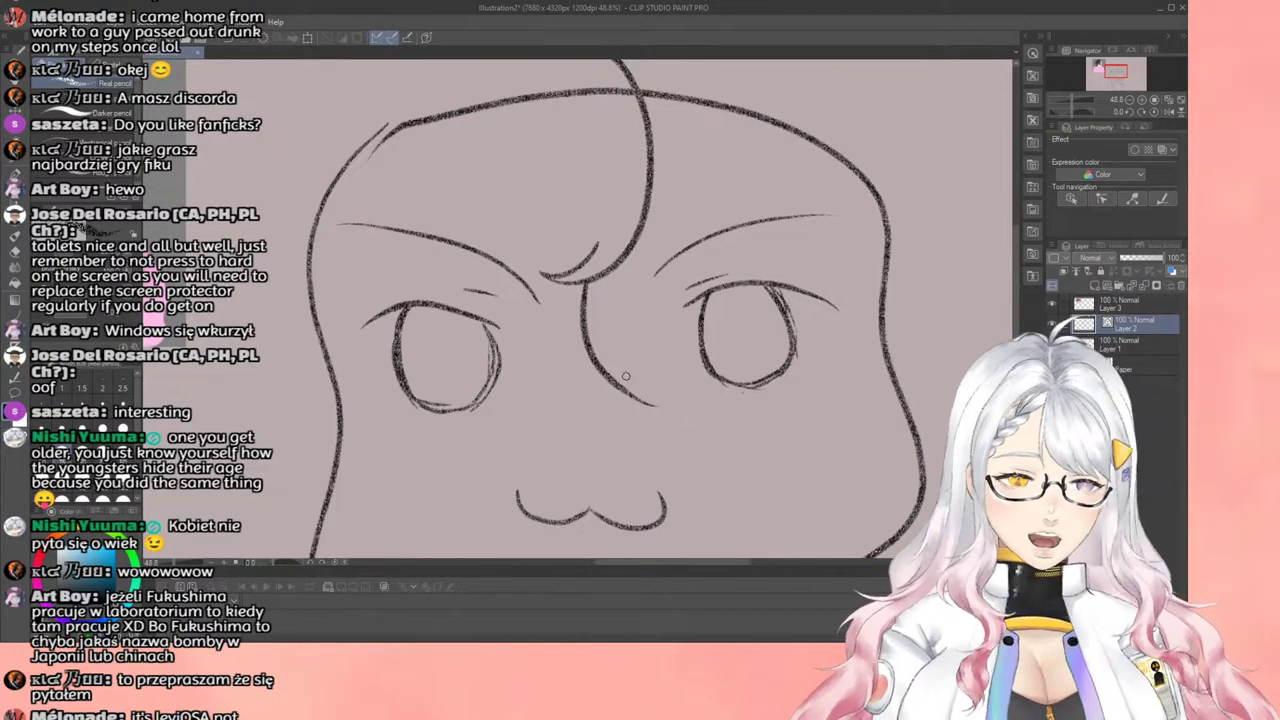
{"action": "scroll", "coordinate": [626, 376], "scroll_direction": "down", "scroll_amount": 4}
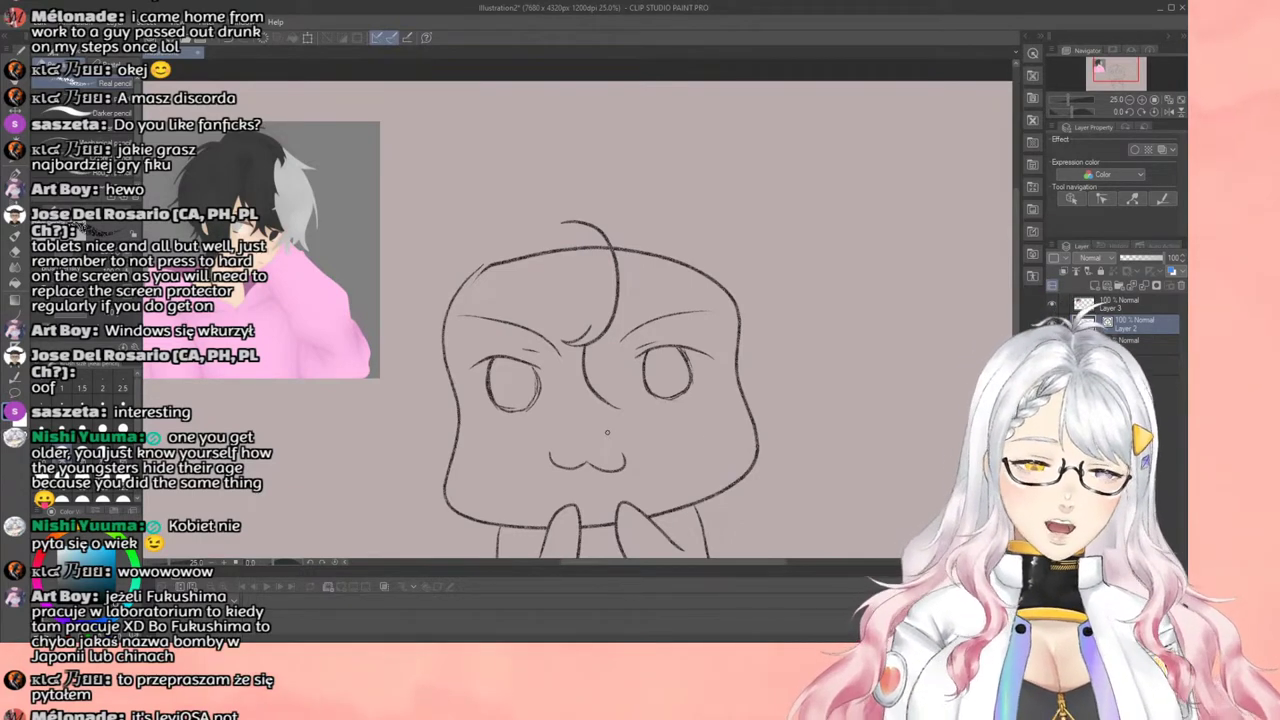
{"action": "scroll", "coordinate": [607, 432], "scroll_direction": "up", "scroll_amount": 2}
{"action": "scroll", "coordinate": [607, 432], "scroll_direction": "down", "scroll_amount": 2}
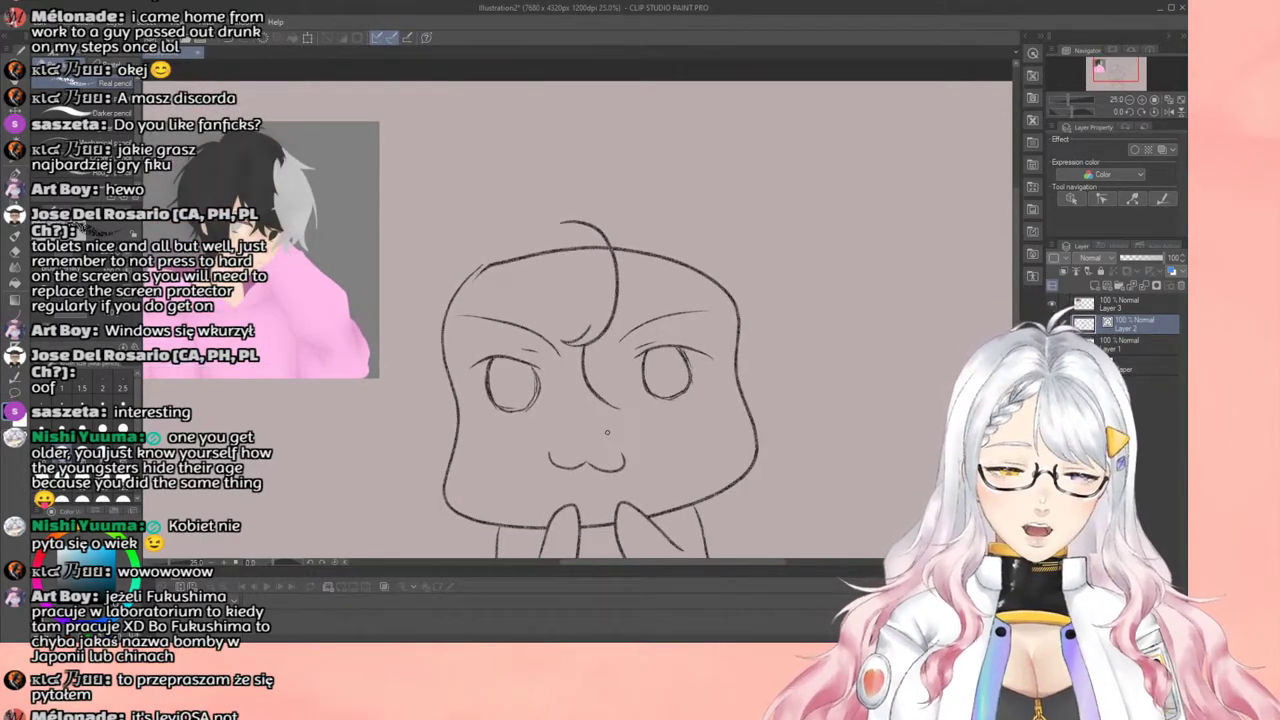
{"action": "scroll", "coordinate": [607, 432], "scroll_direction": "down", "scroll_amount": 1}
{"action": "scroll", "coordinate": [607, 432], "scroll_direction": "up", "scroll_amount": 2}
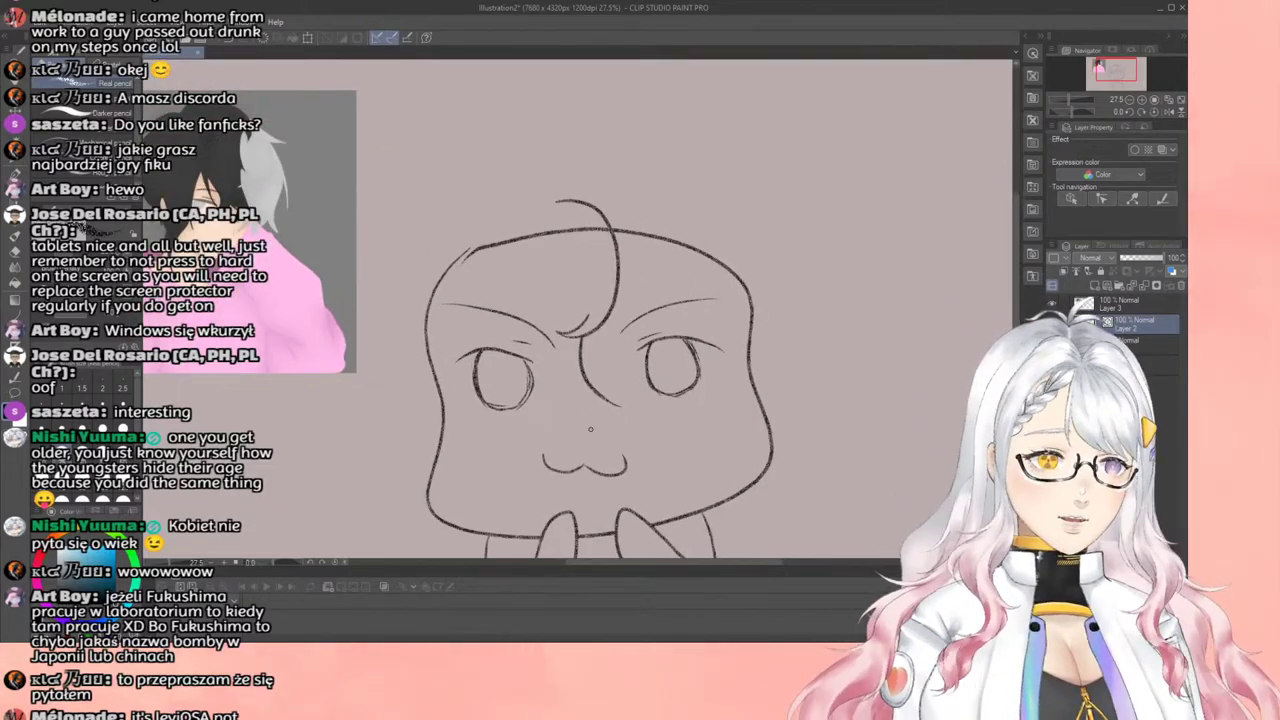
{"action": "scroll", "coordinate": [590, 429], "scroll_direction": "down", "scroll_amount": 1}
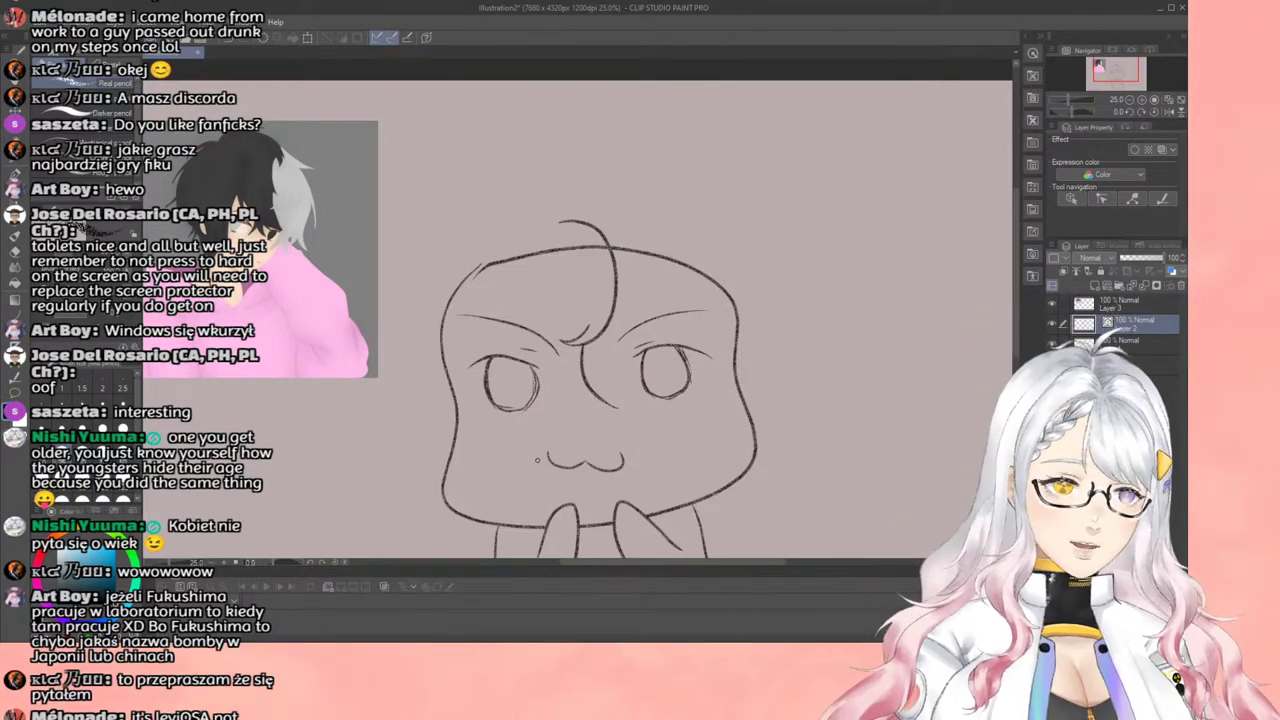
{"action": "scroll", "coordinate": [611, 455], "scroll_direction": "up", "scroll_amount": 1}
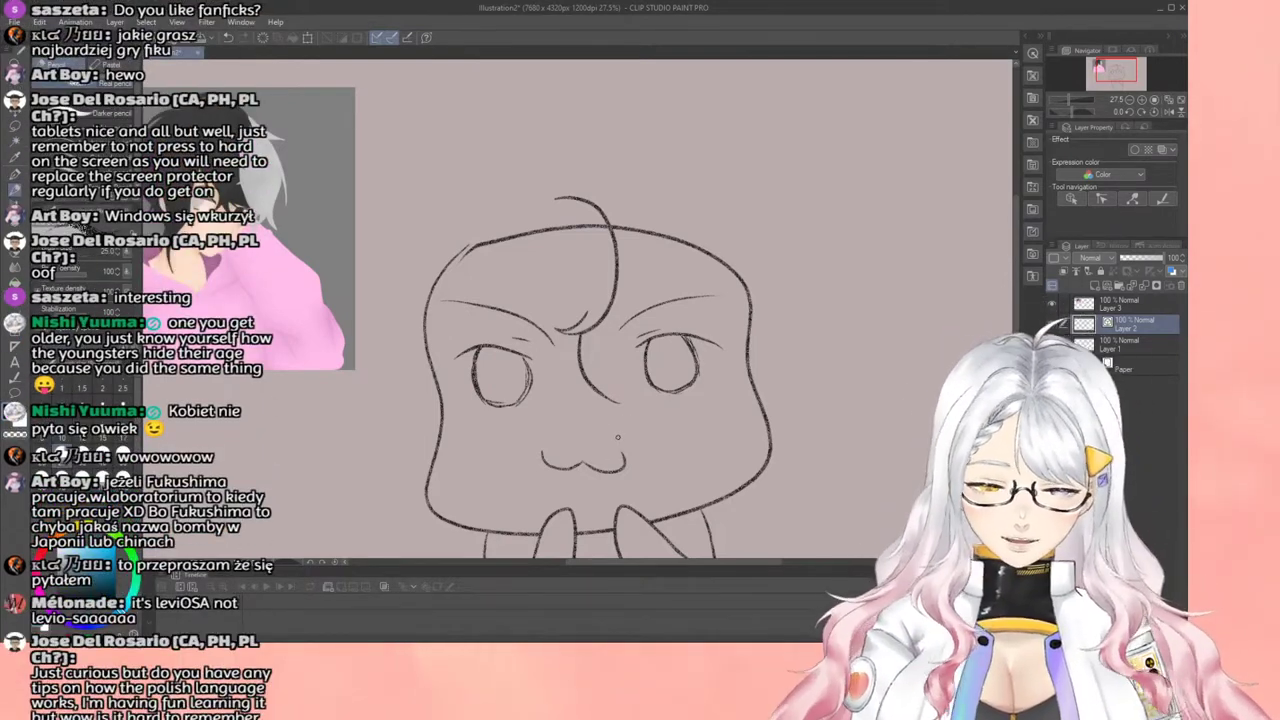
Step: Close the strand between the eyes with a second curve meeting its tip, and add a small jagged hair point on its left side
{"action": "scroll", "coordinate": [617, 437], "scroll_direction": "up", "scroll_amount": 2}
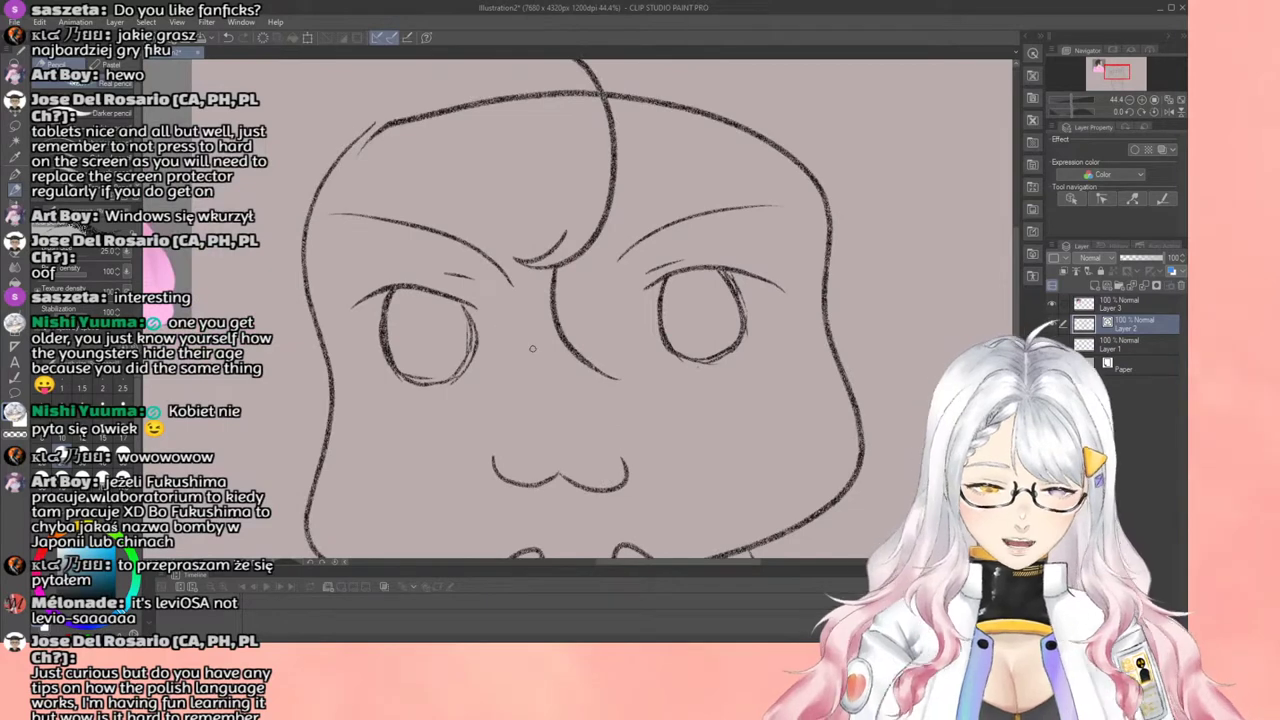
{"action": "mouse_move", "coordinate": [532, 330]}
{"action": "left_mouse_down"}
{"action": "mouse_move", "coordinate": [584, 383]}
{"action": "mouse_move", "coordinate": [620, 384]}
{"action": "left_mouse_up"}
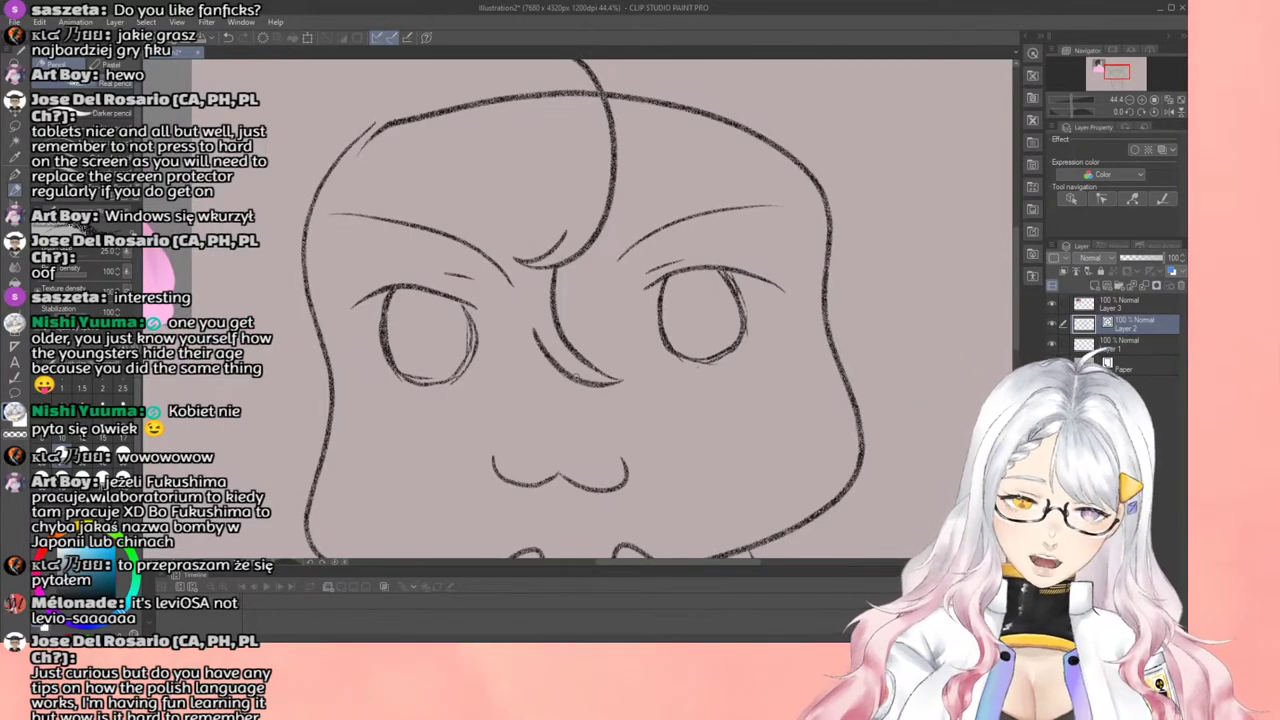
{"action": "scroll", "coordinate": [575, 375], "scroll_direction": "down", "scroll_amount": 2}
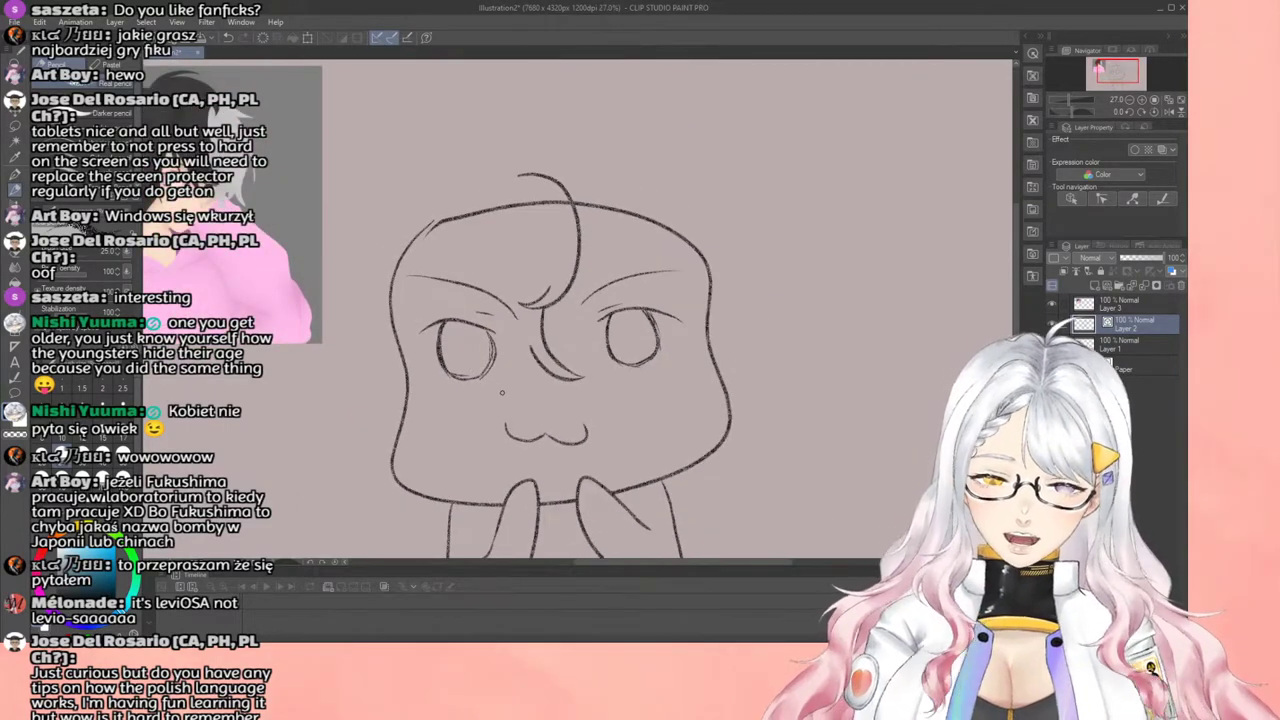
{"action": "scroll", "coordinate": [502, 392], "scroll_direction": "up", "scroll_amount": 3}
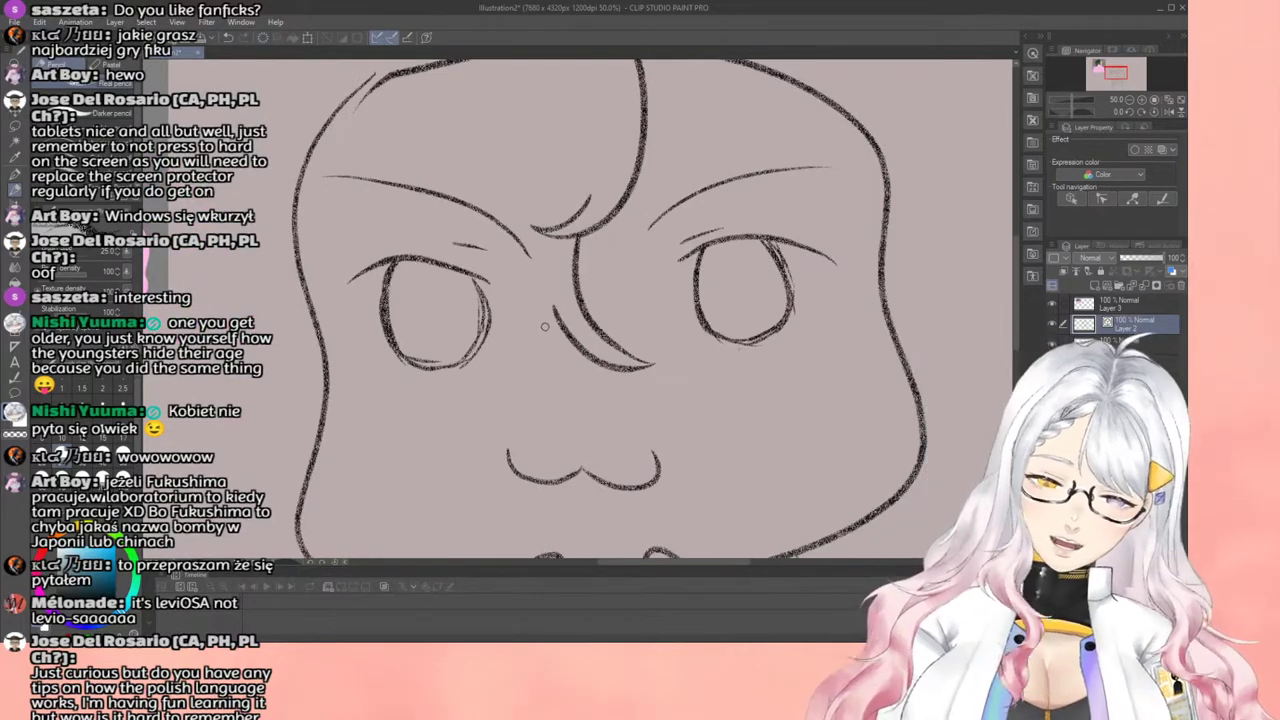
{"action": "left_click_drag", "start_coordinate": [551, 305], "coordinate": [548, 345]}
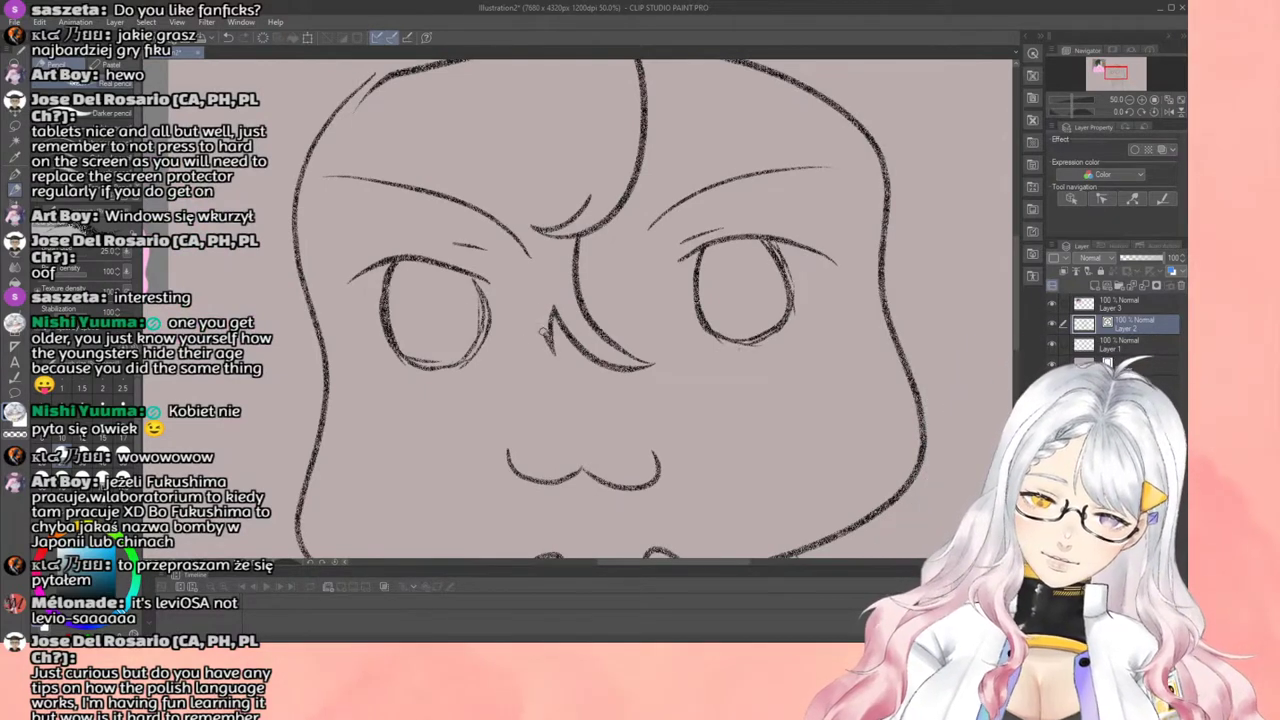
{"action": "scroll", "coordinate": [591, 310], "scroll_direction": "down", "scroll_amount": 3}
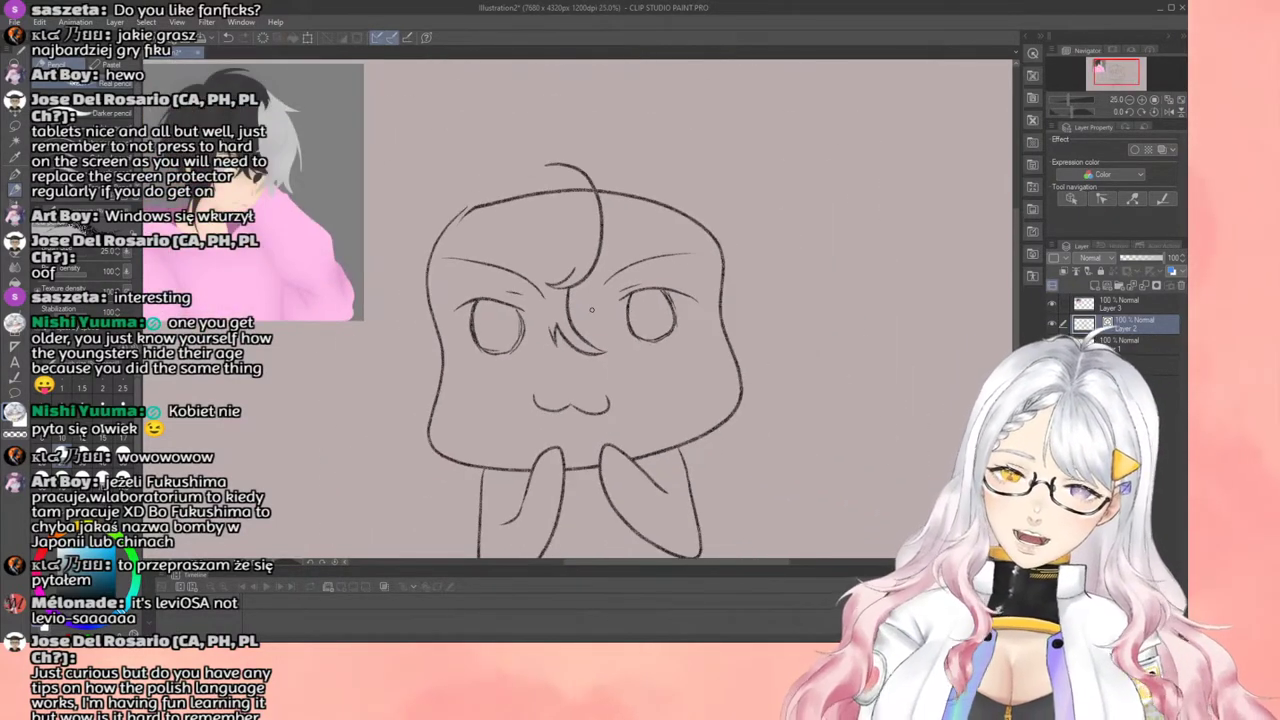
{"action": "scroll", "coordinate": [591, 310], "scroll_direction": "up", "scroll_amount": 2}
{"action": "scroll", "coordinate": [507, 352], "scroll_direction": "down", "scroll_amount": 1}
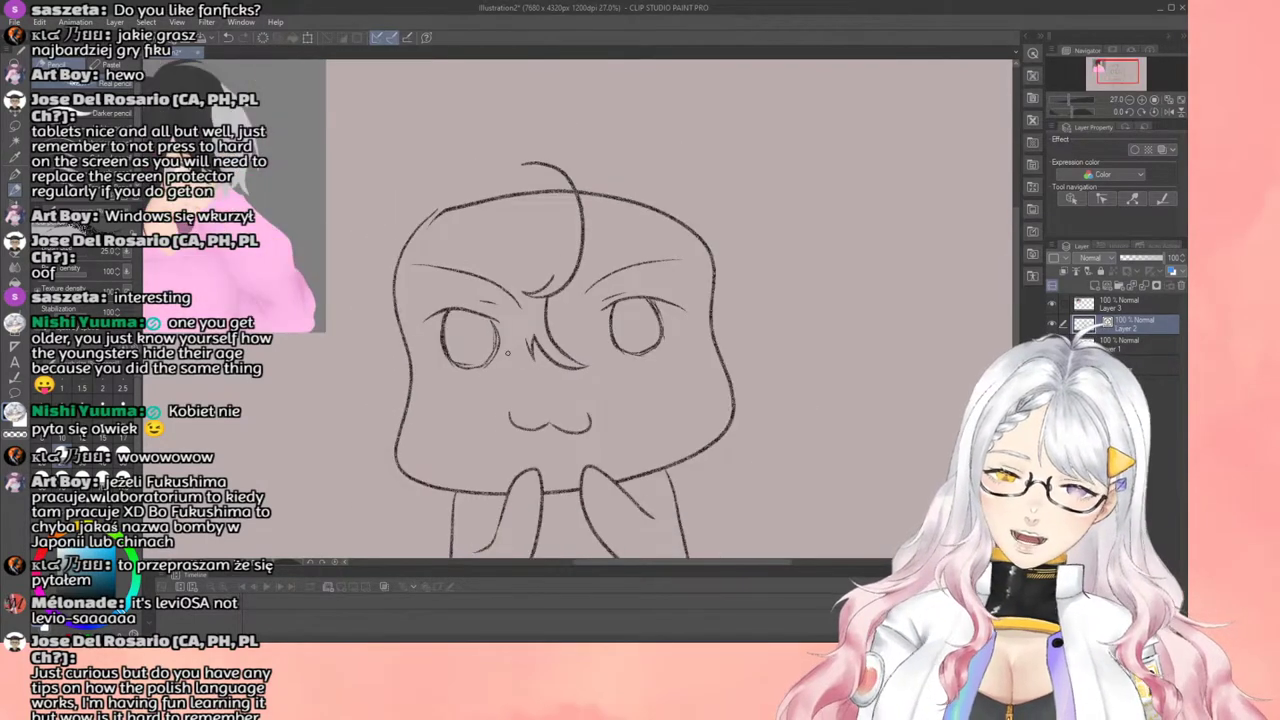
Step: Draw a hair strand from the left eyebrow down along the left eye's inner side, redoing the first stroke, and join it to the jagged points
{"action": "scroll", "coordinate": [507, 352], "scroll_direction": "up", "scroll_amount": 2}
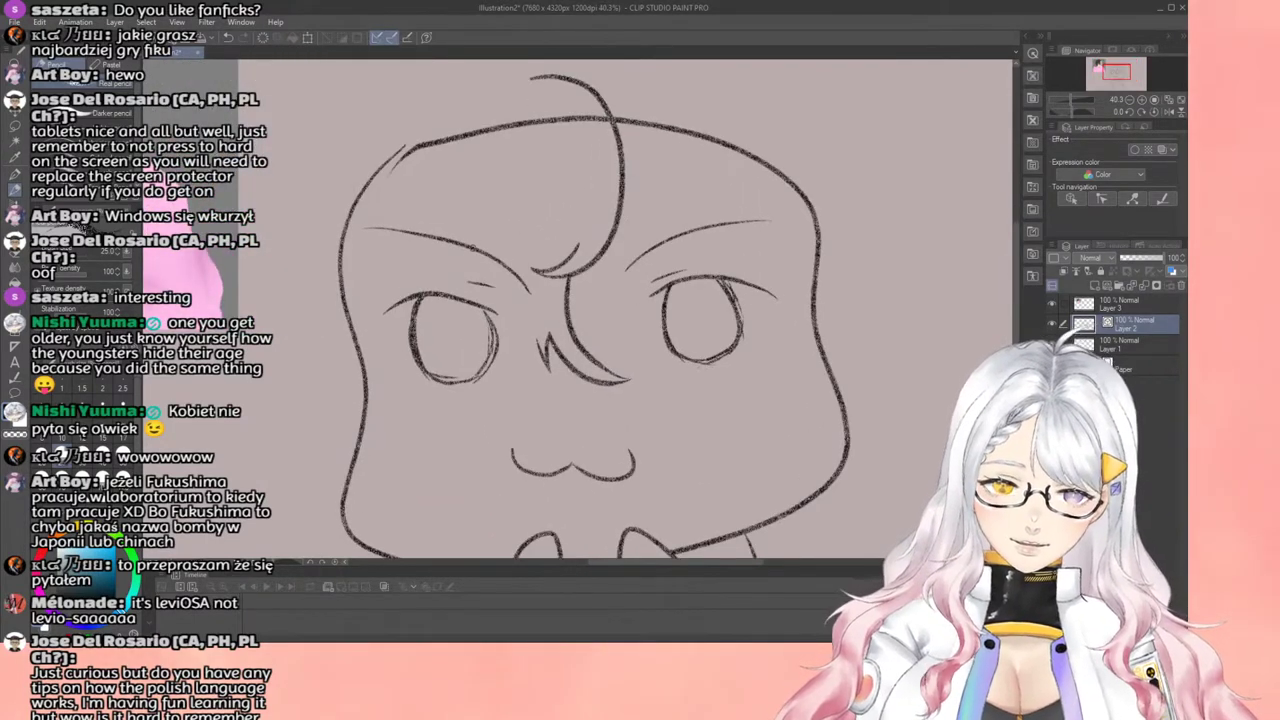
{"action": "mouse_move", "coordinate": [469, 238]}
{"action": "left_mouse_down"}
{"action": "mouse_move", "coordinate": [506, 304]}
{"action": "mouse_move", "coordinate": [514, 372]}
{"action": "left_mouse_up"}
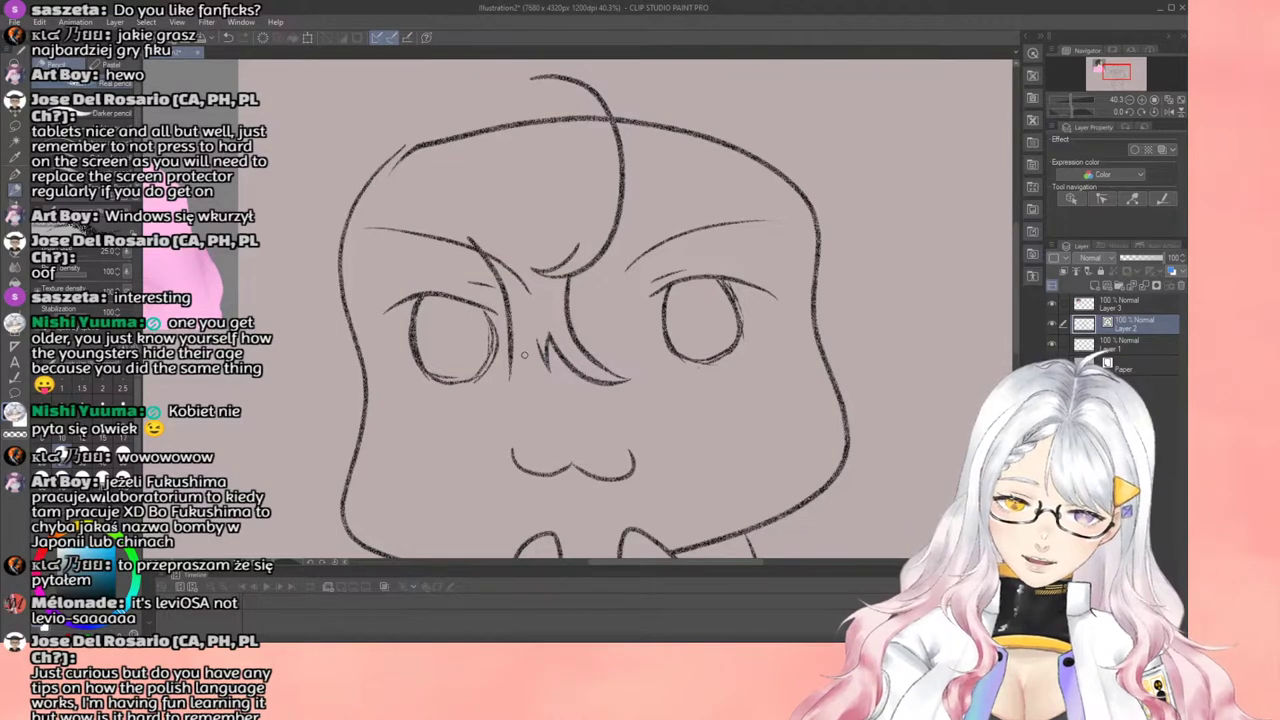
{"action": "key", "text": "ctrl+z"}
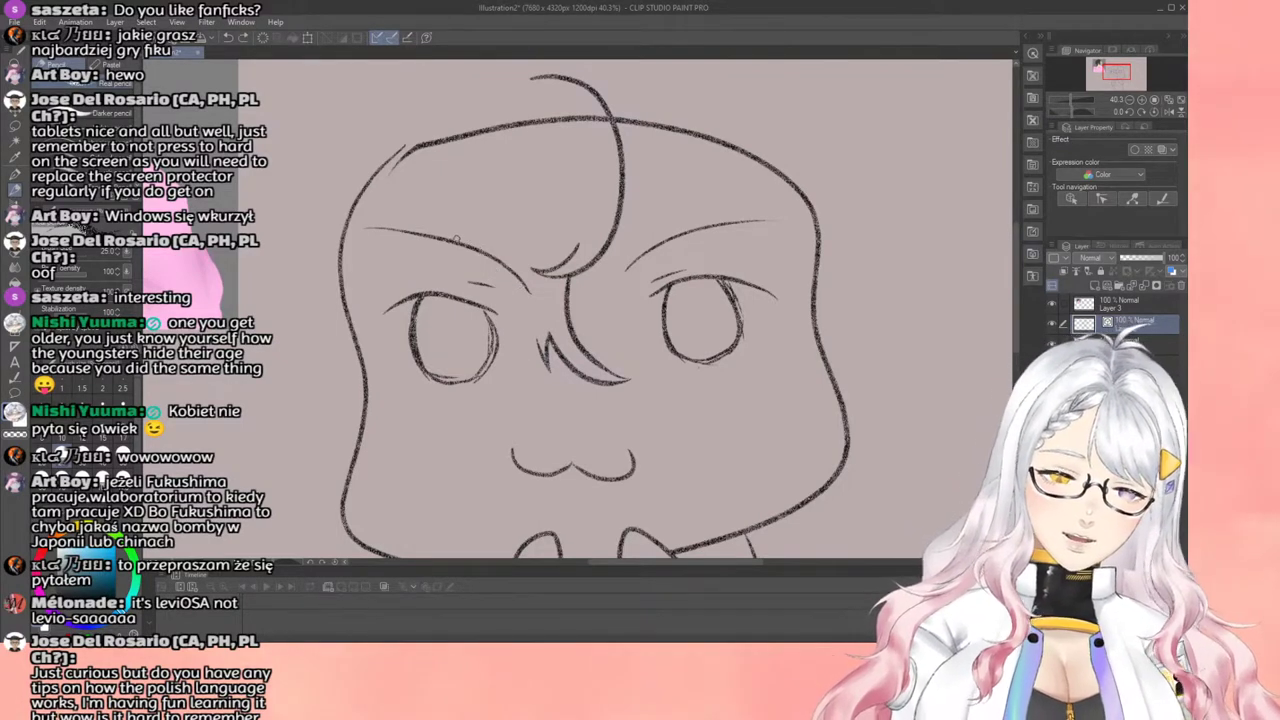
{"action": "mouse_move", "coordinate": [449, 223]}
{"action": "left_mouse_down"}
{"action": "mouse_move", "coordinate": [497, 285]}
{"action": "mouse_move", "coordinate": [521, 376]}
{"action": "mouse_move", "coordinate": [536, 337]}
{"action": "mouse_move", "coordinate": [525, 372]}
{"action": "left_mouse_up"}
{"action": "scroll", "coordinate": [483, 345], "scroll_direction": "down", "scroll_amount": 5}
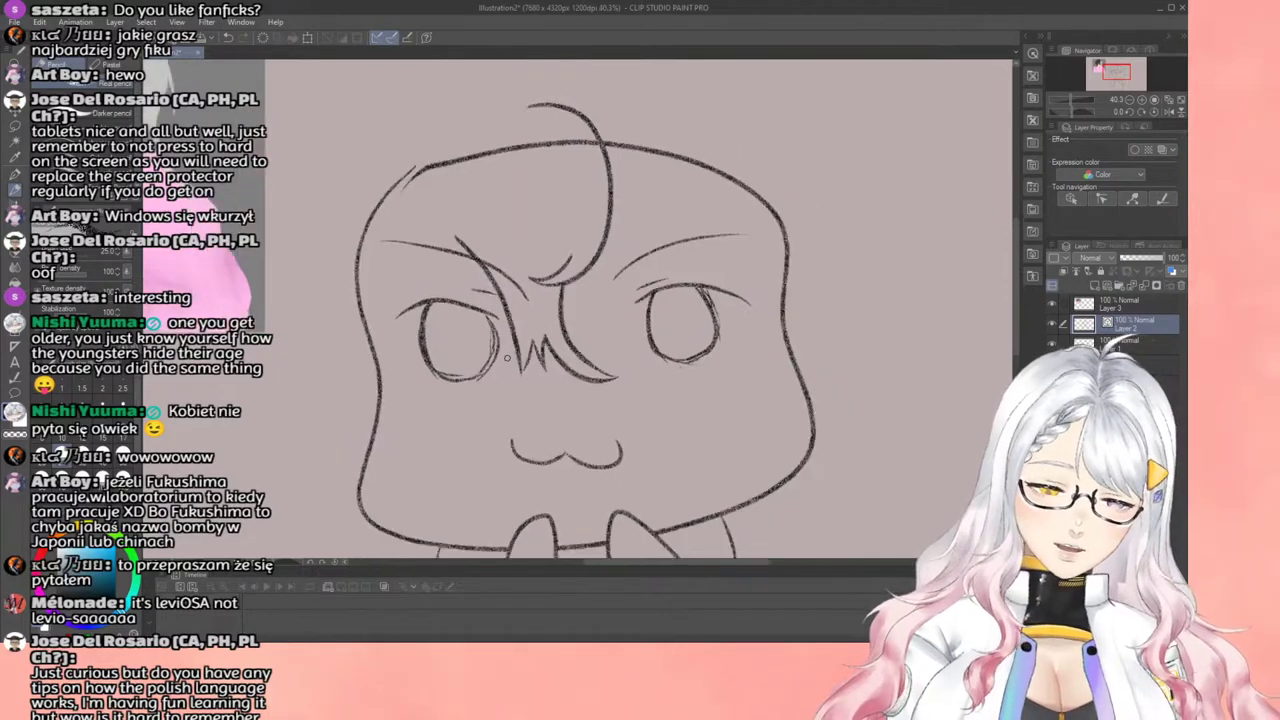
{"action": "scroll", "coordinate": [409, 295], "scroll_direction": "down", "scroll_amount": 1}
{"action": "scroll", "coordinate": [409, 295], "scroll_direction": "up", "scroll_amount": 1}
{"action": "scroll", "coordinate": [409, 295], "scroll_direction": "down", "scroll_amount": 1}
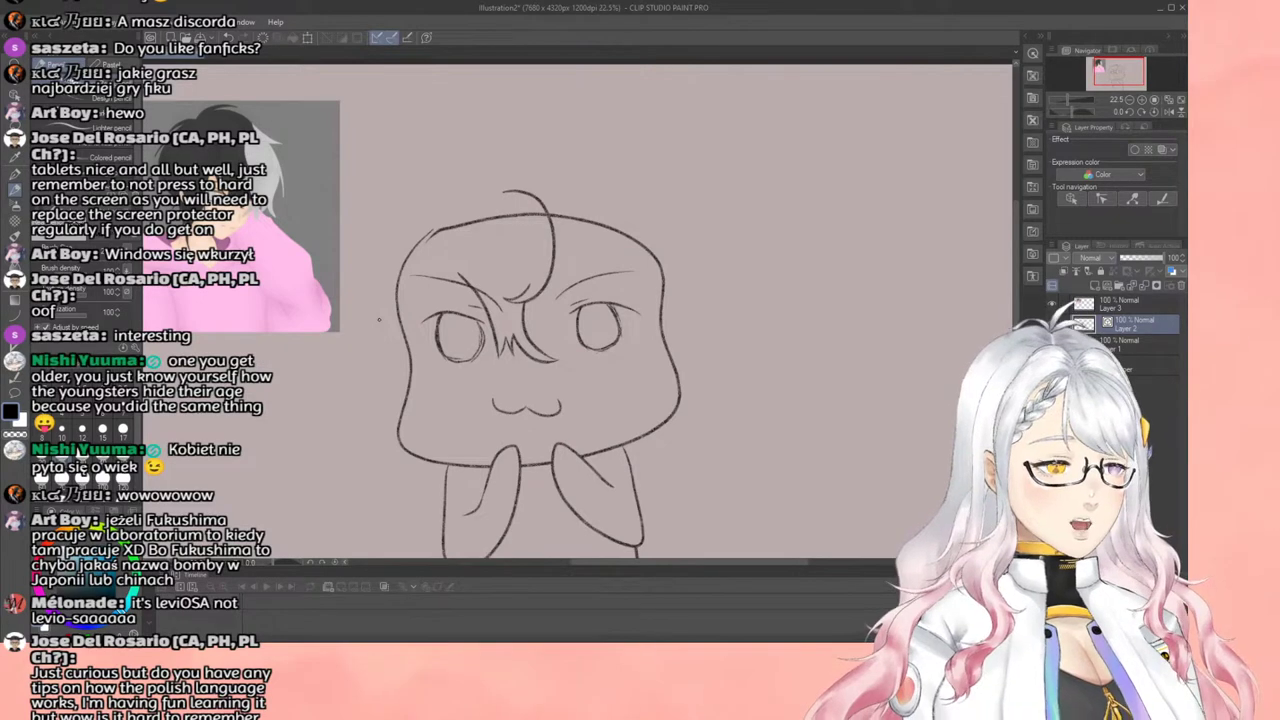
Step: Handwrite the Polish letter examples "sz", "si" and "ś" on the empty canvas to the right of the character's head
{"action": "scroll", "coordinate": [378, 320], "scroll_direction": "down", "scroll_amount": 2}
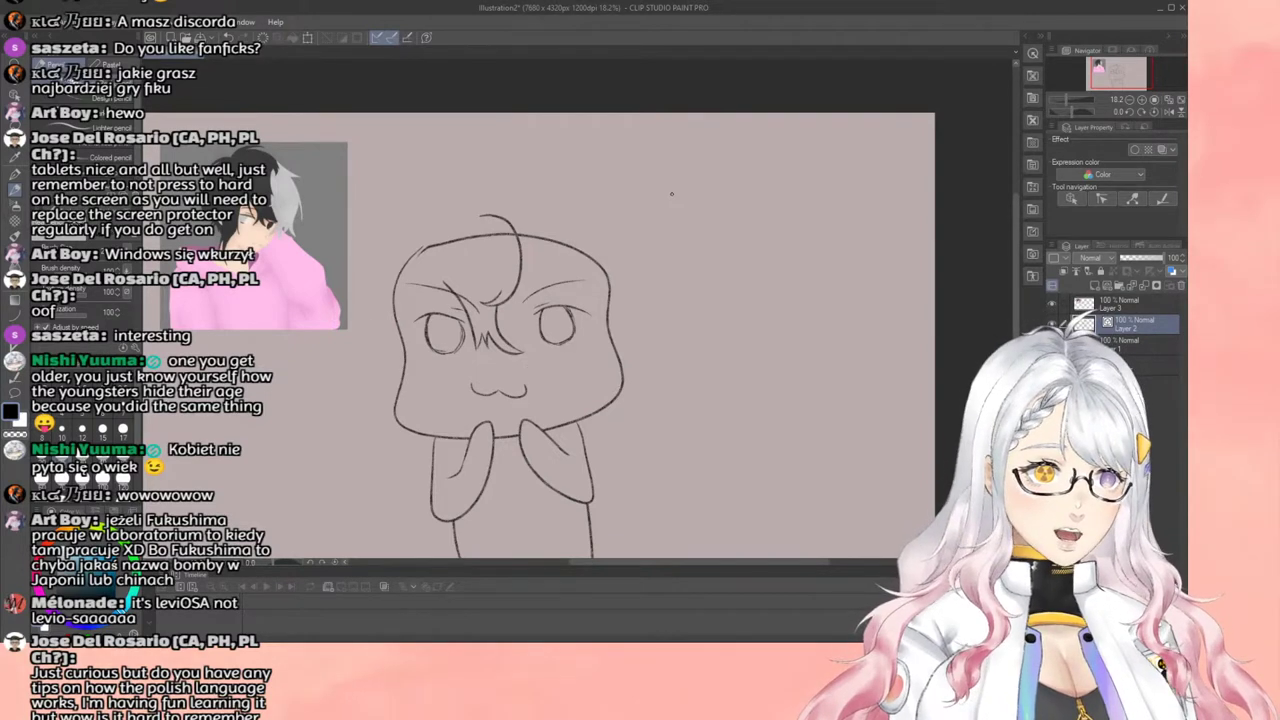
{"action": "left_click_drag", "start_coordinate": [670, 191], "coordinate": [668, 213]}
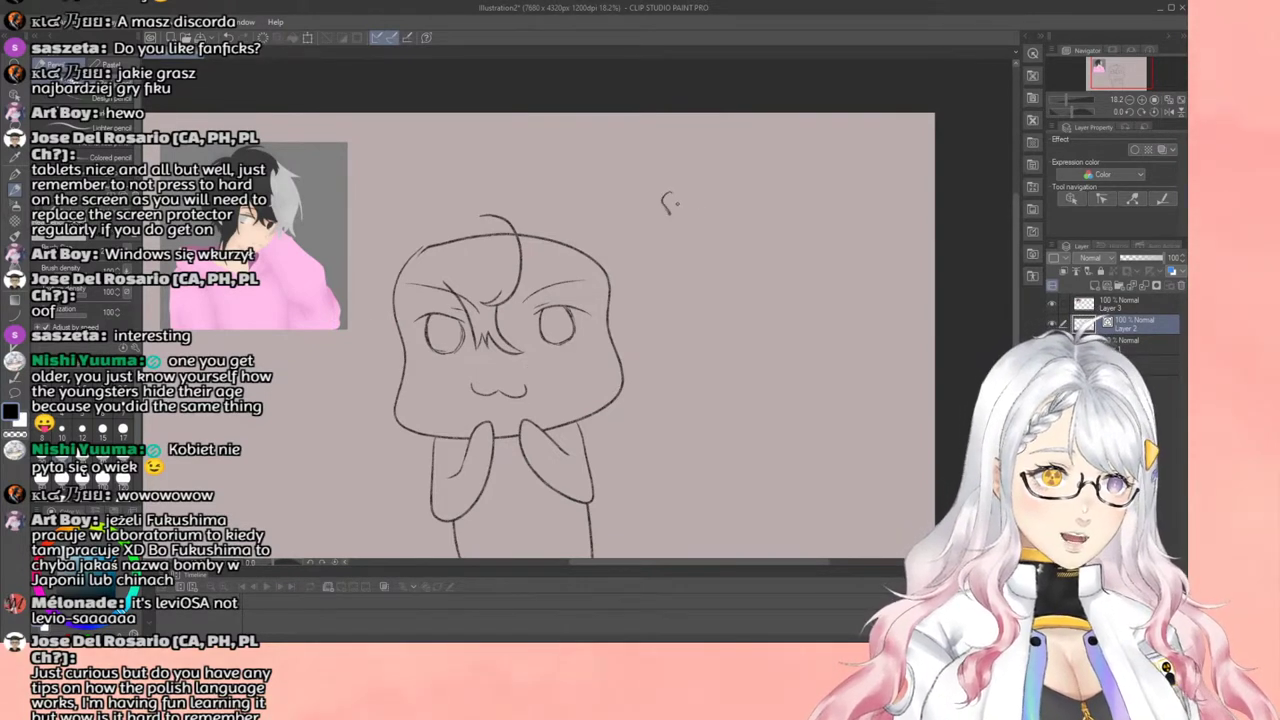
{"action": "key", "text": "ctrl+z"}
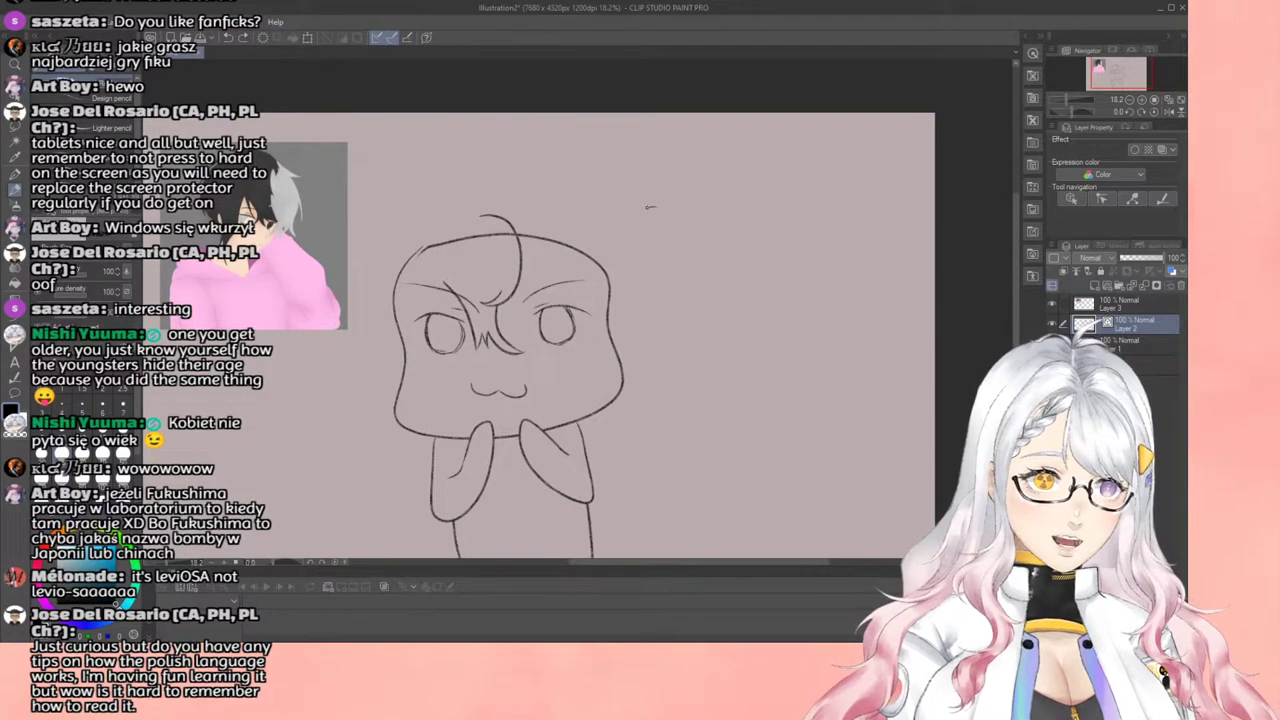
{"action": "mouse_move", "coordinate": [650, 207]}
{"action": "left_mouse_down"}
{"action": "mouse_move", "coordinate": [662, 228]}
{"action": "mouse_move", "coordinate": [632, 240]}
{"action": "mouse_move", "coordinate": [700, 238]}
{"action": "left_mouse_up"}
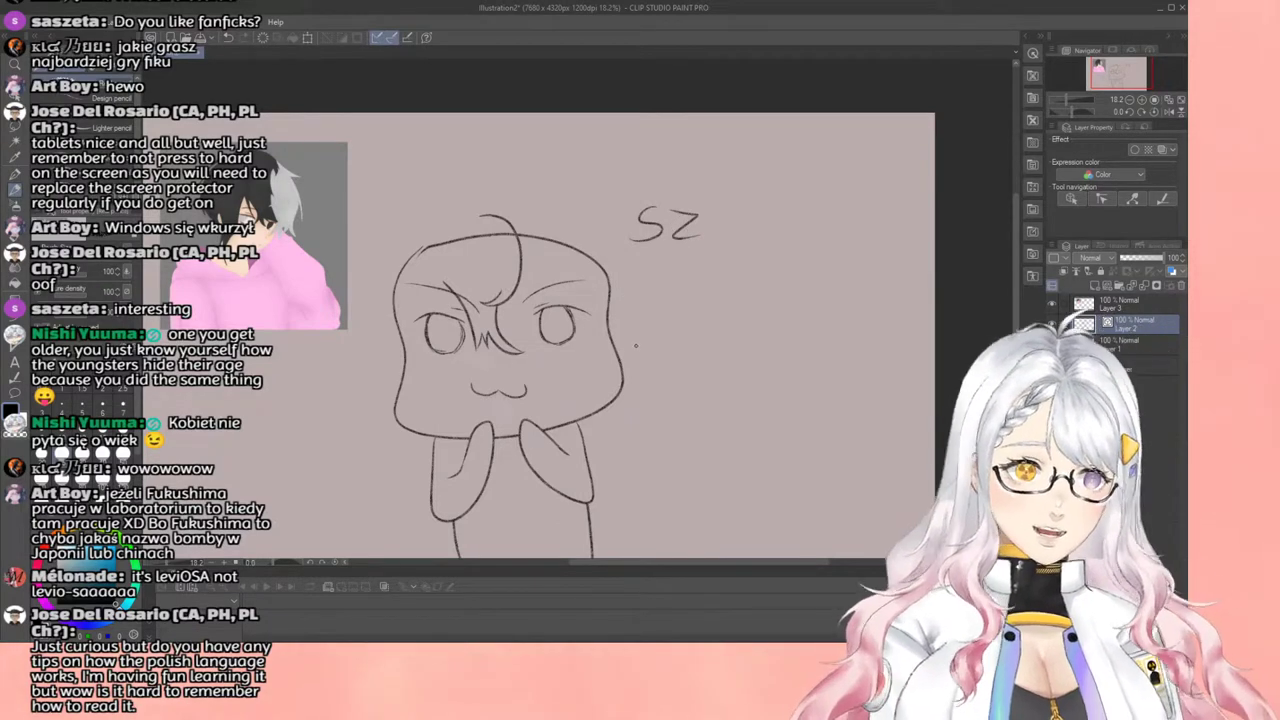
{"action": "mouse_move", "coordinate": [758, 211]}
{"action": "left_mouse_down"}
{"action": "mouse_move", "coordinate": [745, 234]}
{"action": "mouse_move", "coordinate": [840, 232]}
{"action": "mouse_move", "coordinate": [836, 243]}
{"action": "left_mouse_up"}
{"action": "left_click", "coordinate": [775, 193]}
{"action": "left_click_drag", "start_coordinate": [857, 189], "coordinate": [851, 205]}
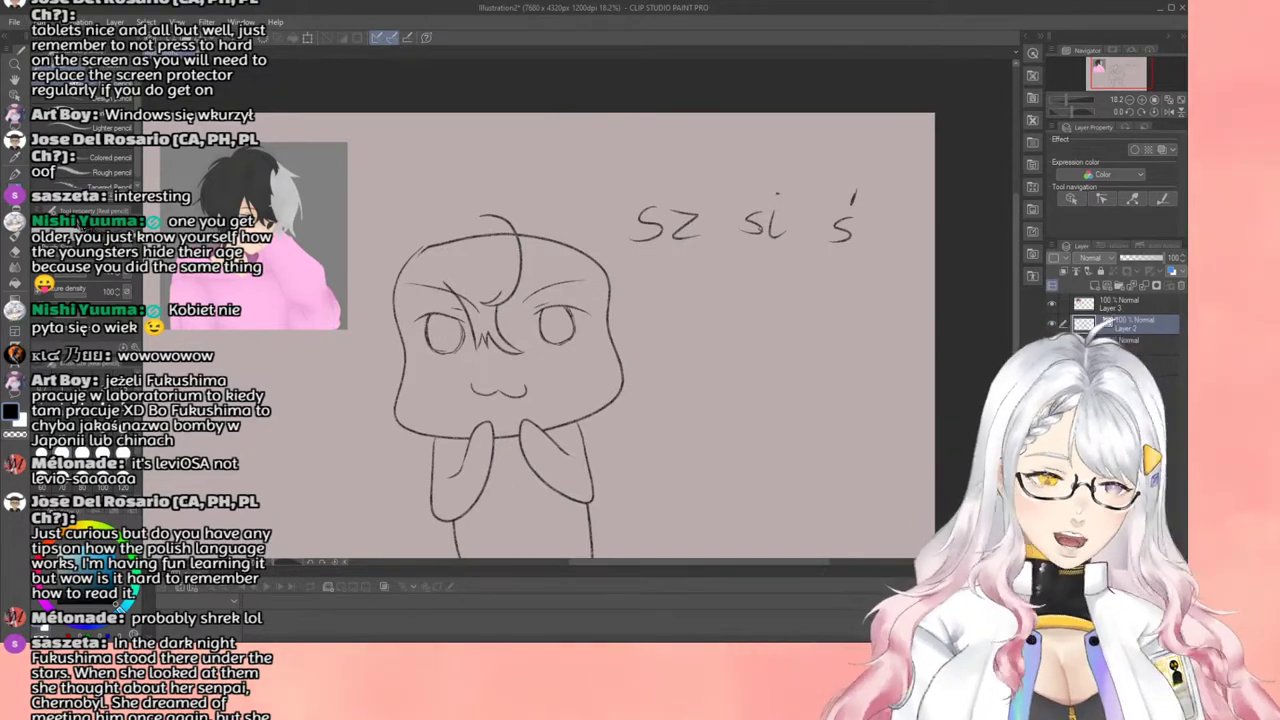
Step: Undo all the handwritten letters beside the character
{"action": "key", "text": "ctrl+z"}
{"action": "key", "text": "ctrl+z"}
{"action": "key", "text": "ctrl+z"}
{"action": "key", "text": "ctrl+z"}
{"action": "key", "text": "ctrl+z"}
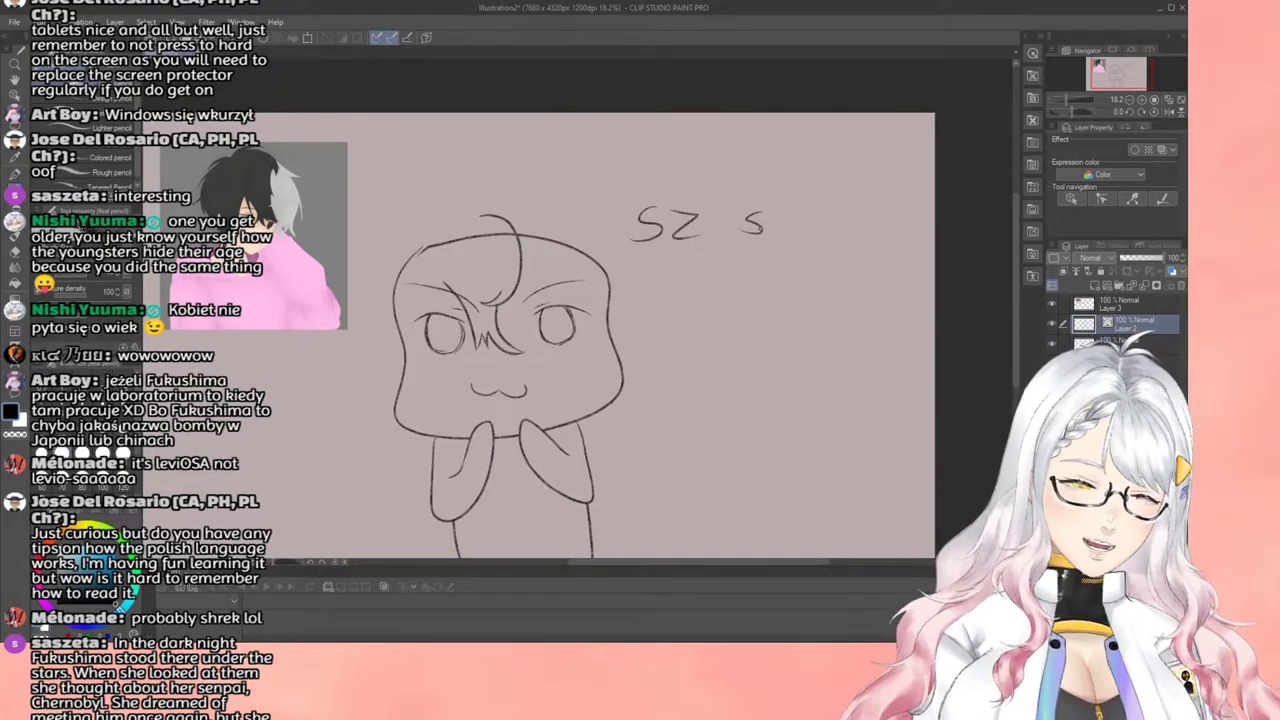
{"action": "key", "text": "ctrl+z"}
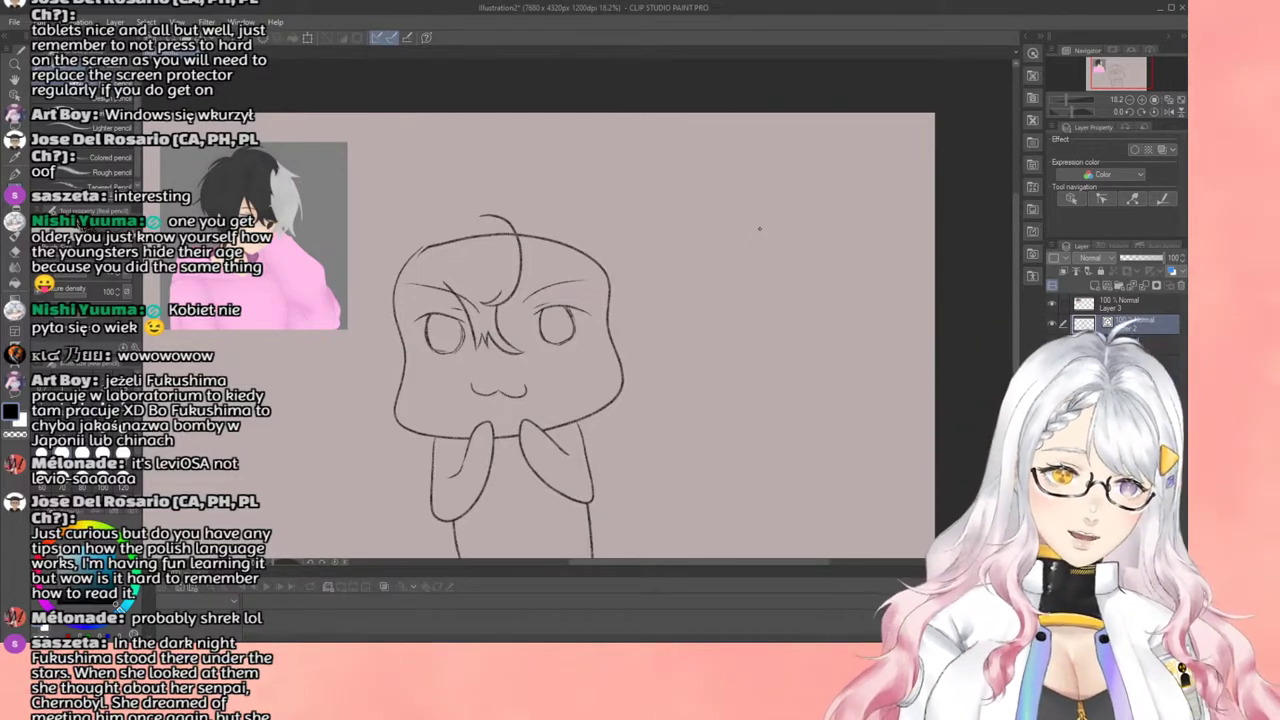
Step: Draw a long side strand from the left bang's top over the left eye and down the face's left edge to just below the head
{"action": "scroll", "coordinate": [600, 296], "scroll_direction": "down", "scroll_amount": 4}
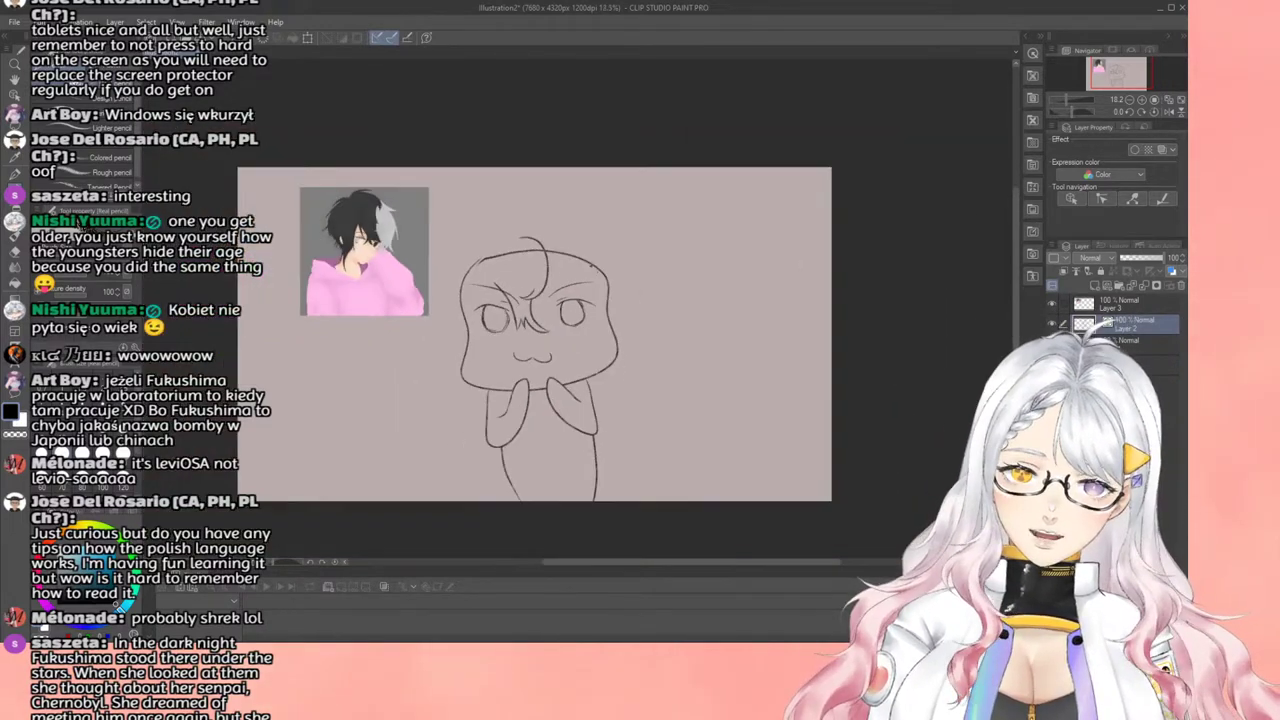
{"action": "scroll", "coordinate": [574, 318], "scroll_direction": "up", "scroll_amount": 5}
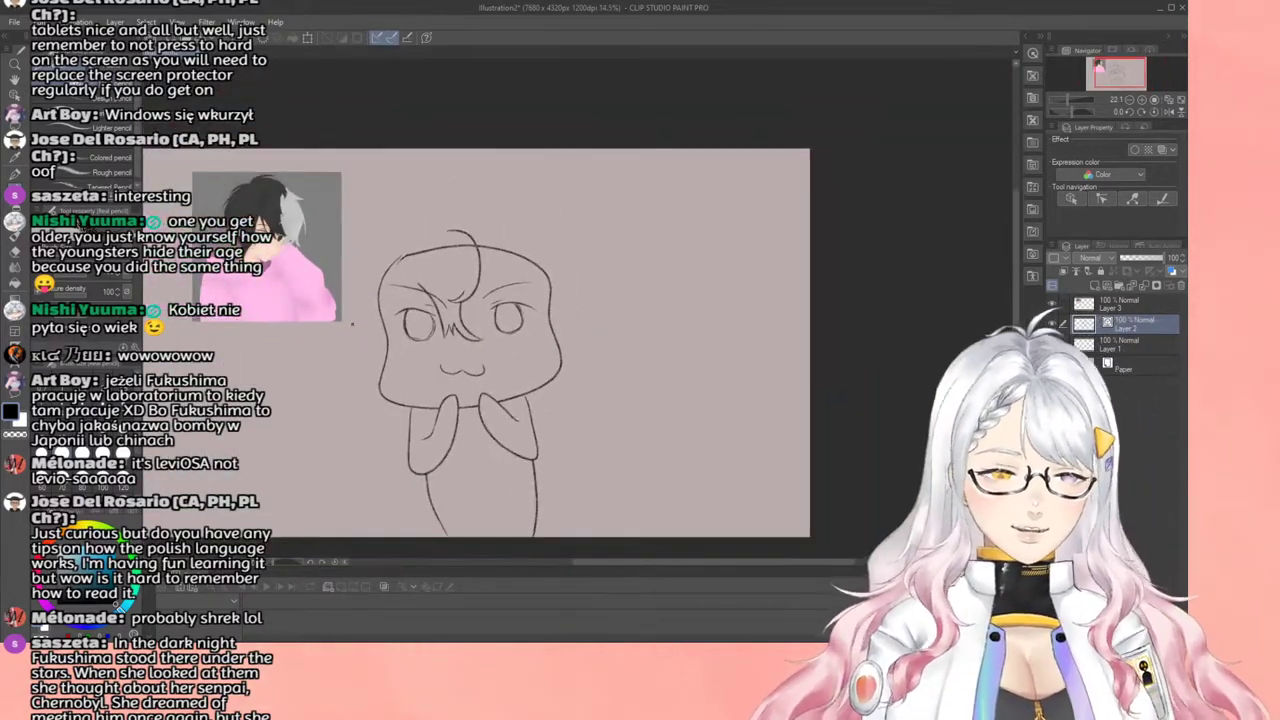
{"action": "scroll", "coordinate": [428, 318], "scroll_direction": "up", "scroll_amount": 1}
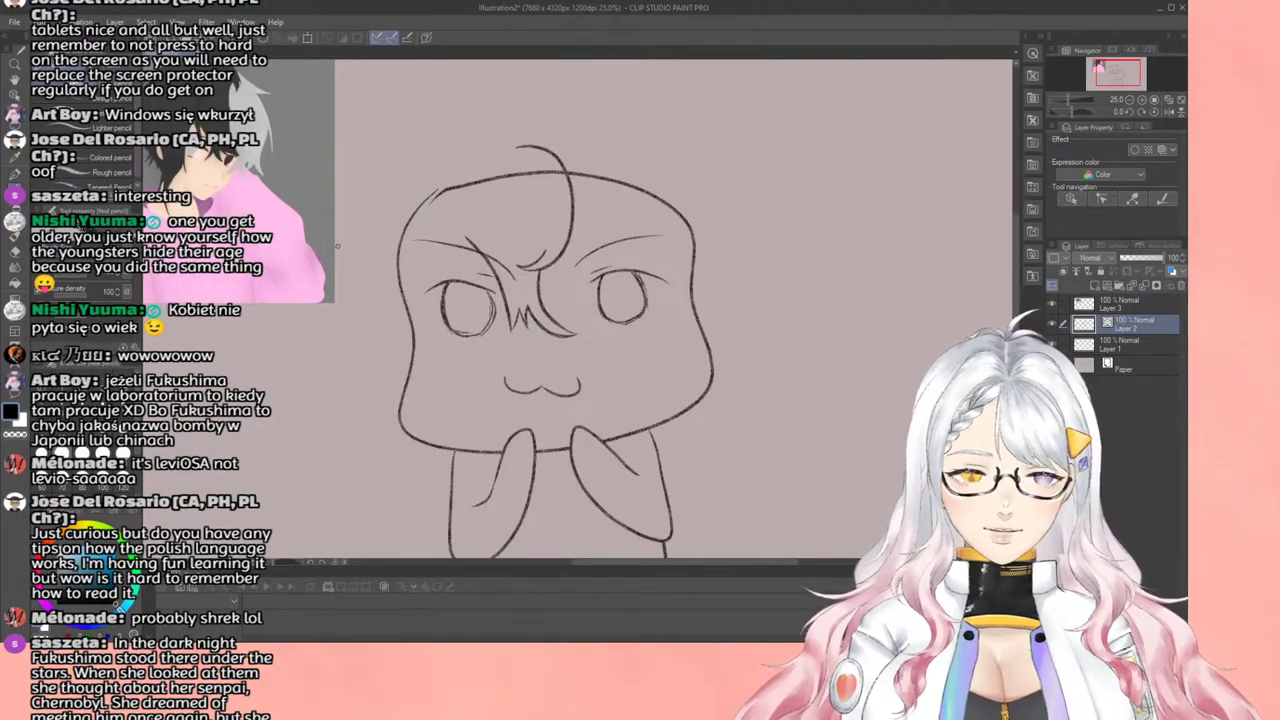
{"action": "mouse_move", "coordinate": [466, 237]}
{"action": "left_mouse_down"}
{"action": "mouse_move", "coordinate": [418, 283]}
{"action": "mouse_move", "coordinate": [401, 452]}
{"action": "left_mouse_up"}
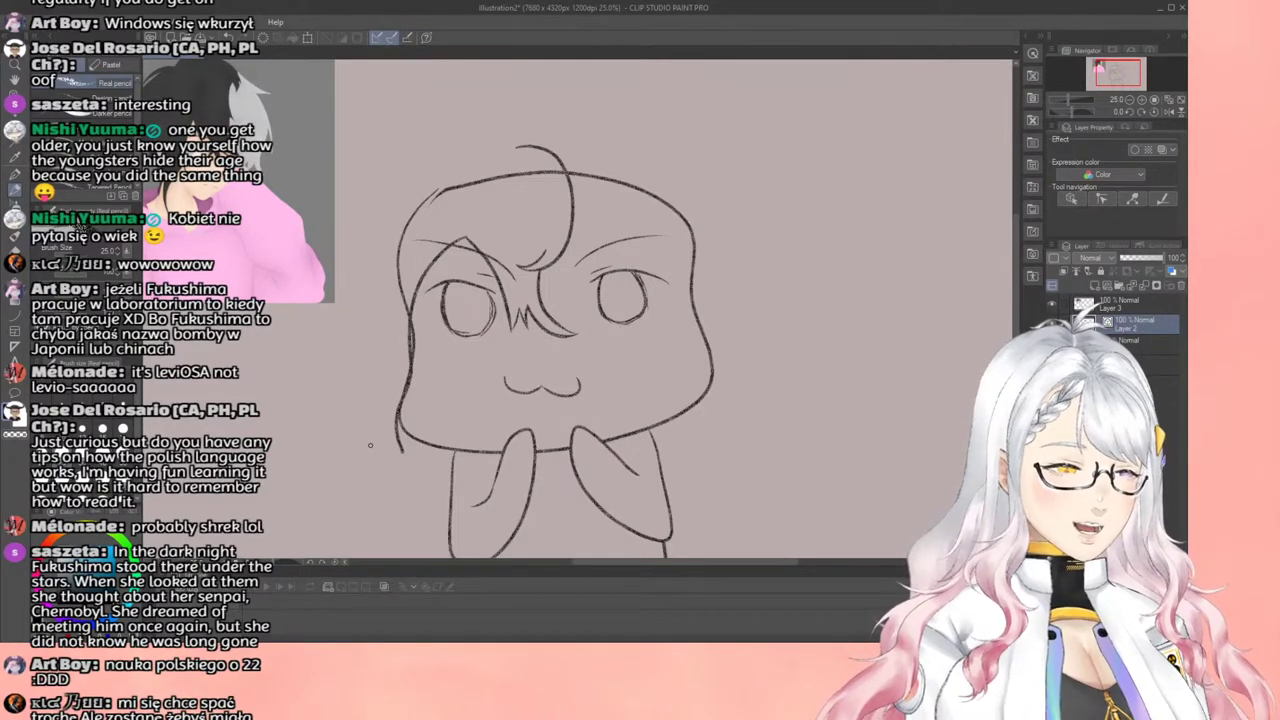
{"action": "scroll", "coordinate": [370, 445], "scroll_direction": "down", "scroll_amount": 1}
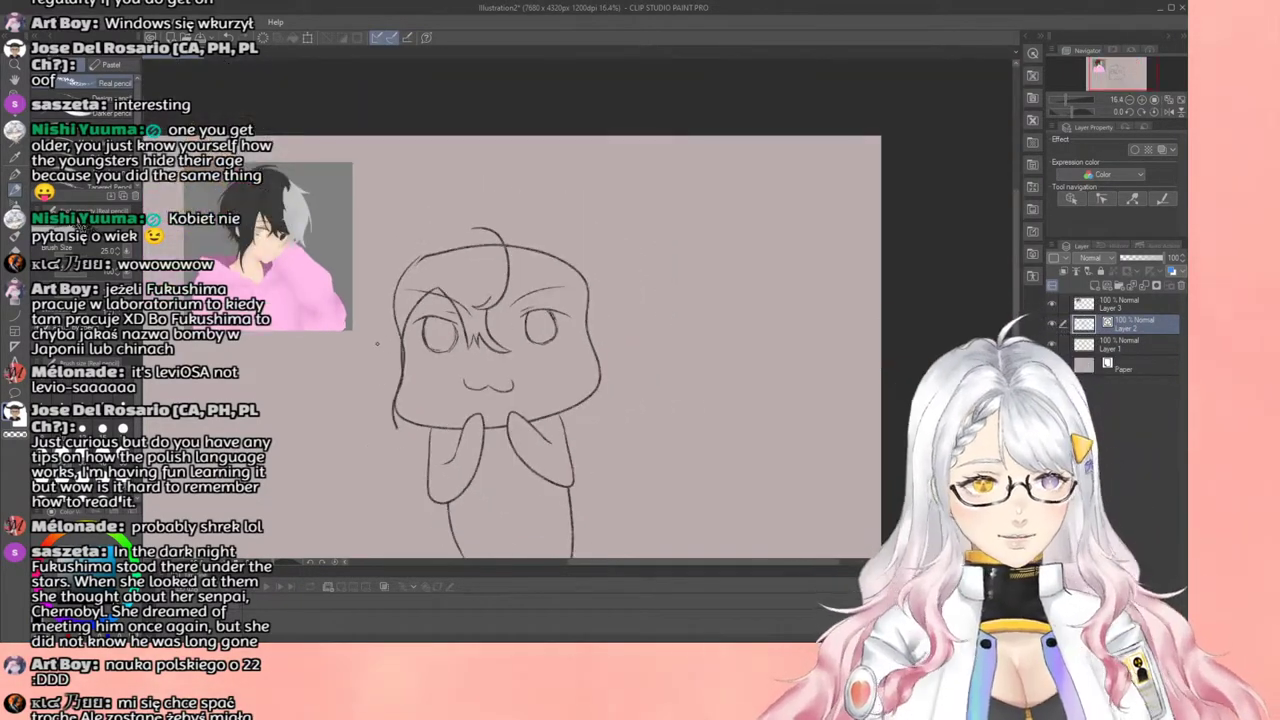
{"action": "scroll", "coordinate": [375, 349], "scroll_direction": "down", "scroll_amount": 1}
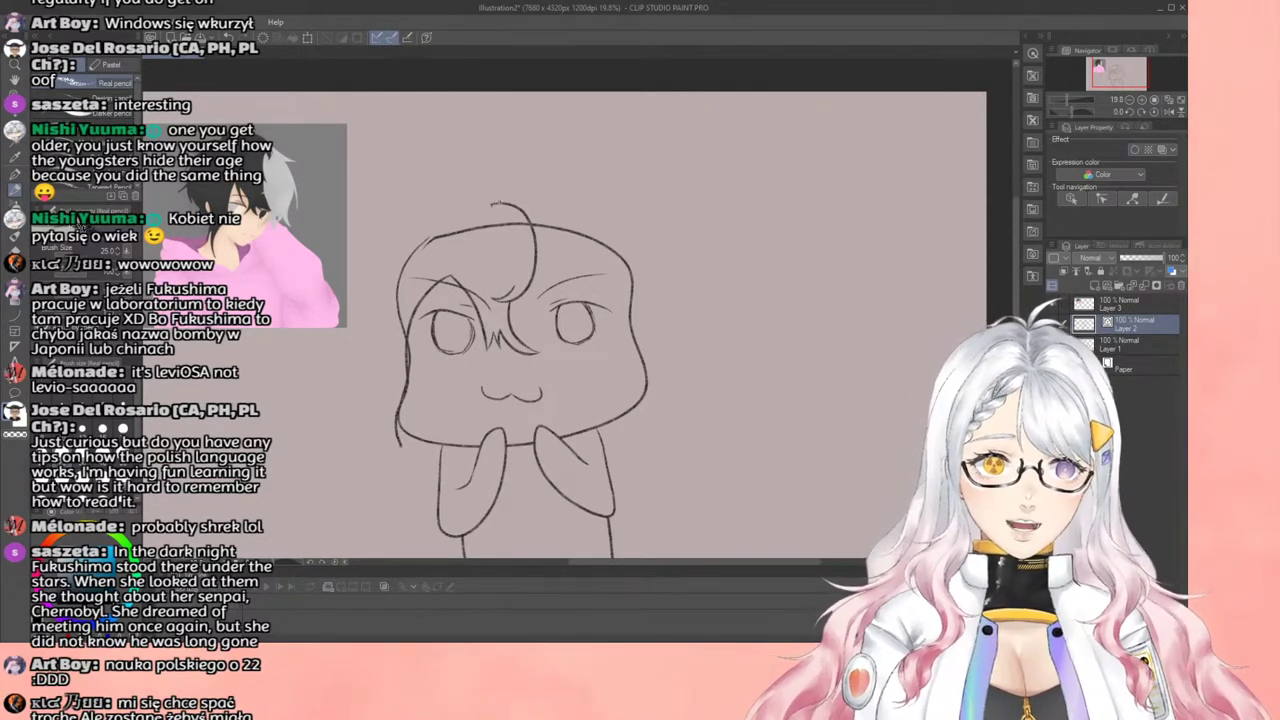
Step: Draw the hair's outer curve from the top tuft over the head's right side to a flicked tip, redoing the first attempt
{"action": "scroll", "coordinate": [479, 143], "scroll_direction": "down", "scroll_amount": 2}
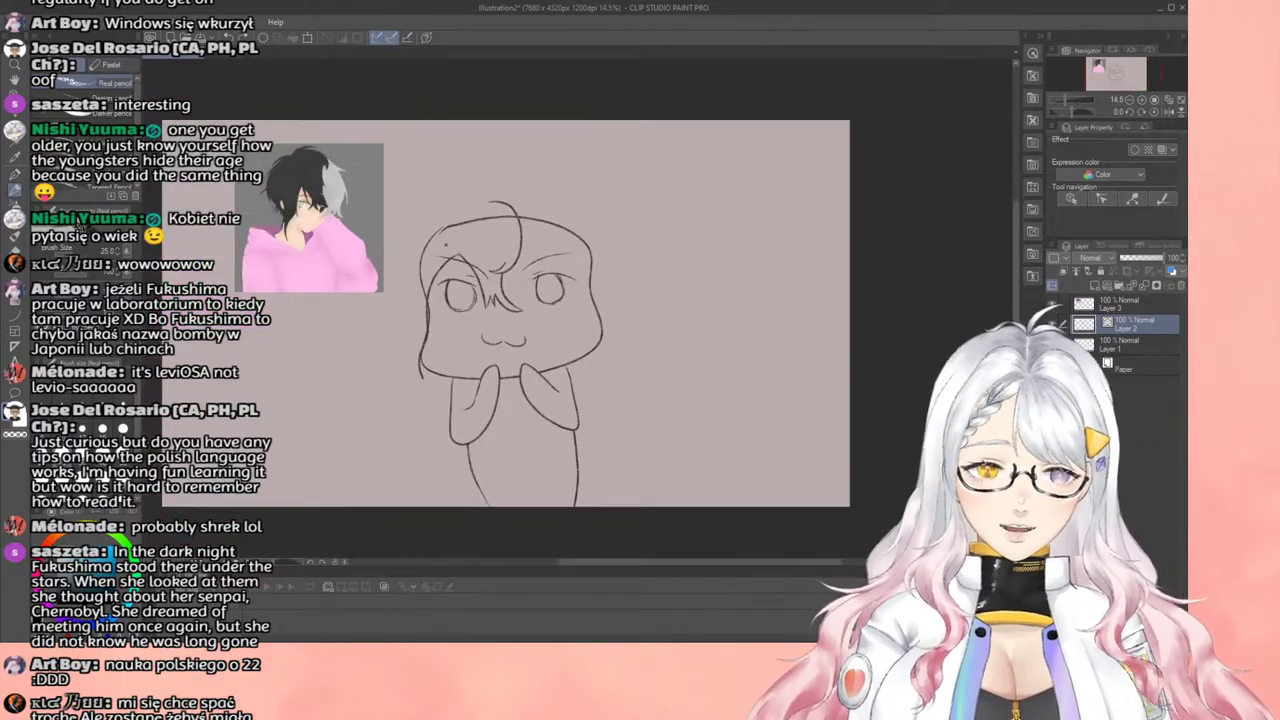
{"action": "scroll", "coordinate": [403, 281], "scroll_direction": "up", "scroll_amount": 4}
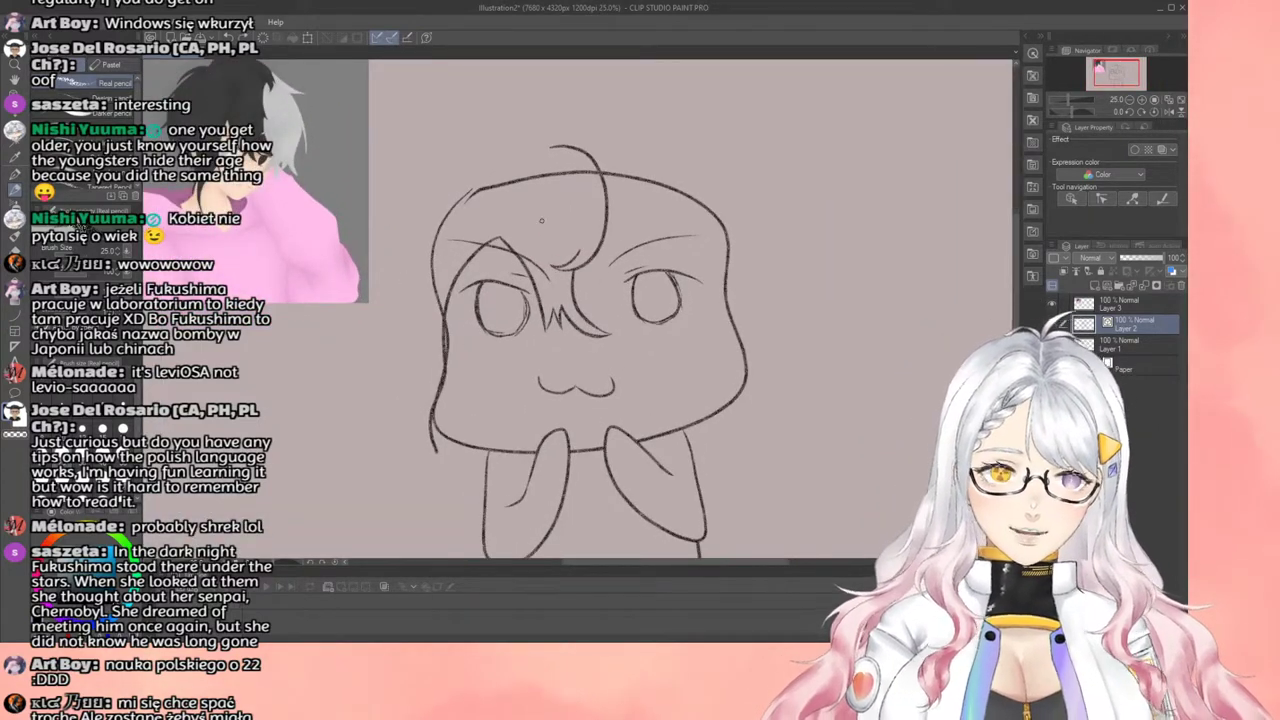
{"action": "scroll", "coordinate": [648, 147], "scroll_direction": "down", "scroll_amount": 2}
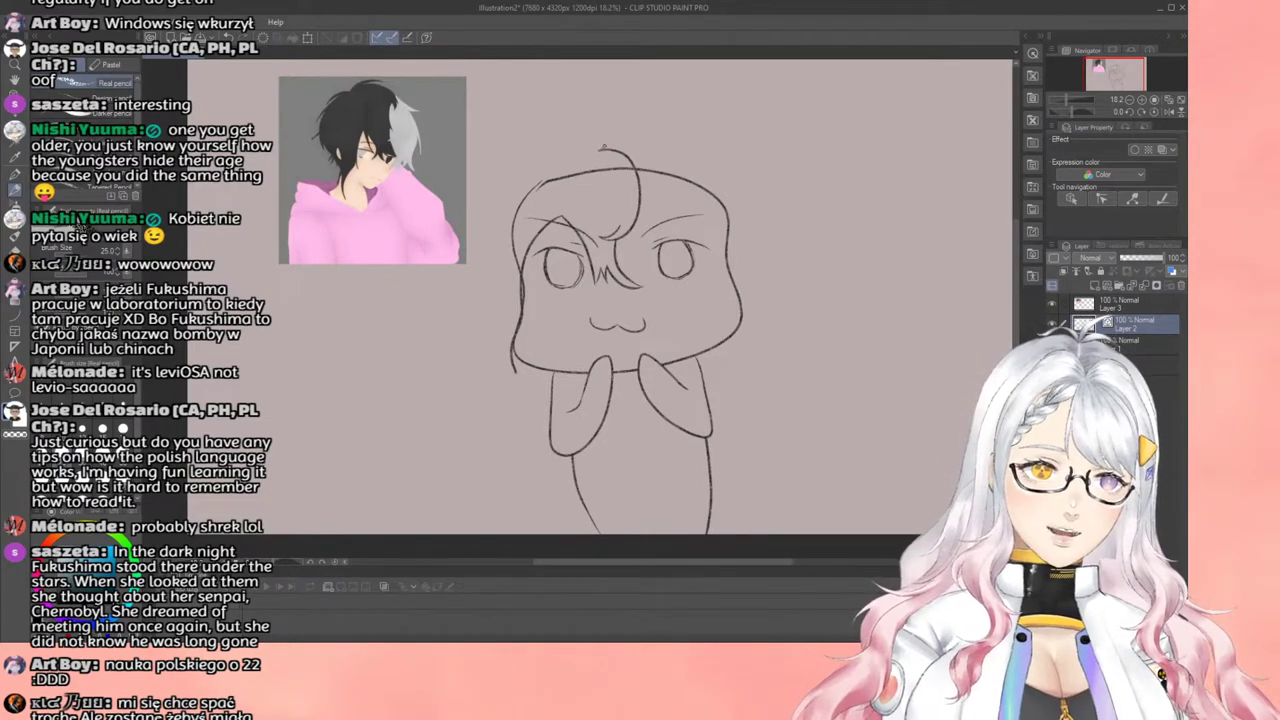
{"action": "mouse_move", "coordinate": [603, 148]}
{"action": "left_mouse_down"}
{"action": "mouse_move", "coordinate": [632, 140]}
{"action": "mouse_move", "coordinate": [652, 156]}
{"action": "mouse_move", "coordinate": [632, 127]}
{"action": "mouse_move", "coordinate": [600, 142]}
{"action": "left_mouse_up"}
{"action": "key", "text": "ctrl+z"}
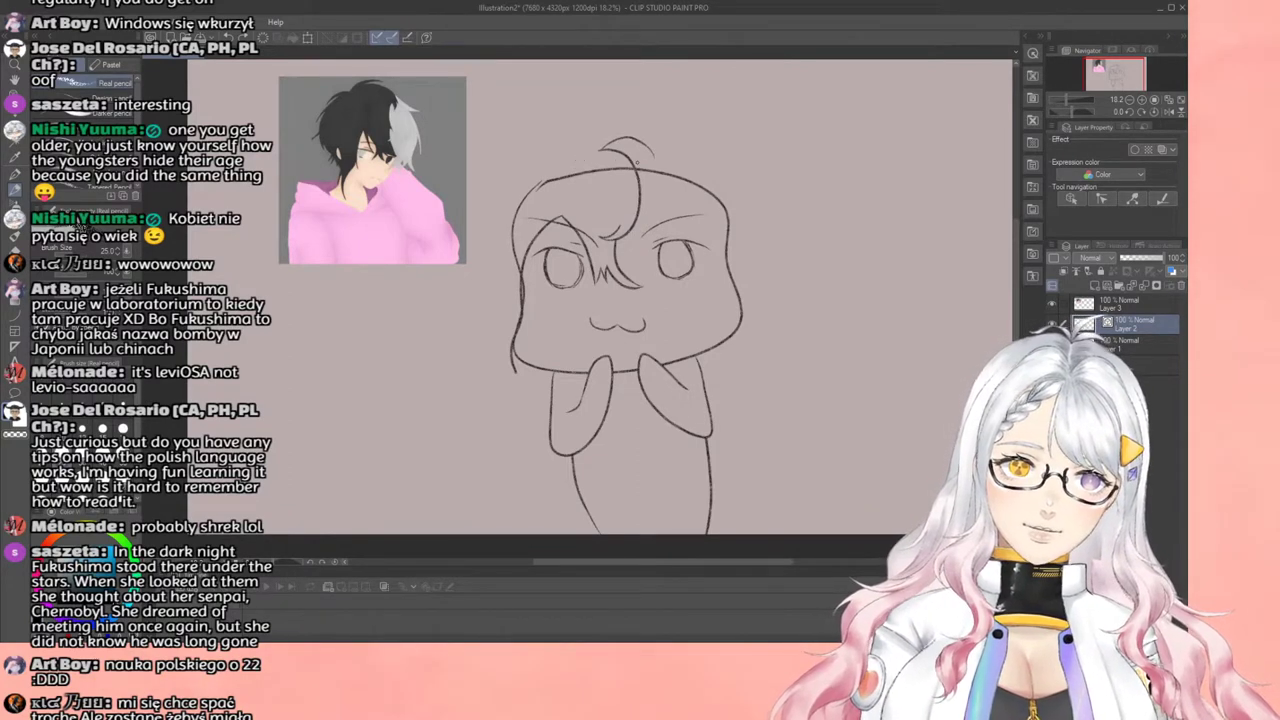
{"action": "key", "text": "ctrl+z"}
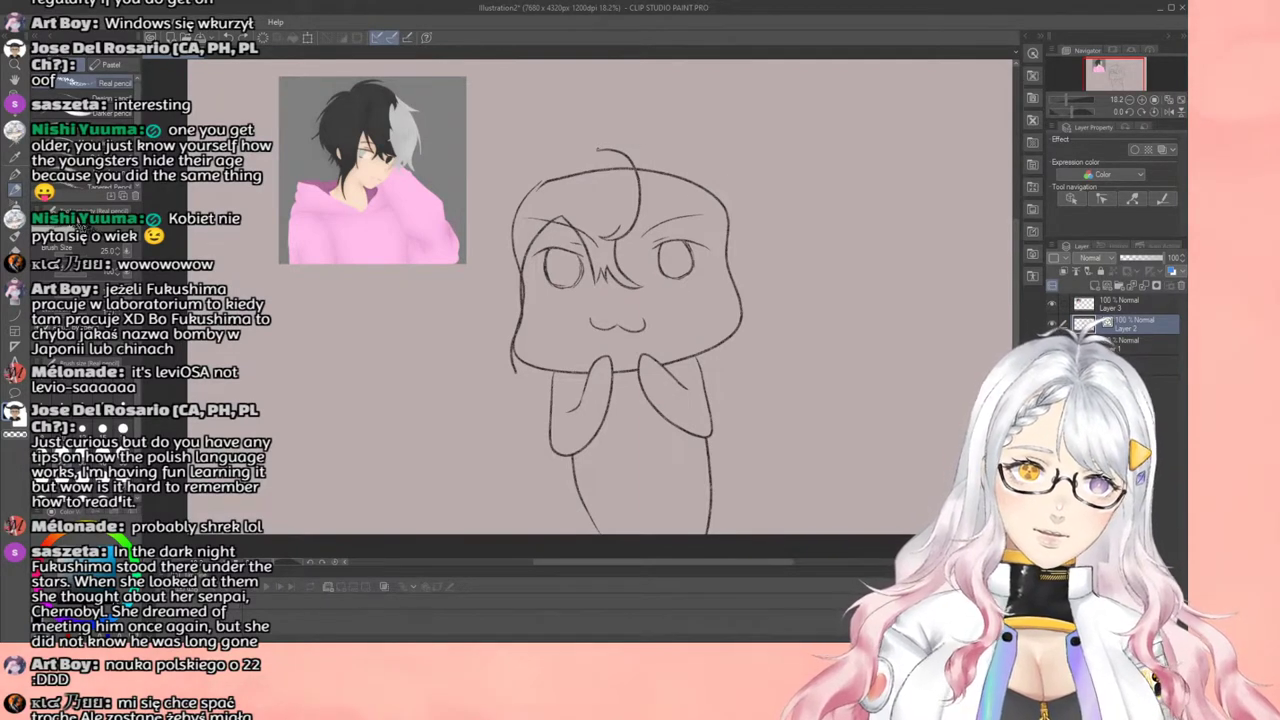
{"action": "mouse_move", "coordinate": [602, 148]}
{"action": "left_mouse_down"}
{"action": "mouse_move", "coordinate": [679, 147]}
{"action": "mouse_move", "coordinate": [720, 178]}
{"action": "mouse_move", "coordinate": [760, 178]}
{"action": "mouse_move", "coordinate": [742, 200]}
{"action": "left_mouse_up"}
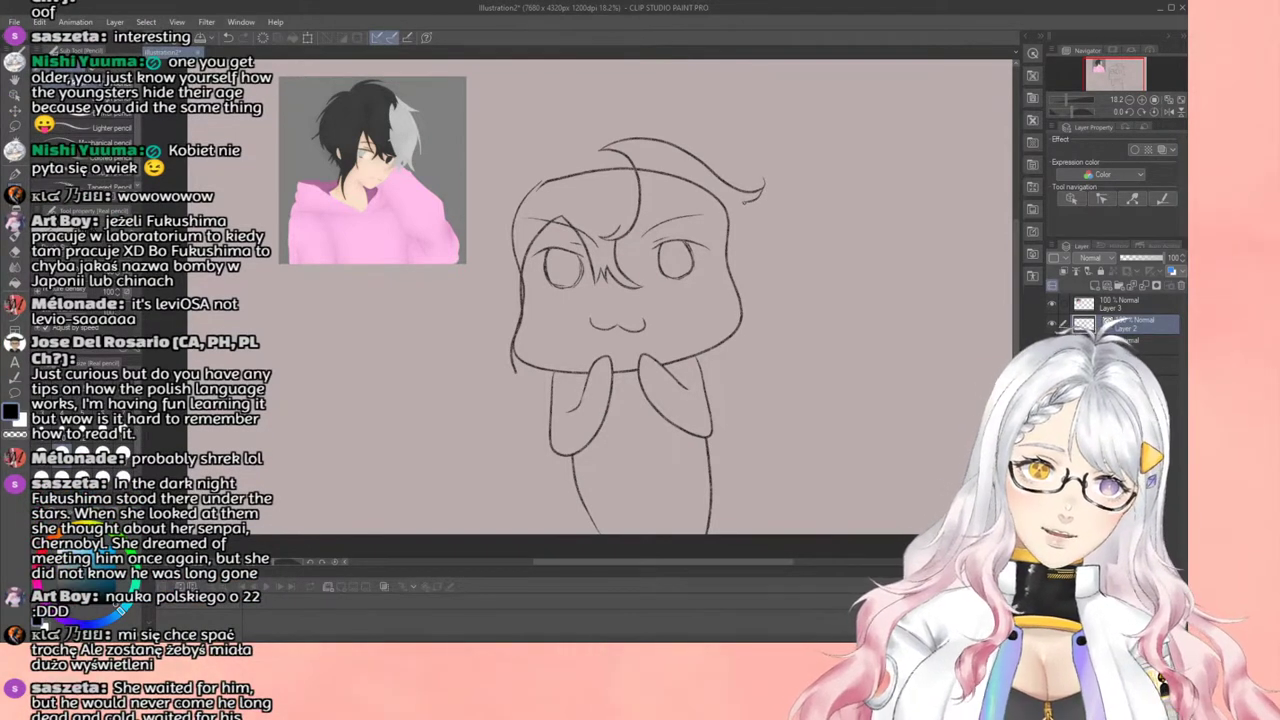
Step: Draw a pointed side strand from the flicked tip down past the right side of the head, undoing the extra stroke at its end
{"action": "left_click_drag", "start_coordinate": [744, 201], "coordinate": [757, 290]}
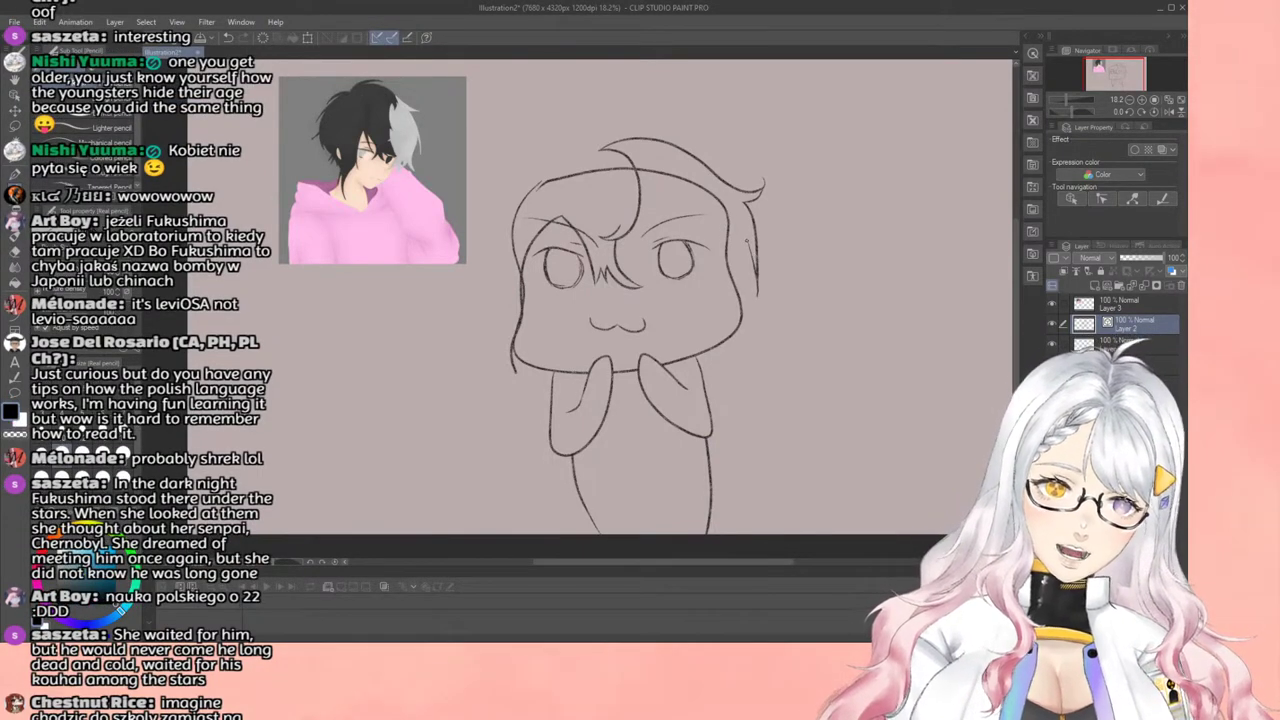
{"action": "left_click_drag", "start_coordinate": [746, 248], "coordinate": [778, 334]}
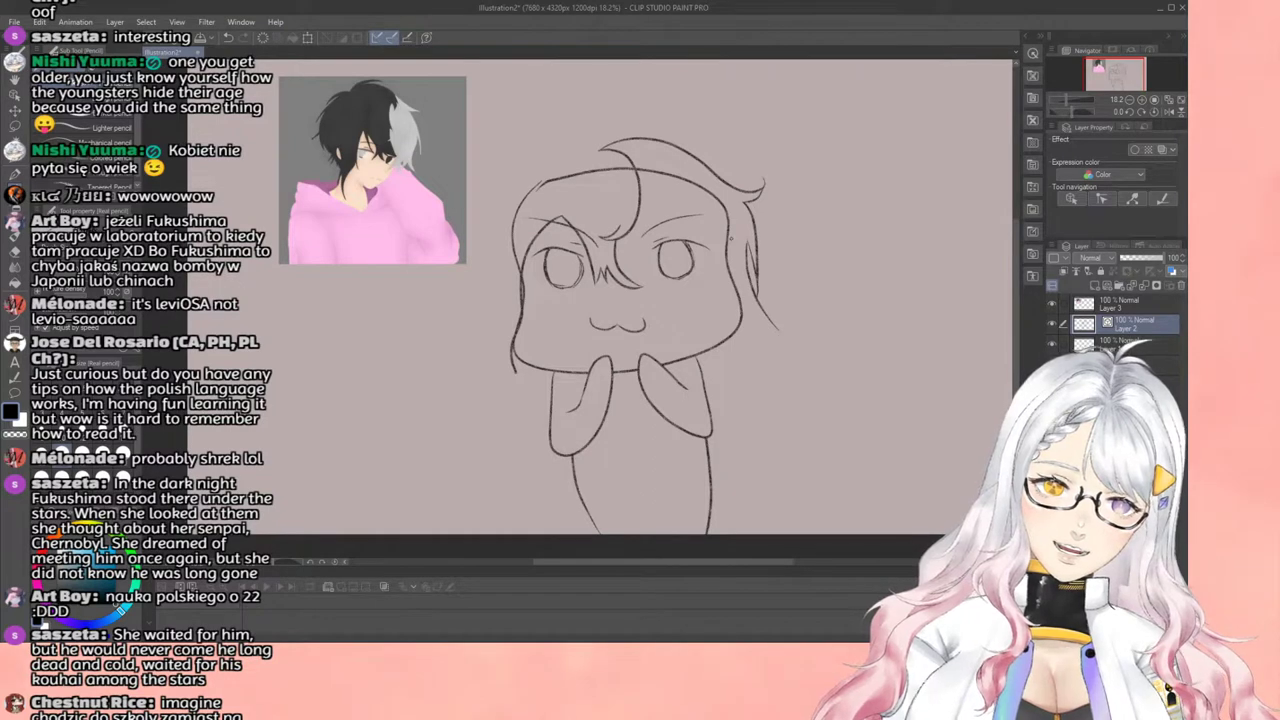
{"action": "key", "text": "ctrl+z"}
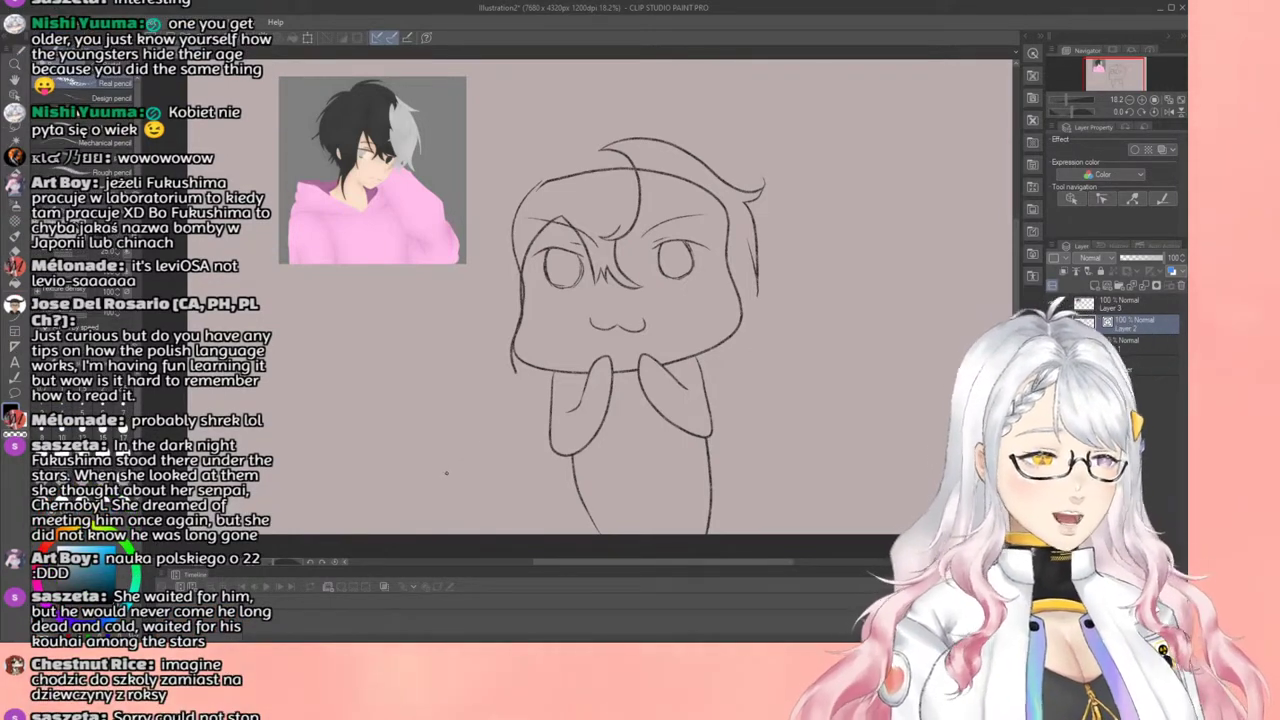
{"action": "scroll", "coordinate": [578, 243], "scroll_direction": "down", "scroll_amount": 4}
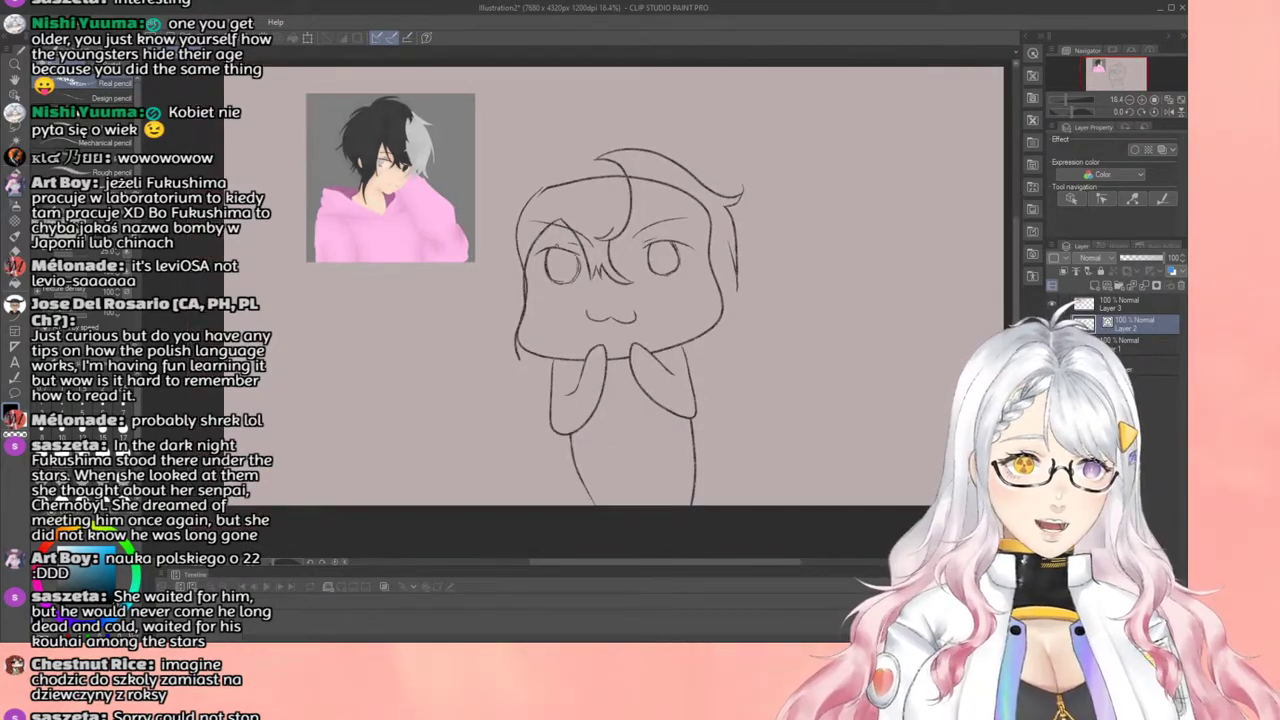
{"action": "scroll", "coordinate": [686, 297], "scroll_direction": "up", "scroll_amount": 1}
{"action": "scroll", "coordinate": [628, 263], "scroll_direction": "up", "scroll_amount": 2}
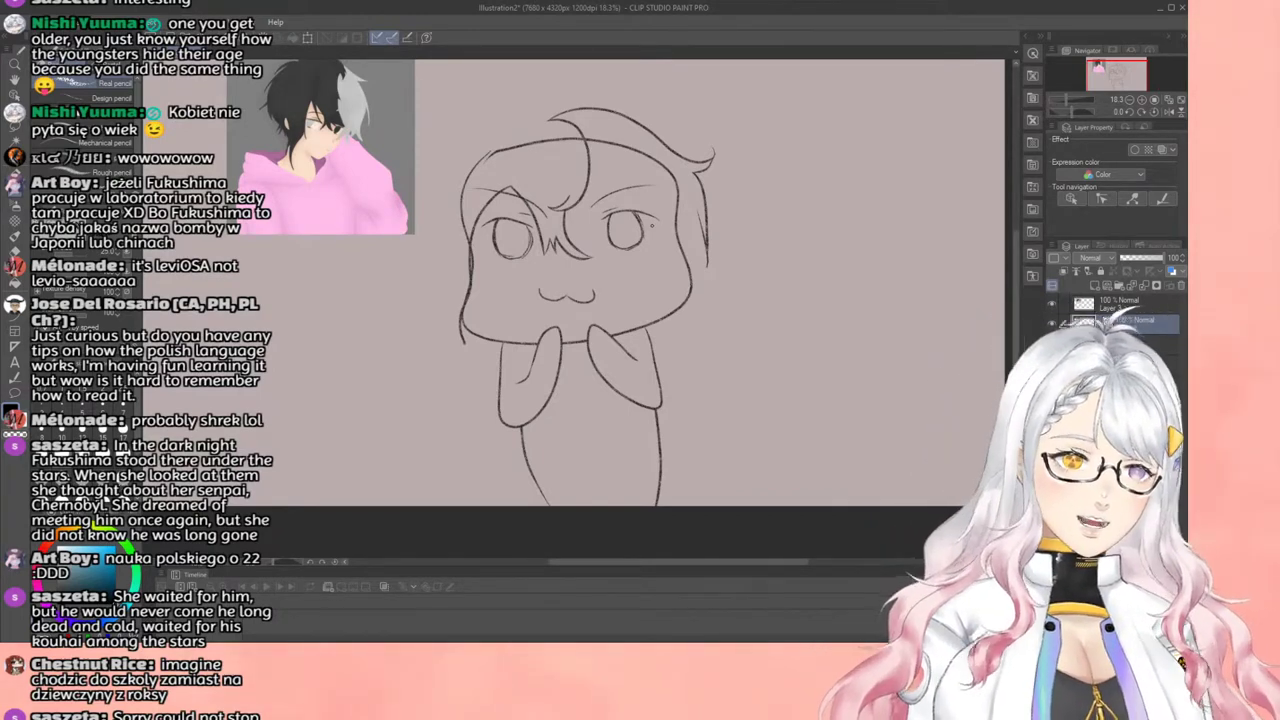
{"action": "scroll", "coordinate": [637, 138], "scroll_direction": "down", "scroll_amount": 1}
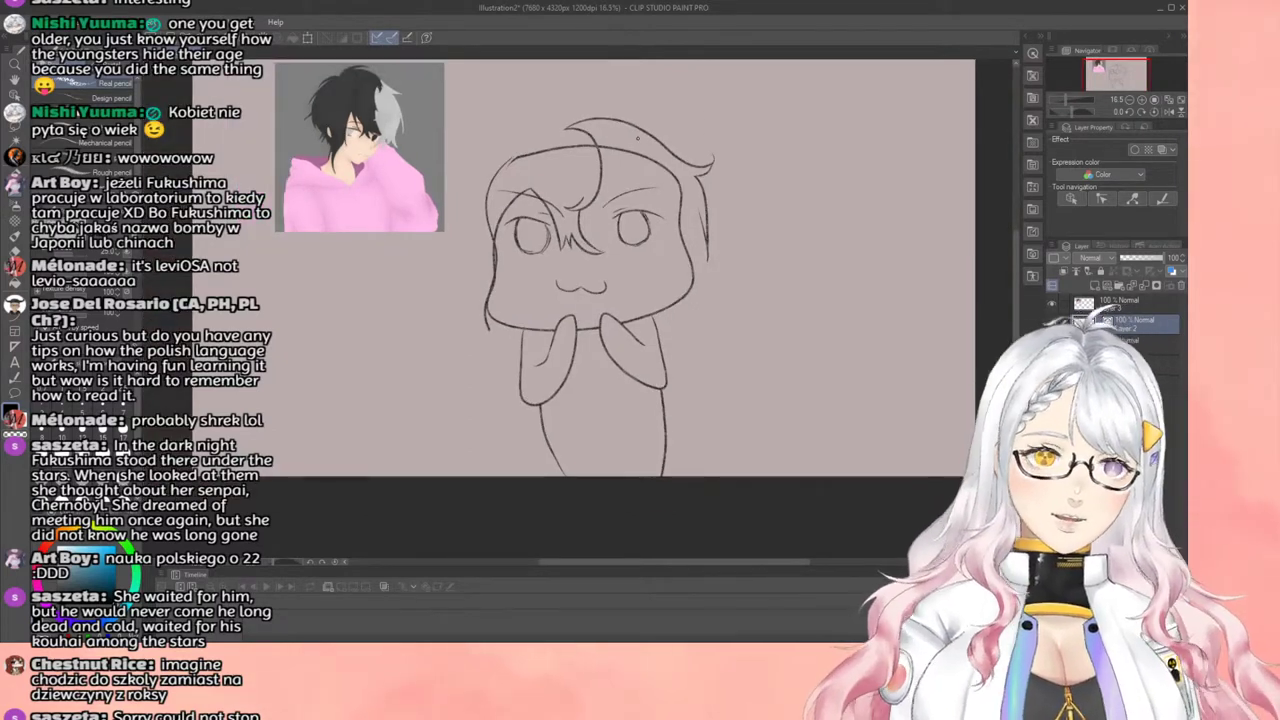
{"action": "scroll", "coordinate": [637, 138], "scroll_direction": "up", "scroll_amount": 1}
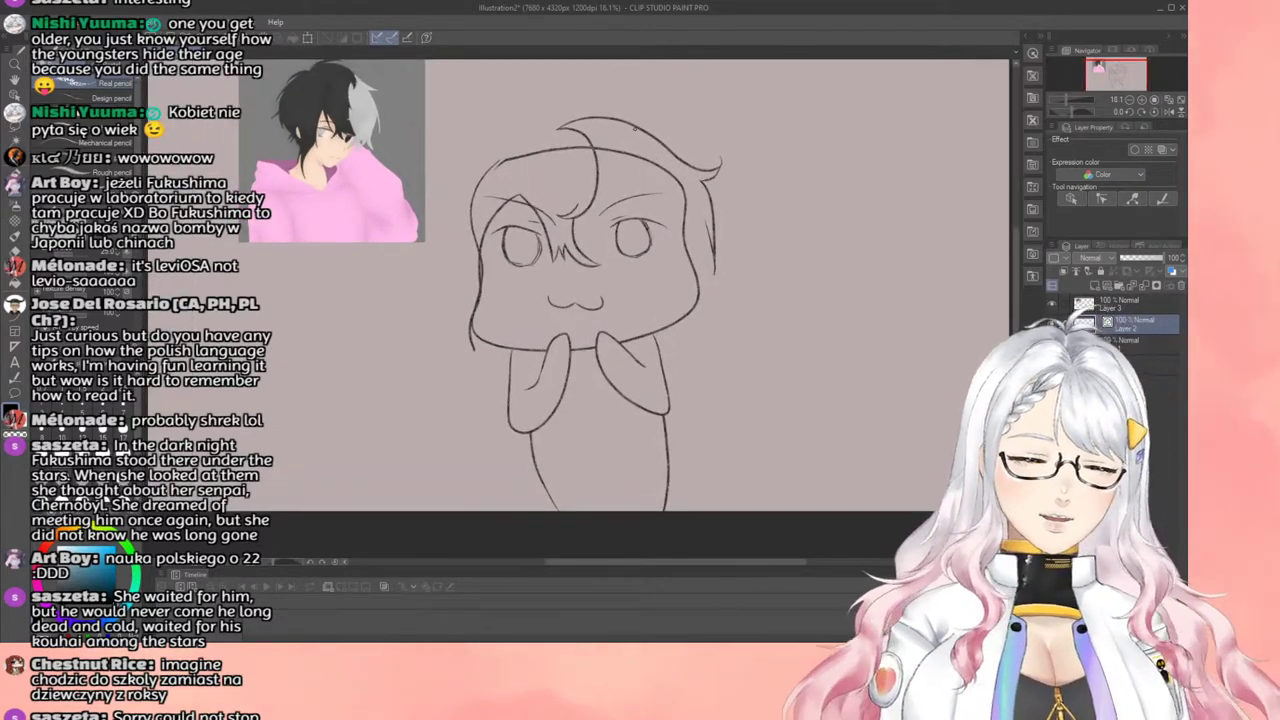
{"action": "left_click_drag", "start_coordinate": [621, 138], "coordinate": [606, 199]}
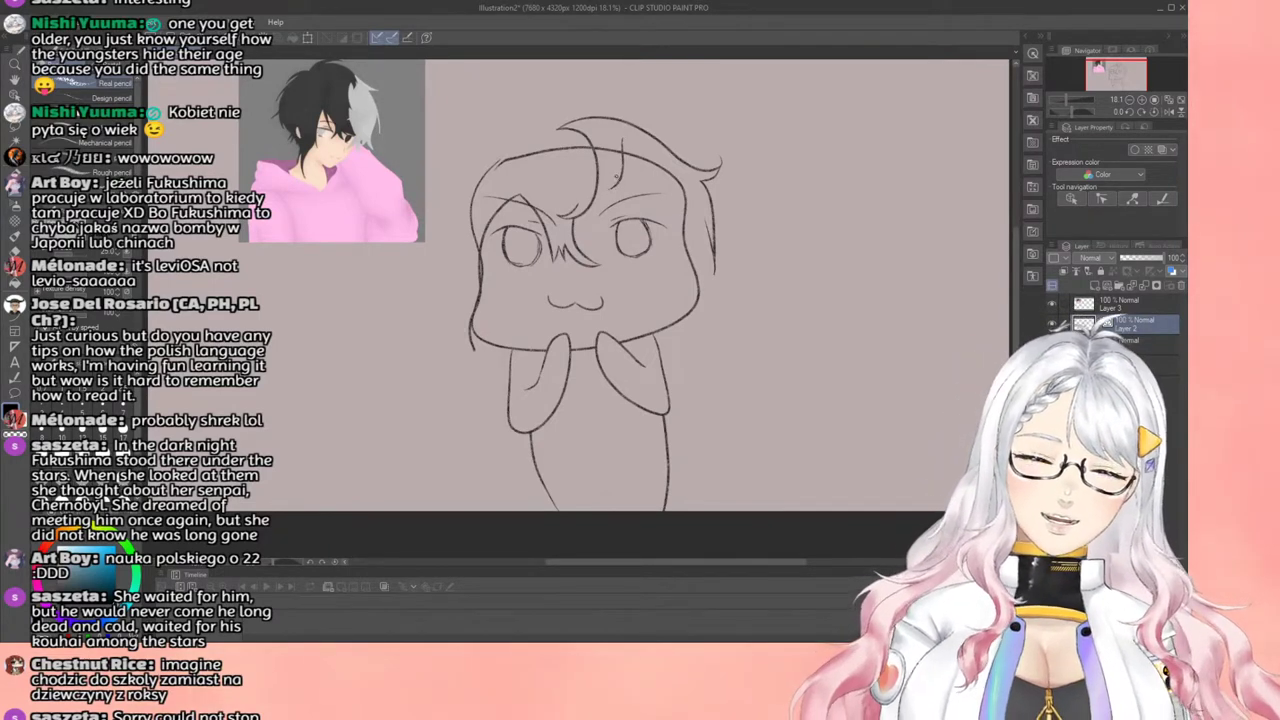
{"action": "key", "text": "ctrl+z"}
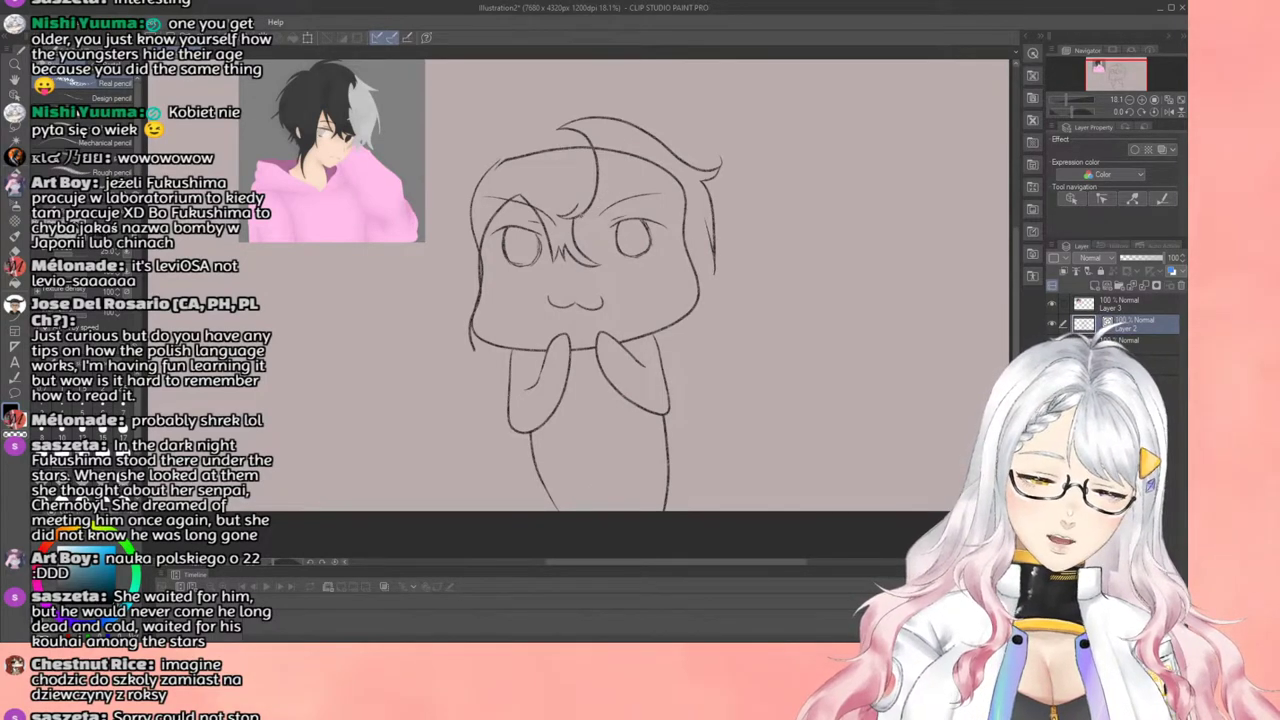
Step: Draw a curved strand from the middle bangs toward the right eye and a jagged point over the face's right edge
{"action": "mouse_move", "coordinate": [580, 216]}
{"action": "left_mouse_down"}
{"action": "mouse_move", "coordinate": [614, 247]}
{"action": "mouse_move", "coordinate": [580, 249]}
{"action": "left_mouse_up"}
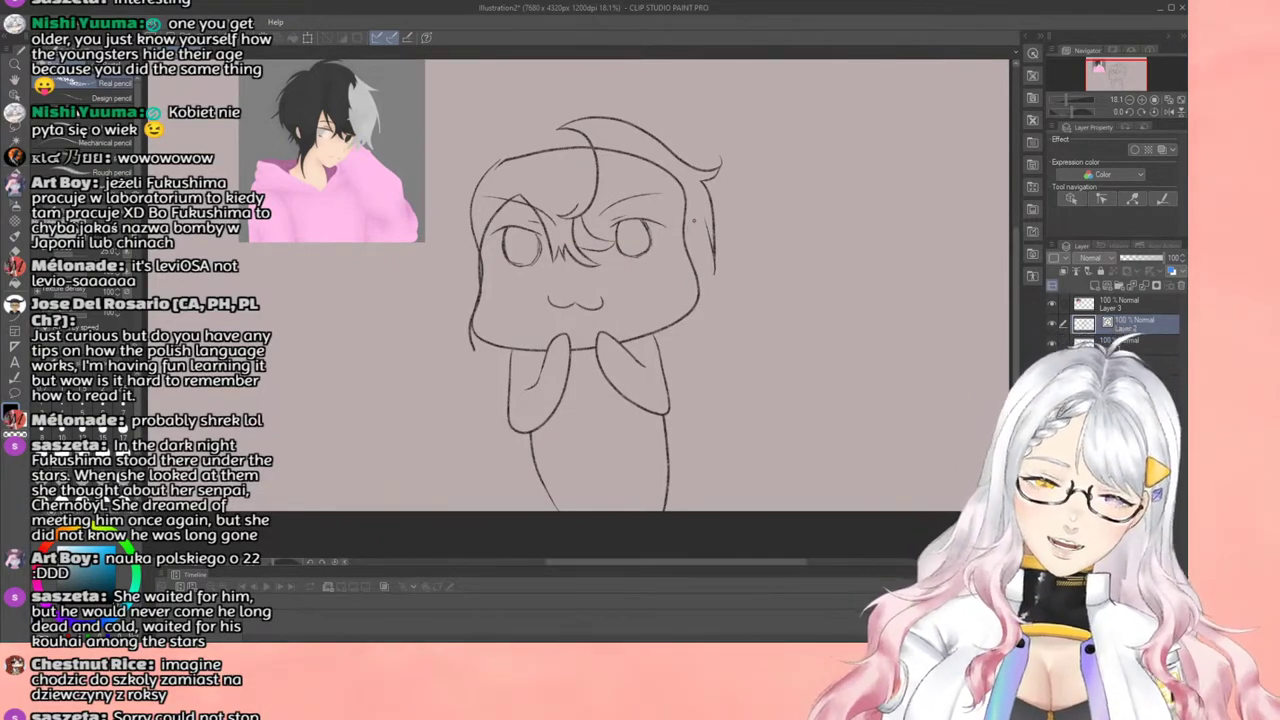
{"action": "left_click_drag", "start_coordinate": [703, 219], "coordinate": [668, 279]}
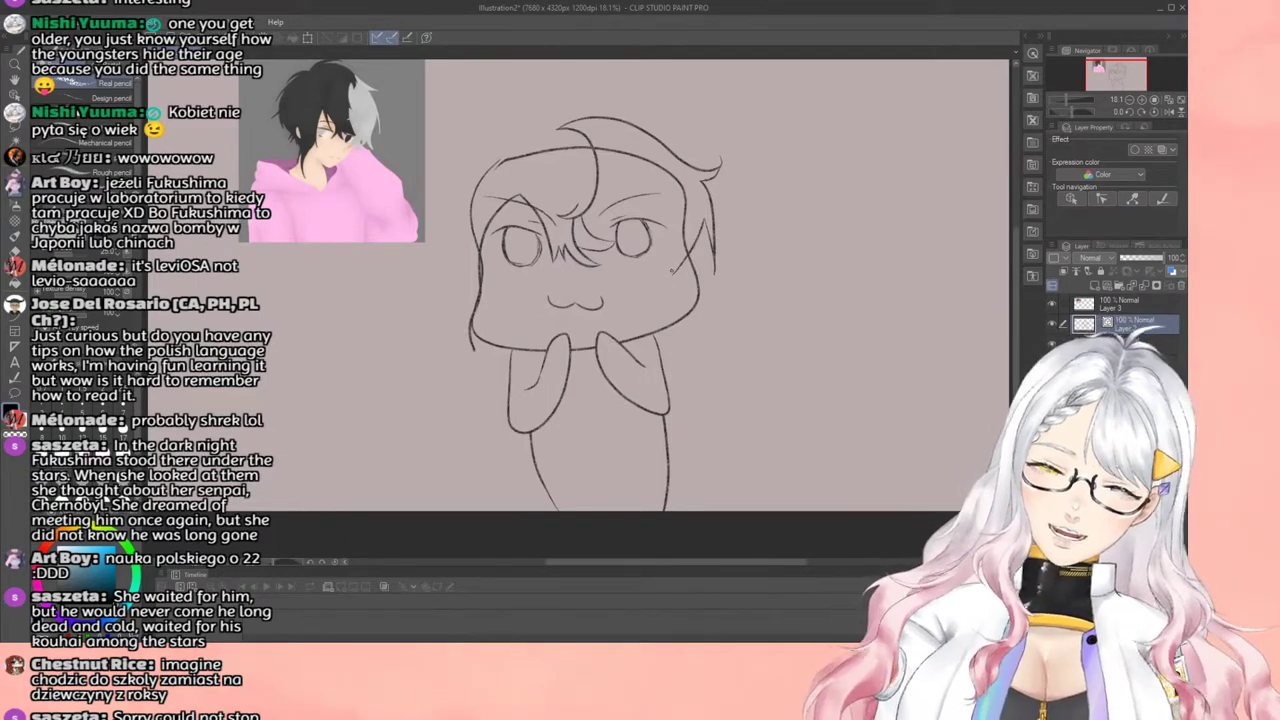
{"action": "left_click_drag", "start_coordinate": [670, 277], "coordinate": [676, 221]}
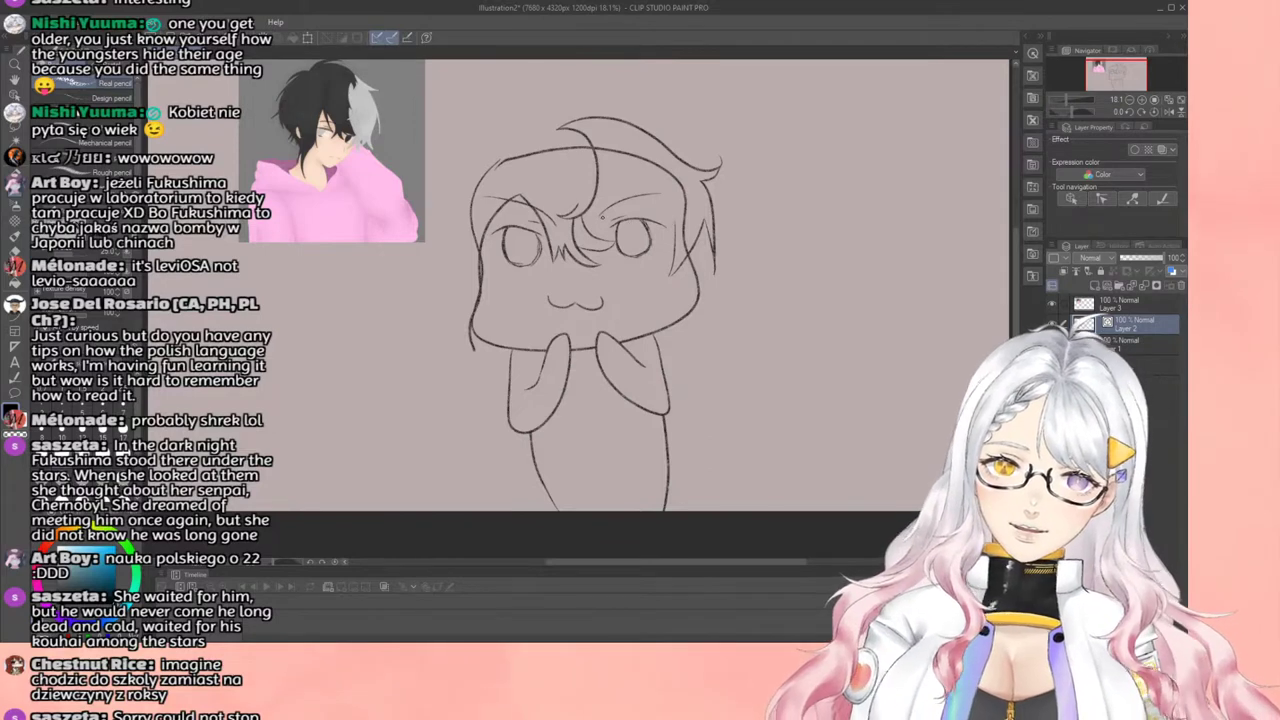
Step: Draw thin pointed bang strands down over the right eye and a slanted strand beside its outer corner
{"action": "left_click_drag", "start_coordinate": [634, 184], "coordinate": [632, 245]}
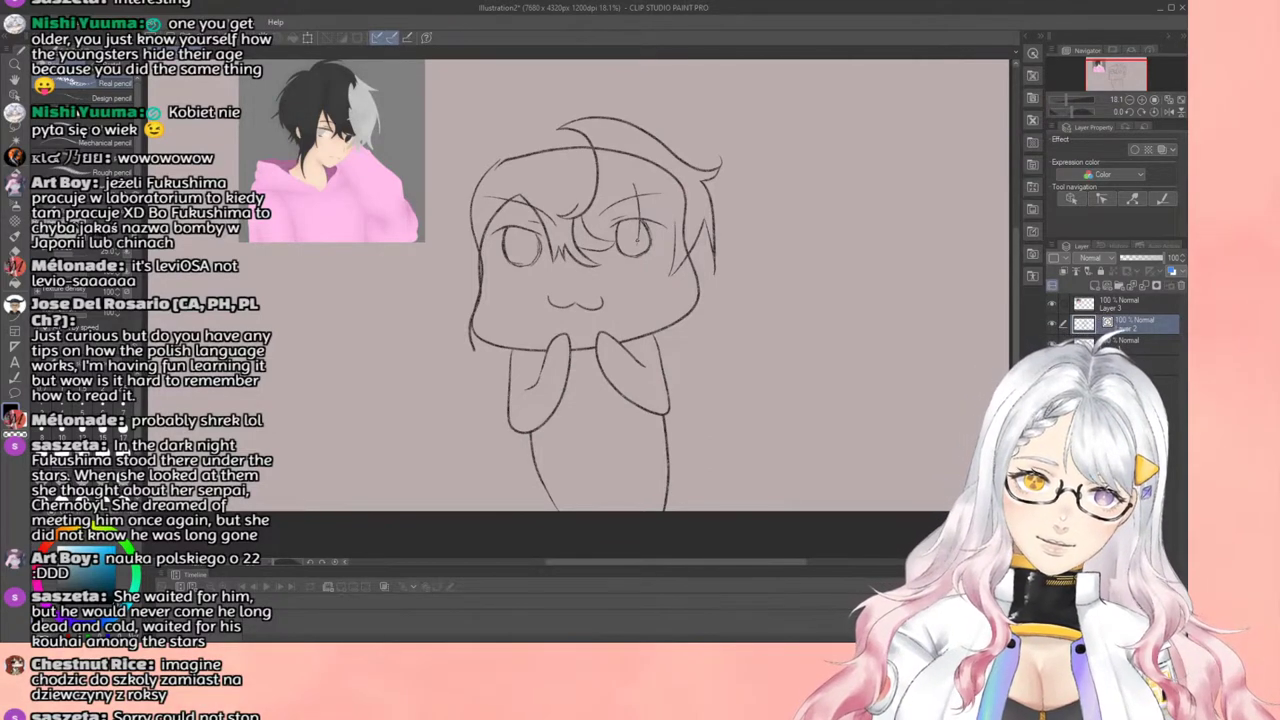
{"action": "left_click_drag", "start_coordinate": [651, 198], "coordinate": [655, 263]}
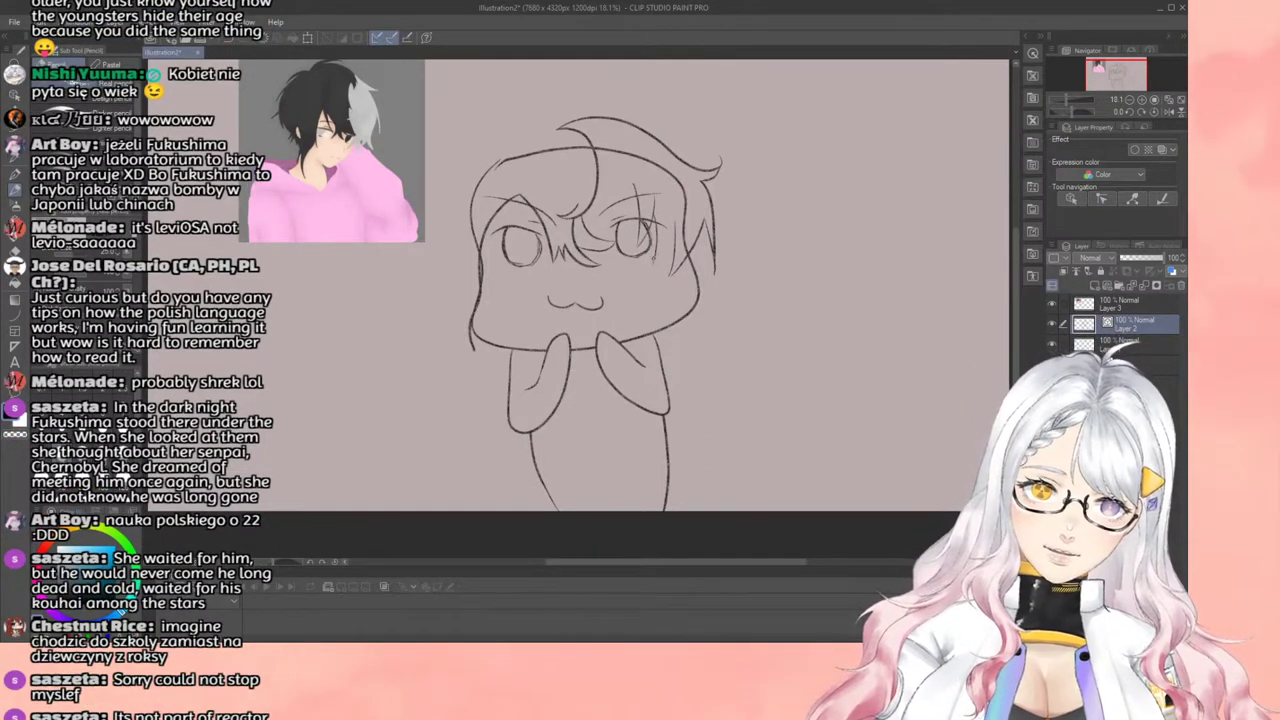
{"action": "key", "text": "ctrl+z"}
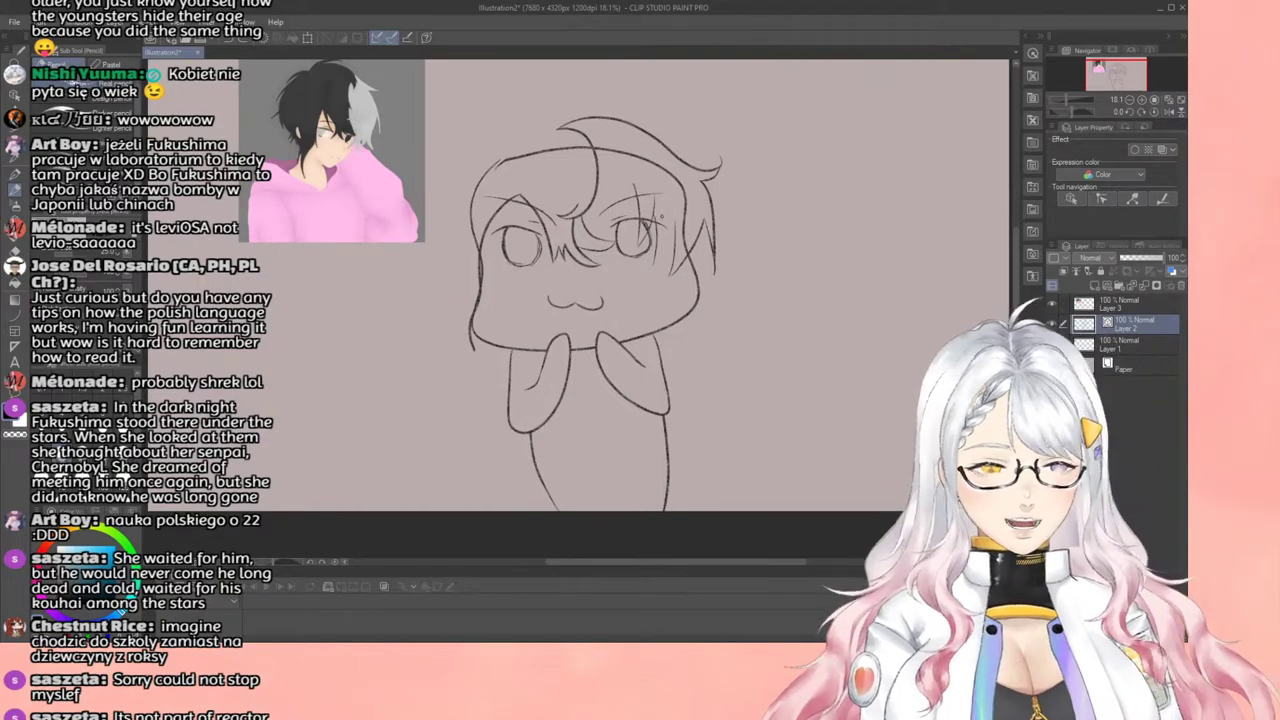
{"action": "left_click_drag", "start_coordinate": [676, 226], "coordinate": [644, 272]}
{"action": "left_click", "coordinate": [15, 251]}
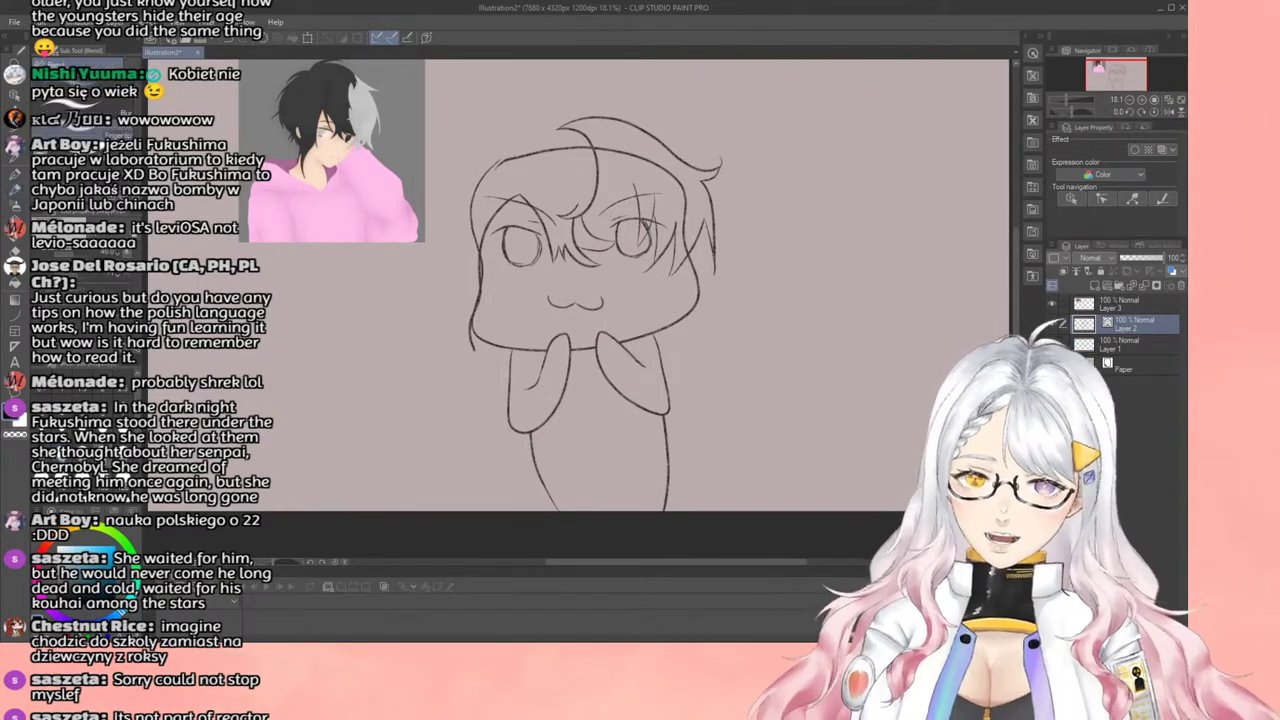
{"action": "left_click", "coordinate": [646, 267]}
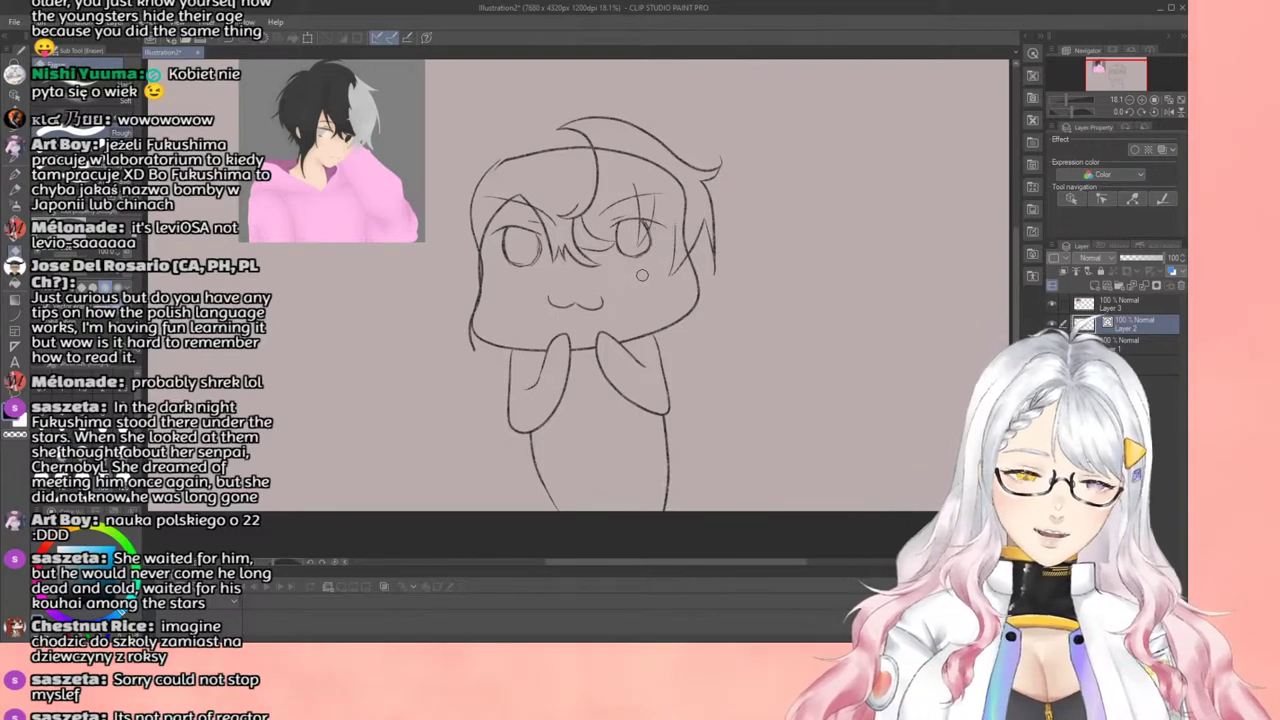
{"action": "key", "text": "ctrl+z"}
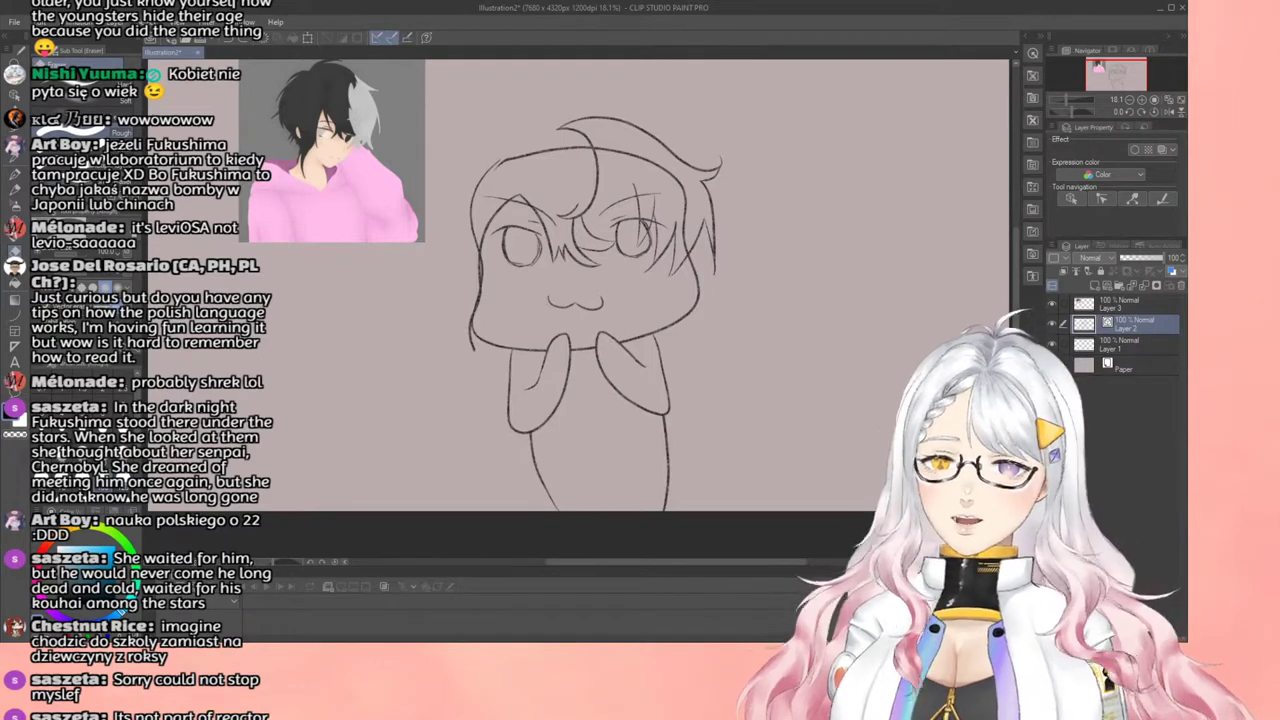
{"action": "left_click", "coordinate": [18, 192]}
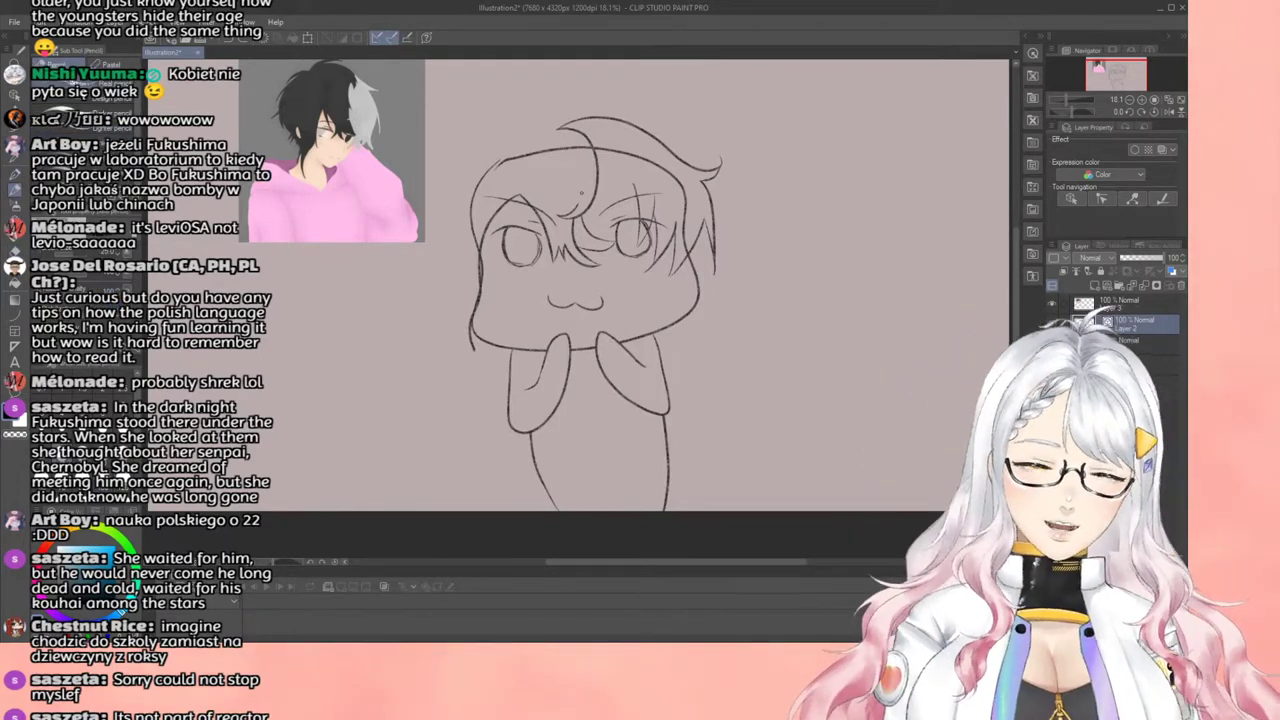
Step: Join the top of the strand above the right eye to the center bang with a curved line along the right eyebrow
{"action": "scroll", "coordinate": [622, 129], "scroll_direction": "up", "scroll_amount": 2}
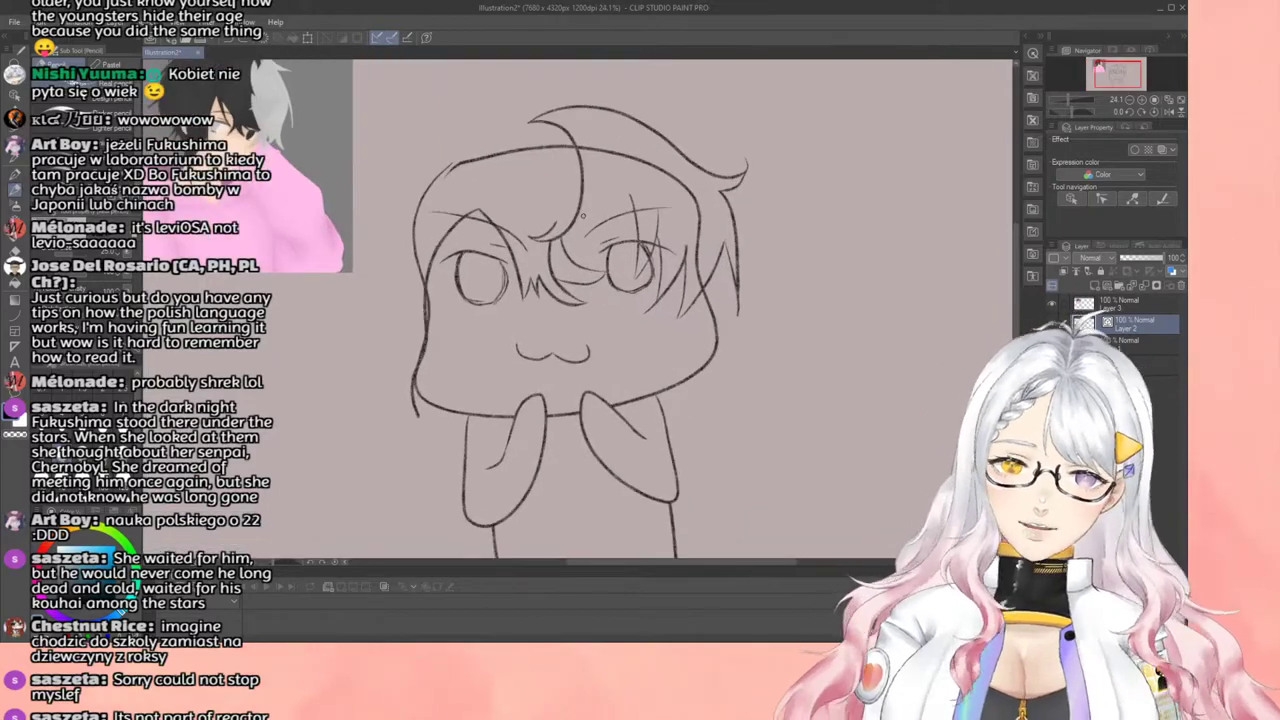
{"action": "scroll", "coordinate": [575, 200], "scroll_direction": "down", "scroll_amount": 2}
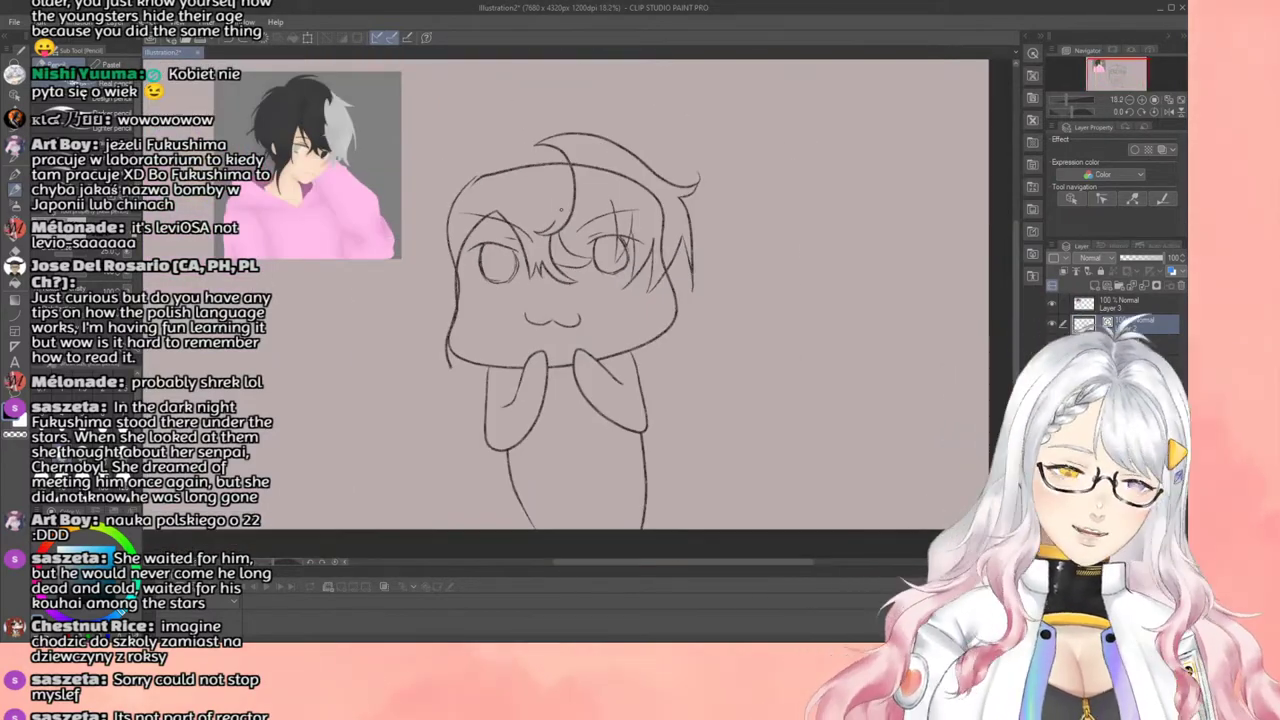
{"action": "scroll", "coordinate": [561, 208], "scroll_direction": "up", "scroll_amount": 6}
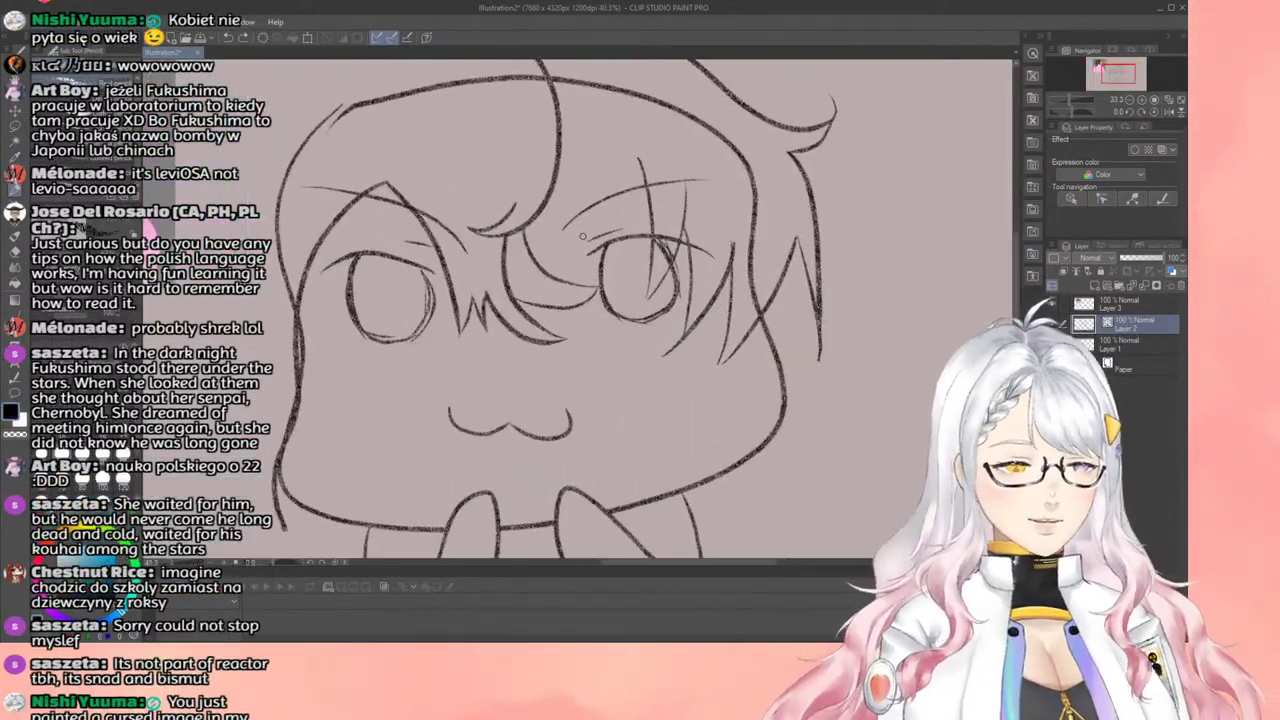
{"action": "mouse_move", "coordinate": [638, 157]}
{"action": "left_mouse_down"}
{"action": "mouse_move", "coordinate": [632, 182]}
{"action": "mouse_move", "coordinate": [532, 224]}
{"action": "mouse_move", "coordinate": [554, 188]}
{"action": "left_mouse_up"}
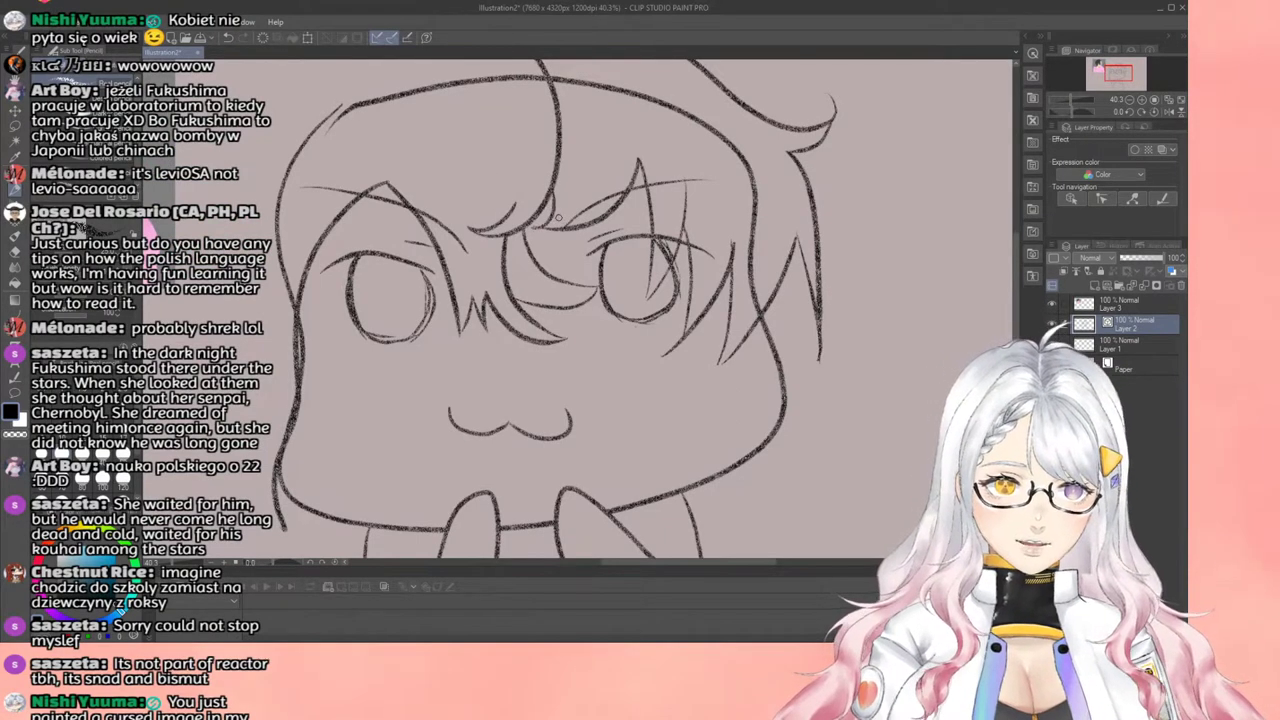
Step: Draw a curved upright tuft of hair rising from the parting at the top of the head
{"action": "scroll", "coordinate": [704, 225], "scroll_direction": "down", "scroll_amount": 4}
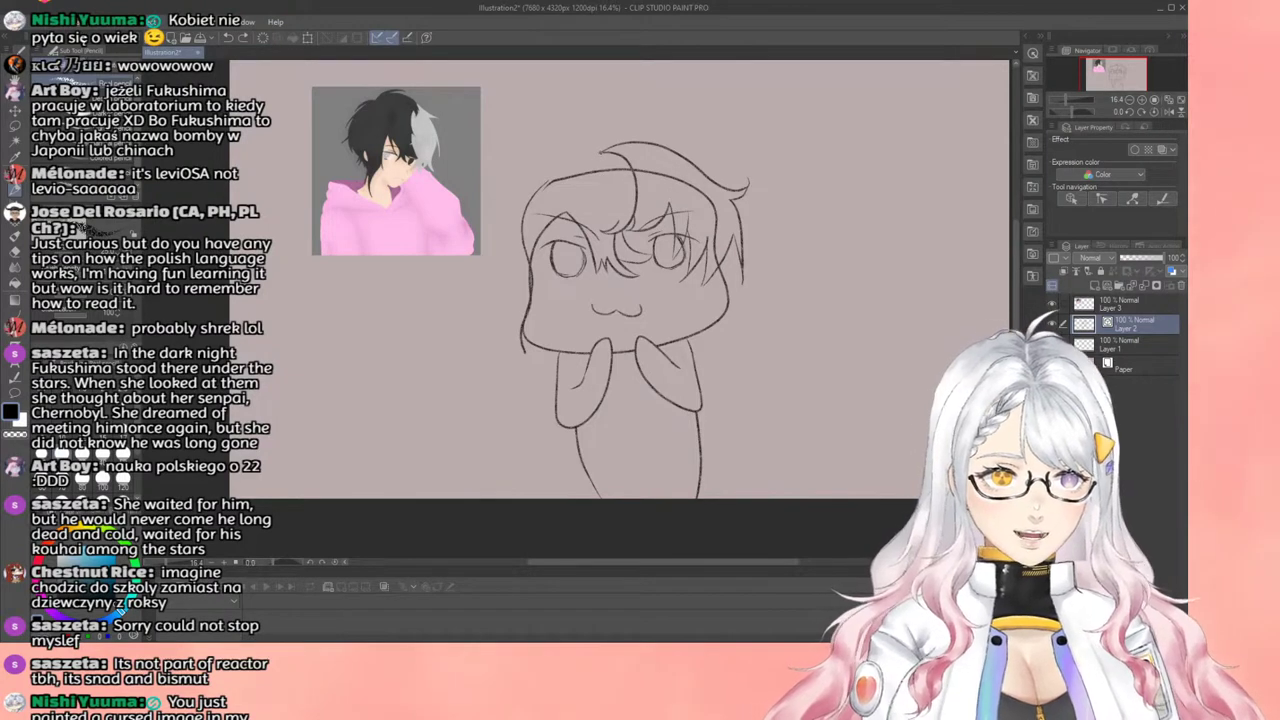
{"action": "mouse_move", "coordinate": [600, 153]}
{"action": "left_mouse_down"}
{"action": "mouse_move", "coordinate": [625, 120]}
{"action": "mouse_move", "coordinate": [610, 152]}
{"action": "left_mouse_up"}
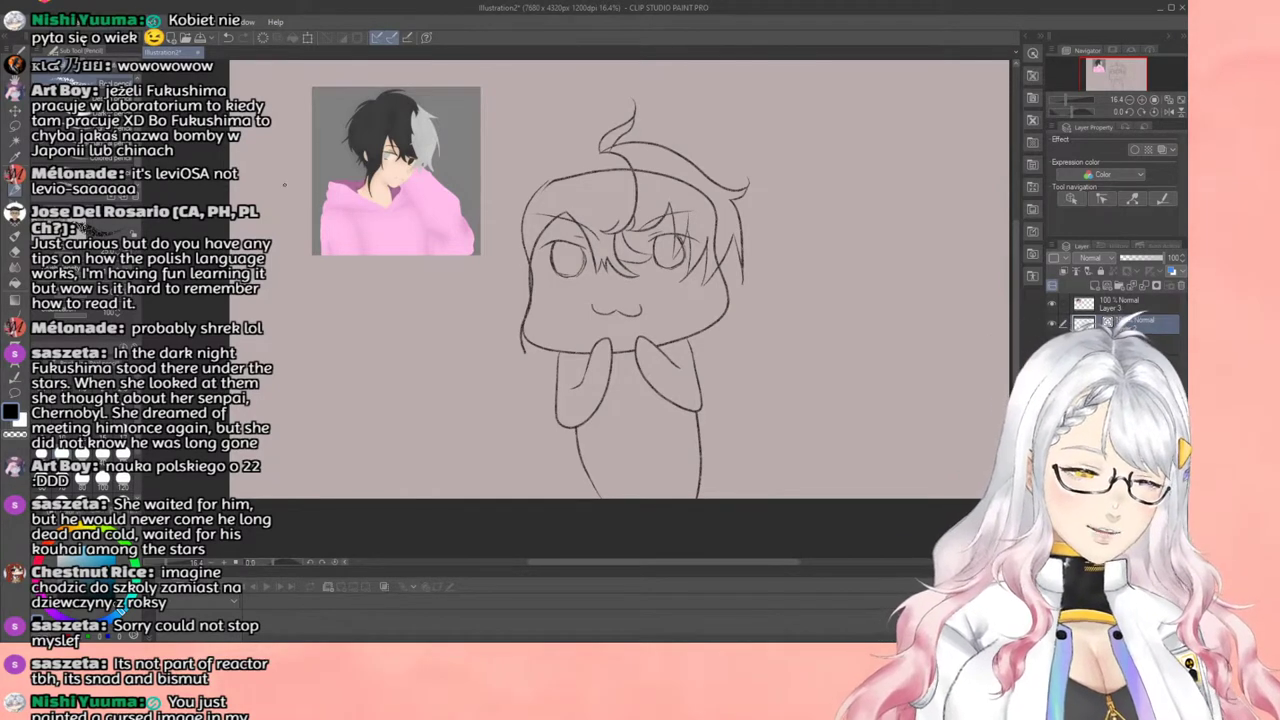
{"action": "scroll", "coordinate": [445, 130], "scroll_direction": "down", "scroll_amount": 1}
{"action": "scroll", "coordinate": [505, 104], "scroll_direction": "up", "scroll_amount": 2}
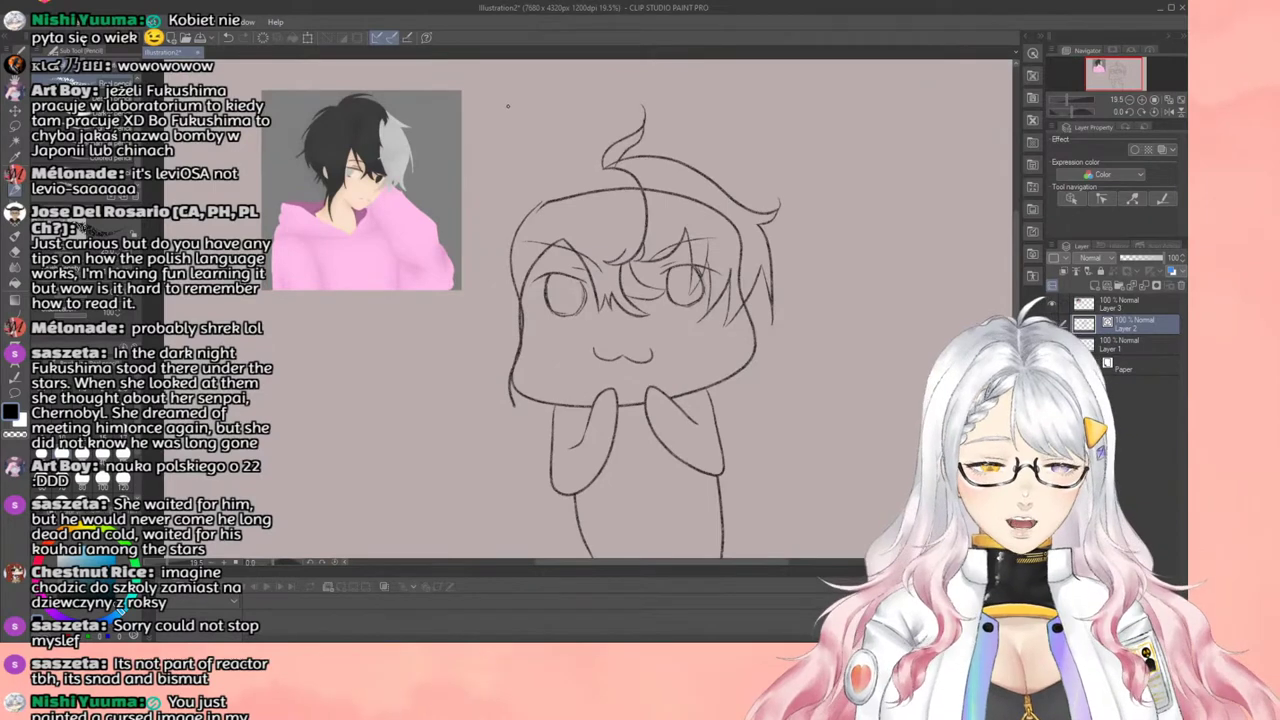
{"action": "scroll", "coordinate": [507, 105], "scroll_direction": "up", "scroll_amount": 1}
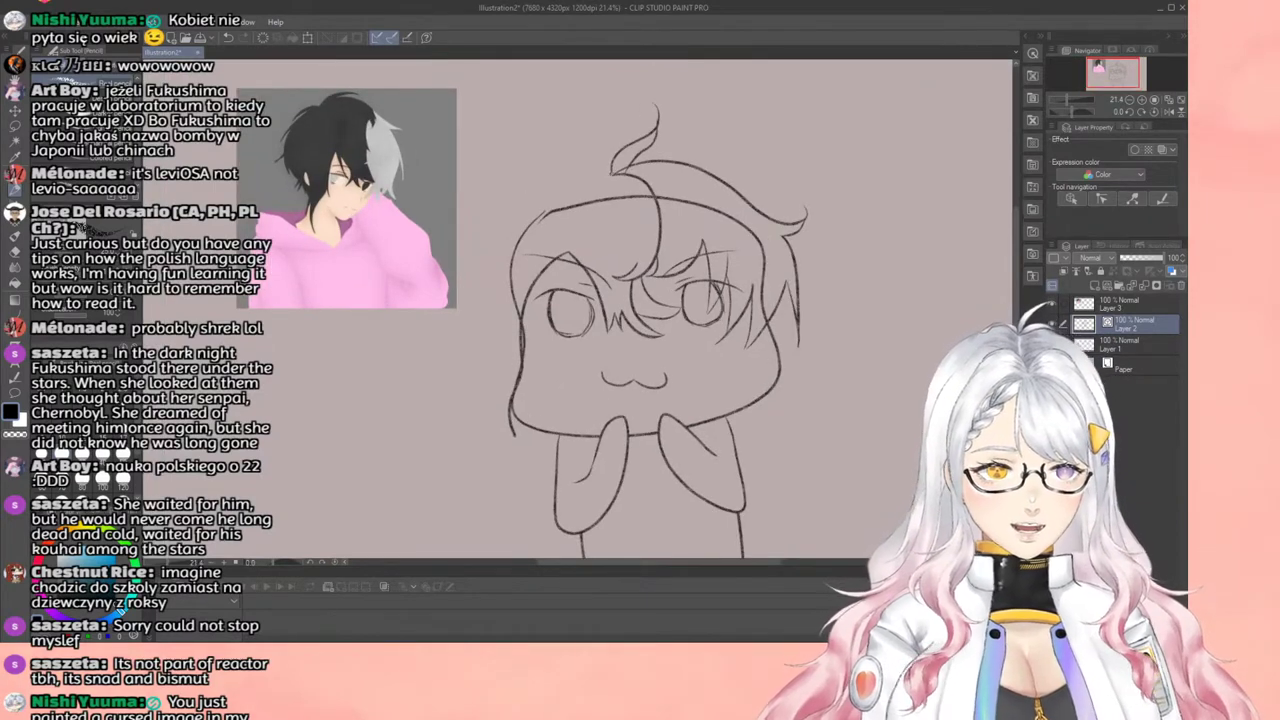
{"action": "left_click_drag", "start_coordinate": [608, 165], "coordinate": [500, 177]}
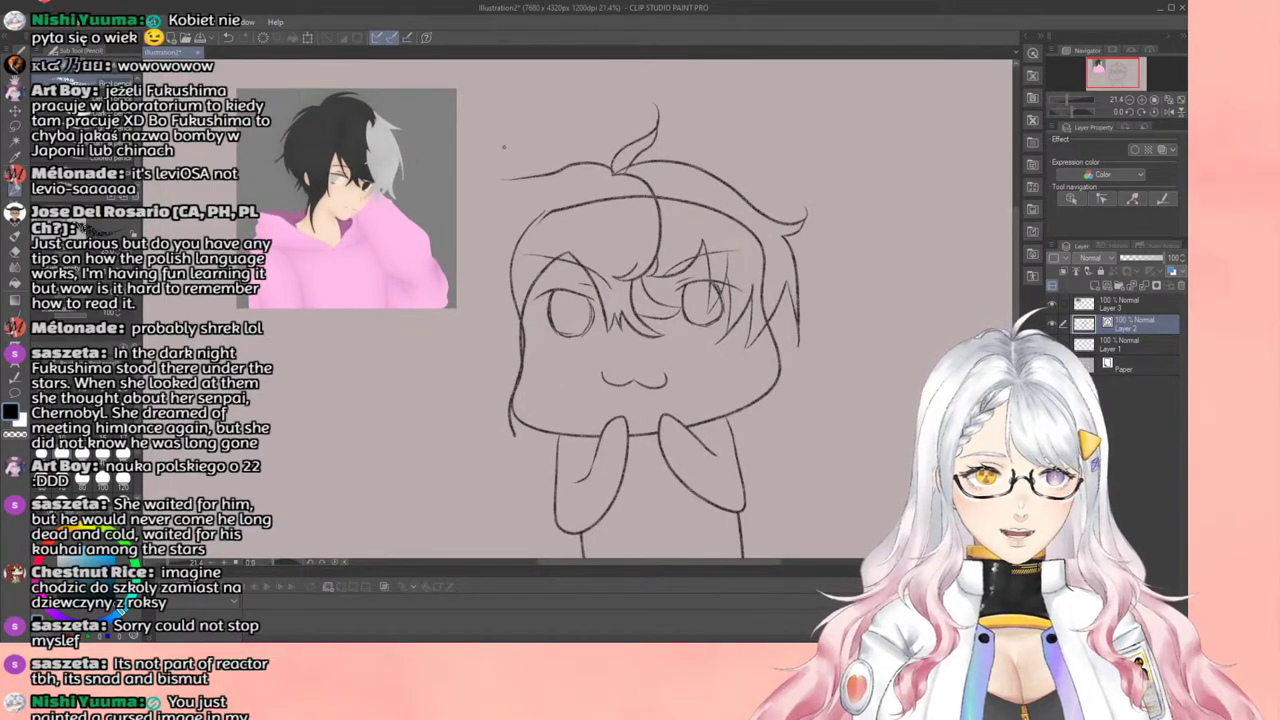
{"action": "key", "text": "ctrl+z"}
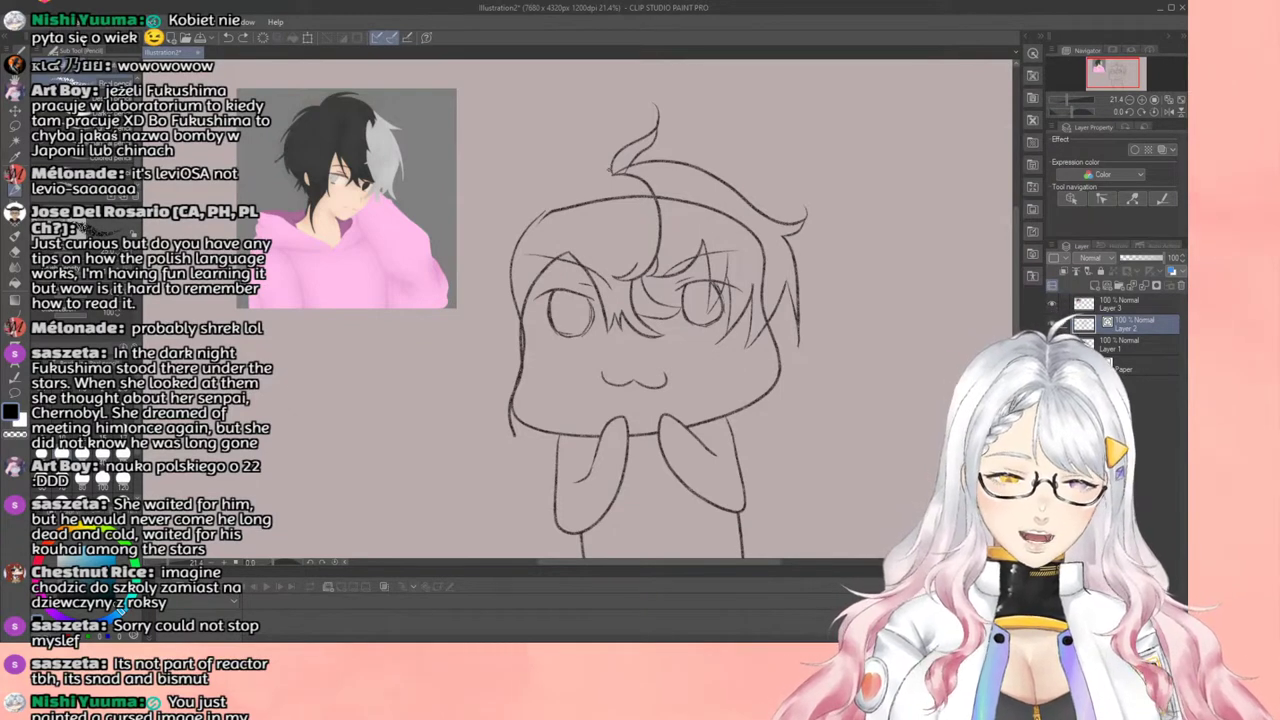
Step: Draw the left outer hair from the parting: a flicked tuft, a wavy contour past the cheek, and pointed tips beside the jaw
{"action": "mouse_move", "coordinate": [612, 168]}
{"action": "left_mouse_down"}
{"action": "mouse_move", "coordinate": [600, 148]}
{"action": "mouse_move", "coordinate": [517, 133]}
{"action": "mouse_move", "coordinate": [610, 175]}
{"action": "mouse_move", "coordinate": [564, 164]}
{"action": "mouse_move", "coordinate": [520, 180]}
{"action": "mouse_move", "coordinate": [462, 256]}
{"action": "mouse_move", "coordinate": [492, 250]}
{"action": "left_mouse_up"}
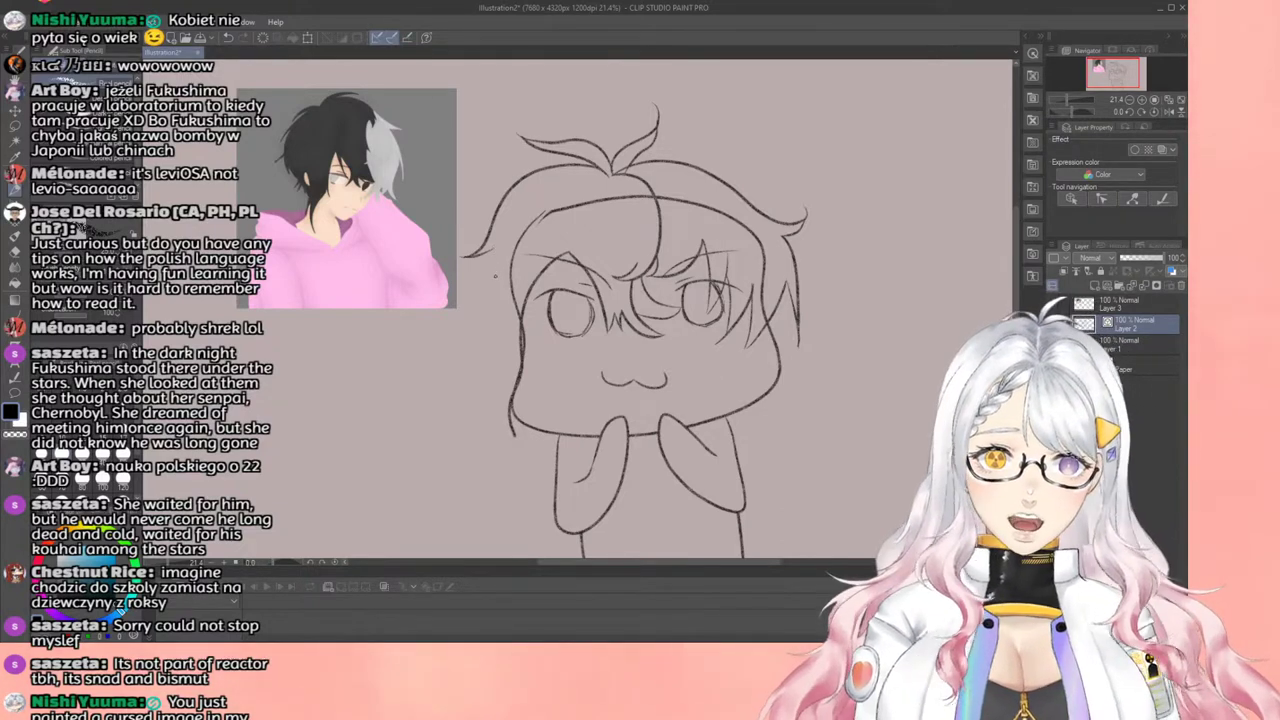
{"action": "mouse_move", "coordinate": [490, 248]}
{"action": "left_mouse_down"}
{"action": "mouse_move", "coordinate": [481, 362]}
{"action": "mouse_move", "coordinate": [464, 382]}
{"action": "mouse_move", "coordinate": [493, 366]}
{"action": "mouse_move", "coordinate": [486, 396]}
{"action": "mouse_move", "coordinate": [512, 432]}
{"action": "left_mouse_up"}
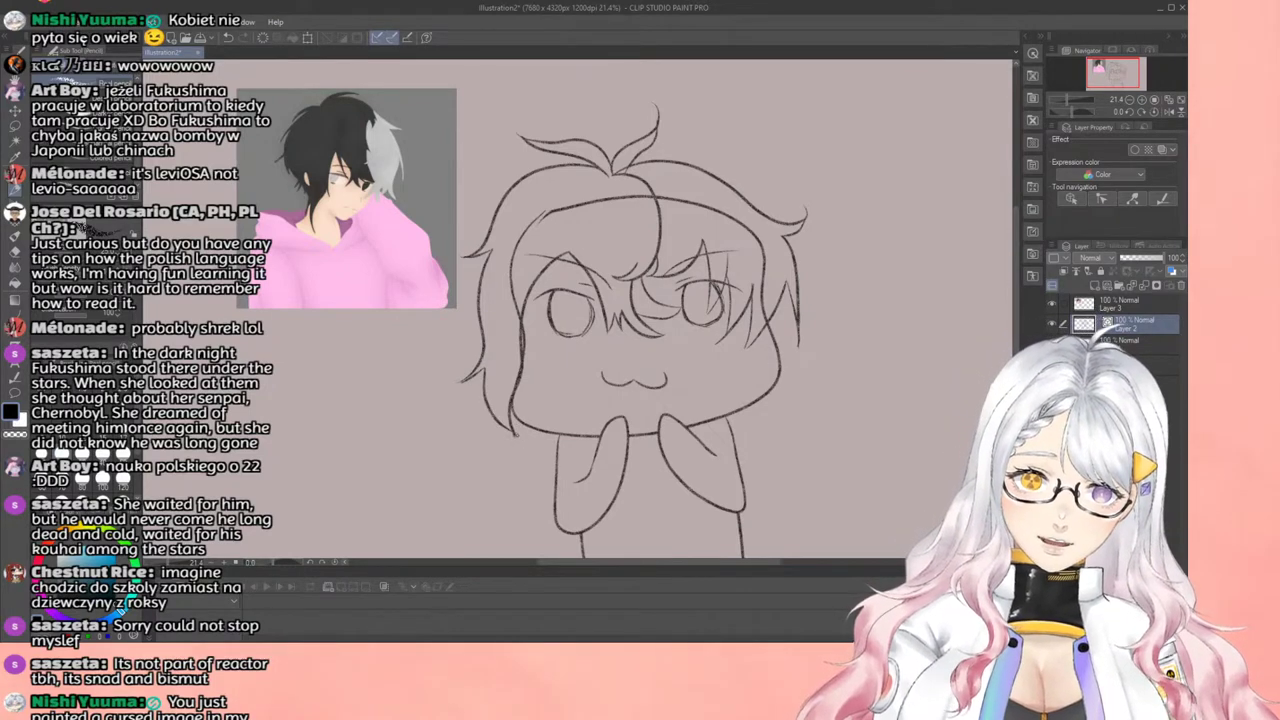
{"action": "key", "text": "ctrl+z"}
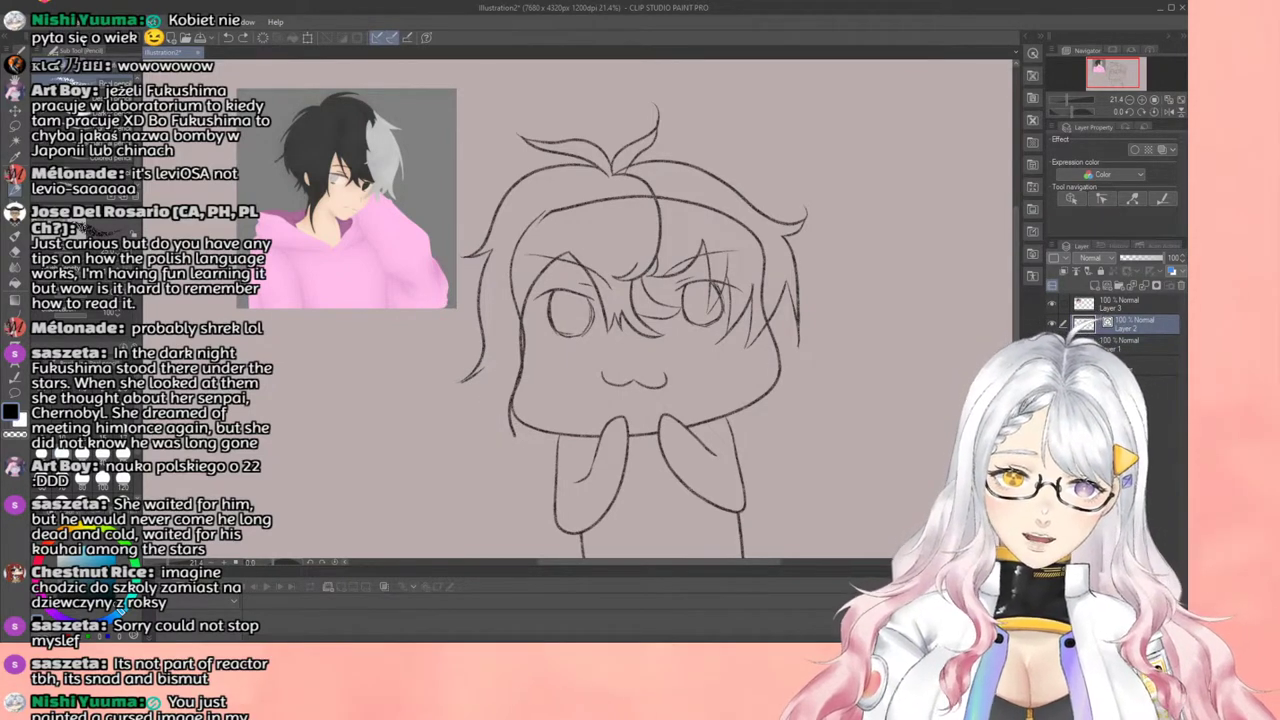
{"action": "left_click_drag", "start_coordinate": [484, 370], "coordinate": [520, 452]}
{"action": "key", "text": "ctrl+z"}
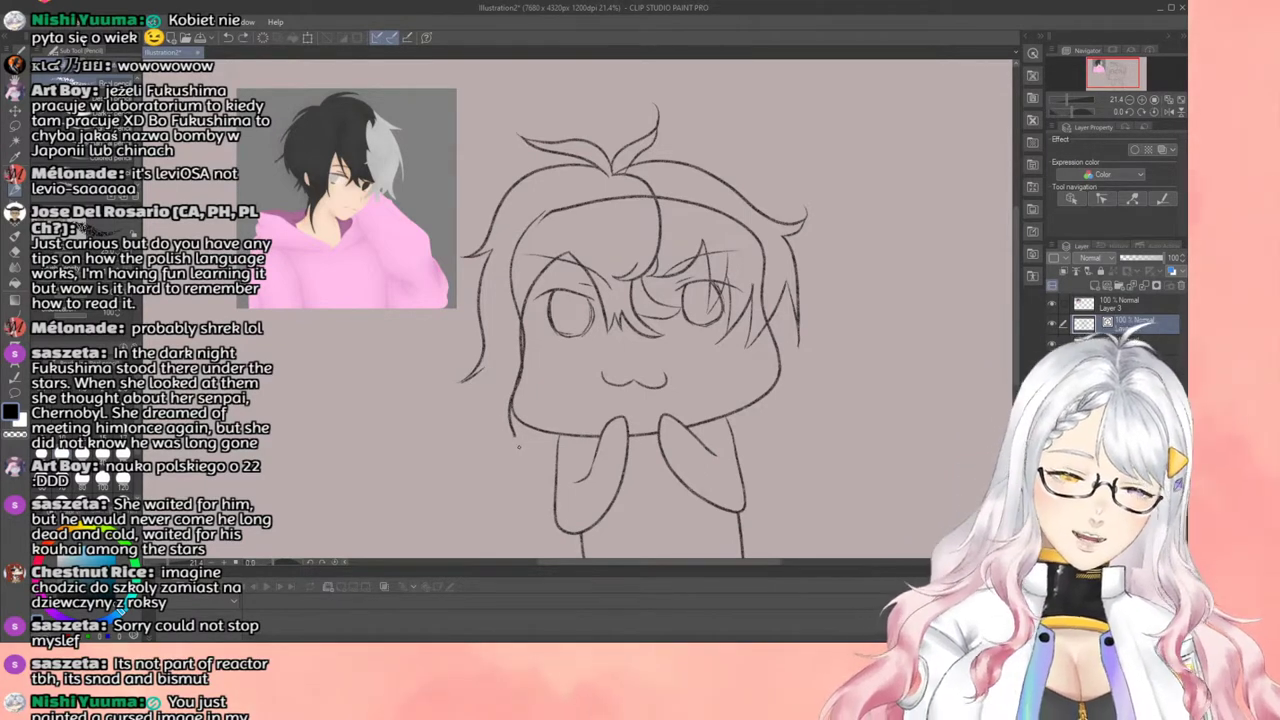
{"action": "mouse_move", "coordinate": [486, 370]}
{"action": "left_mouse_down"}
{"action": "mouse_move", "coordinate": [501, 425]}
{"action": "mouse_move", "coordinate": [479, 462]}
{"action": "mouse_move", "coordinate": [514, 434]}
{"action": "left_mouse_up"}
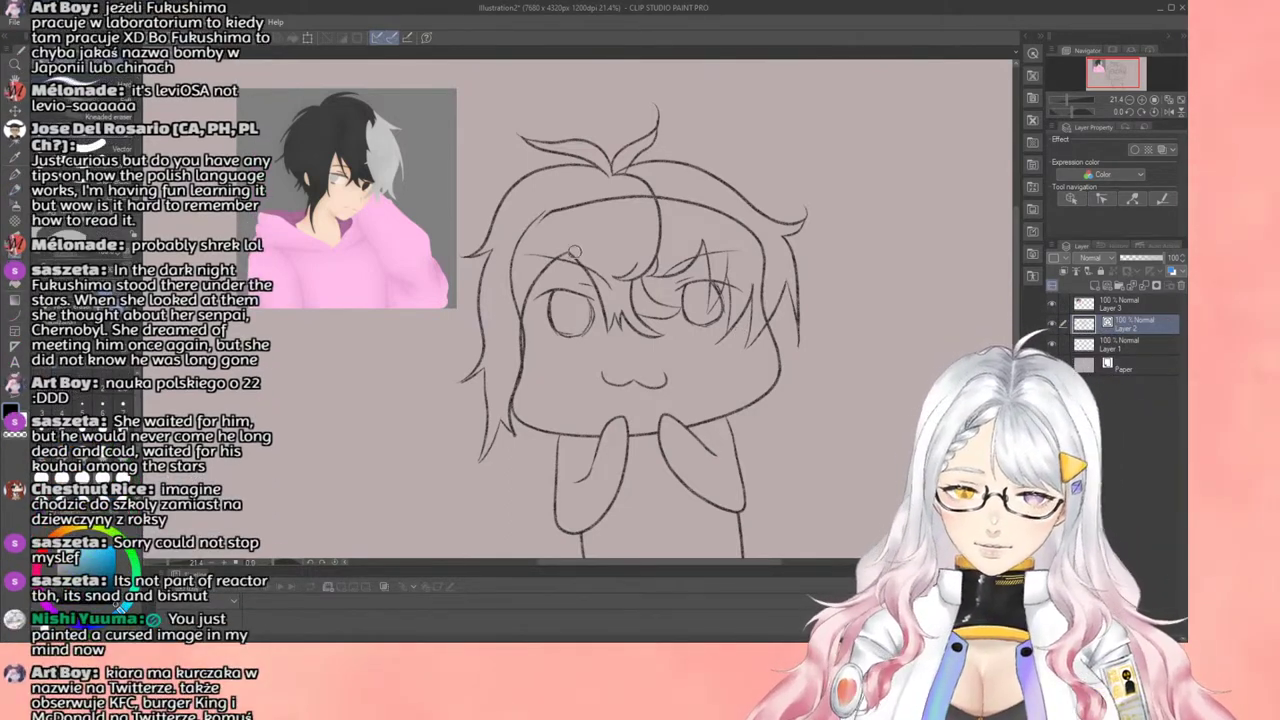
Step: Erase the old head outline inside the hair while keeping the face contour
{"action": "key", "text": "ctrl+z"}
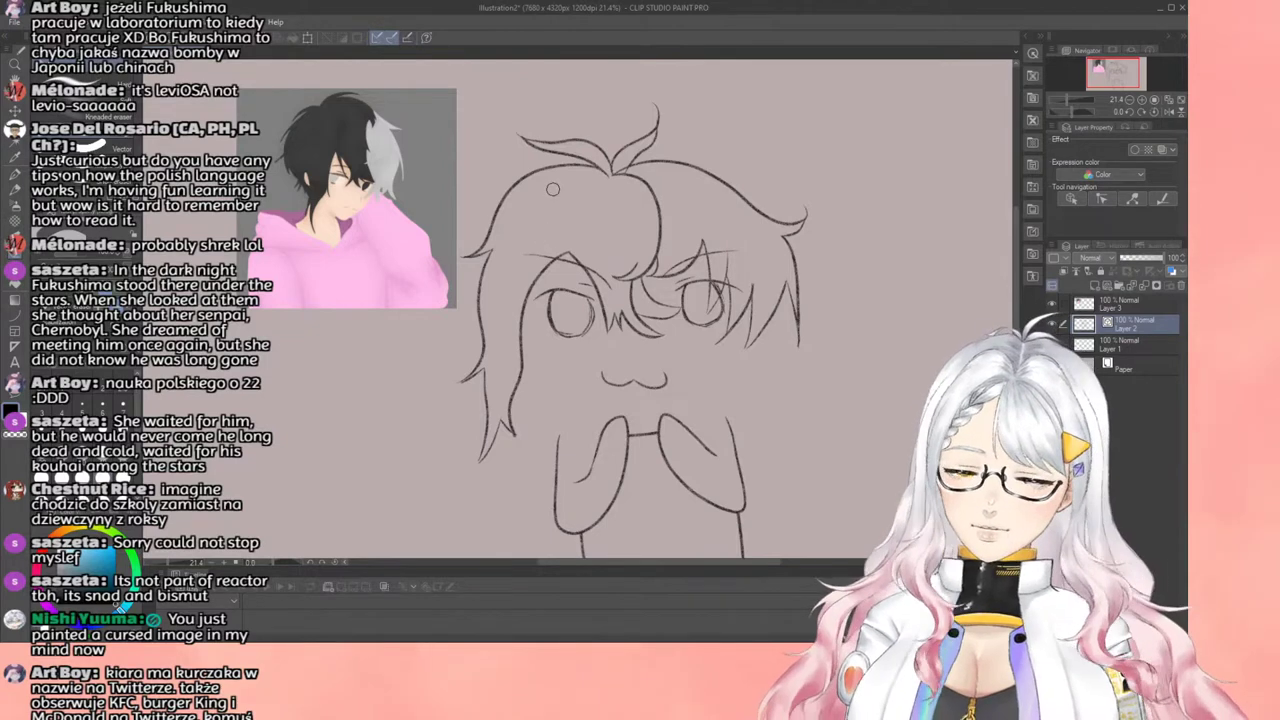
{"action": "key", "text": "ctrl+y"}
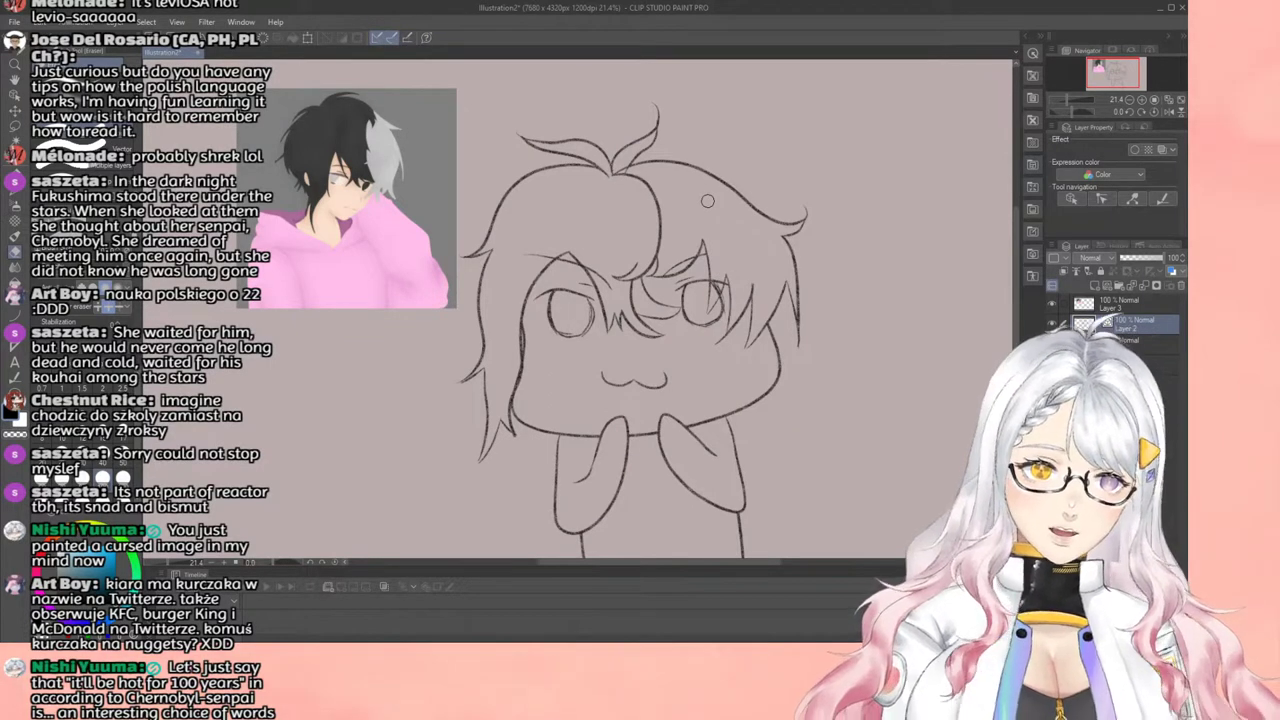
Step: Close the bang tip between the eyes with a short pencil line and erase the leftover curve extending beyond it
{"action": "scroll", "coordinate": [707, 201], "scroll_direction": "up", "scroll_amount": 2}
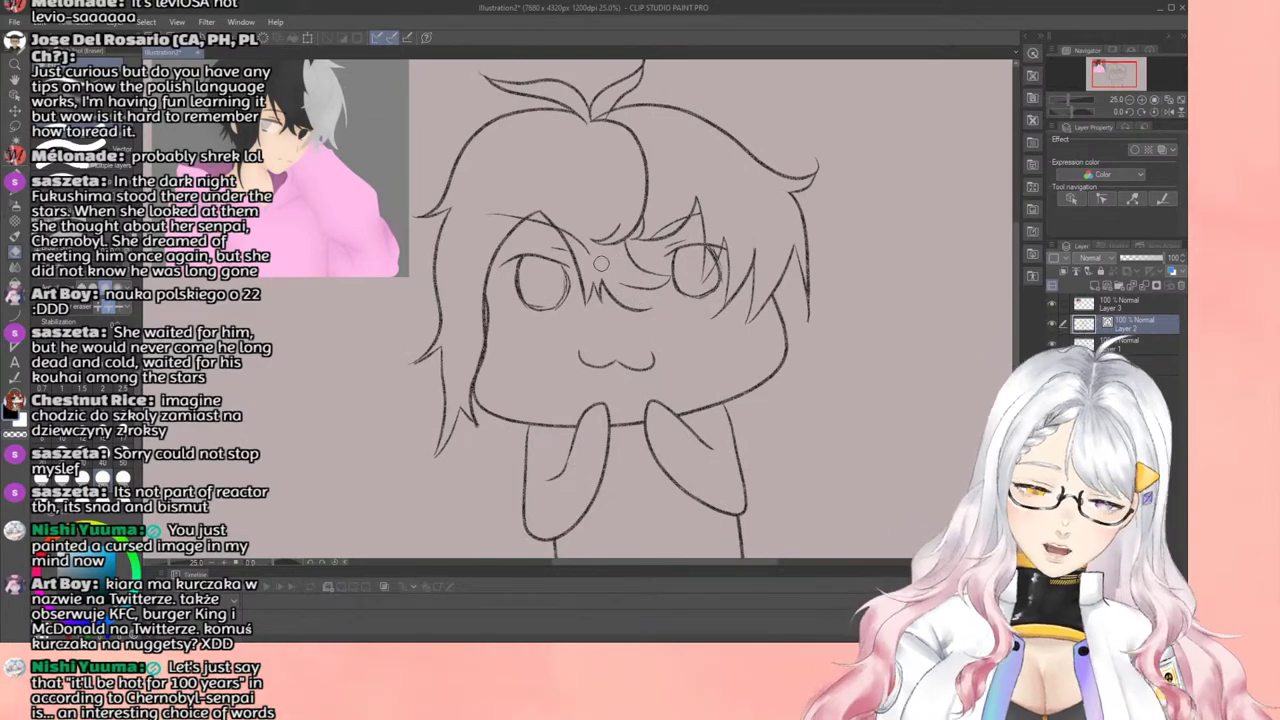
{"action": "left_click", "coordinate": [17, 190]}
{"action": "scroll", "coordinate": [414, 216], "scroll_direction": "up", "scroll_amount": 2}
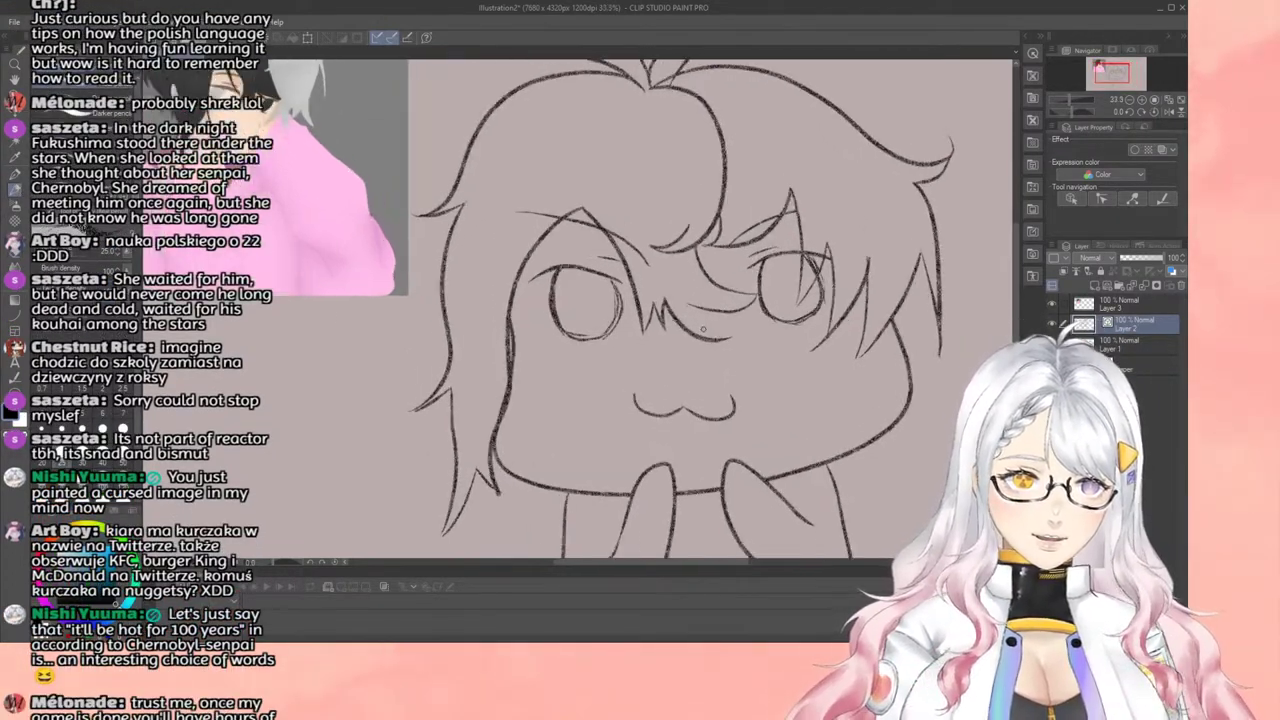
{"action": "scroll", "coordinate": [703, 329], "scroll_direction": "up", "scroll_amount": 2}
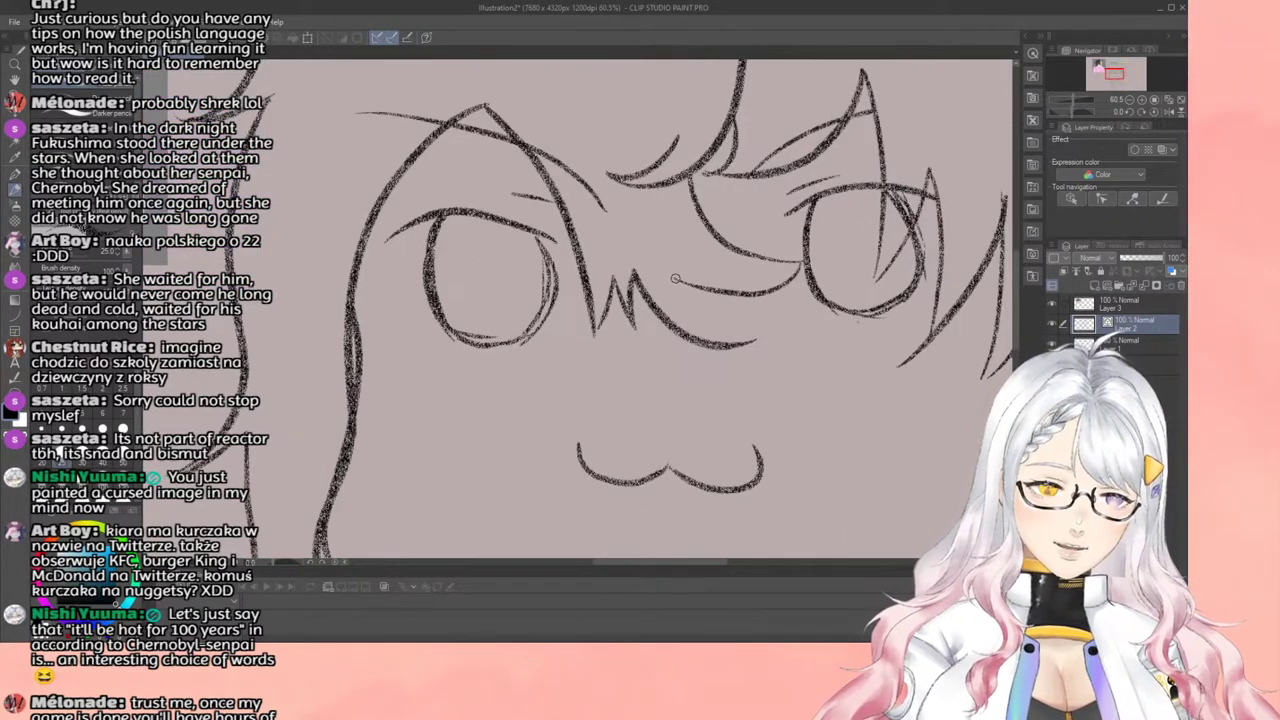
{"action": "left_click_drag", "start_coordinate": [675, 279], "coordinate": [692, 338]}
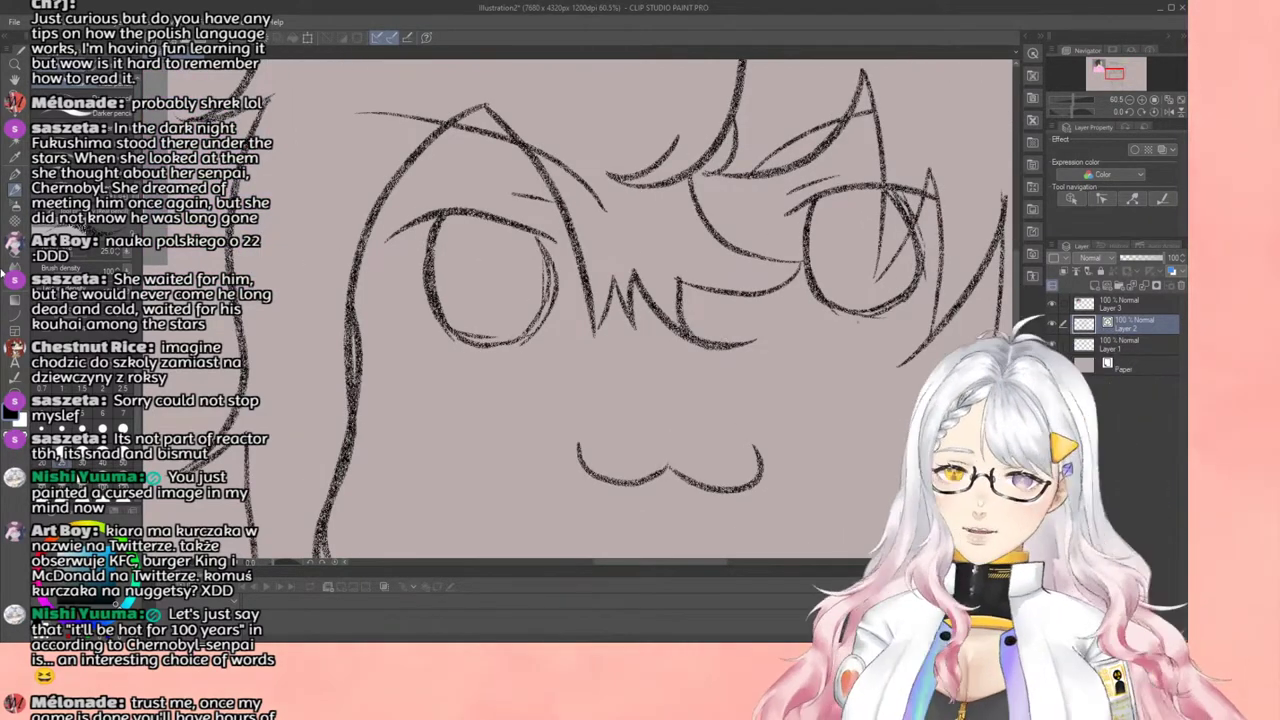
{"action": "key", "text": "e"}
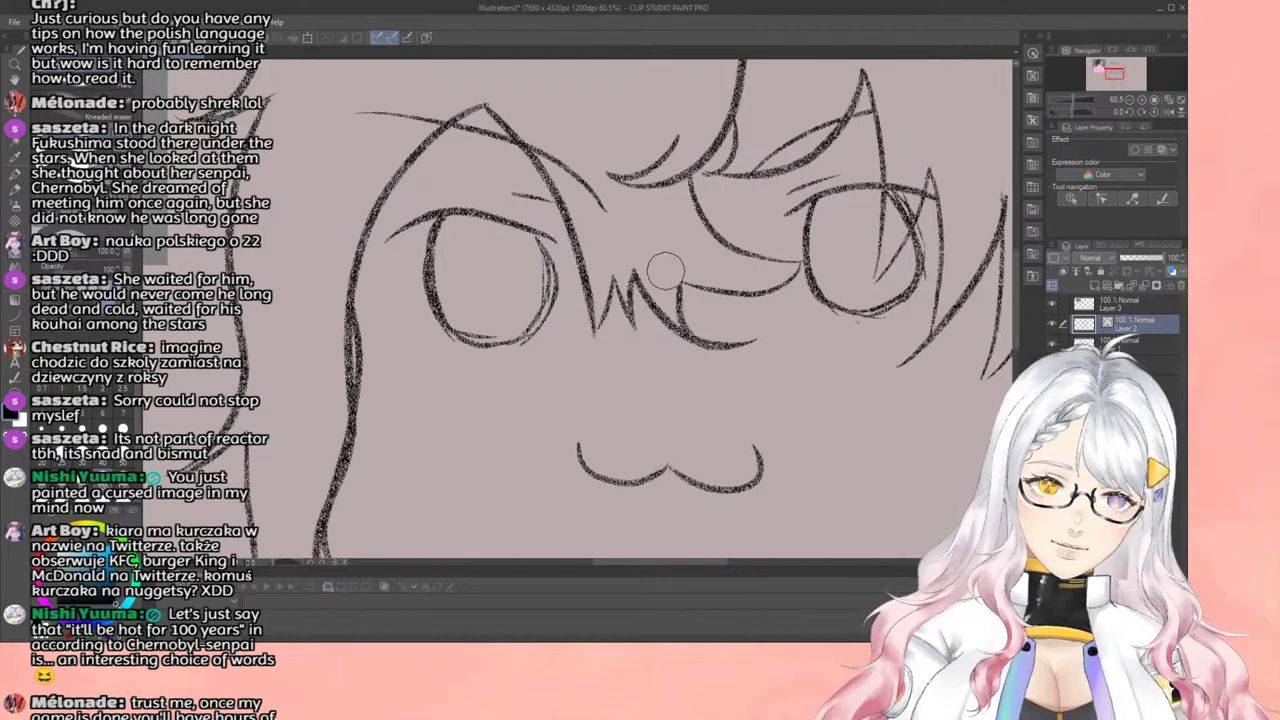
{"action": "key", "text": "ctrl+z"}
{"action": "key", "text": "ctrl+y"}
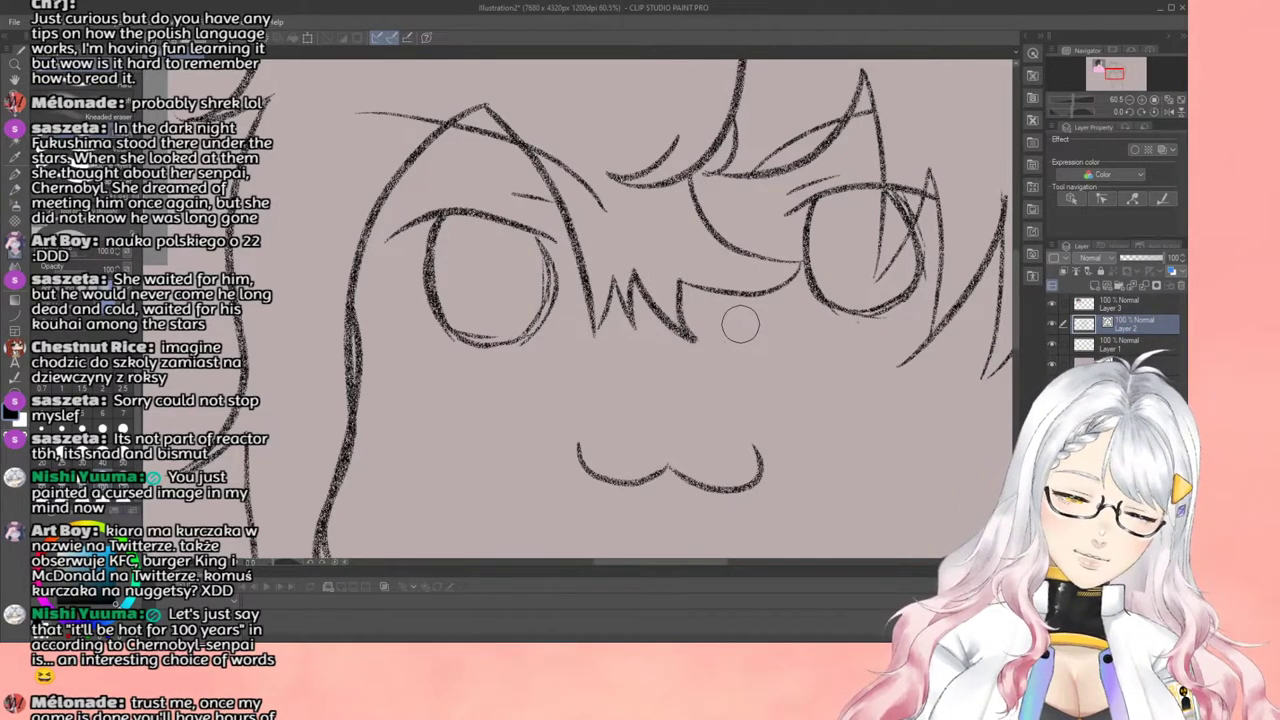
Step: Examine the whole character sketch against the reference portrait, focusing on the unfinished hair on the right side of the face
{"action": "scroll", "coordinate": [735, 340], "scroll_direction": "down", "scroll_amount": 6}
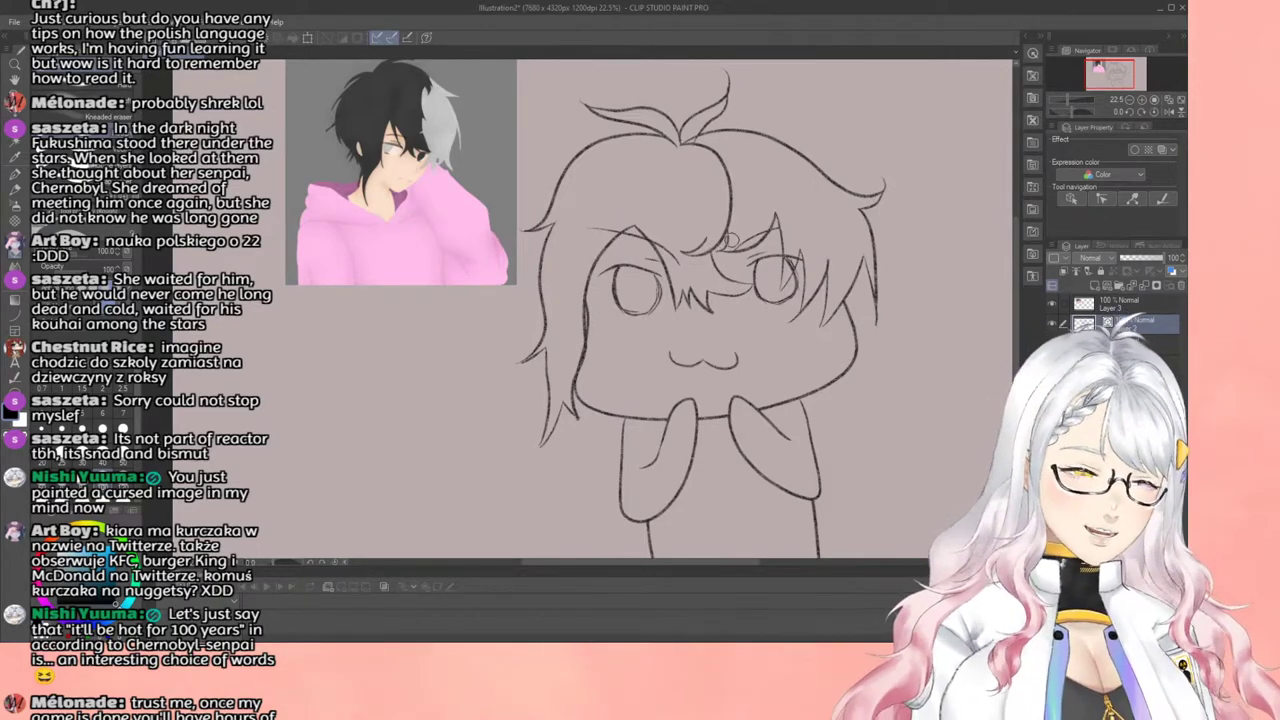
{"action": "scroll", "coordinate": [721, 240], "scroll_direction": "down", "scroll_amount": 2}
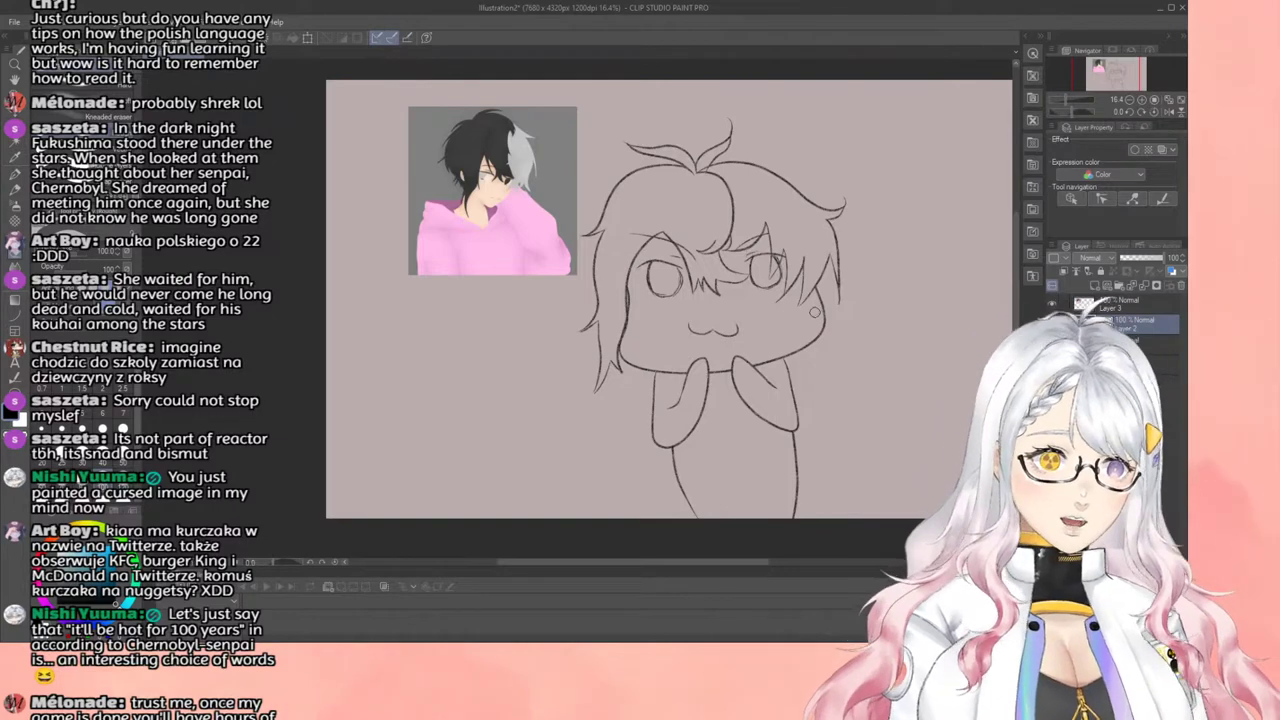
{"action": "scroll", "coordinate": [850, 325], "scroll_direction": "up", "scroll_amount": 3}
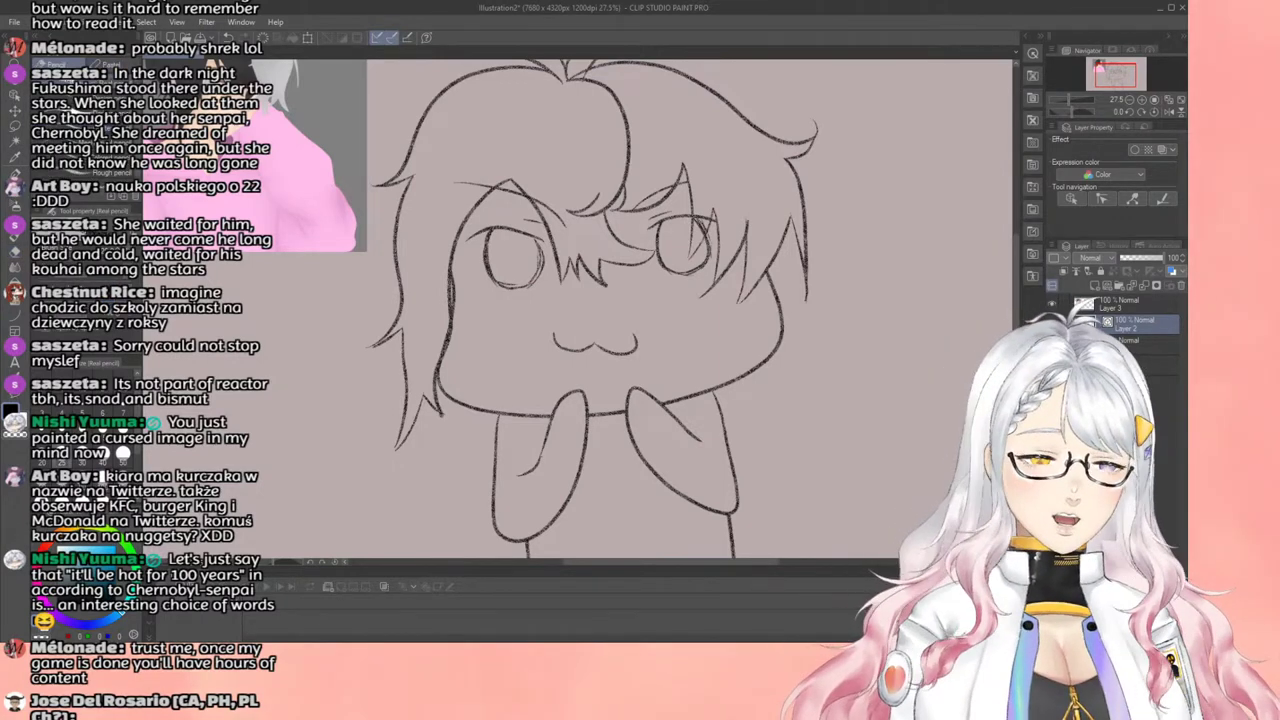
{"action": "scroll", "coordinate": [263, 148], "scroll_direction": "down", "scroll_amount": 2}
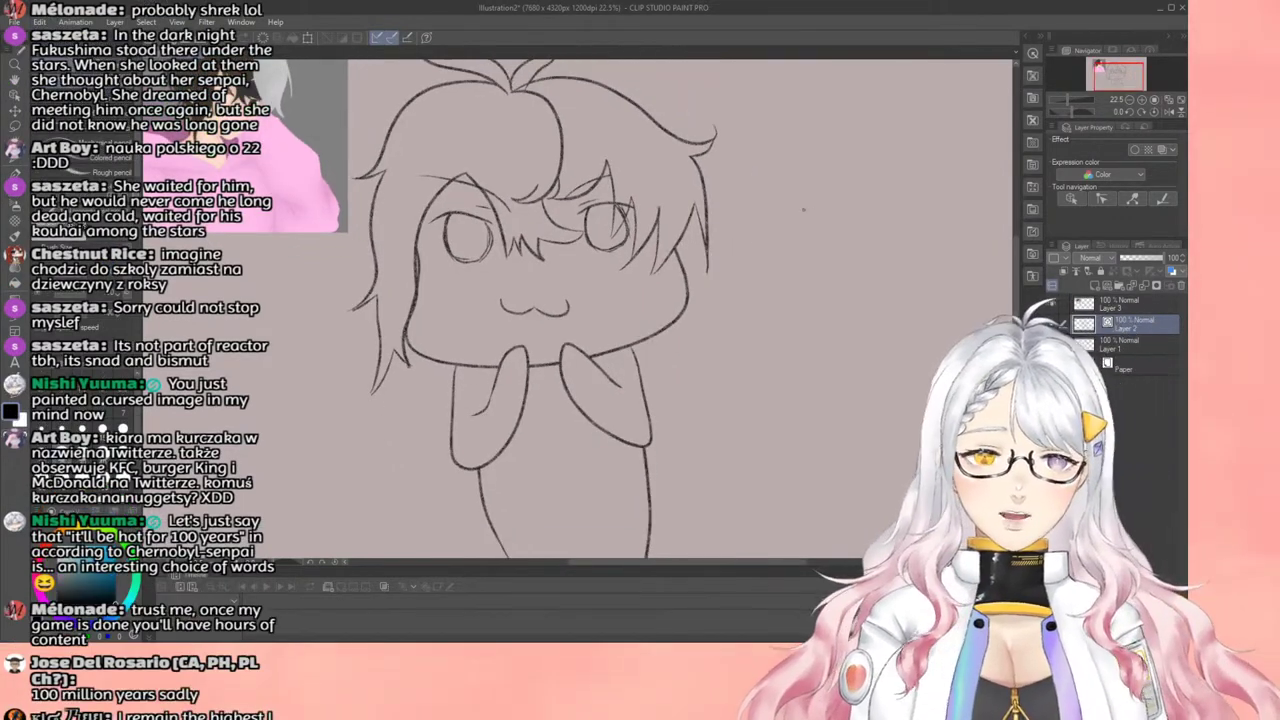
{"action": "scroll", "coordinate": [721, 210], "scroll_direction": "down", "scroll_amount": 1}
{"action": "scroll", "coordinate": [718, 253], "scroll_direction": "up", "scroll_amount": 1}
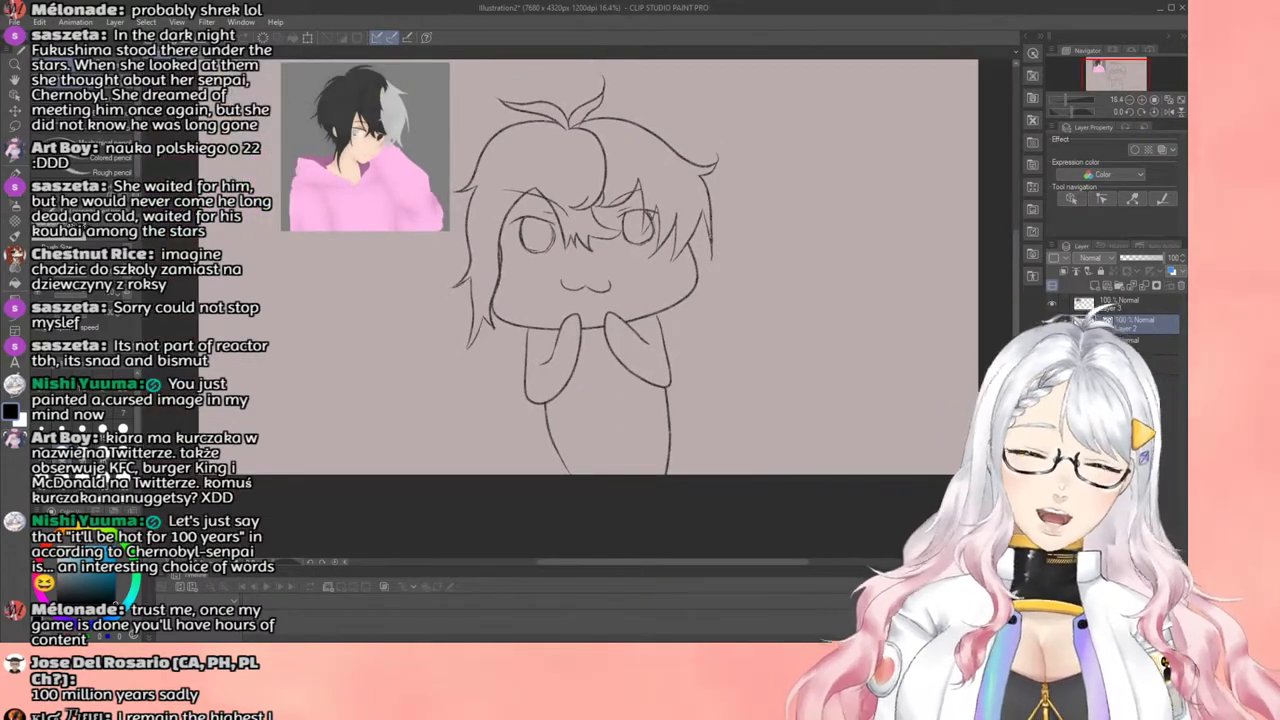
{"action": "scroll", "coordinate": [706, 242], "scroll_direction": "up", "scroll_amount": 1}
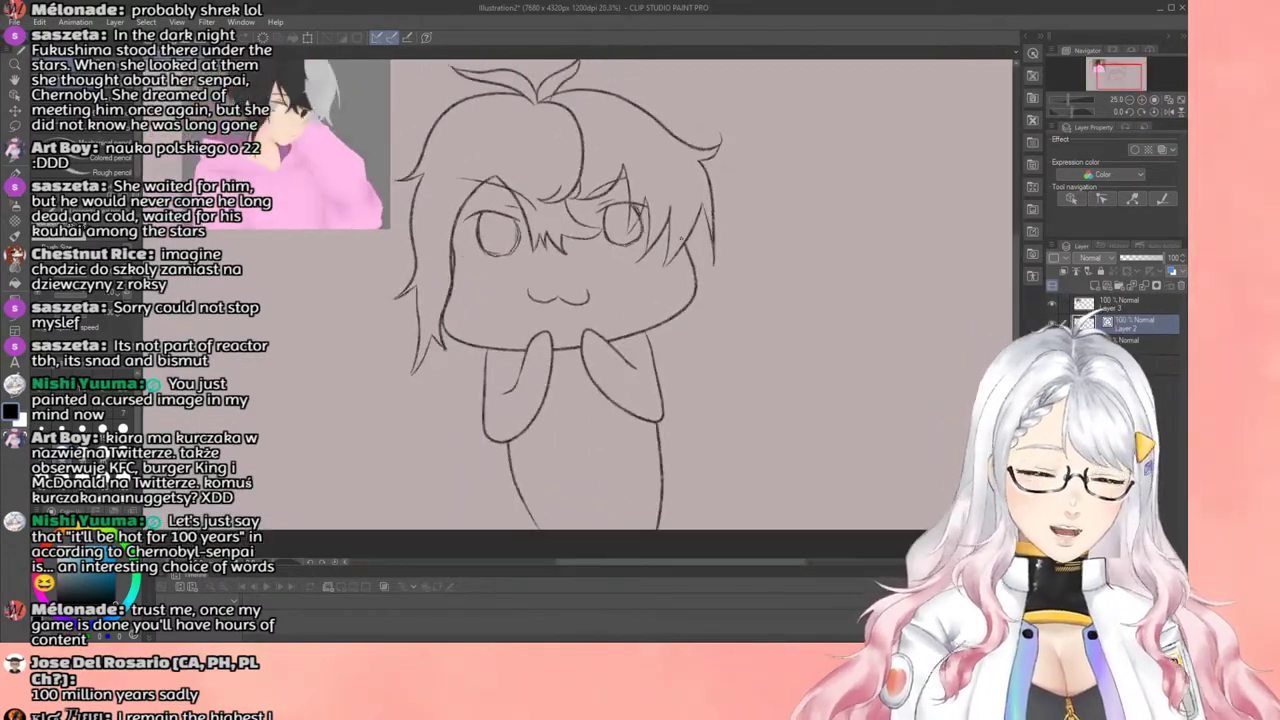
{"action": "scroll", "coordinate": [735, 255], "scroll_direction": "down", "scroll_amount": 1}
{"action": "scroll", "coordinate": [738, 255], "scroll_direction": "up", "scroll_amount": 2}
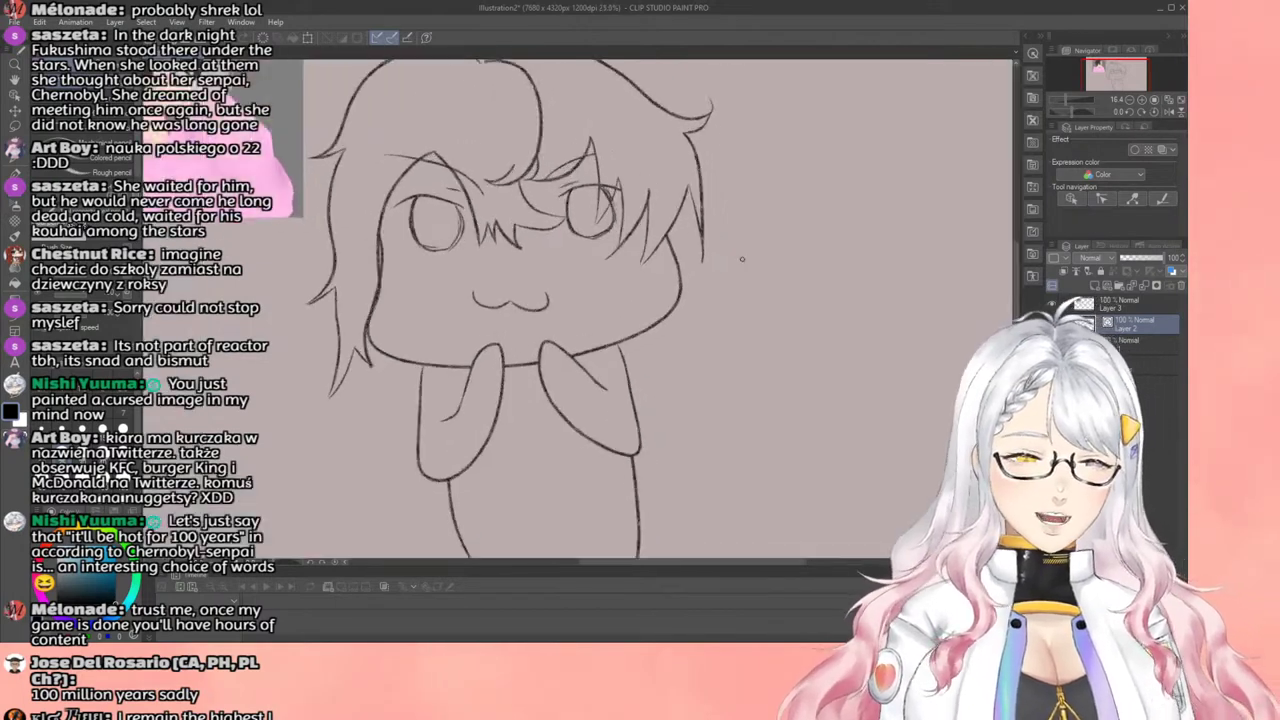
{"action": "scroll", "coordinate": [700, 236], "scroll_direction": "down", "scroll_amount": 2}
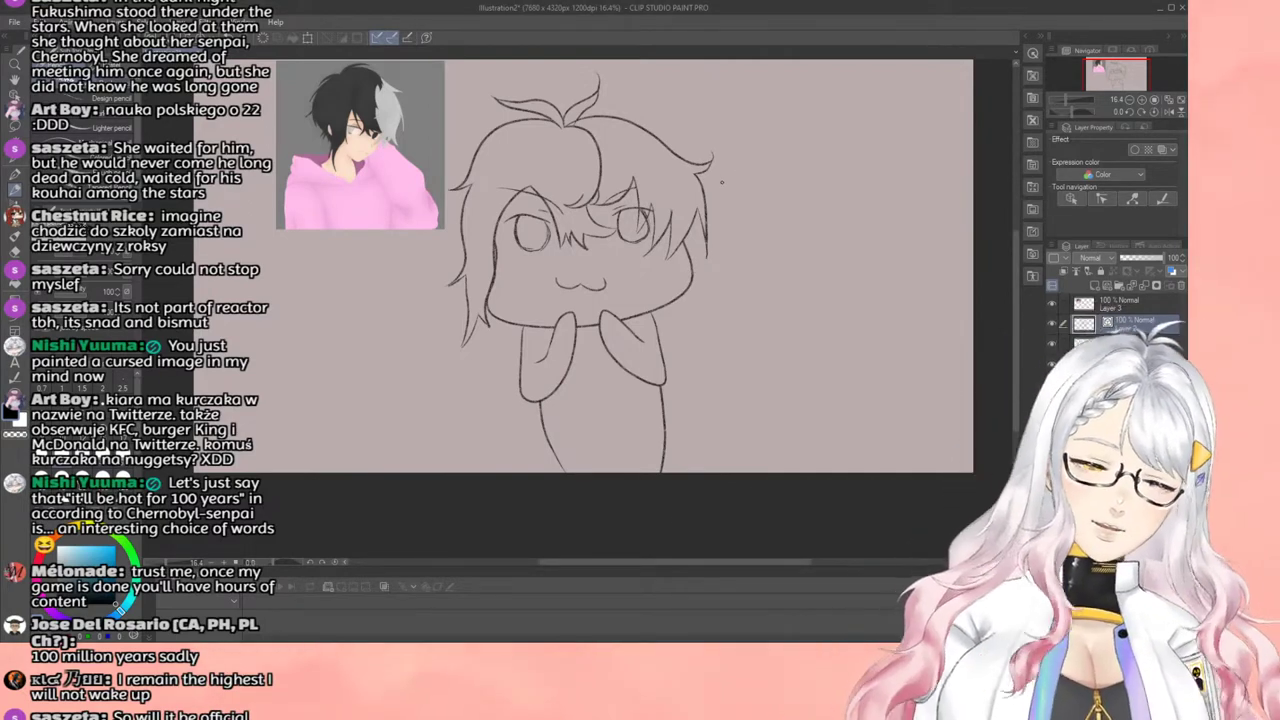
{"action": "scroll", "coordinate": [721, 182], "scroll_direction": "up", "scroll_amount": 1}
{"action": "scroll", "coordinate": [688, 204], "scroll_direction": "down", "scroll_amount": 1}
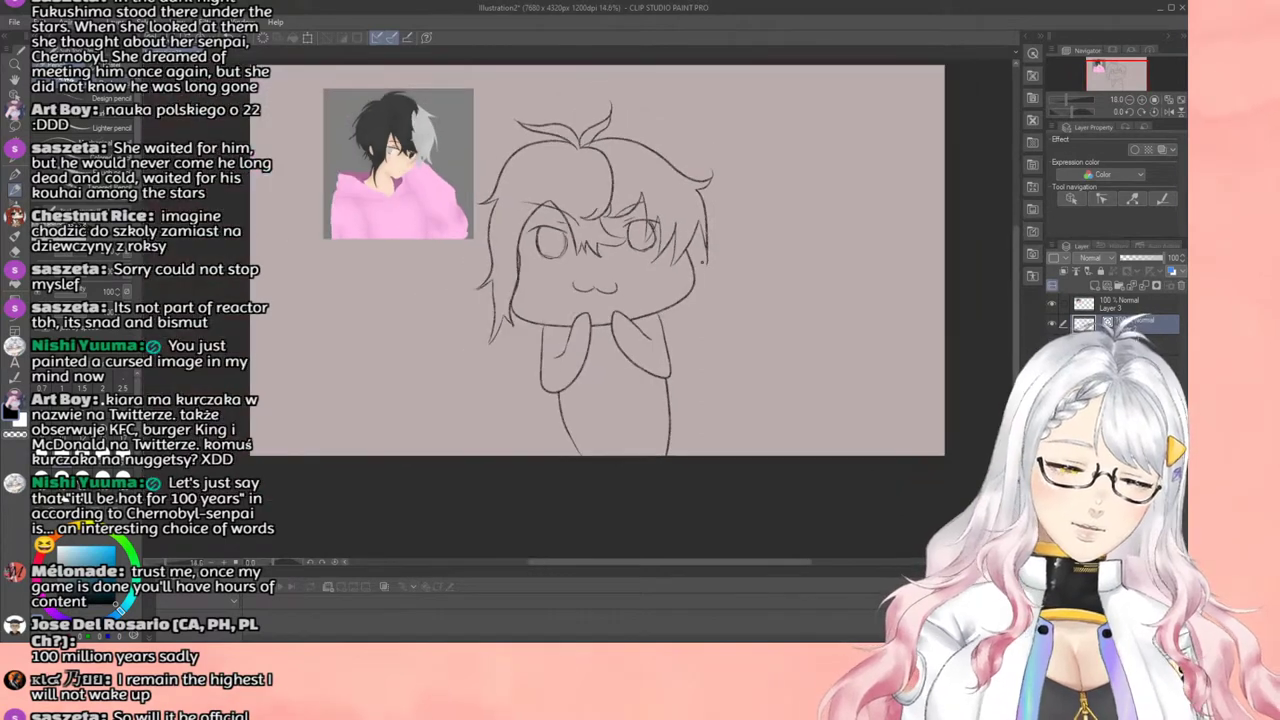
{"action": "scroll", "coordinate": [722, 253], "scroll_direction": "up", "scroll_amount": 1}
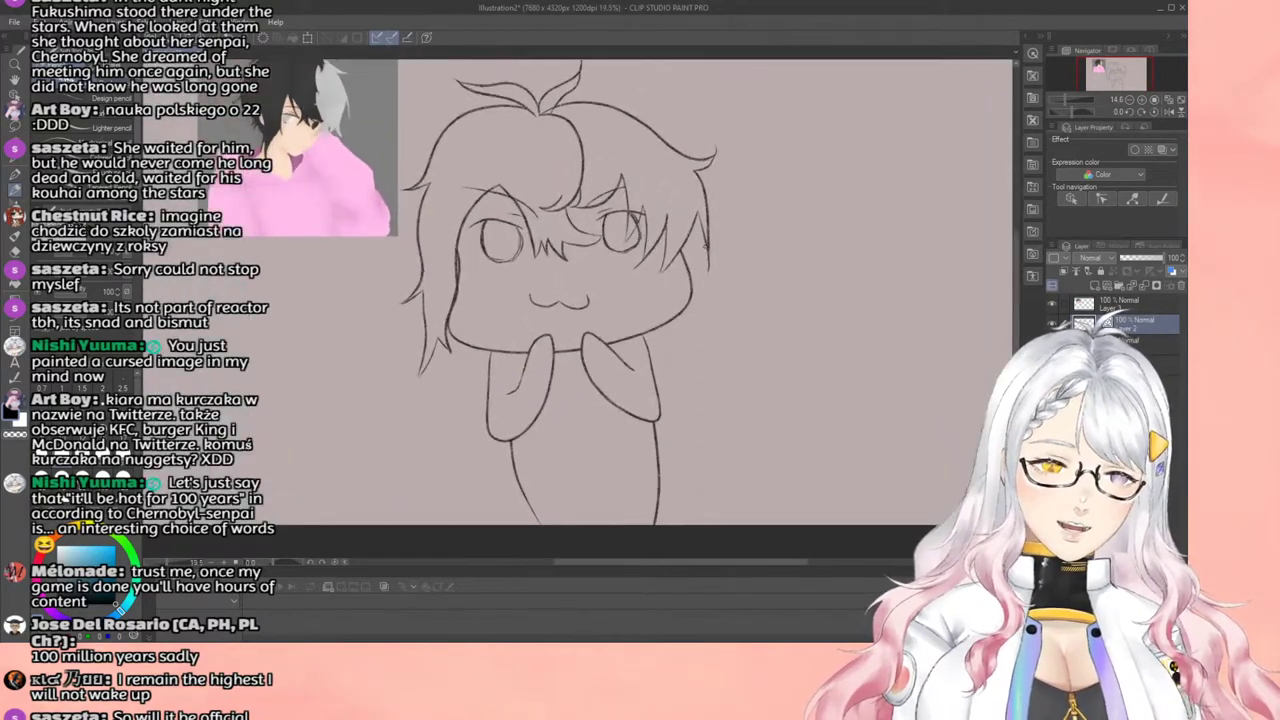
{"action": "scroll", "coordinate": [722, 253], "scroll_direction": "down", "scroll_amount": 2}
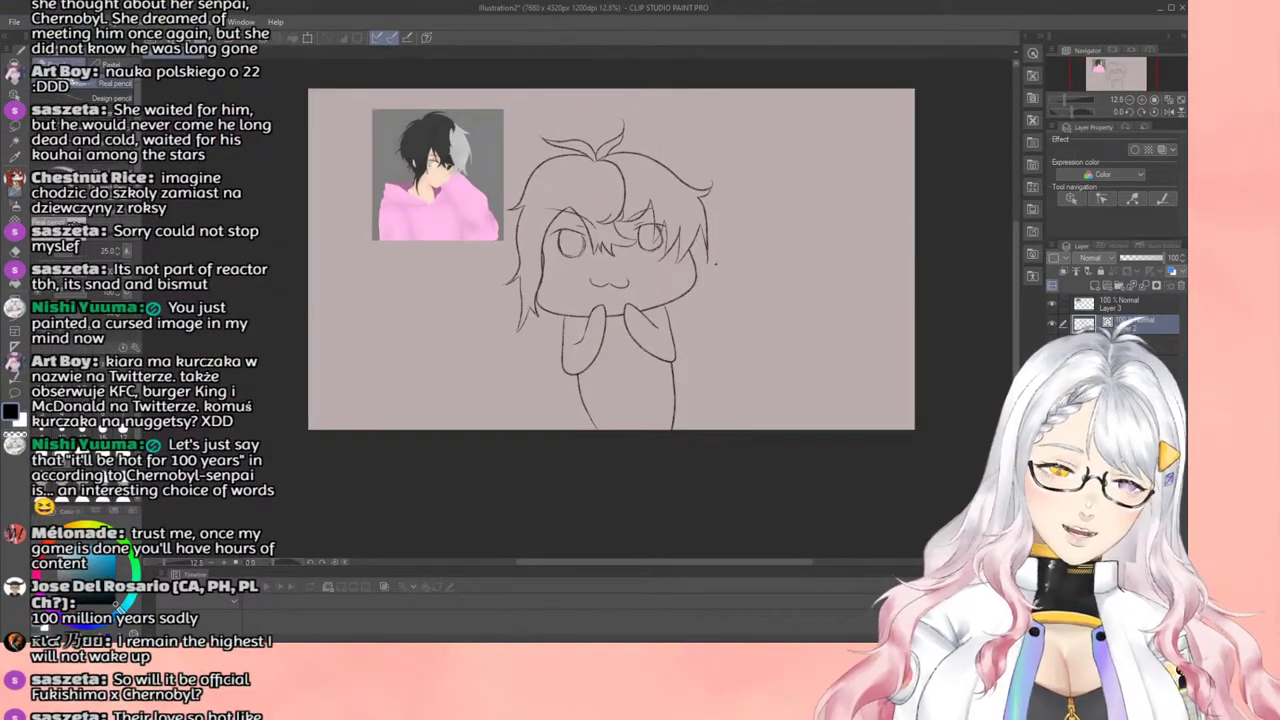
Step: Draw a long curved lock down past the right cheek, ending in a point below the jaw and hooking back to the chin line
{"action": "scroll", "coordinate": [712, 260], "scroll_direction": "up", "scroll_amount": 8}
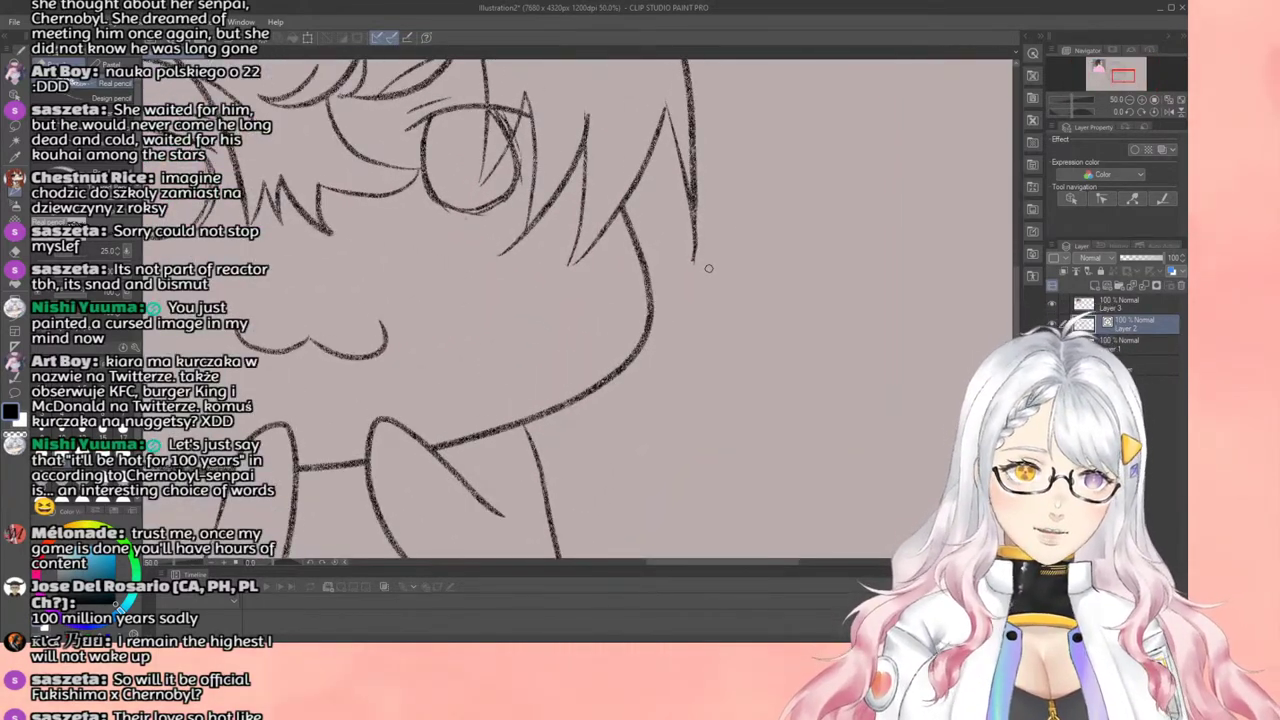
{"action": "mouse_move", "coordinate": [654, 132]}
{"action": "left_mouse_down"}
{"action": "mouse_move", "coordinate": [690, 246]}
{"action": "mouse_move", "coordinate": [684, 386]}
{"action": "mouse_move", "coordinate": [641, 457]}
{"action": "mouse_move", "coordinate": [635, 366]}
{"action": "mouse_move", "coordinate": [592, 402]}
{"action": "mouse_move", "coordinate": [626, 214]}
{"action": "mouse_move", "coordinate": [606, 355]}
{"action": "mouse_move", "coordinate": [582, 398]}
{"action": "left_mouse_up"}
{"action": "key", "text": "ctrl+z"}
{"action": "key", "text": "ctrl+z"}
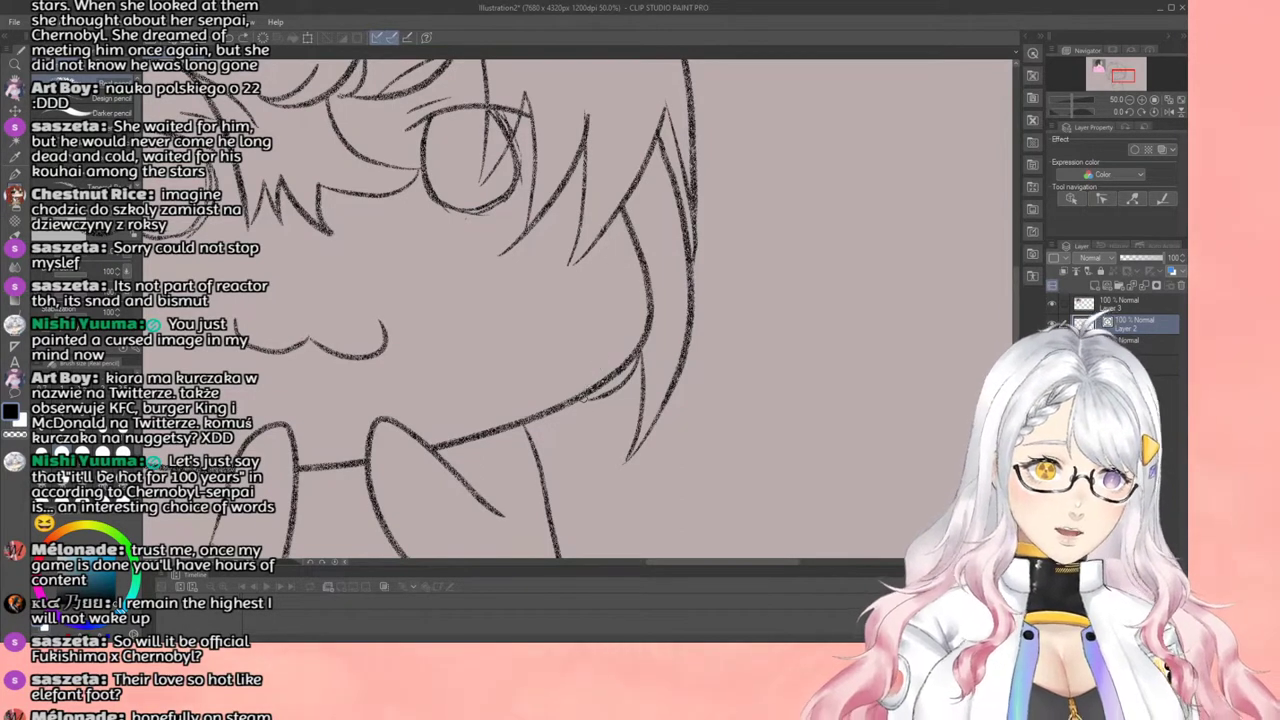
Step: Redraw the right cheek contour further inward, running from the bang tips beside the eye down to the jaw
{"action": "mouse_move", "coordinate": [592, 183]}
{"action": "left_mouse_down"}
{"action": "mouse_move", "coordinate": [598, 311]}
{"action": "mouse_move", "coordinate": [570, 420]}
{"action": "left_mouse_up"}
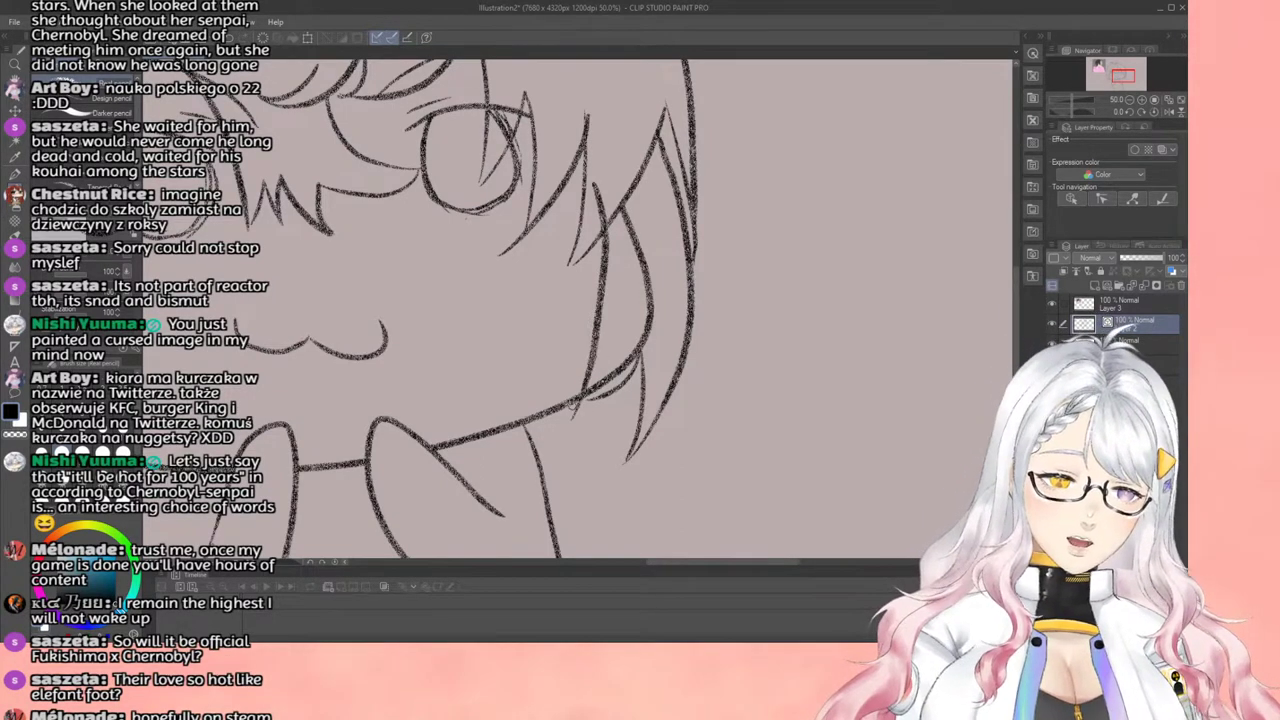
{"action": "key", "text": "ctrl+z"}
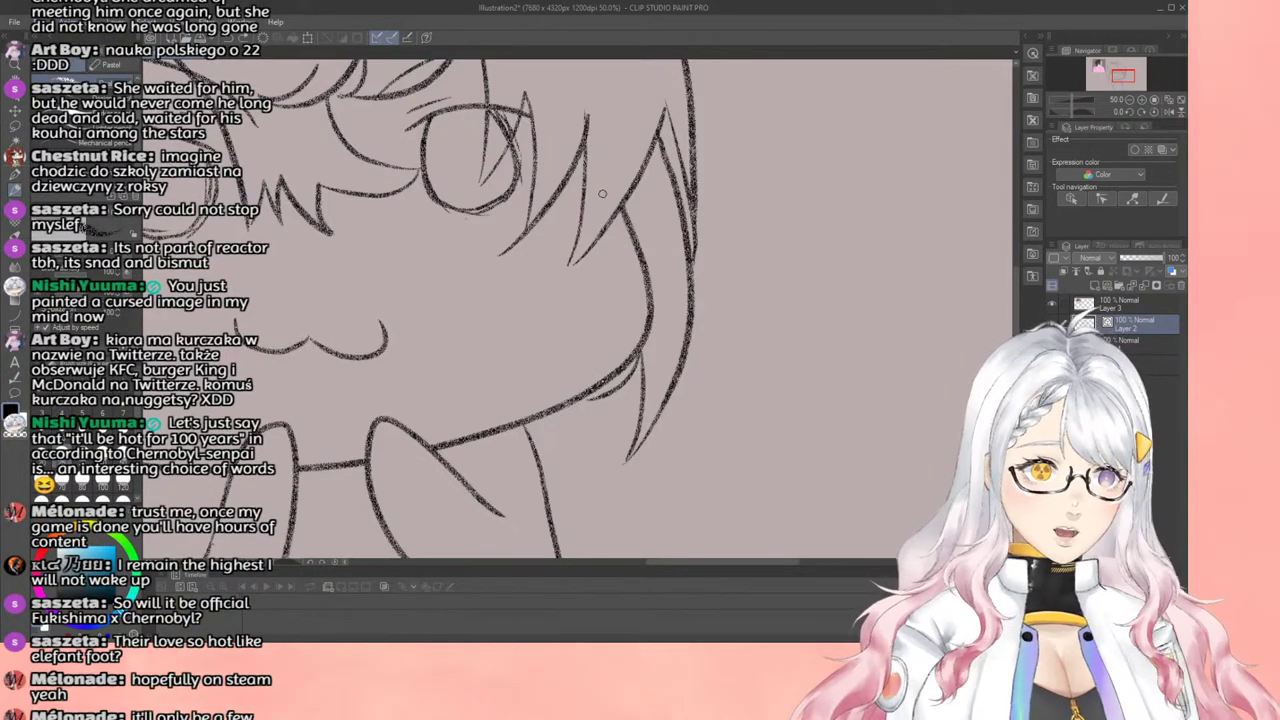
{"action": "mouse_move", "coordinate": [602, 194]}
{"action": "left_mouse_down"}
{"action": "mouse_move", "coordinate": [612, 318]}
{"action": "mouse_move", "coordinate": [586, 398]}
{"action": "mouse_move", "coordinate": [566, 408]}
{"action": "left_mouse_up"}
{"action": "left_click", "coordinate": [17, 258]}
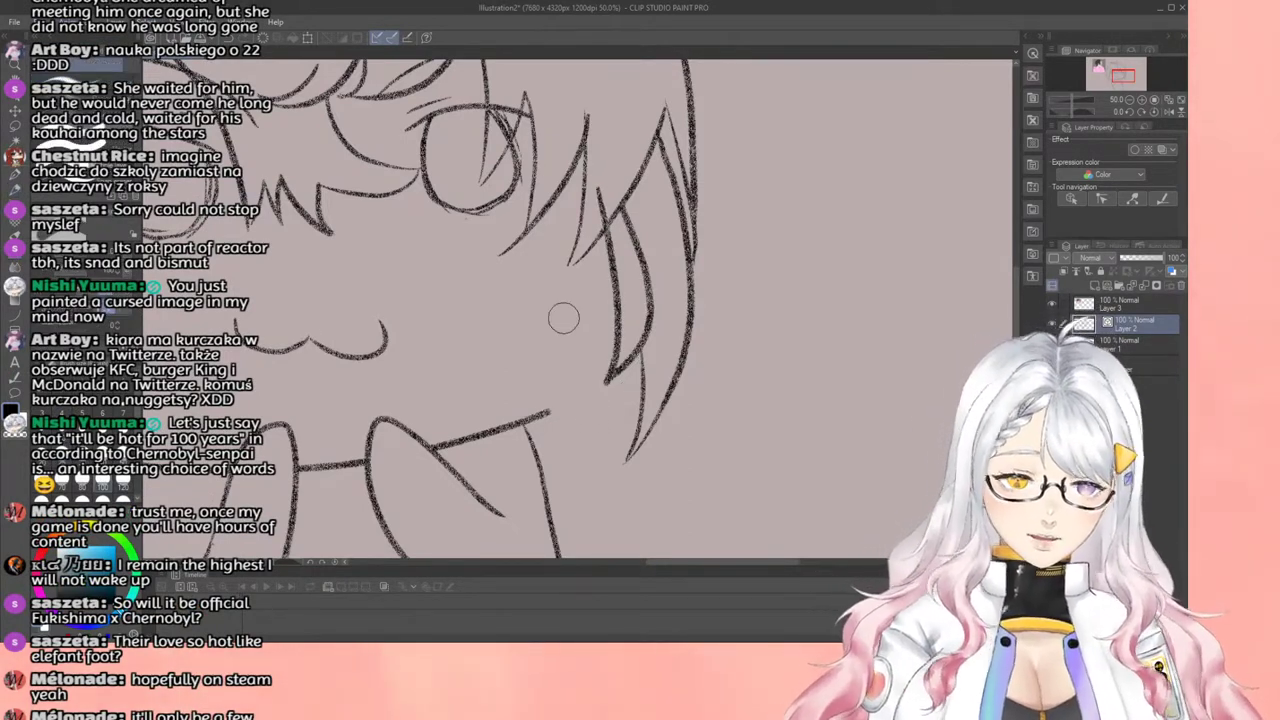
{"action": "key", "text": "ctrl+z"}
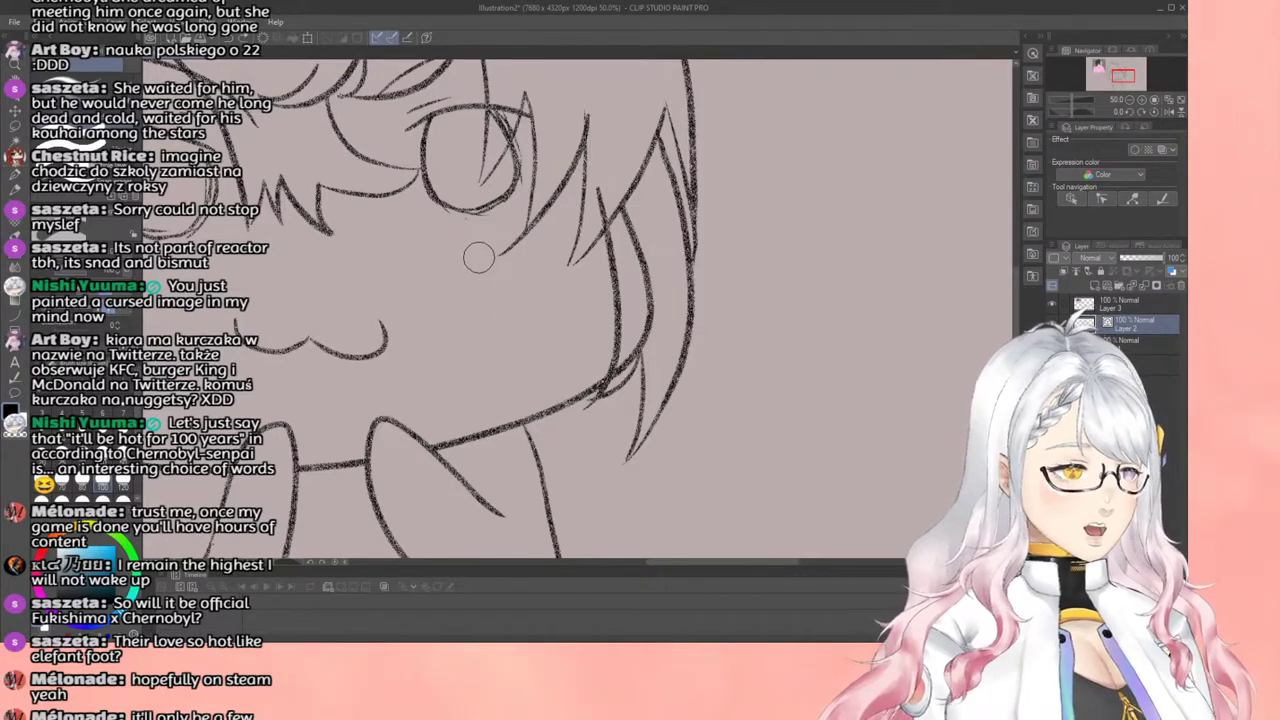
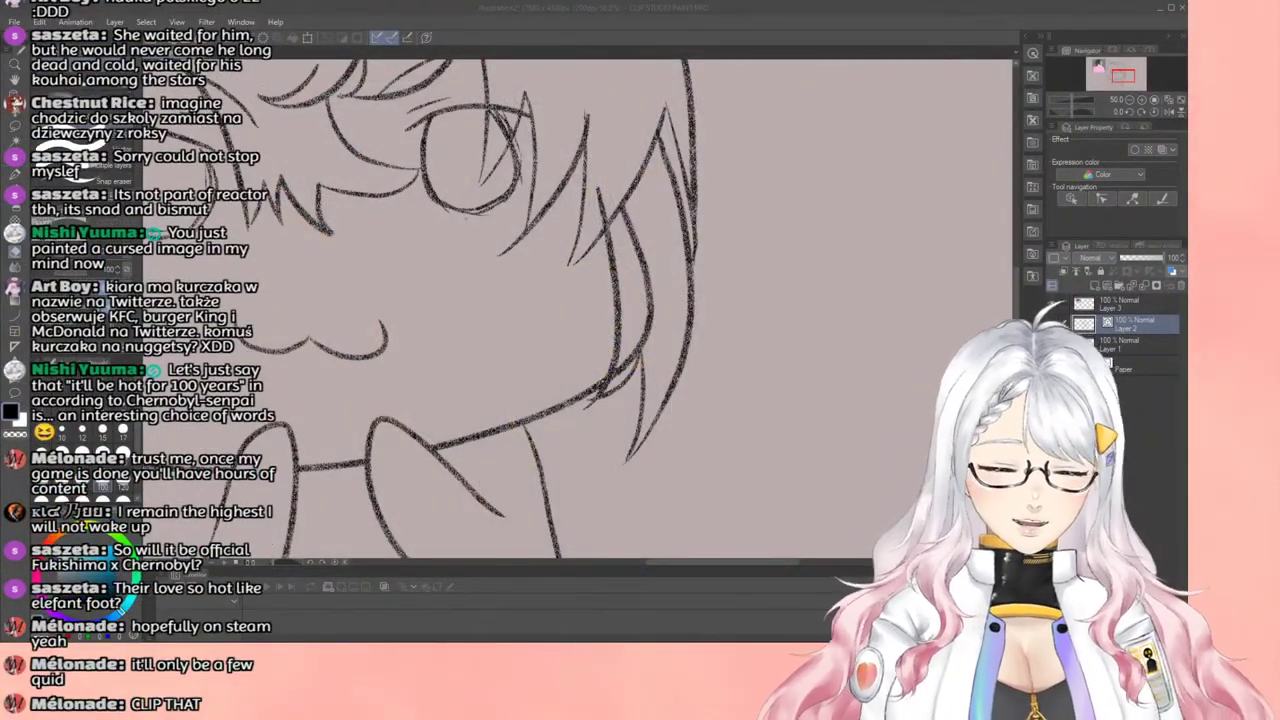
Step: Erase the old right cheek outline, the new contour's overshoot into the bangs, and the slanted strand line beside it
{"action": "key", "text": "alt+Tab"}
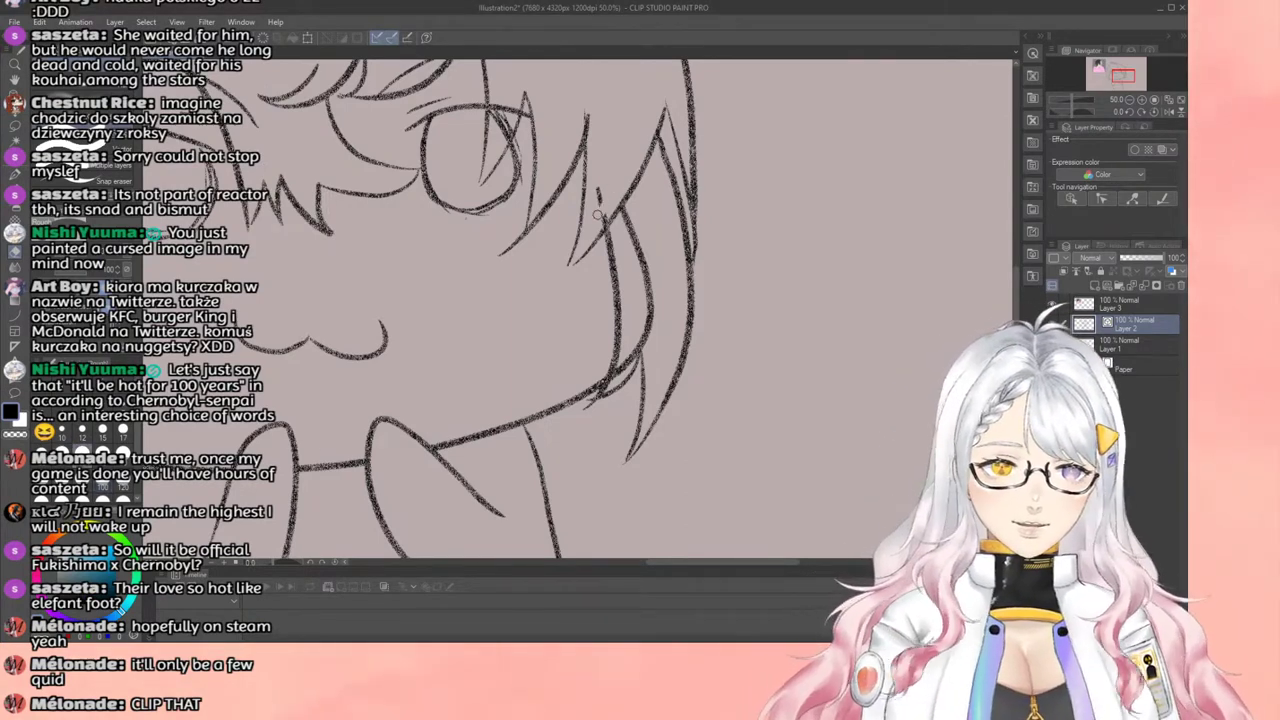
{"action": "key", "text": "ctrl+z"}
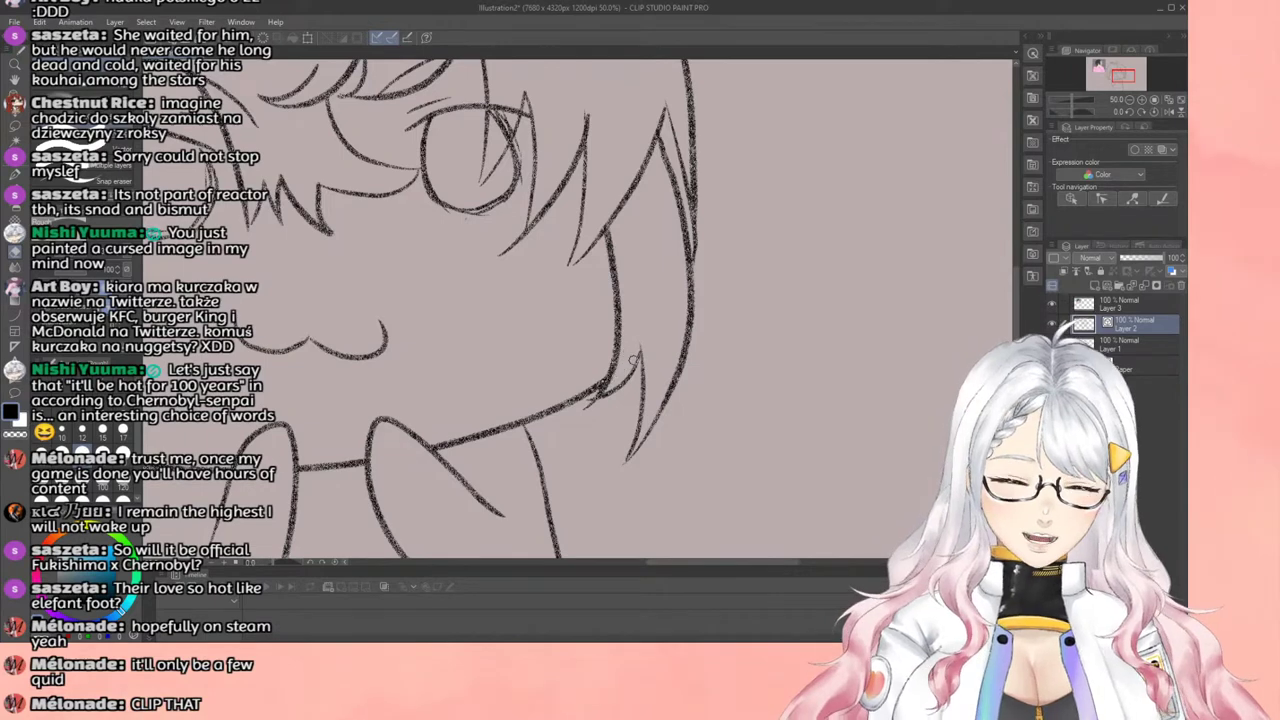
{"action": "key", "text": "ctrl+z"}
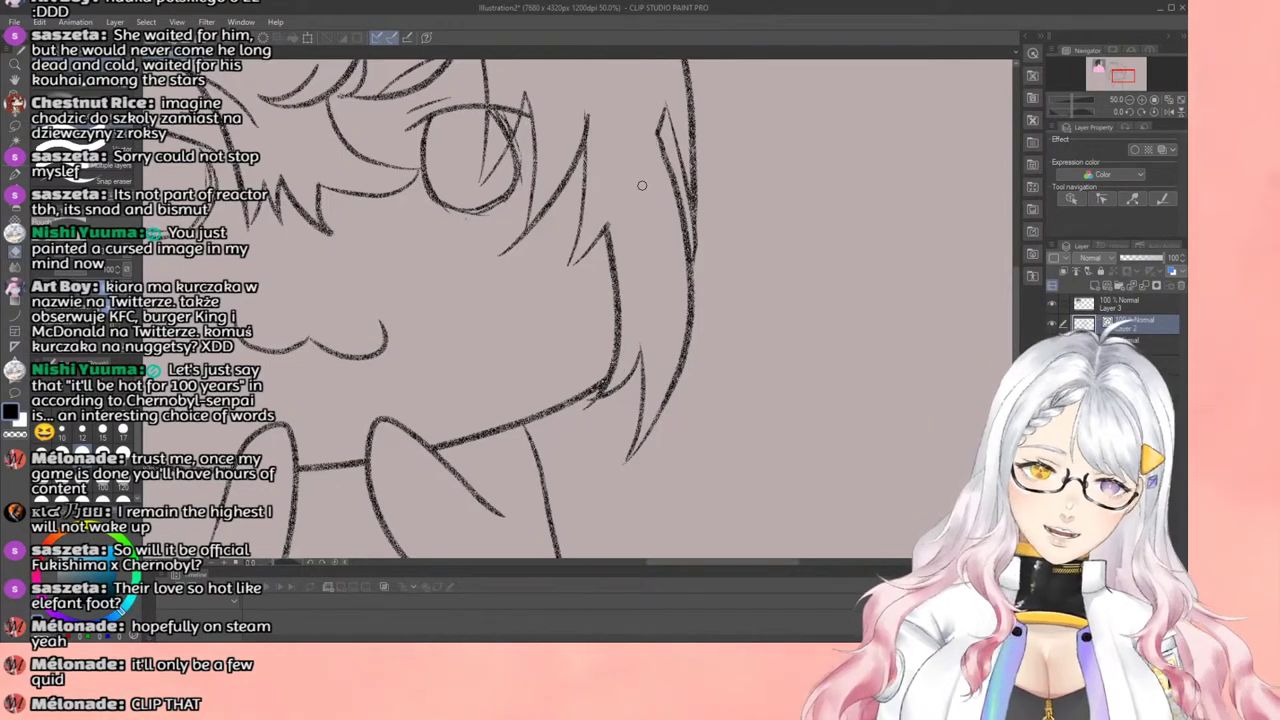
{"action": "scroll", "coordinate": [642, 185], "scroll_direction": "down", "scroll_amount": 7}
{"action": "scroll", "coordinate": [665, 157], "scroll_direction": "up", "scroll_amount": 3}
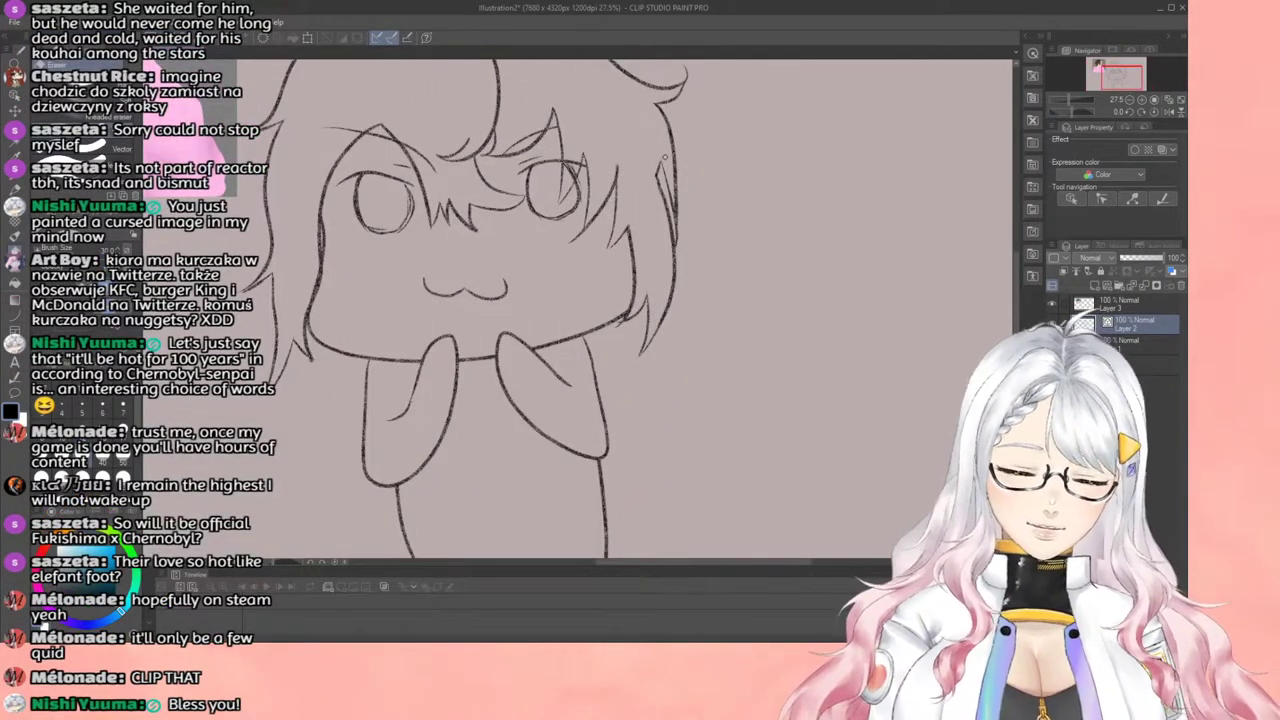
Step: Undo the last stroke on the strand beside the long right lock and check the hair against the reference portrait
{"action": "key", "text": "ctrl+z"}
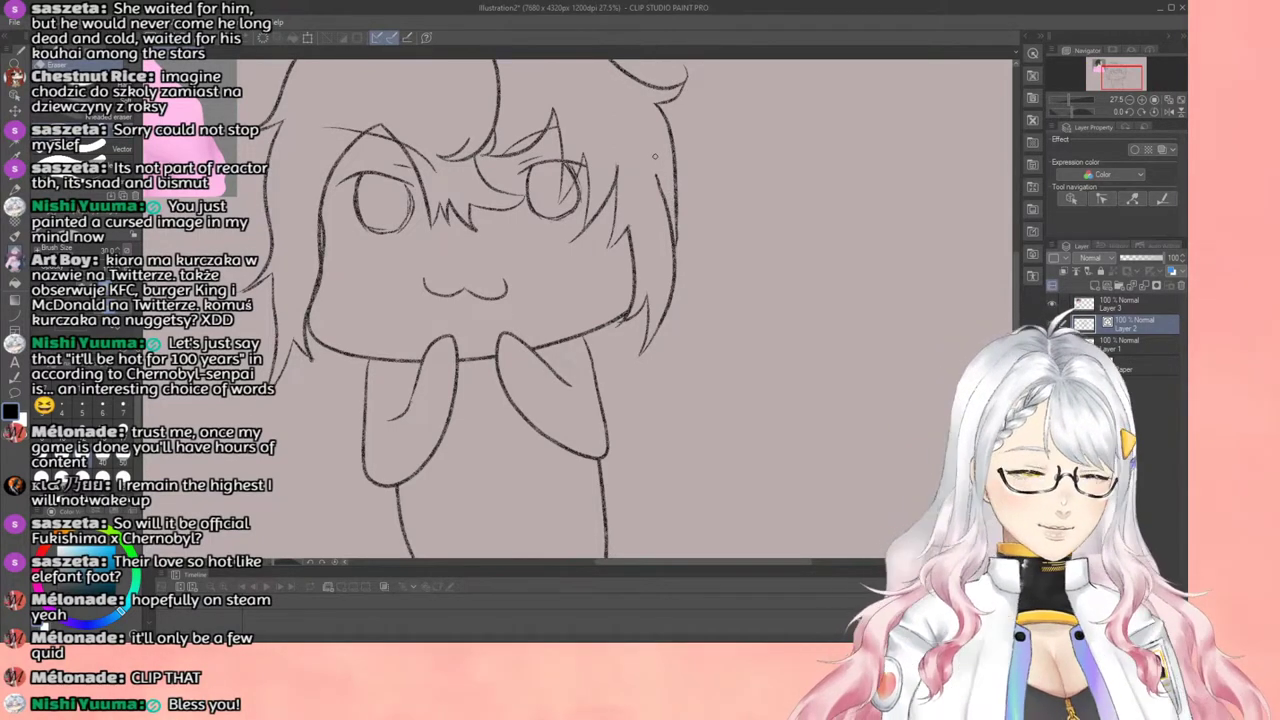
{"action": "scroll", "coordinate": [654, 156], "scroll_direction": "down", "scroll_amount": 4}
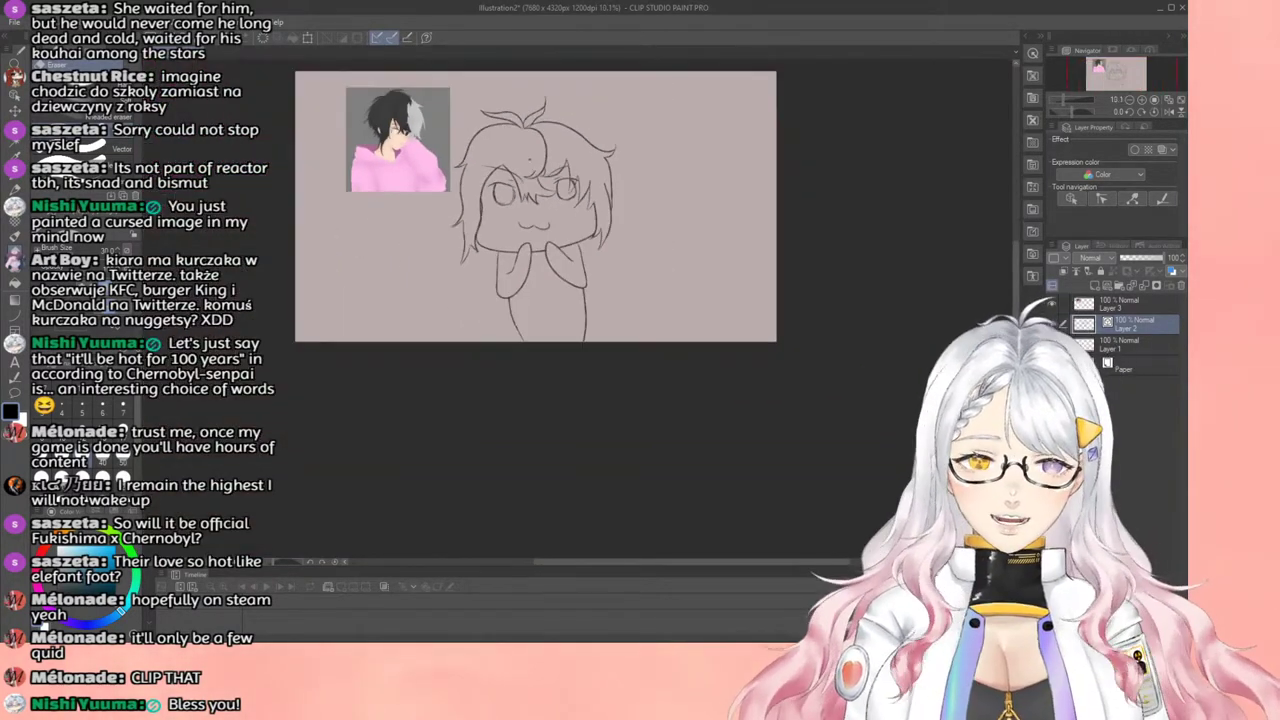
{"action": "scroll", "coordinate": [488, 136], "scroll_direction": "down", "scroll_amount": 1}
{"action": "scroll", "coordinate": [492, 128], "scroll_direction": "up", "scroll_amount": 3}
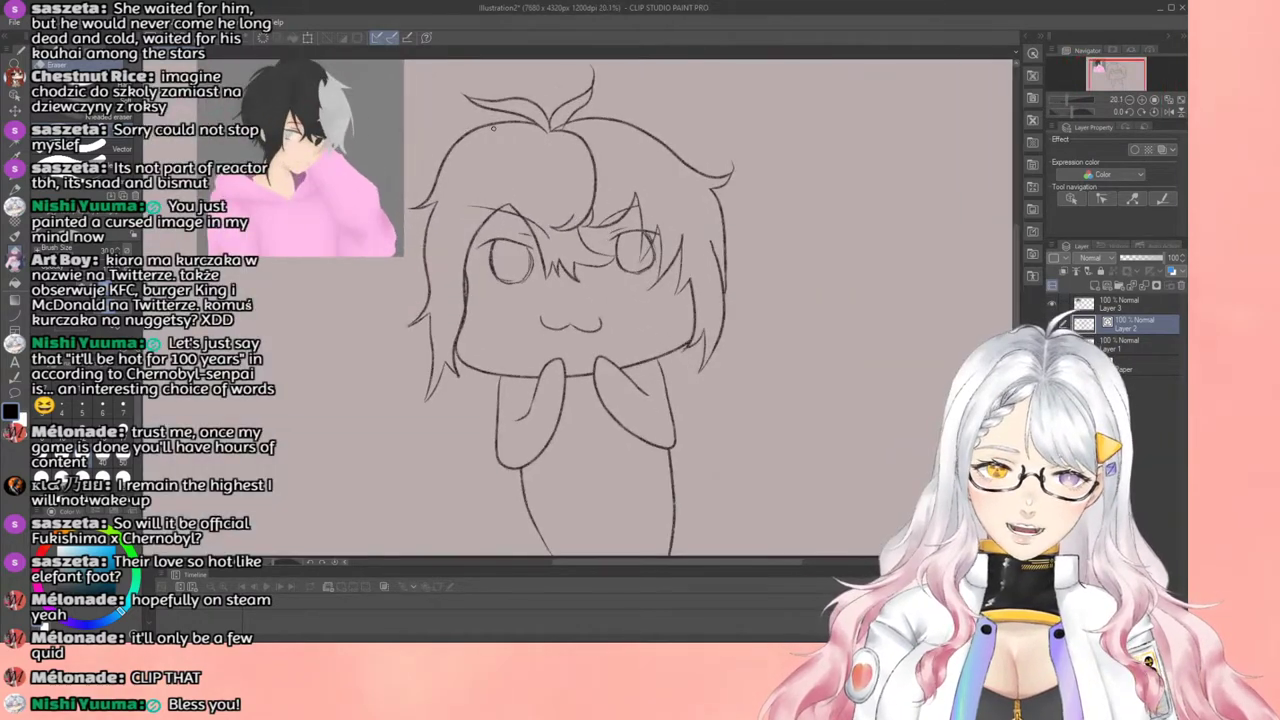
{"action": "scroll", "coordinate": [492, 128], "scroll_direction": "up", "scroll_amount": 1}
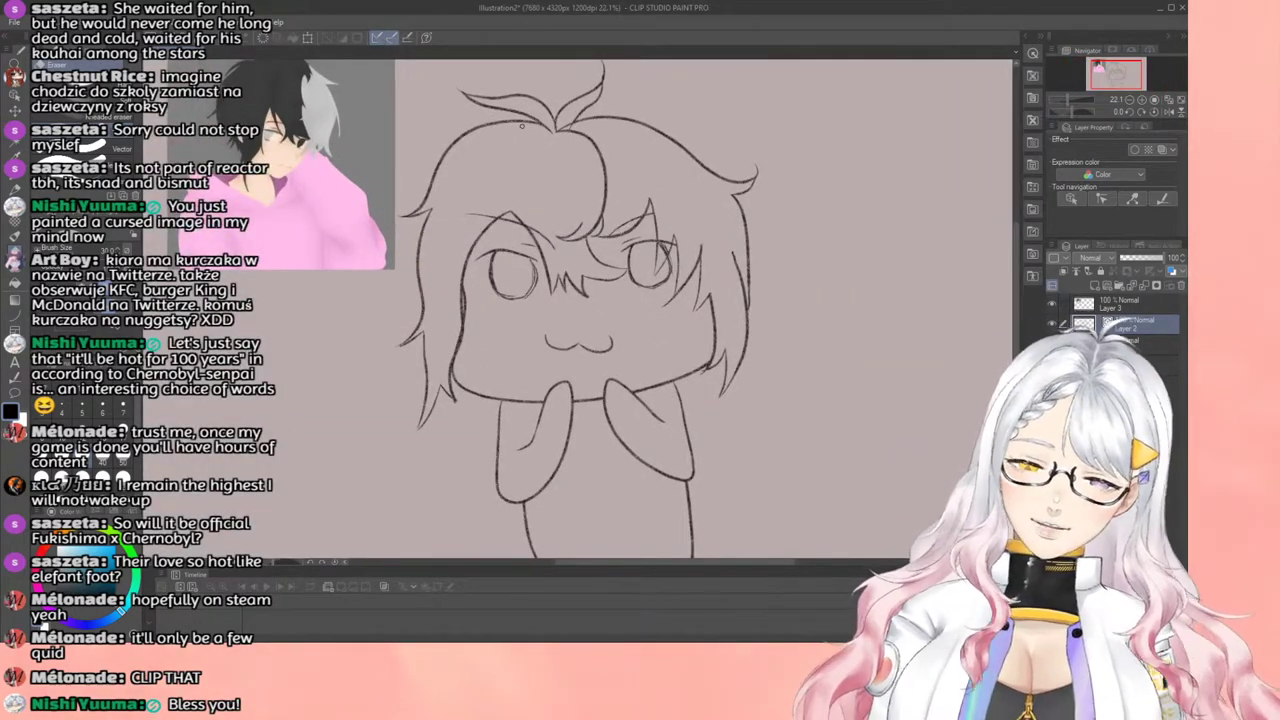
{"action": "scroll", "coordinate": [609, 189], "scroll_direction": "down", "scroll_amount": 1}
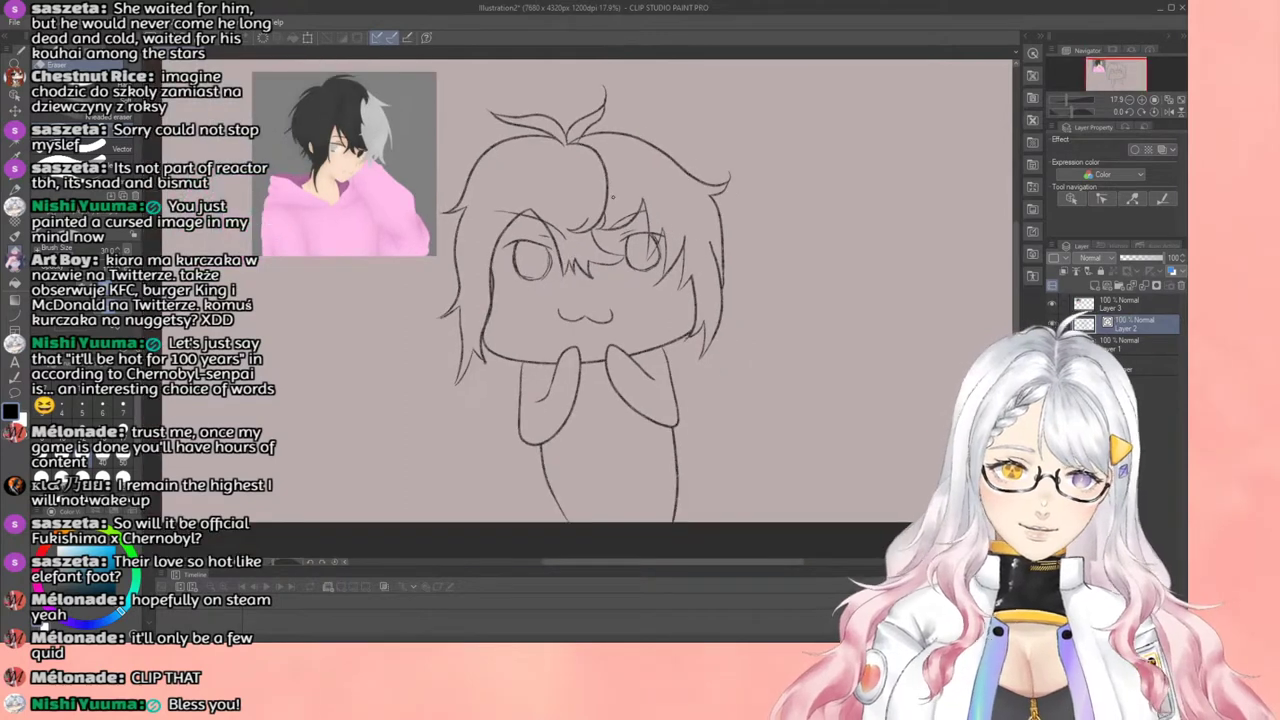
{"action": "scroll", "coordinate": [614, 180], "scroll_direction": "up", "scroll_amount": 1}
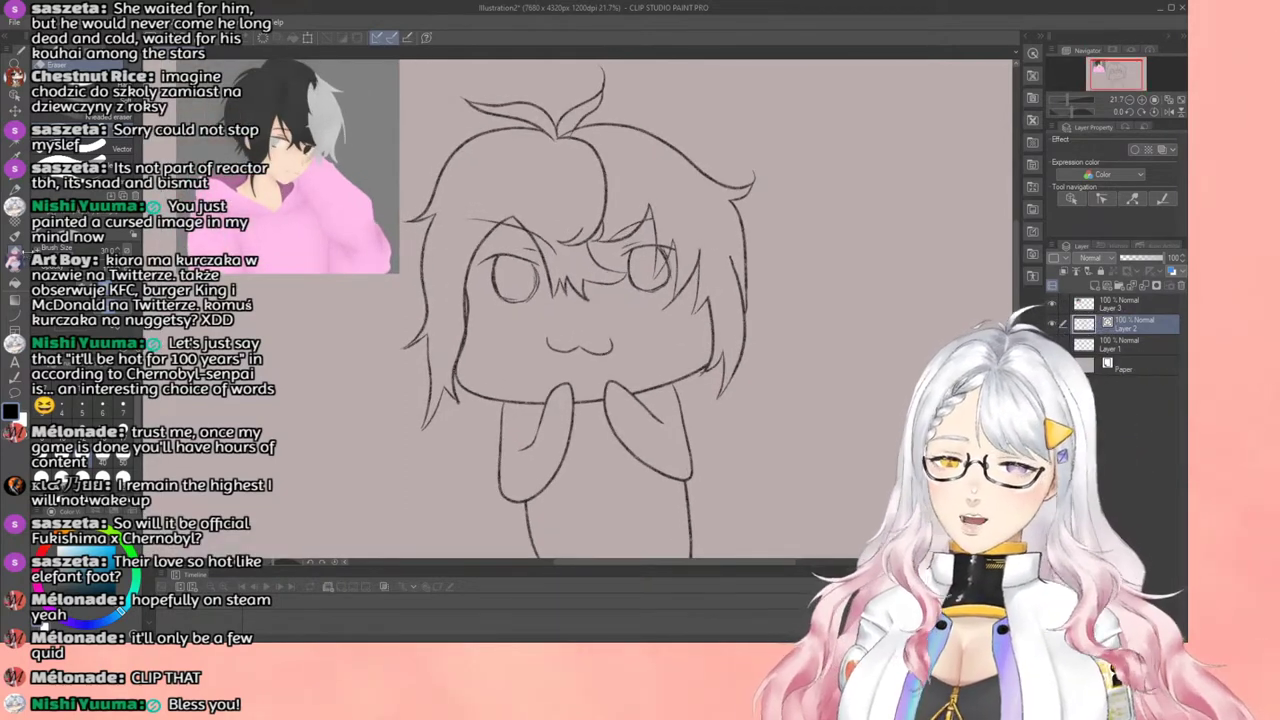
{"action": "left_click_drag", "start_coordinate": [572, 129], "coordinate": [579, 130]}
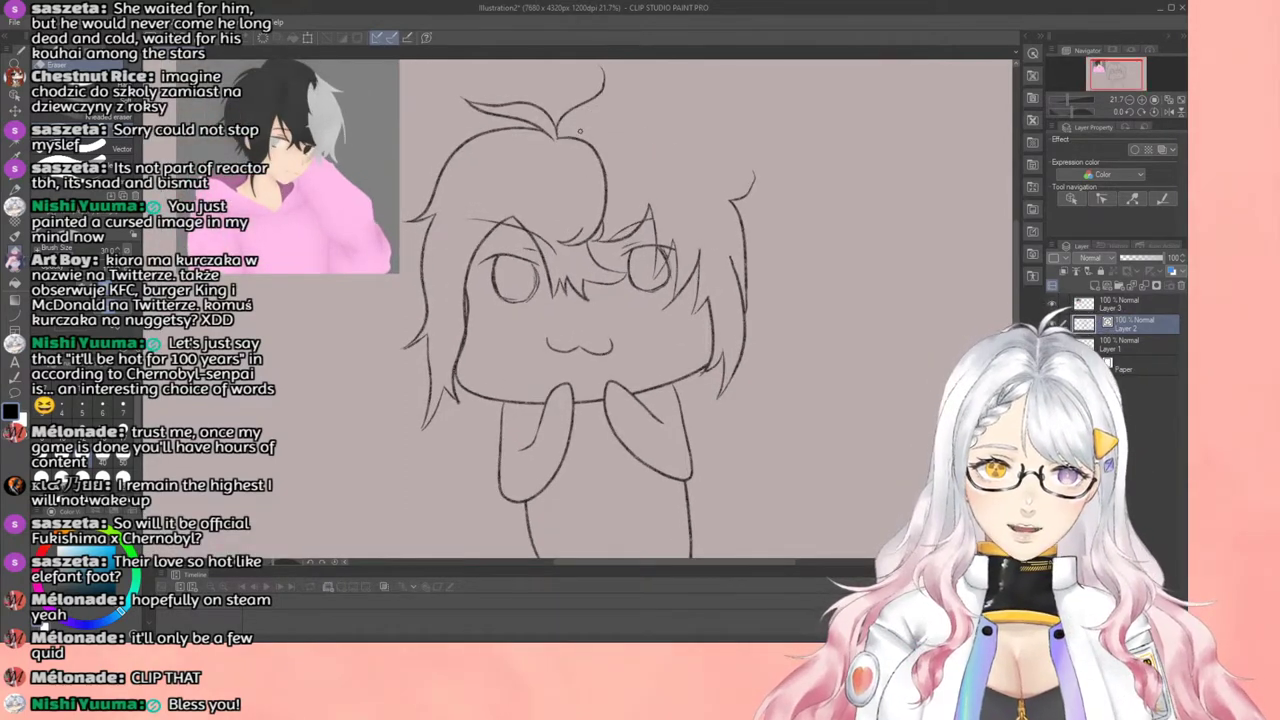
{"action": "key", "text": "ctrl+z"}
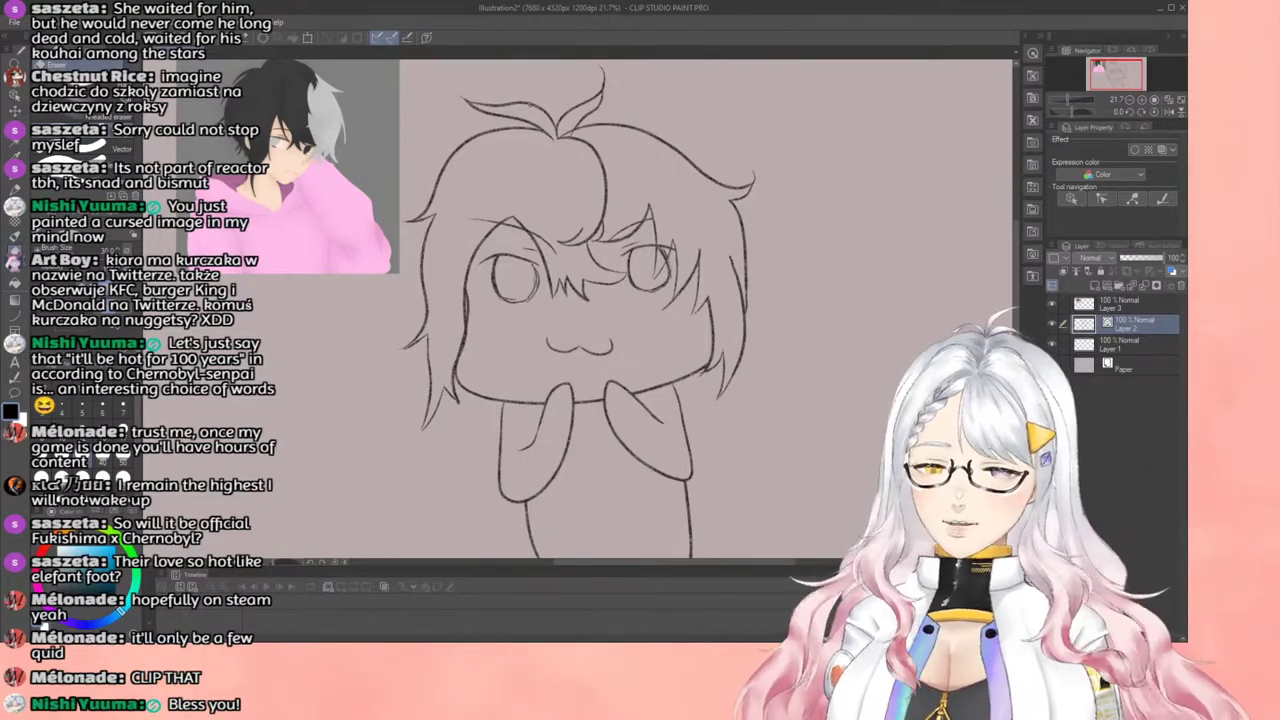
{"action": "scroll", "coordinate": [632, 92], "scroll_direction": "up", "scroll_amount": 2}
{"action": "scroll", "coordinate": [632, 92], "scroll_direction": "up", "scroll_amount": 1}
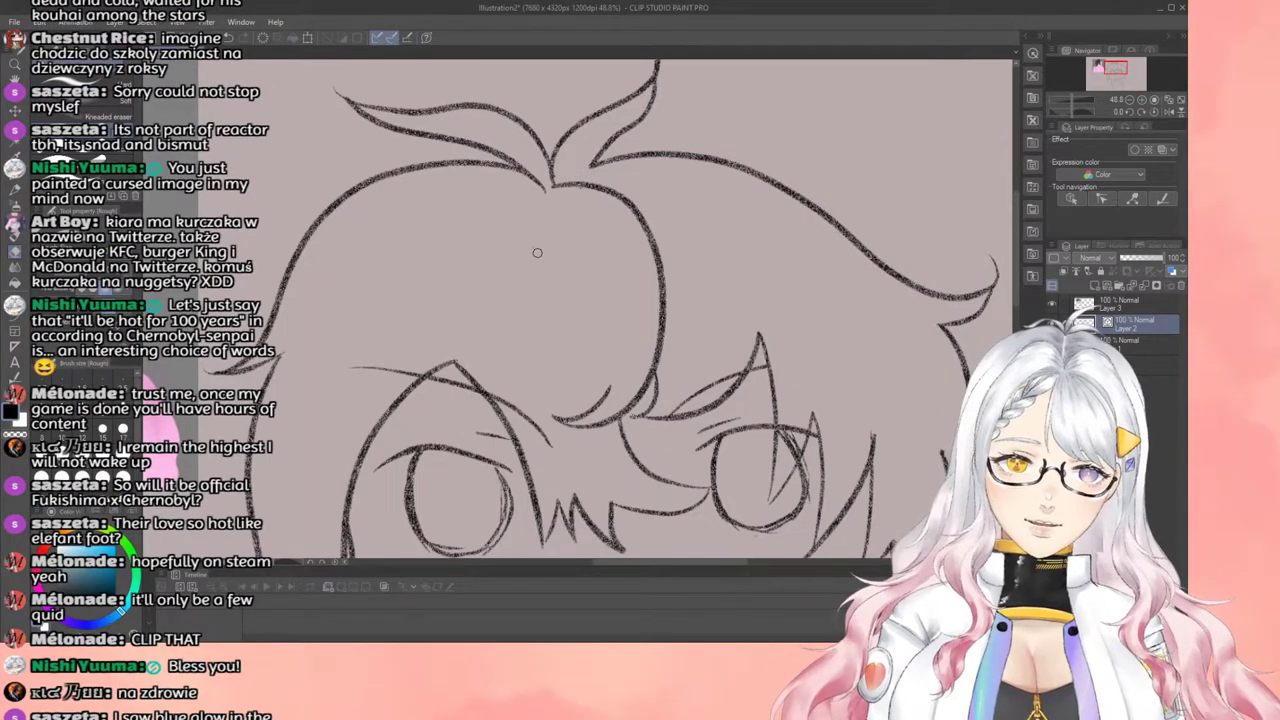
{"action": "key", "text": "ctrl+z"}
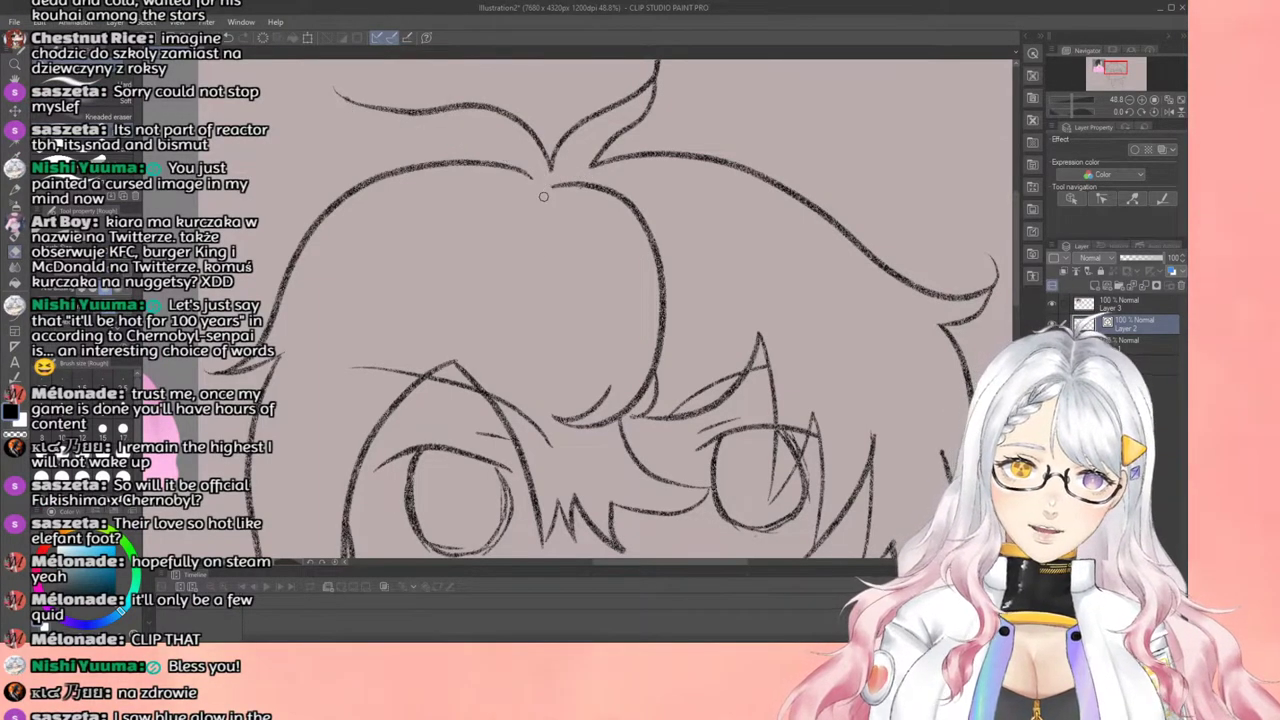
{"action": "key", "text": "ctrl+z"}
Step: Draw a curled lock with two curved pencil strokes below the left end of the jaw, its tip hooking outward beside the arm
{"action": "scroll", "coordinate": [529, 200], "scroll_direction": "down", "scroll_amount": 5}
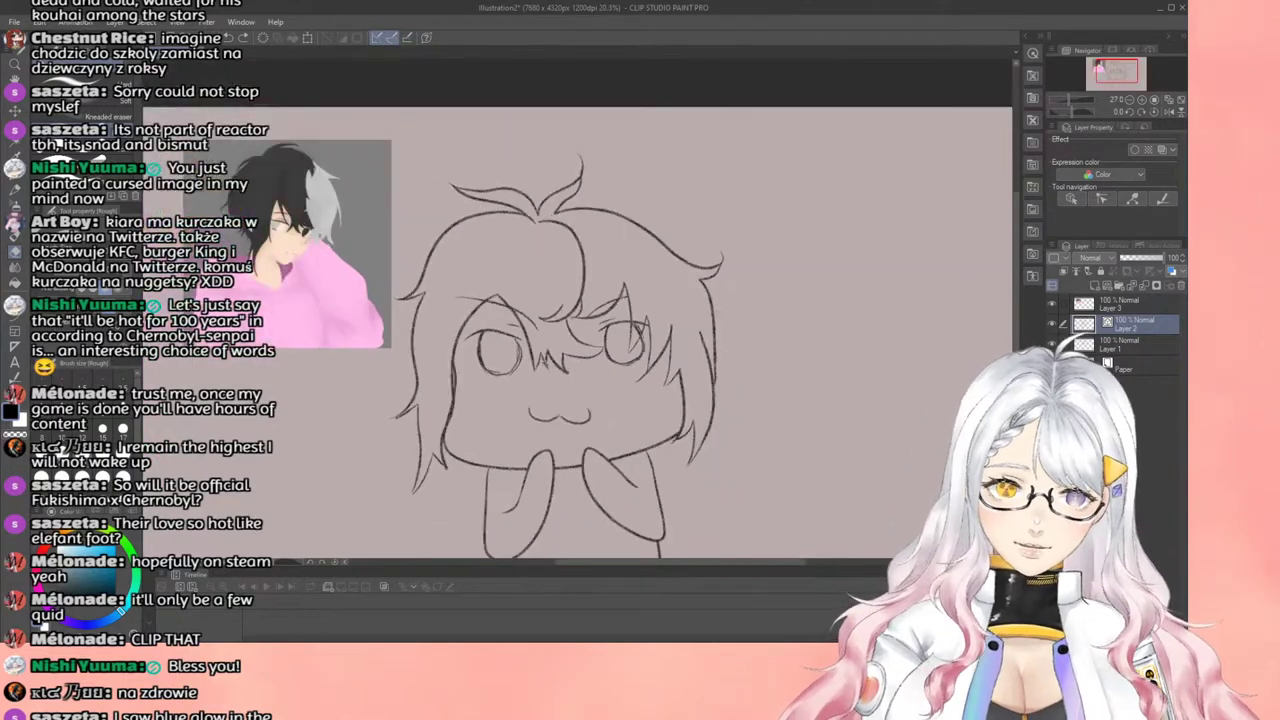
{"action": "scroll", "coordinate": [583, 376], "scroll_direction": "down", "scroll_amount": 2}
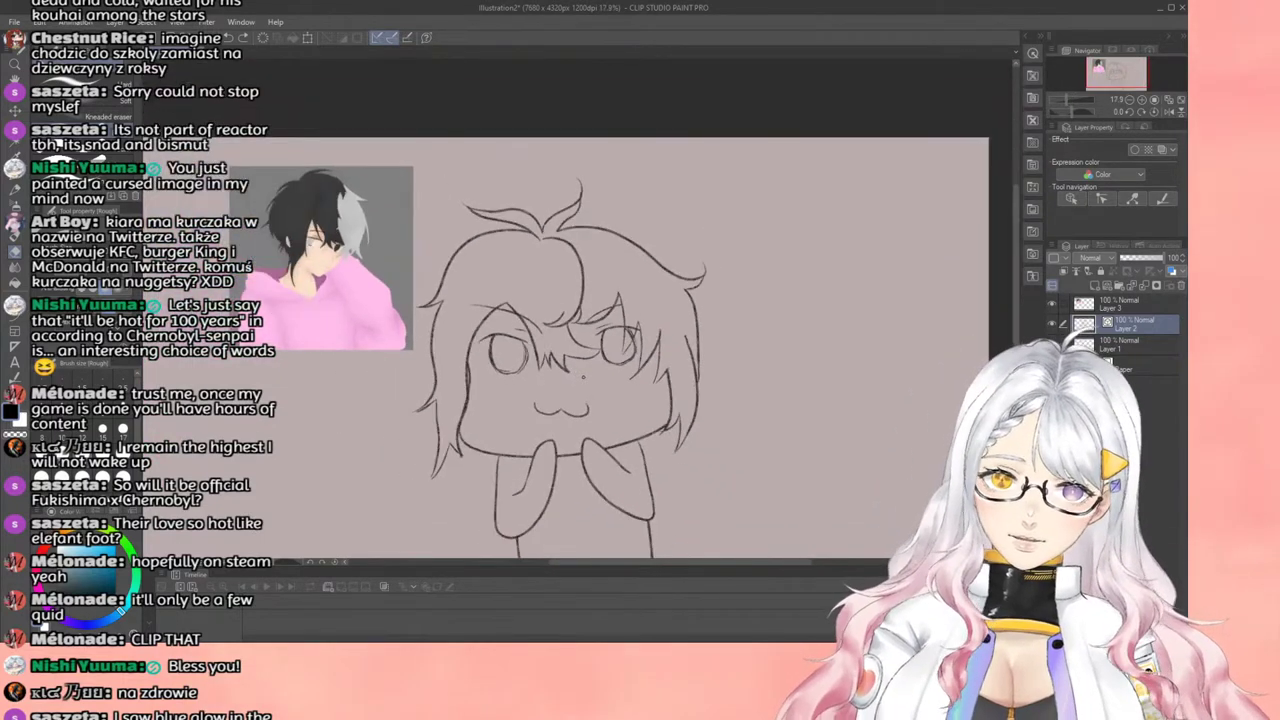
{"action": "scroll", "coordinate": [583, 376], "scroll_direction": "down", "scroll_amount": 2}
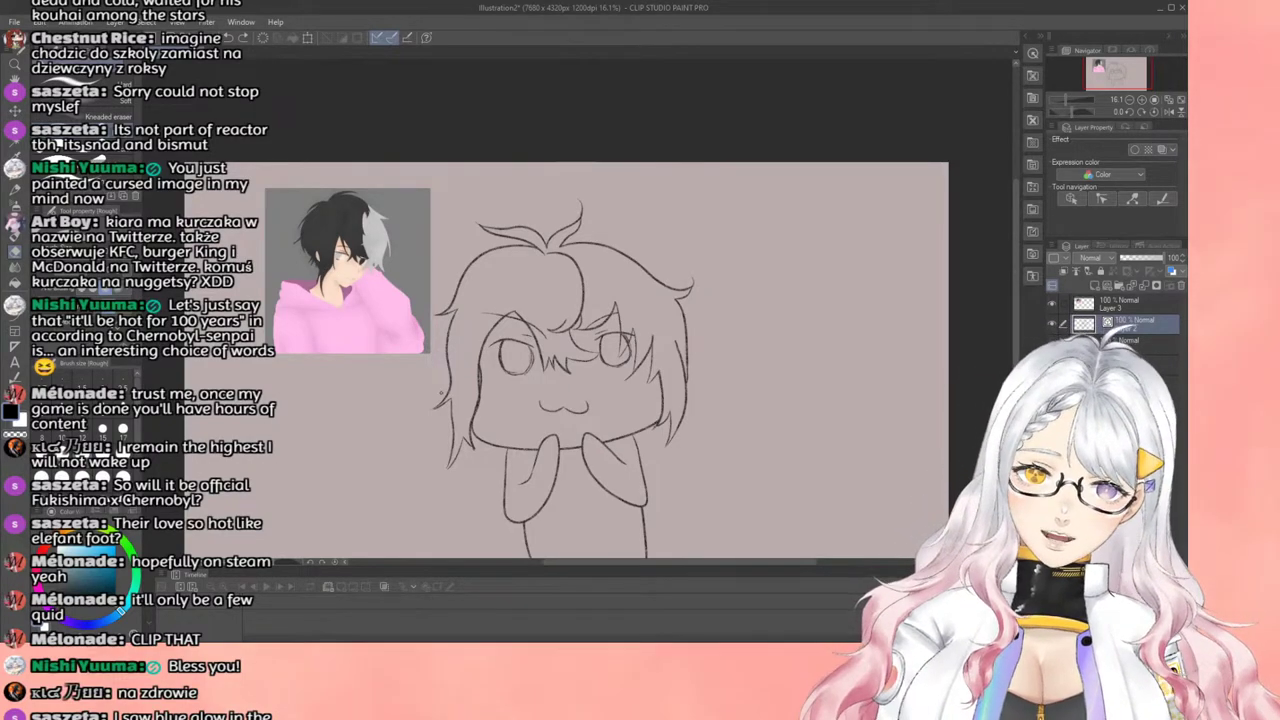
{"action": "scroll", "coordinate": [446, 394], "scroll_direction": "up", "scroll_amount": 4}
{"action": "scroll", "coordinate": [458, 397], "scroll_direction": "down", "scroll_amount": 5}
{"action": "scroll", "coordinate": [518, 517], "scroll_direction": "up", "scroll_amount": 5}
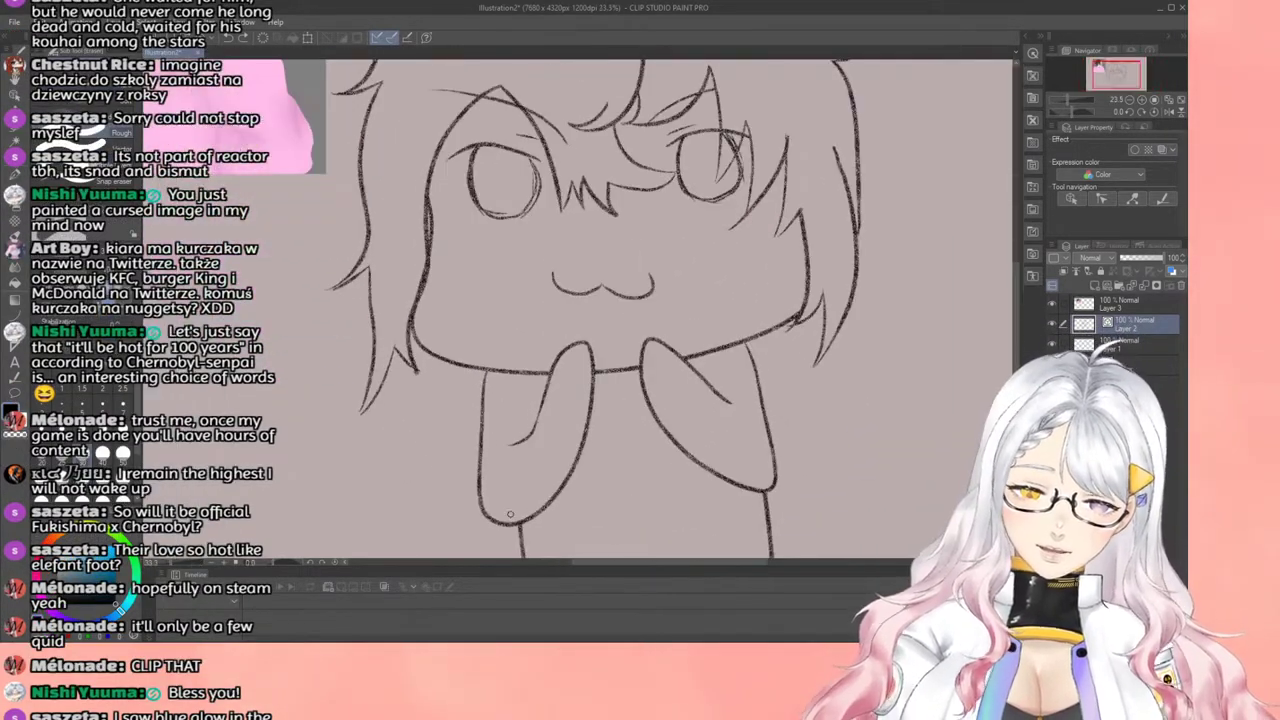
{"action": "scroll", "coordinate": [510, 515], "scroll_direction": "up", "scroll_amount": 3}
{"action": "key", "text": "p"}
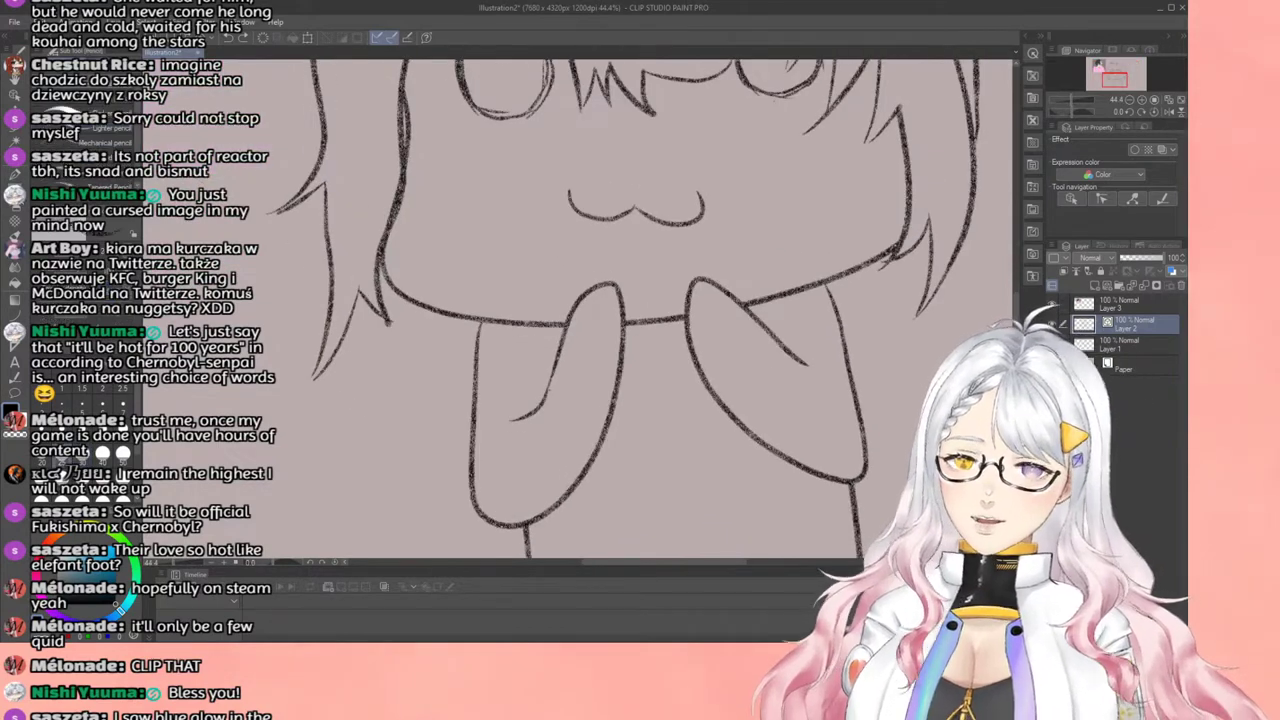
{"action": "mouse_move", "coordinate": [398, 298]}
{"action": "left_mouse_down"}
{"action": "mouse_move", "coordinate": [431, 379]}
{"action": "mouse_move", "coordinate": [417, 403]}
{"action": "mouse_move", "coordinate": [383, 404]}
{"action": "left_mouse_up"}
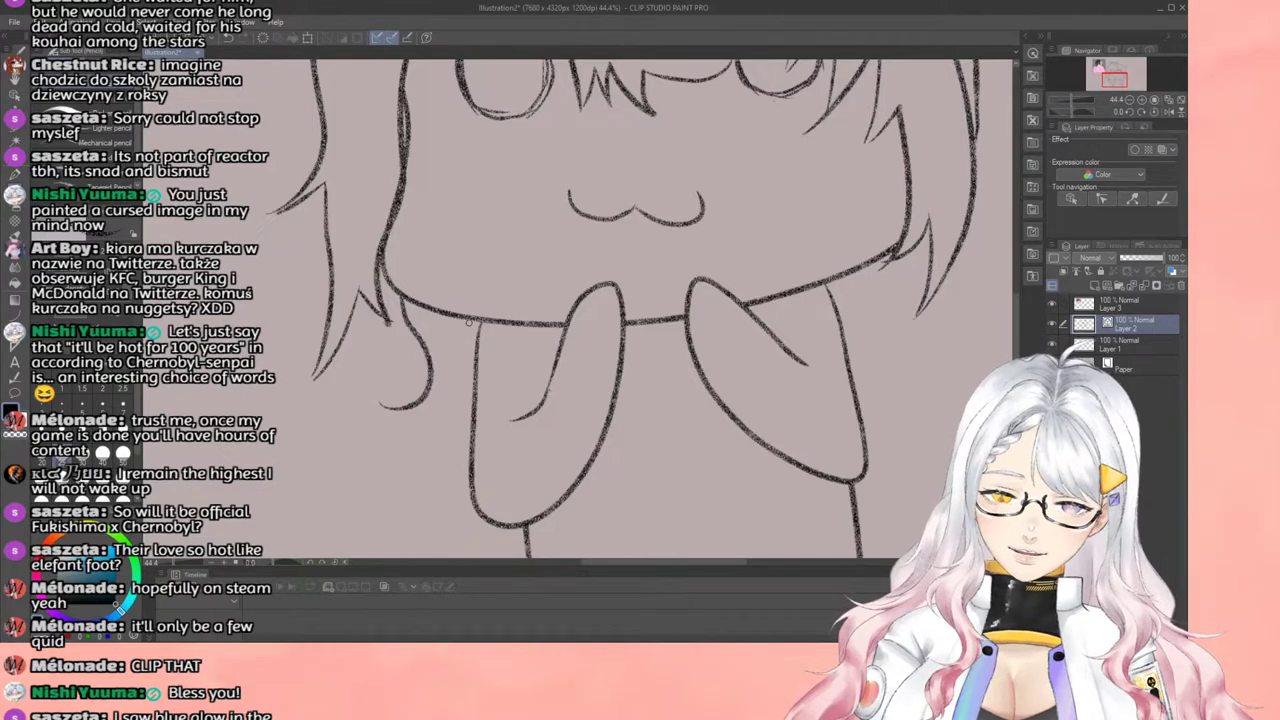
{"action": "mouse_move", "coordinate": [478, 320]}
{"action": "left_mouse_down"}
{"action": "mouse_move", "coordinate": [459, 331]}
{"action": "mouse_move", "coordinate": [432, 406]}
{"action": "mouse_move", "coordinate": [380, 403]}
{"action": "left_mouse_up"}
Step: Darken the bottom edge of both eyes with short pencil strokes that extend slightly past the outlines as lower lash lines
{"action": "scroll", "coordinate": [354, 352], "scroll_direction": "down", "scroll_amount": 8}
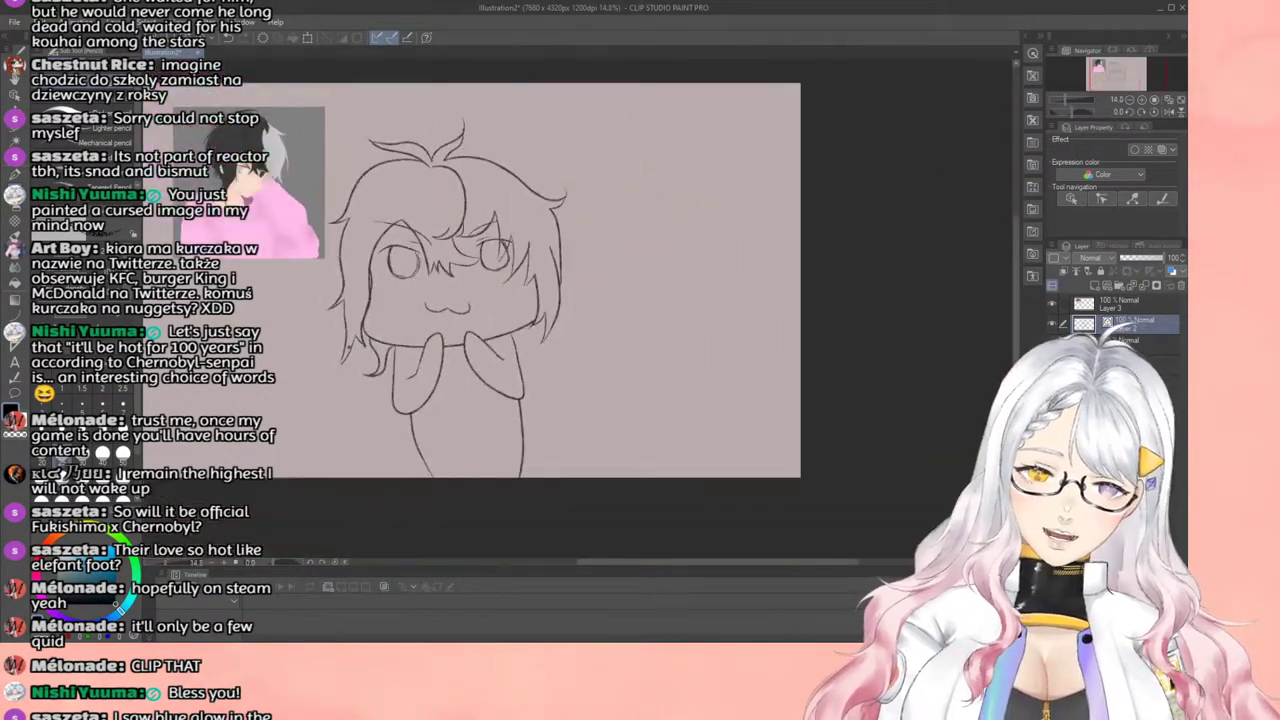
{"action": "scroll", "coordinate": [354, 352], "scroll_direction": "up", "scroll_amount": 1}
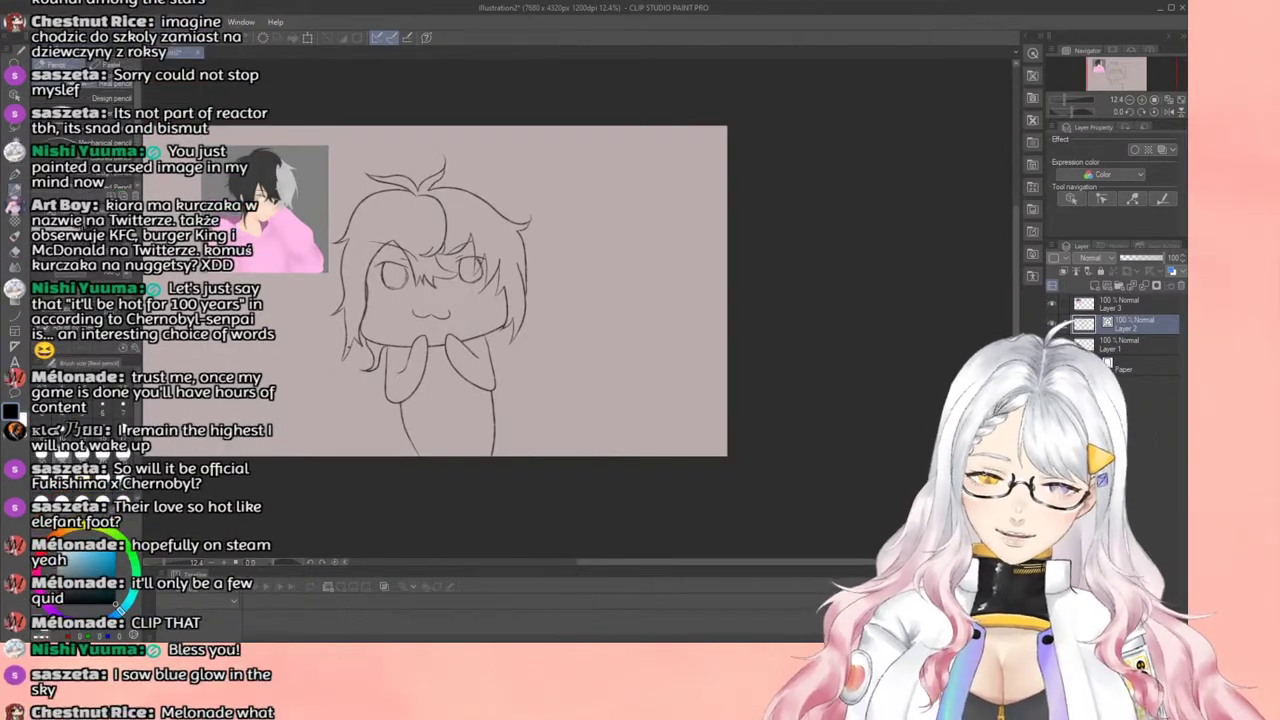
{"action": "scroll", "coordinate": [446, 322], "scroll_direction": "up", "scroll_amount": 3}
{"action": "scroll", "coordinate": [446, 322], "scroll_direction": "down", "scroll_amount": 3}
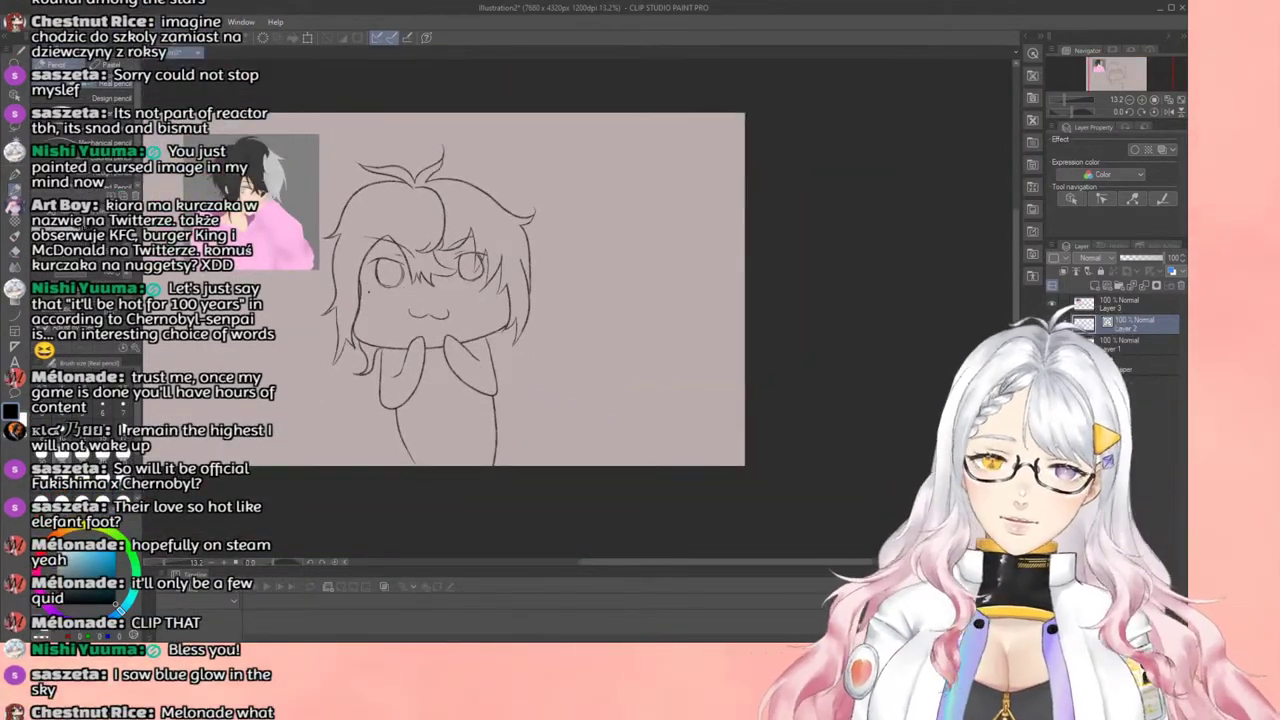
{"action": "scroll", "coordinate": [430, 300], "scroll_direction": "up", "scroll_amount": 1}
{"action": "scroll", "coordinate": [430, 300], "scroll_direction": "up", "scroll_amount": 2}
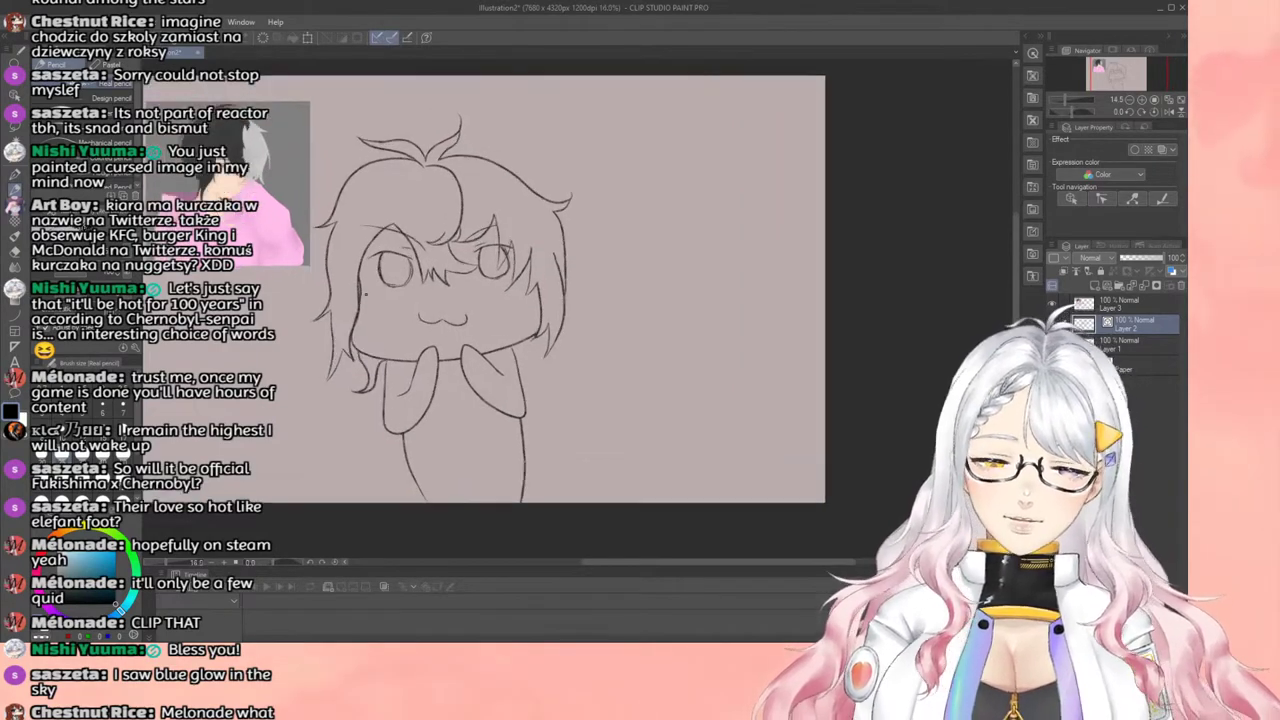
{"action": "scroll", "coordinate": [370, 298], "scroll_direction": "up", "scroll_amount": 1}
{"action": "scroll", "coordinate": [400, 295], "scroll_direction": "up", "scroll_amount": 4}
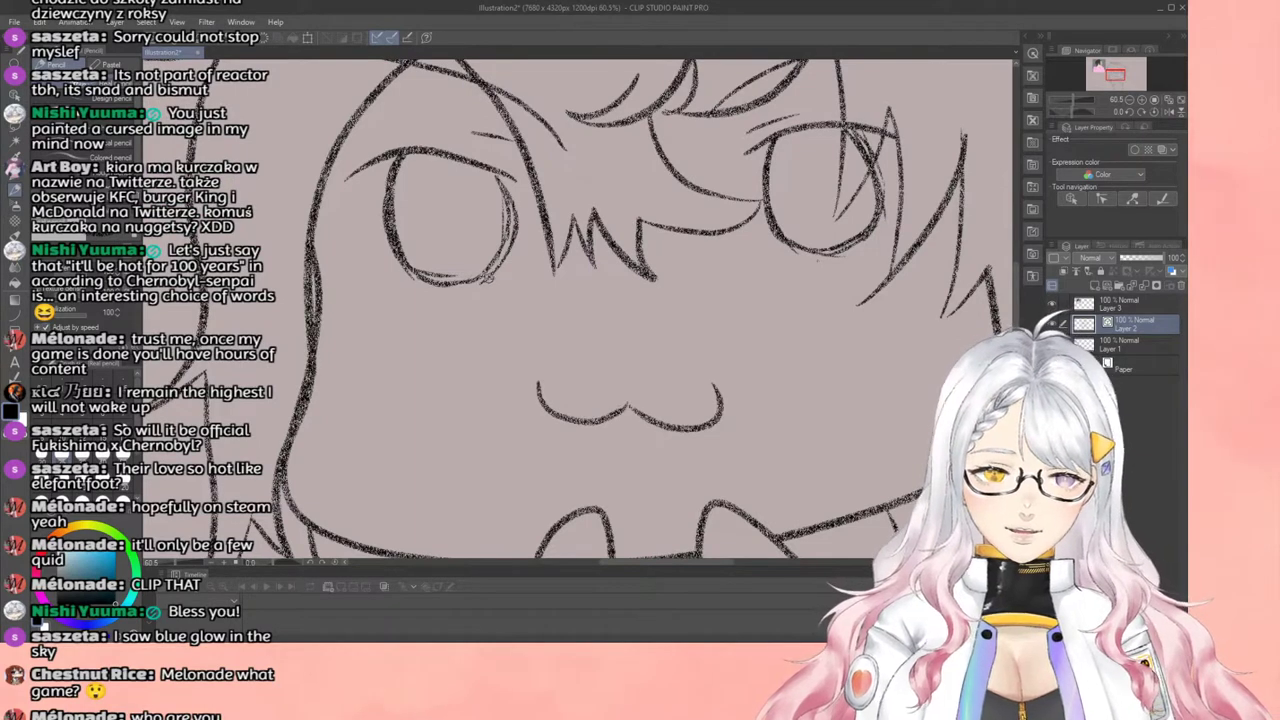
{"action": "left_click_drag", "start_coordinate": [489, 280], "coordinate": [396, 281]}
{"action": "left_click_drag", "start_coordinate": [488, 279], "coordinate": [396, 273]}
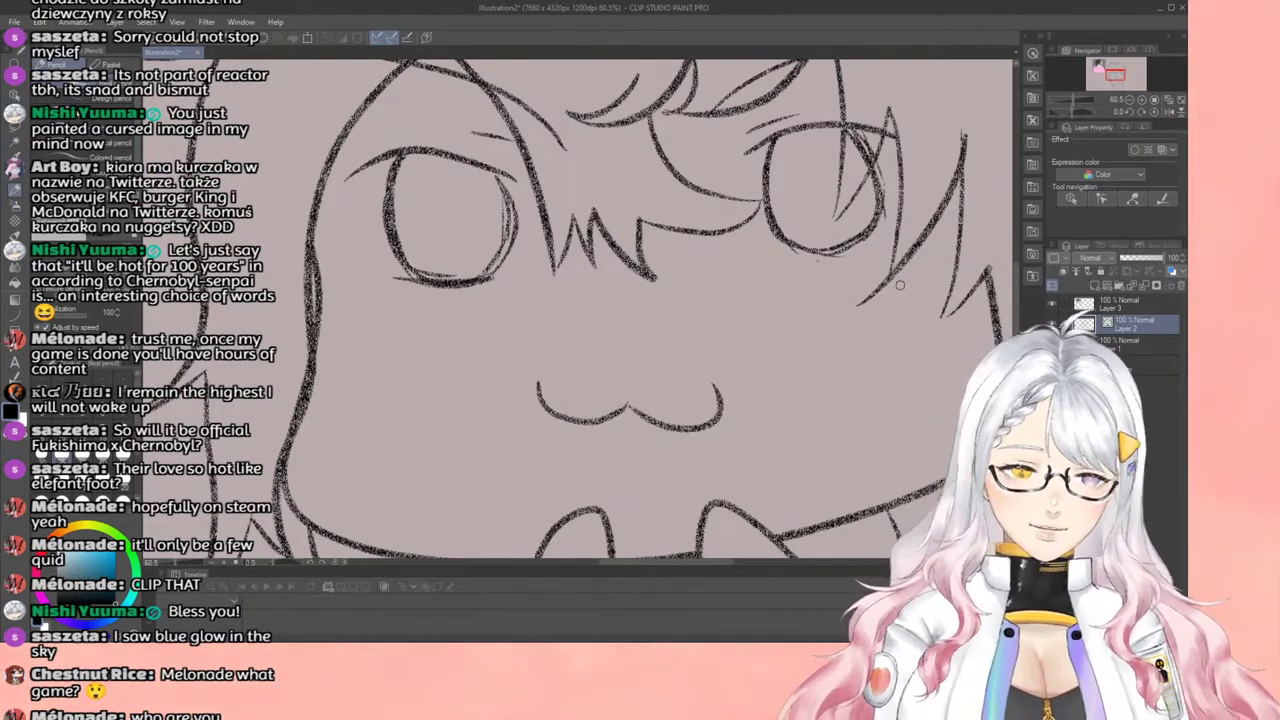
{"action": "mouse_move", "coordinate": [788, 251]}
{"action": "left_mouse_down"}
{"action": "mouse_move", "coordinate": [880, 252]}
{"action": "mouse_move", "coordinate": [882, 232]}
{"action": "mouse_move", "coordinate": [886, 252]}
{"action": "left_mouse_up"}
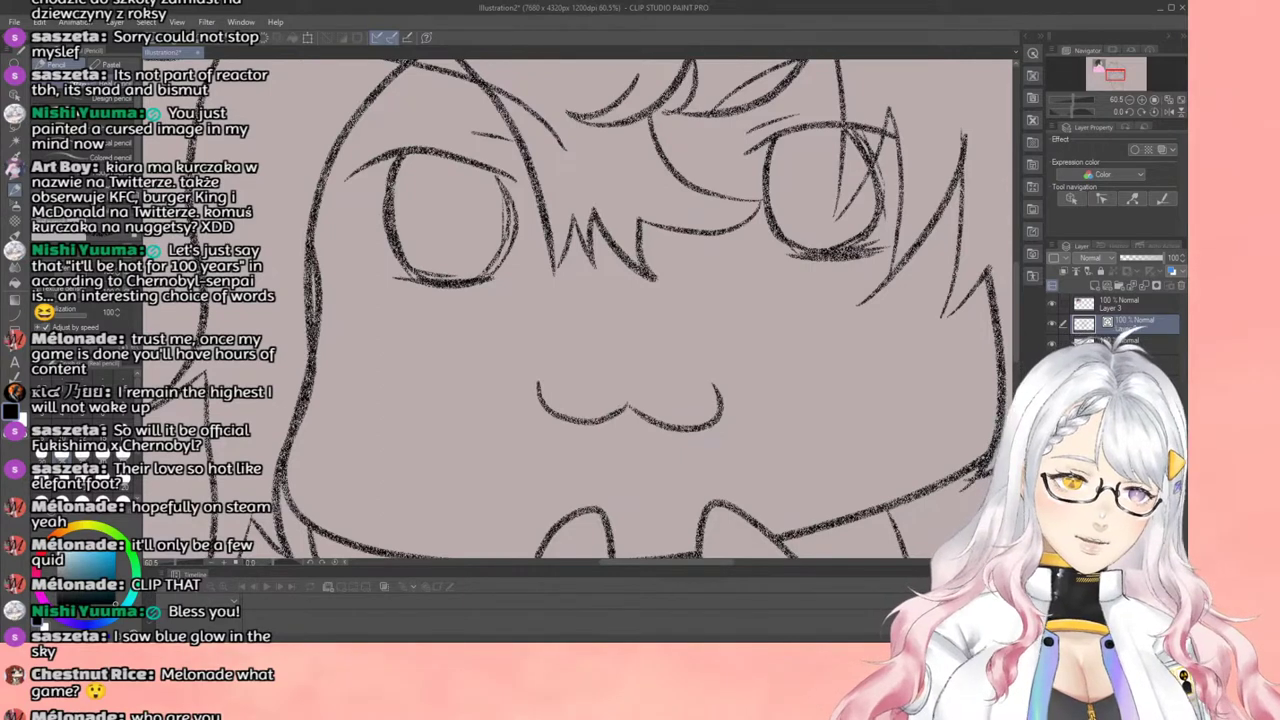
{"action": "left_click_drag", "start_coordinate": [398, 282], "coordinate": [497, 280]}
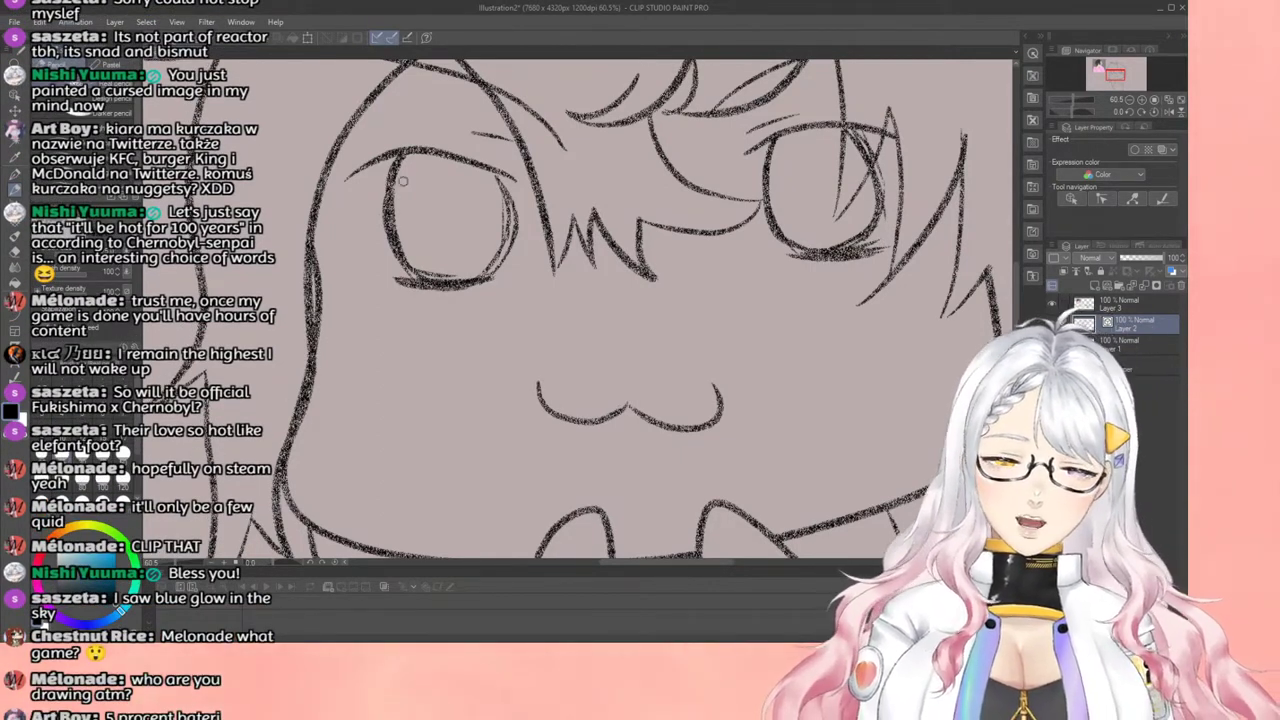
Step: Examine the whole character sketch beside the reference portrait, checking the overall hair shape, face, arms and body
{"action": "scroll", "coordinate": [438, 163], "scroll_direction": "down", "scroll_amount": 10}
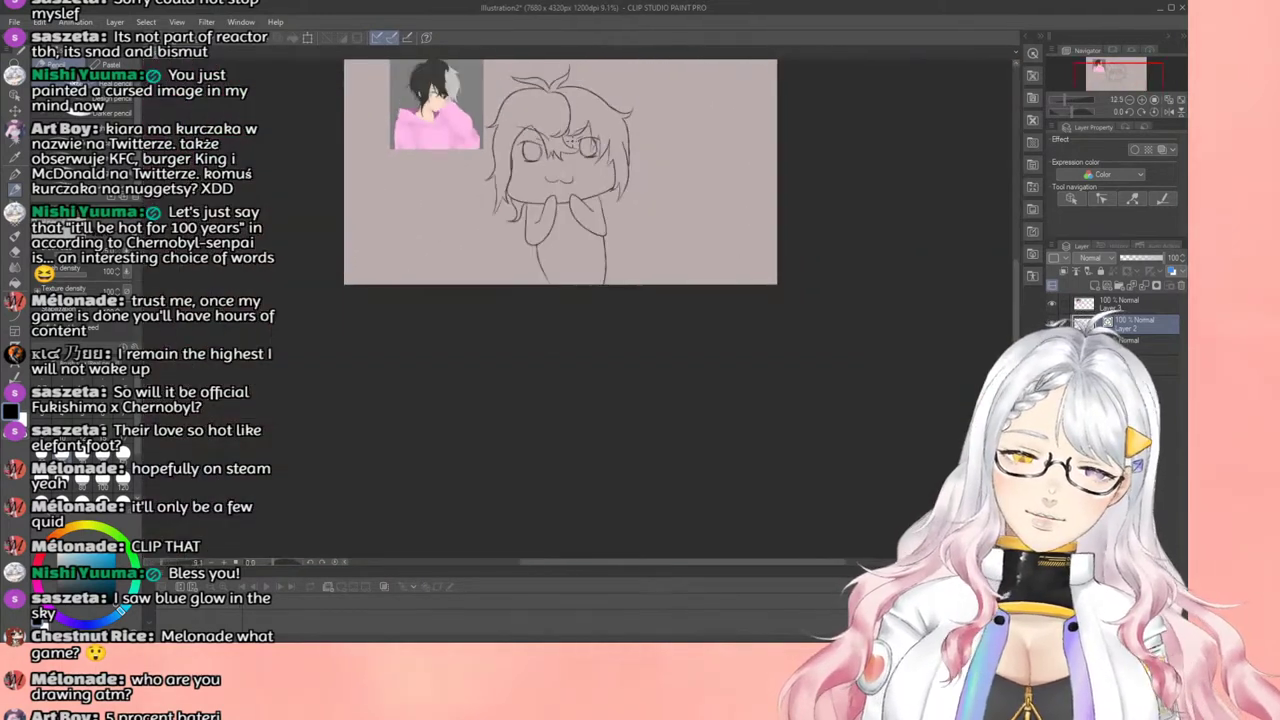
{"action": "scroll", "coordinate": [565, 156], "scroll_direction": "down", "scroll_amount": 2}
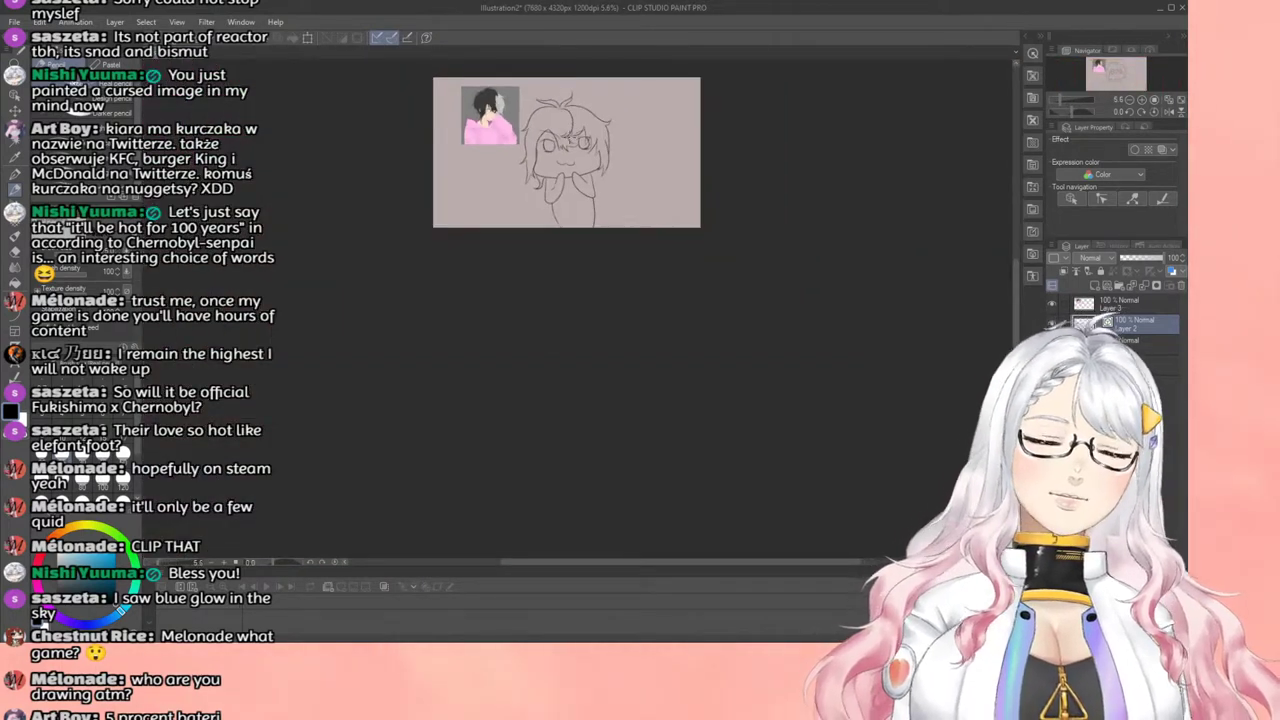
{"action": "scroll", "coordinate": [567, 153], "scroll_direction": "up", "scroll_amount": 1}
{"action": "scroll", "coordinate": [567, 118], "scroll_direction": "up", "scroll_amount": 4}
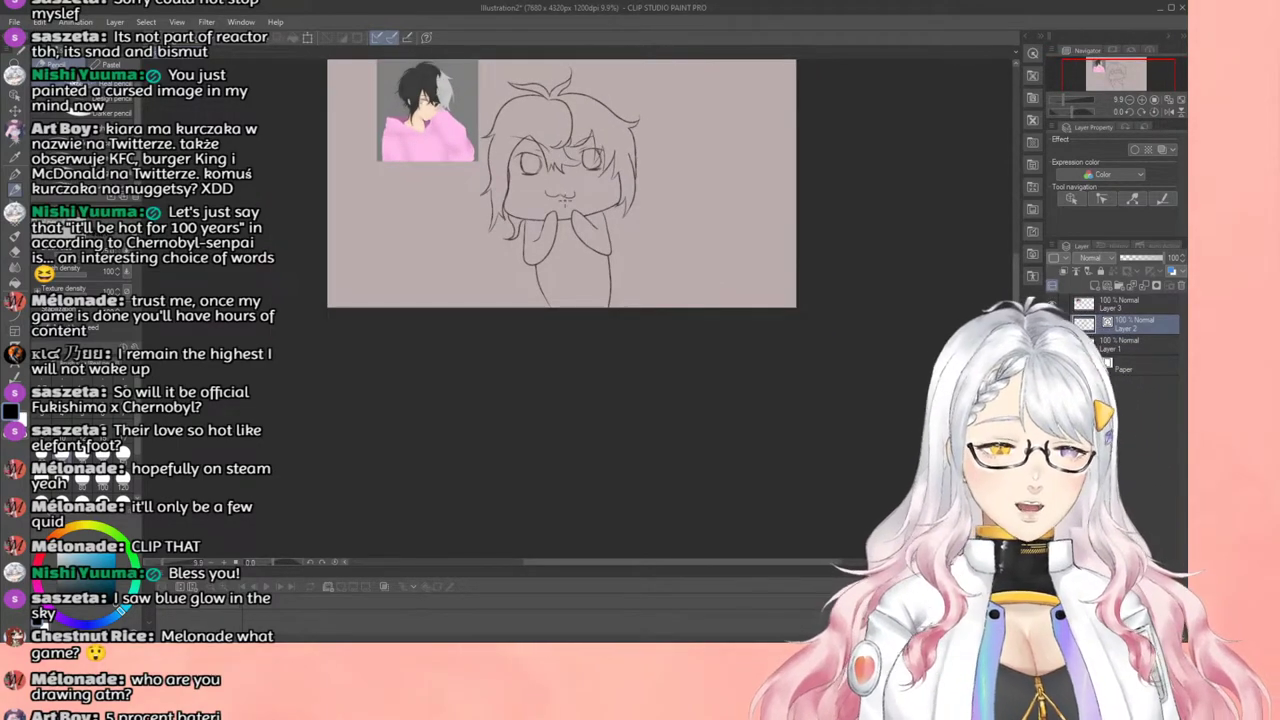
{"action": "scroll", "coordinate": [583, 208], "scroll_direction": "up", "scroll_amount": 2}
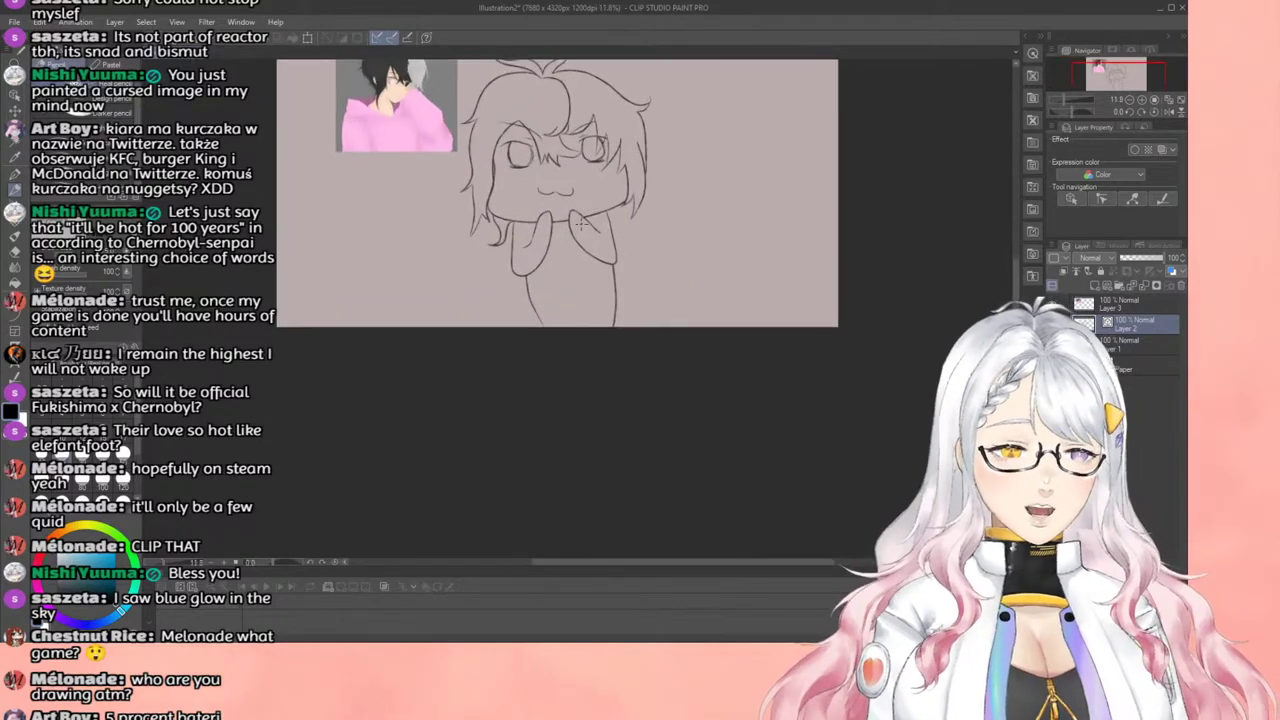
{"action": "scroll", "coordinate": [579, 199], "scroll_direction": "down", "scroll_amount": 2}
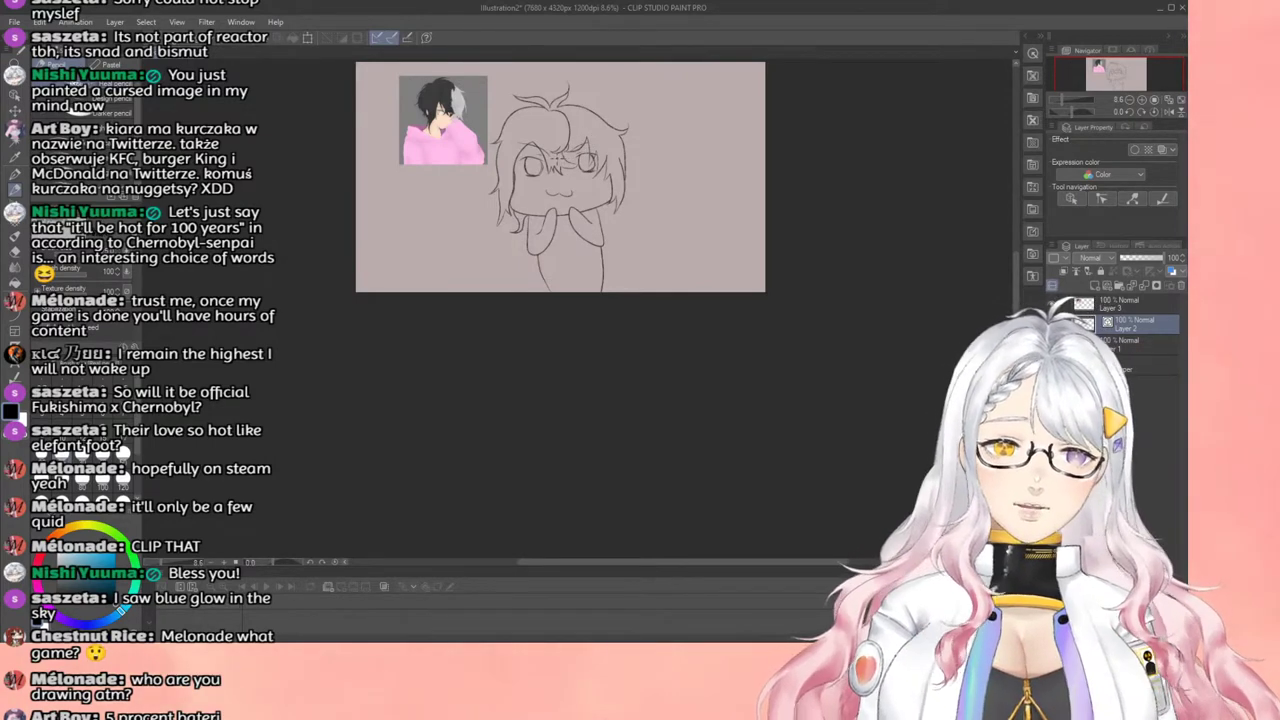
{"action": "scroll", "coordinate": [559, 195], "scroll_direction": "up", "scroll_amount": 3}
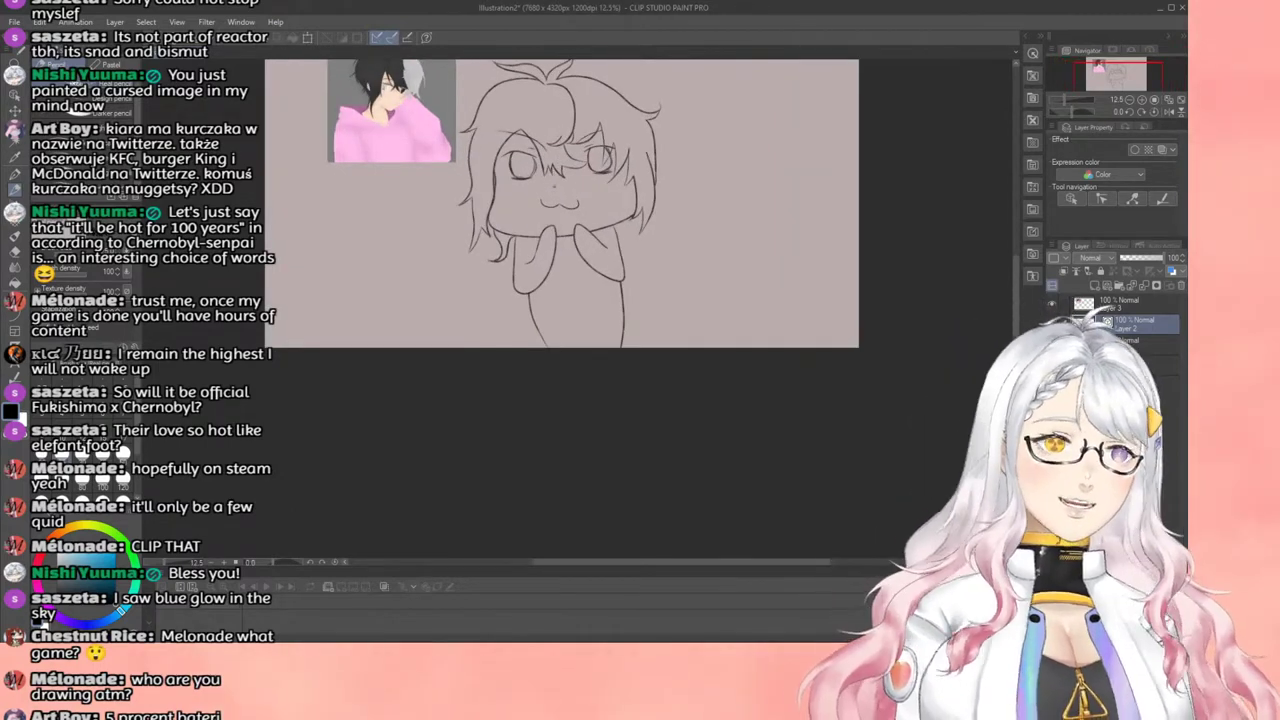
{"action": "scroll", "coordinate": [597, 188], "scroll_direction": "up", "scroll_amount": 2}
{"action": "scroll", "coordinate": [590, 200], "scroll_direction": "down", "scroll_amount": 2}
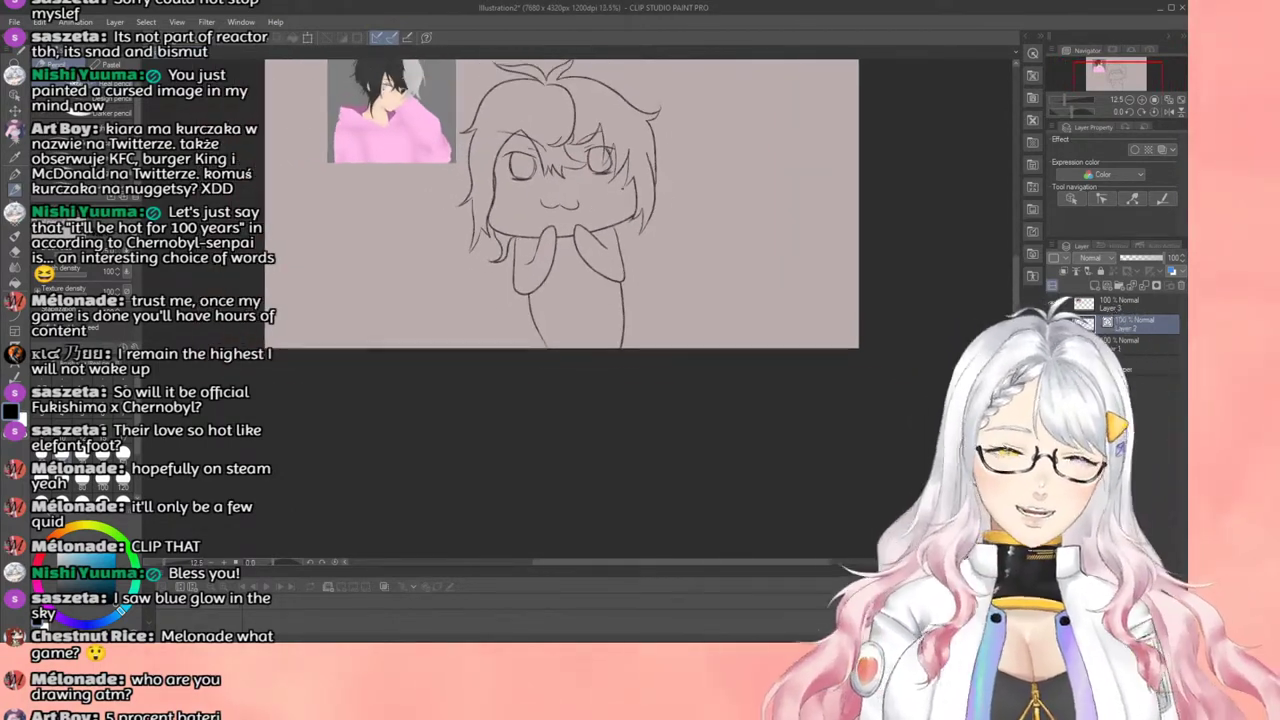
{"action": "scroll", "coordinate": [623, 187], "scroll_direction": "up", "scroll_amount": 2}
{"action": "scroll", "coordinate": [624, 186], "scroll_direction": "down", "scroll_amount": 2}
{"action": "scroll", "coordinate": [624, 185], "scroll_direction": "up", "scroll_amount": 2}
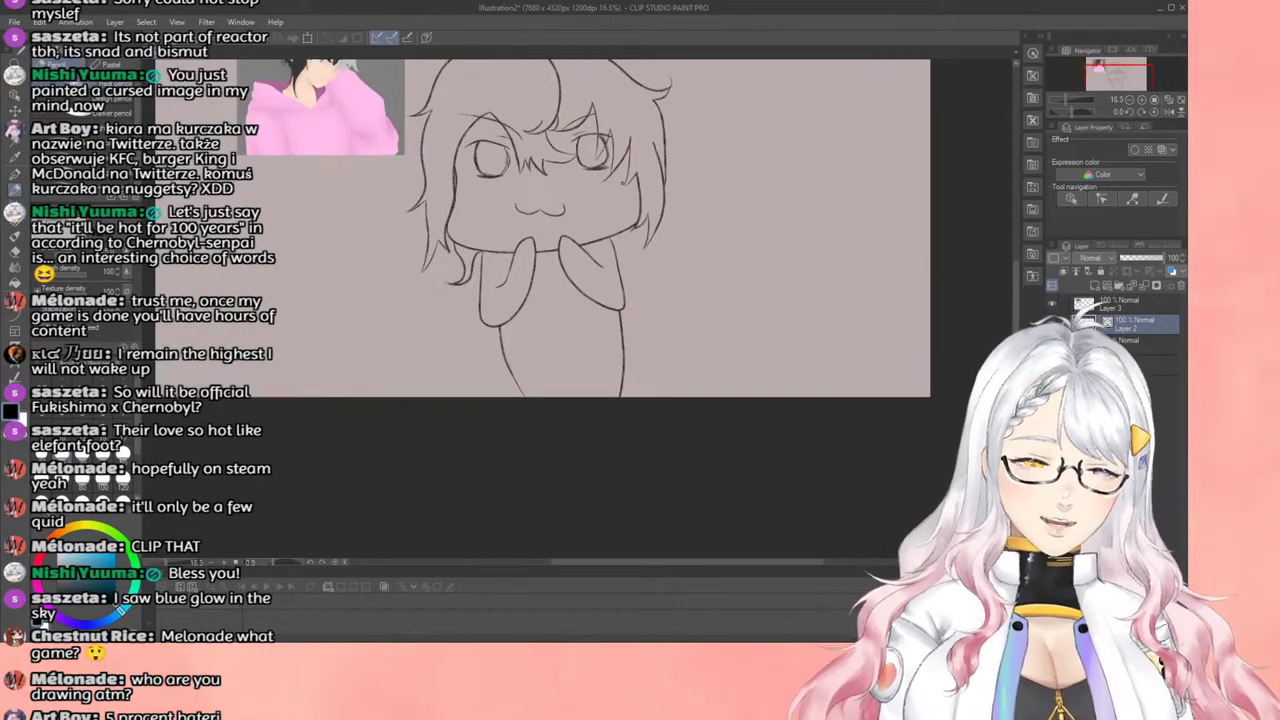
{"action": "scroll", "coordinate": [620, 185], "scroll_direction": "down", "scroll_amount": 1}
{"action": "scroll", "coordinate": [620, 210], "scroll_direction": "up", "scroll_amount": 5}
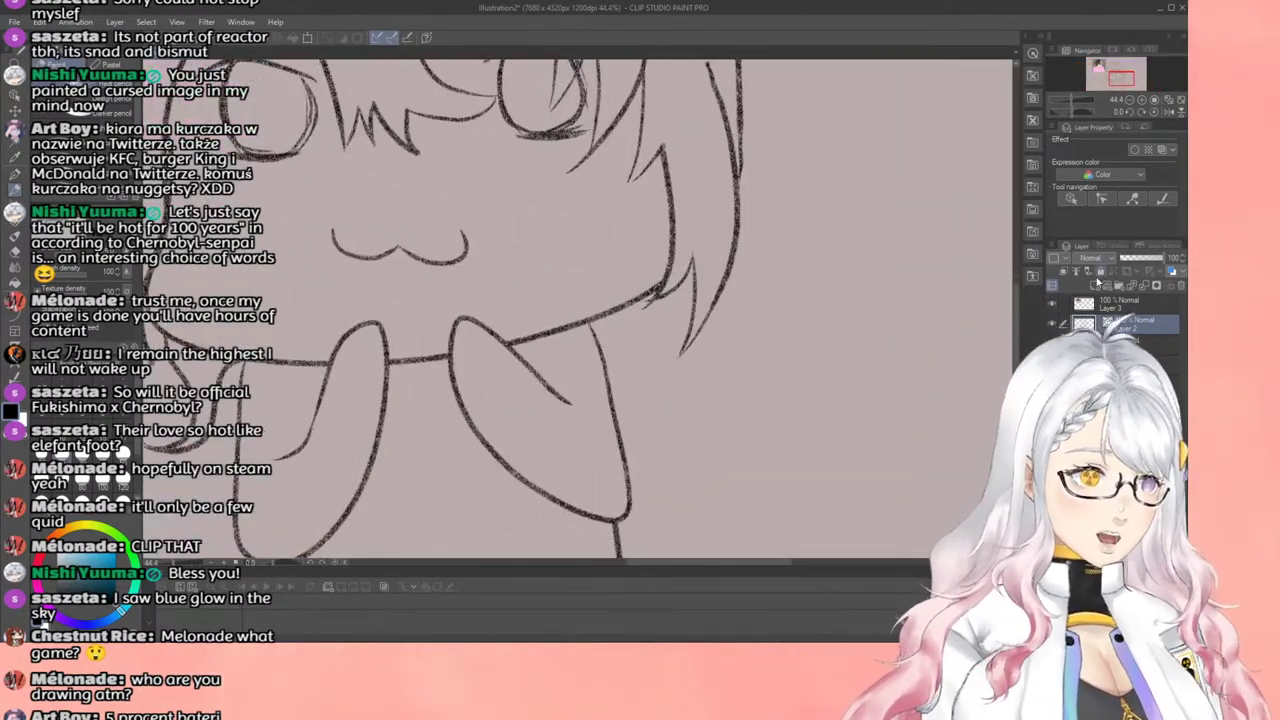
Step: Add a new vector layer directly above Layer 2
{"action": "left_click", "coordinate": [1107, 287]}
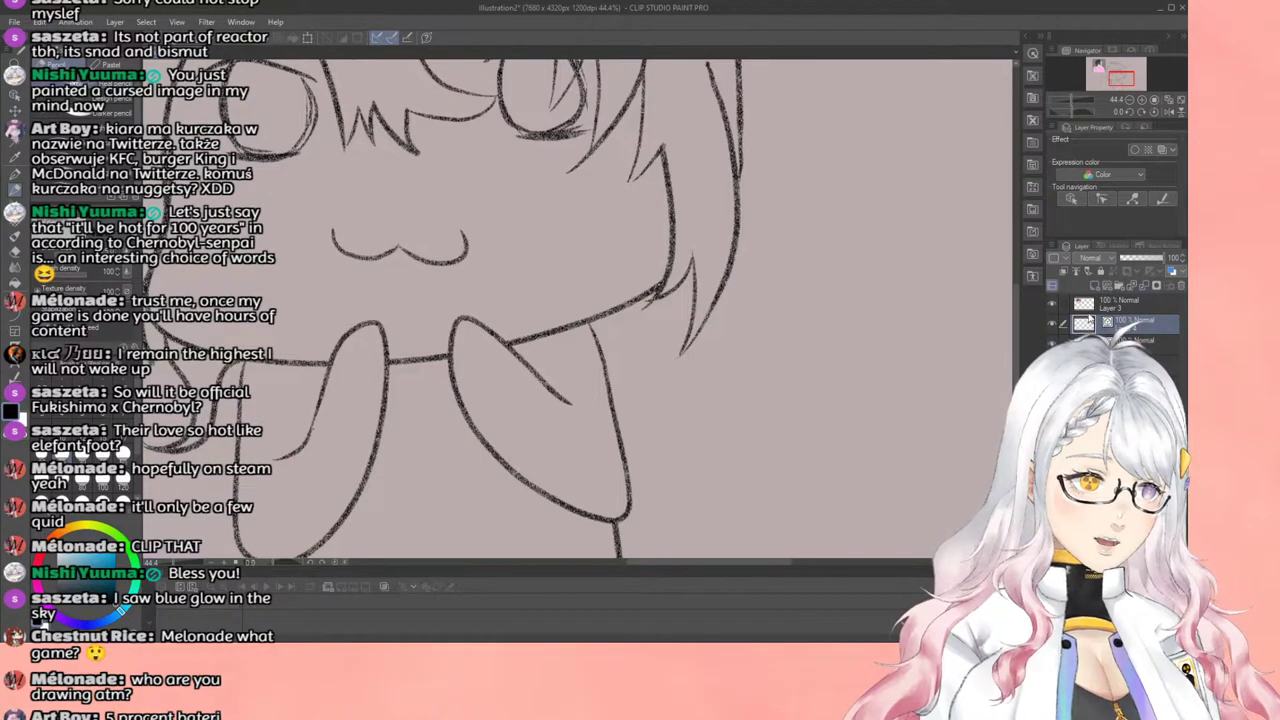
{"action": "scroll", "coordinate": [501, 372], "scroll_direction": "down", "scroll_amount": 3}
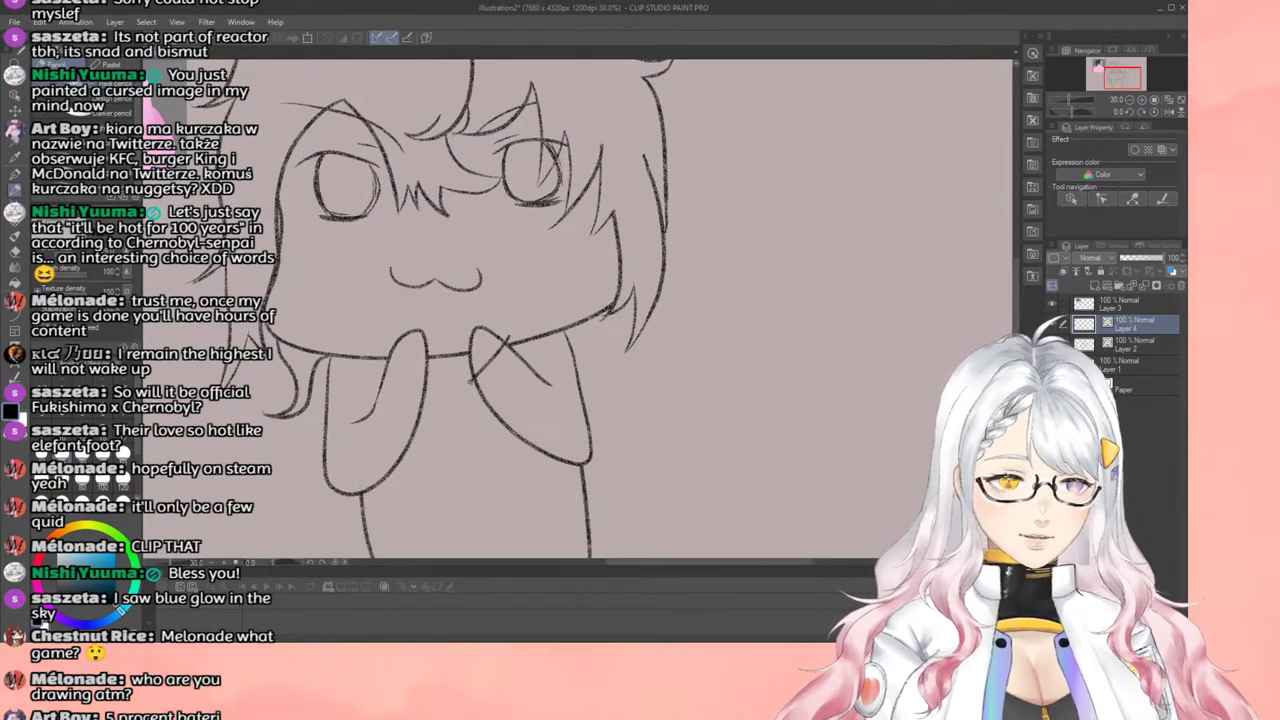
Step: Try to draw a sleeve cuff in pencil across the wrist of the arm on the character's right-hand side of the canvas
{"action": "left_click_drag", "start_coordinate": [484, 397], "coordinate": [520, 350]}
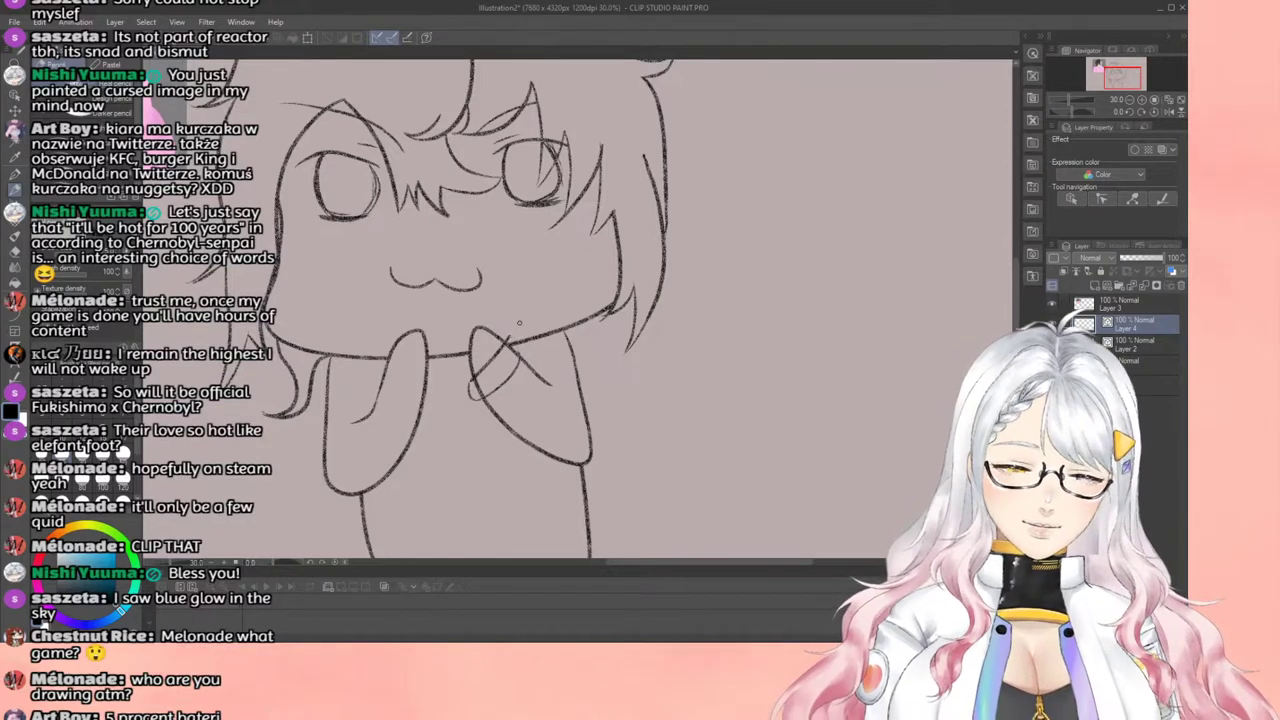
{"action": "key", "text": "ctrl+z"}
{"action": "key", "text": "ctrl+z"}
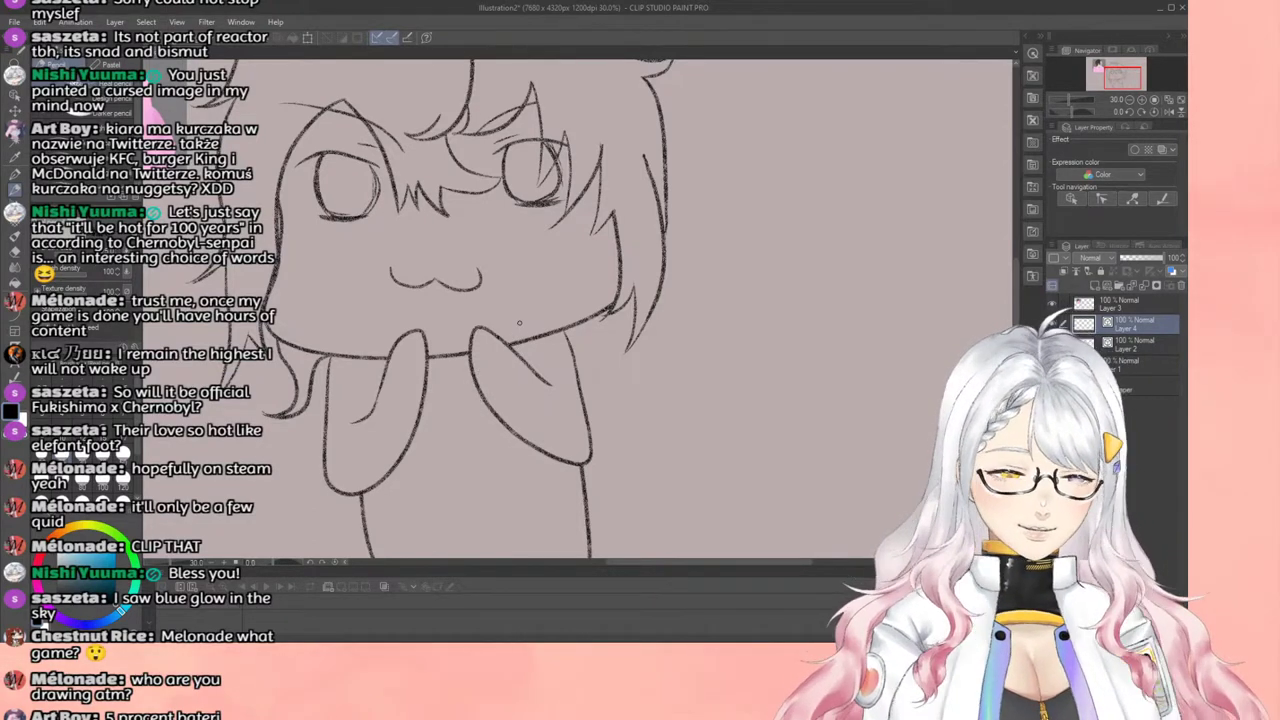
Step: Compare the sketched arms and body with the pink sweater in the reference portrait, checking the full figure at several scales
{"action": "scroll", "coordinate": [519, 323], "scroll_direction": "down", "scroll_amount": 1}
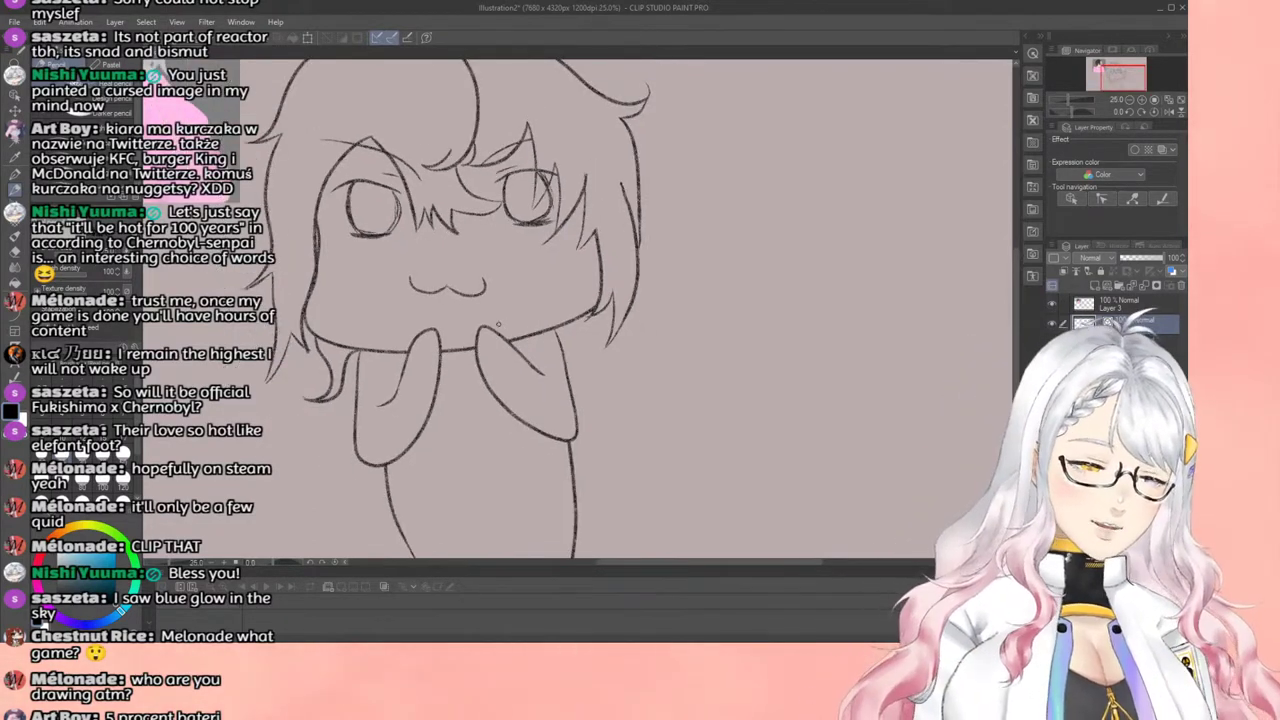
{"action": "scroll", "coordinate": [480, 345], "scroll_direction": "down", "scroll_amount": 1}
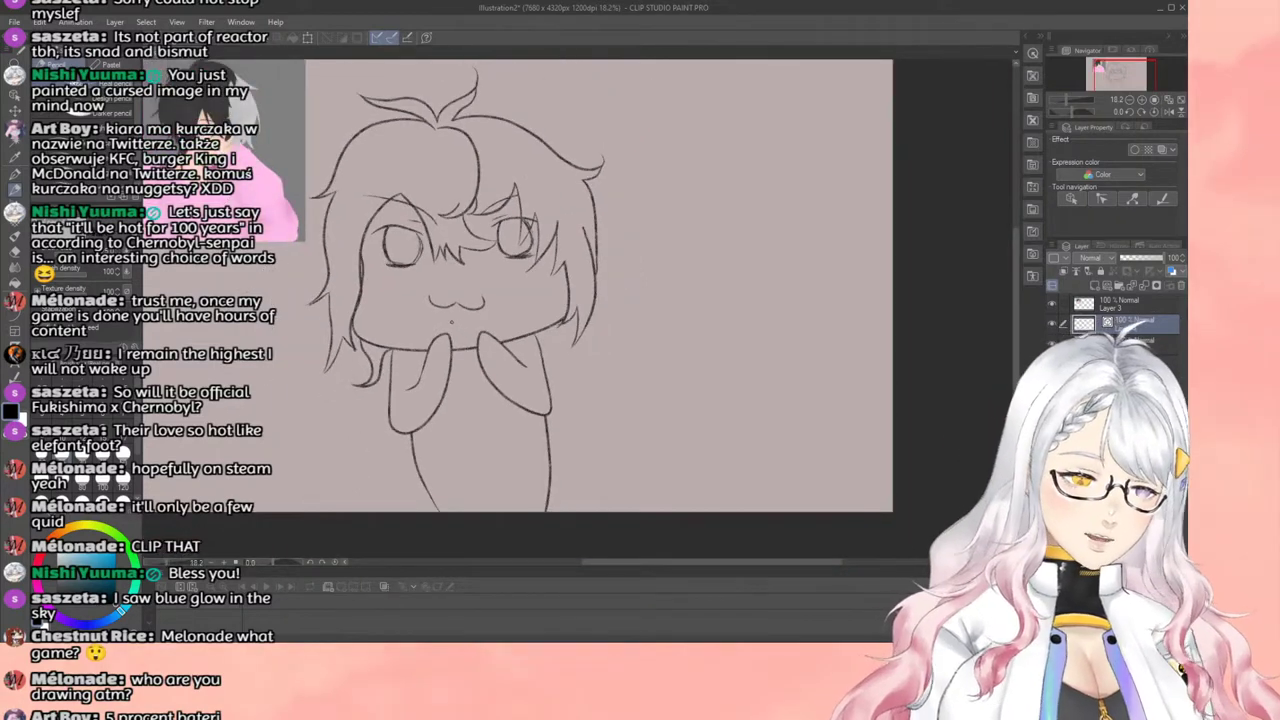
{"action": "key", "text": "ctrl+minus"}
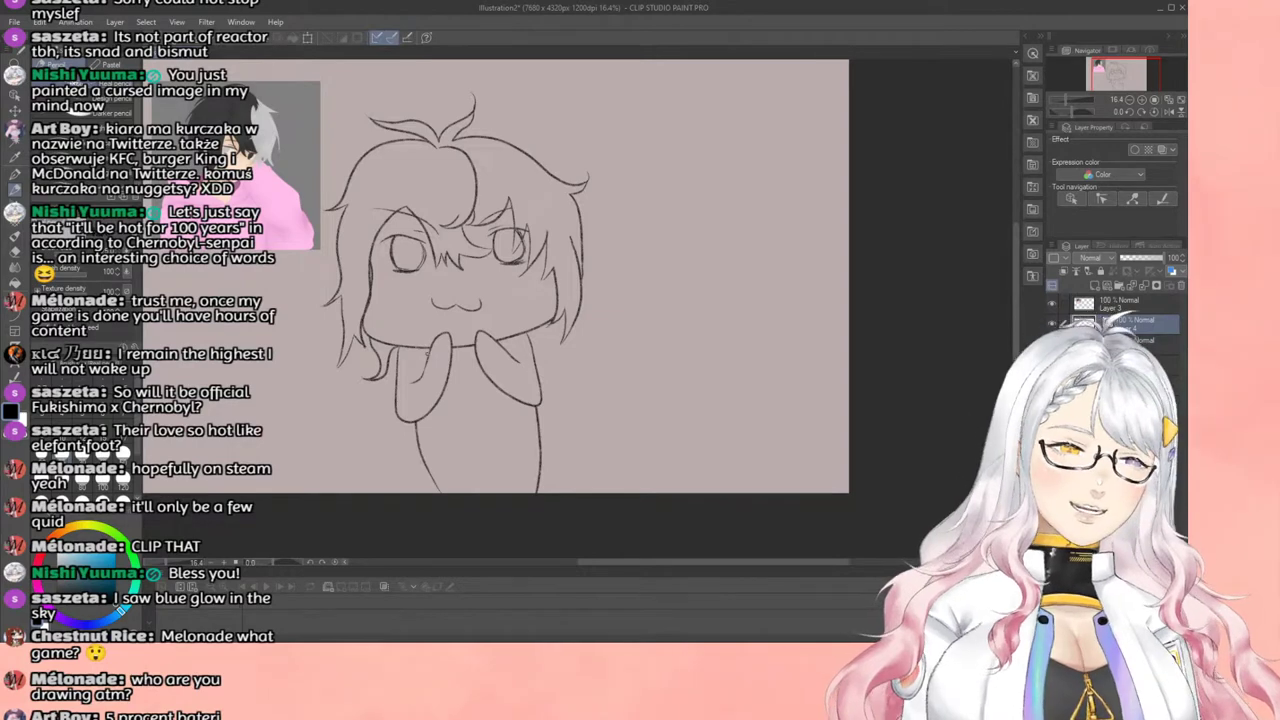
{"action": "key", "text": "ctrl+minus"}
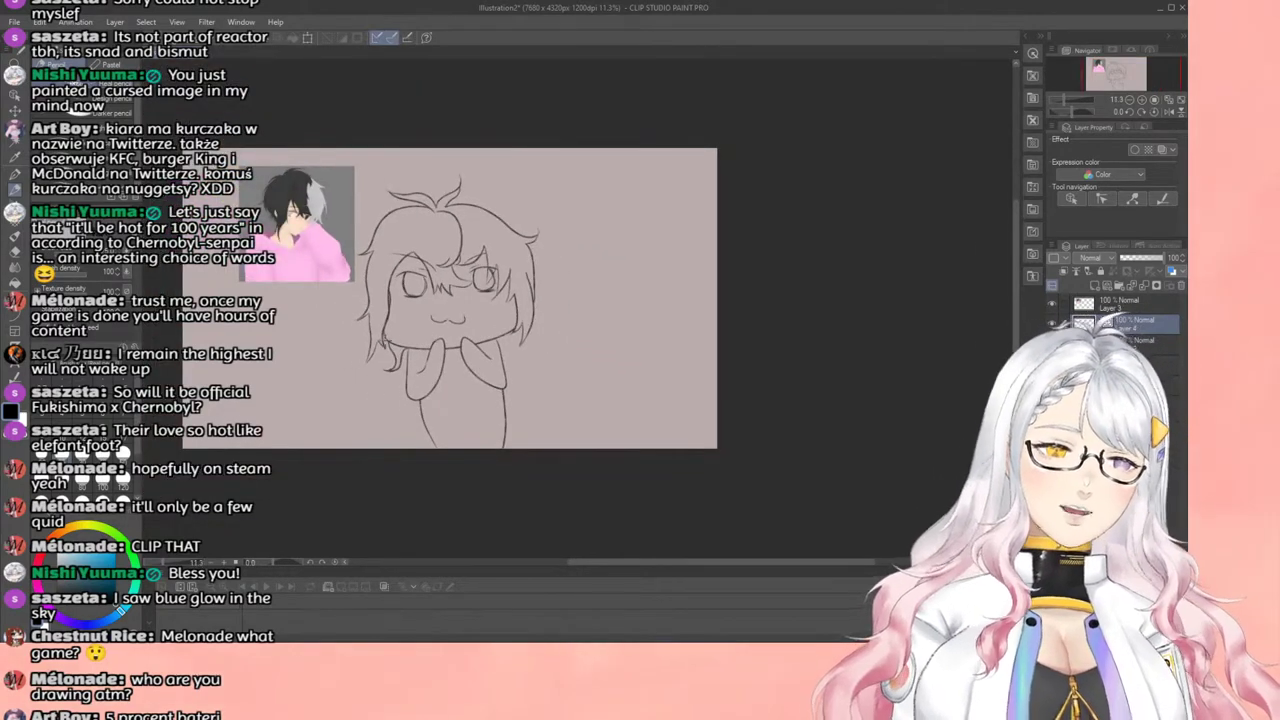
{"action": "key", "text": "ctrl+plus"}
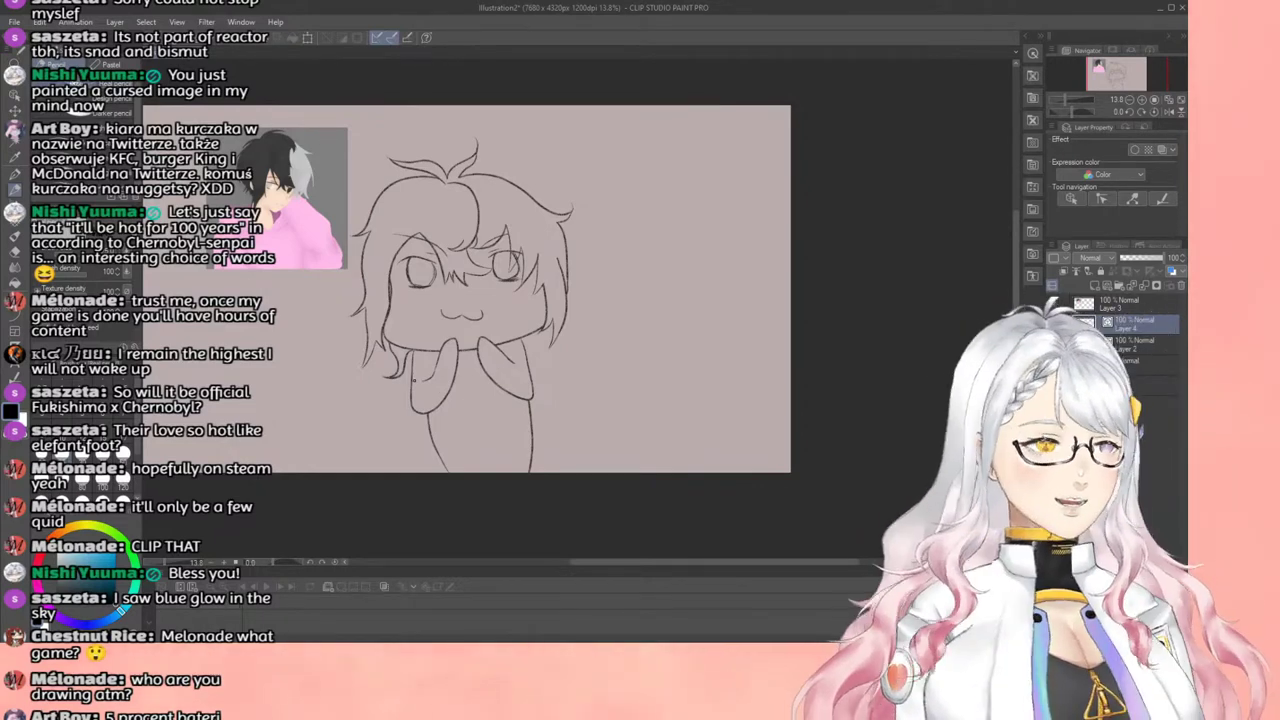
{"action": "scroll", "coordinate": [408, 420], "scroll_direction": "up", "scroll_amount": 3}
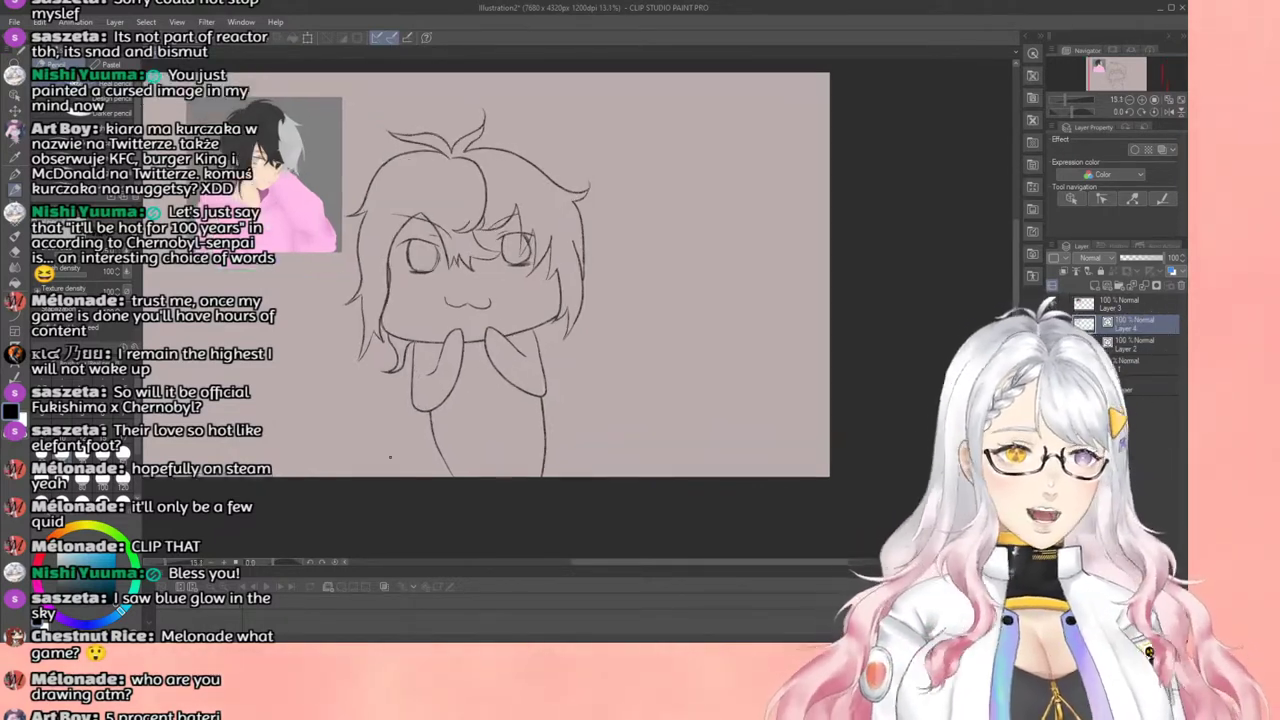
{"action": "scroll", "coordinate": [401, 400], "scroll_direction": "down", "scroll_amount": 2}
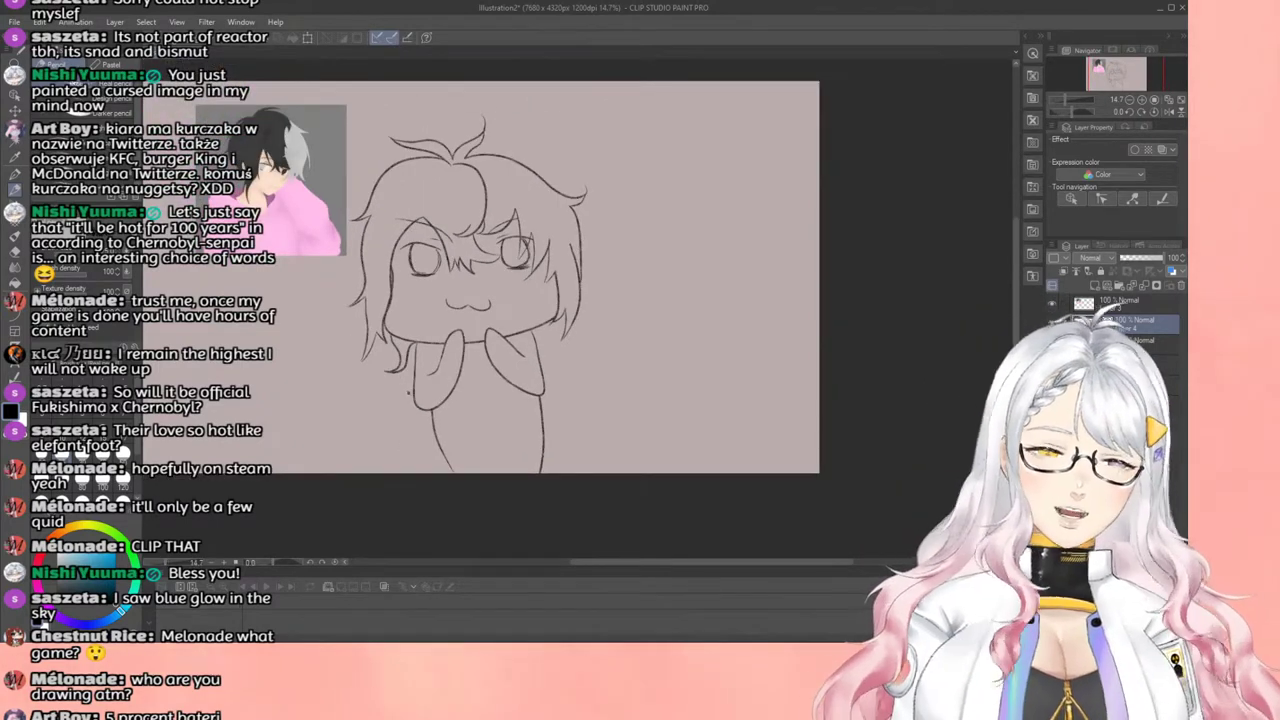
{"action": "scroll", "coordinate": [360, 353], "scroll_direction": "up", "scroll_amount": 1}
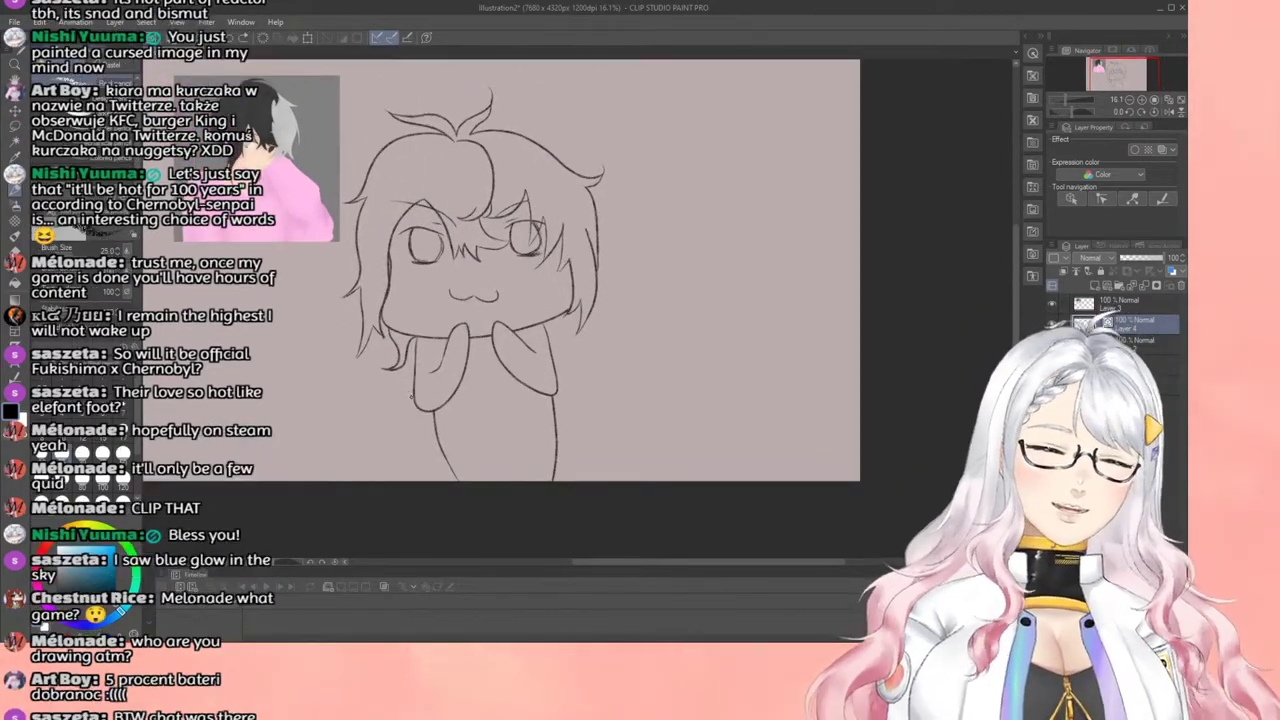
{"action": "scroll", "coordinate": [470, 376], "scroll_direction": "up", "scroll_amount": 3}
{"action": "scroll", "coordinate": [470, 376], "scroll_direction": "down", "scroll_amount": 4}
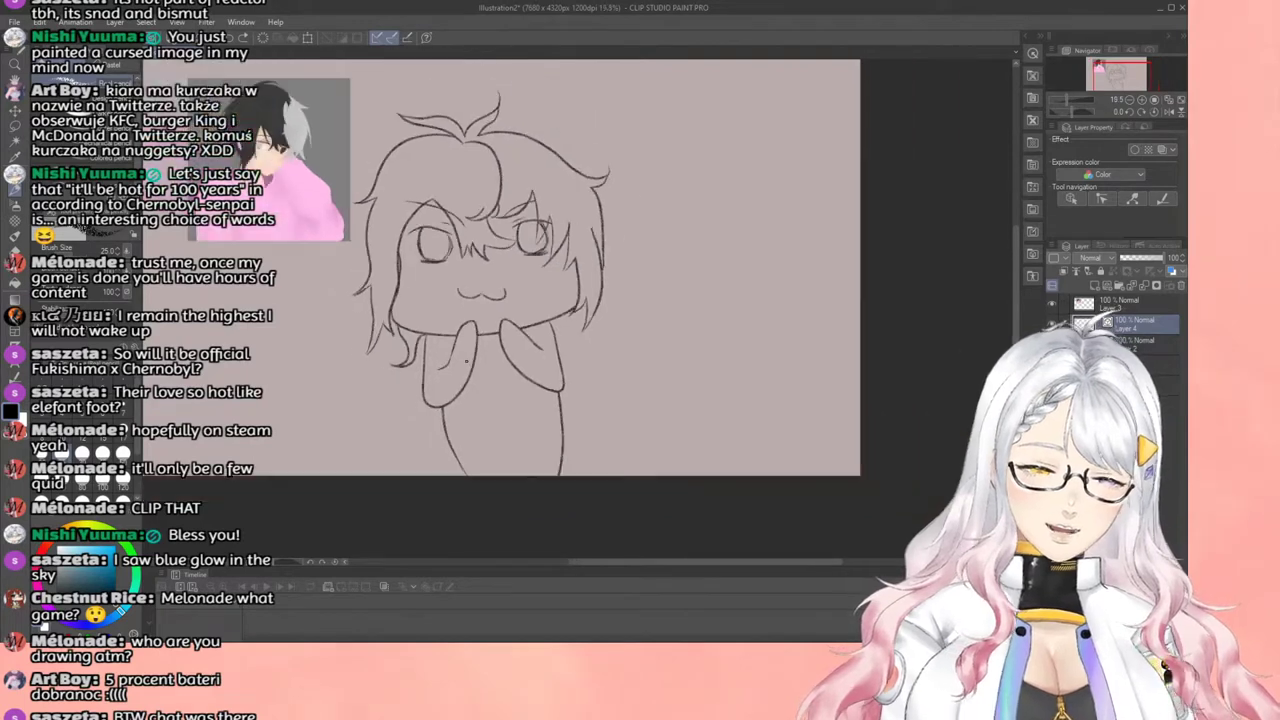
{"action": "scroll", "coordinate": [478, 375], "scroll_direction": "up", "scroll_amount": 4}
{"action": "scroll", "coordinate": [494, 366], "scroll_direction": "down", "scroll_amount": 3}
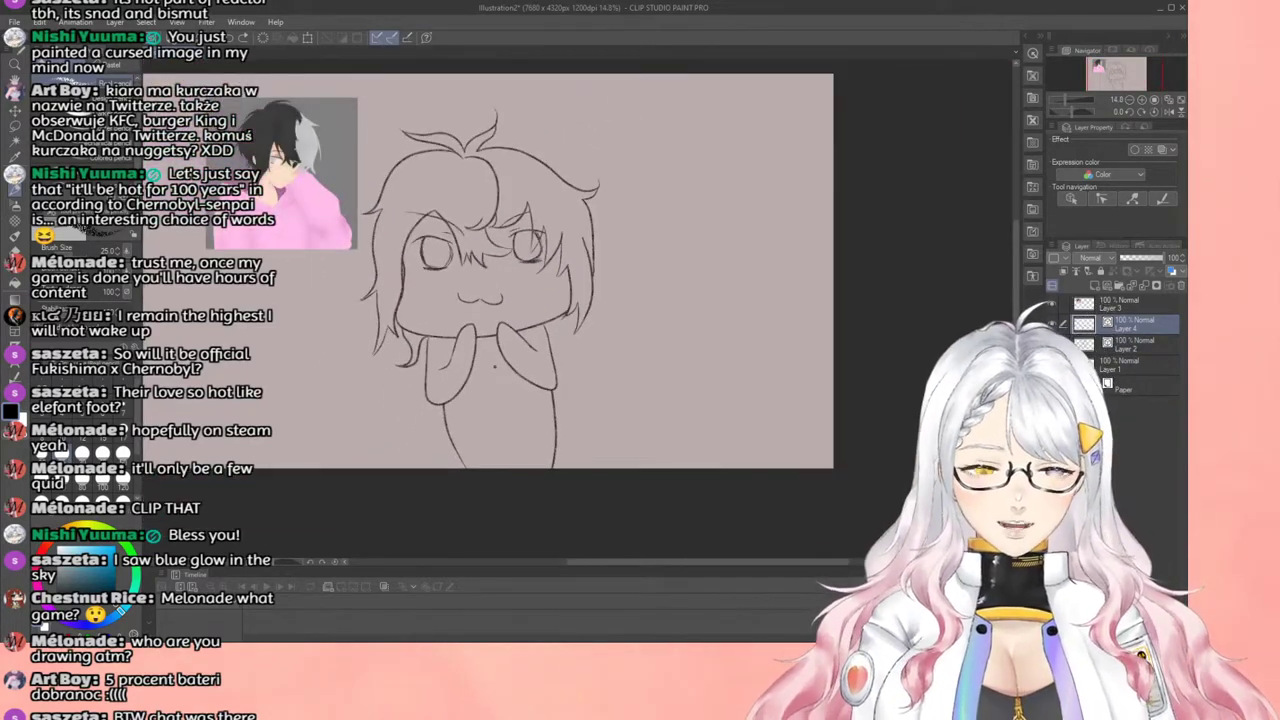
{"action": "scroll", "coordinate": [491, 360], "scroll_direction": "up", "scroll_amount": 1}
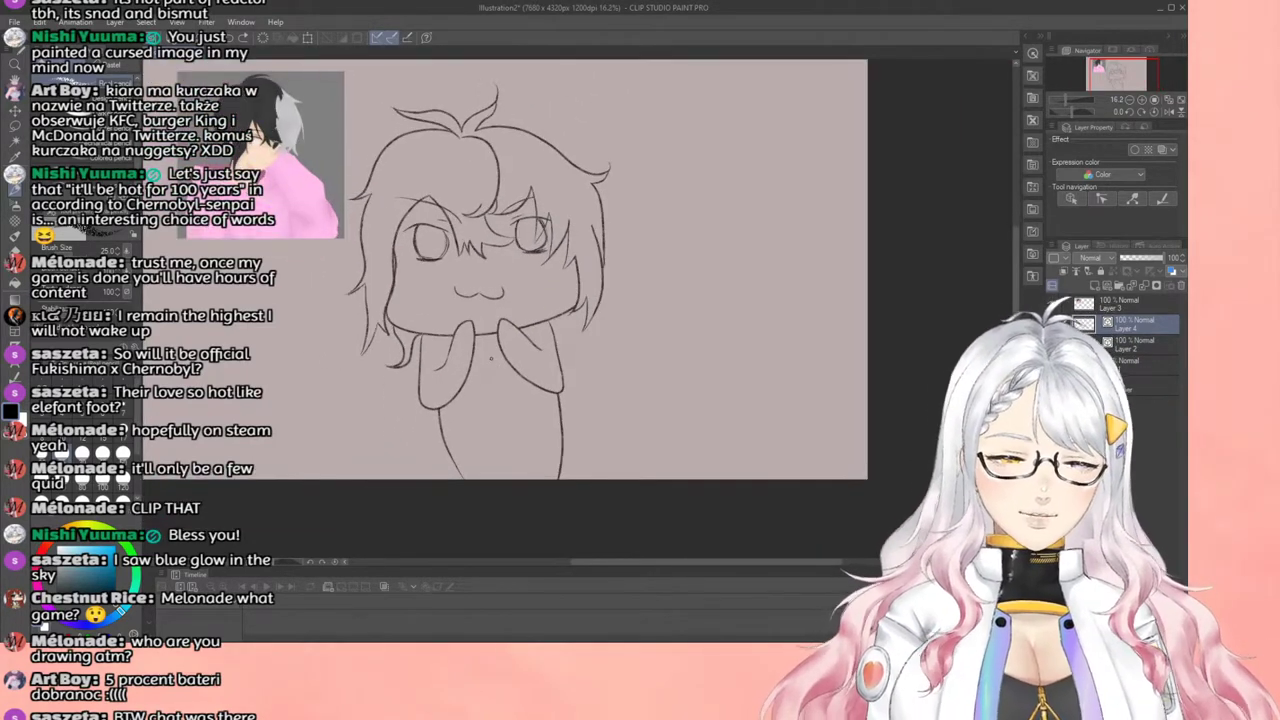
{"action": "scroll", "coordinate": [491, 360], "scroll_direction": "down", "scroll_amount": 1}
Step: Draw a rounded sleeve cuff in pencil across the wrist of the right-hand arm on Layer 4, redrawing its outer end to a pointed corner
{"action": "scroll", "coordinate": [530, 330], "scroll_direction": "up", "scroll_amount": 6}
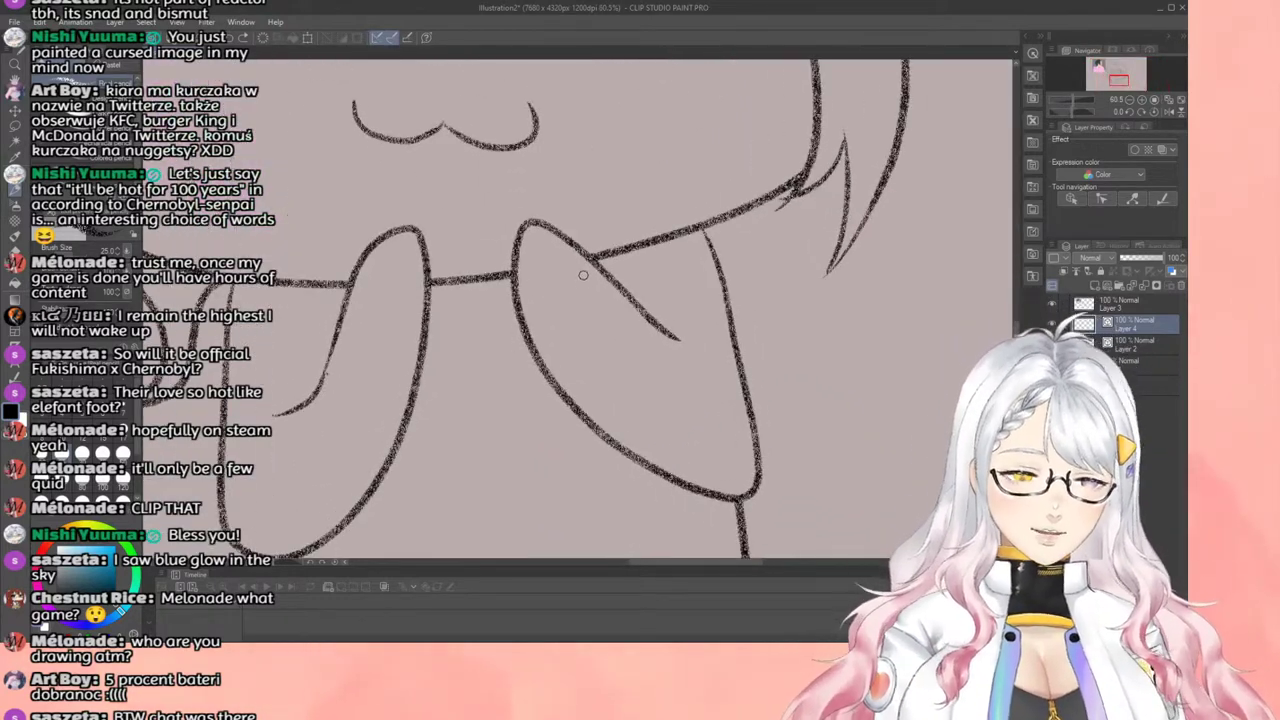
{"action": "mouse_move", "coordinate": [580, 258]}
{"action": "left_mouse_down"}
{"action": "mouse_move", "coordinate": [510, 345]}
{"action": "mouse_move", "coordinate": [528, 371]}
{"action": "mouse_move", "coordinate": [544, 374]}
{"action": "mouse_move", "coordinate": [596, 328]}
{"action": "mouse_move", "coordinate": [616, 268]}
{"action": "mouse_move", "coordinate": [588, 243]}
{"action": "left_mouse_up"}
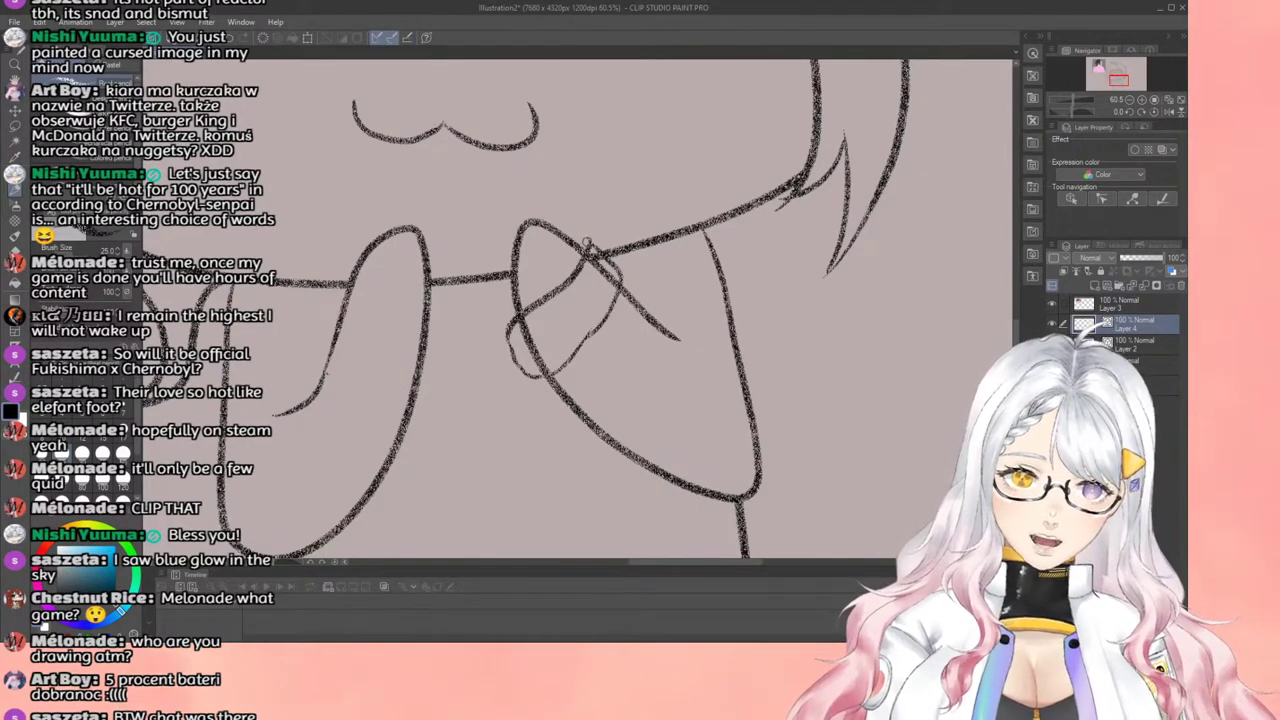
{"action": "key", "text": "ctrl+z"}
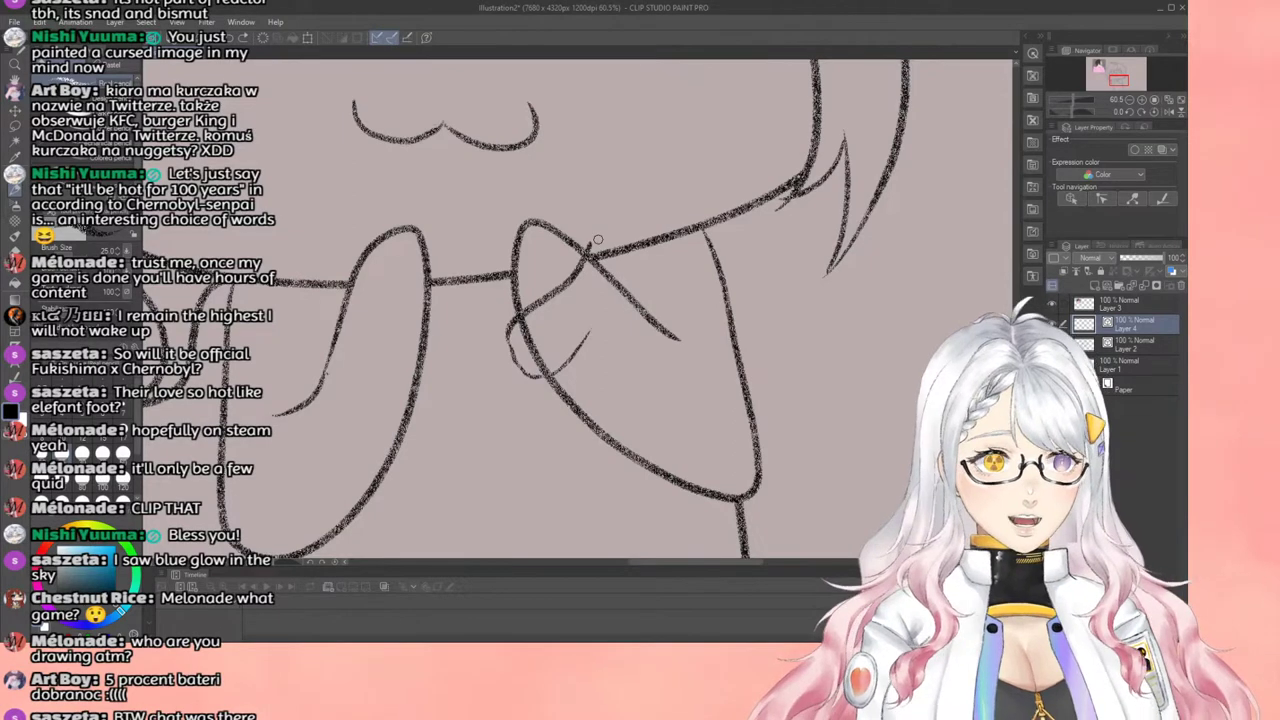
{"action": "mouse_move", "coordinate": [588, 245]}
{"action": "left_mouse_down"}
{"action": "mouse_move", "coordinate": [623, 300]}
{"action": "mouse_move", "coordinate": [590, 342]}
{"action": "left_mouse_up"}
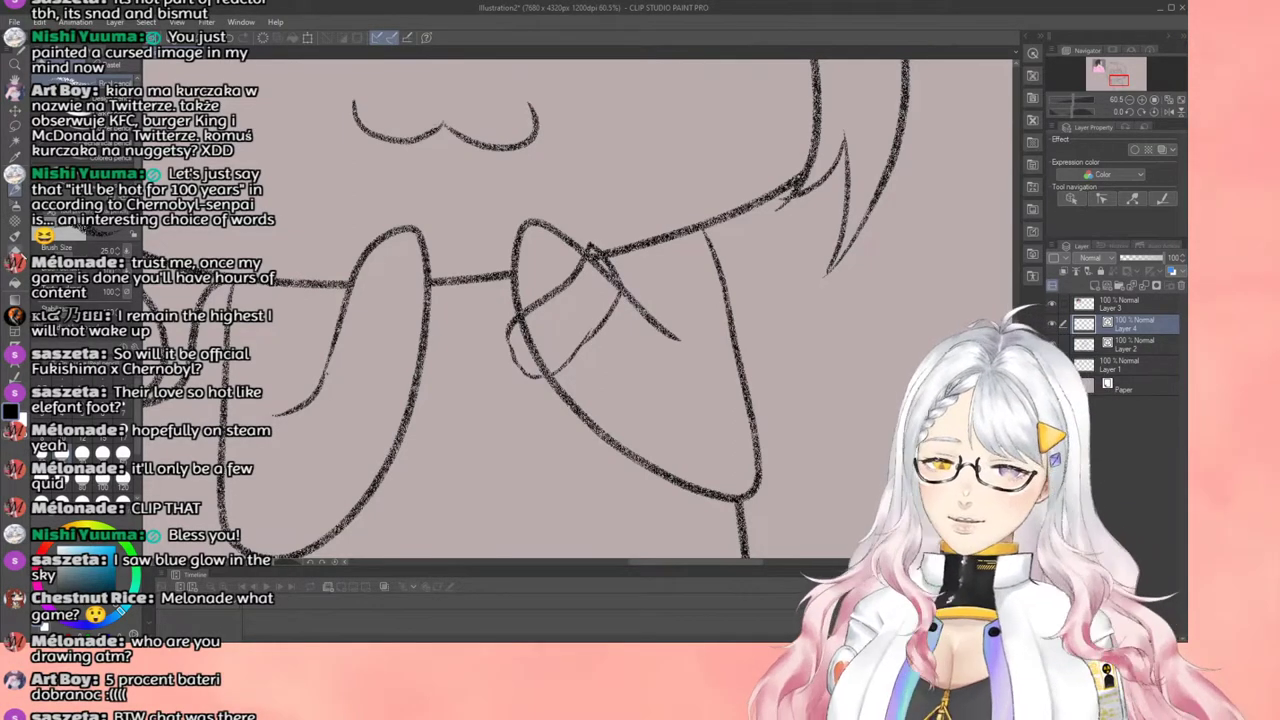
Step: Erase the arm outline segments that run through the right-hand cuff on Layer 2
{"action": "left_click", "coordinate": [16, 252]}
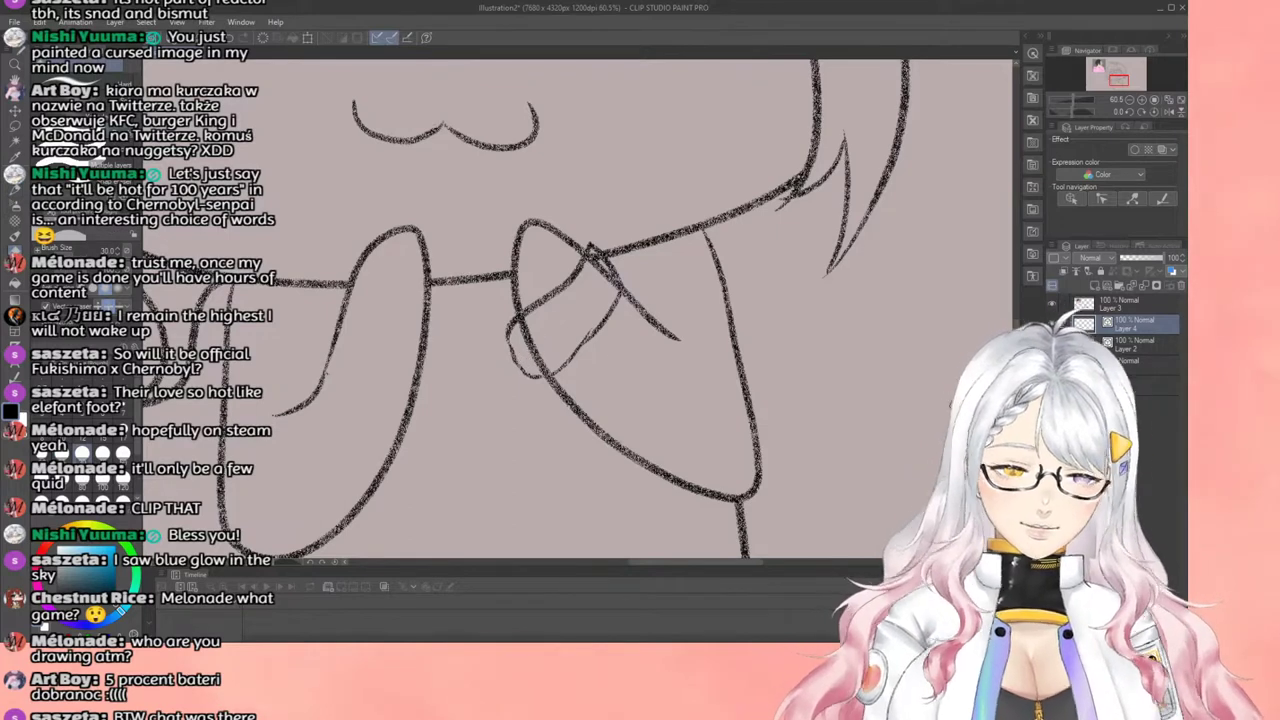
{"action": "left_click", "coordinate": [1135, 344]}
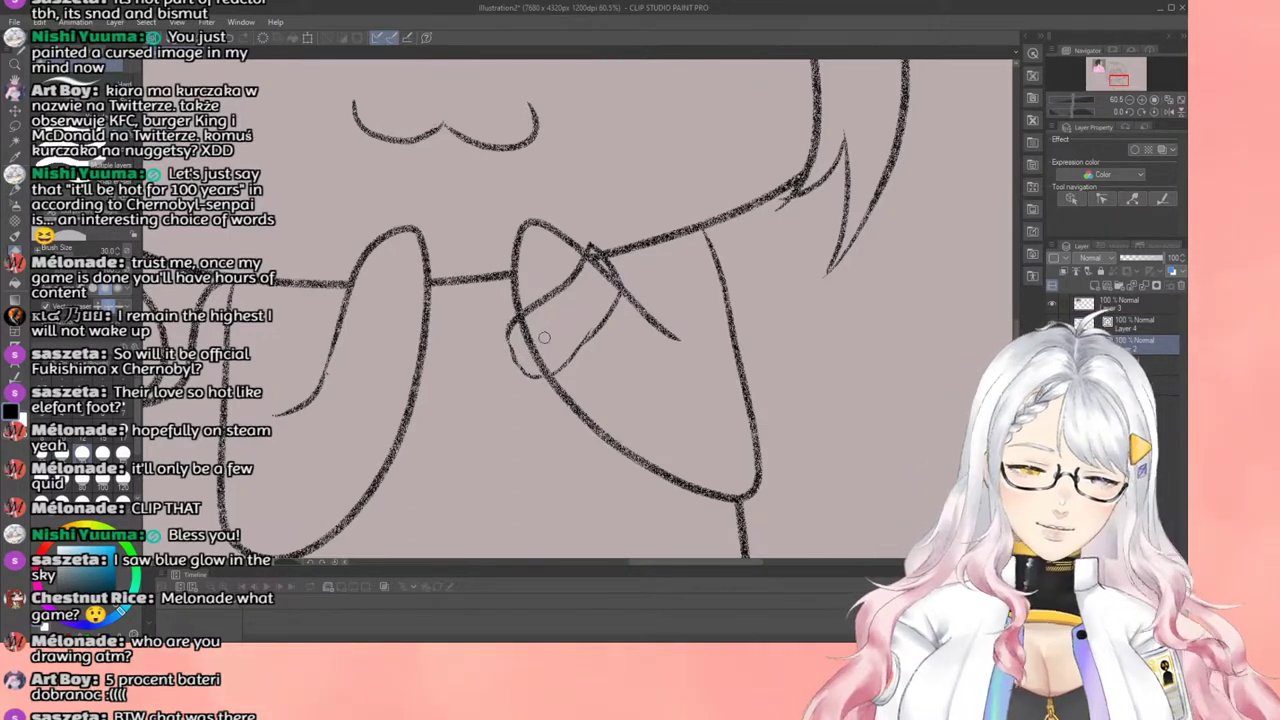
{"action": "left_click_drag", "start_coordinate": [543, 338], "coordinate": [528, 347]}
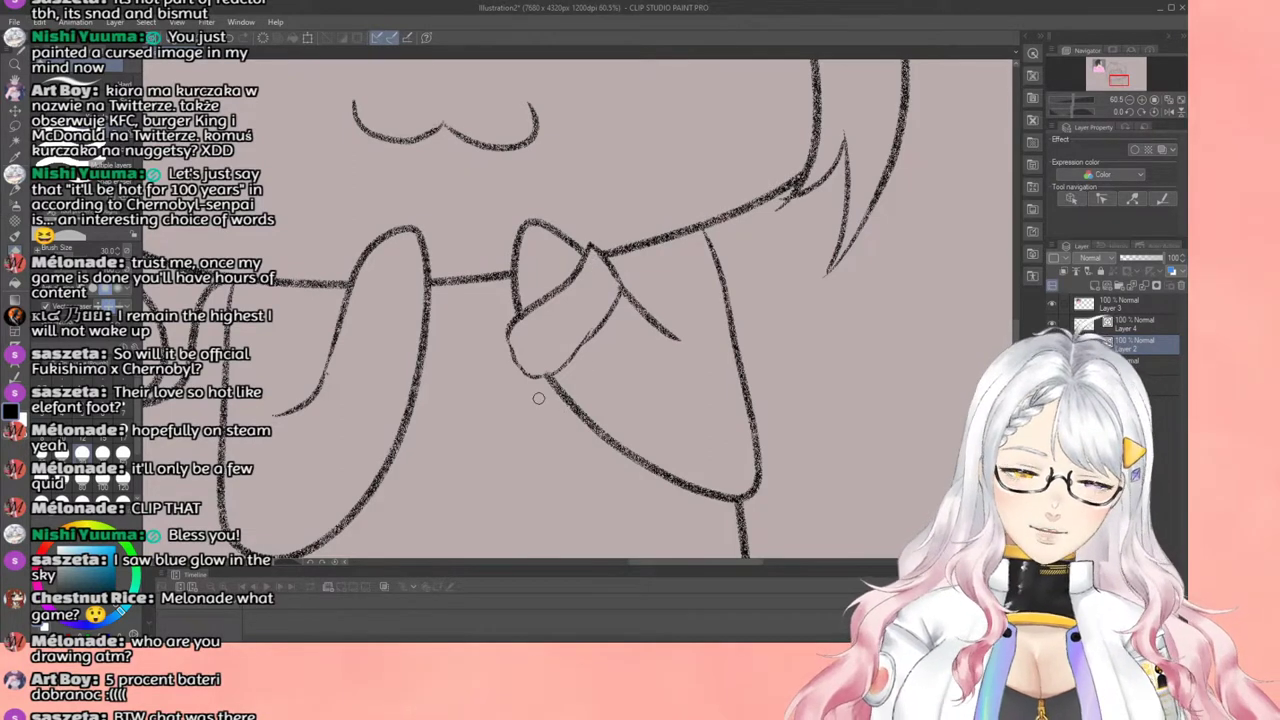
Step: Draw a matching slanted sleeve cuff in pencil across the wrist of the left-hand arm on Layer 4
{"action": "scroll", "coordinate": [556, 416], "scroll_direction": "down", "scroll_amount": 5}
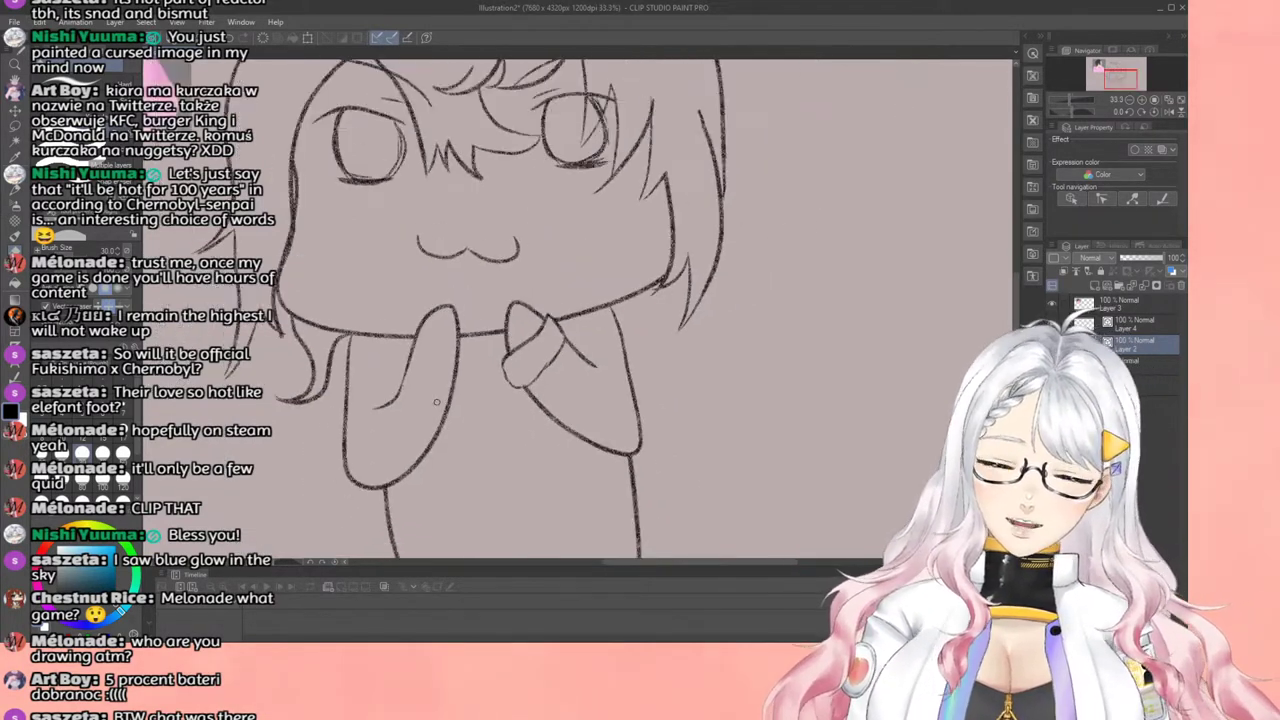
{"action": "scroll", "coordinate": [438, 404], "scroll_direction": "down", "scroll_amount": 1}
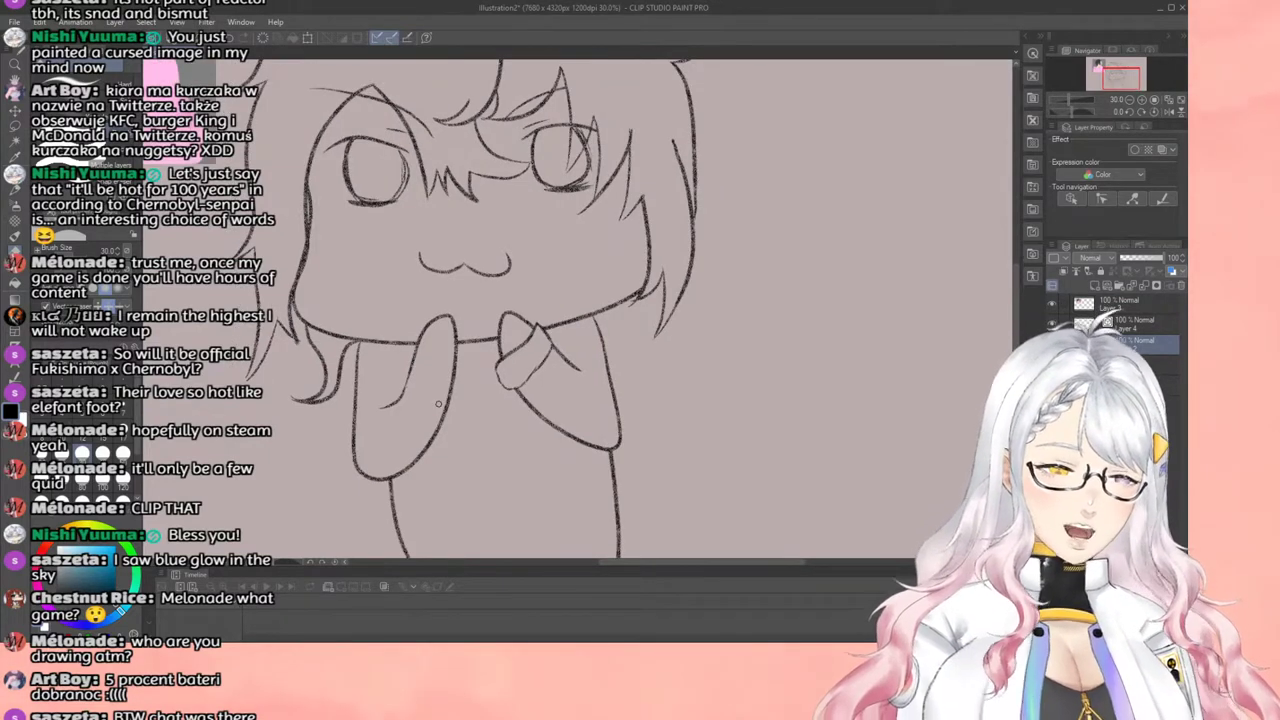
{"action": "scroll", "coordinate": [438, 404], "scroll_direction": "down", "scroll_amount": 1}
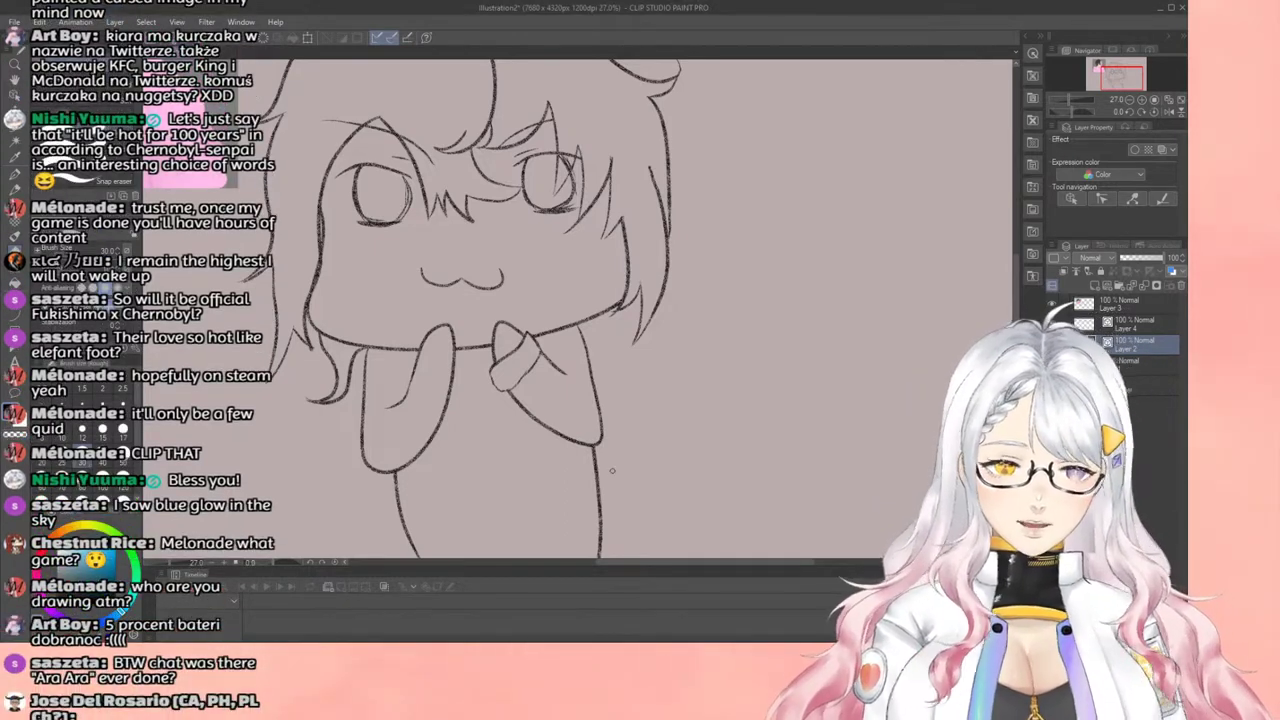
{"action": "scroll", "coordinate": [615, 452], "scroll_direction": "down", "scroll_amount": 3}
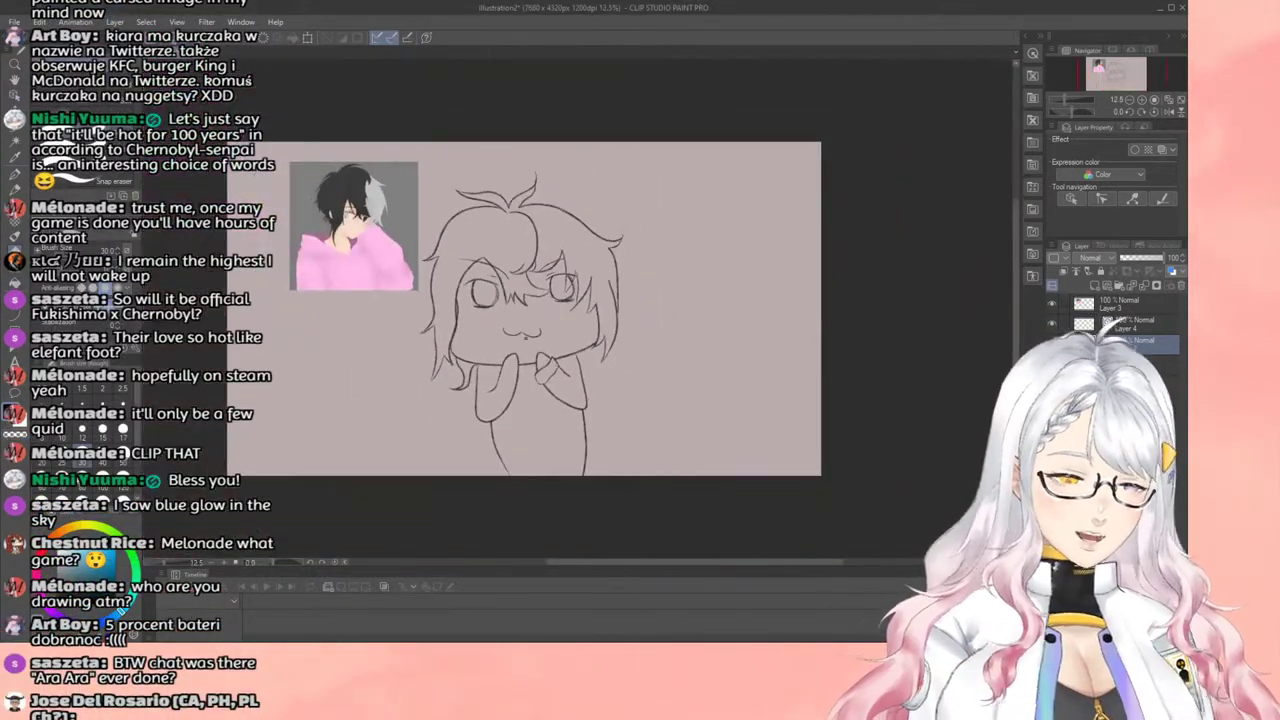
{"action": "scroll", "coordinate": [499, 320], "scroll_direction": "up", "scroll_amount": 1}
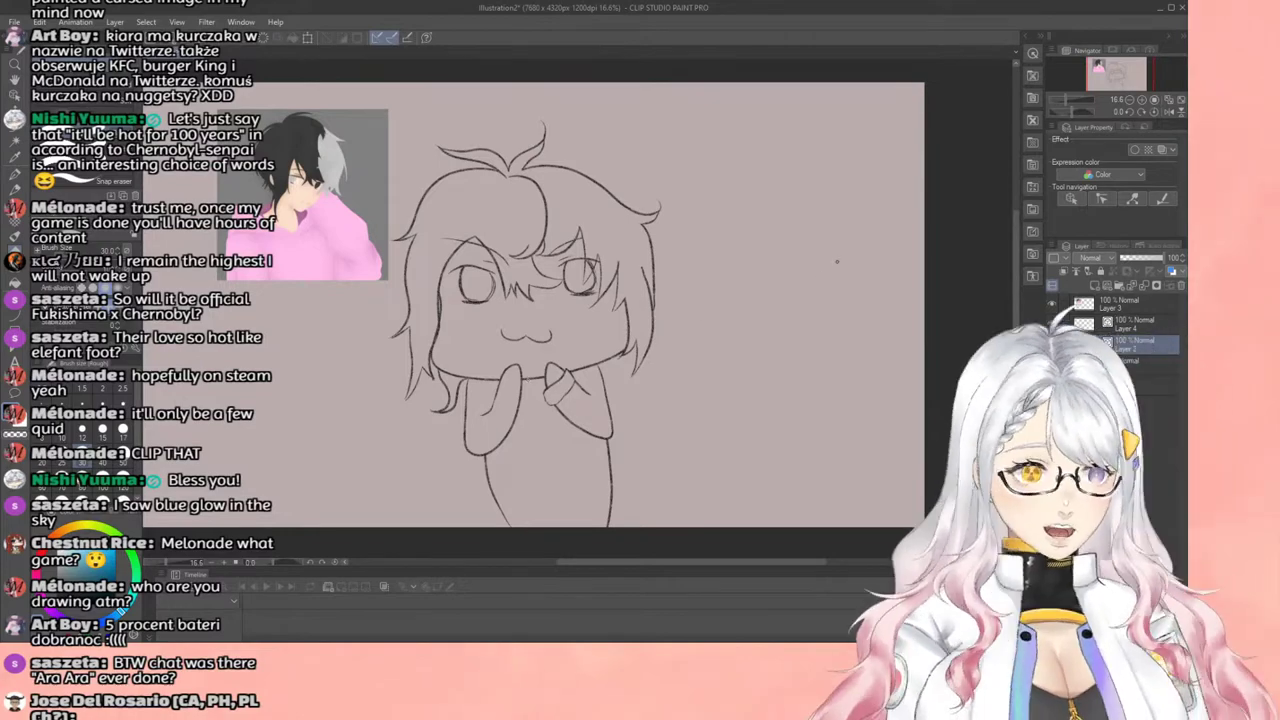
{"action": "left_click", "coordinate": [1085, 324]}
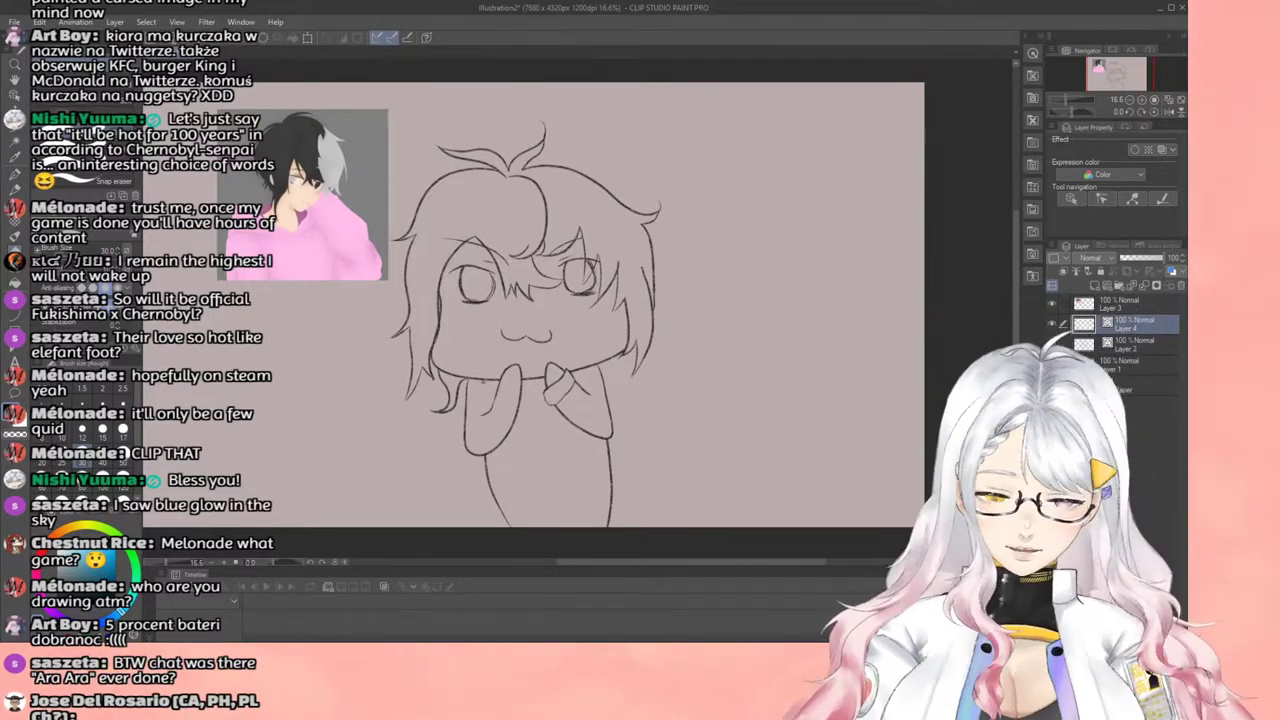
{"action": "scroll", "coordinate": [510, 336], "scroll_direction": "up", "scroll_amount": 5}
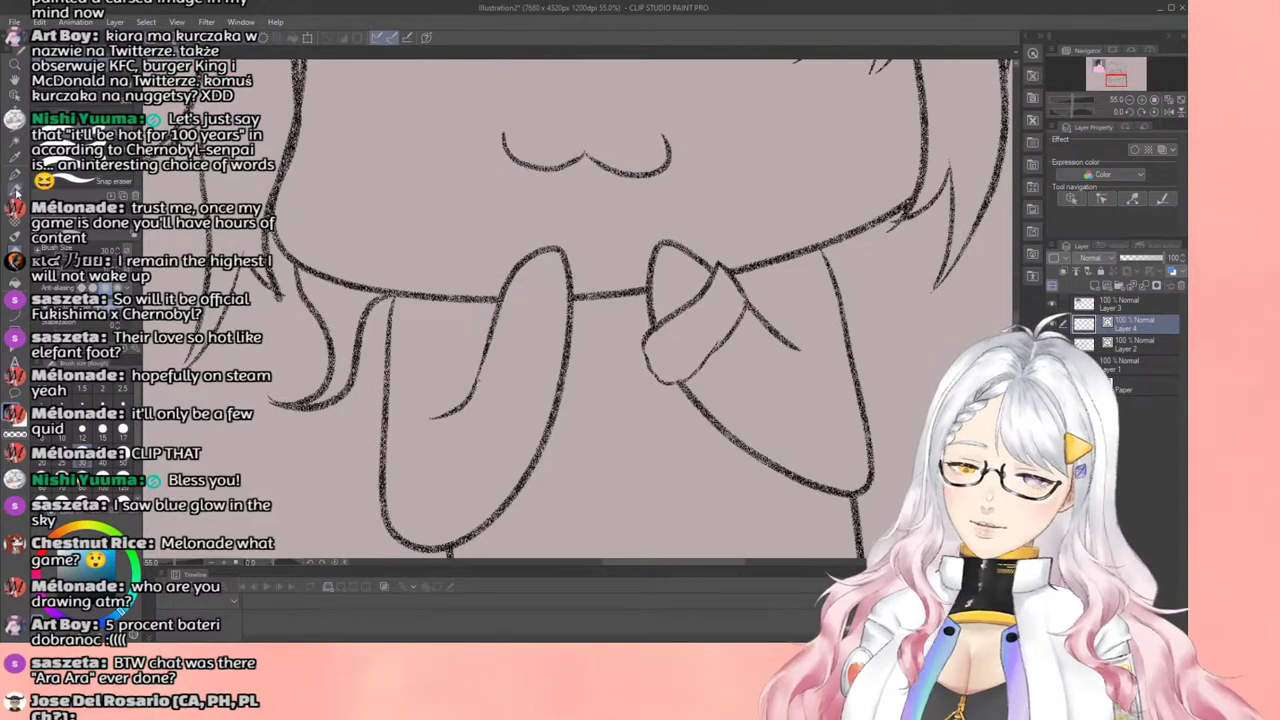
{"action": "key", "text": "p"}
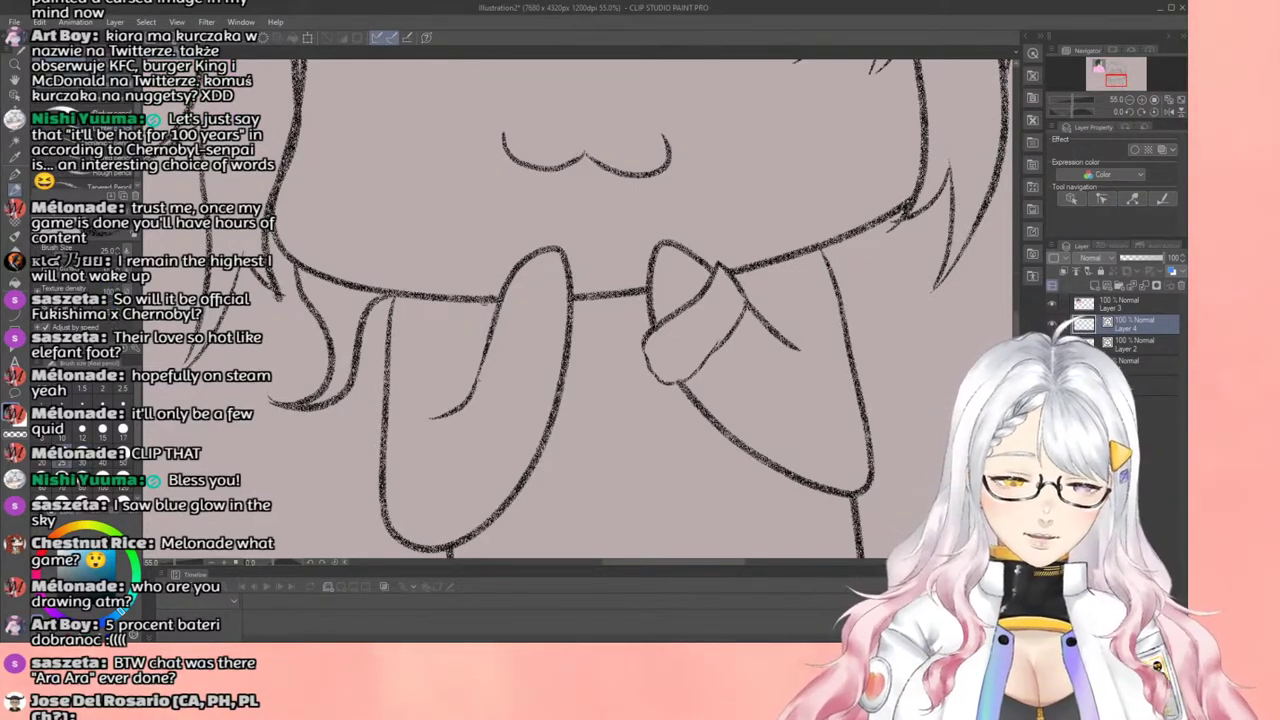
{"action": "mouse_move", "coordinate": [478, 304]}
{"action": "left_mouse_down"}
{"action": "mouse_move", "coordinate": [479, 348]}
{"action": "mouse_move", "coordinate": [560, 375]}
{"action": "mouse_move", "coordinate": [578, 364]}
{"action": "mouse_move", "coordinate": [583, 323]}
{"action": "mouse_move", "coordinate": [514, 305]}
{"action": "mouse_move", "coordinate": [499, 335]}
{"action": "left_mouse_up"}
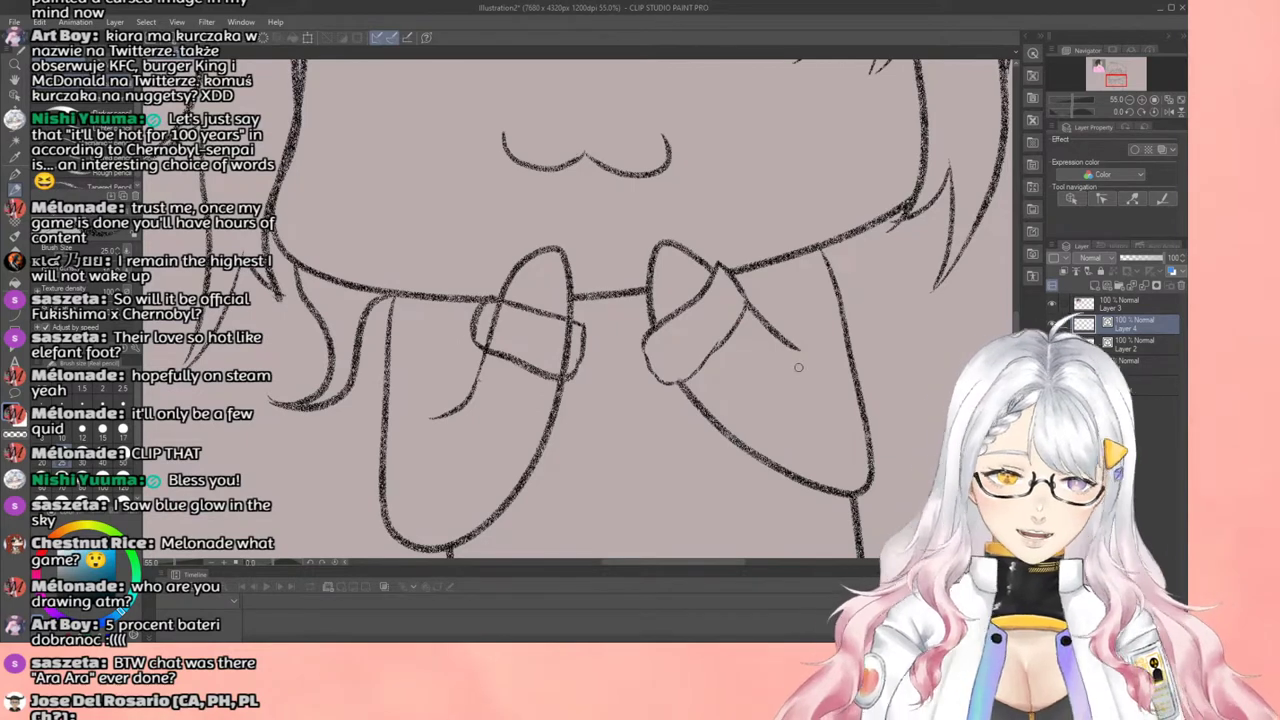
Step: Erase both arm outline segments that cross the left-hand cuff on Layer 2
{"action": "left_click", "coordinate": [1130, 344]}
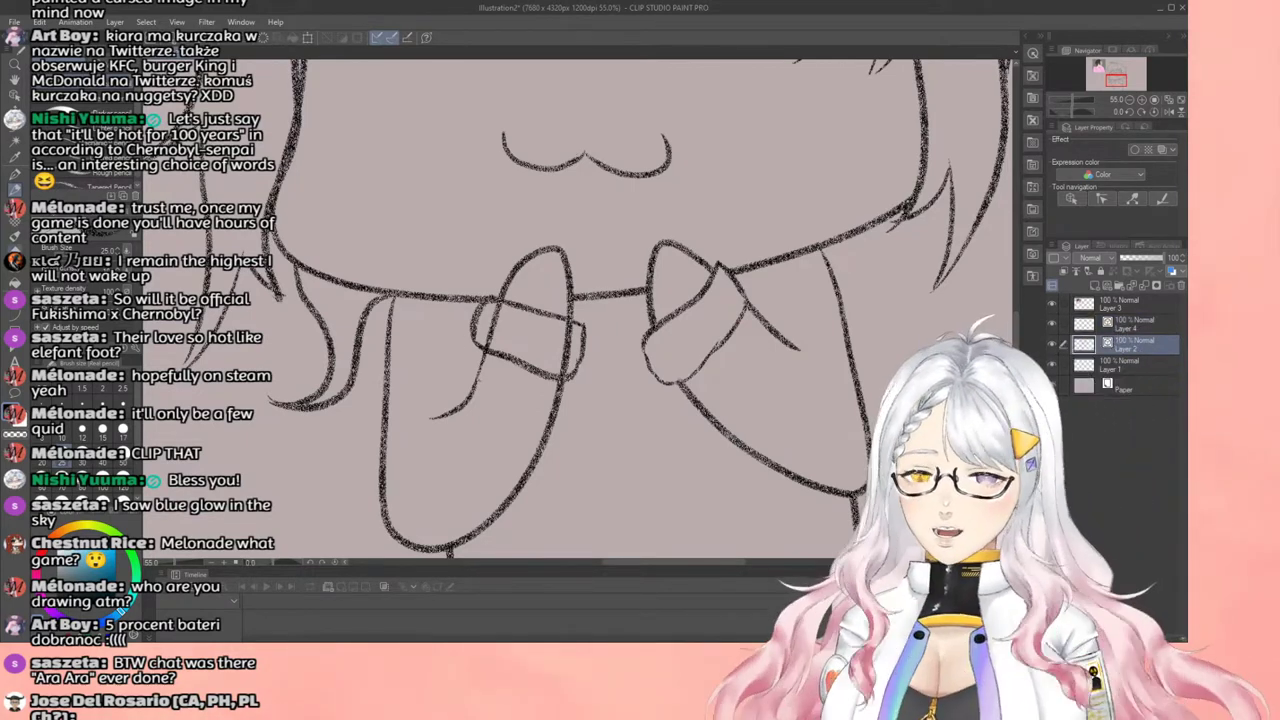
{"action": "key", "text": "e"}
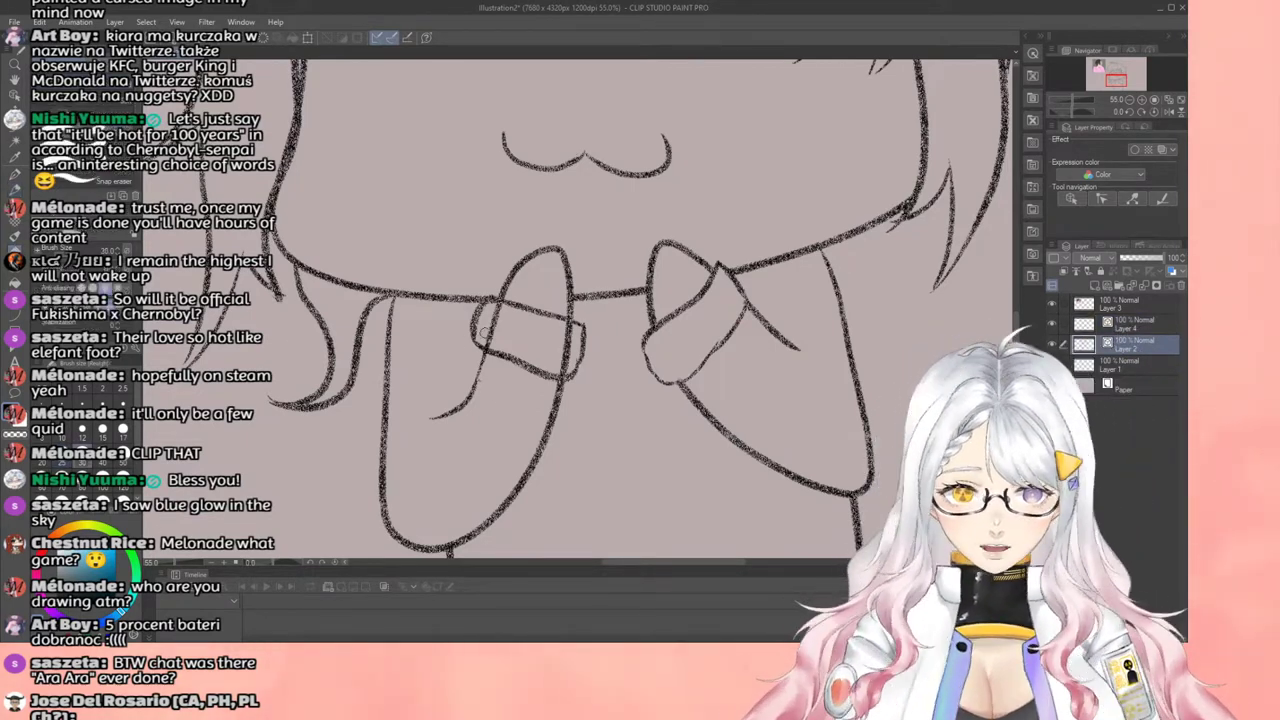
{"action": "left_click_drag", "start_coordinate": [488, 344], "coordinate": [499, 308]}
{"action": "left_click_drag", "start_coordinate": [569, 326], "coordinate": [563, 370]}
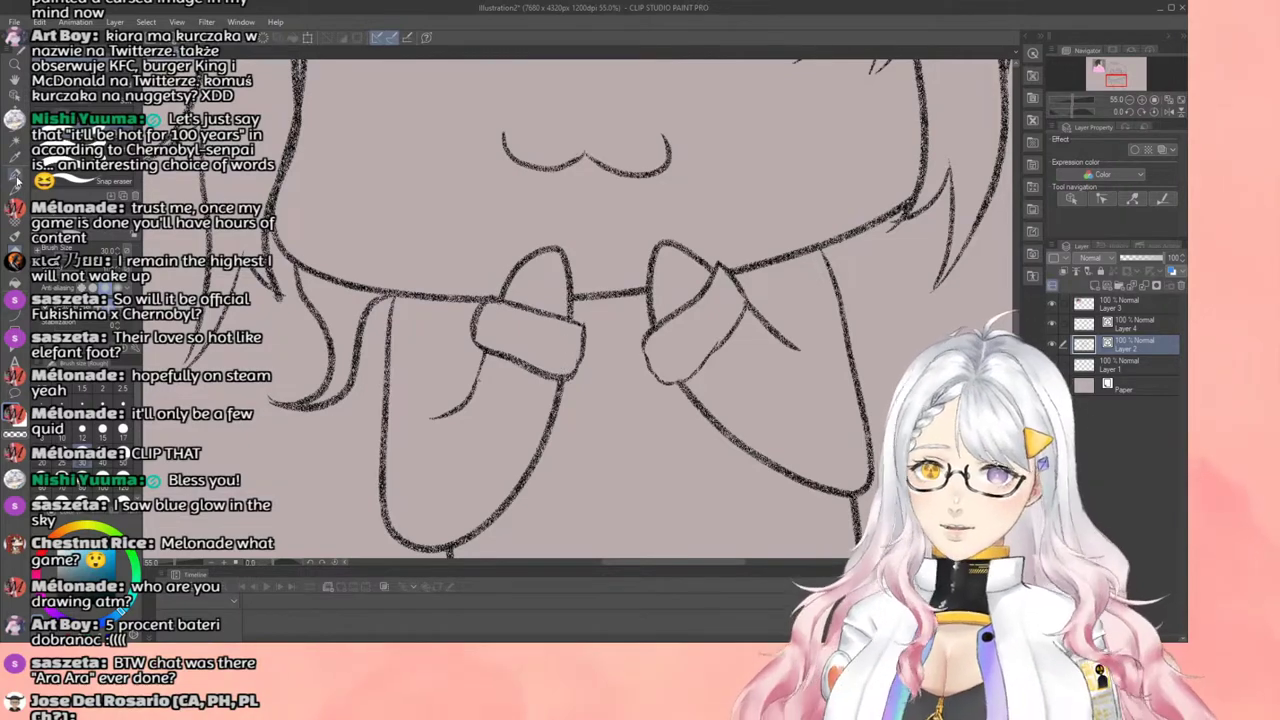
Step: Draw the sweater's wider rounded body outline and a narrow hem band beneath it in pencil on Layer 4
{"action": "left_click", "coordinate": [16, 190]}
{"action": "scroll", "coordinate": [410, 313], "scroll_direction": "down", "scroll_amount": 5}
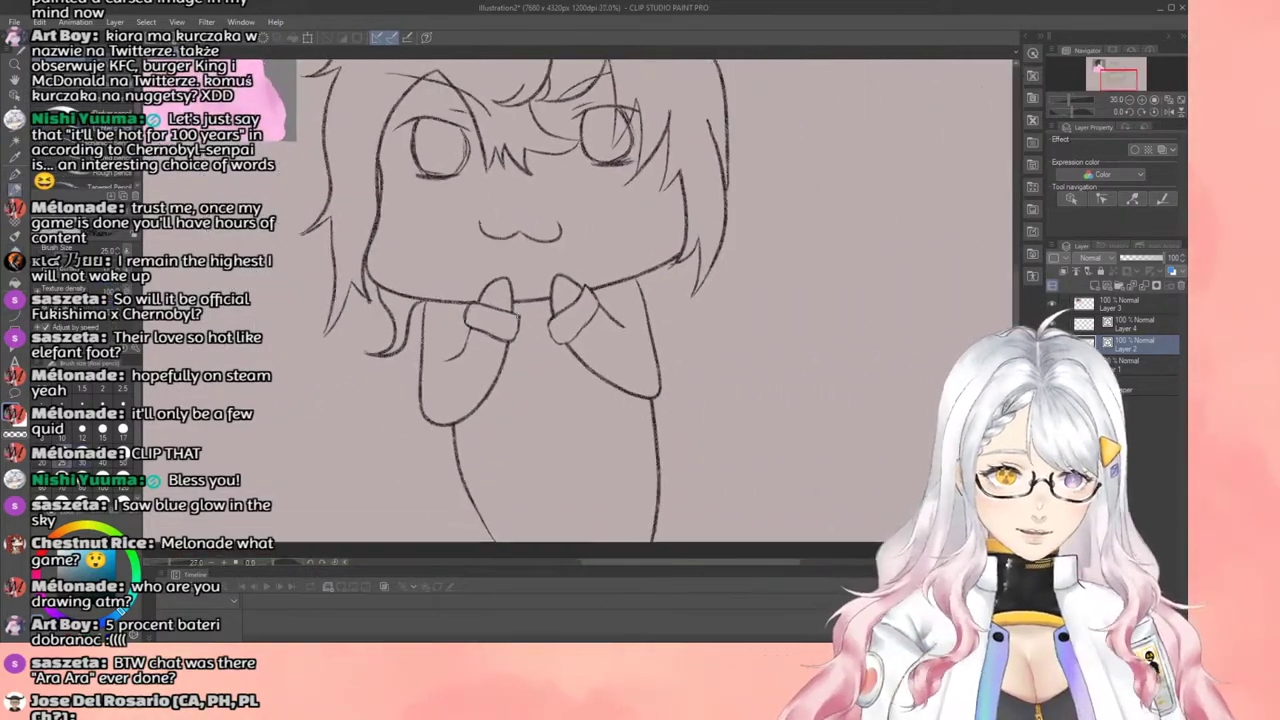
{"action": "key", "text": "bracketleft"}
{"action": "key", "text": "bracketleft"}
{"action": "scroll", "coordinate": [516, 420], "scroll_direction": "up", "scroll_amount": 4}
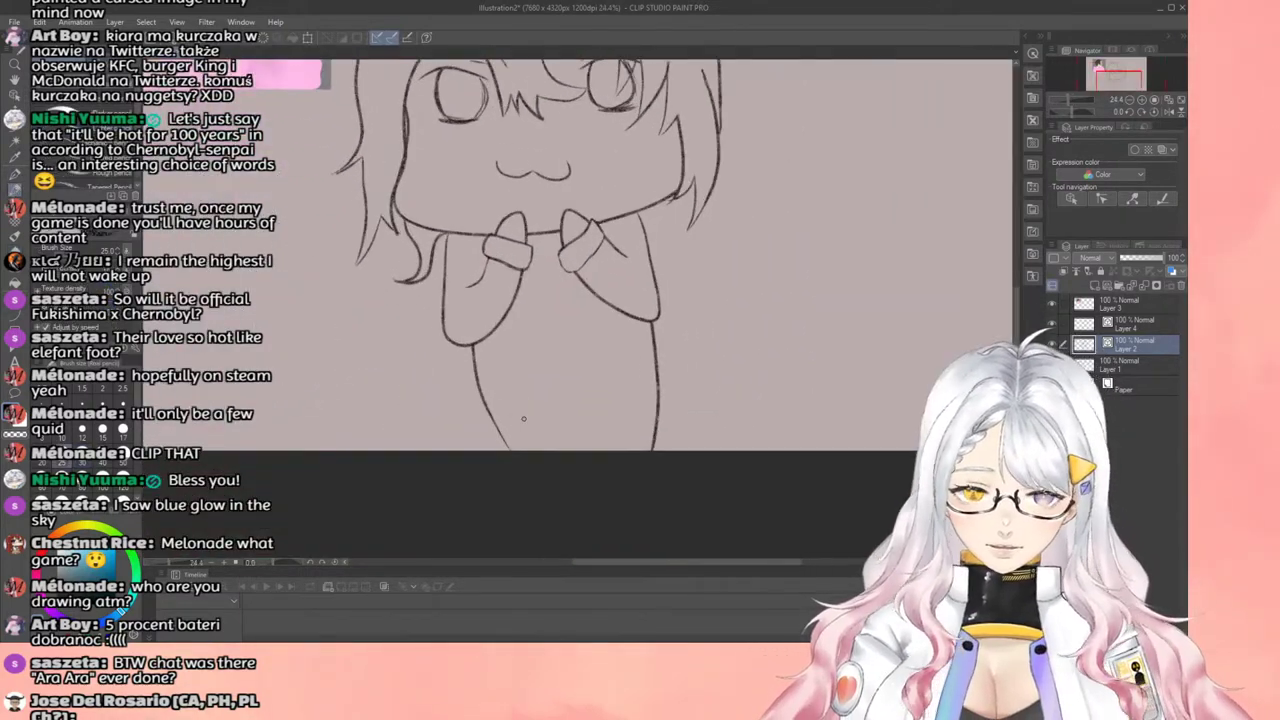
{"action": "left_click", "coordinate": [1079, 328]}
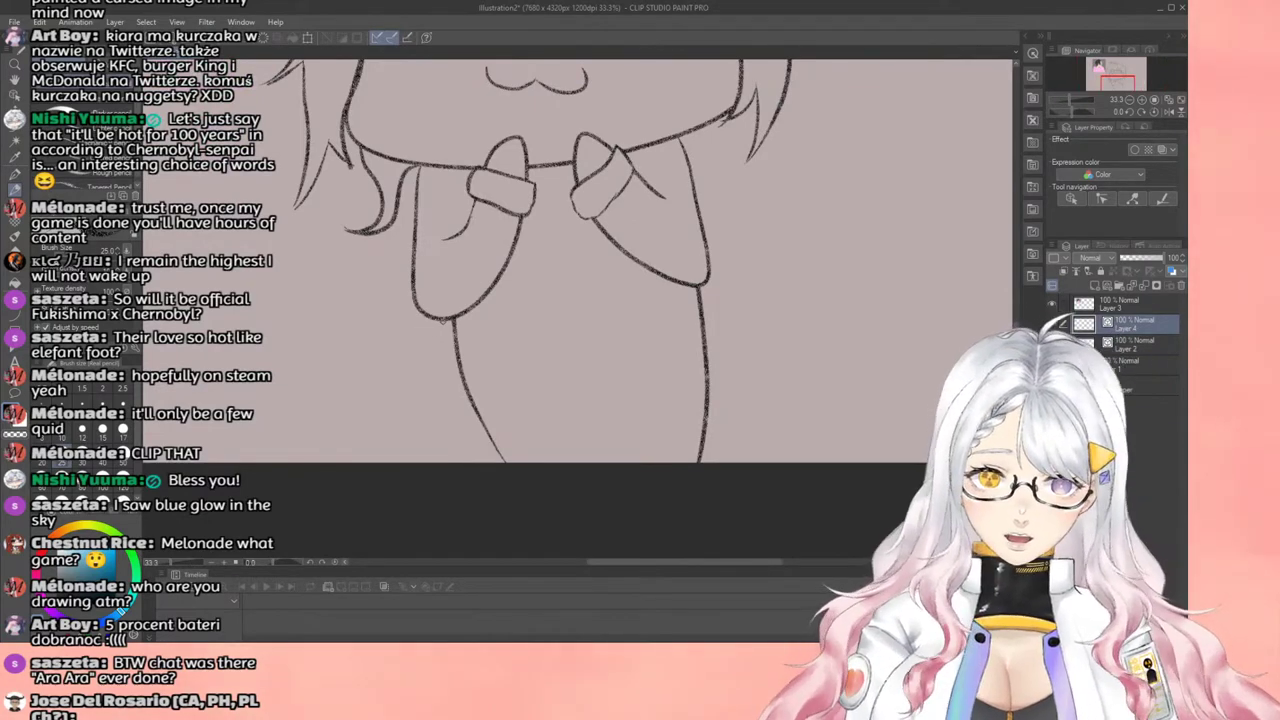
{"action": "mouse_move", "coordinate": [444, 328]}
{"action": "left_mouse_down"}
{"action": "mouse_move", "coordinate": [442, 429]}
{"action": "mouse_move", "coordinate": [461, 441]}
{"action": "mouse_move", "coordinate": [707, 441]}
{"action": "mouse_move", "coordinate": [722, 399]}
{"action": "mouse_move", "coordinate": [700, 286]}
{"action": "left_mouse_up"}
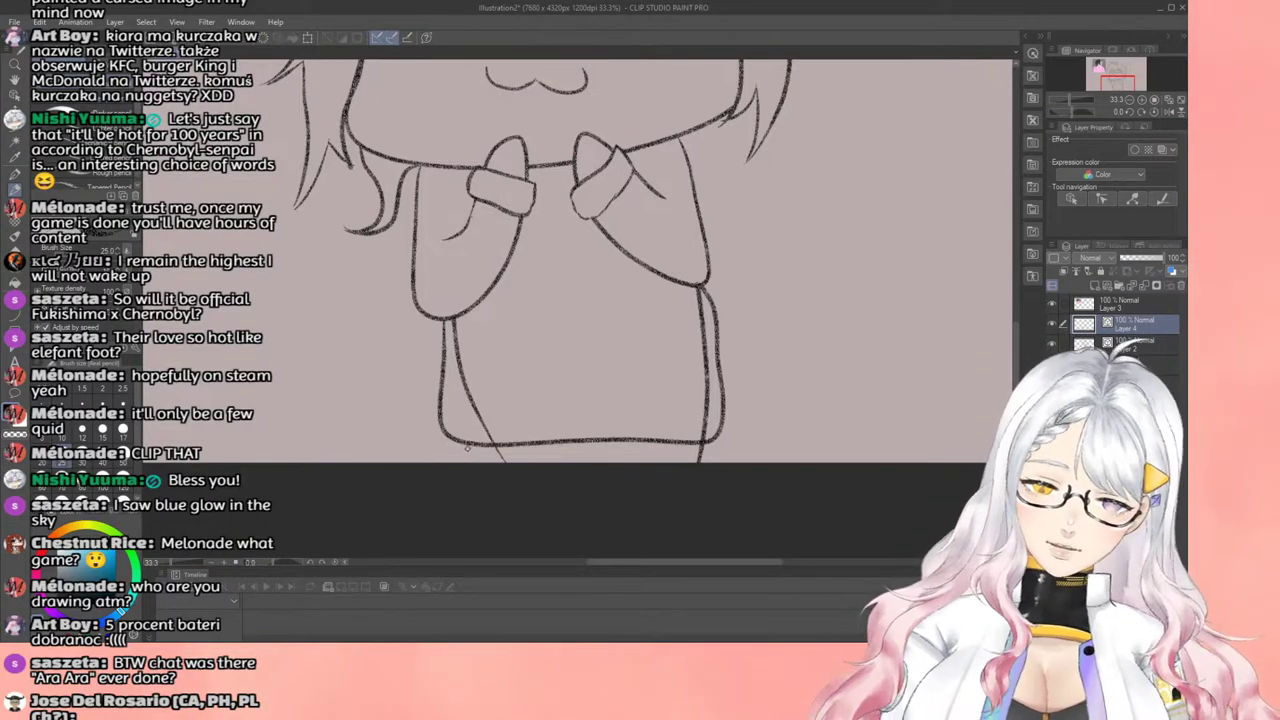
{"action": "left_click_drag", "start_coordinate": [465, 450], "coordinate": [724, 458]}
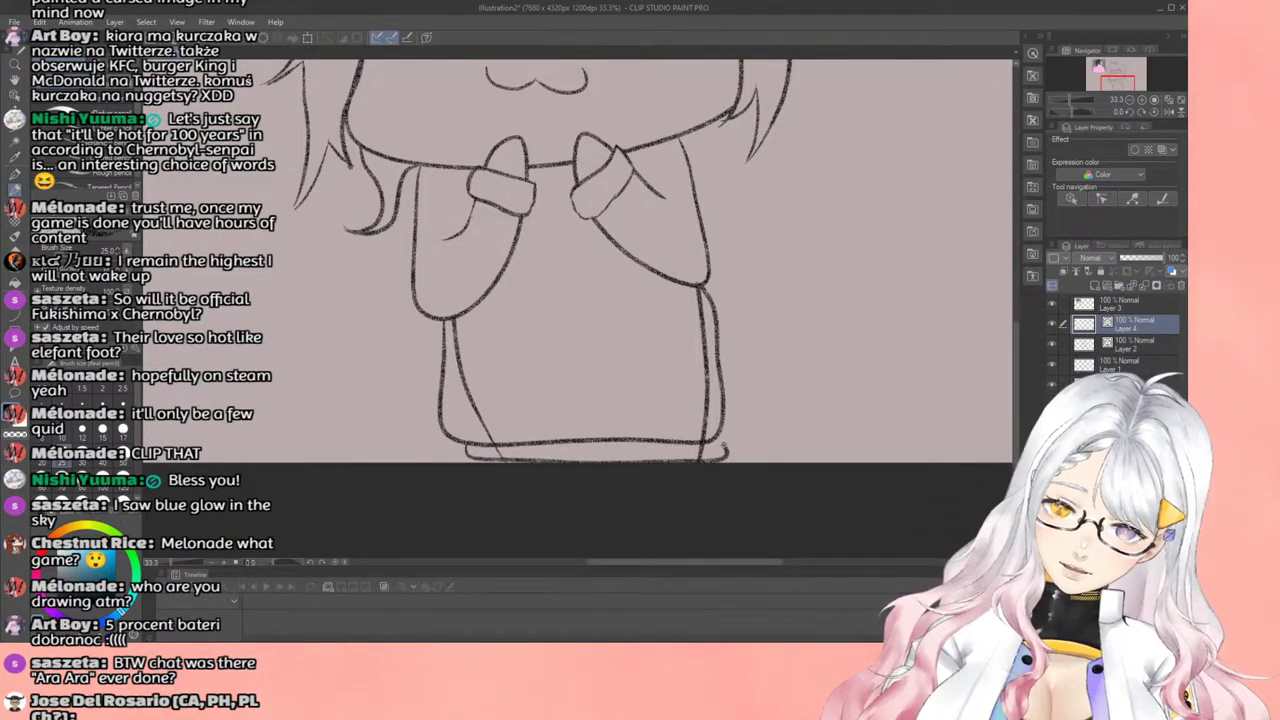
Step: Erase the original body side lines inside the new sweater outline on Layer 2
{"action": "left_click", "coordinate": [1110, 342]}
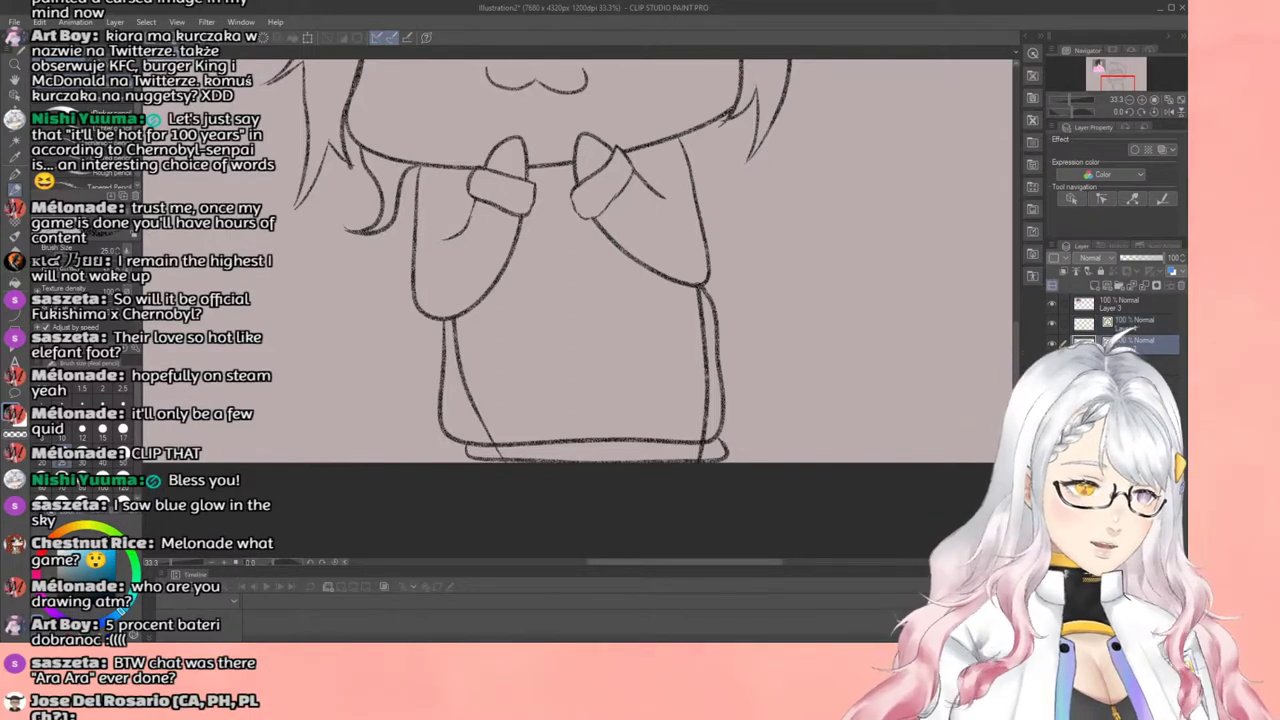
{"action": "key", "text": "e"}
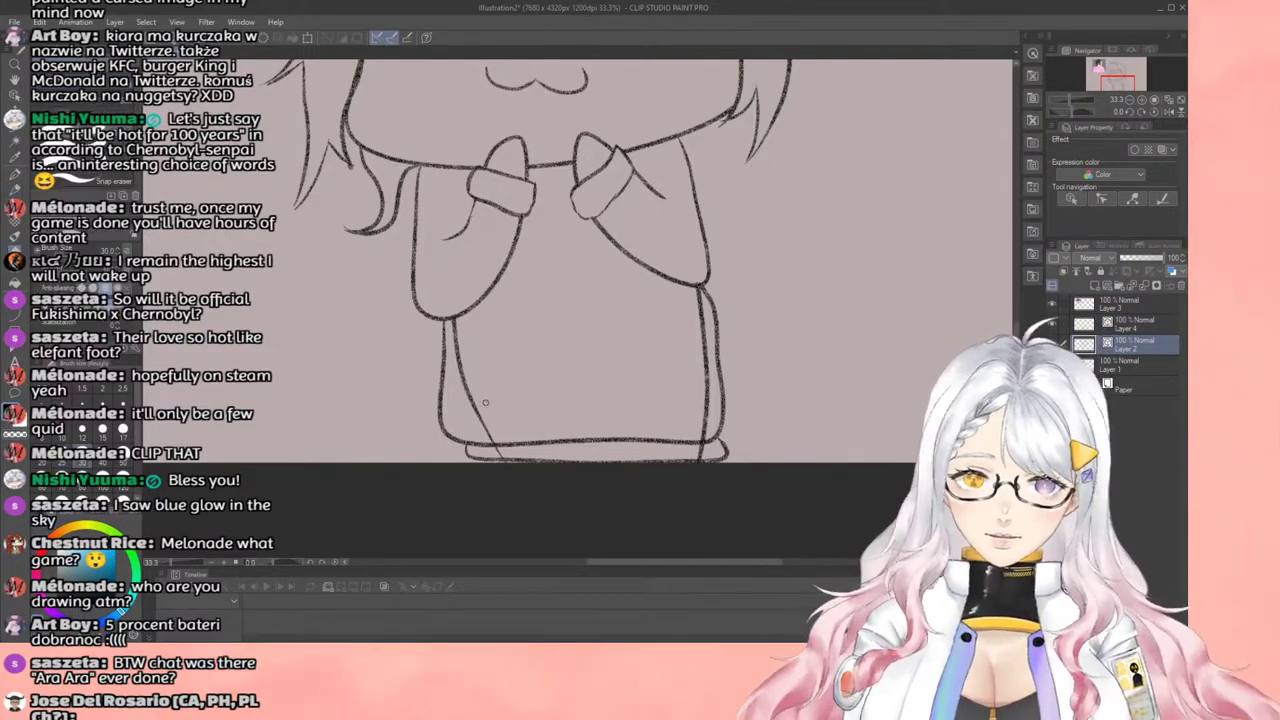
{"action": "left_click_drag", "start_coordinate": [705, 410], "coordinate": [694, 452]}
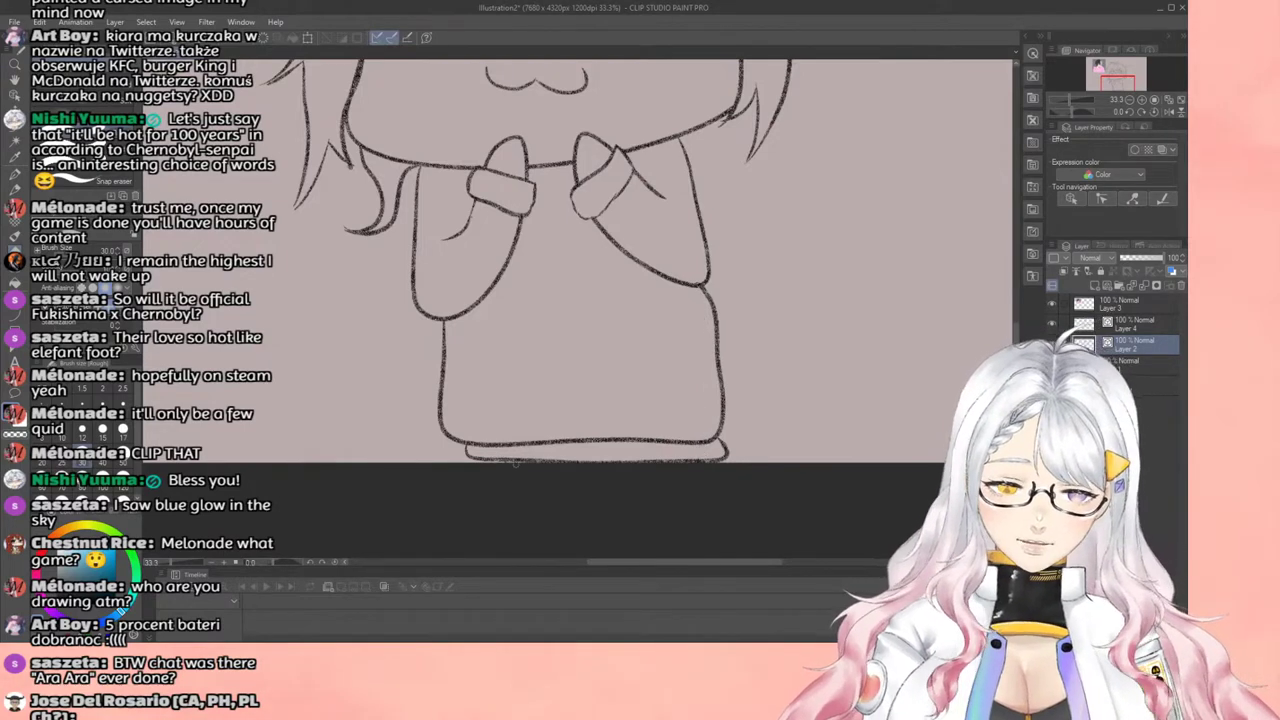
{"action": "scroll", "coordinate": [519, 449], "scroll_direction": "down", "scroll_amount": 3}
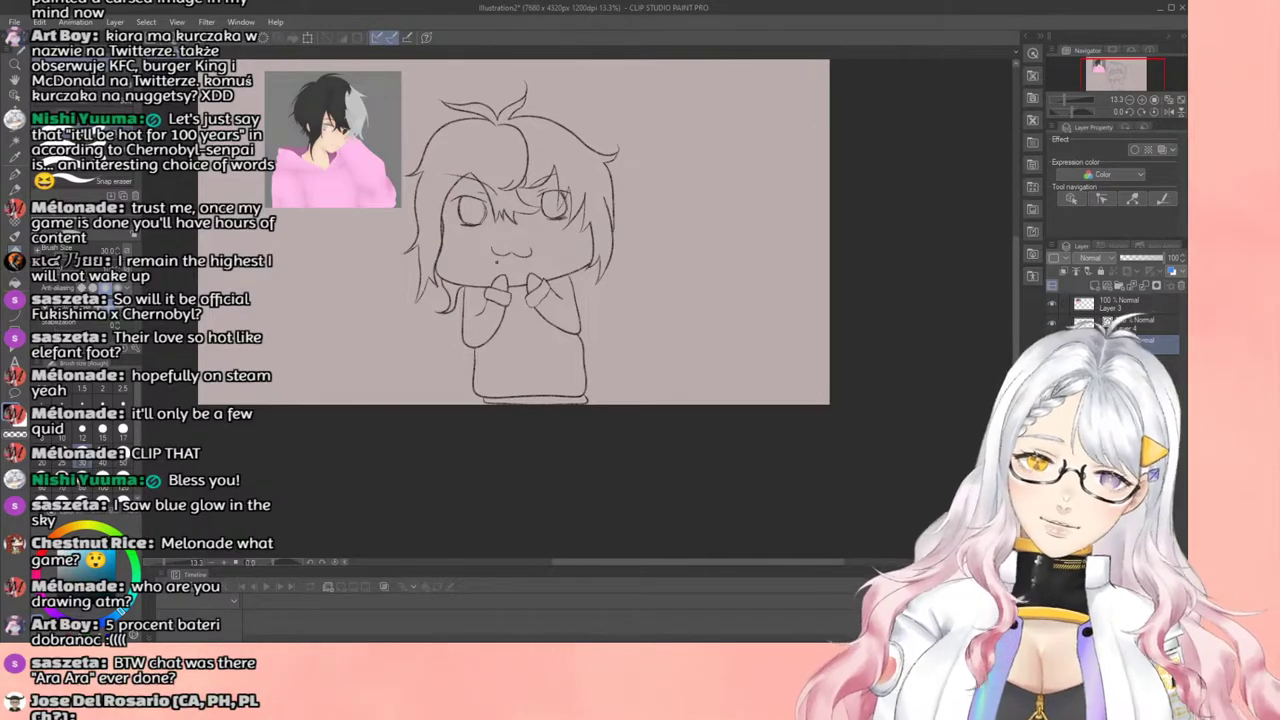
{"action": "scroll", "coordinate": [496, 261], "scroll_direction": "up", "scroll_amount": 1}
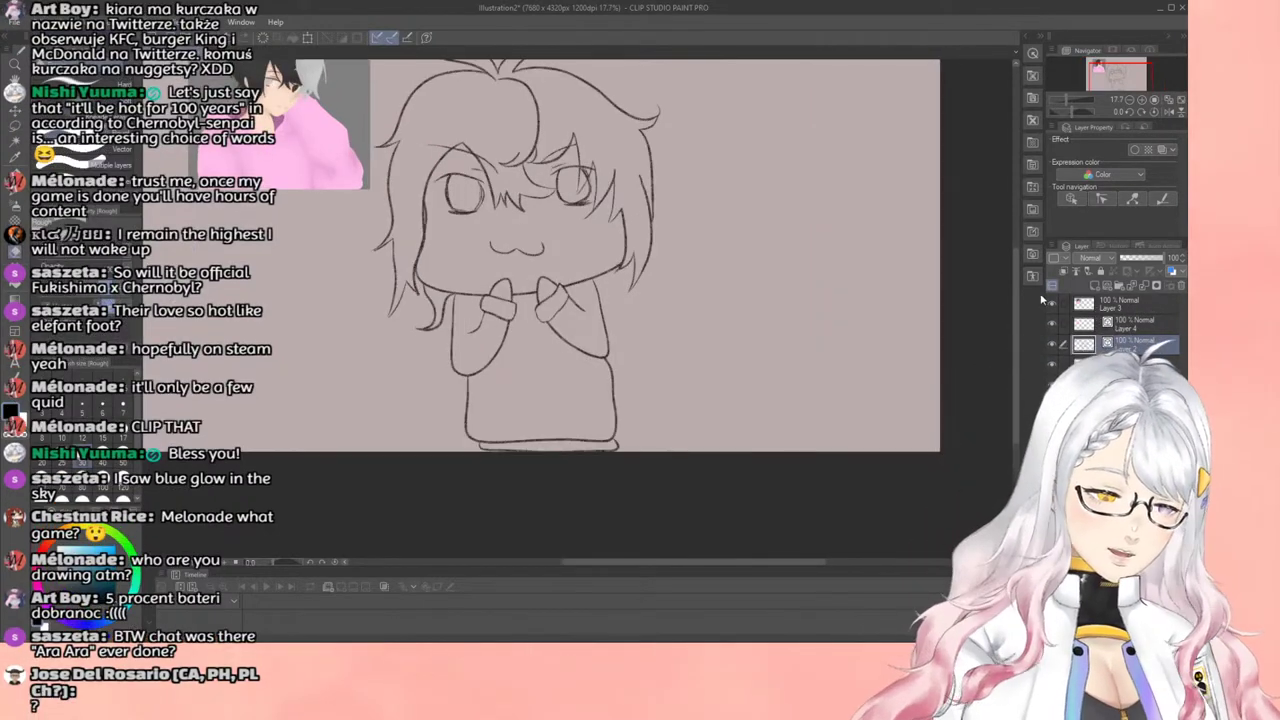
Step: Draw a rounded sweater collar in pencil below the chin on Layer 4, curving around both shoulders and between the hands
{"action": "left_click", "coordinate": [1085, 329]}
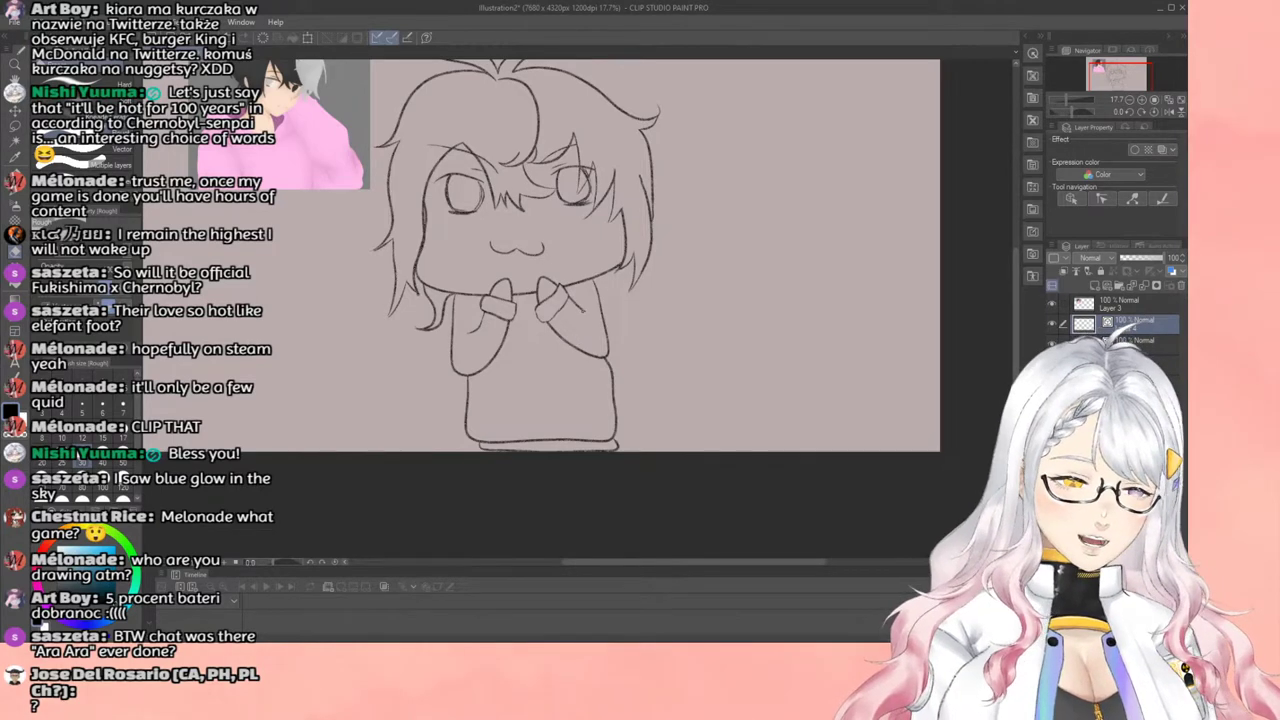
{"action": "left_click", "coordinate": [14, 193]}
{"action": "scroll", "coordinate": [469, 307], "scroll_direction": "down", "scroll_amount": 1}
{"action": "scroll", "coordinate": [469, 290], "scroll_direction": "up", "scroll_amount": 3}
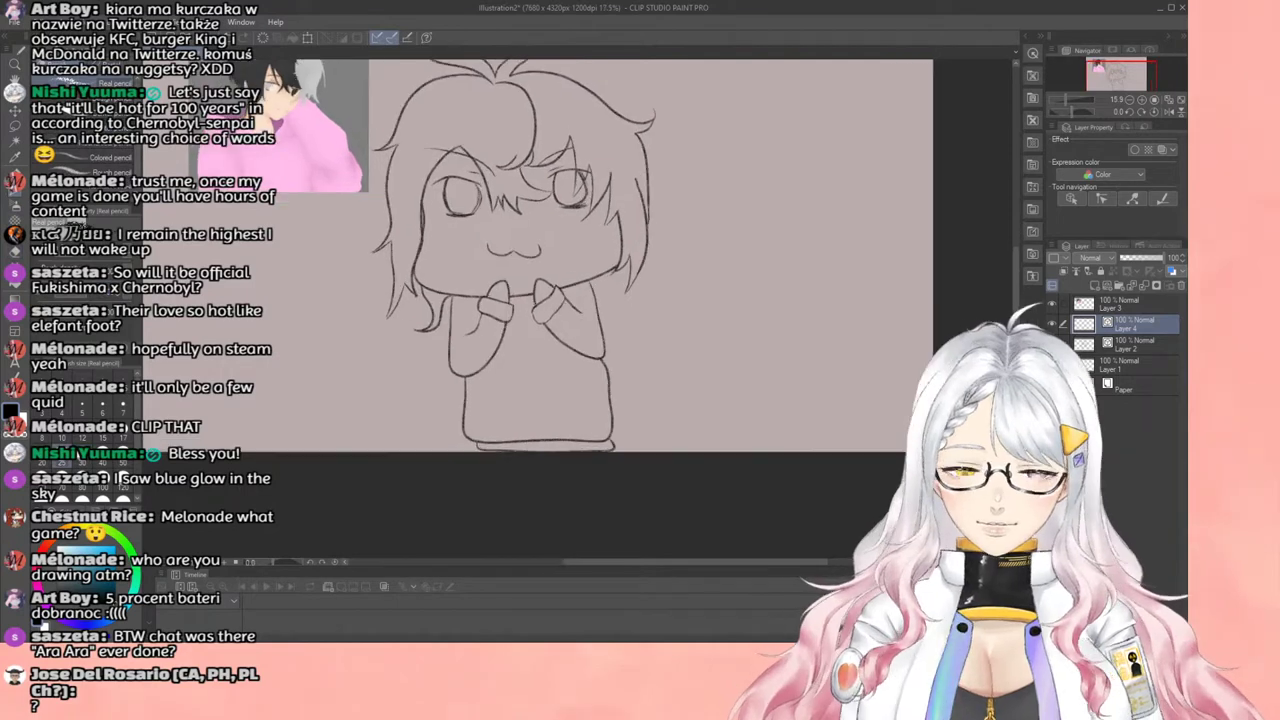
{"action": "scroll", "coordinate": [525, 270], "scroll_direction": "down", "scroll_amount": 2}
{"action": "scroll", "coordinate": [598, 291], "scroll_direction": "up", "scroll_amount": 3}
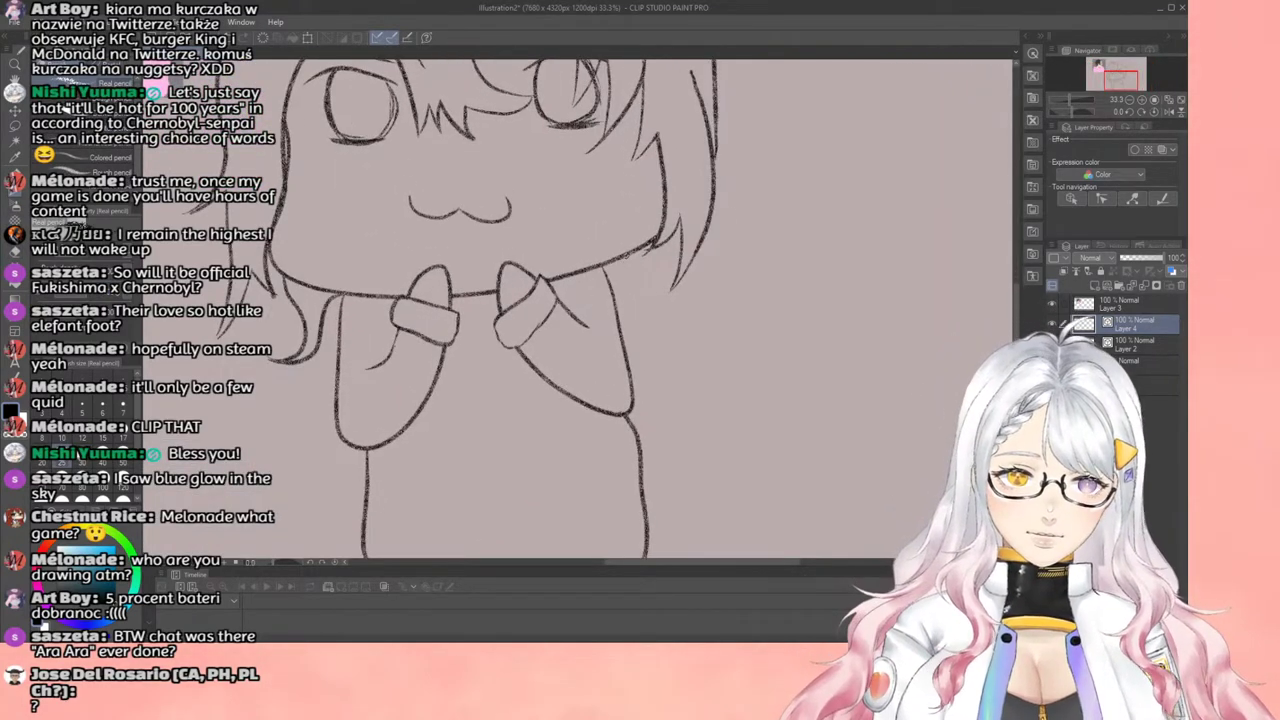
{"action": "mouse_move", "coordinate": [626, 257]}
{"action": "left_mouse_down"}
{"action": "mouse_move", "coordinate": [628, 296]}
{"action": "mouse_move", "coordinate": [588, 297]}
{"action": "left_mouse_up"}
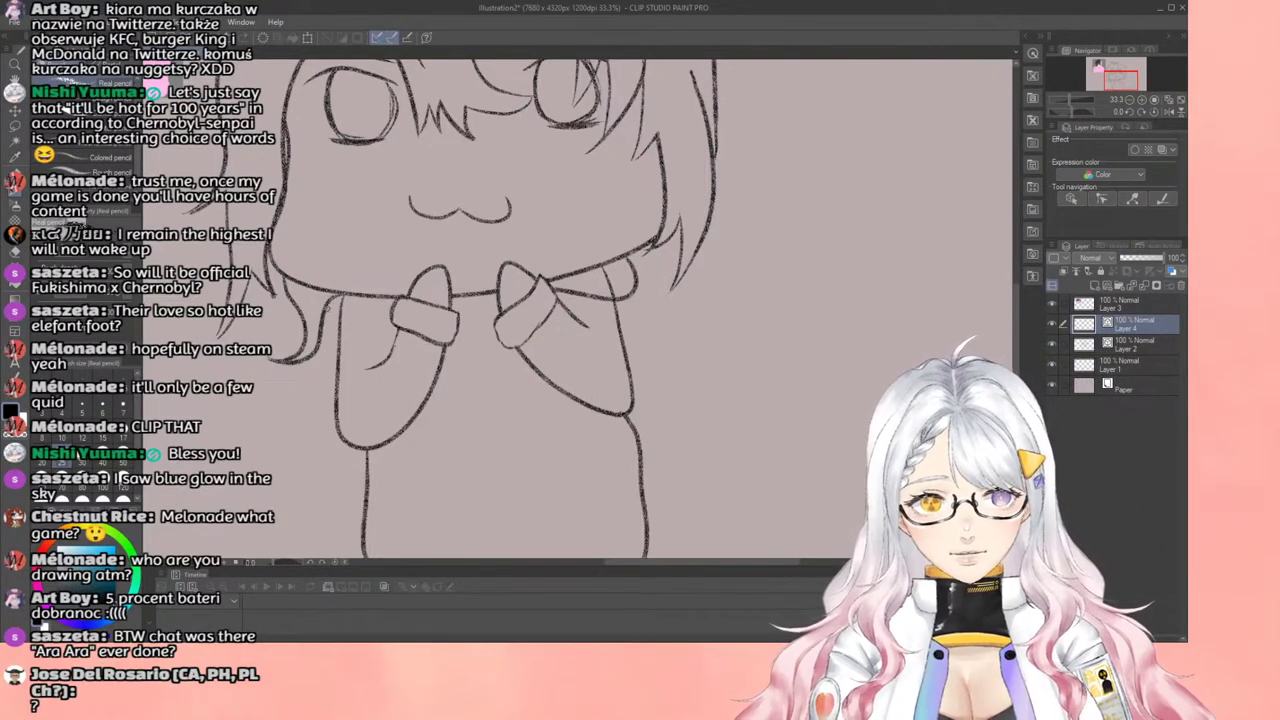
{"action": "left_click_drag", "start_coordinate": [327, 317], "coordinate": [353, 335]}
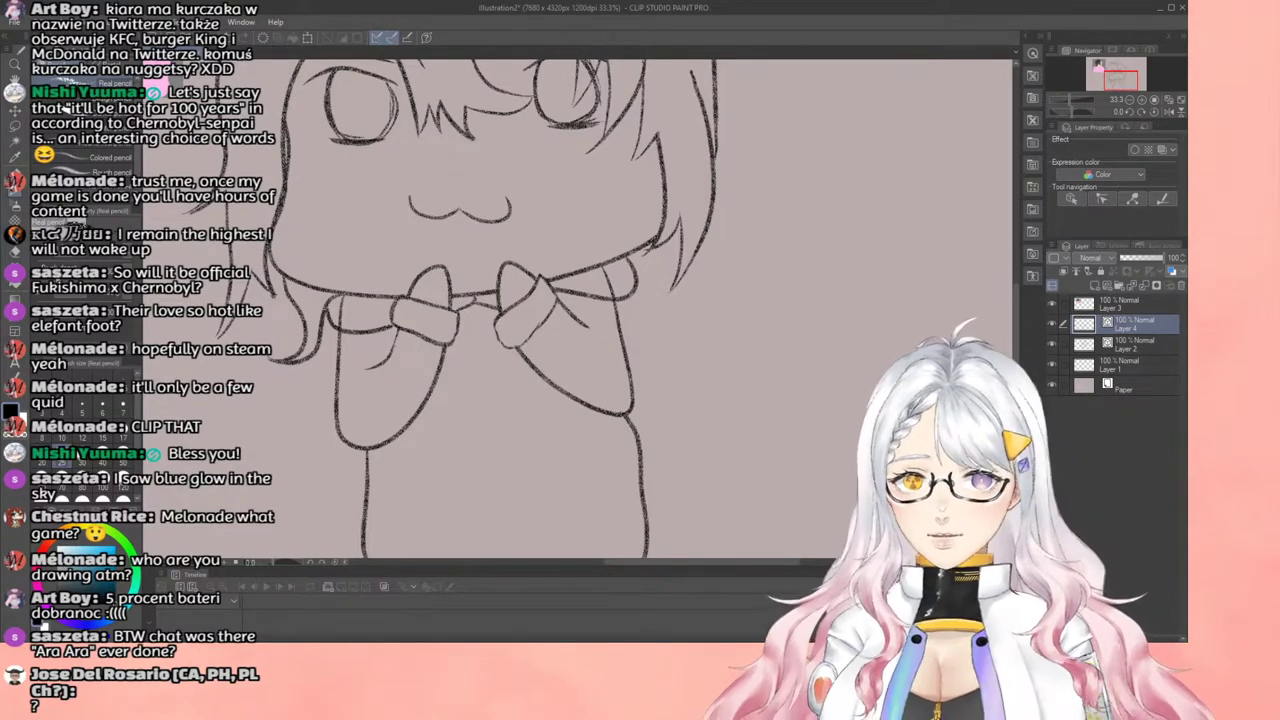
Step: Erase the arm outline segments that run through the collar on Layer 2, then return to the pencil
{"action": "key", "text": "e"}
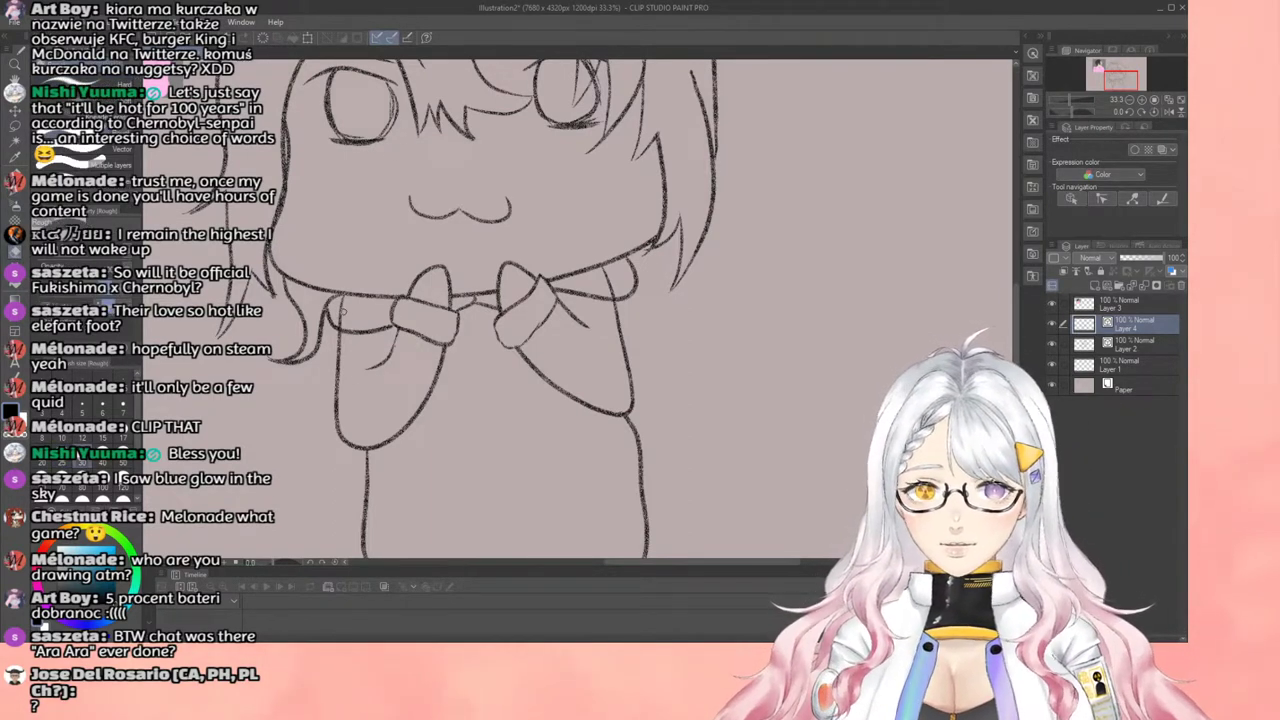
{"action": "left_click", "coordinate": [1112, 346]}
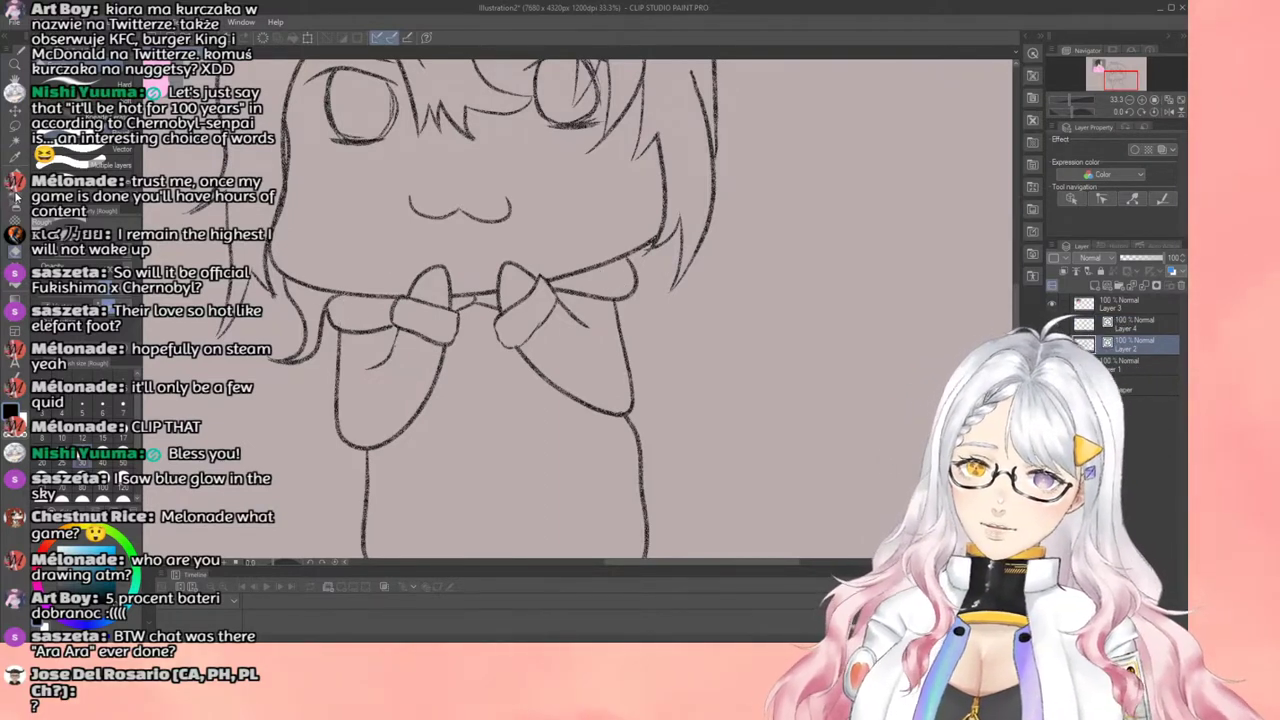
{"action": "left_click", "coordinate": [13, 190]}
{"action": "scroll", "coordinate": [178, 256], "scroll_direction": "down", "scroll_amount": 3}
{"action": "key", "text": "ctrl+minus"}
{"action": "key", "text": "ctrl+minus"}
{"action": "key", "text": "ctrl+minus"}
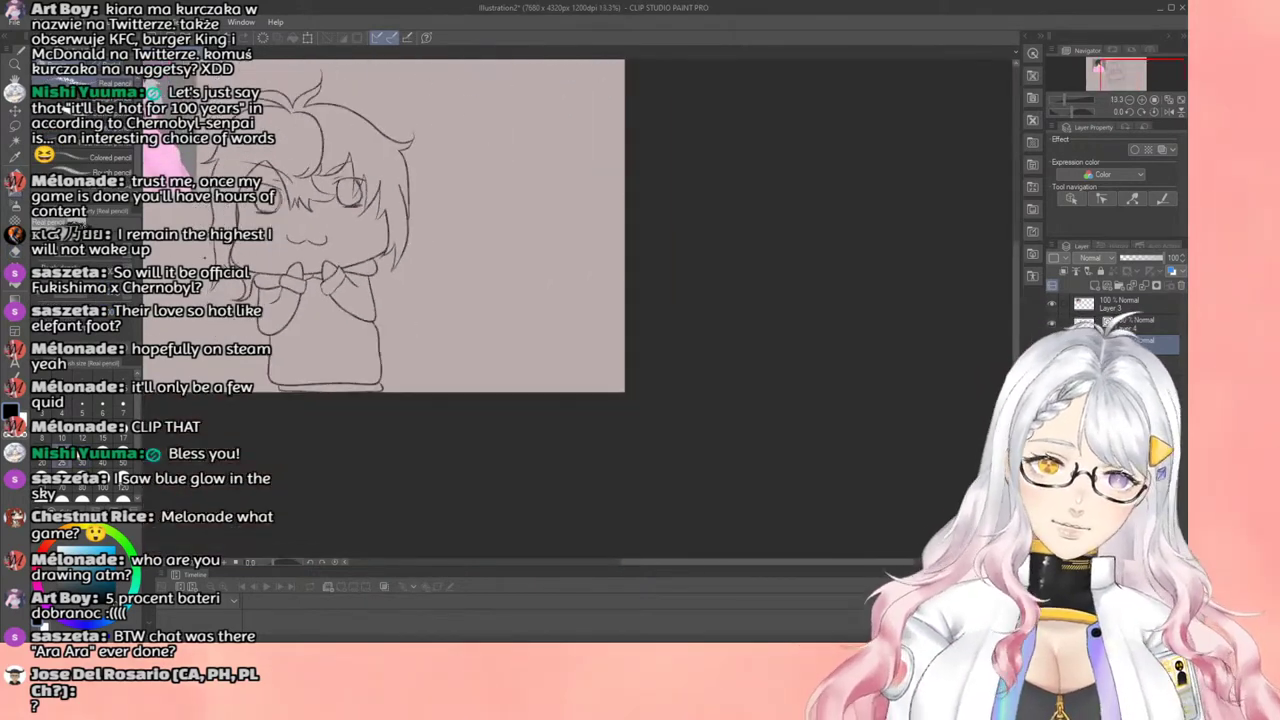
Step: Hide the portrait reference on Layer 3 to view the sketch on its own
{"action": "left_click_drag", "start_coordinate": [697, 562], "coordinate": [584, 566]}
{"action": "scroll", "coordinate": [524, 274], "scroll_direction": "down", "scroll_amount": 1}
{"action": "scroll", "coordinate": [518, 241], "scroll_direction": "up", "scroll_amount": 2}
{"action": "key", "text": "ctrl+plus"}
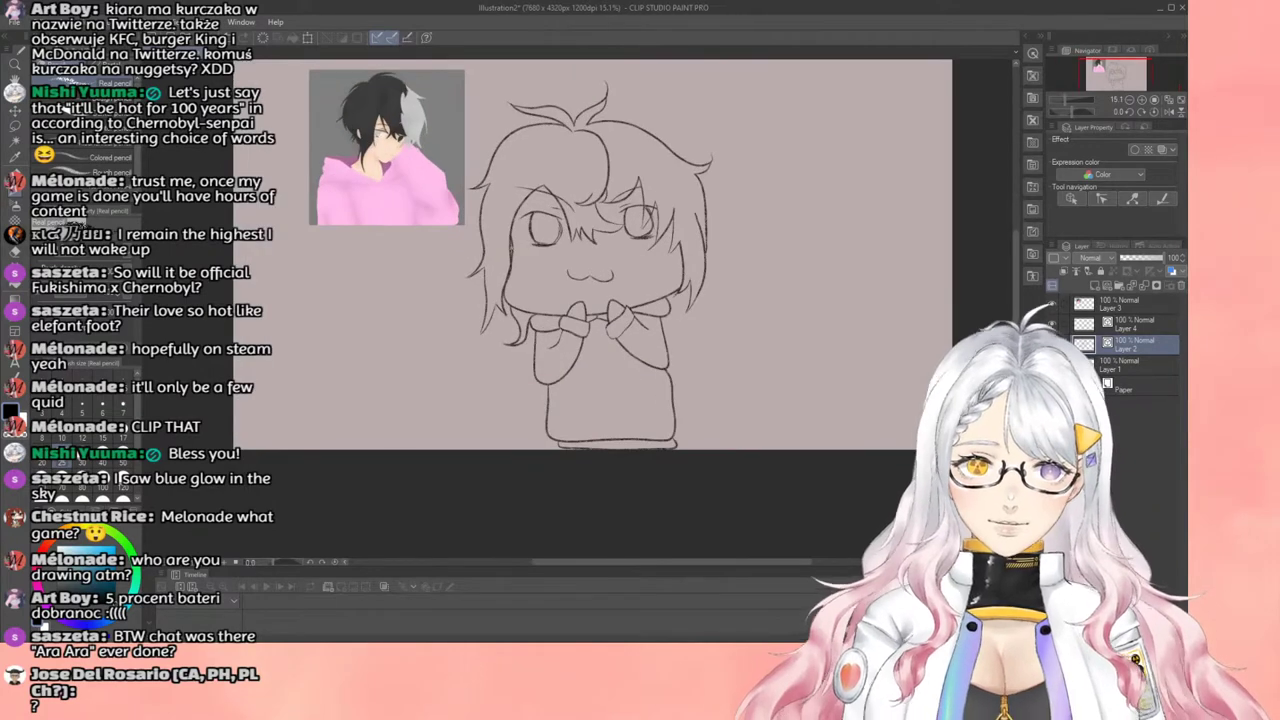
{"action": "left_click", "coordinate": [1051, 305]}
{"action": "key", "text": "ctrl+minus"}
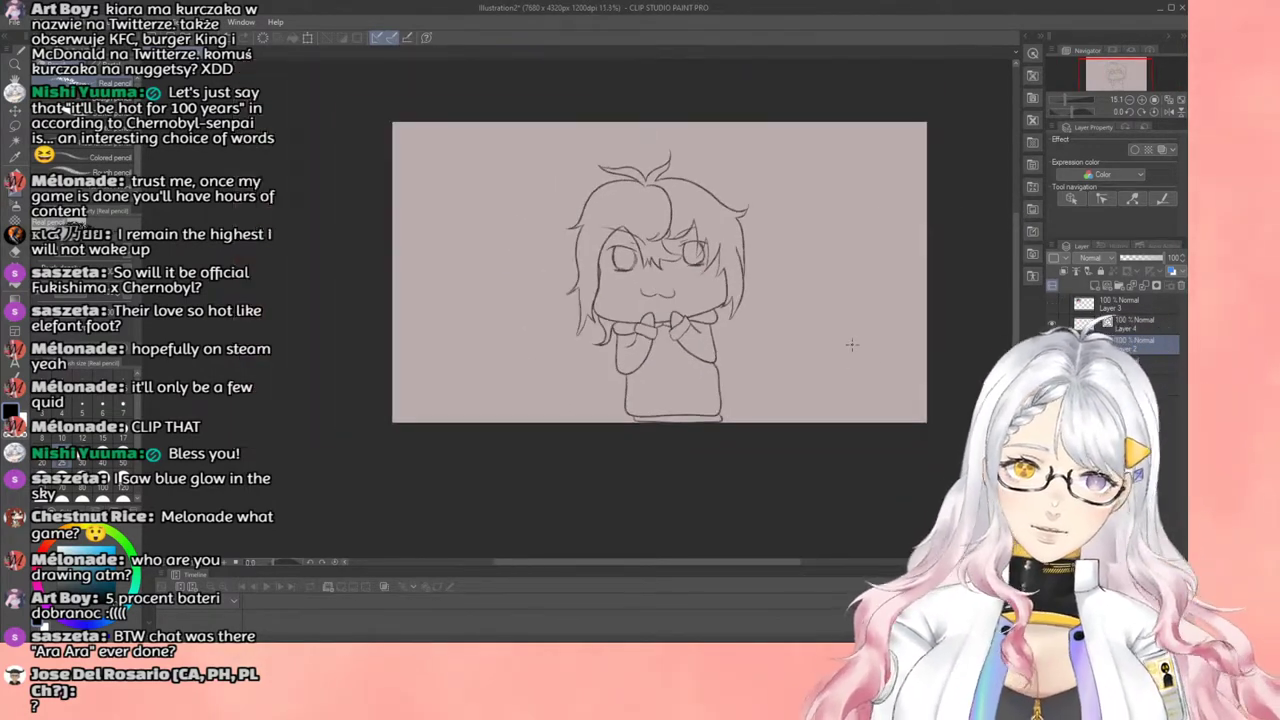
{"action": "key", "text": "ctrl+plus"}
{"action": "key", "text": "ctrl+minus"}
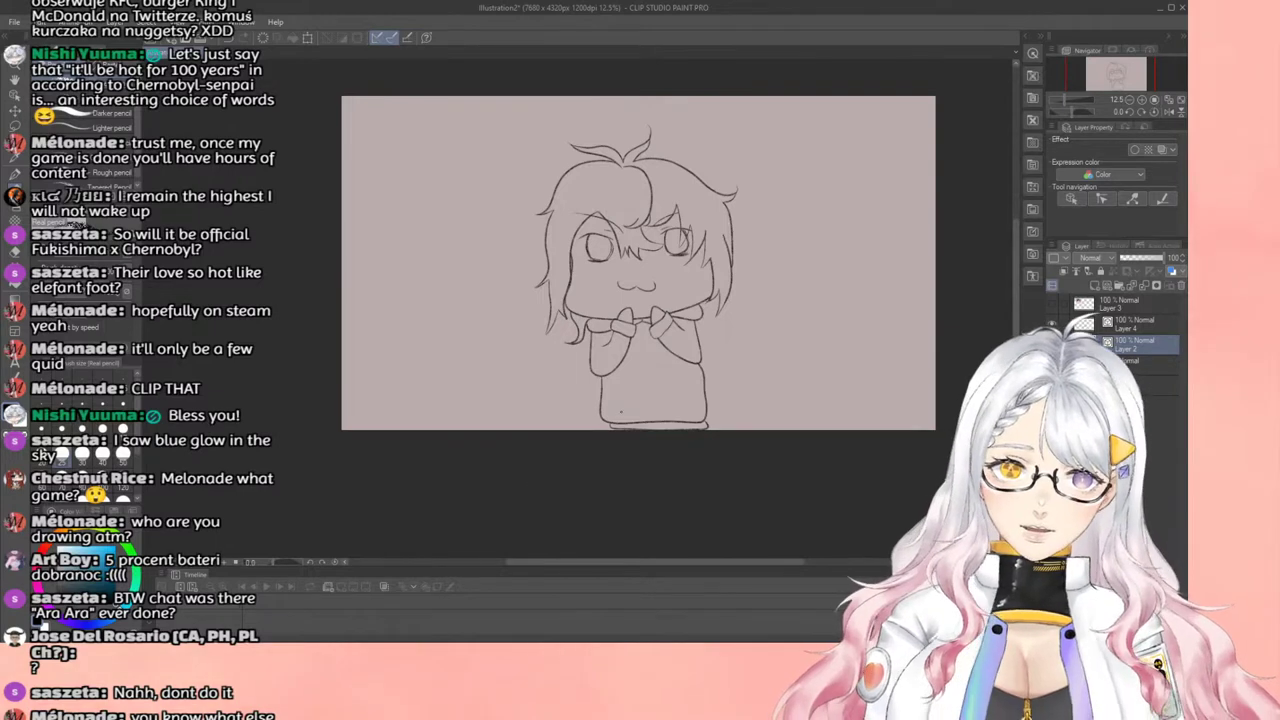
{"action": "left_click", "coordinate": [1087, 305]}
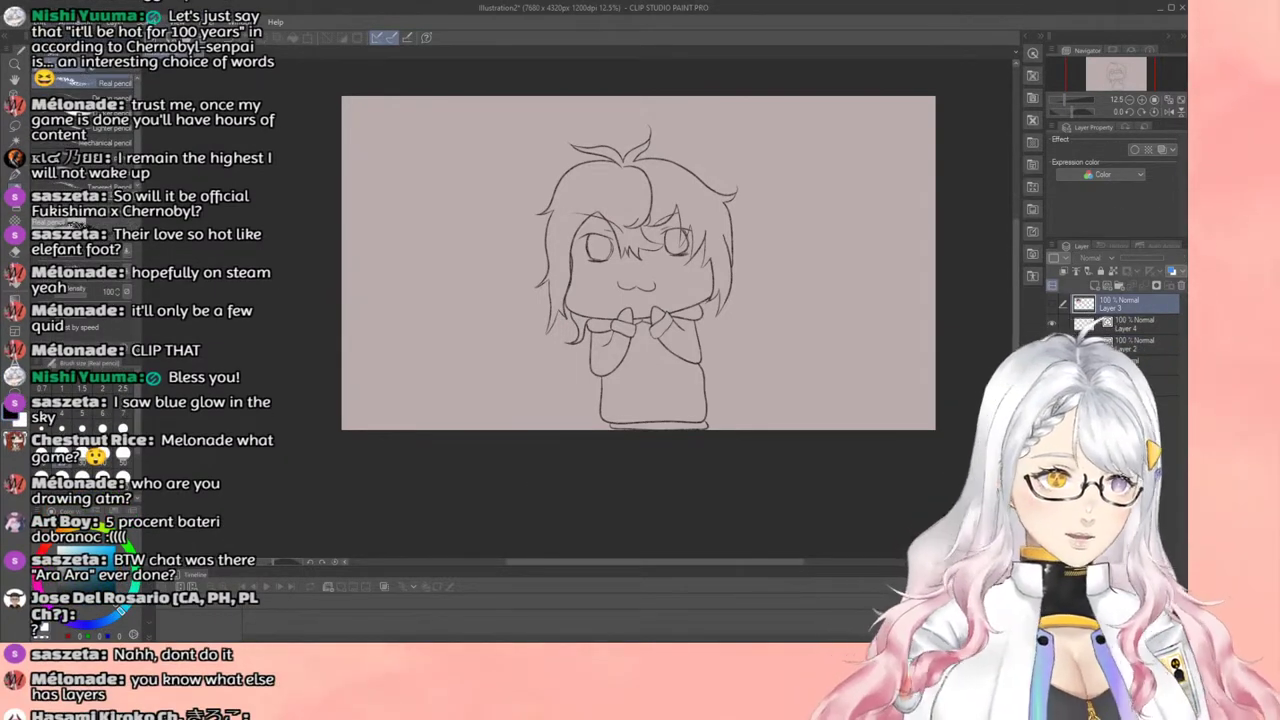
{"action": "scroll", "coordinate": [873, 376], "scroll_direction": "down", "scroll_amount": 2}
{"action": "scroll", "coordinate": [873, 376], "scroll_direction": "up", "scroll_amount": 2}
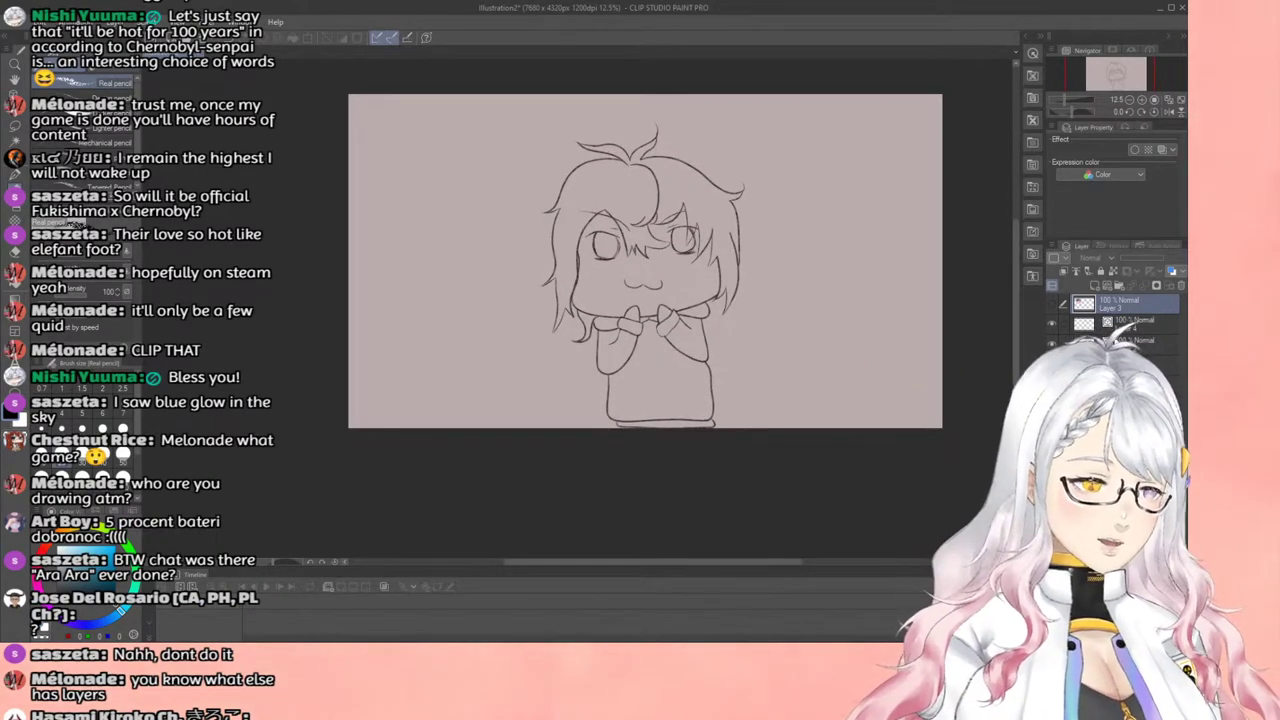
Step: Bring the planya.png character image in above Layer 4 and place it beside the sketch, to the right of the character
{"action": "left_click", "coordinate": [1093, 322]}
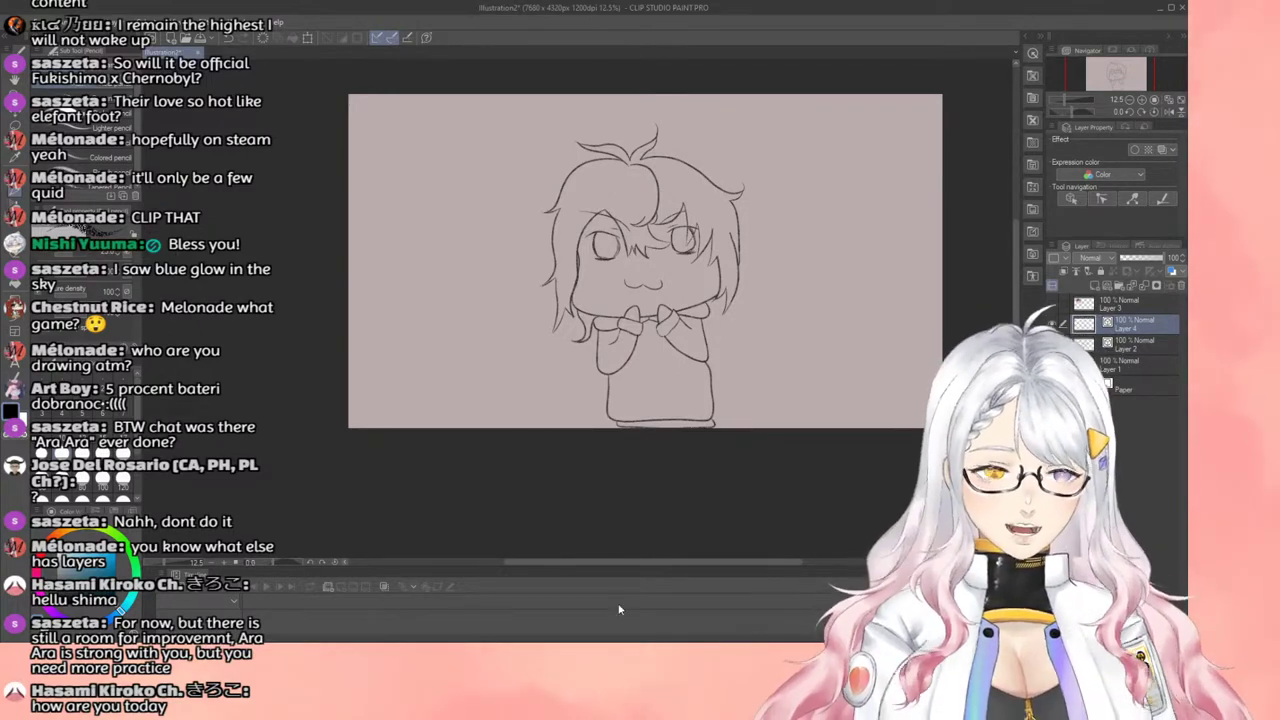
{"action": "scroll", "coordinate": [769, 444], "scroll_direction": "down", "scroll_amount": 1}
{"action": "scroll", "coordinate": [769, 444], "scroll_direction": "down", "scroll_amount": 2}
{"action": "scroll", "coordinate": [783, 391], "scroll_direction": "up", "scroll_amount": 2}
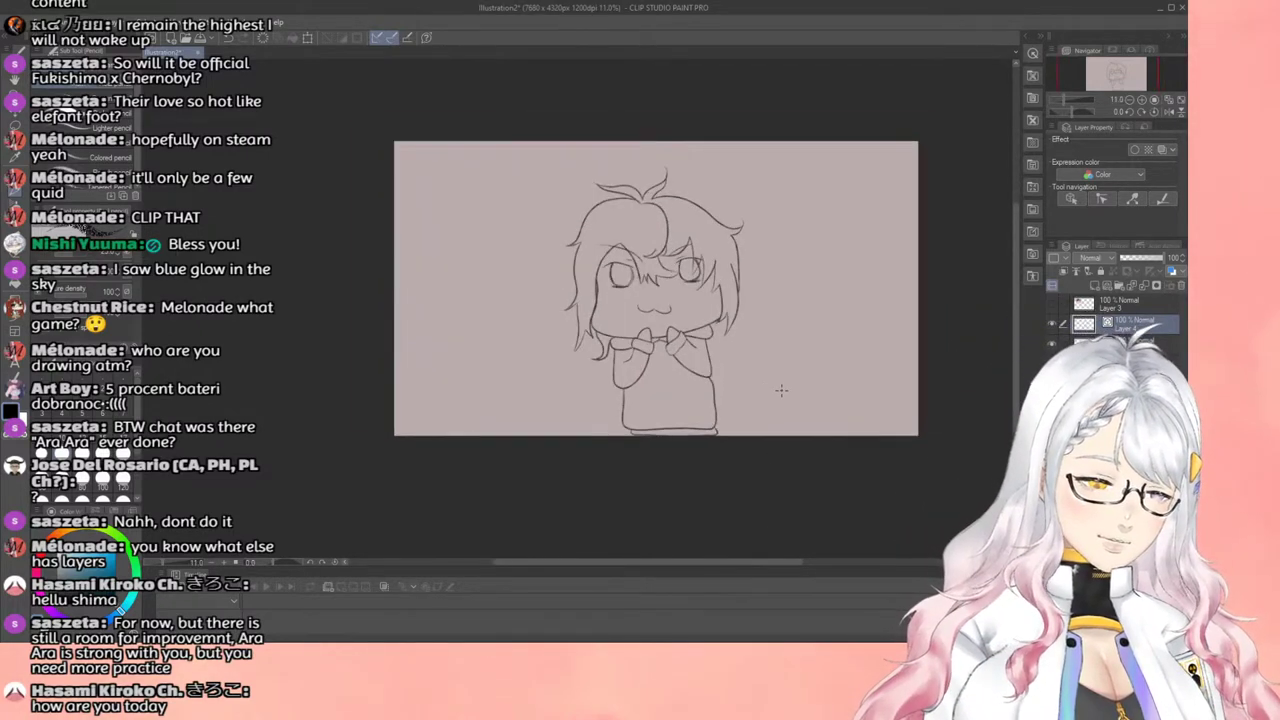
{"action": "scroll", "coordinate": [781, 390], "scroll_direction": "up", "scroll_amount": 1}
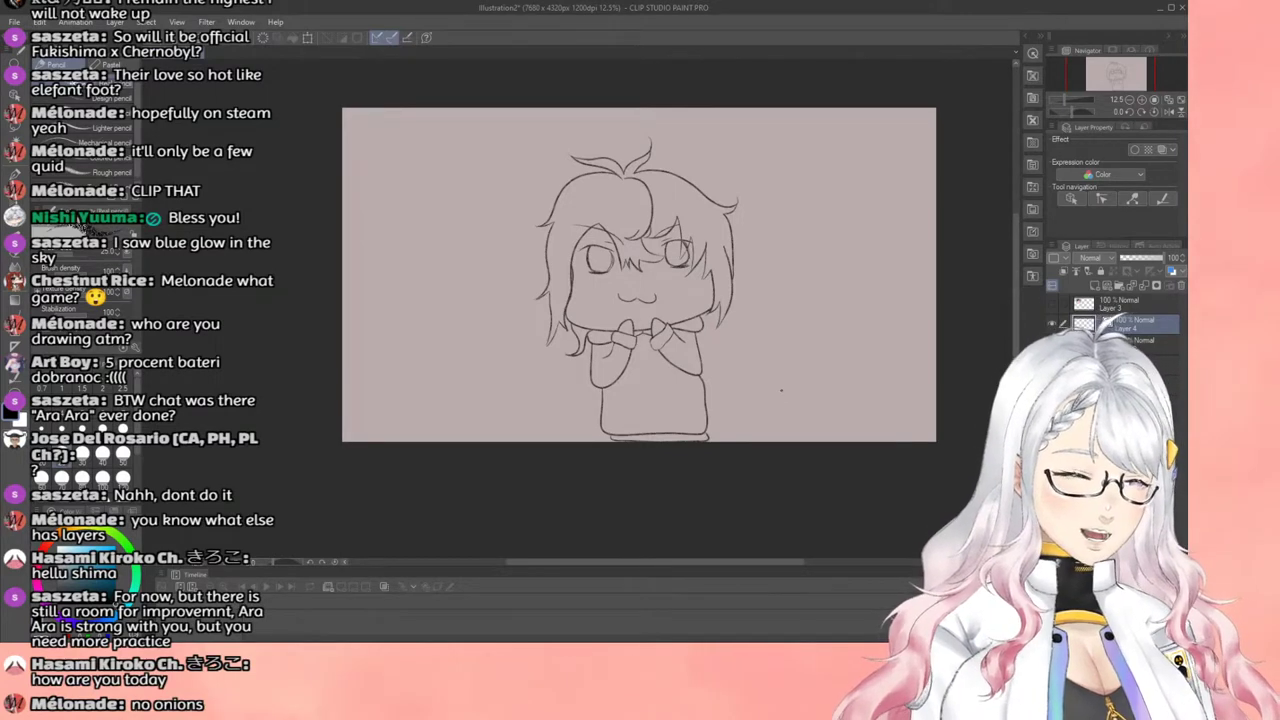
{"action": "scroll", "coordinate": [782, 390], "scroll_direction": "down", "scroll_amount": 1}
{"action": "scroll", "coordinate": [782, 390], "scroll_direction": "up", "scroll_amount": 2}
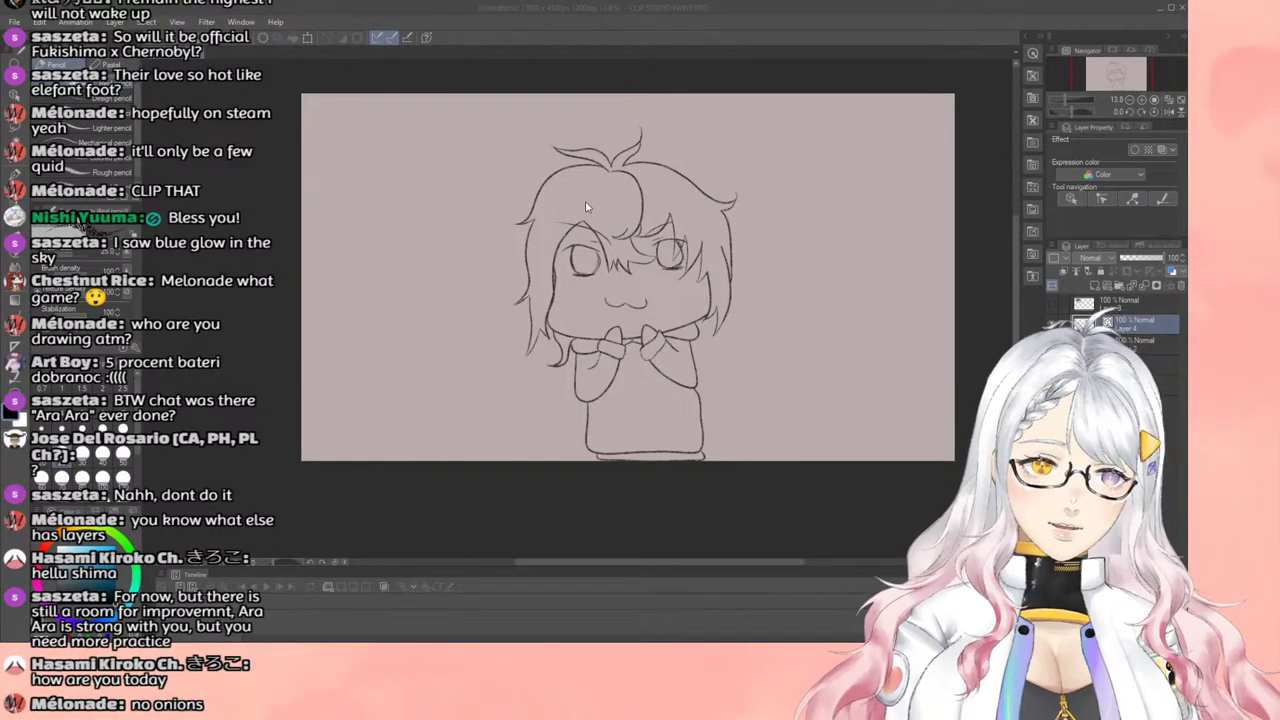
{"action": "key", "text": "ctrl+v"}
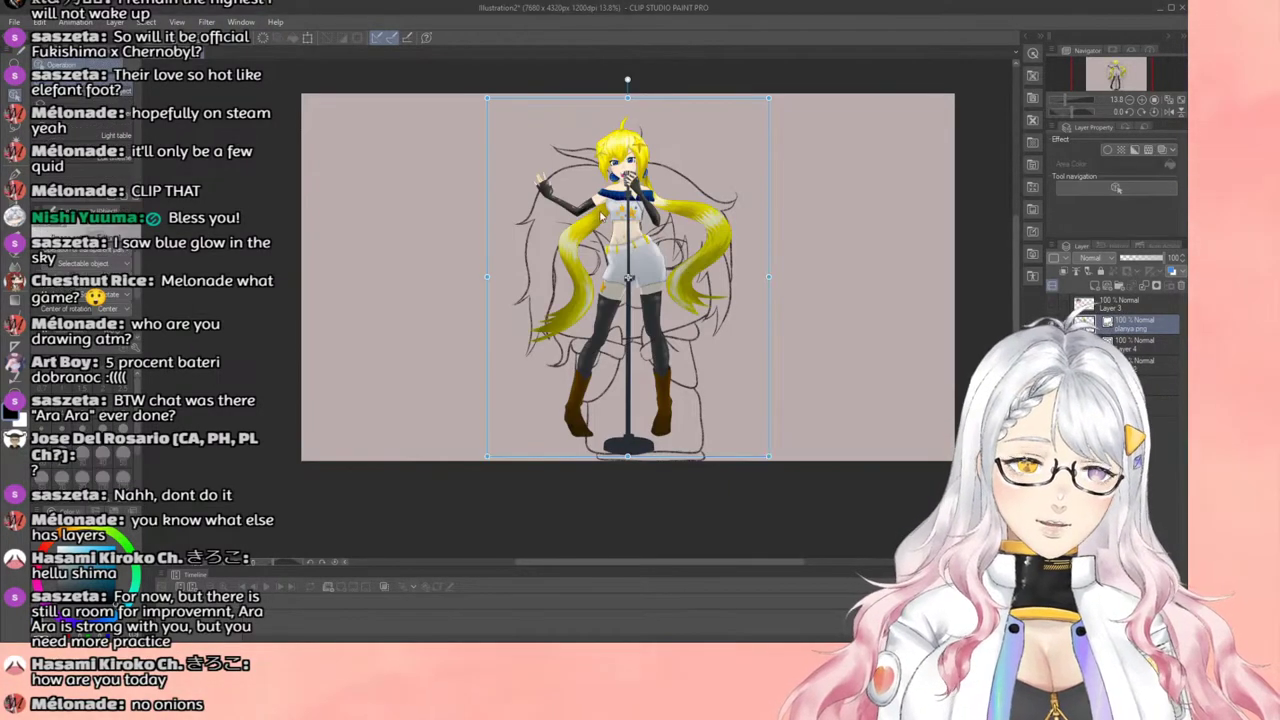
{"action": "mouse_move", "coordinate": [625, 272]}
{"action": "left_mouse_down"}
{"action": "mouse_move", "coordinate": [405, 300]}
{"action": "mouse_move", "coordinate": [637, 338]}
{"action": "mouse_move", "coordinate": [405, 315]}
{"action": "mouse_move", "coordinate": [445, 290]}
{"action": "mouse_move", "coordinate": [857, 285]}
{"action": "mouse_move", "coordinate": [376, 308]}
{"action": "mouse_move", "coordinate": [790, 300]}
{"action": "mouse_move", "coordinate": [427, 302]}
{"action": "mouse_move", "coordinate": [434, 273]}
{"action": "mouse_move", "coordinate": [405, 317]}
{"action": "mouse_move", "coordinate": [840, 298]}
{"action": "left_mouse_up"}
{"action": "scroll", "coordinate": [402, 314], "scroll_direction": "up", "scroll_amount": 2}
{"action": "scroll", "coordinate": [490, 298], "scroll_direction": "down", "scroll_amount": 3}
{"action": "key", "text": "Return"}
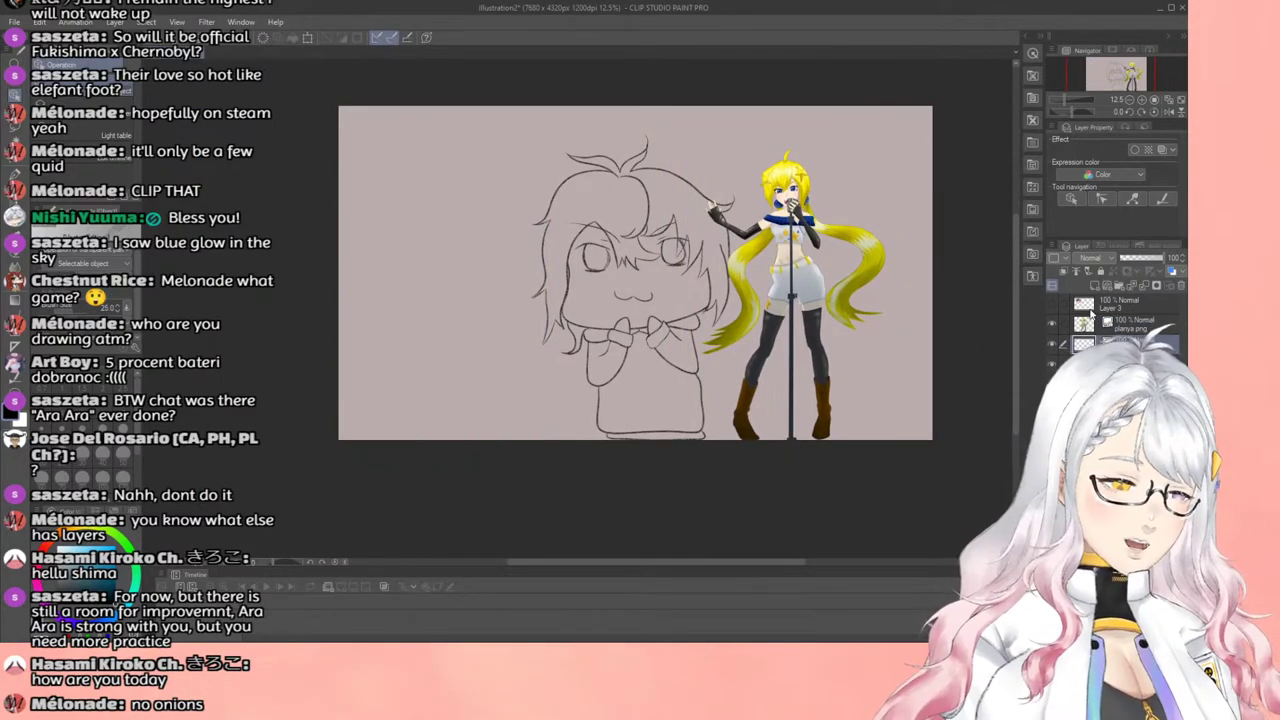
Step: Add a new vector layer above Layer 3 and switch to the pencil for drawing on it
{"action": "left_click", "coordinate": [1106, 298]}
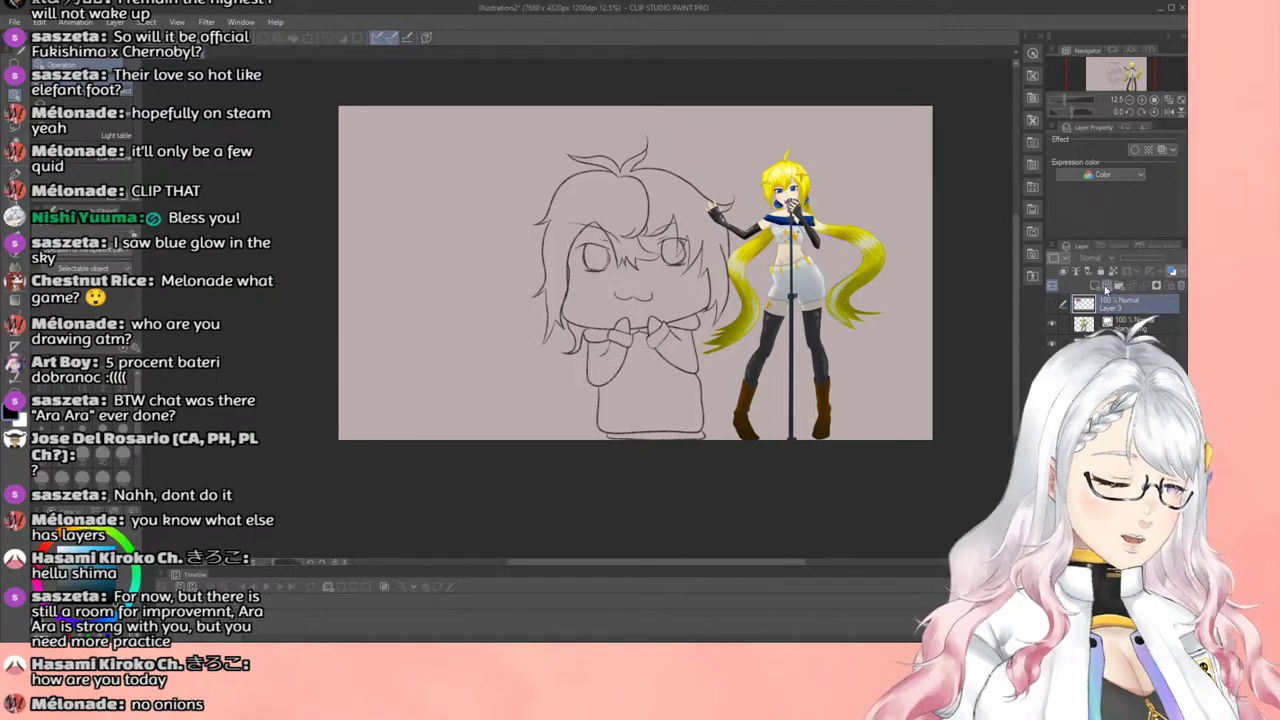
{"action": "left_click", "coordinate": [1106, 286]}
{"action": "scroll", "coordinate": [619, 260], "scroll_direction": "down", "scroll_amount": 1}
{"action": "scroll", "coordinate": [553, 257], "scroll_direction": "up", "scroll_amount": 1}
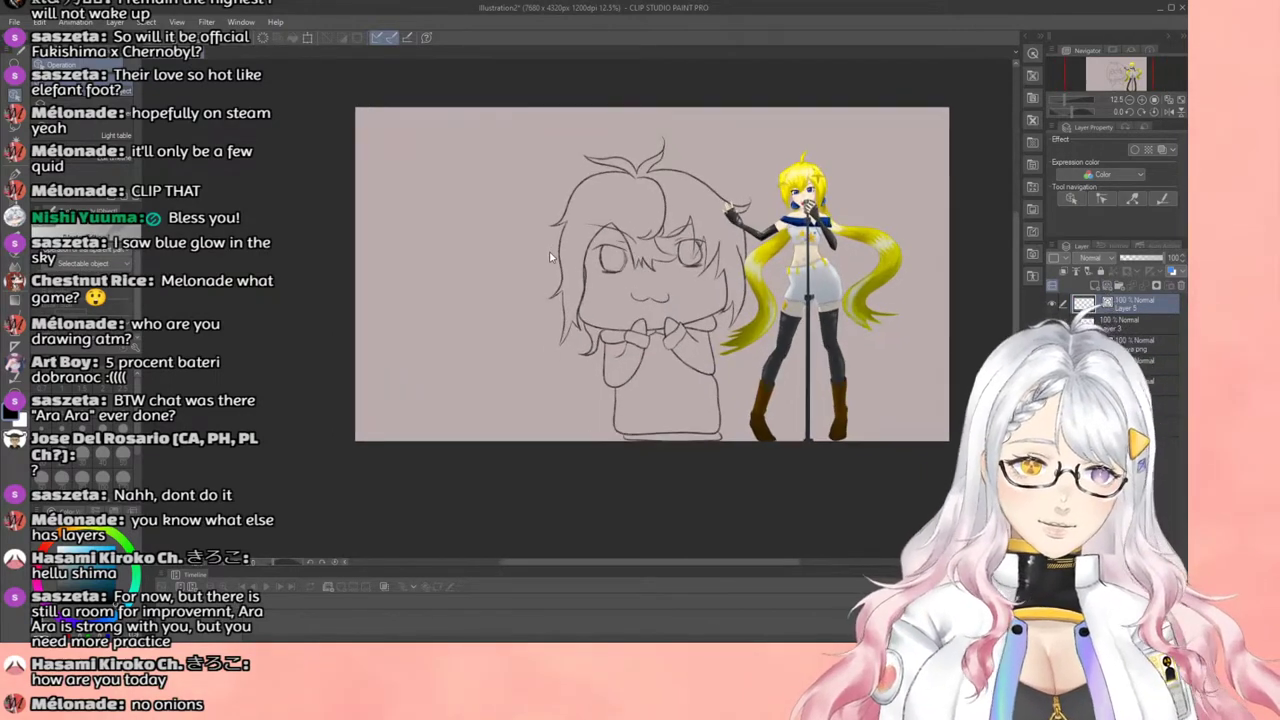
{"action": "scroll", "coordinate": [549, 258], "scroll_direction": "up", "scroll_amount": 2}
{"action": "scroll", "coordinate": [576, 298], "scroll_direction": "up", "scroll_amount": 1}
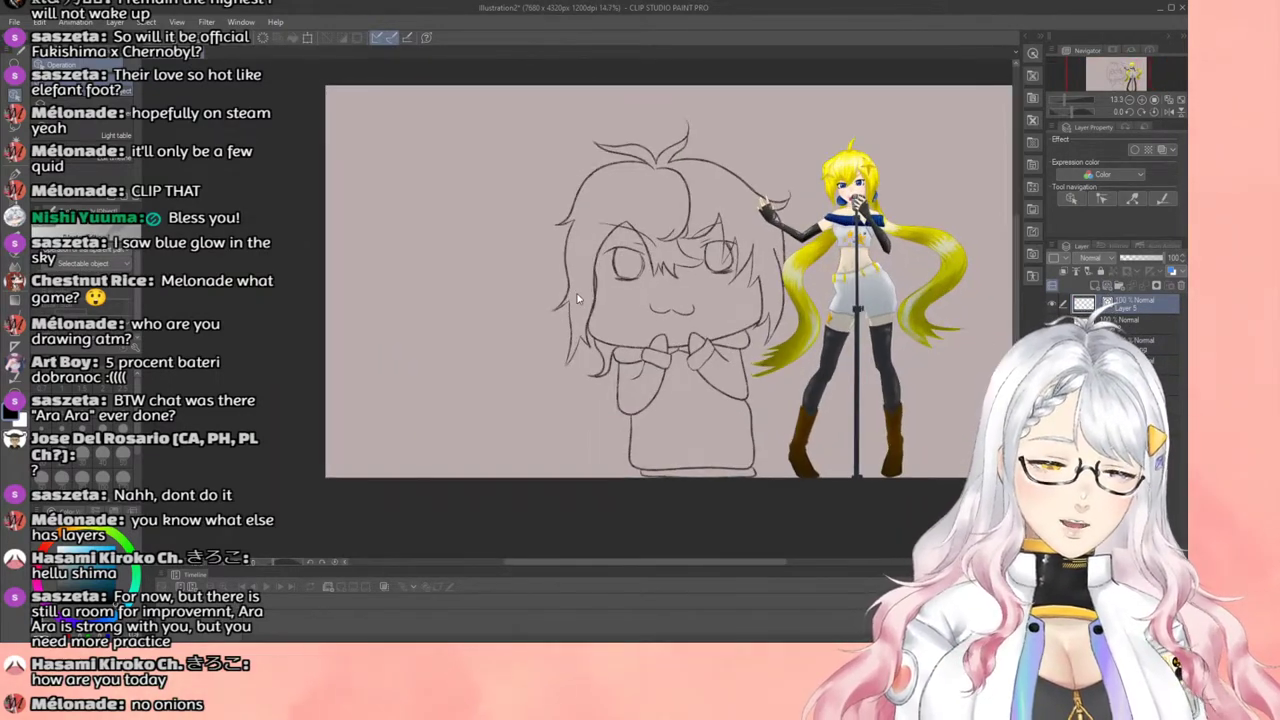
{"action": "scroll", "coordinate": [560, 309], "scroll_direction": "down", "scroll_amount": 3}
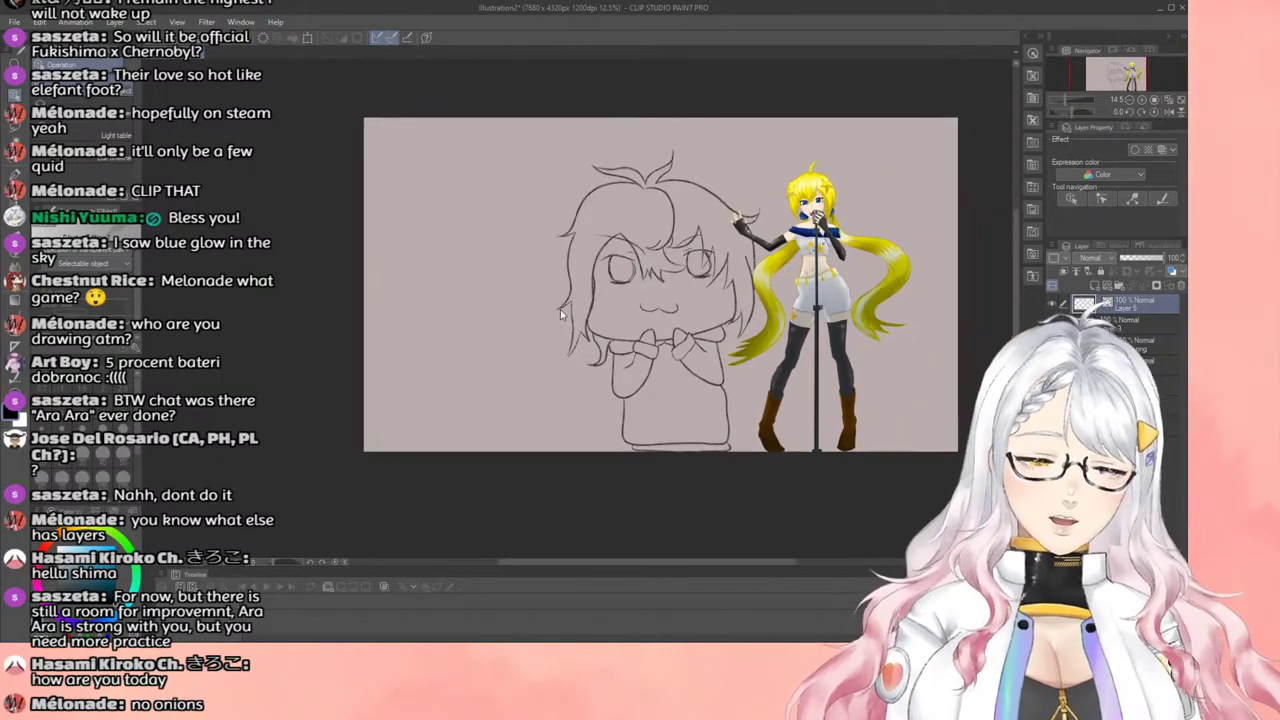
{"action": "scroll", "coordinate": [590, 315], "scroll_direction": "up", "scroll_amount": 3}
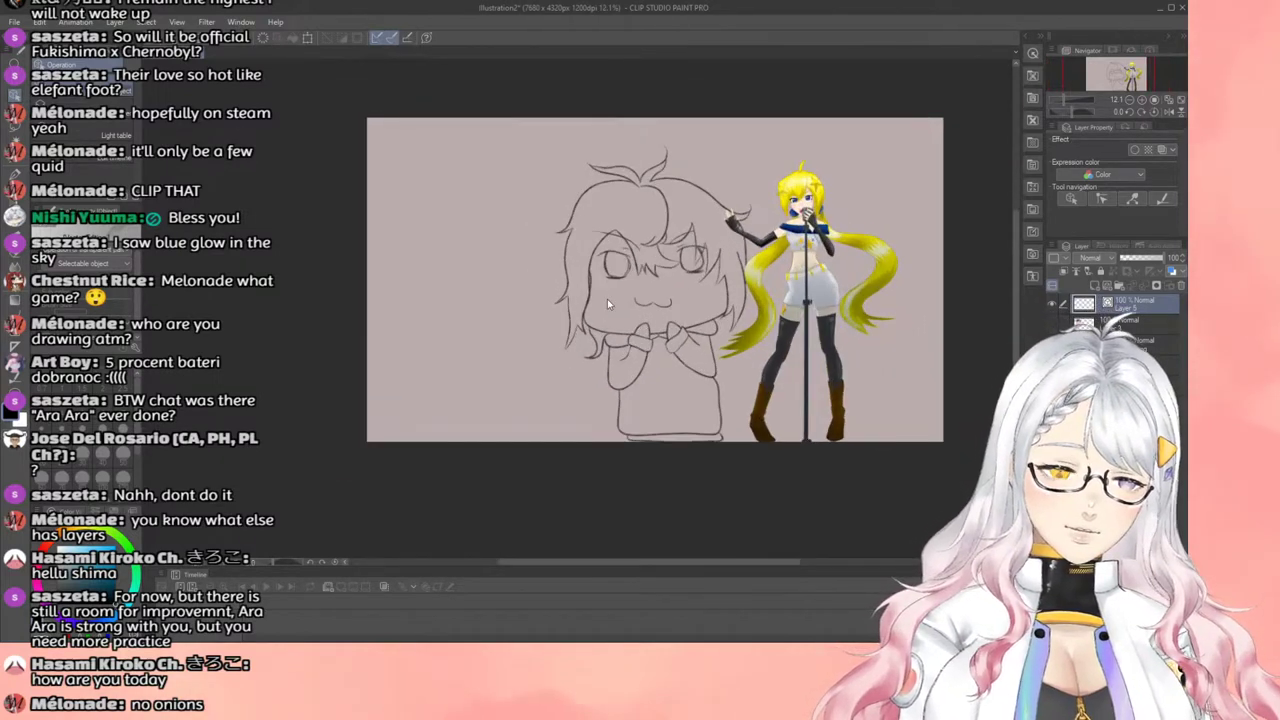
{"action": "left_click", "coordinate": [10, 188]}
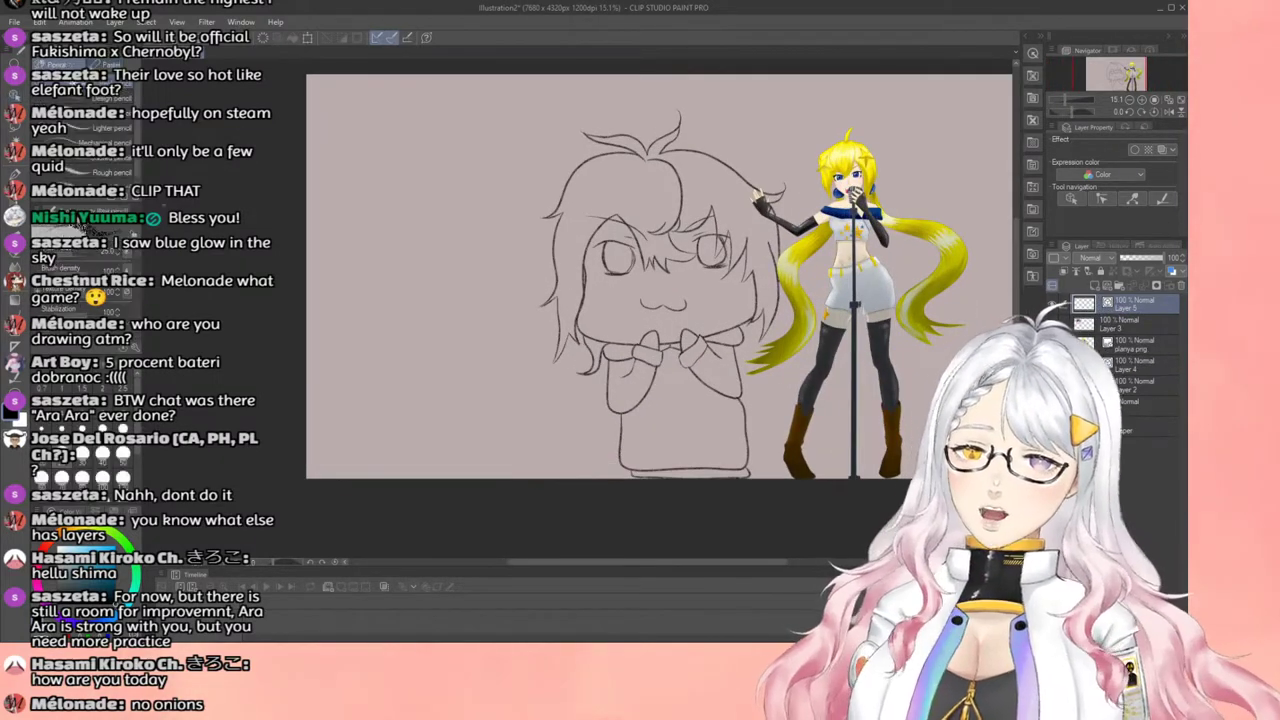
Step: Try a large rounded-square head outline in the empty canvas area beside the sweater-wearing character, and undo it
{"action": "scroll", "coordinate": [722, 320], "scroll_direction": "down", "scroll_amount": 1}
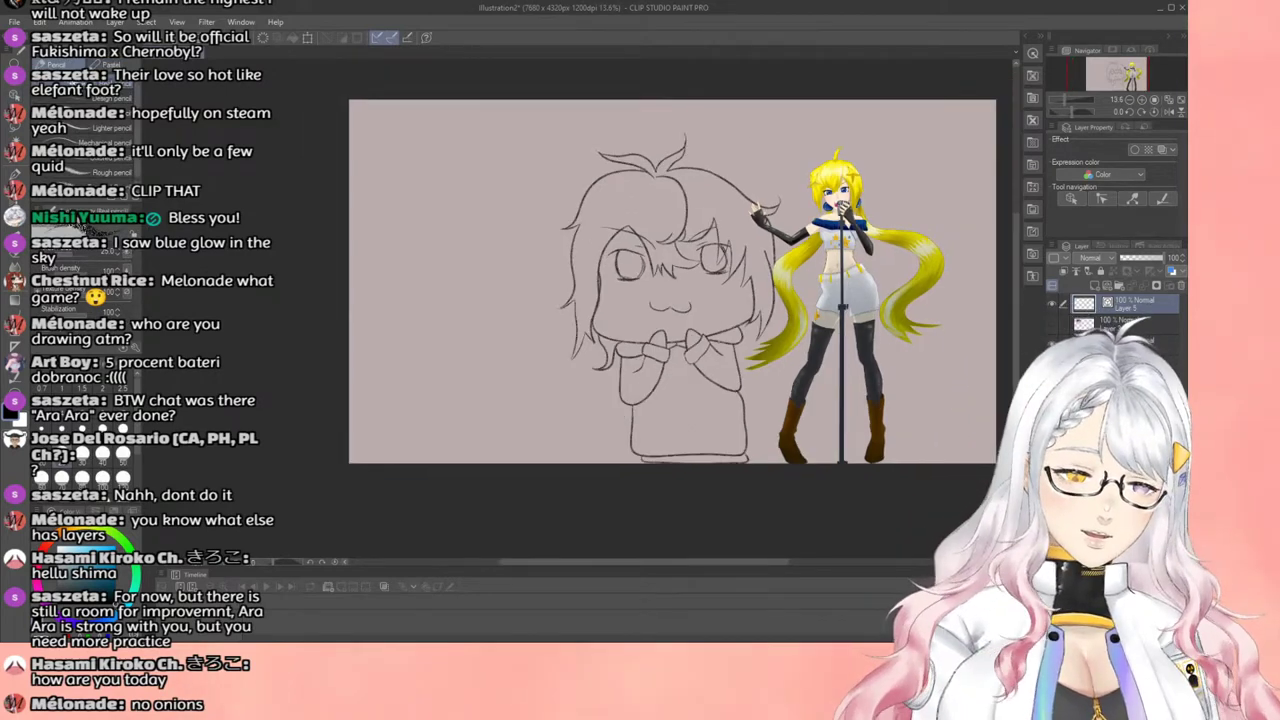
{"action": "scroll", "coordinate": [822, 270], "scroll_direction": "up", "scroll_amount": 2}
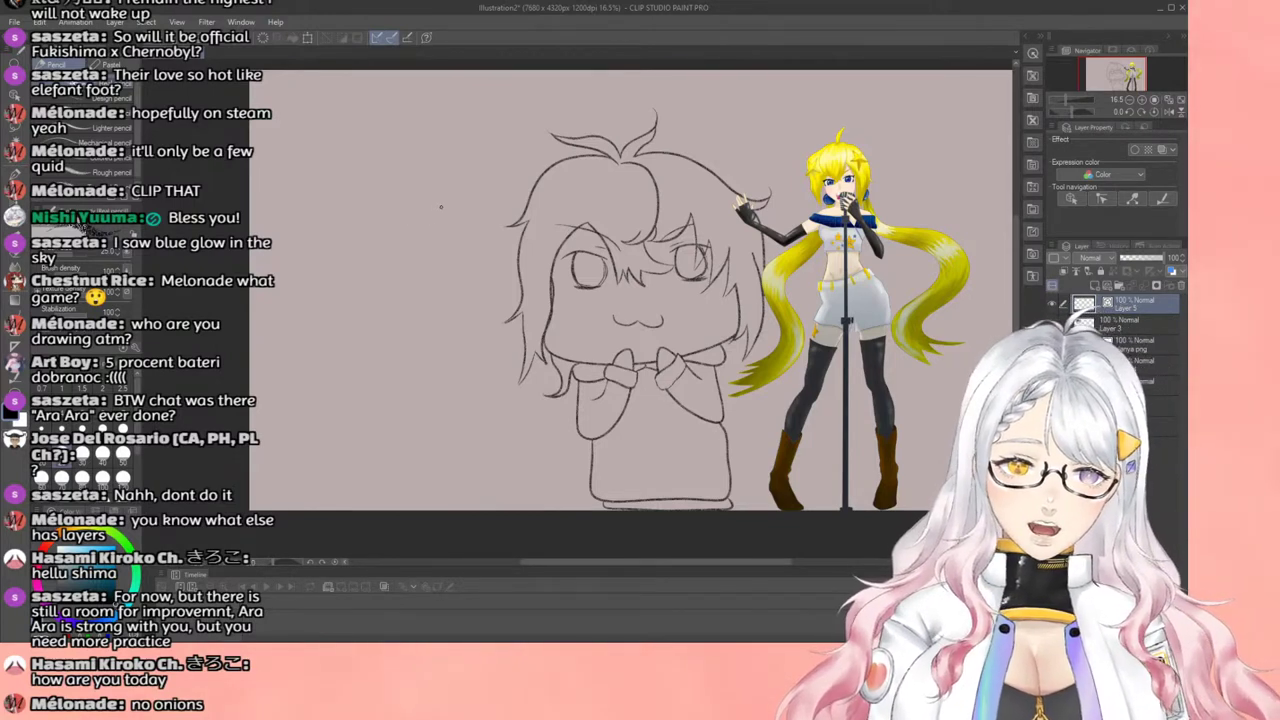
{"action": "mouse_move", "coordinate": [413, 201]}
{"action": "left_mouse_down"}
{"action": "mouse_move", "coordinate": [329, 197]}
{"action": "mouse_move", "coordinate": [291, 216]}
{"action": "mouse_move", "coordinate": [271, 249]}
{"action": "mouse_move", "coordinate": [268, 350]}
{"action": "mouse_move", "coordinate": [318, 404]}
{"action": "mouse_move", "coordinate": [392, 408]}
{"action": "mouse_move", "coordinate": [444, 384]}
{"action": "mouse_move", "coordinate": [456, 236]}
{"action": "left_mouse_up"}
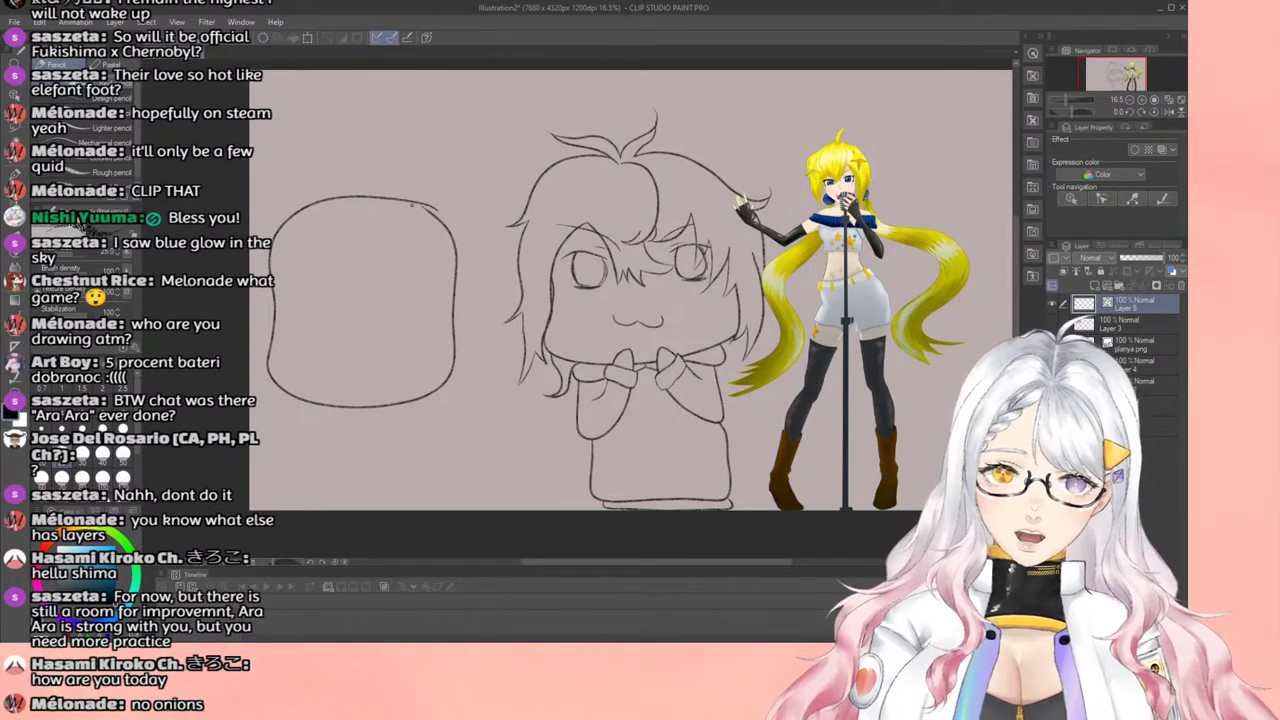
{"action": "key", "text": "ctrl+z"}
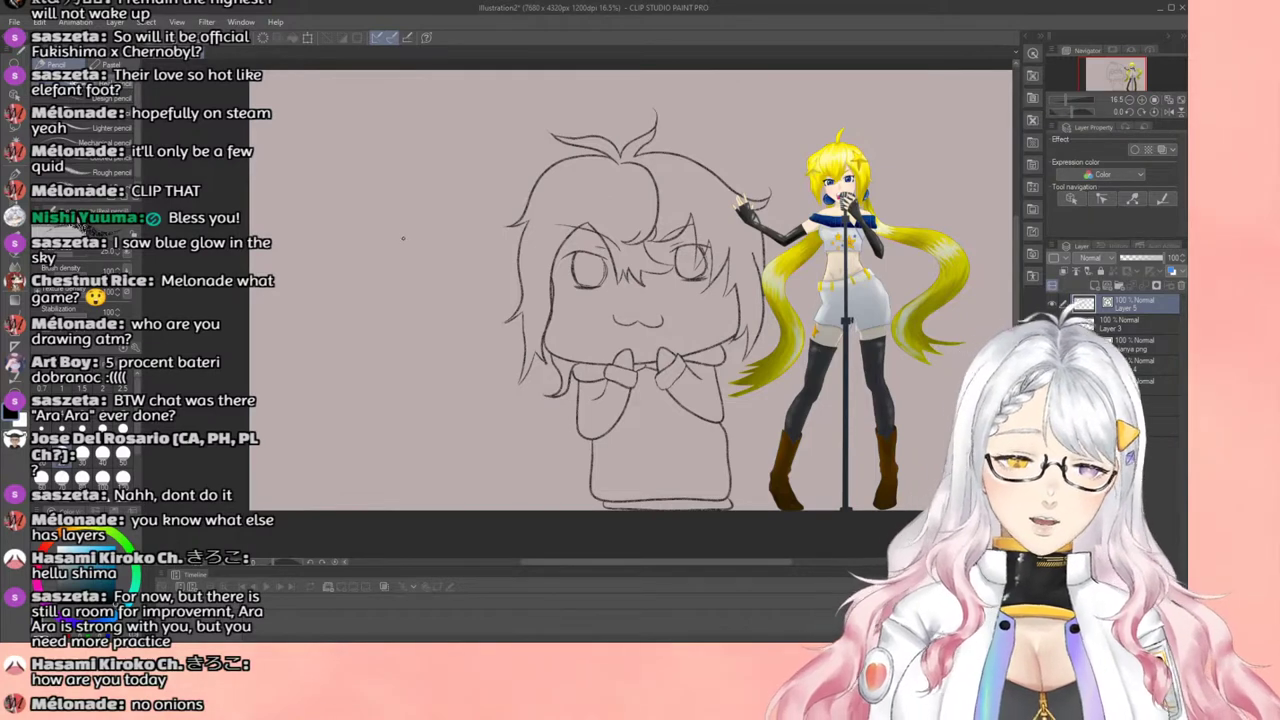
Step: Try a smaller rounded head outline with slightly pinched sides and a wider base in the same empty area, and clear it from Layer 5
{"action": "mouse_move", "coordinate": [427, 210]}
{"action": "left_mouse_down"}
{"action": "mouse_move", "coordinate": [330, 212]}
{"action": "mouse_move", "coordinate": [298, 250]}
{"action": "left_mouse_up"}
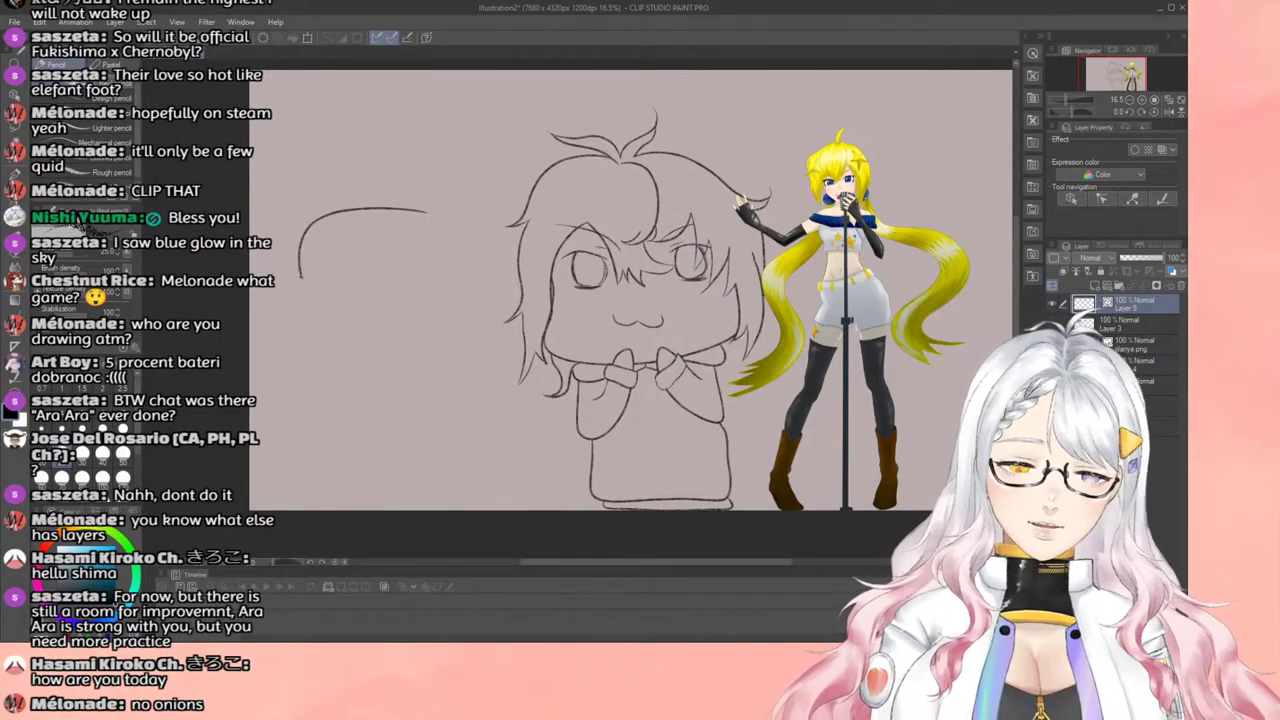
{"action": "mouse_move", "coordinate": [294, 356]}
{"action": "left_mouse_down"}
{"action": "mouse_move", "coordinate": [352, 390]}
{"action": "mouse_move", "coordinate": [409, 387]}
{"action": "mouse_move", "coordinate": [454, 367]}
{"action": "mouse_move", "coordinate": [462, 317]}
{"action": "left_mouse_up"}
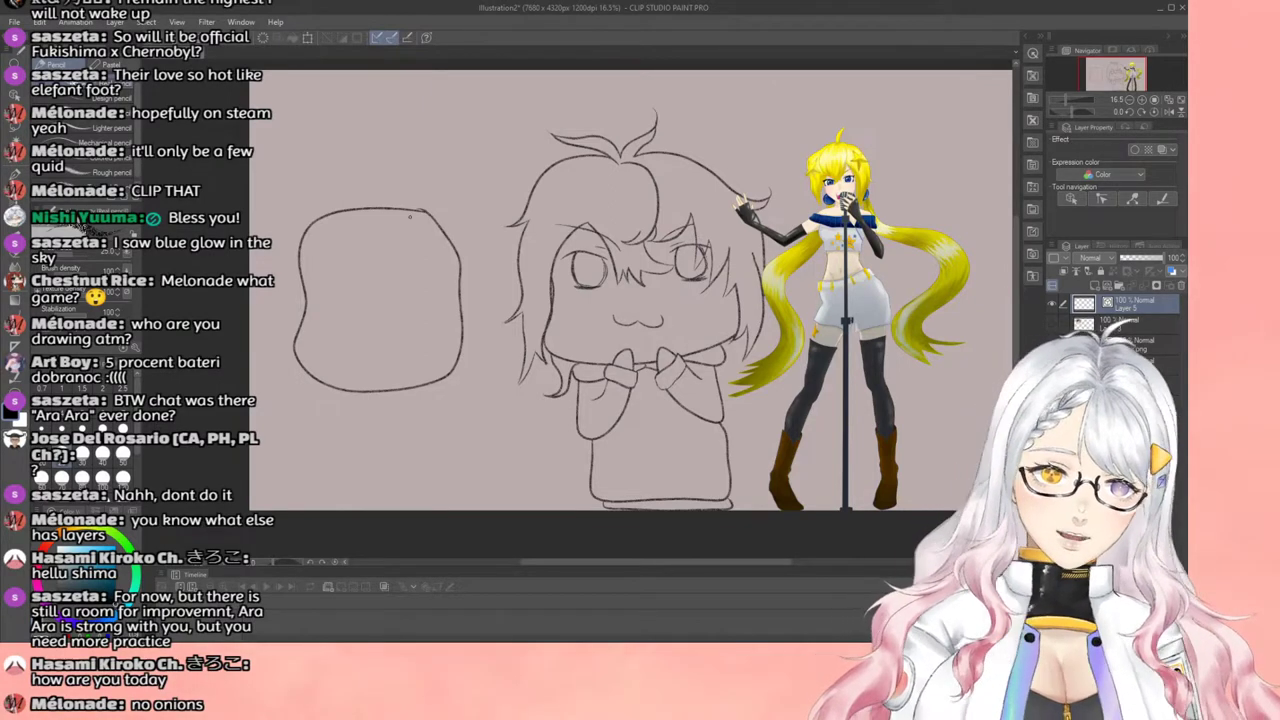
{"action": "scroll", "coordinate": [615, 160], "scroll_direction": "down", "scroll_amount": 3}
{"action": "scroll", "coordinate": [508, 276], "scroll_direction": "up", "scroll_amount": 2}
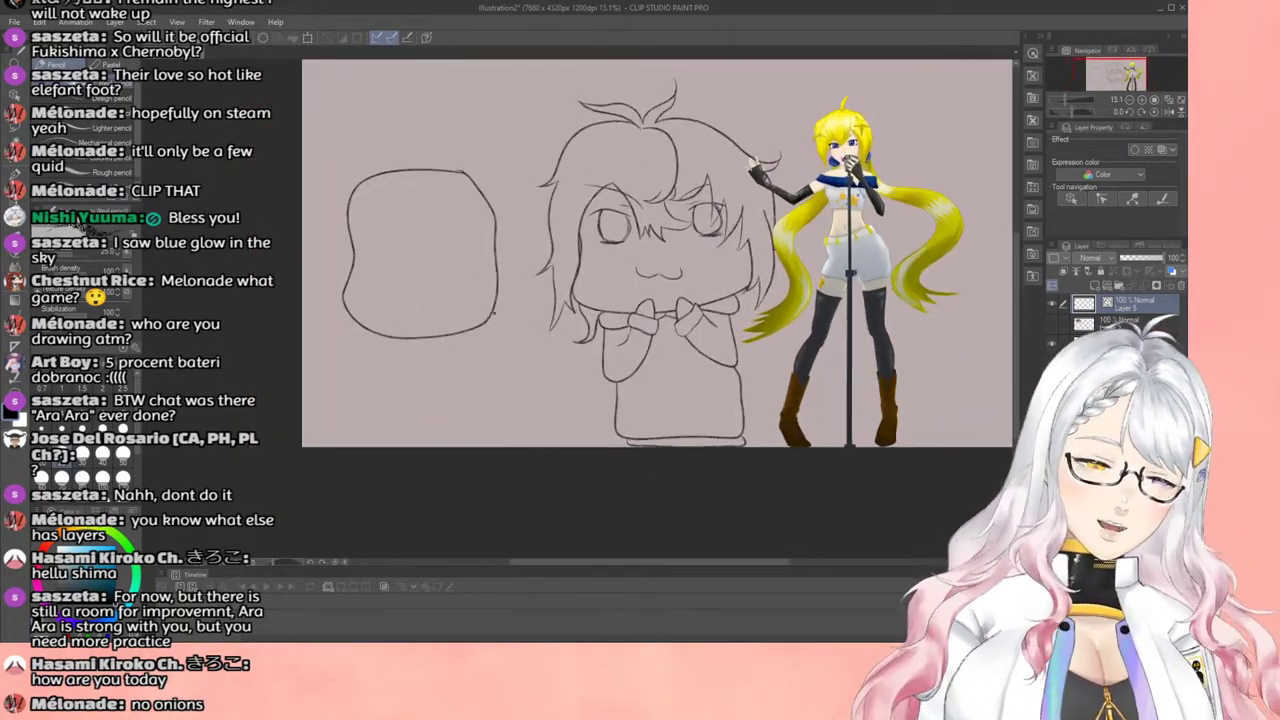
{"action": "scroll", "coordinate": [478, 308], "scroll_direction": "up", "scroll_amount": 2}
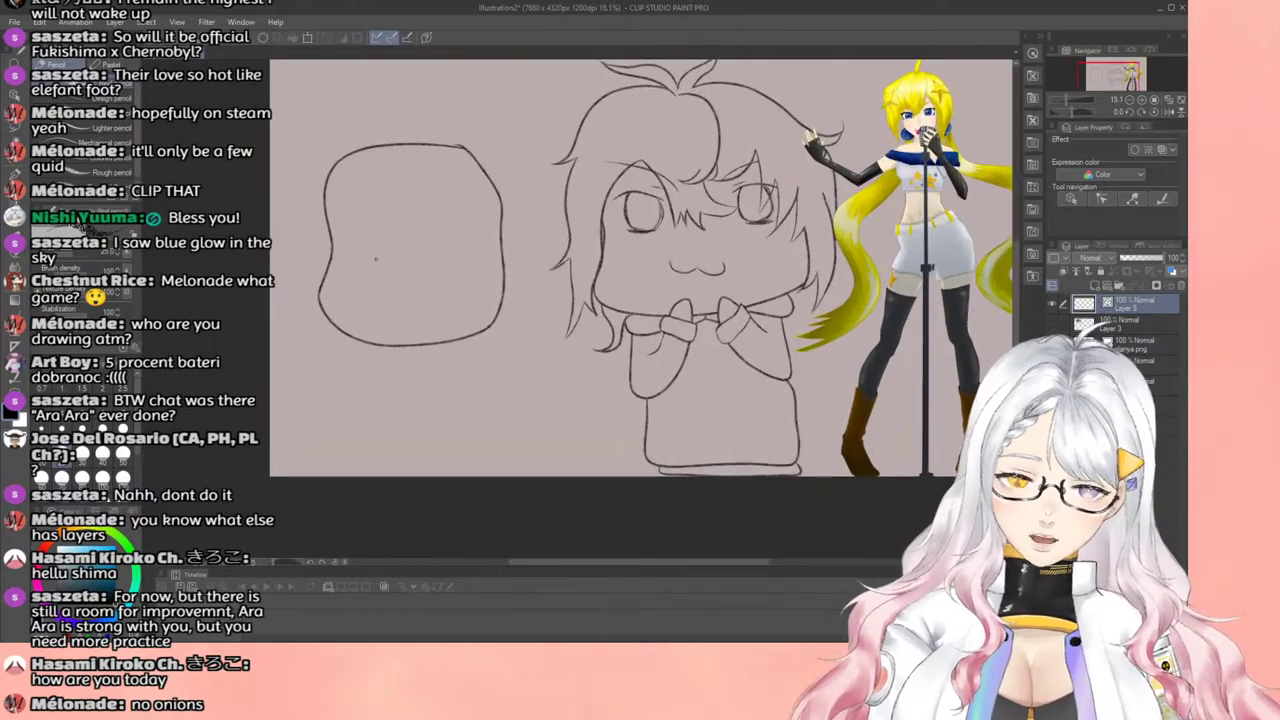
{"action": "key", "text": "Delete"}
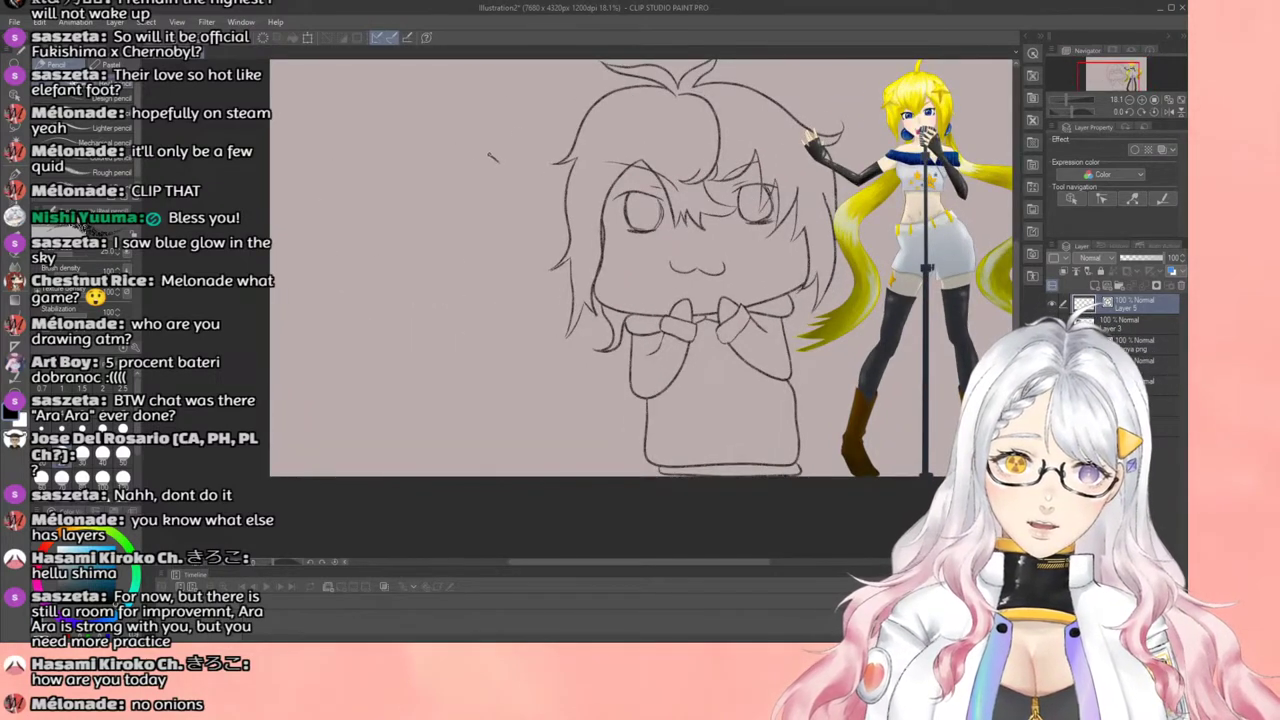
Step: Draw a rounded-square head outline beside the chibi sketch on Layer 5 and enlarge it slightly with Scale/Rotate
{"action": "mouse_move", "coordinate": [490, 156]}
{"action": "left_mouse_down"}
{"action": "mouse_move", "coordinate": [422, 135]}
{"action": "mouse_move", "coordinate": [340, 157]}
{"action": "mouse_move", "coordinate": [330, 318]}
{"action": "mouse_move", "coordinate": [417, 333]}
{"action": "mouse_move", "coordinate": [502, 316]}
{"action": "mouse_move", "coordinate": [515, 284]}
{"action": "mouse_move", "coordinate": [503, 178]}
{"action": "left_mouse_up"}
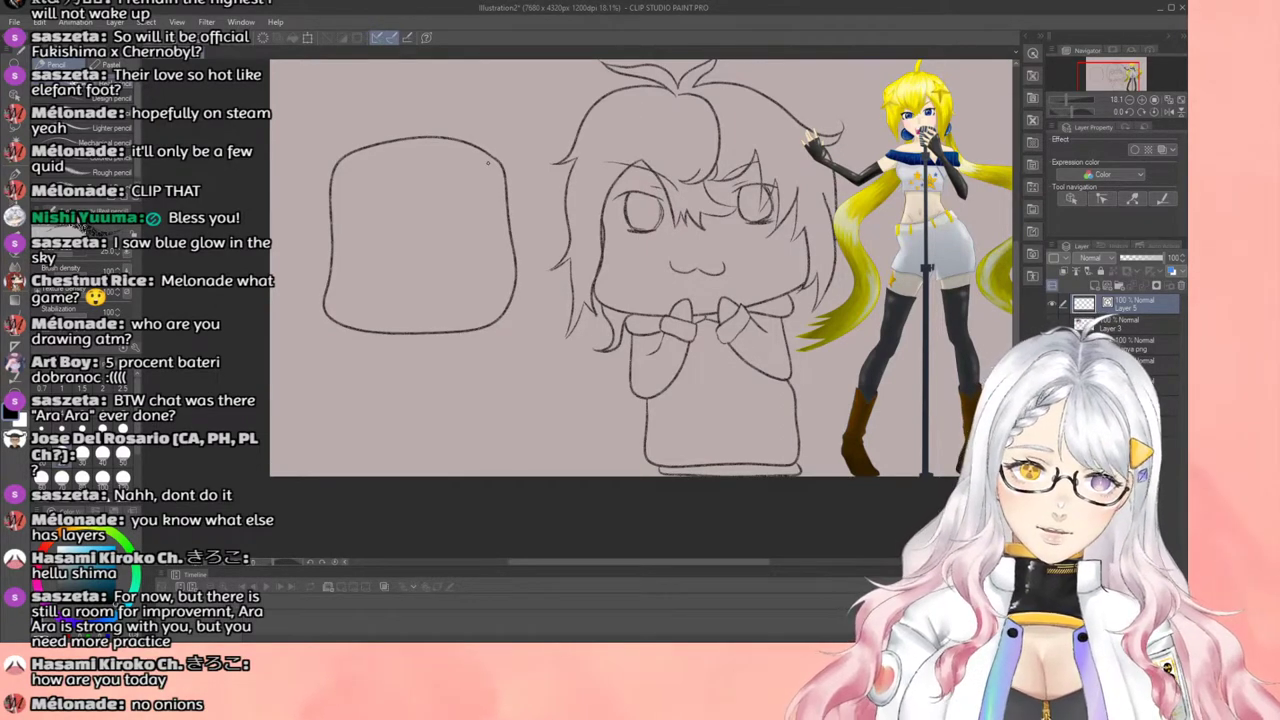
{"action": "key", "text": "ctrl+minus"}
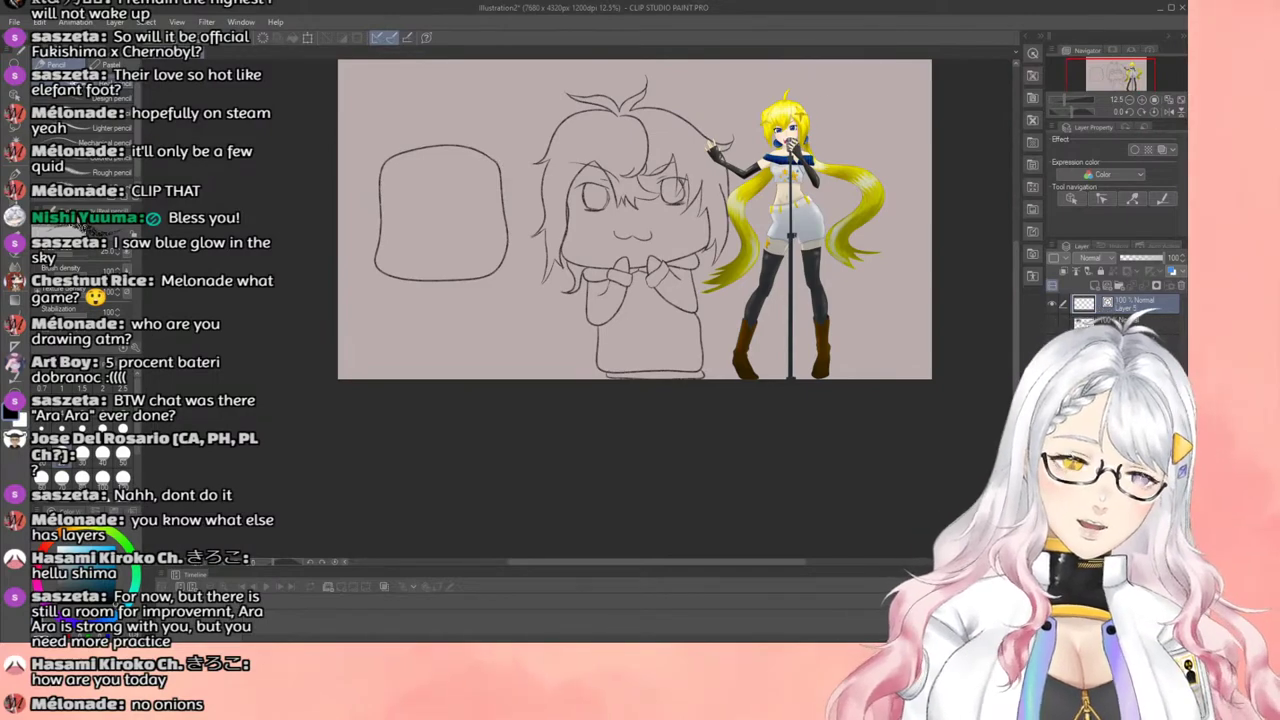
{"action": "scroll", "coordinate": [785, 80], "scroll_direction": "up", "scroll_amount": 3}
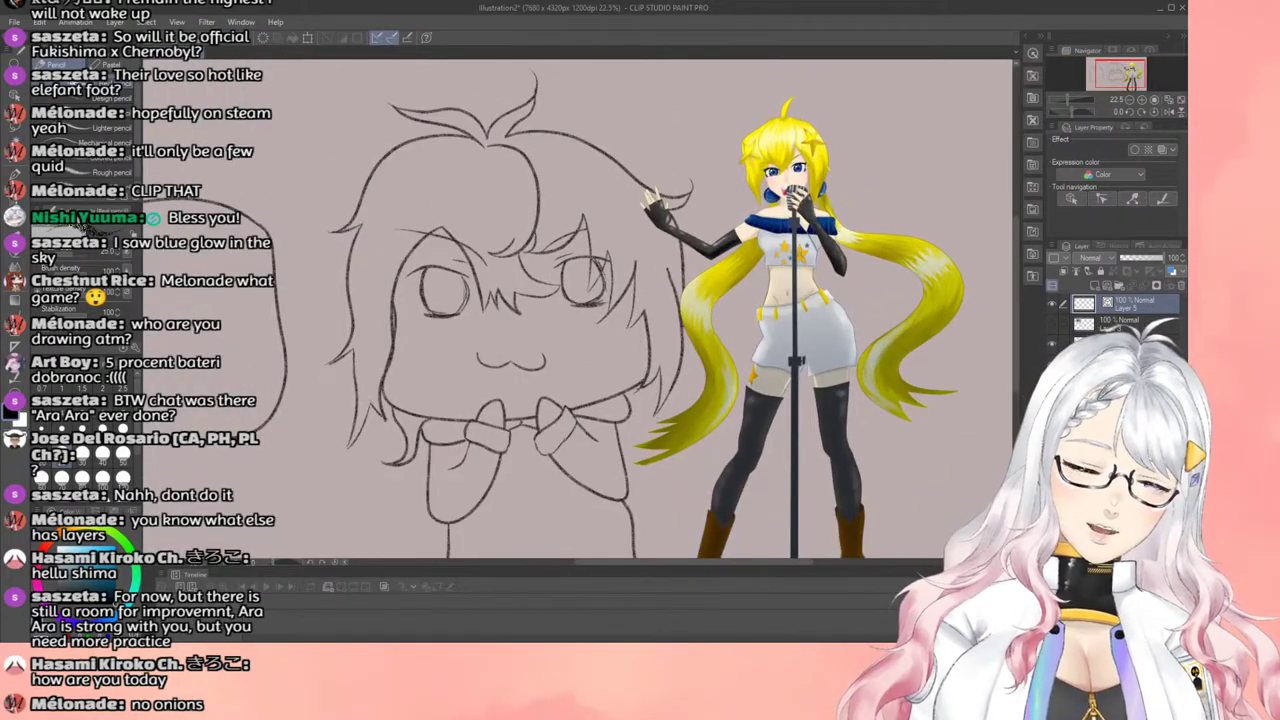
{"action": "left_click_drag", "start_coordinate": [298, 318], "coordinate": [192, 293]}
{"action": "scroll", "coordinate": [160, 315], "scroll_direction": "down", "scroll_amount": 1}
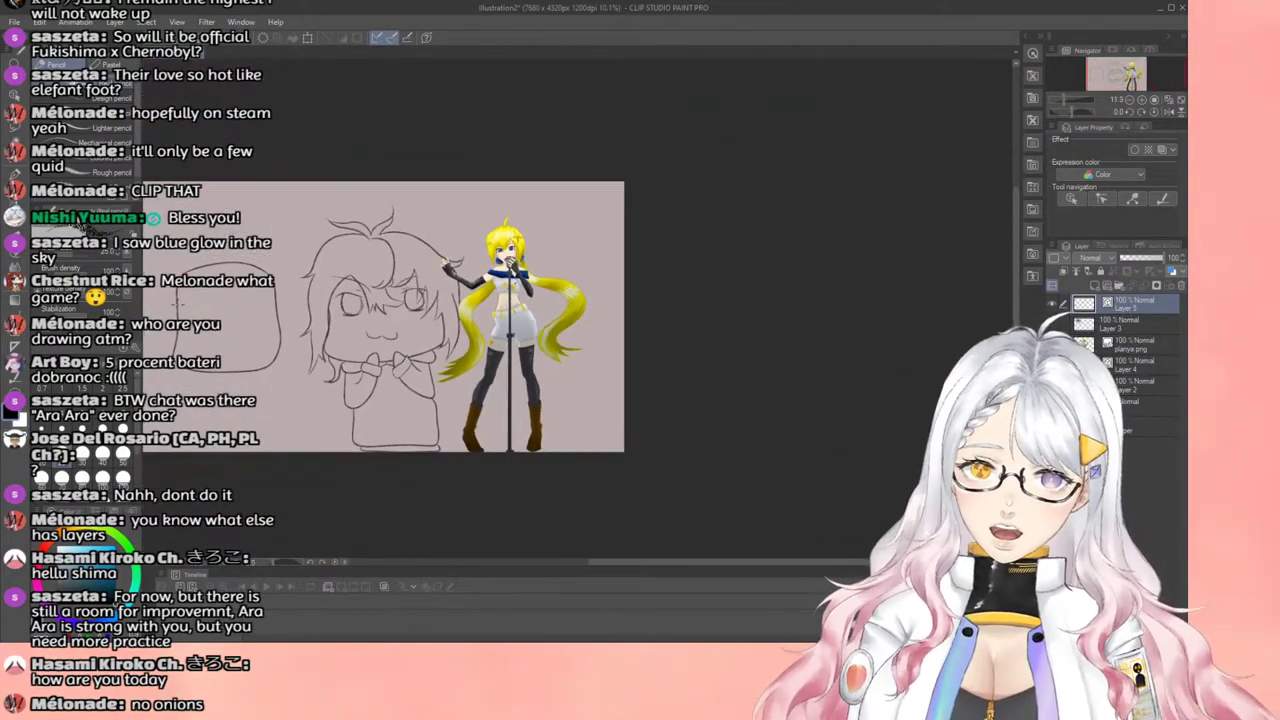
{"action": "scroll", "coordinate": [169, 308], "scroll_direction": "up", "scroll_amount": 3}
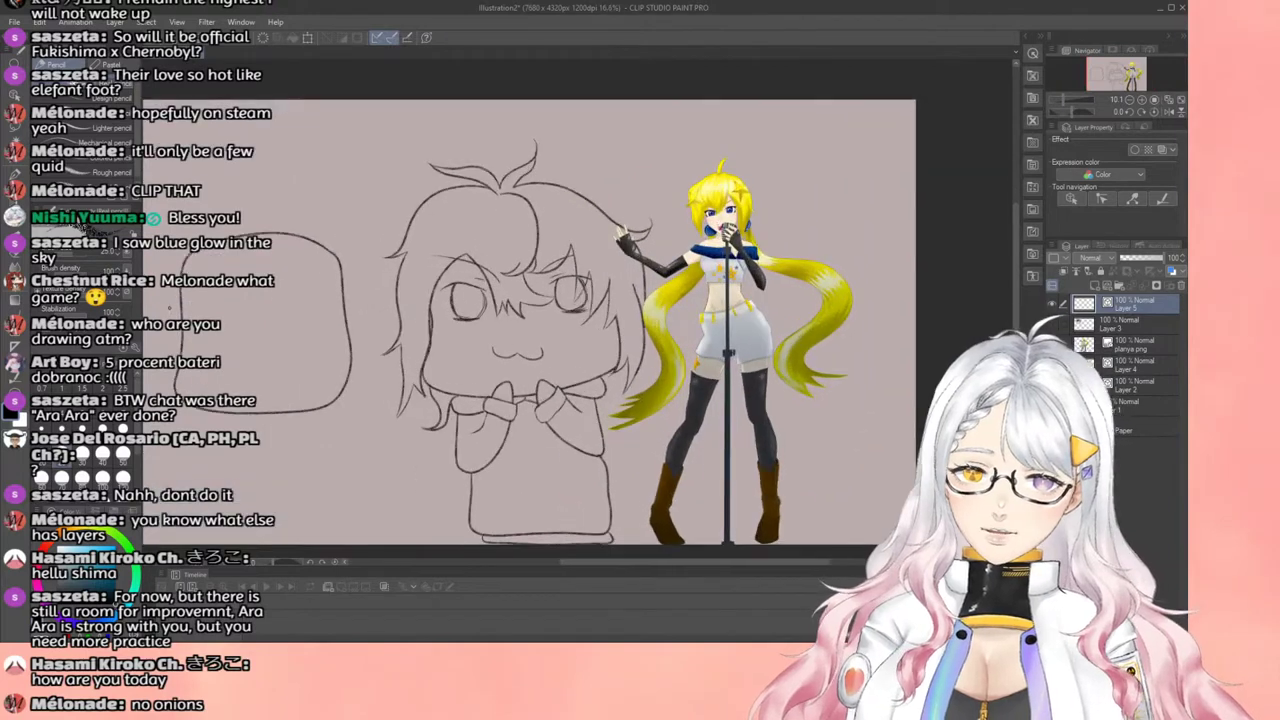
{"action": "left_click", "coordinate": [308, 38]}
{"action": "left_click_drag", "start_coordinate": [353, 322], "coordinate": [376, 323]}
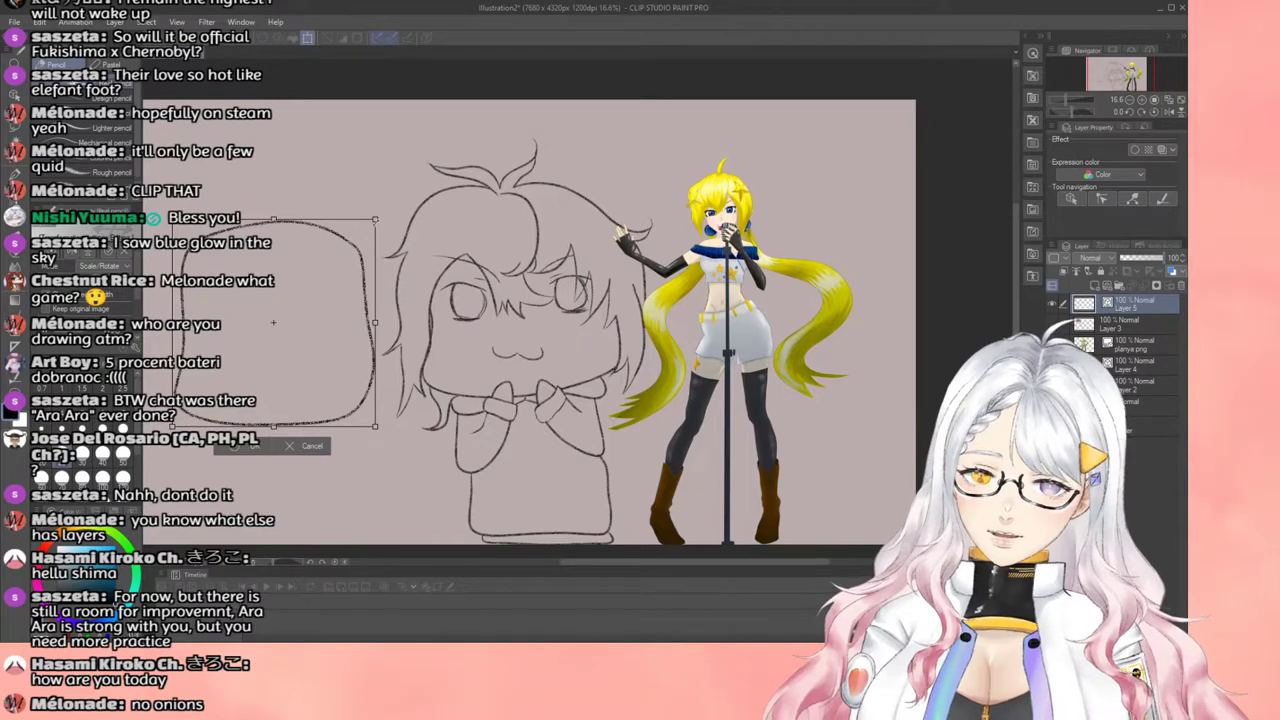
{"action": "left_click_drag", "start_coordinate": [375, 219], "coordinate": [333, 256]}
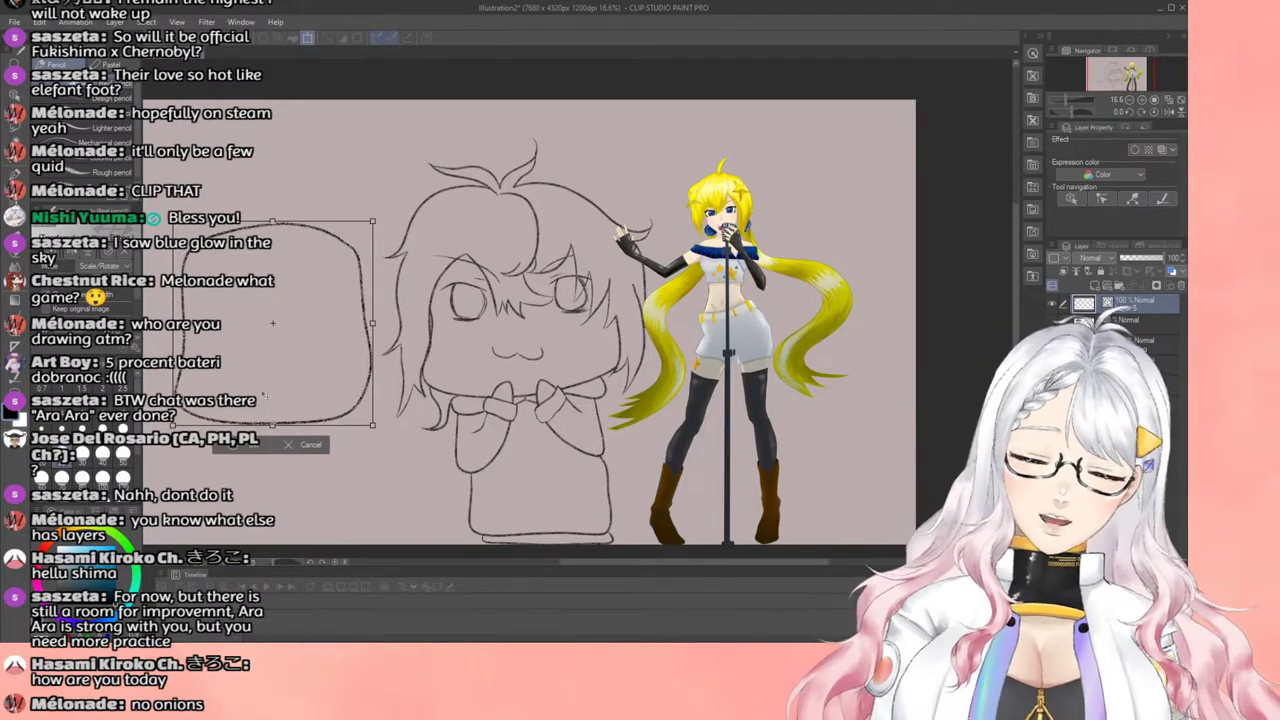
{"action": "left_click", "coordinate": [250, 448]}
Step: Draw a pointed leaf-shaped hair strand above the rounded head outline, redoing its lower curve
{"action": "scroll", "coordinate": [100, 280], "scroll_direction": "up", "scroll_amount": 1}
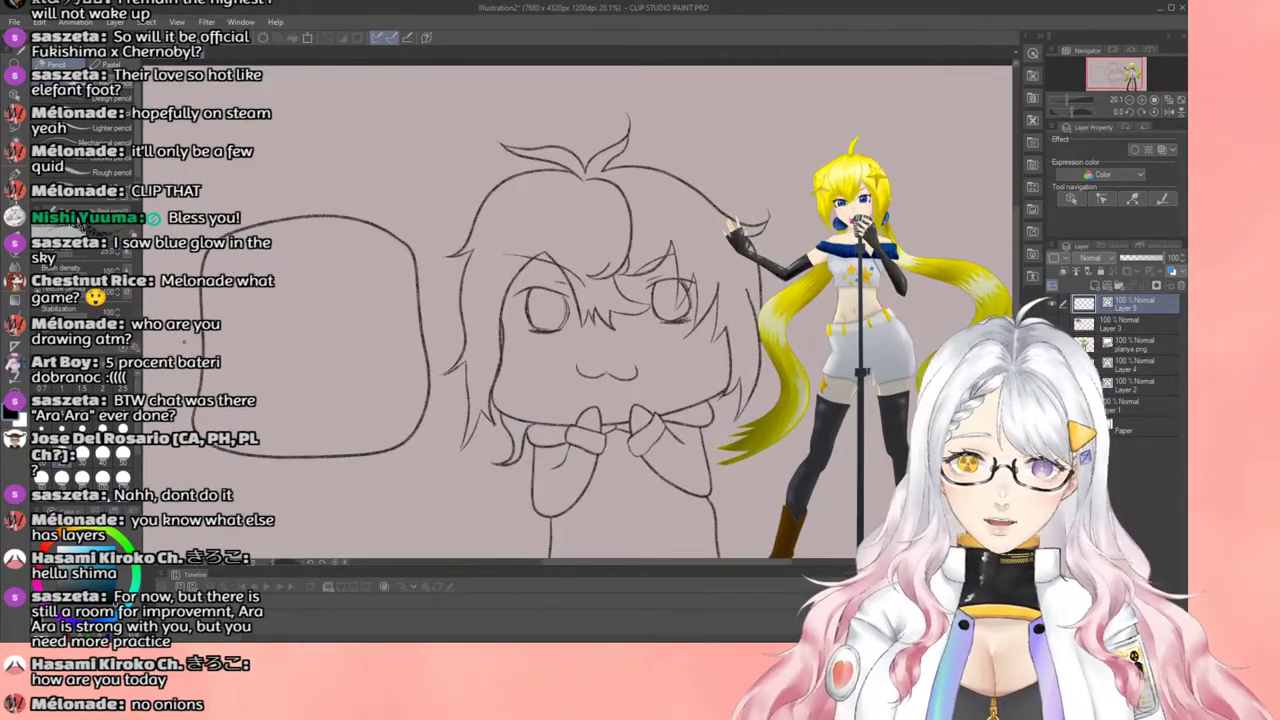
{"action": "scroll", "coordinate": [208, 348], "scroll_direction": "up", "scroll_amount": 2}
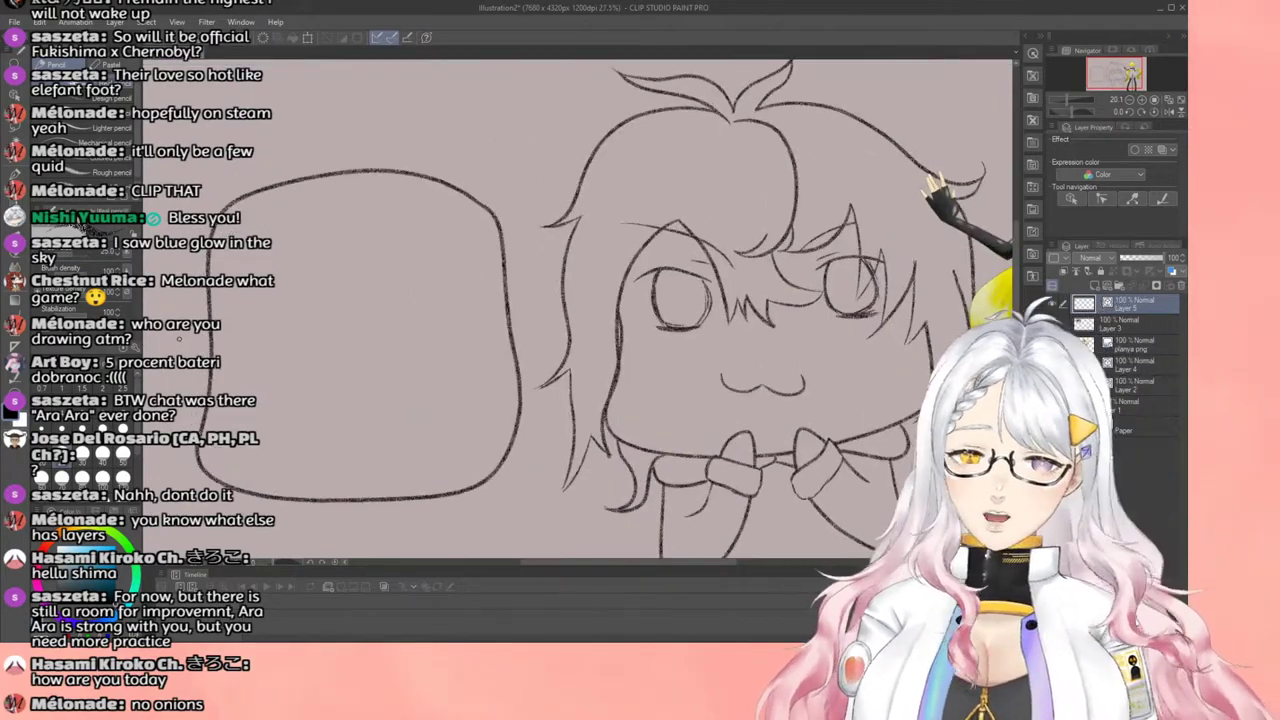
{"action": "scroll", "coordinate": [183, 342], "scroll_direction": "down", "scroll_amount": 3}
{"action": "scroll", "coordinate": [182, 340], "scroll_direction": "down", "scroll_amount": 3}
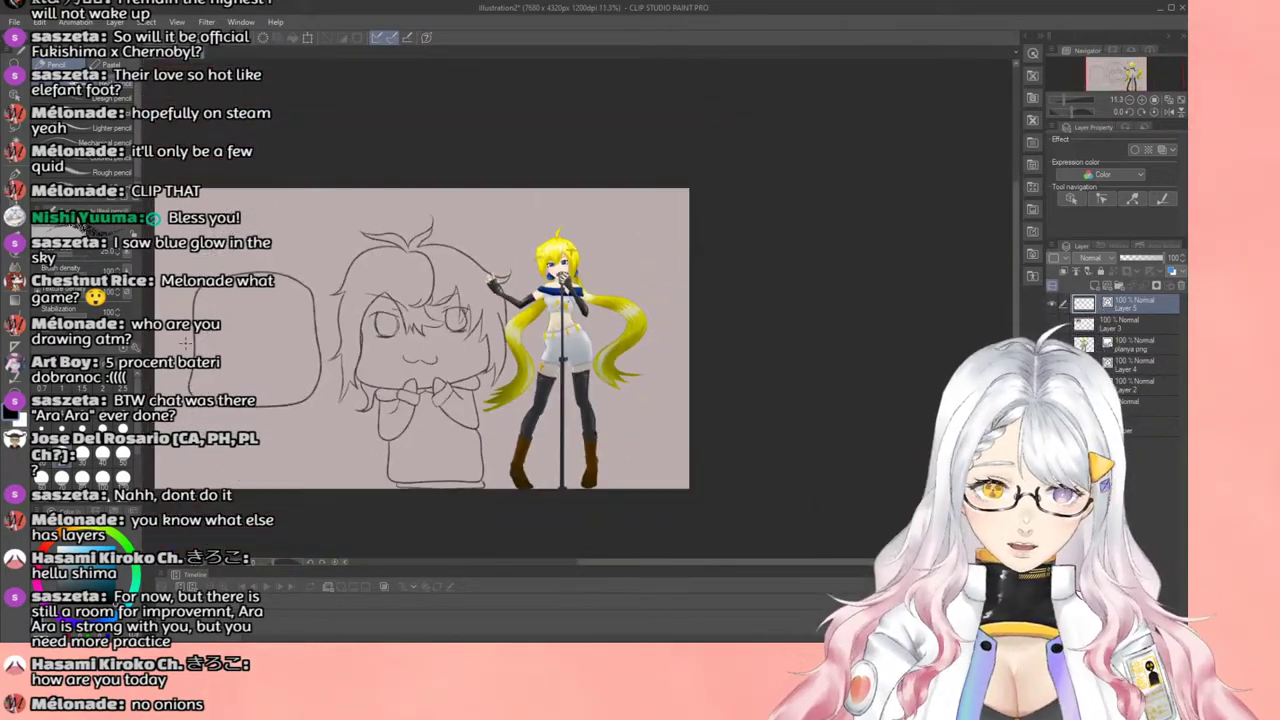
{"action": "scroll", "coordinate": [185, 343], "scroll_direction": "down", "scroll_amount": 1}
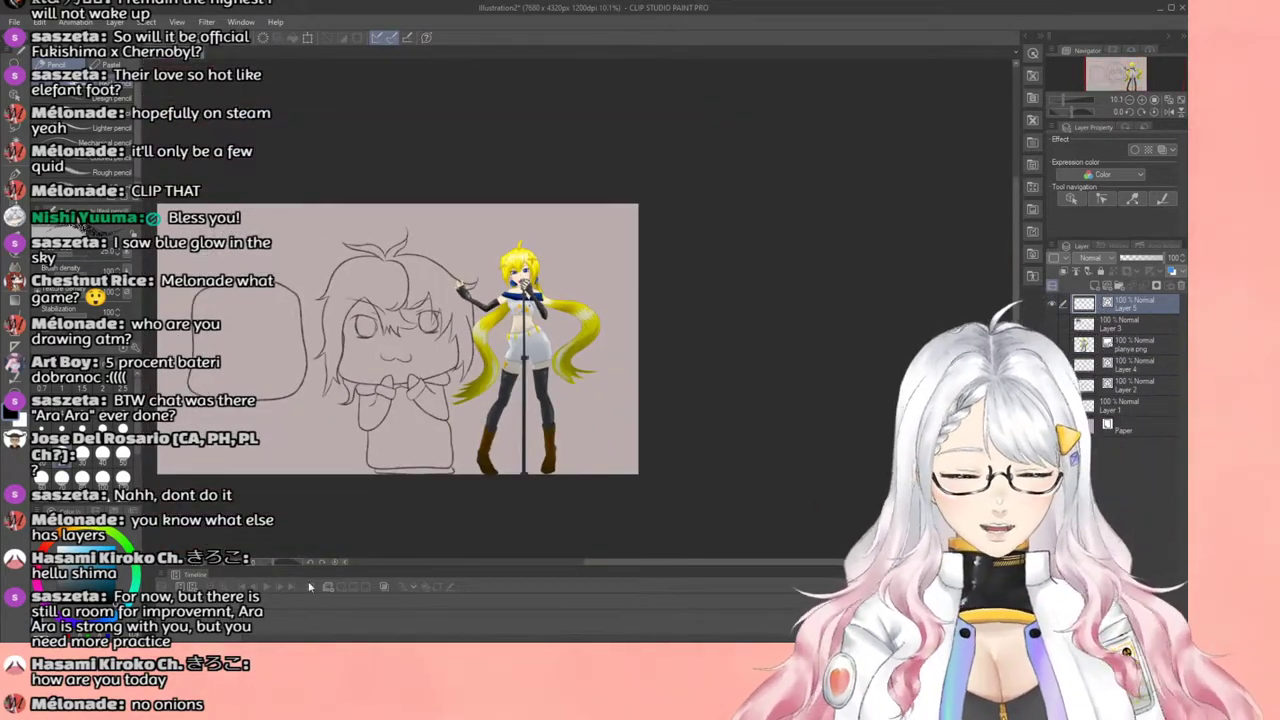
{"action": "scroll", "coordinate": [186, 348], "scroll_direction": "up", "scroll_amount": 5}
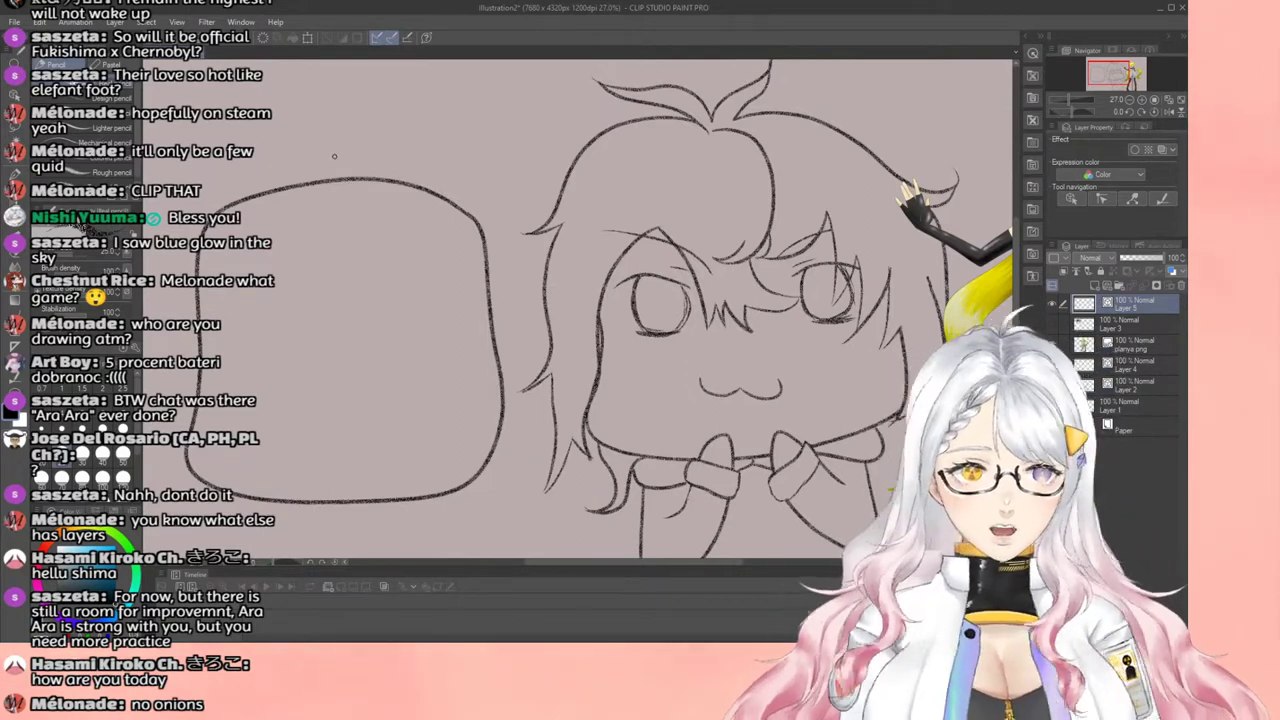
{"action": "mouse_move", "coordinate": [312, 161]}
{"action": "left_mouse_down"}
{"action": "mouse_move", "coordinate": [405, 77]}
{"action": "mouse_move", "coordinate": [313, 149]}
{"action": "mouse_move", "coordinate": [393, 86]}
{"action": "left_mouse_up"}
{"action": "key", "text": "ctrl+z"}
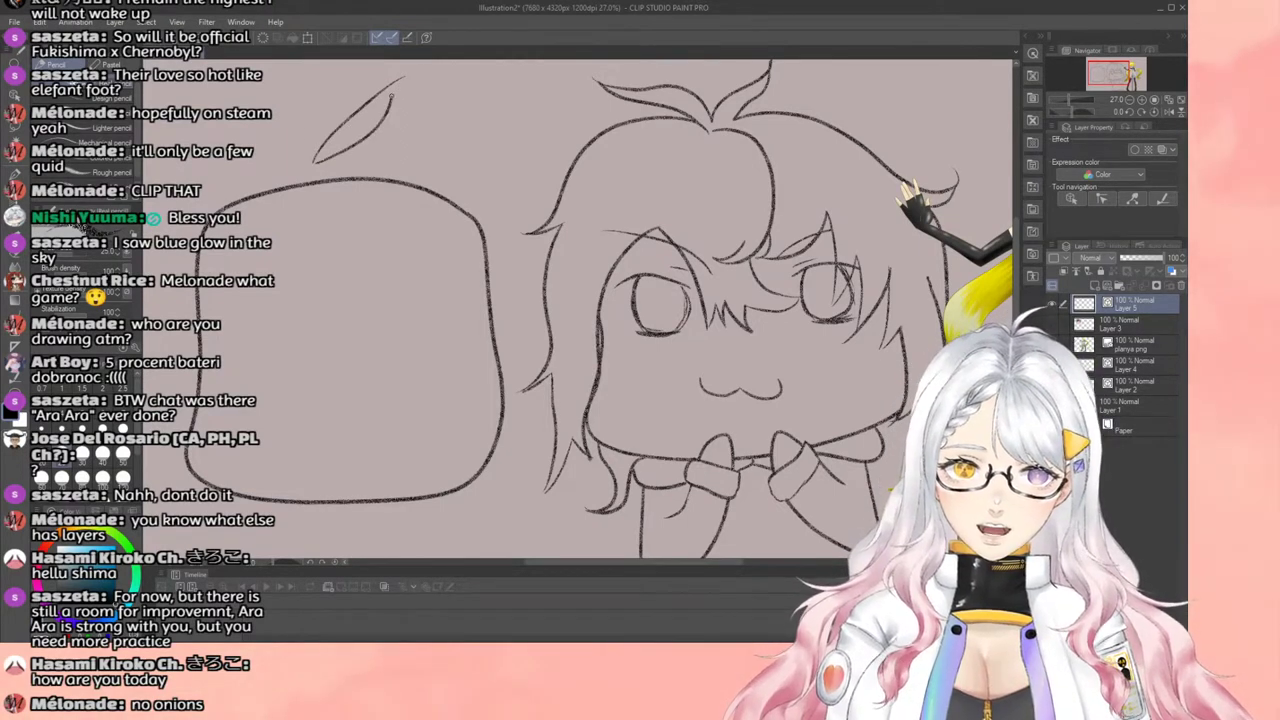
{"action": "key", "text": "ctrl+z"}
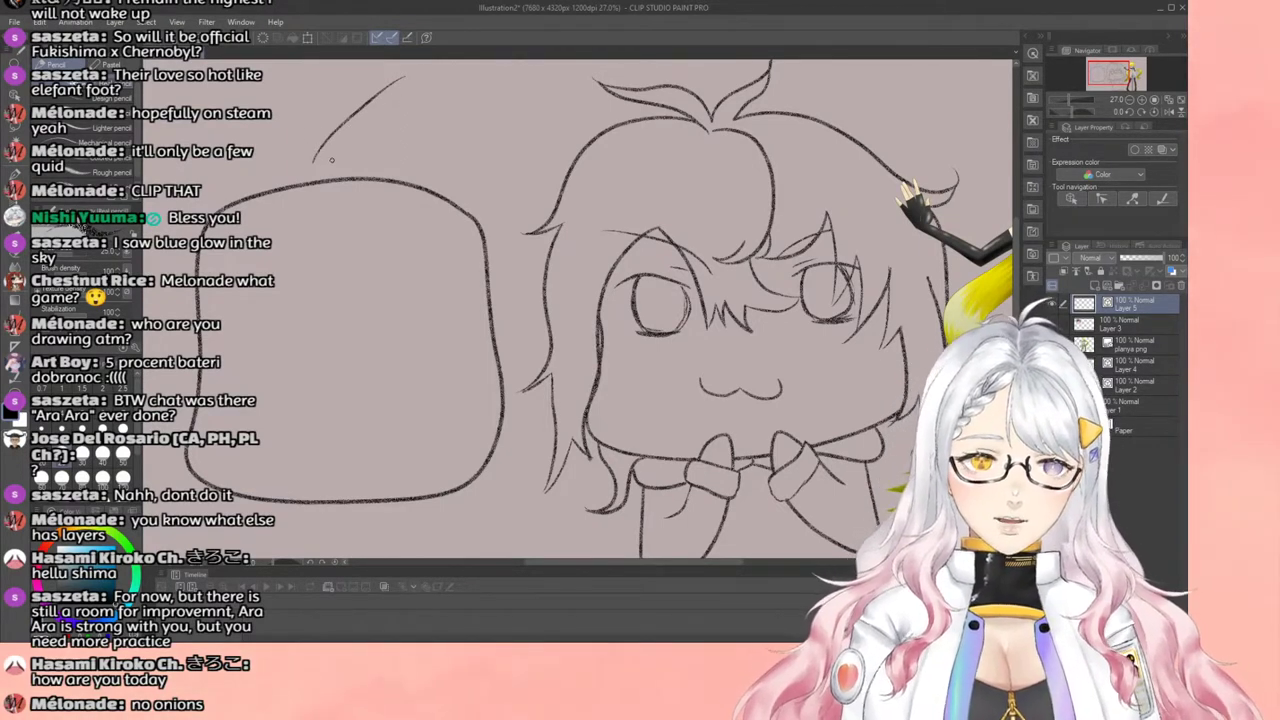
{"action": "mouse_move", "coordinate": [313, 163]}
{"action": "left_mouse_down"}
{"action": "mouse_move", "coordinate": [374, 132]}
{"action": "mouse_move", "coordinate": [404, 91]}
{"action": "left_mouse_up"}
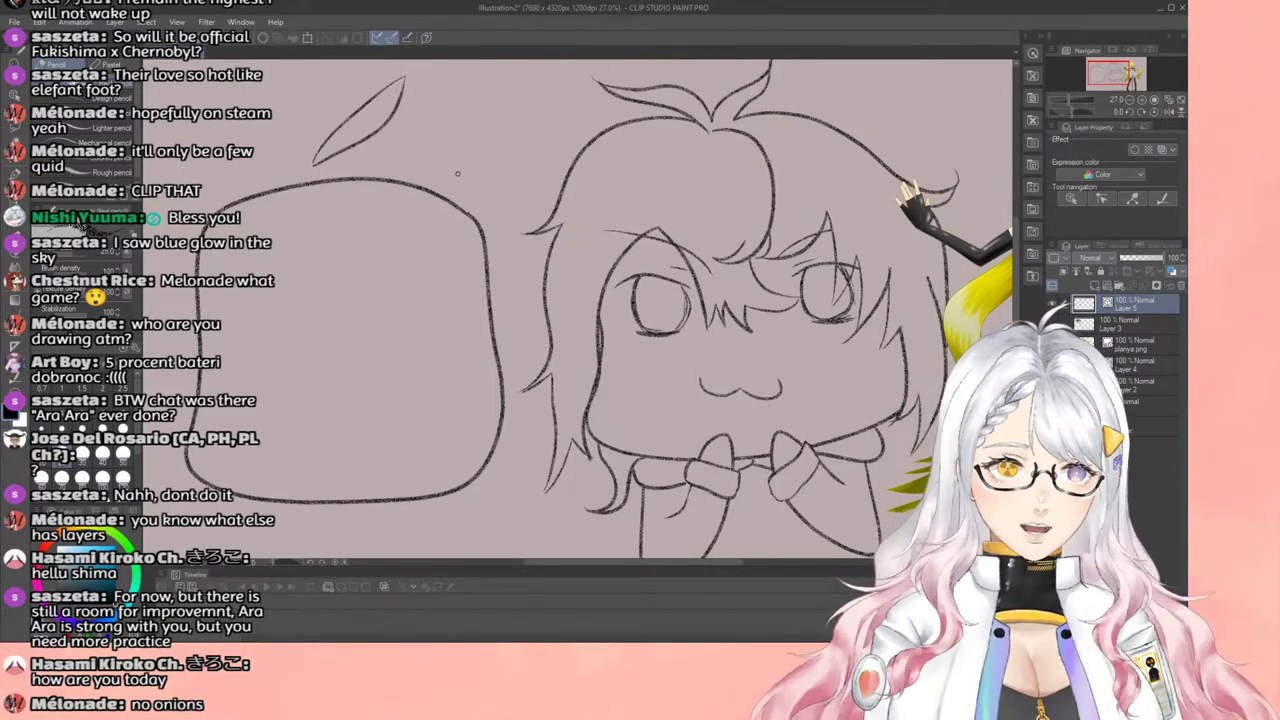
Step: Draw the outer lines of two pointed cat ears at the upper corners of the rounded head
{"action": "mouse_move", "coordinate": [431, 170]}
{"action": "left_mouse_down"}
{"action": "mouse_move", "coordinate": [518, 119]}
{"action": "mouse_move", "coordinate": [520, 162]}
{"action": "mouse_move", "coordinate": [494, 241]}
{"action": "left_mouse_up"}
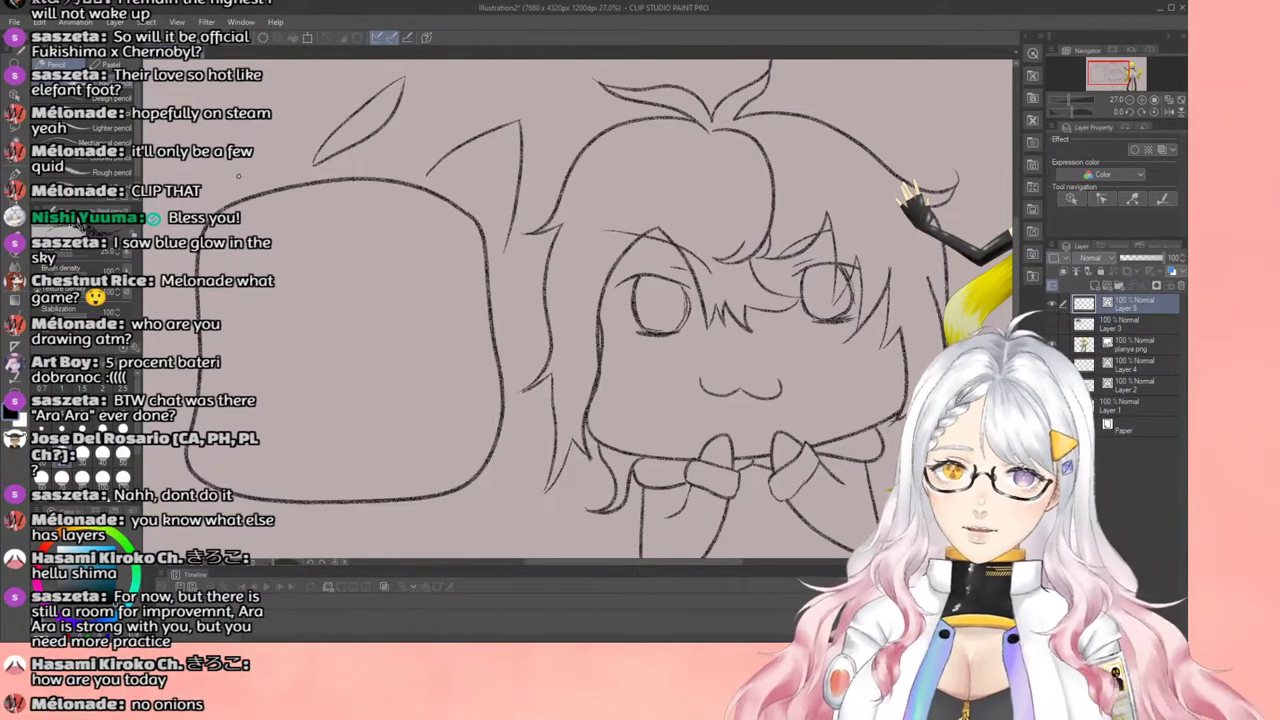
{"action": "left_click_drag", "start_coordinate": [238, 176], "coordinate": [155, 127]}
{"action": "scroll", "coordinate": [238, 208], "scroll_direction": "down", "scroll_amount": 3}
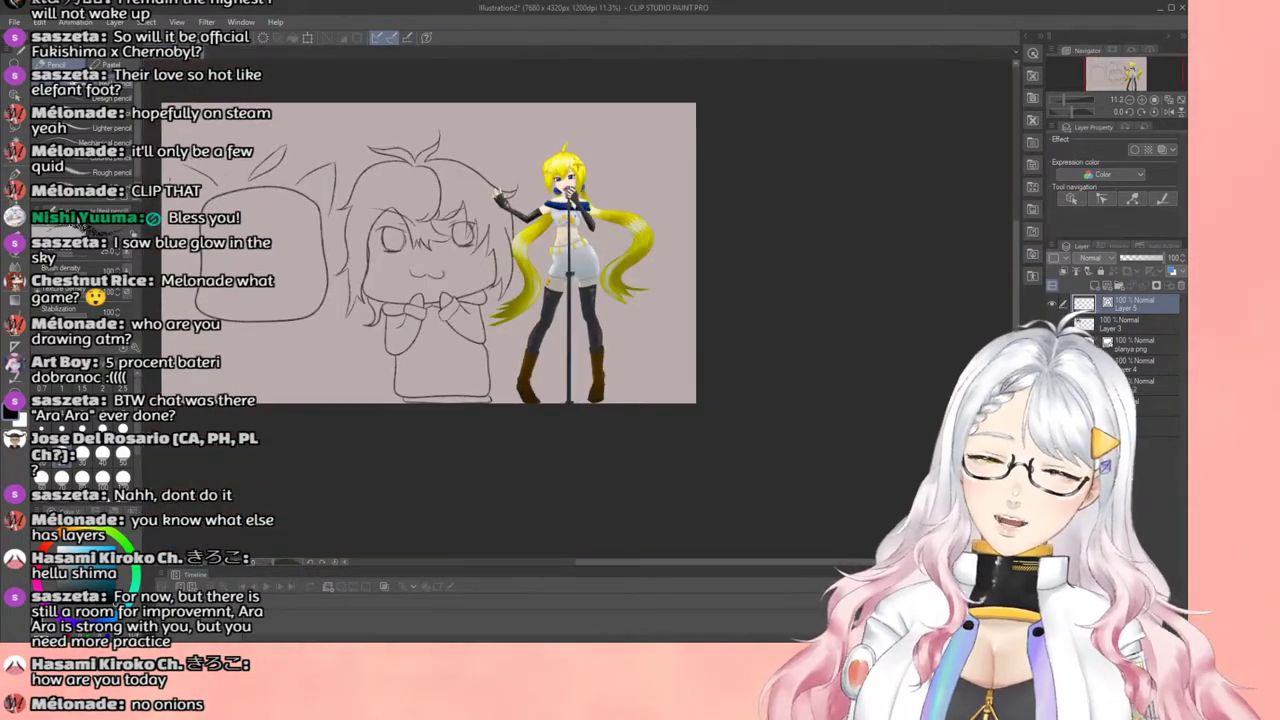
{"action": "scroll", "coordinate": [171, 186], "scroll_direction": "up", "scroll_amount": 4}
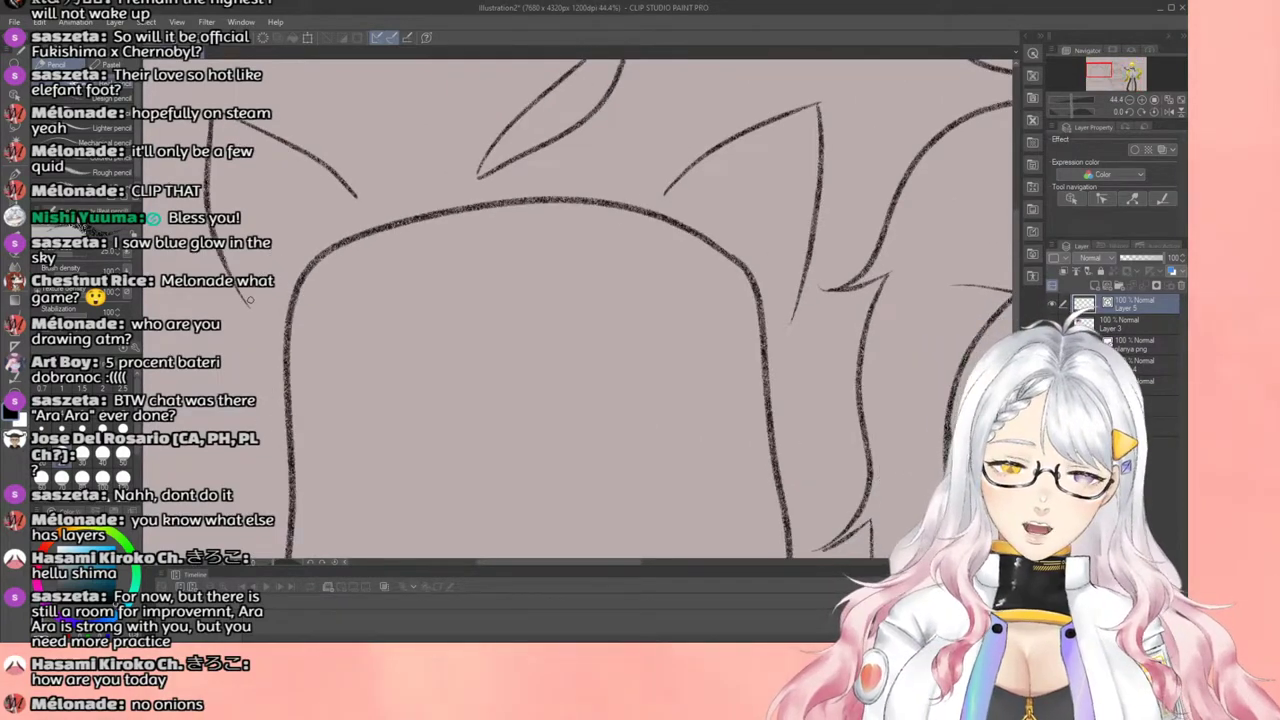
{"action": "scroll", "coordinate": [326, 332], "scroll_direction": "down", "scroll_amount": 2}
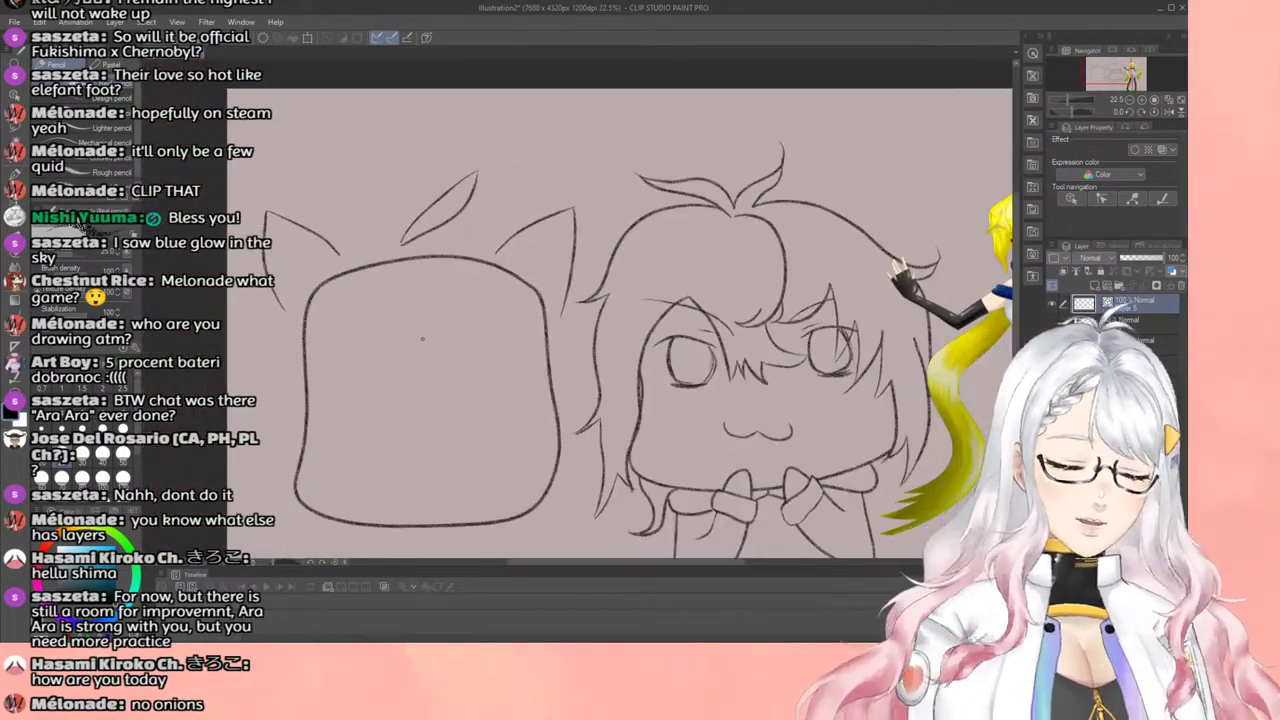
Step: Close the base of both cat ears with curved lines across the head's corners, redoing the first one
{"action": "scroll", "coordinate": [422, 338], "scroll_direction": "up", "scroll_amount": 1}
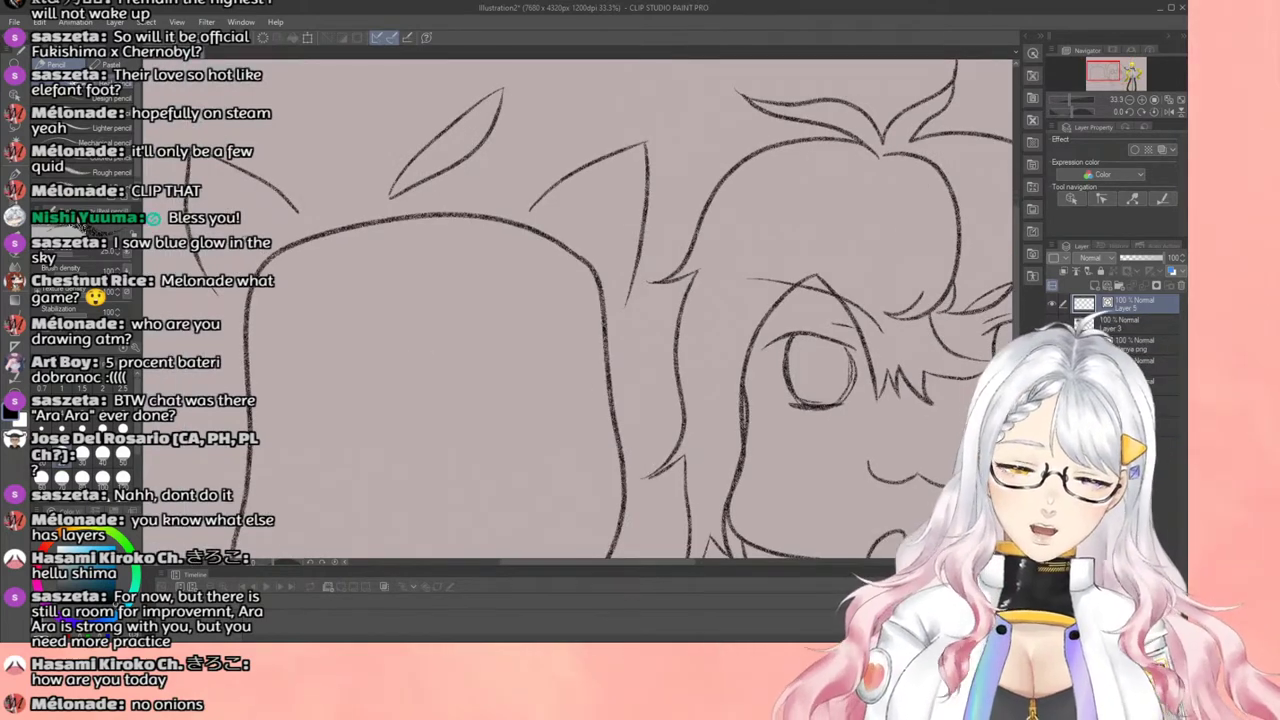
{"action": "left_click_drag", "start_coordinate": [298, 212], "coordinate": [211, 303]}
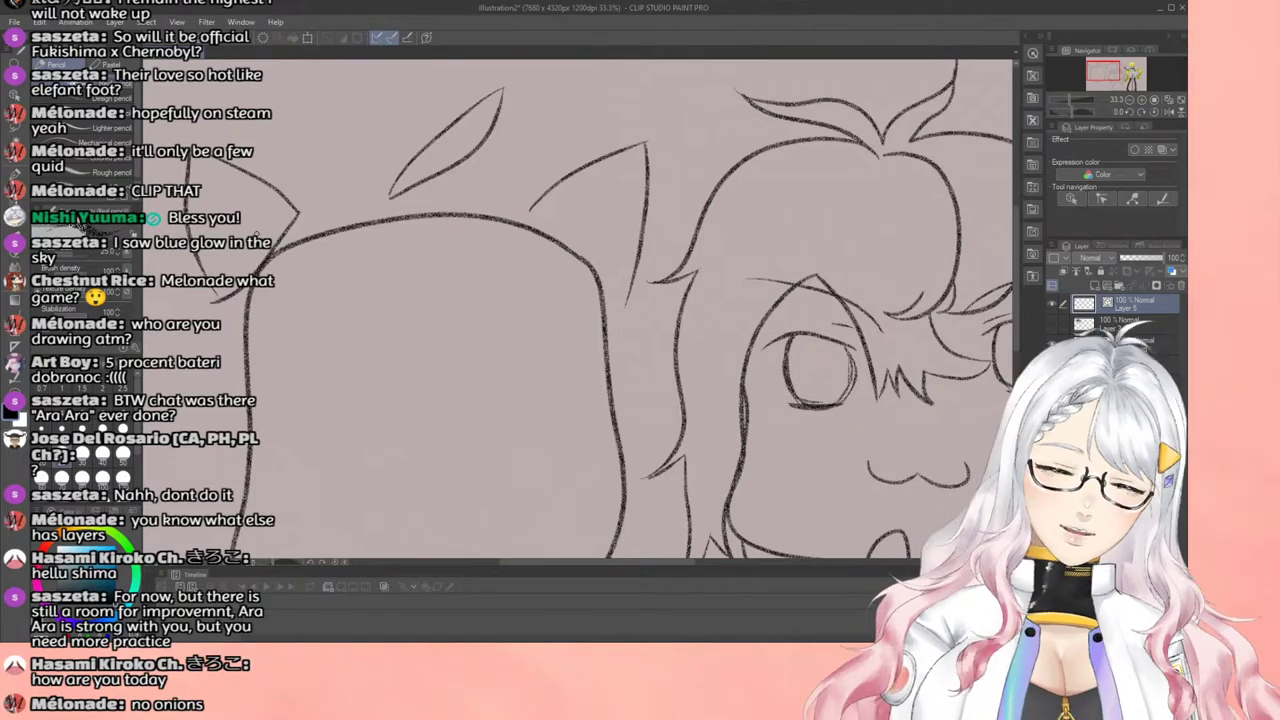
{"action": "key", "text": "ctrl+z"}
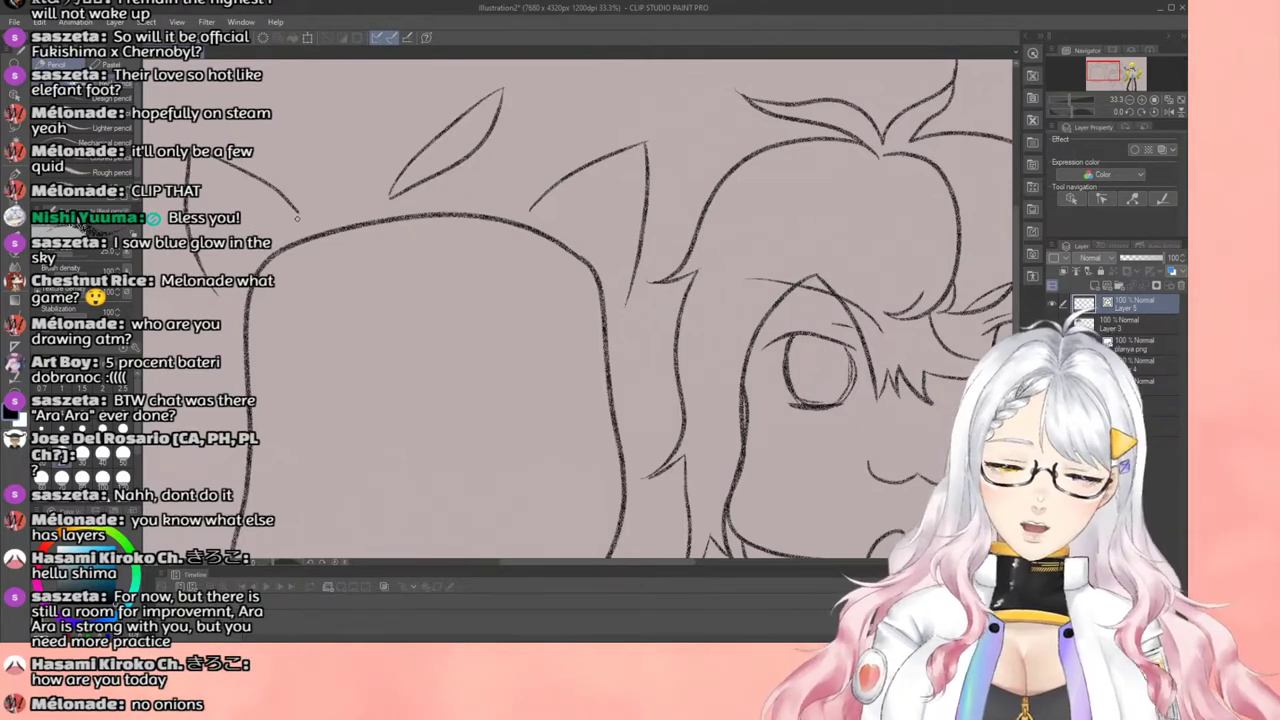
{"action": "left_click_drag", "start_coordinate": [298, 212], "coordinate": [208, 295]}
{"action": "mouse_move", "coordinate": [531, 212]}
{"action": "left_mouse_down"}
{"action": "mouse_move", "coordinate": [578, 280]}
{"action": "mouse_move", "coordinate": [628, 298]}
{"action": "left_mouse_up"}
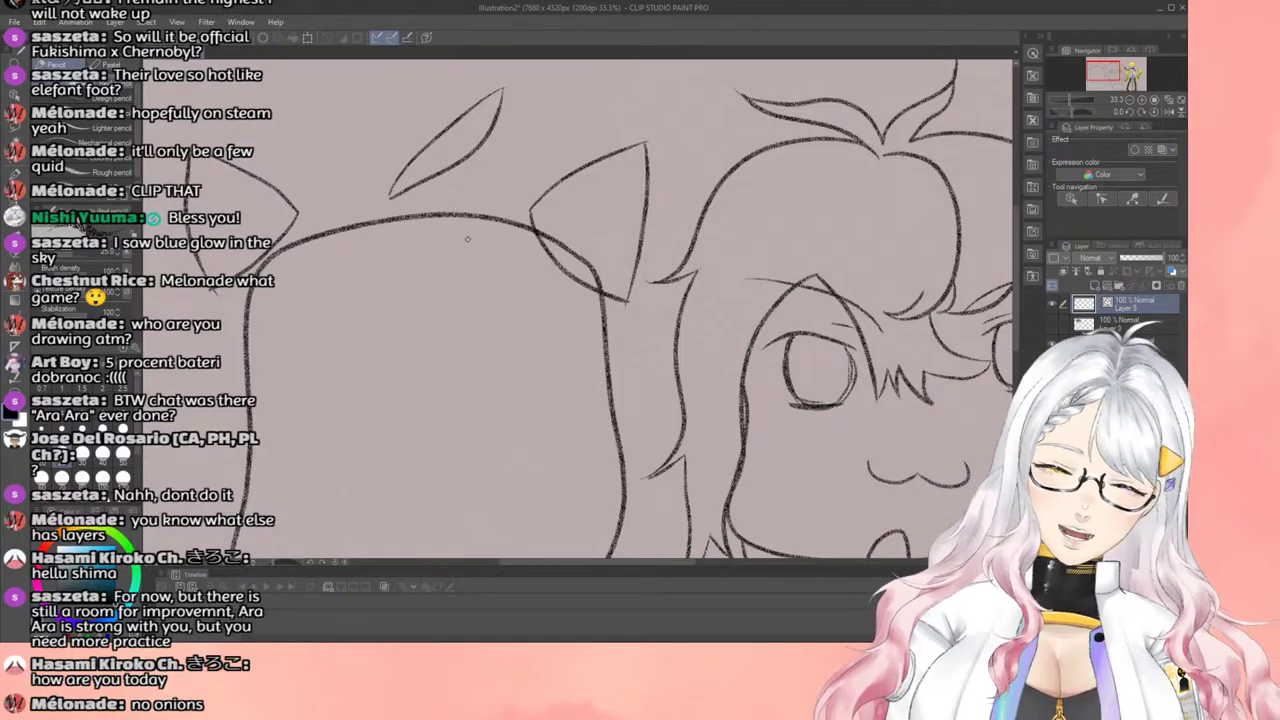
Step: Erase the head outline where it overlaps the cat ears, and return to the pencil
{"action": "left_click", "coordinate": [17, 252]}
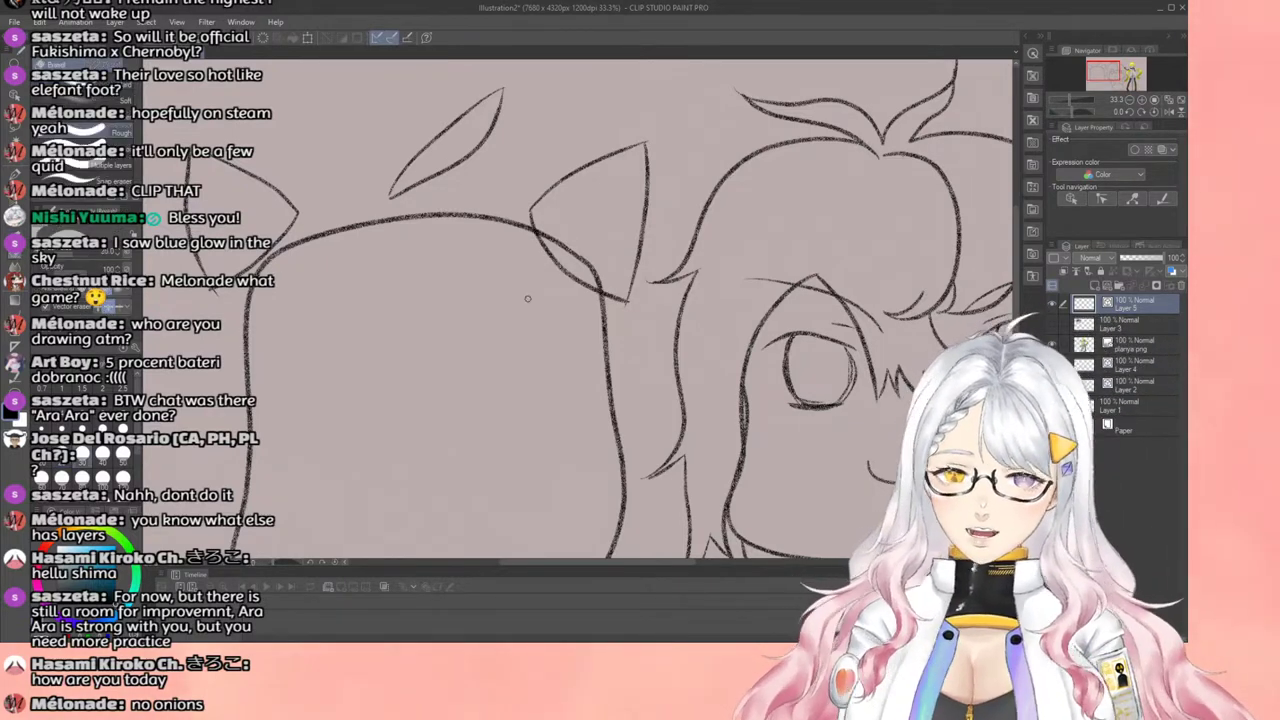
{"action": "left_click_drag", "start_coordinate": [536, 232], "coordinate": [600, 278]}
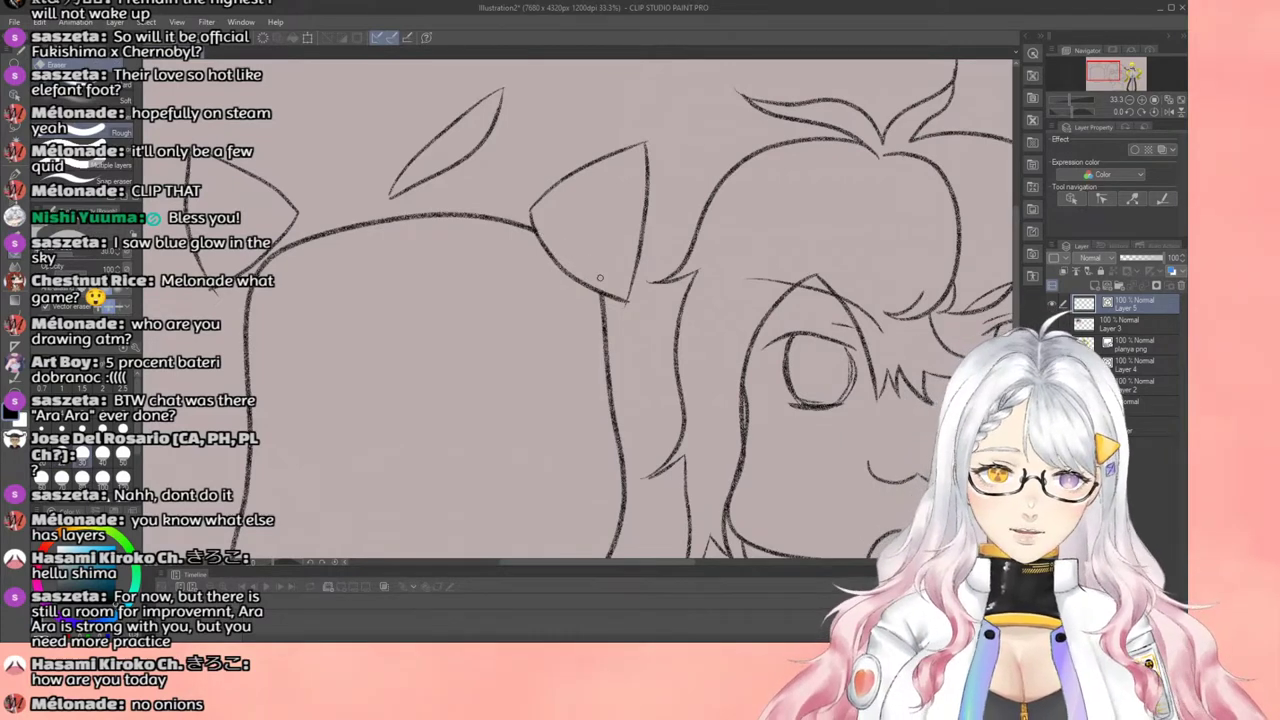
{"action": "left_click", "coordinate": [18, 176]}
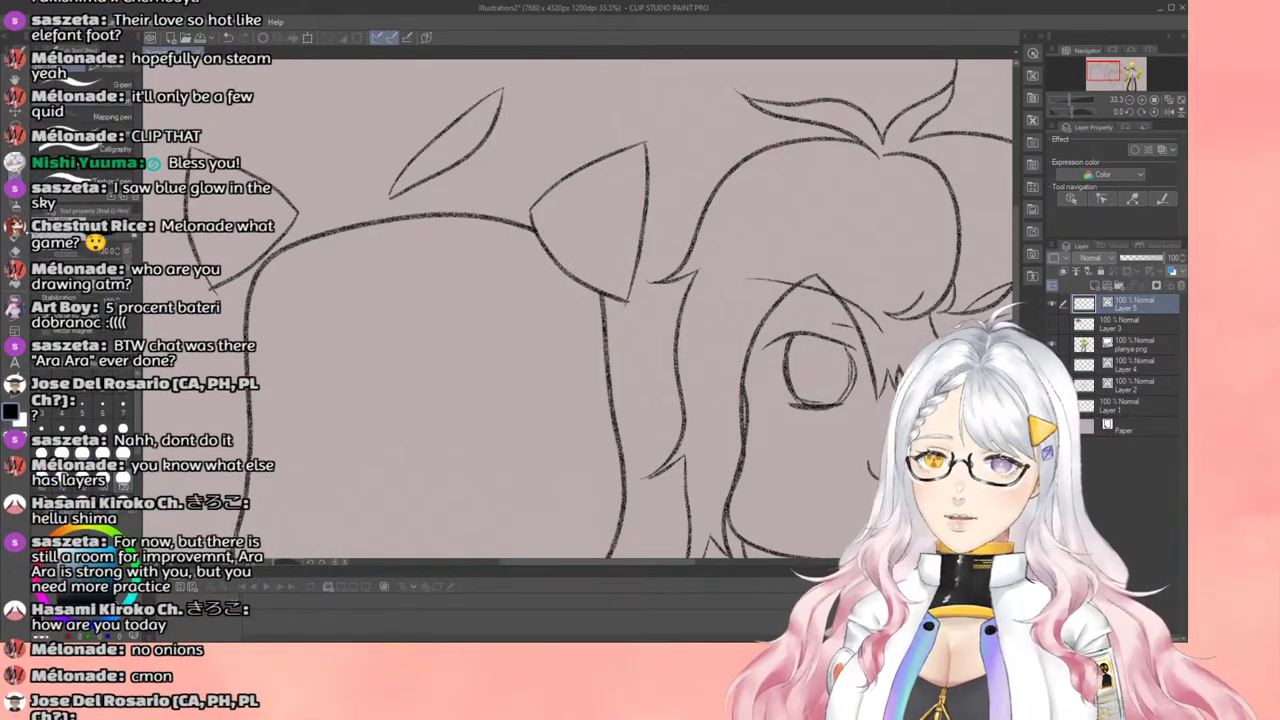
{"action": "left_click", "coordinate": [18, 195]}
Step: Lasso the hair strand above the cat-eared head, move it slightly upward, and clear the selection
{"action": "scroll", "coordinate": [472, 206], "scroll_direction": "down", "scroll_amount": 3}
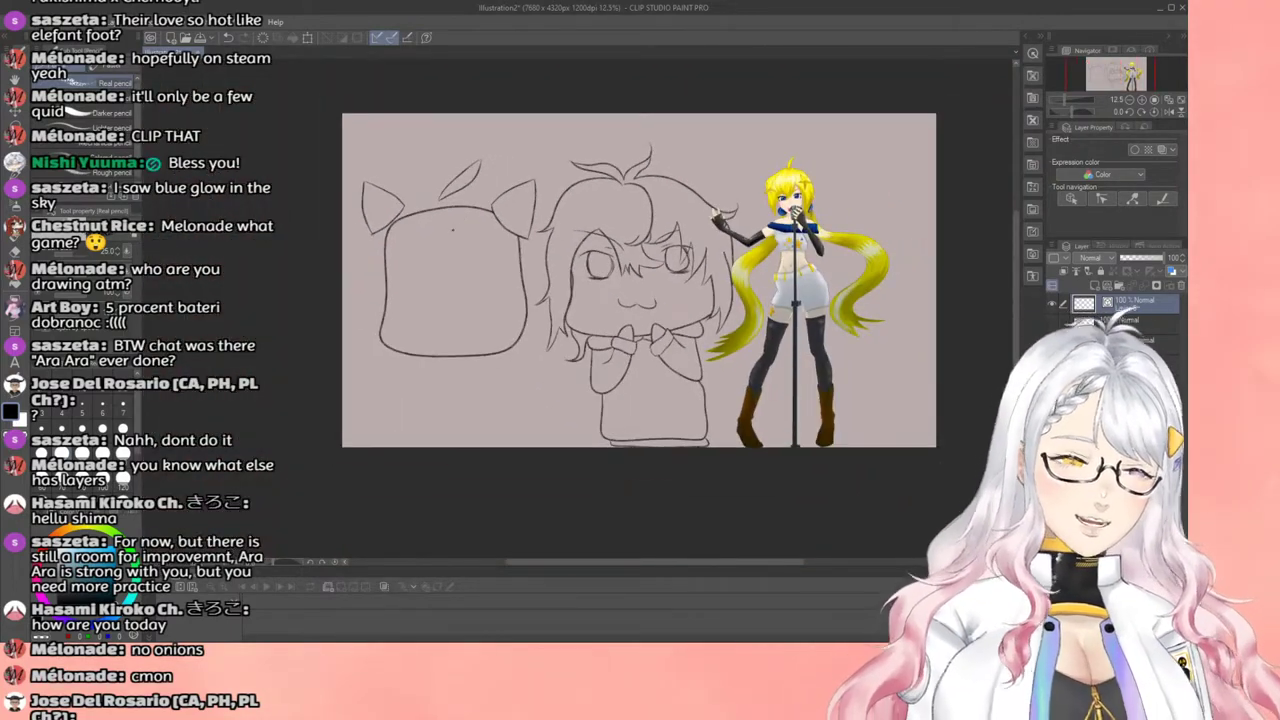
{"action": "left_click_drag", "start_coordinate": [500, 230], "coordinate": [465, 198]}
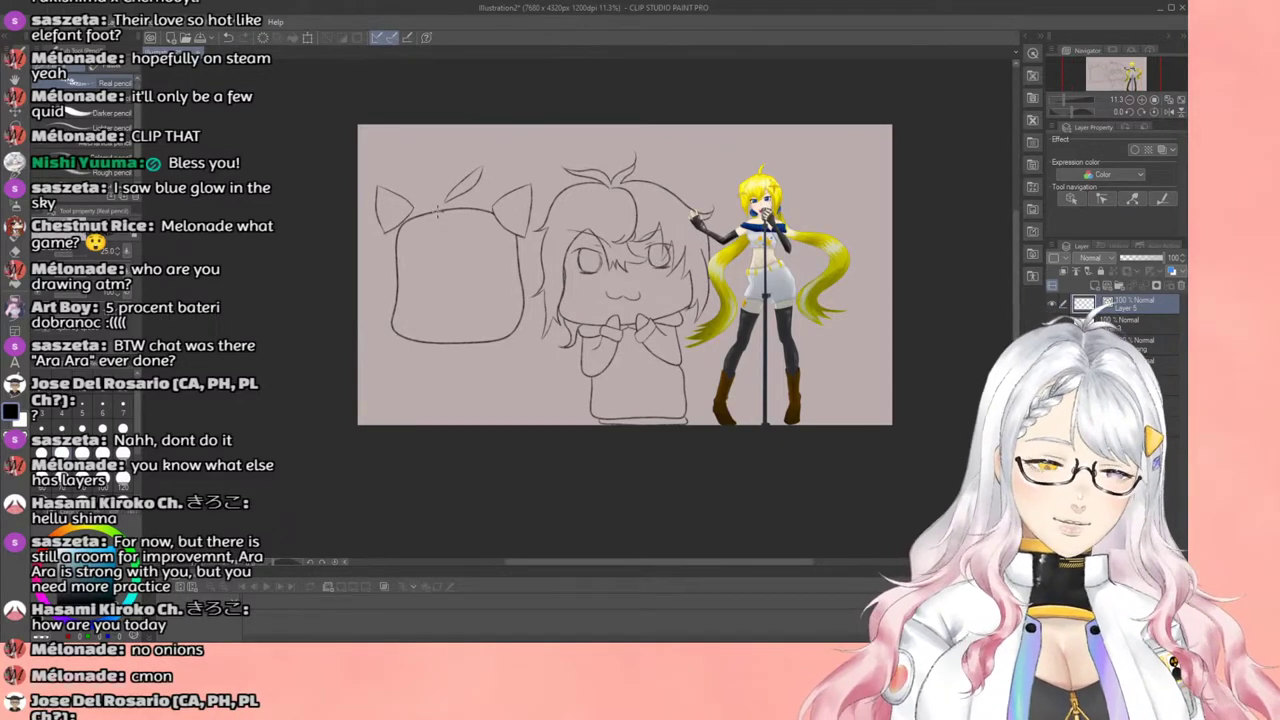
{"action": "scroll", "coordinate": [436, 209], "scroll_direction": "up", "scroll_amount": 1}
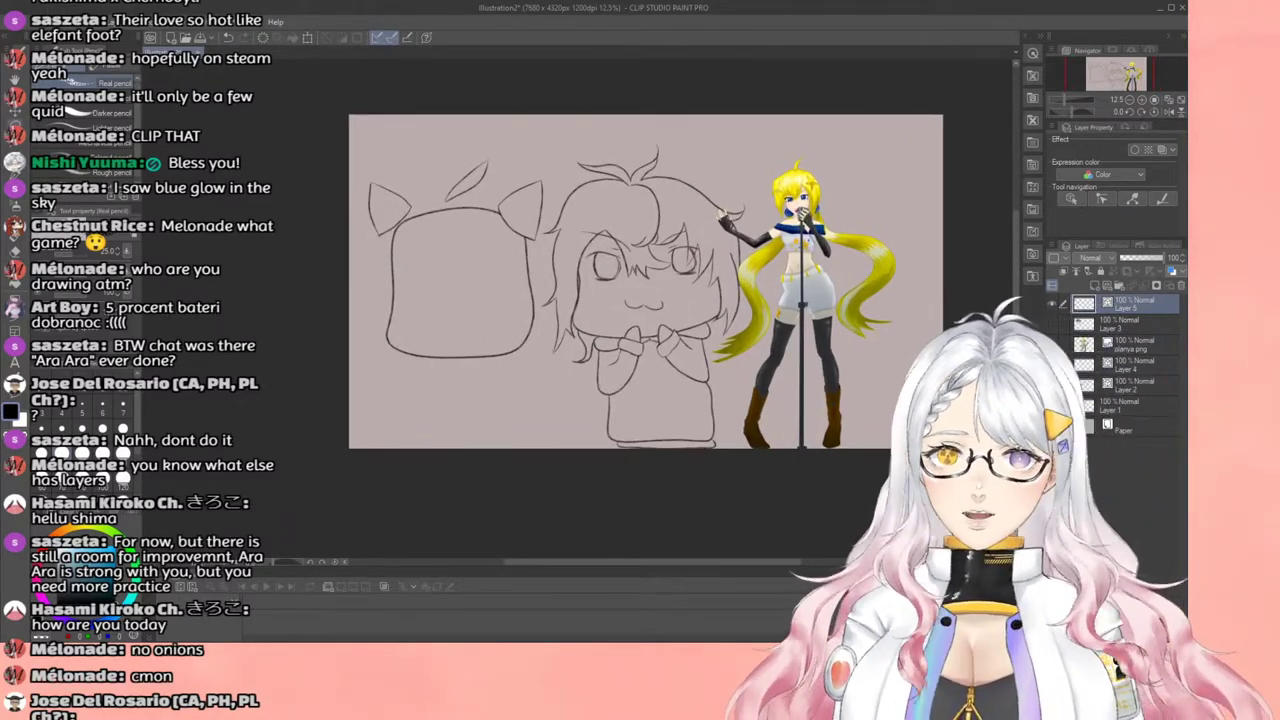
{"action": "key", "text": "m"}
{"action": "mouse_move", "coordinate": [430, 184]}
{"action": "left_mouse_down"}
{"action": "mouse_move", "coordinate": [497, 153]}
{"action": "mouse_move", "coordinate": [501, 172]}
{"action": "mouse_move", "coordinate": [495, 190]}
{"action": "mouse_move", "coordinate": [441, 200]}
{"action": "mouse_move", "coordinate": [414, 180]}
{"action": "left_mouse_up"}
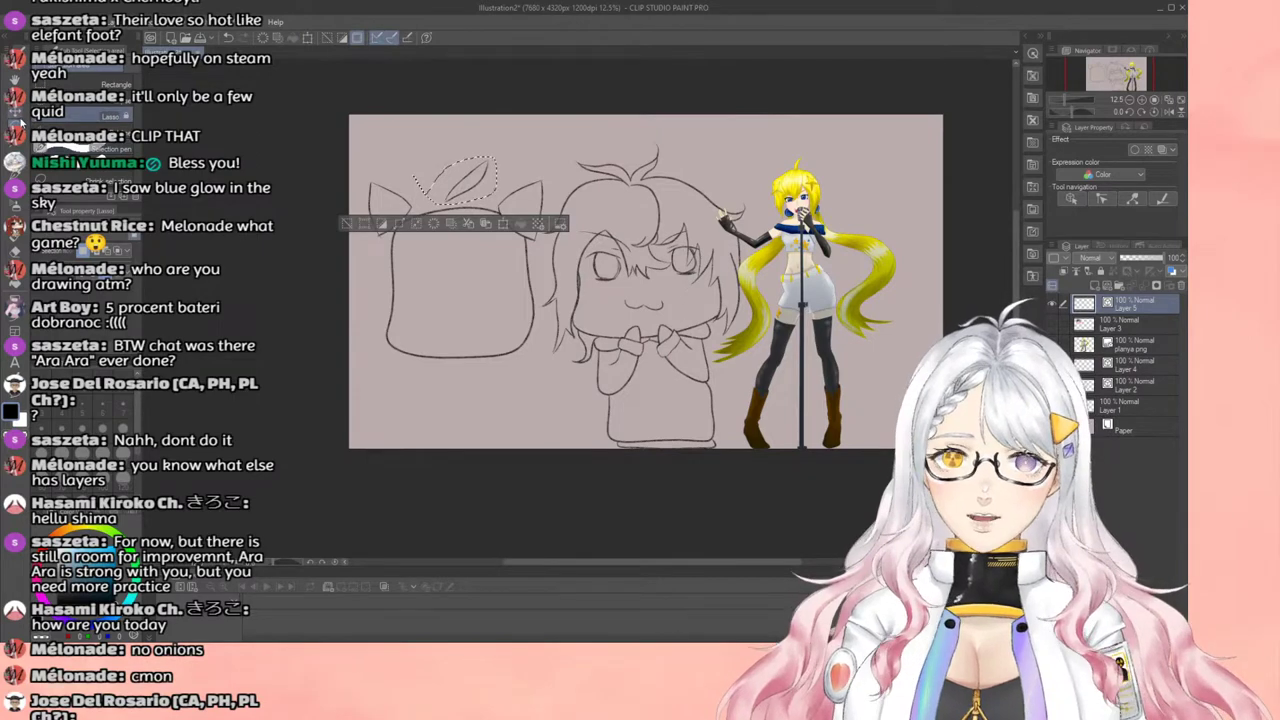
{"action": "left_click", "coordinate": [16, 114]}
{"action": "left_click_drag", "start_coordinate": [459, 199], "coordinate": [461, 187]}
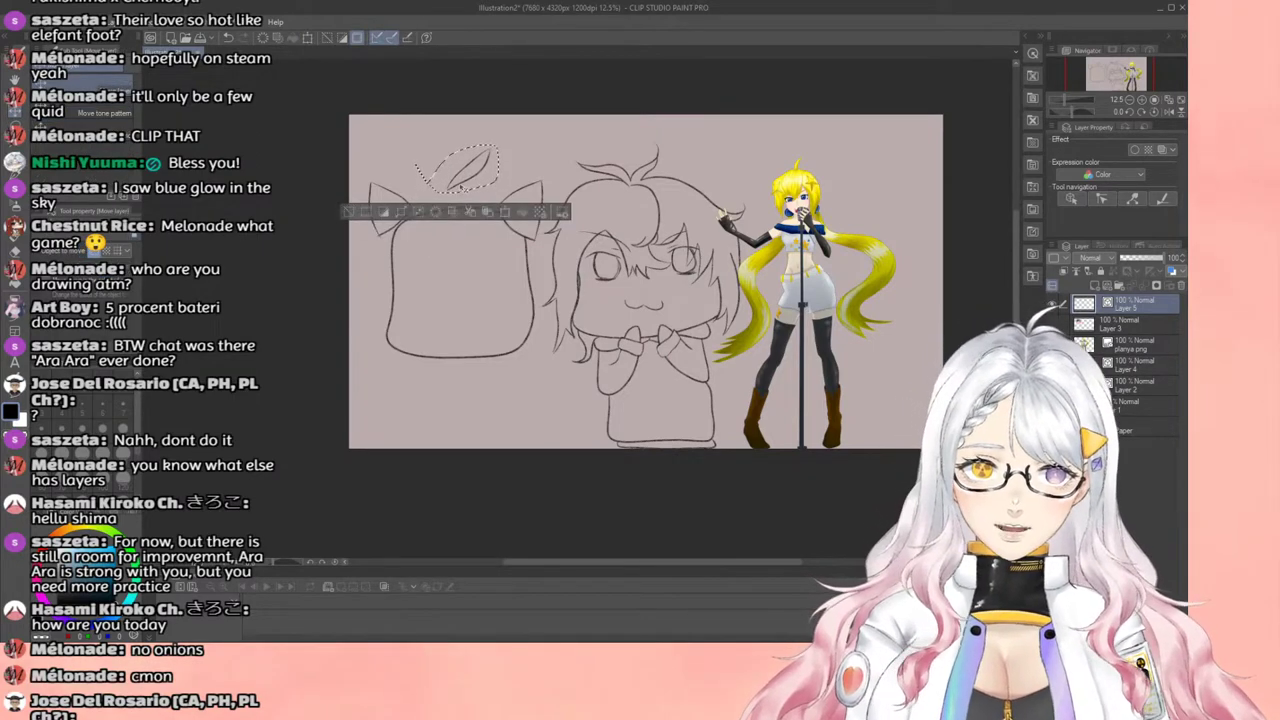
{"action": "left_click", "coordinate": [15, 123]}
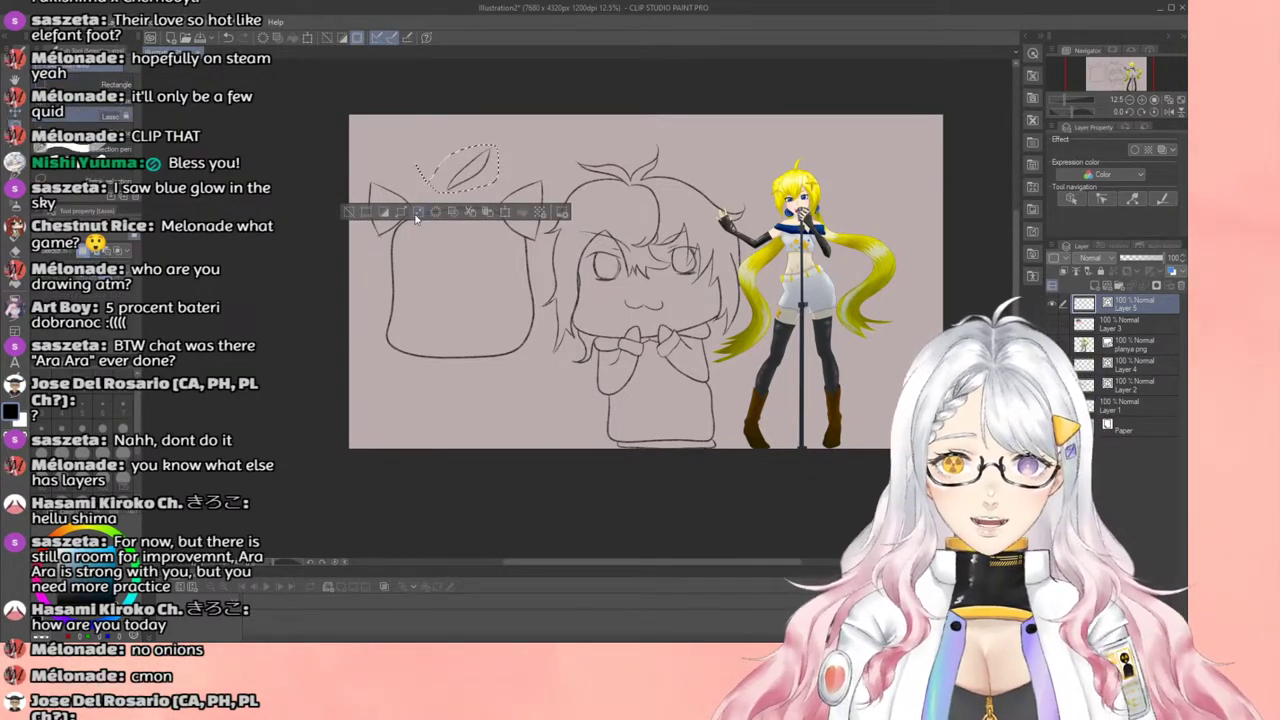
{"action": "left_click", "coordinate": [416, 213]}
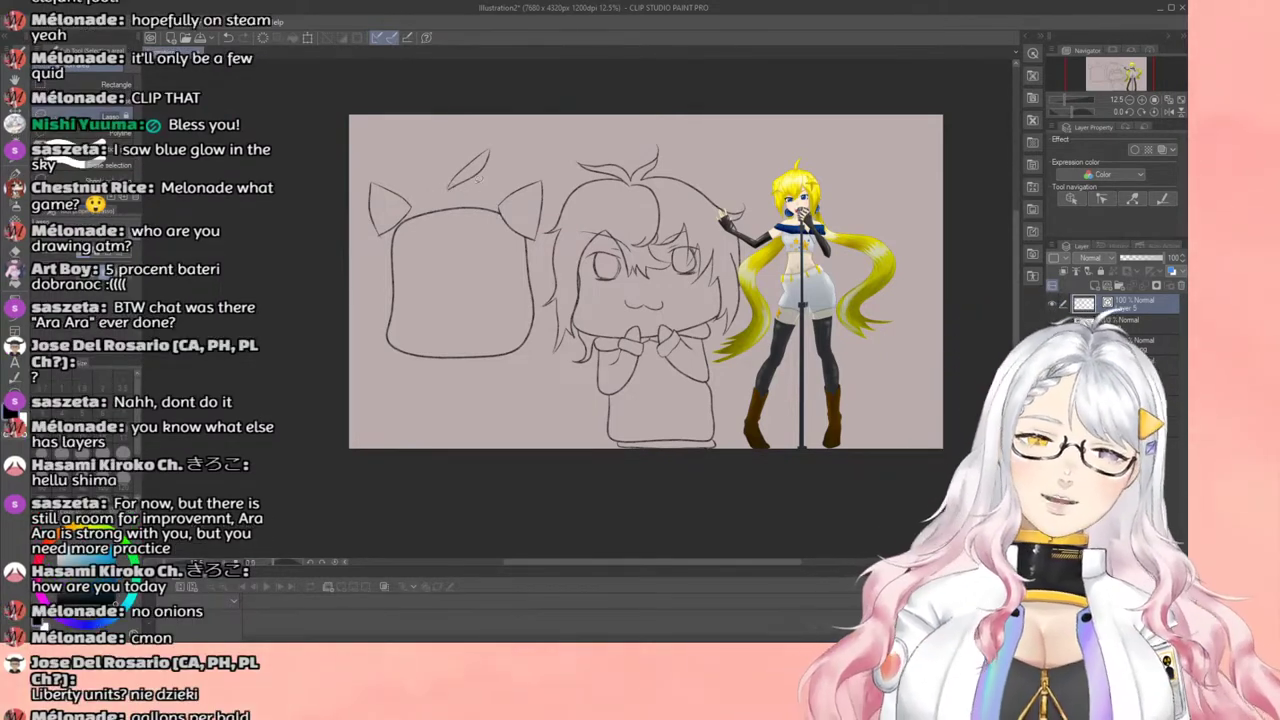
{"action": "scroll", "coordinate": [470, 198], "scroll_direction": "up", "scroll_amount": 1}
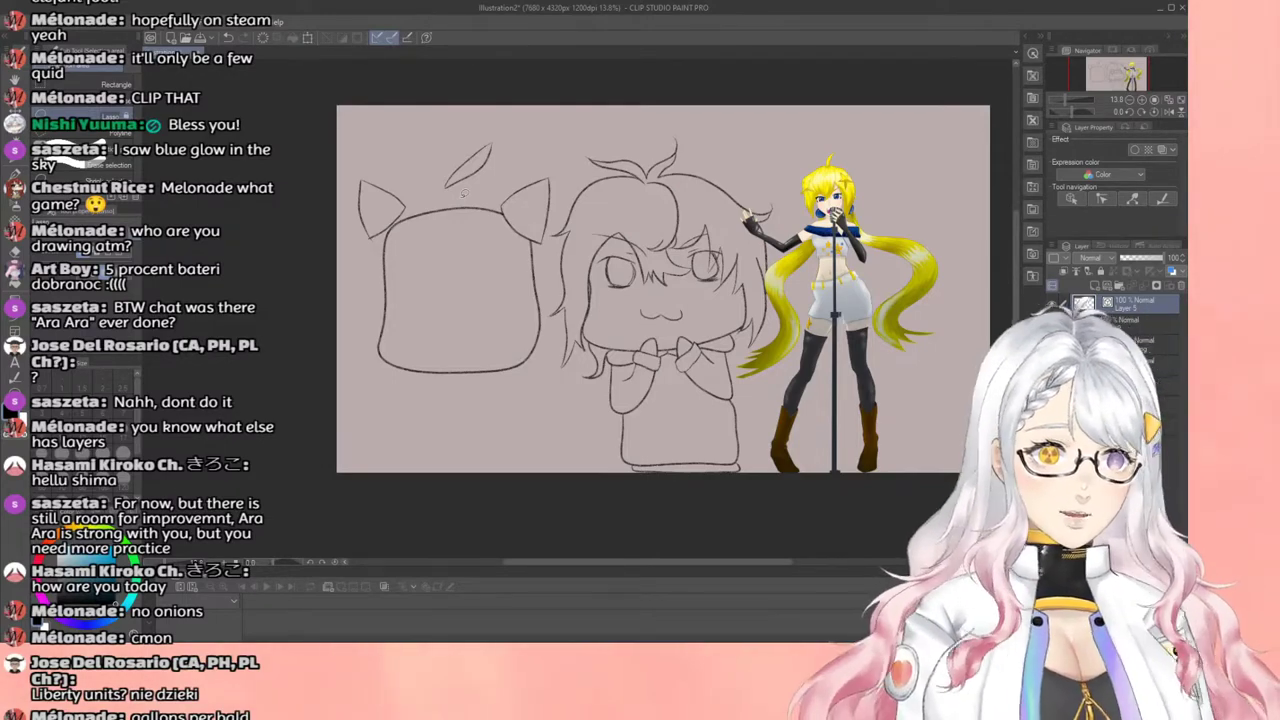
{"action": "scroll", "coordinate": [446, 225], "scroll_direction": "up", "scroll_amount": 3}
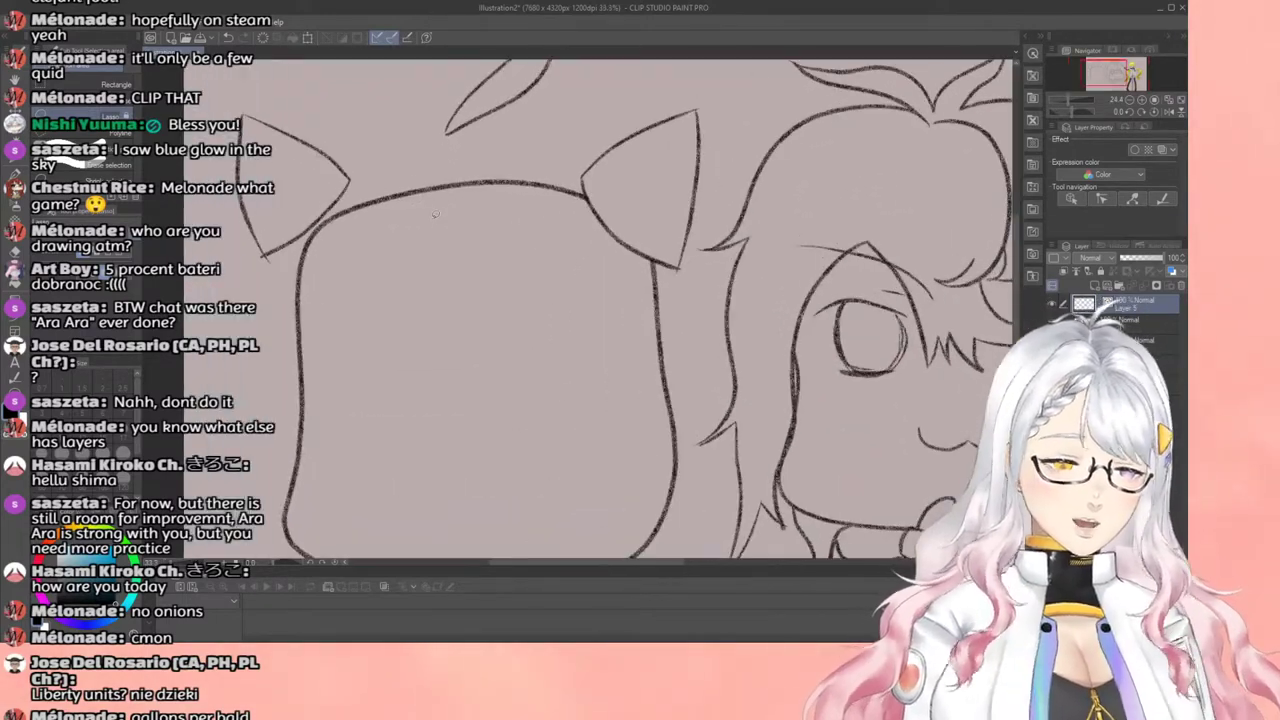
Step: Try sketching bangs from the base of the hair strand down over the cat-eared head, and undo them
{"action": "left_click", "coordinate": [14, 175]}
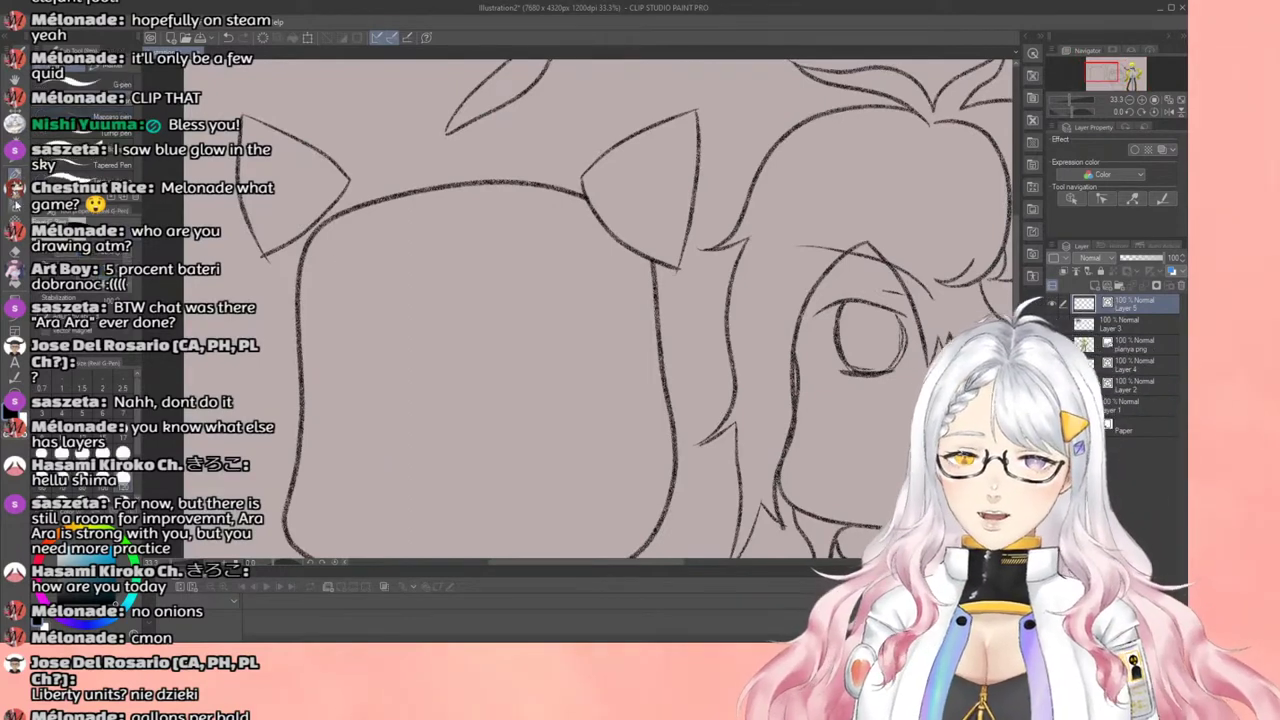
{"action": "left_click", "coordinate": [14, 190]}
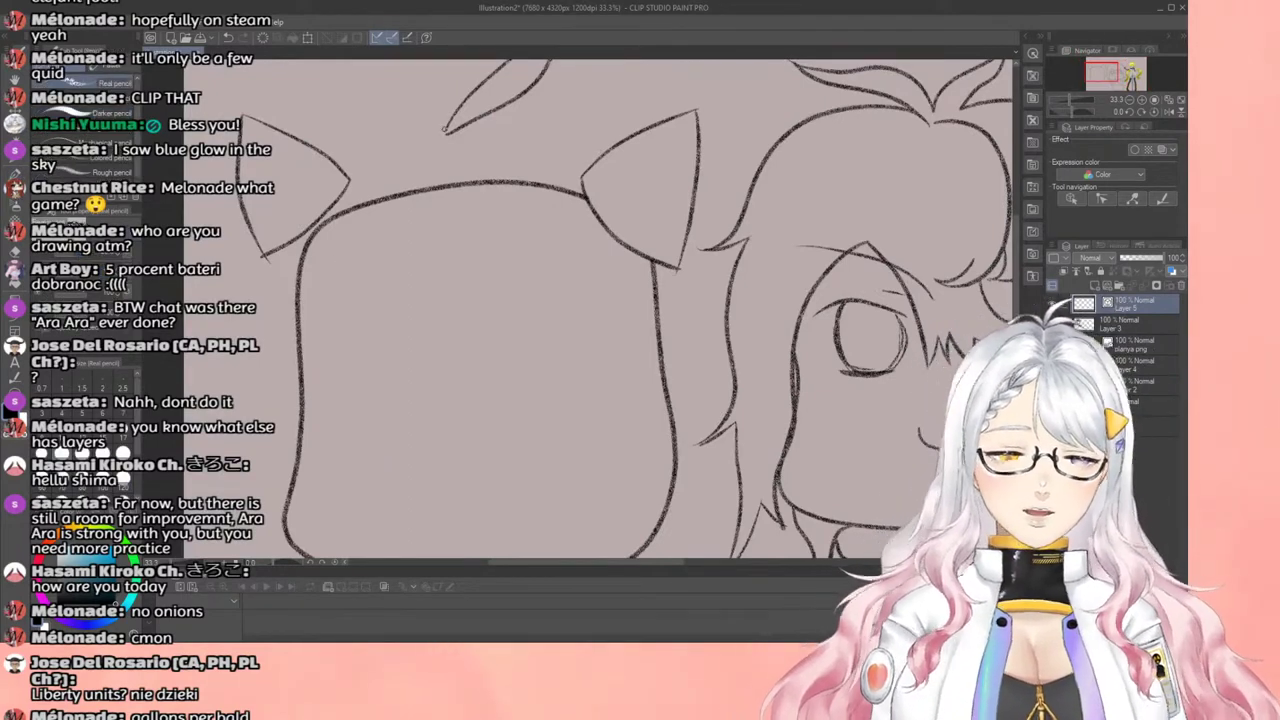
{"action": "mouse_move", "coordinate": [444, 129]}
{"action": "left_mouse_down"}
{"action": "mouse_move", "coordinate": [387, 145]}
{"action": "mouse_move", "coordinate": [362, 185]}
{"action": "mouse_move", "coordinate": [377, 282]}
{"action": "mouse_move", "coordinate": [459, 366]}
{"action": "mouse_move", "coordinate": [434, 424]}
{"action": "left_mouse_up"}
{"action": "scroll", "coordinate": [432, 424], "scroll_direction": "down", "scroll_amount": 2}
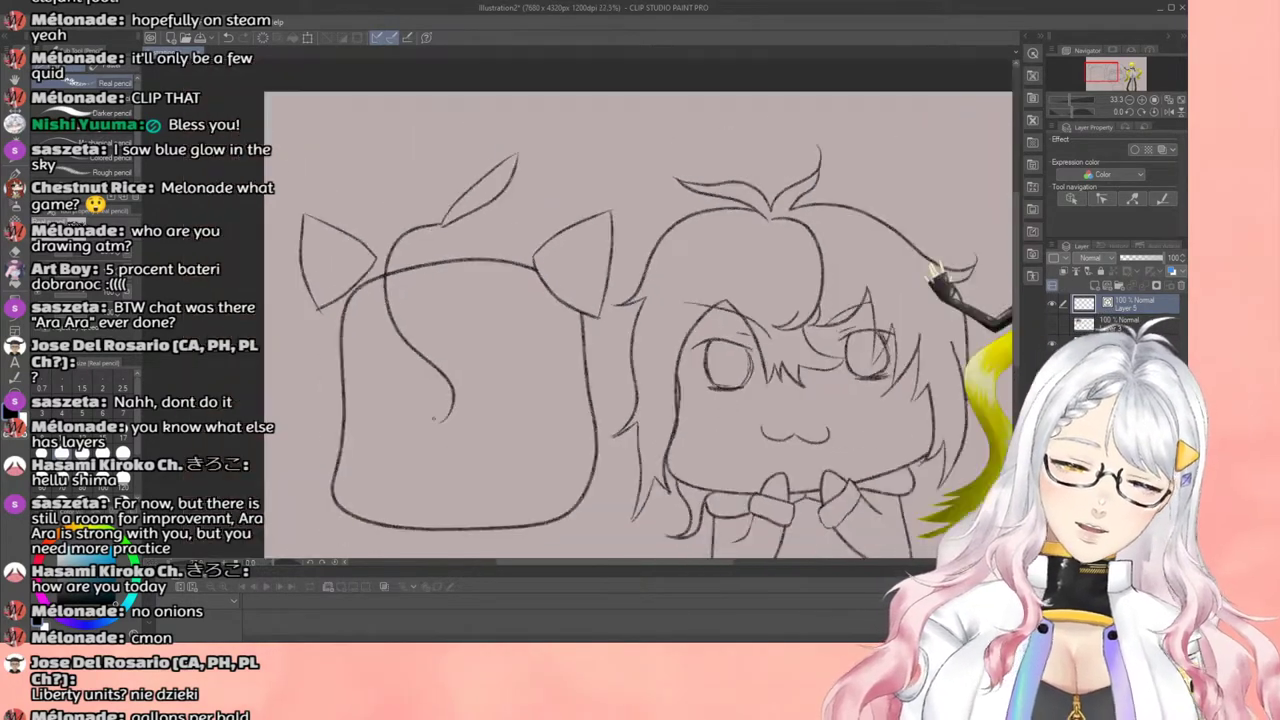
{"action": "scroll", "coordinate": [491, 434], "scroll_direction": "up", "scroll_amount": 2}
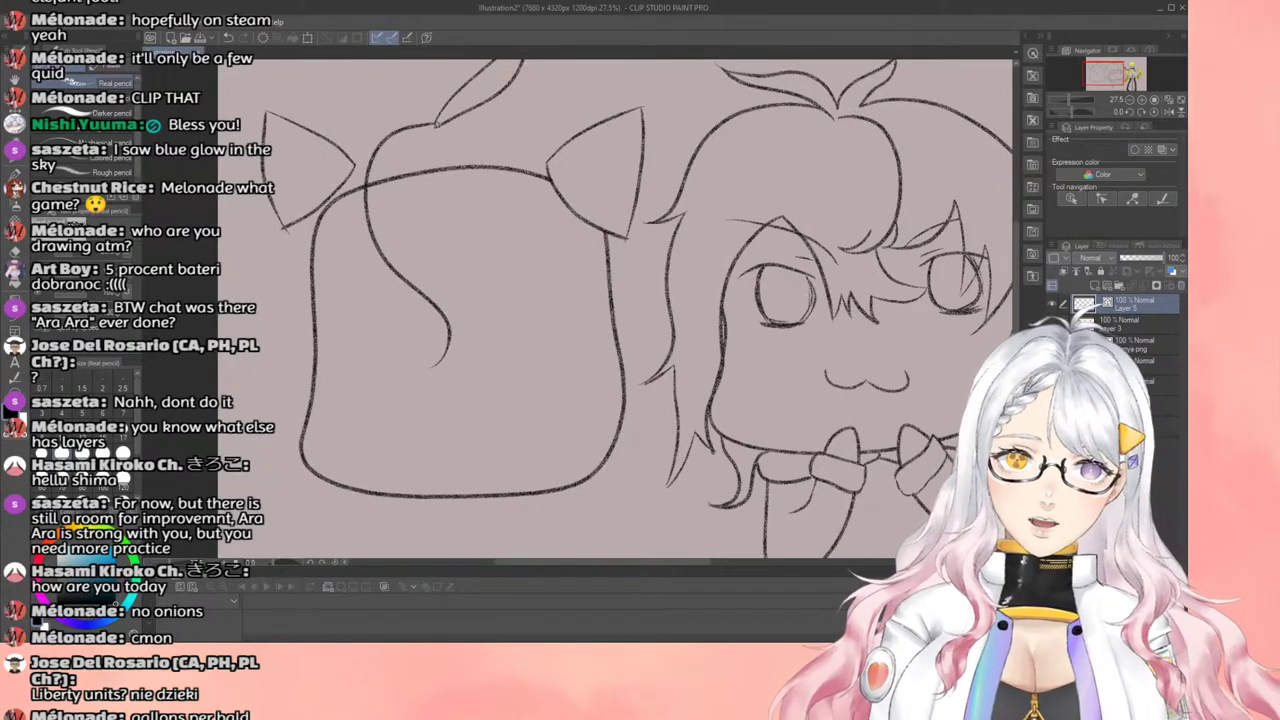
{"action": "mouse_move", "coordinate": [441, 122]}
{"action": "left_mouse_down"}
{"action": "mouse_move", "coordinate": [483, 140]}
{"action": "mouse_move", "coordinate": [501, 183]}
{"action": "left_mouse_up"}
{"action": "key", "text": "ctrl+z"}
{"action": "key", "text": "ctrl+z"}
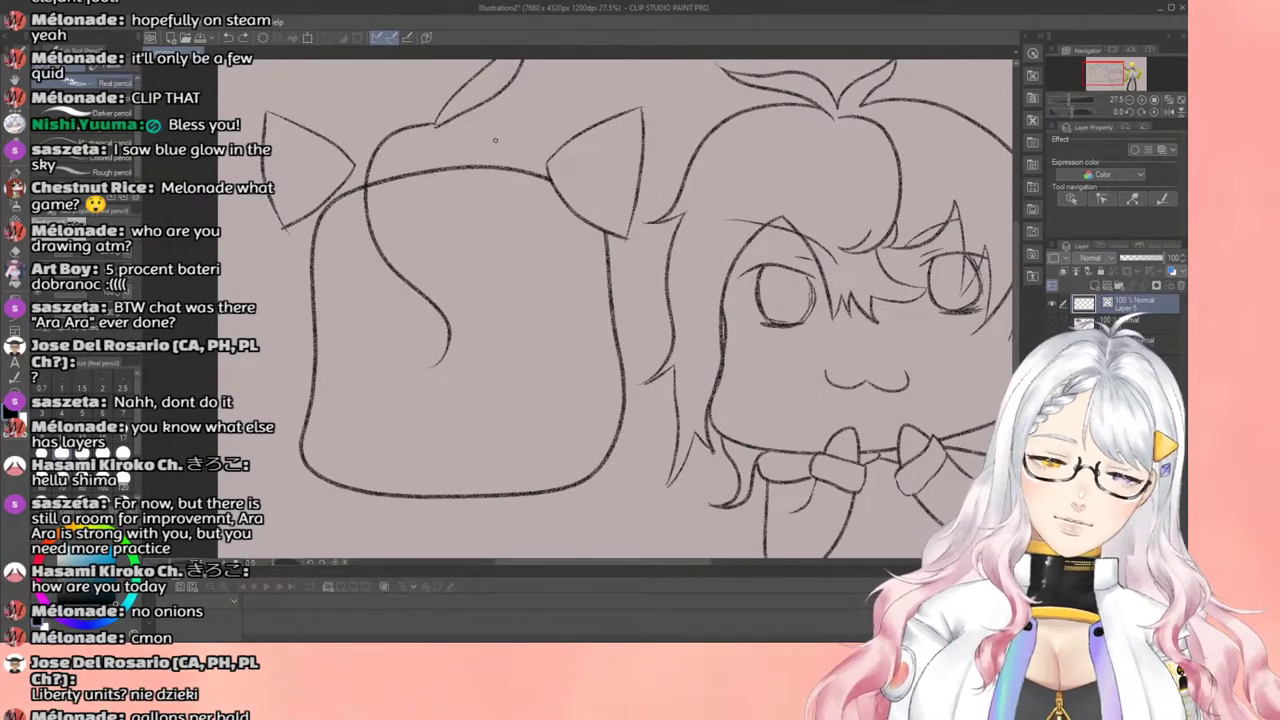
{"action": "left_click_drag", "start_coordinate": [432, 124], "coordinate": [480, 136]}
{"action": "key", "text": "ctrl+z"}
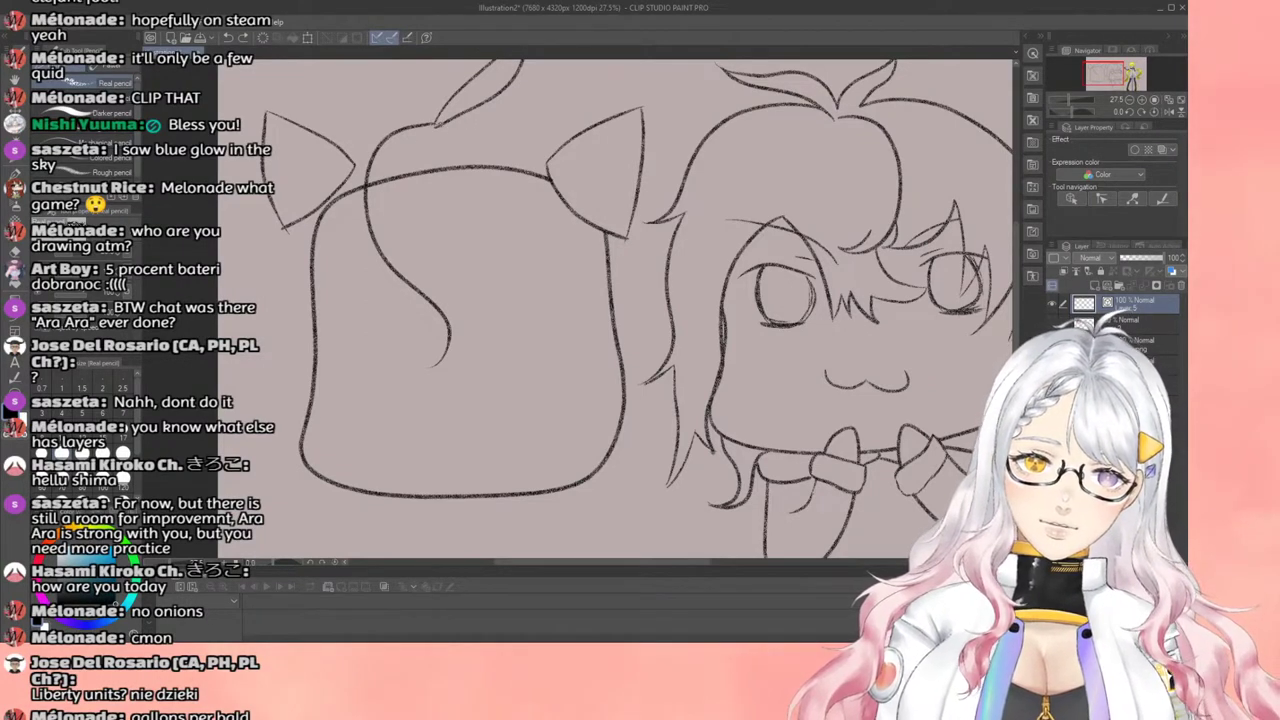
{"action": "key", "text": "ctrl+z"}
{"action": "scroll", "coordinate": [476, 265], "scroll_direction": "down", "scroll_amount": 4}
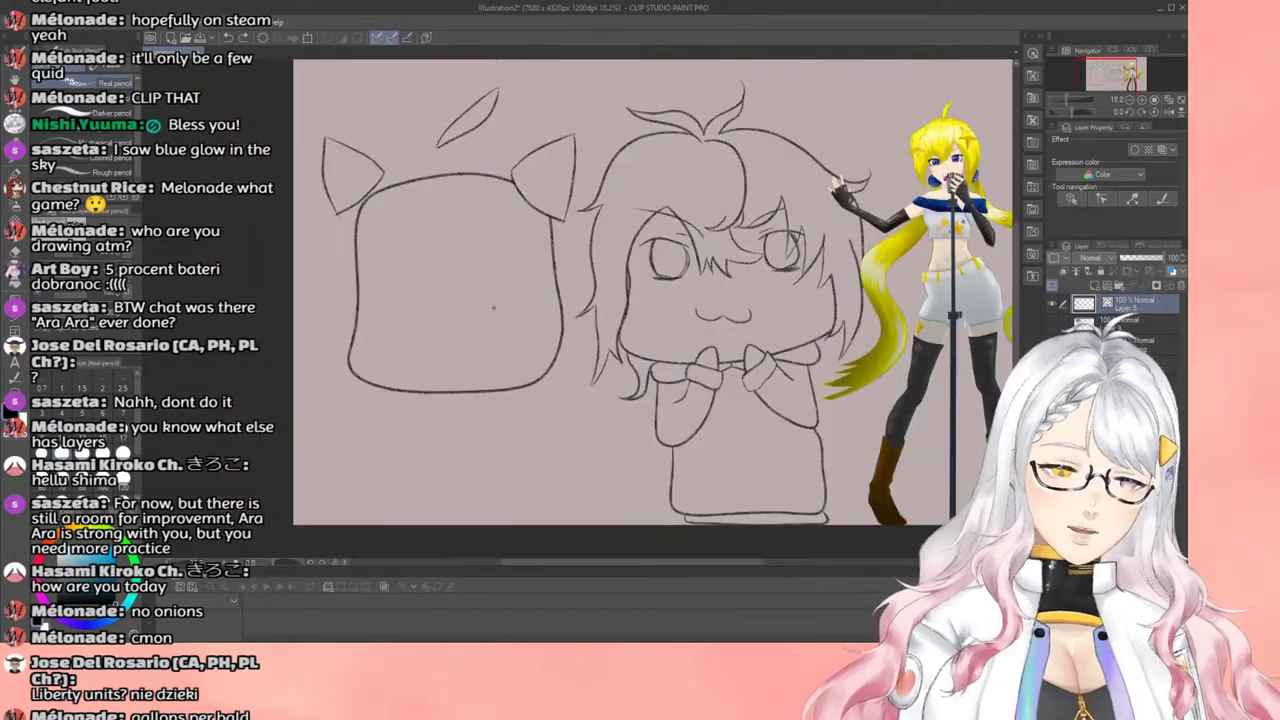
Step: Draw the arched upper lid and short outer edge of the eye on the right half of the cat-eared face, redoing the strokes
{"action": "scroll", "coordinate": [481, 314], "scroll_direction": "up", "scroll_amount": 5}
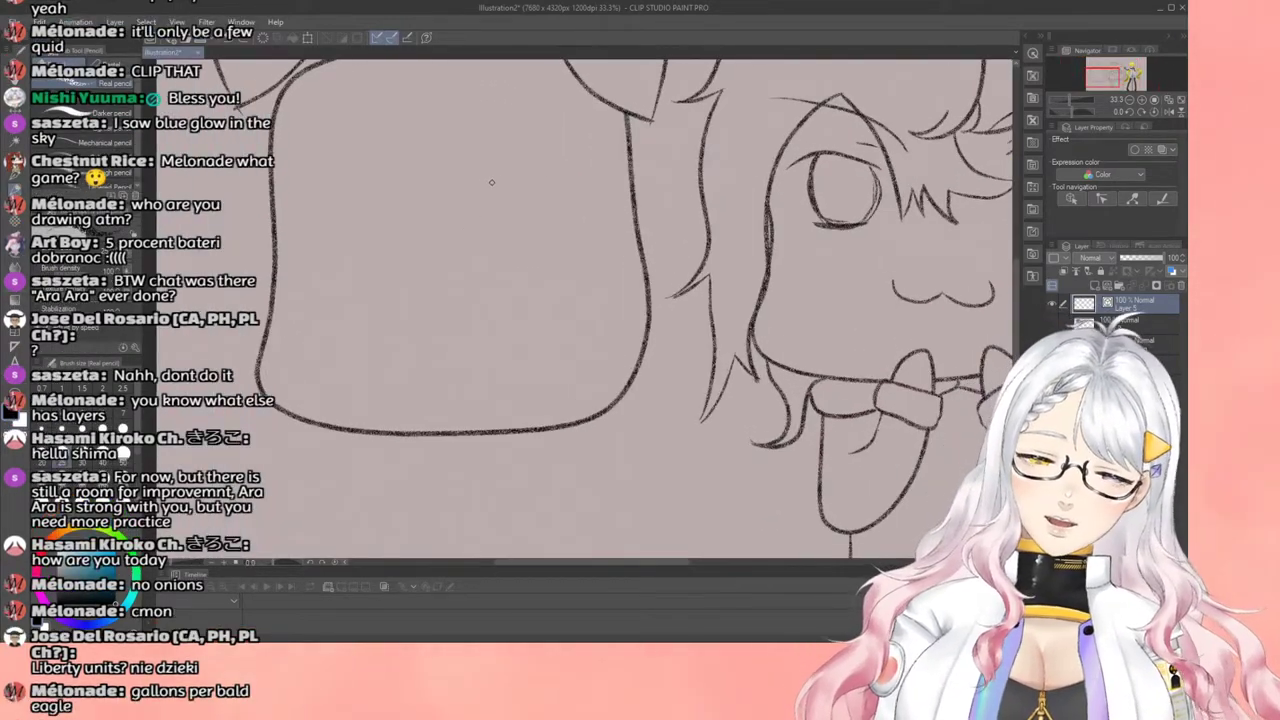
{"action": "mouse_move", "coordinate": [484, 184]}
{"action": "left_mouse_down"}
{"action": "mouse_move", "coordinate": [599, 192]}
{"action": "mouse_move", "coordinate": [556, 244]}
{"action": "left_mouse_up"}
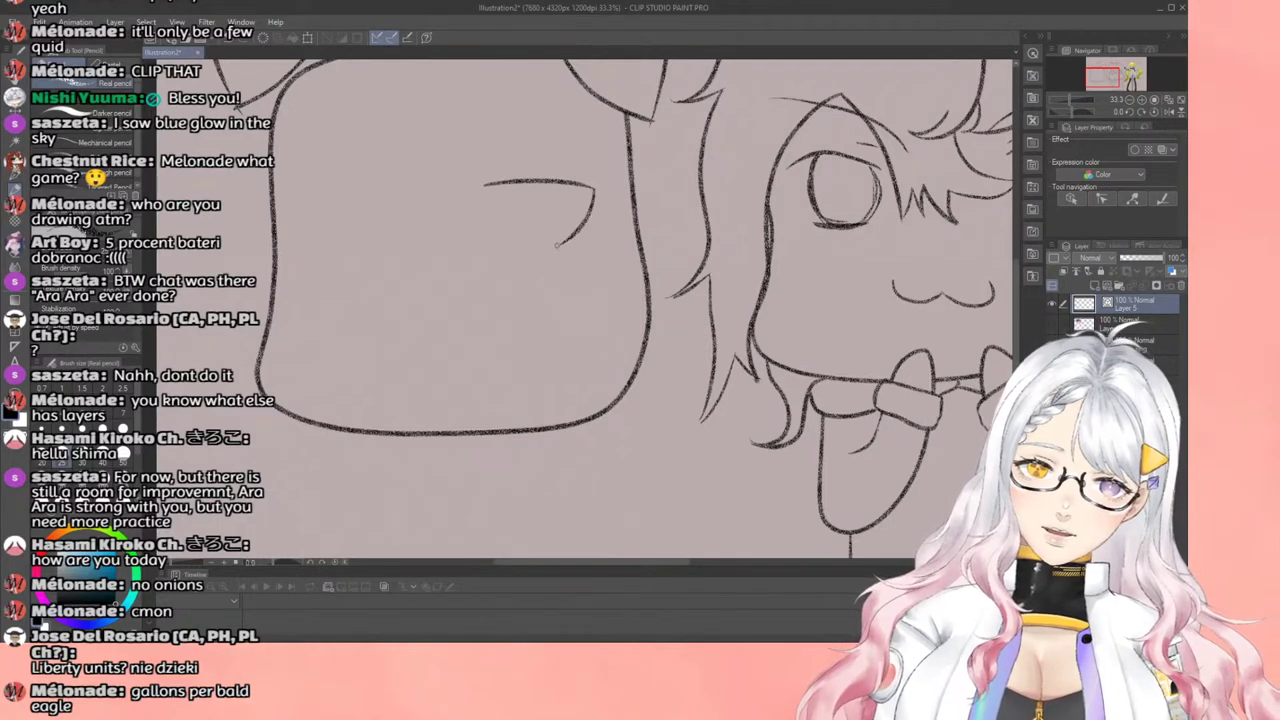
{"action": "key", "text": "ctrl+z"}
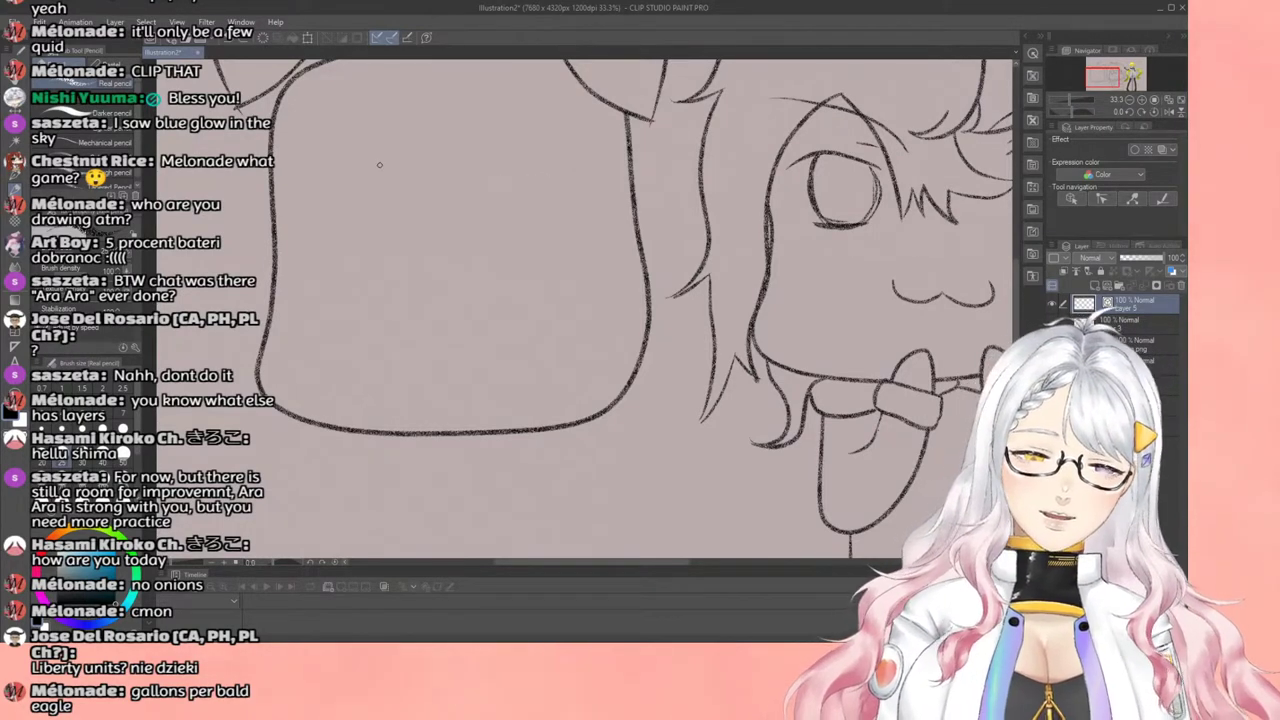
{"action": "mouse_move", "coordinate": [559, 237]}
{"action": "left_mouse_down"}
{"action": "mouse_move", "coordinate": [520, 164]}
{"action": "mouse_move", "coordinate": [451, 186]}
{"action": "left_mouse_up"}
{"action": "key", "text": "ctrl+z"}
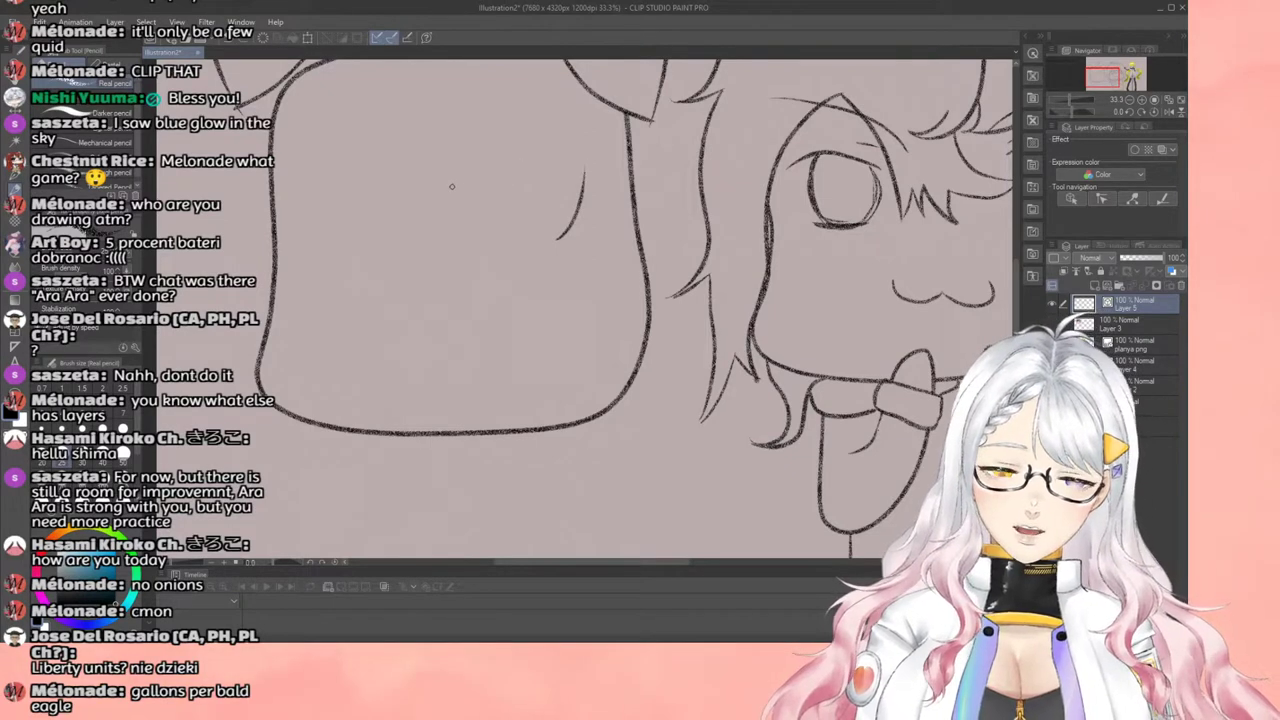
{"action": "key", "text": "ctrl+z"}
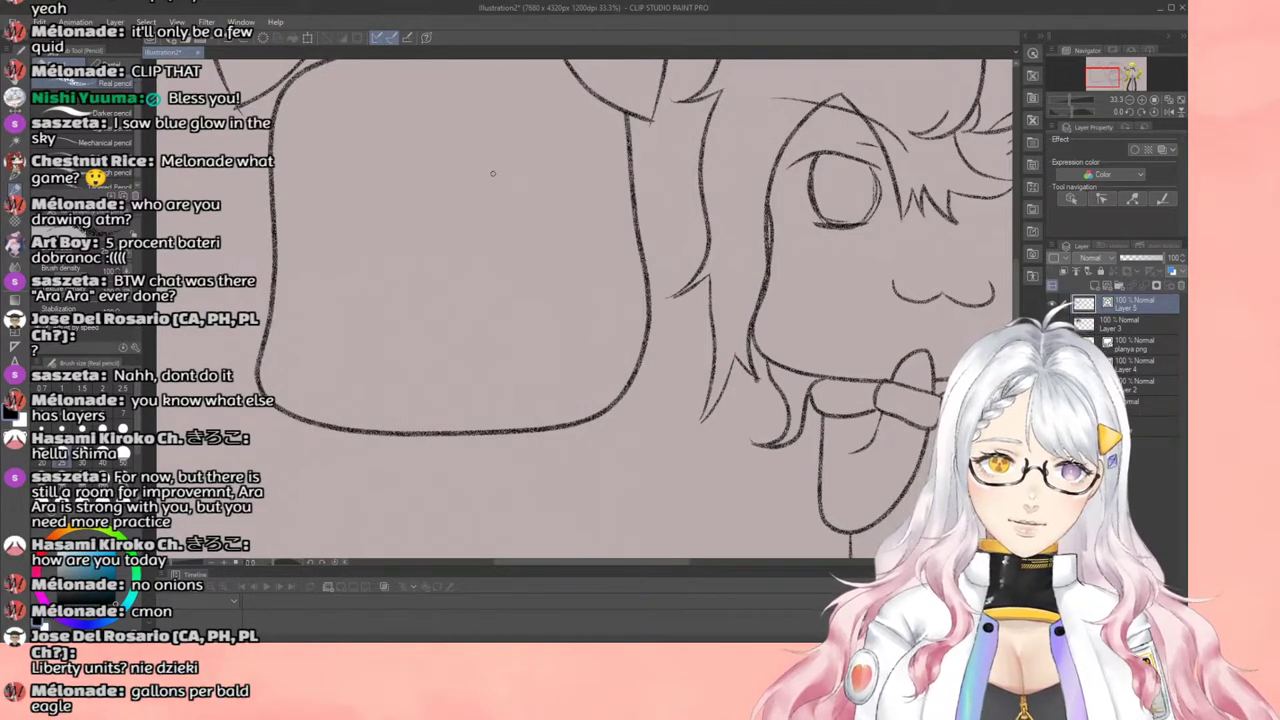
{"action": "mouse_move", "coordinate": [506, 192]}
{"action": "left_mouse_down"}
{"action": "mouse_move", "coordinate": [596, 181]}
{"action": "mouse_move", "coordinate": [575, 231]}
{"action": "left_mouse_up"}
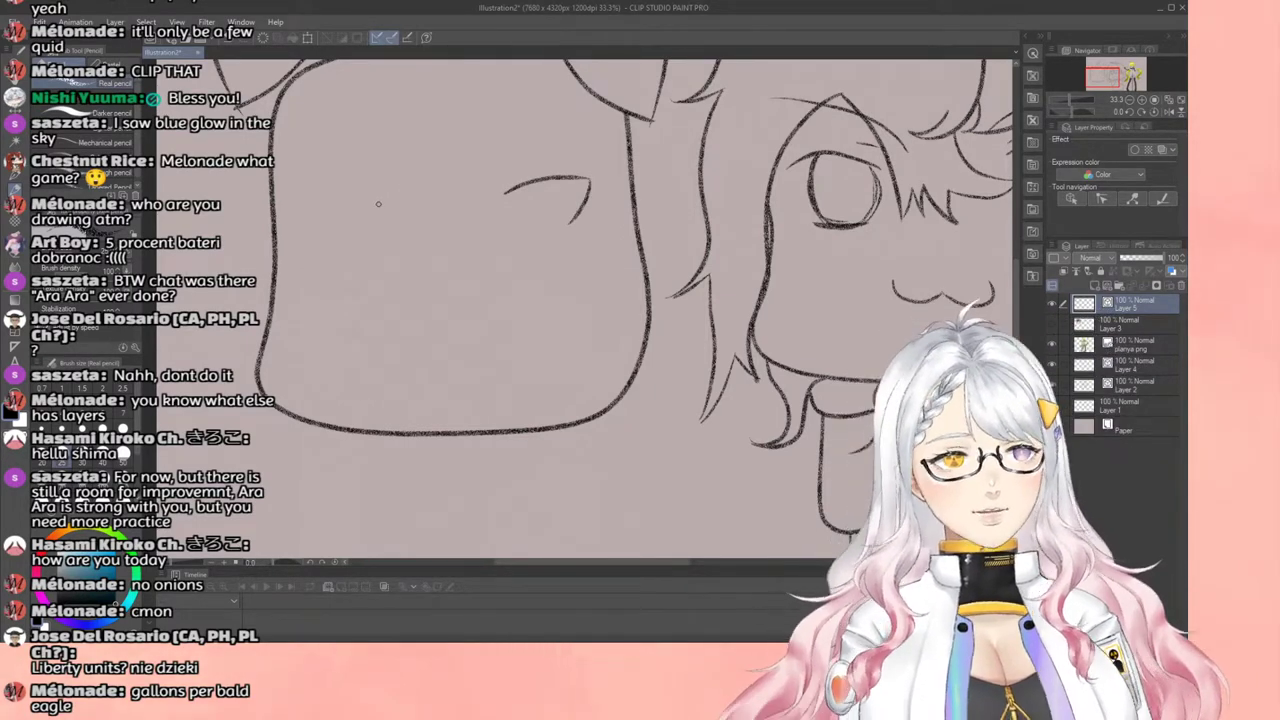
Step: Draw the matching upper lid and outer edge of the eye on the left half of the face, redoing the outer edge
{"action": "mouse_move", "coordinate": [368, 187]}
{"action": "left_mouse_down"}
{"action": "mouse_move", "coordinate": [309, 181]}
{"action": "mouse_move", "coordinate": [312, 226]}
{"action": "left_mouse_up"}
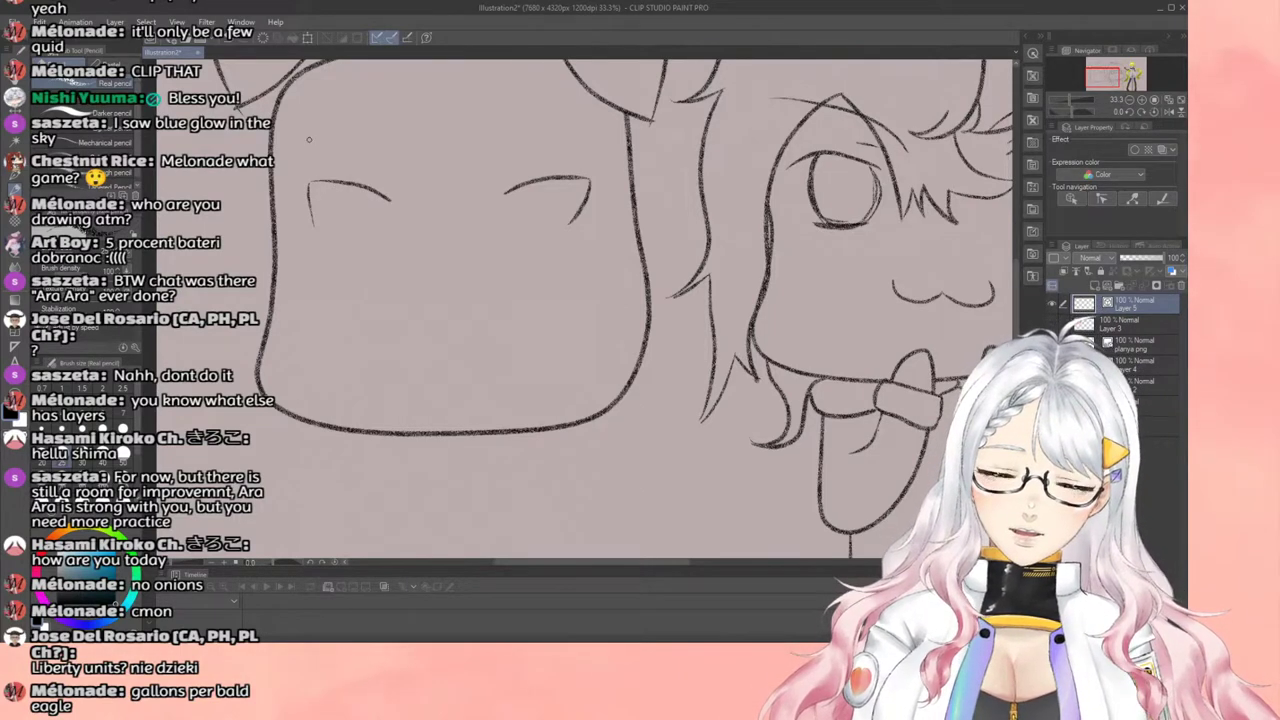
{"action": "key", "text": "ctrl+z"}
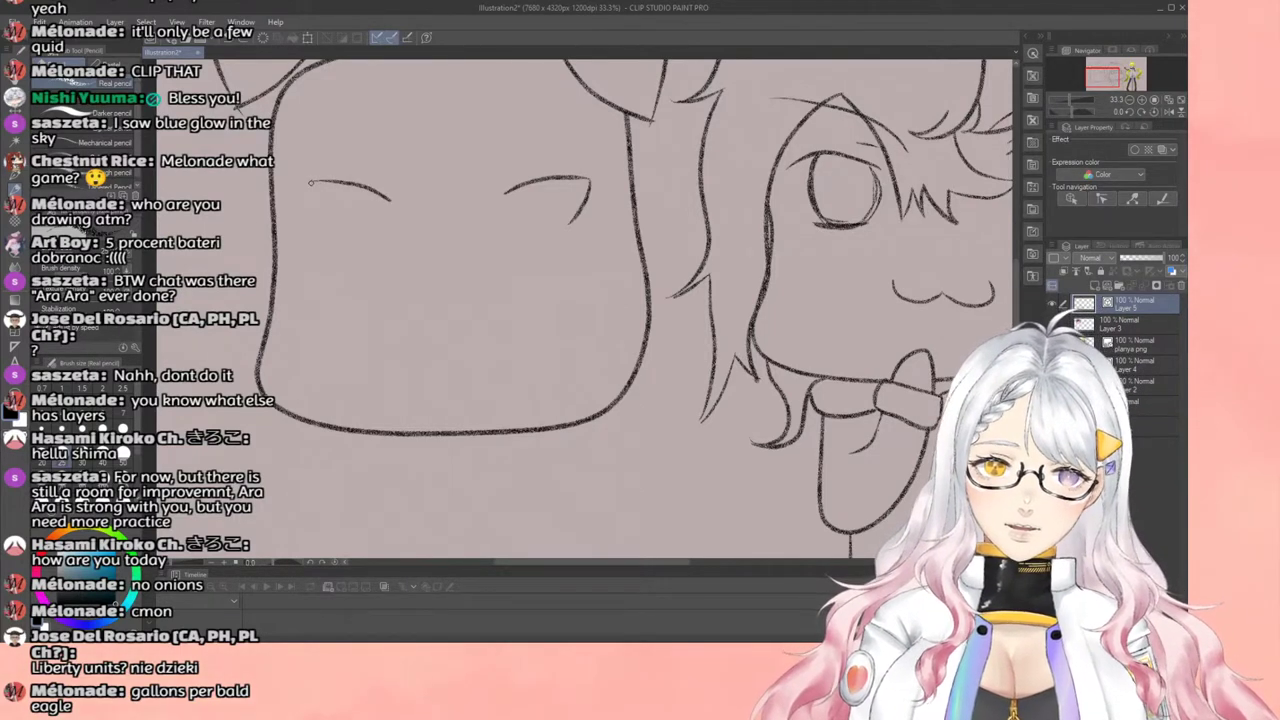
{"action": "left_click_drag", "start_coordinate": [311, 186], "coordinate": [326, 220]}
{"action": "key", "text": "ctrl+z"}
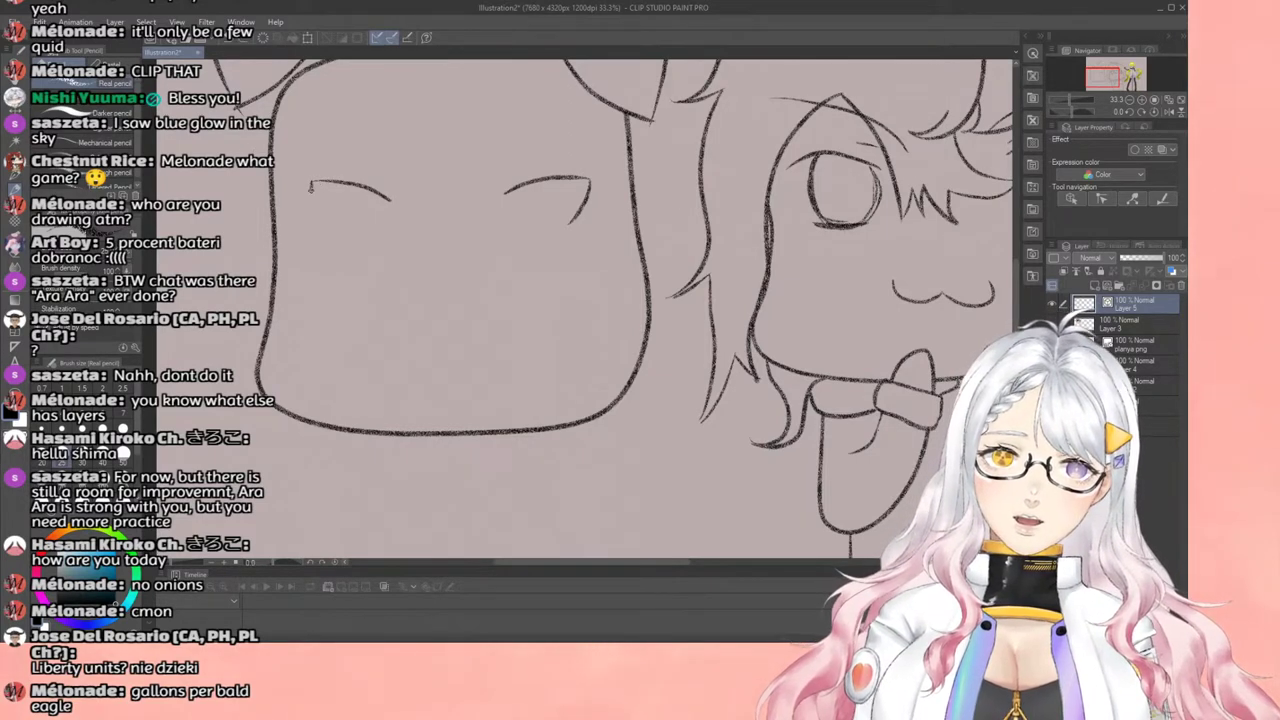
{"action": "left_click_drag", "start_coordinate": [310, 187], "coordinate": [314, 219]}
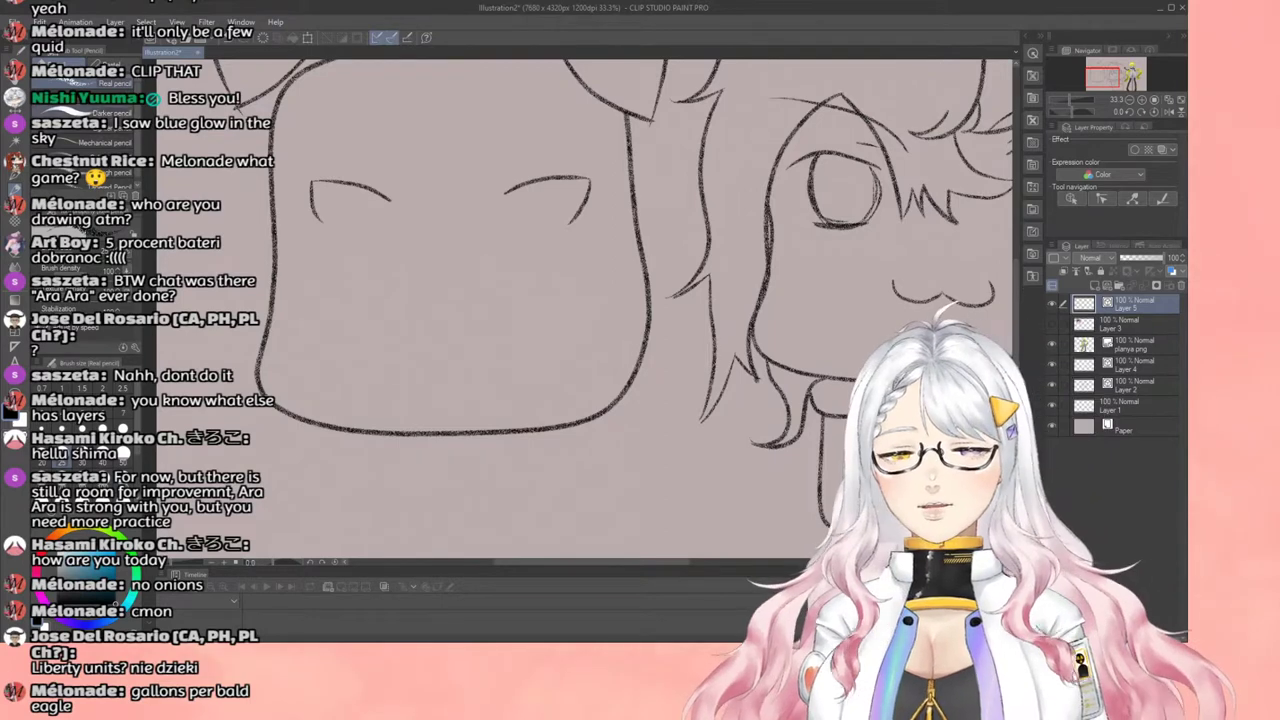
Step: Lasso both eye outlines, scale them wider and taller to fill the face's width, and clear the selection
{"action": "left_click", "coordinate": [14, 125]}
{"action": "left_click_drag", "start_coordinate": [311, 226], "coordinate": [519, 261]}
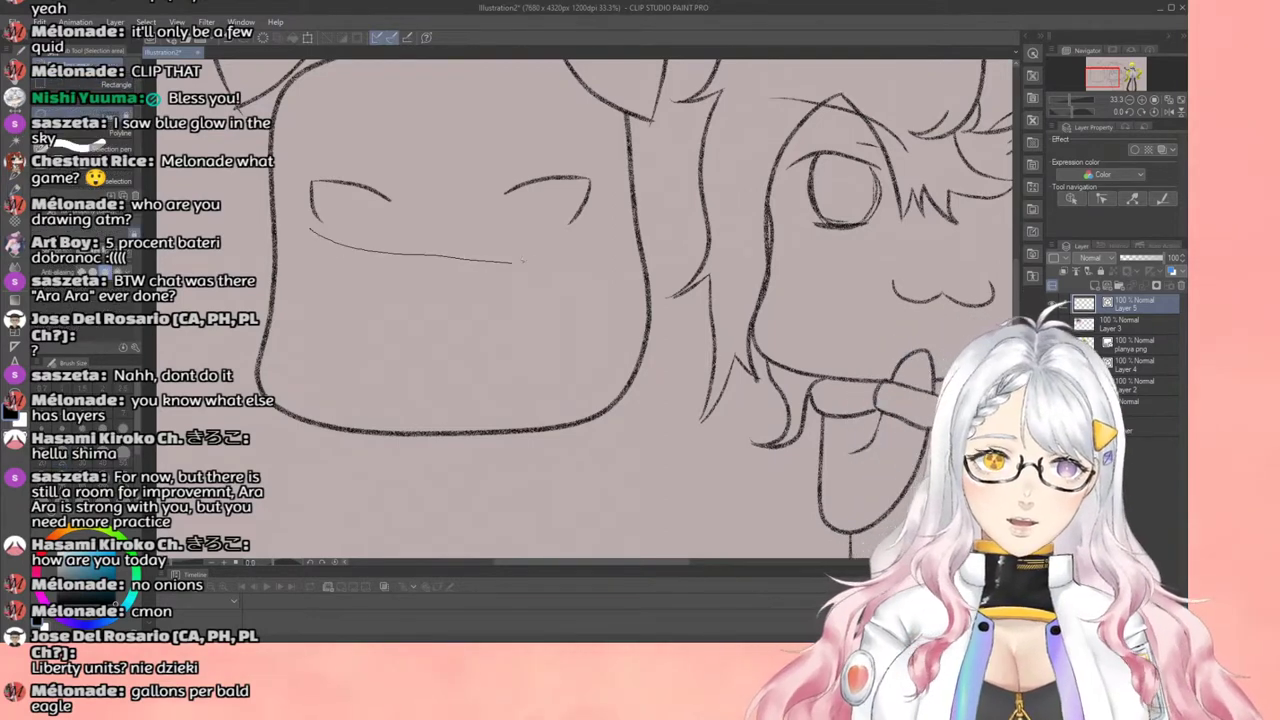
{"action": "mouse_move", "coordinate": [548, 140]}
{"action": "left_mouse_down"}
{"action": "mouse_move", "coordinate": [431, 130]}
{"action": "mouse_move", "coordinate": [344, 148]}
{"action": "left_mouse_up"}
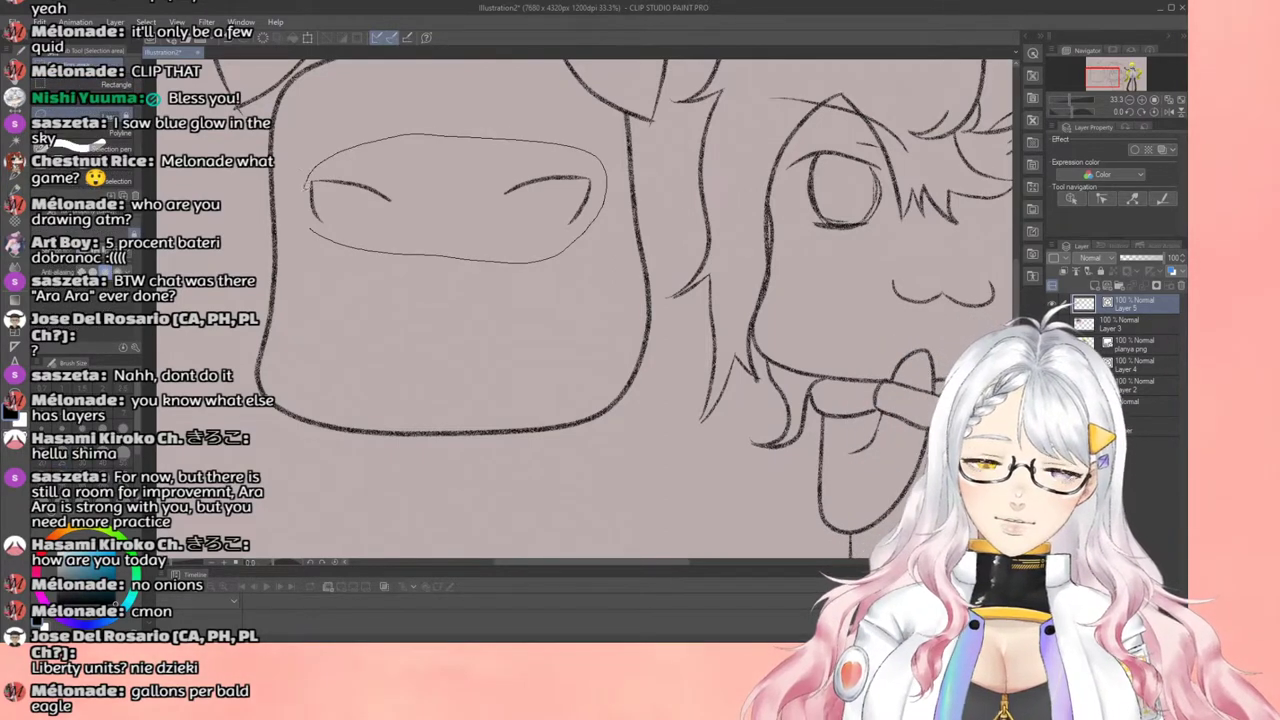
{"action": "left_click_drag", "start_coordinate": [318, 243], "coordinate": [312, 232]}
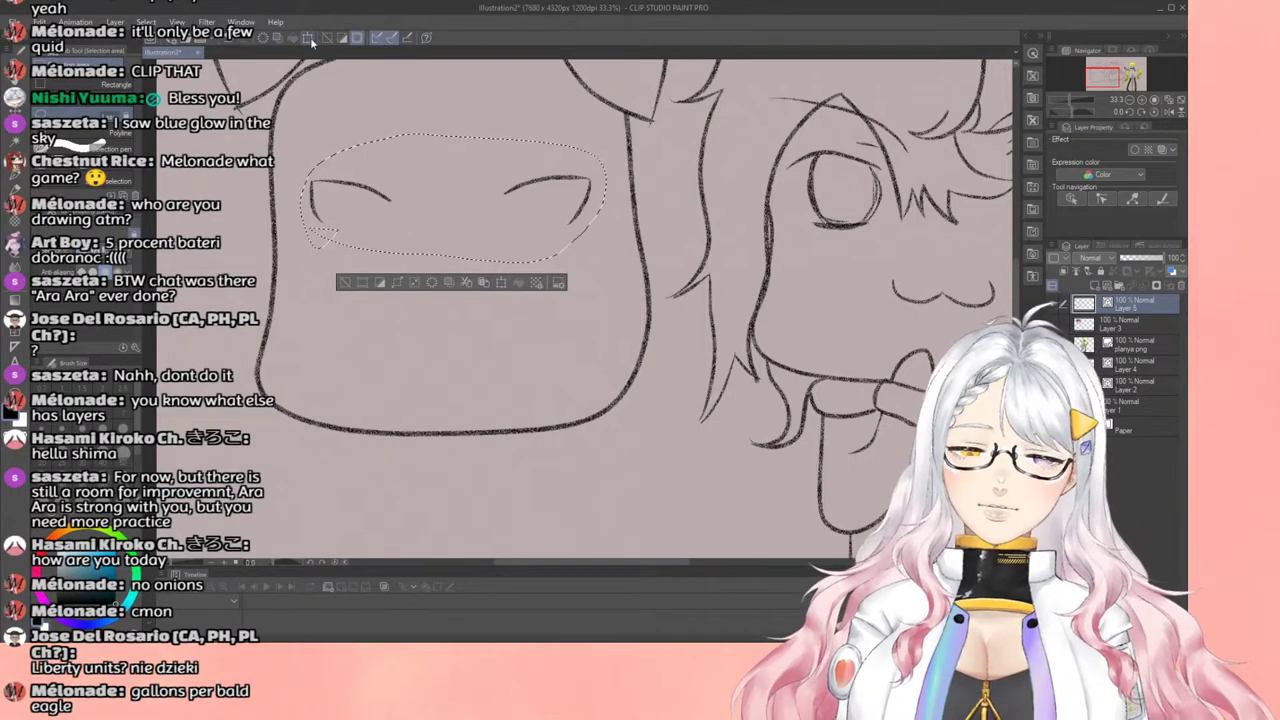
{"action": "key", "text": "ctrl+t"}
{"action": "mouse_move", "coordinate": [606, 263]}
{"action": "left_mouse_down"}
{"action": "mouse_move", "coordinate": [656, 285]}
{"action": "mouse_move", "coordinate": [595, 272]}
{"action": "left_mouse_up"}
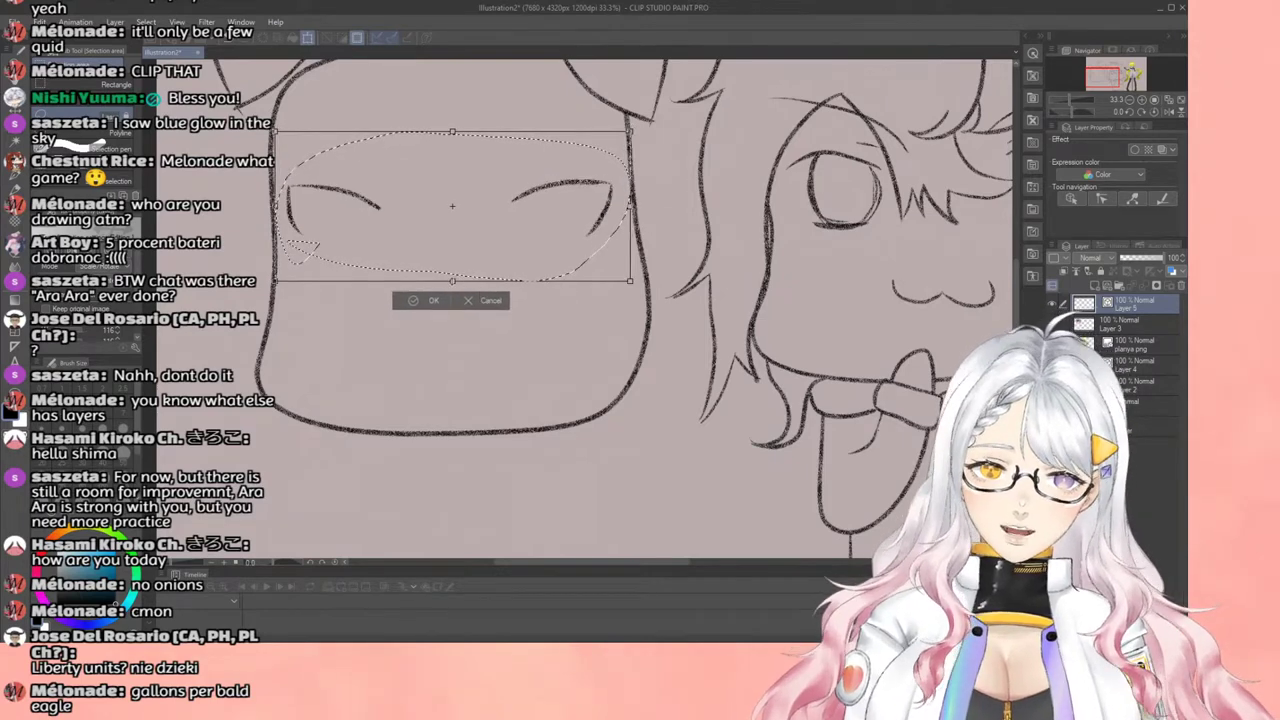
{"action": "left_click_drag", "start_coordinate": [452, 281], "coordinate": [455, 308]}
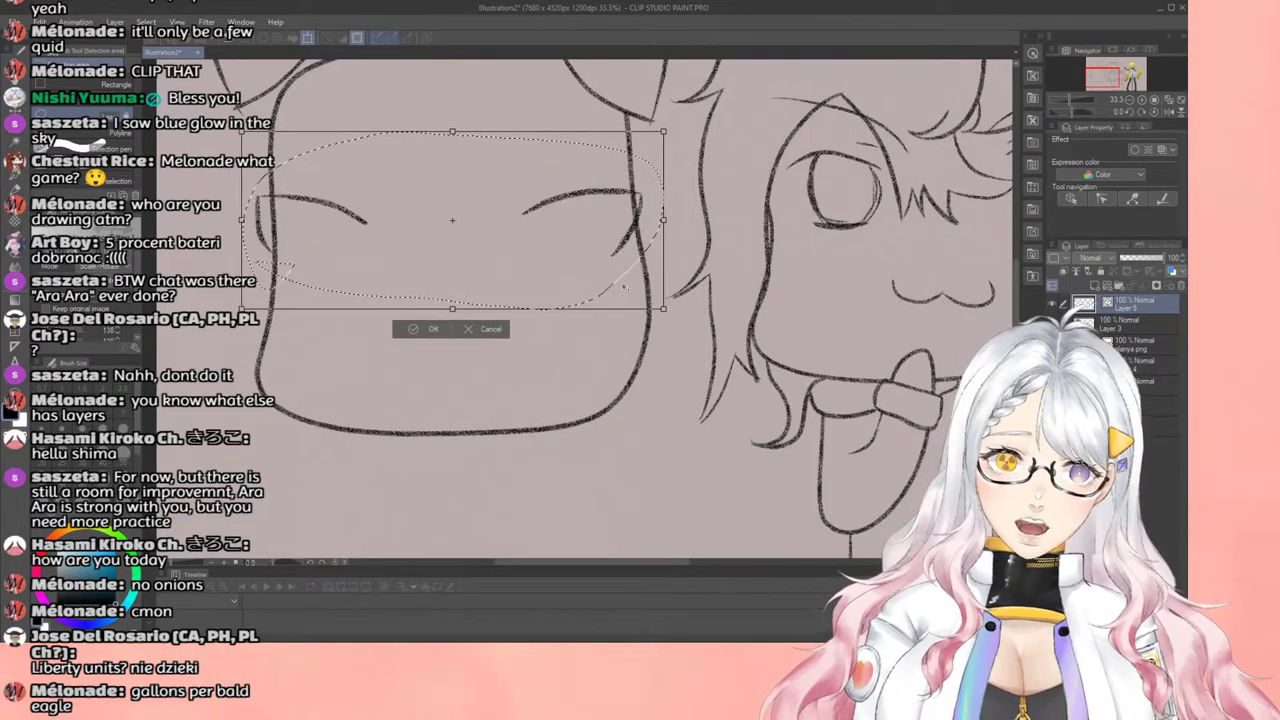
{"action": "left_click_drag", "start_coordinate": [663, 219], "coordinate": [605, 219]}
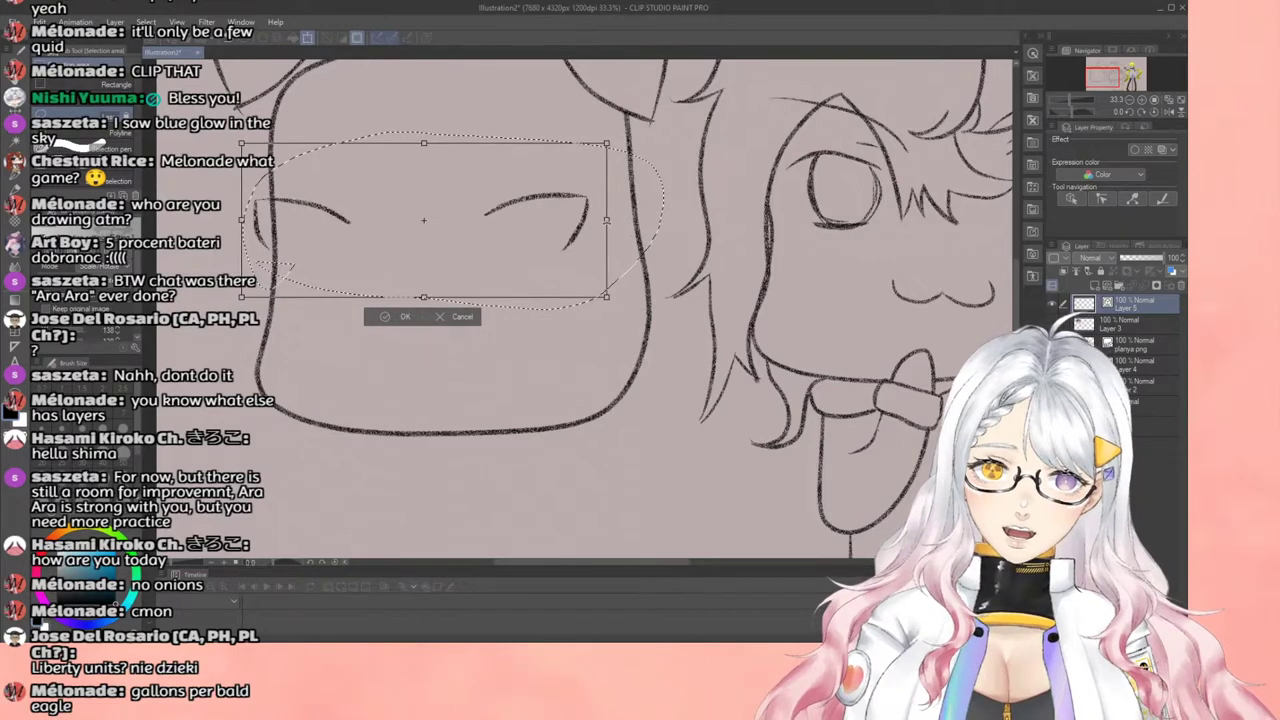
{"action": "left_click_drag", "start_coordinate": [518, 250], "coordinate": [550, 237]}
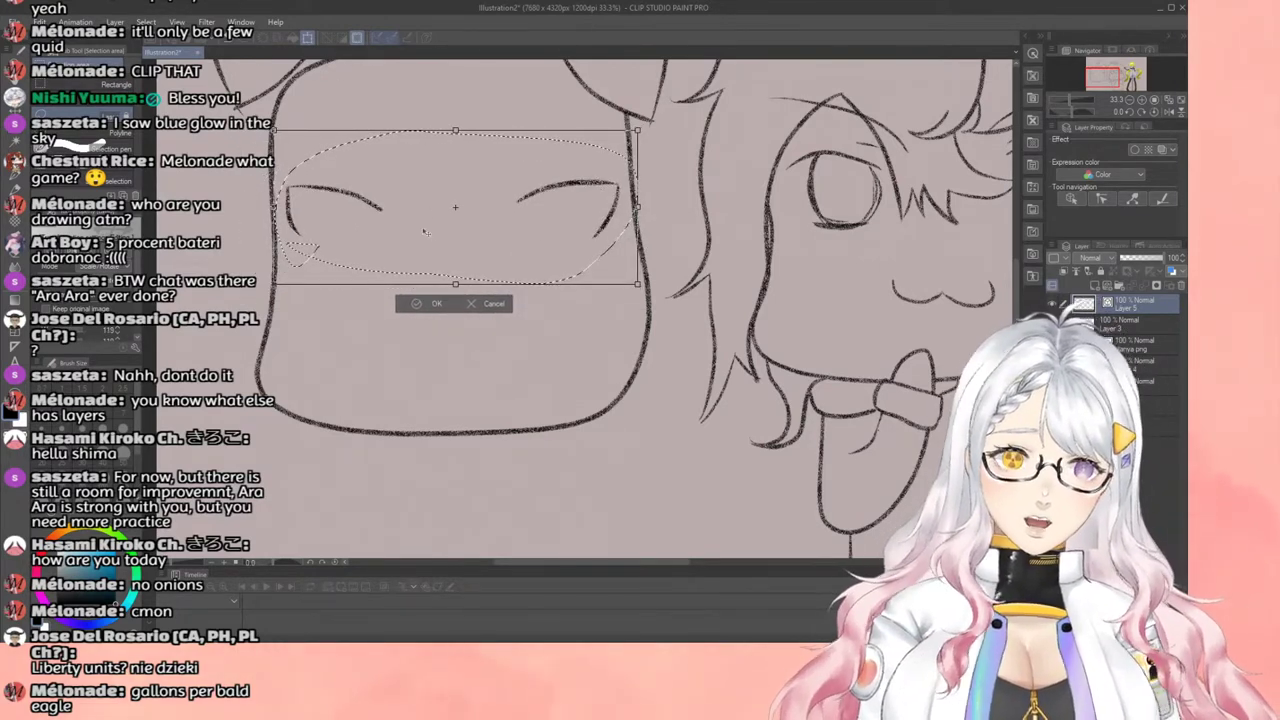
{"action": "left_click_drag", "start_coordinate": [443, 238], "coordinate": [446, 234]}
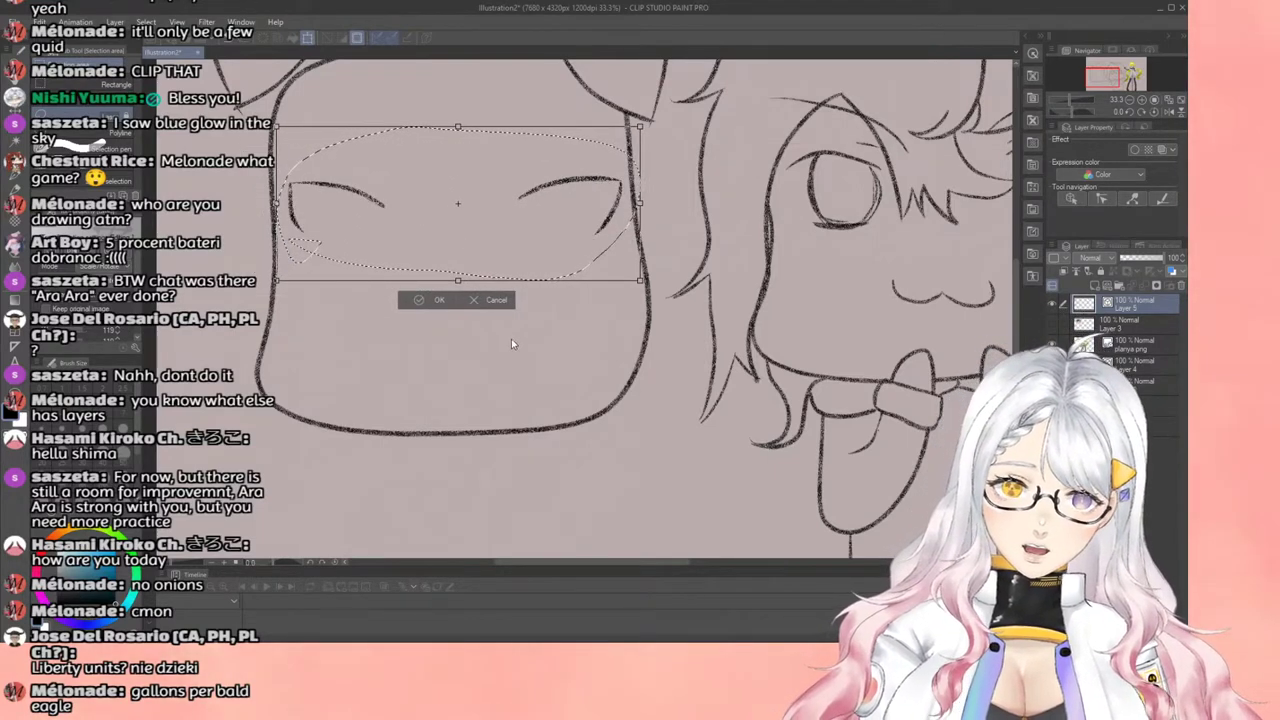
{"action": "left_click_drag", "start_coordinate": [457, 280], "coordinate": [483, 298]}
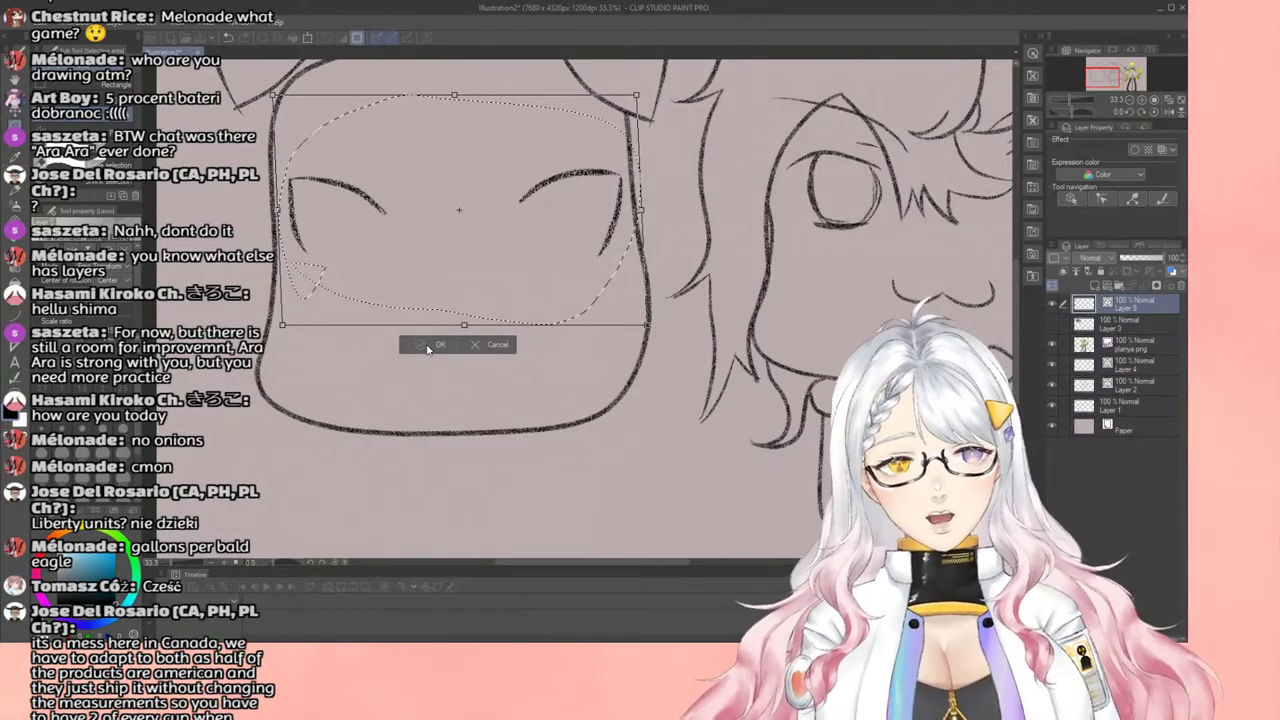
{"action": "left_click", "coordinate": [430, 344]}
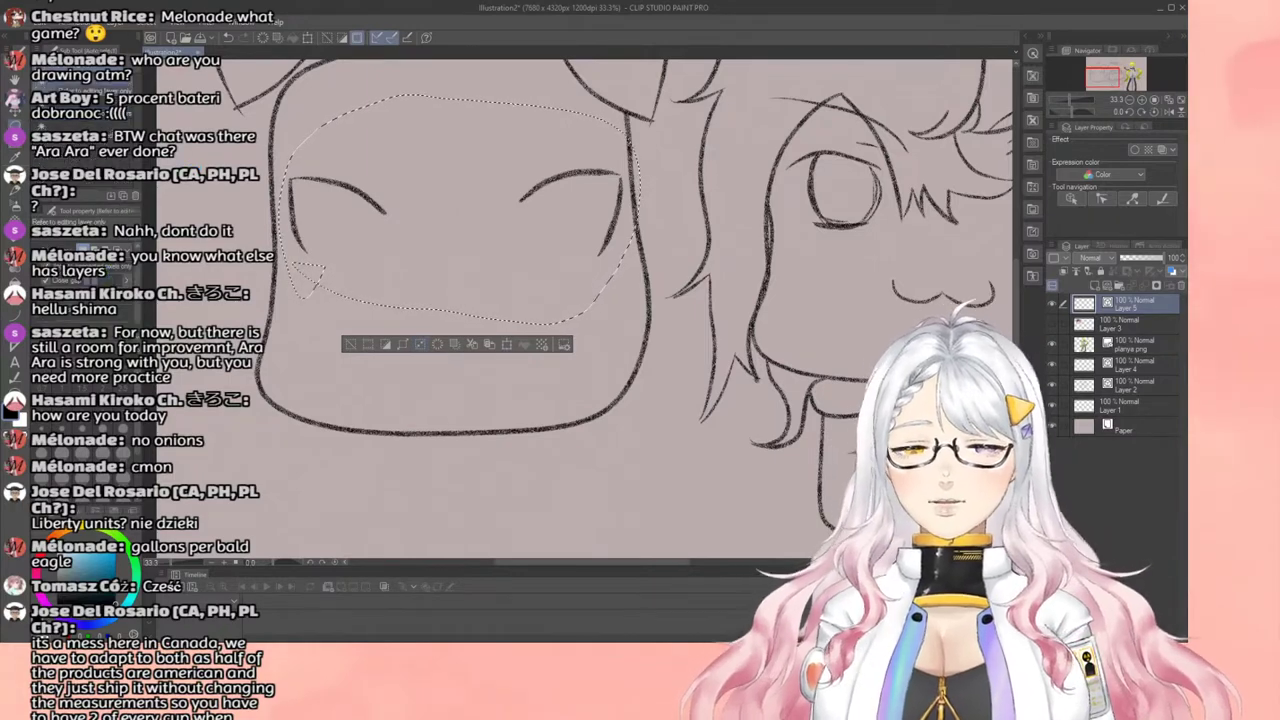
{"action": "key", "text": "ctrl+d"}
Step: Examine the enlarged eyes' size and placement against the whole canvas and the neighbouring chibi
{"action": "scroll", "coordinate": [231, 95], "scroll_direction": "down", "scroll_amount": 3}
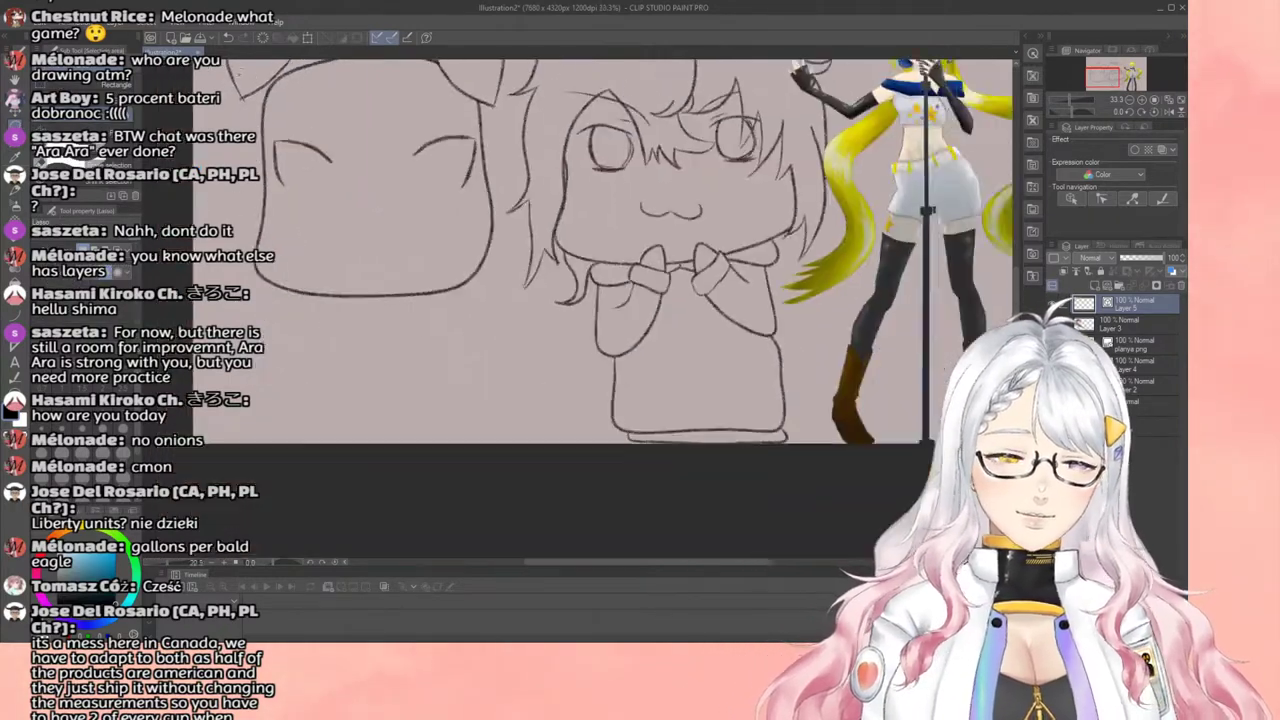
{"action": "scroll", "coordinate": [229, 100], "scroll_direction": "down", "scroll_amount": 2}
{"action": "scroll", "coordinate": [230, 130], "scroll_direction": "up", "scroll_amount": 2}
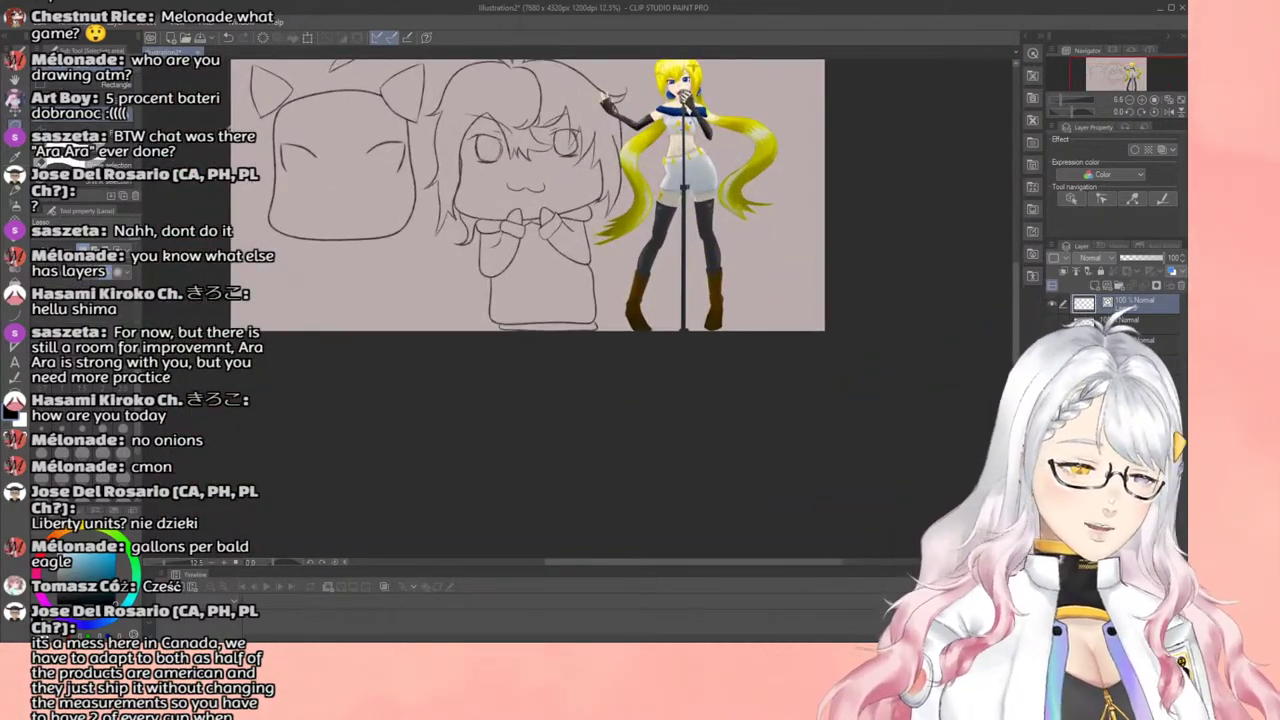
{"action": "scroll", "coordinate": [229, 132], "scroll_direction": "up", "scroll_amount": 2}
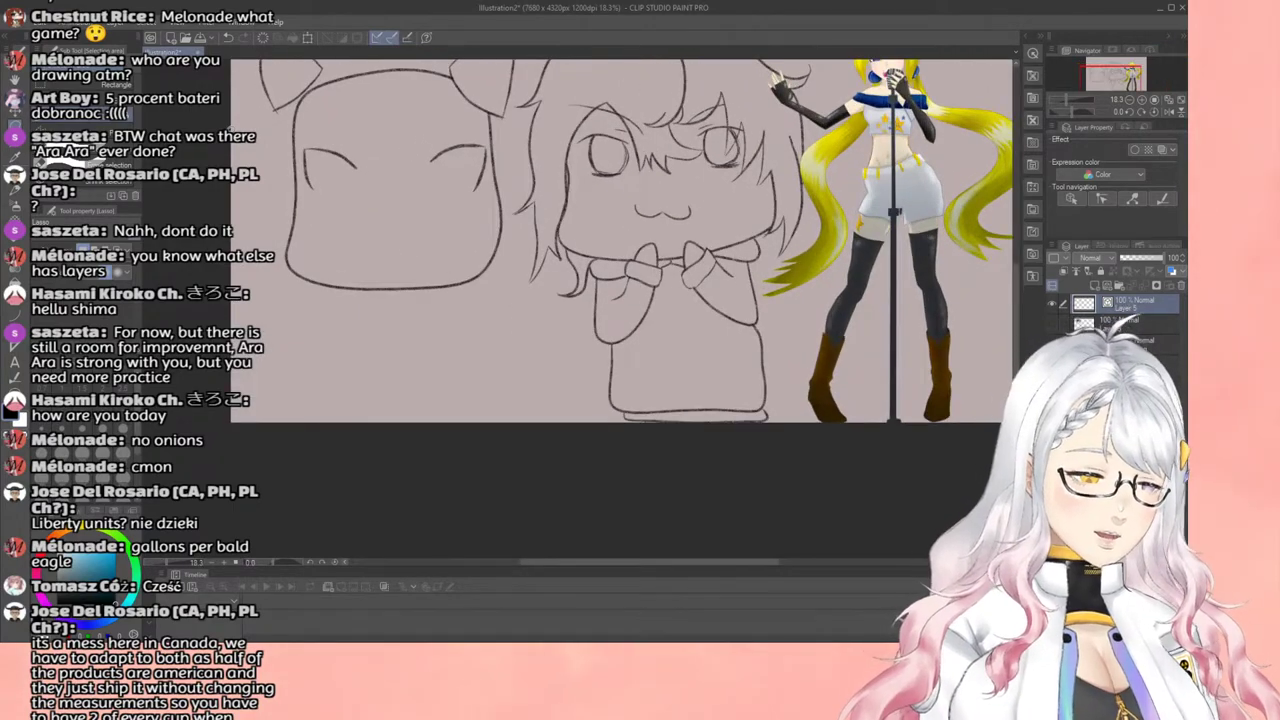
{"action": "scroll", "coordinate": [229, 132], "scroll_direction": "up", "scroll_amount": 1}
{"action": "scroll", "coordinate": [390, 100], "scroll_direction": "down", "scroll_amount": 4}
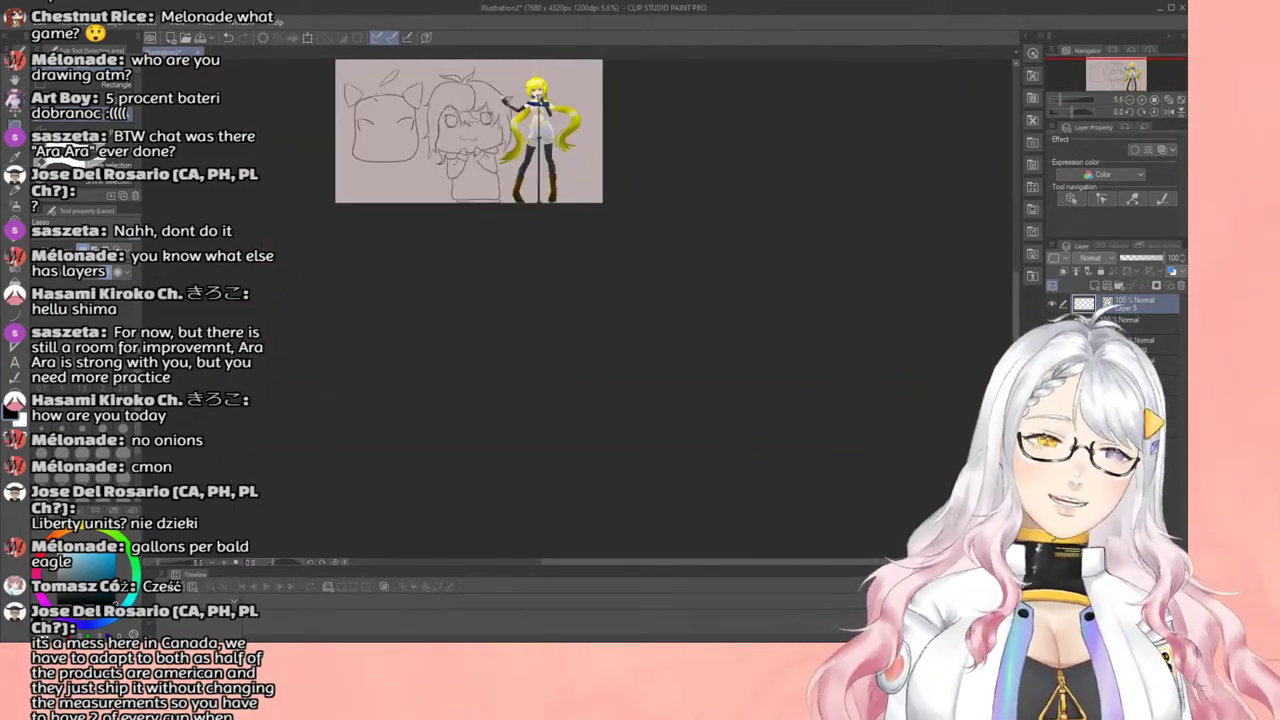
{"action": "scroll", "coordinate": [369, 87], "scroll_direction": "up", "scroll_amount": 2}
{"action": "scroll", "coordinate": [375, 120], "scroll_direction": "up", "scroll_amount": 5}
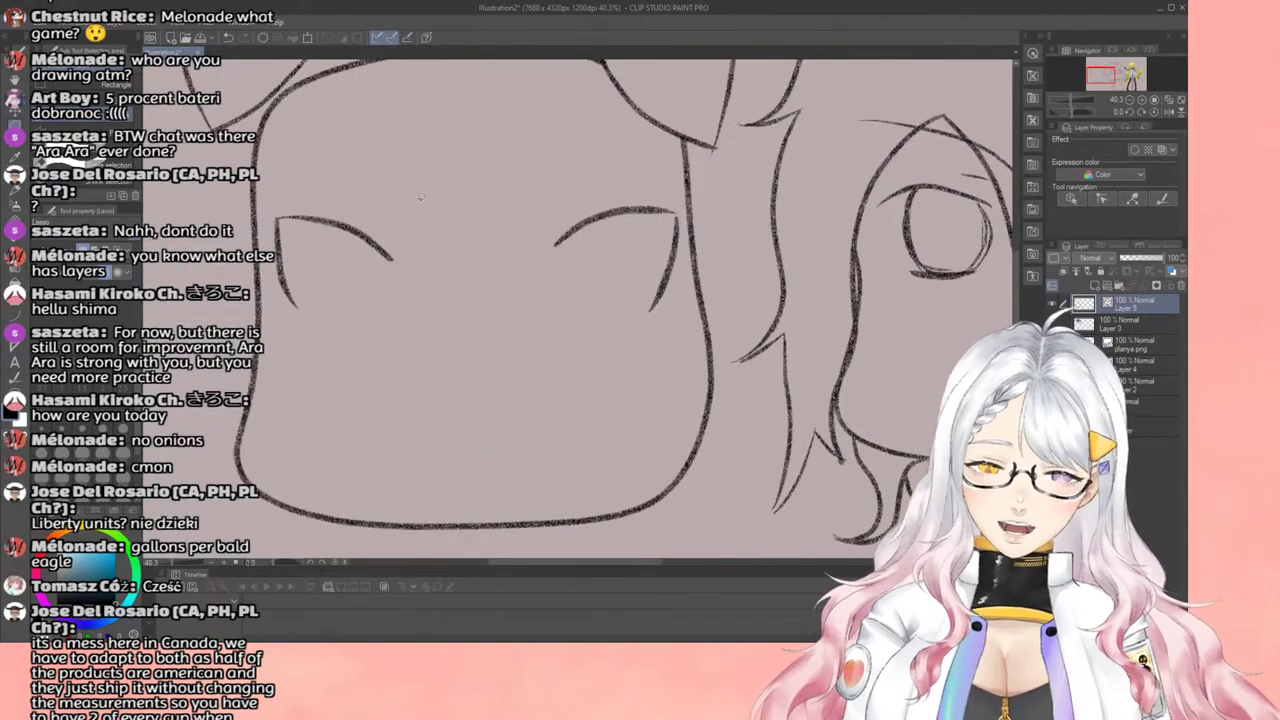
Step: Draw short slanted crease lines with the pencil just above the inner corners of both eyes on the cat-eared face
{"action": "left_click", "coordinate": [17, 192]}
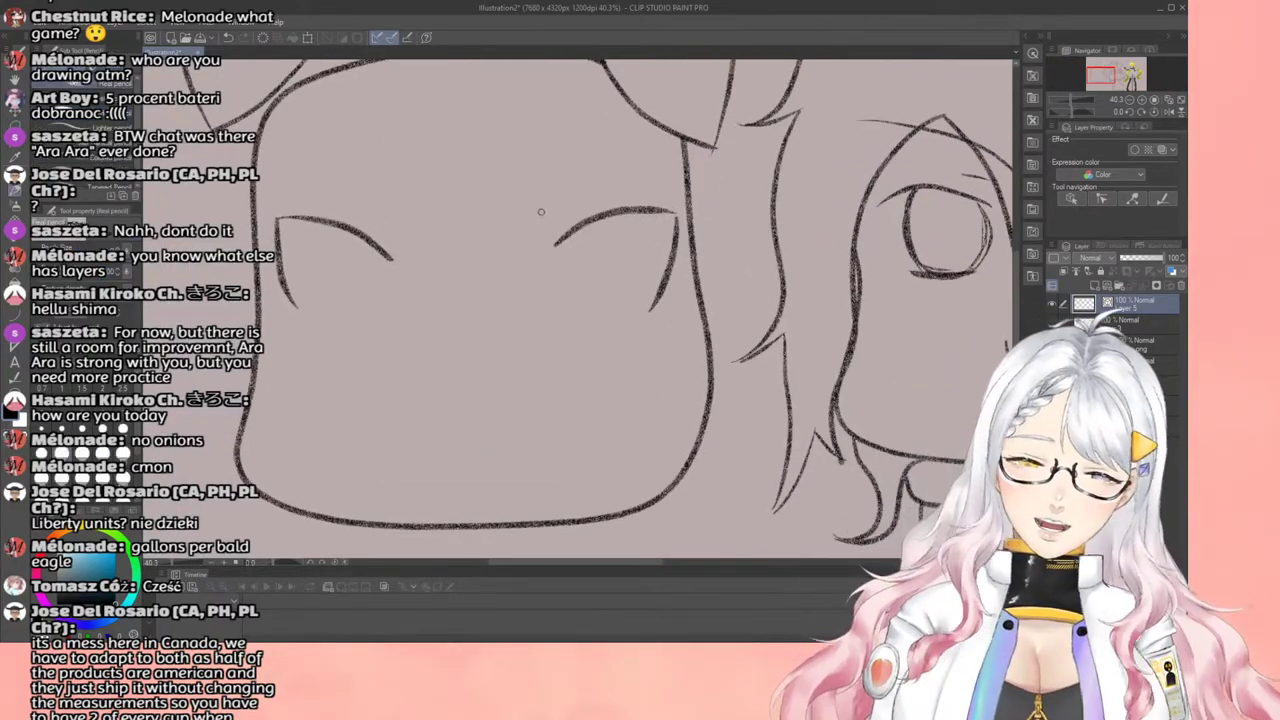
{"action": "left_click_drag", "start_coordinate": [548, 224], "coordinate": [578, 201]}
{"action": "left_click_drag", "start_coordinate": [397, 239], "coordinate": [369, 211]}
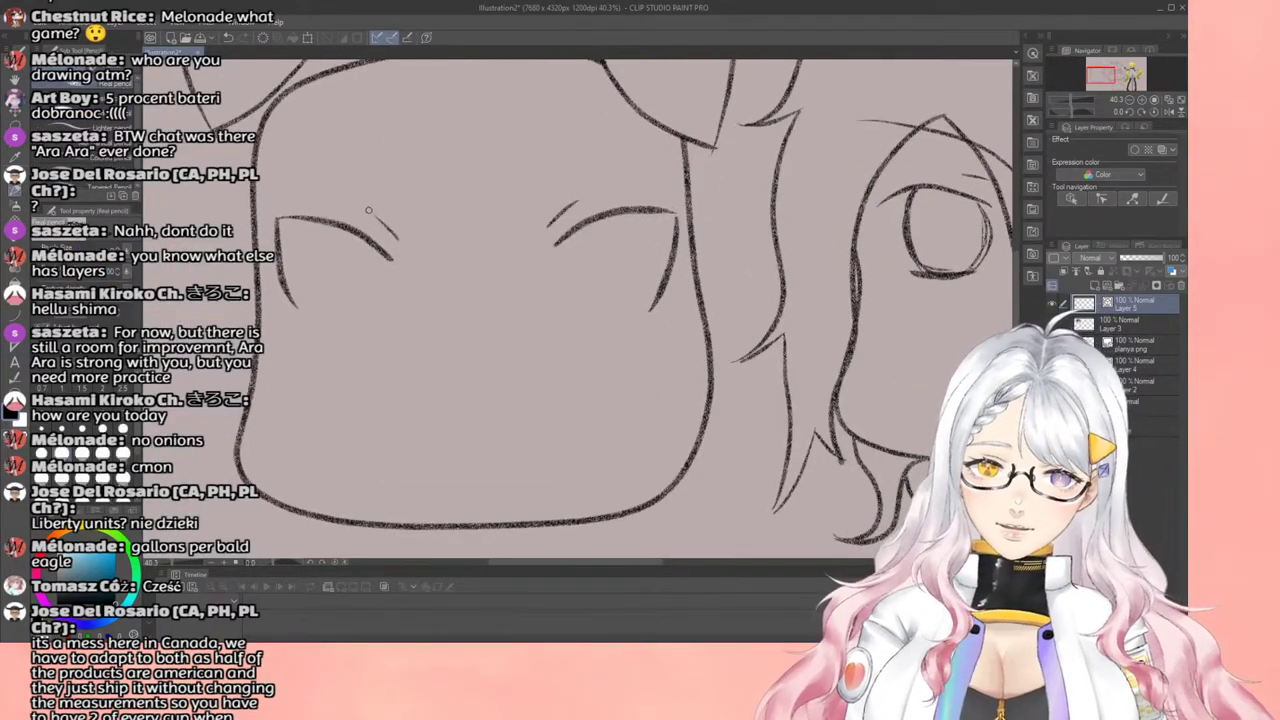
Step: Draw an arched eyebrow sloping down toward the face's centre above the eye on the right half, redoing the stroke
{"action": "left_click_drag", "start_coordinate": [523, 194], "coordinate": [675, 186]}
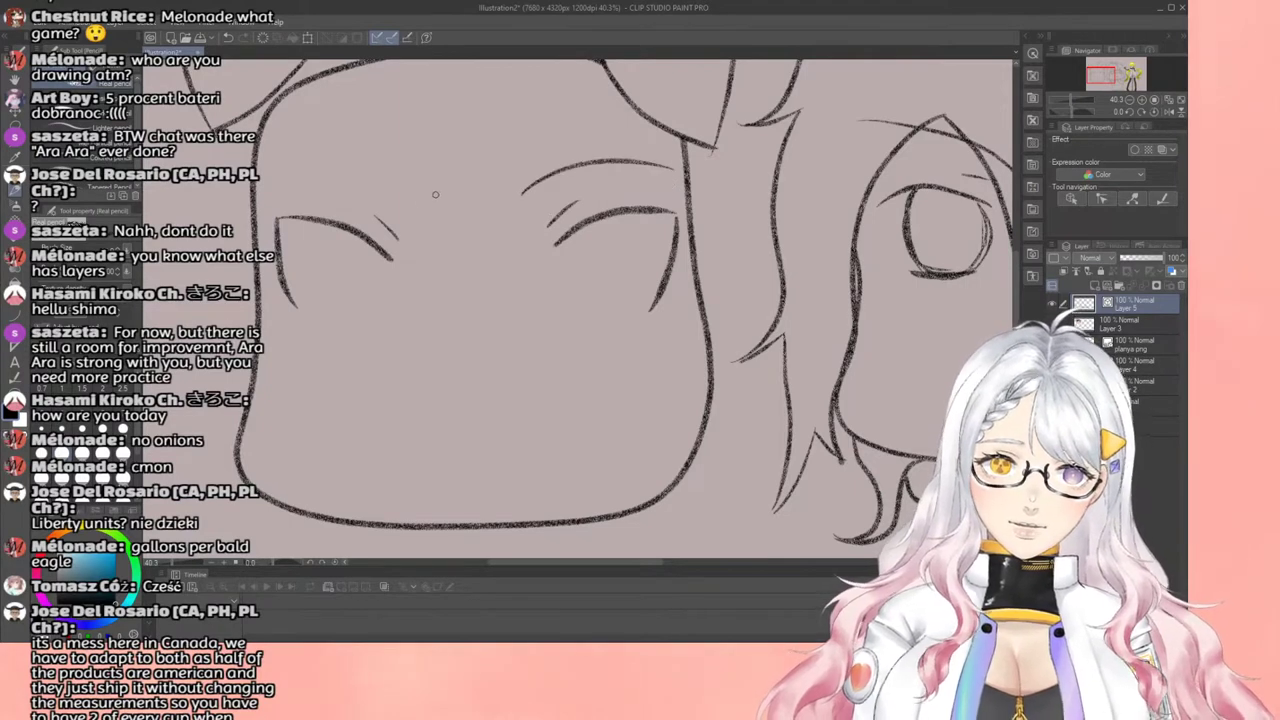
{"action": "key", "text": "ctrl+z"}
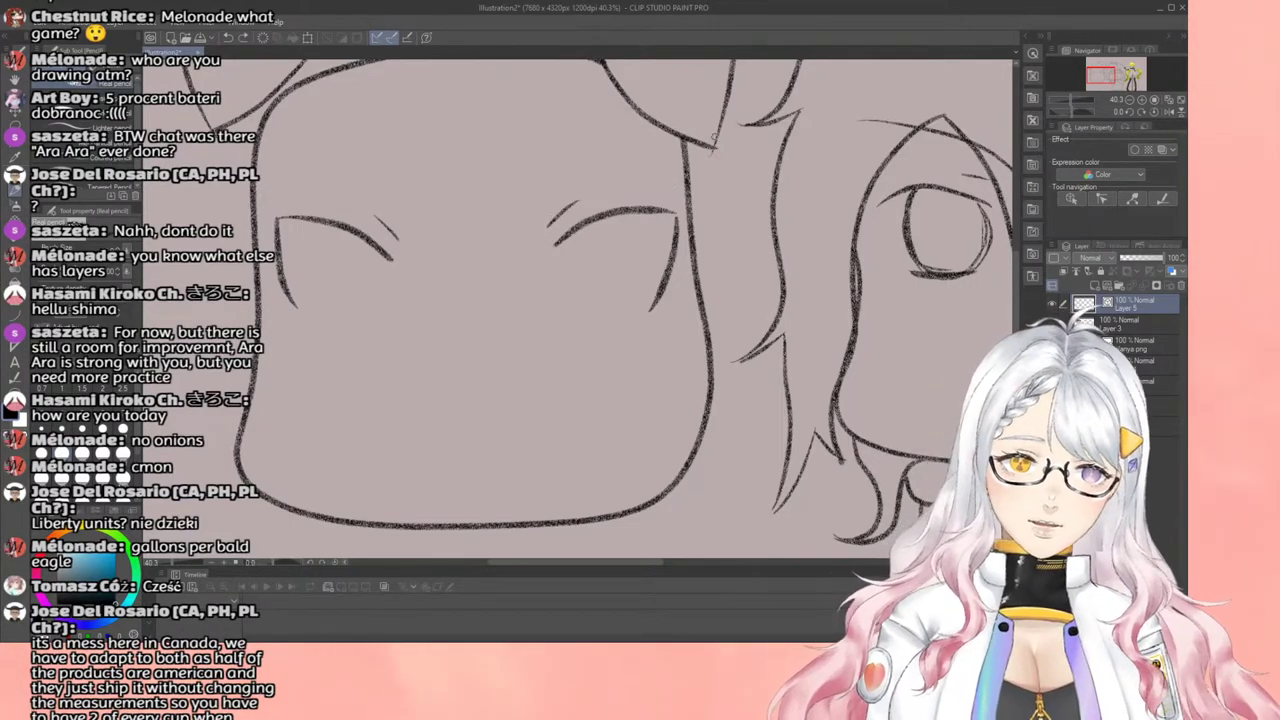
{"action": "left_click_drag", "start_coordinate": [554, 152], "coordinate": [684, 190]}
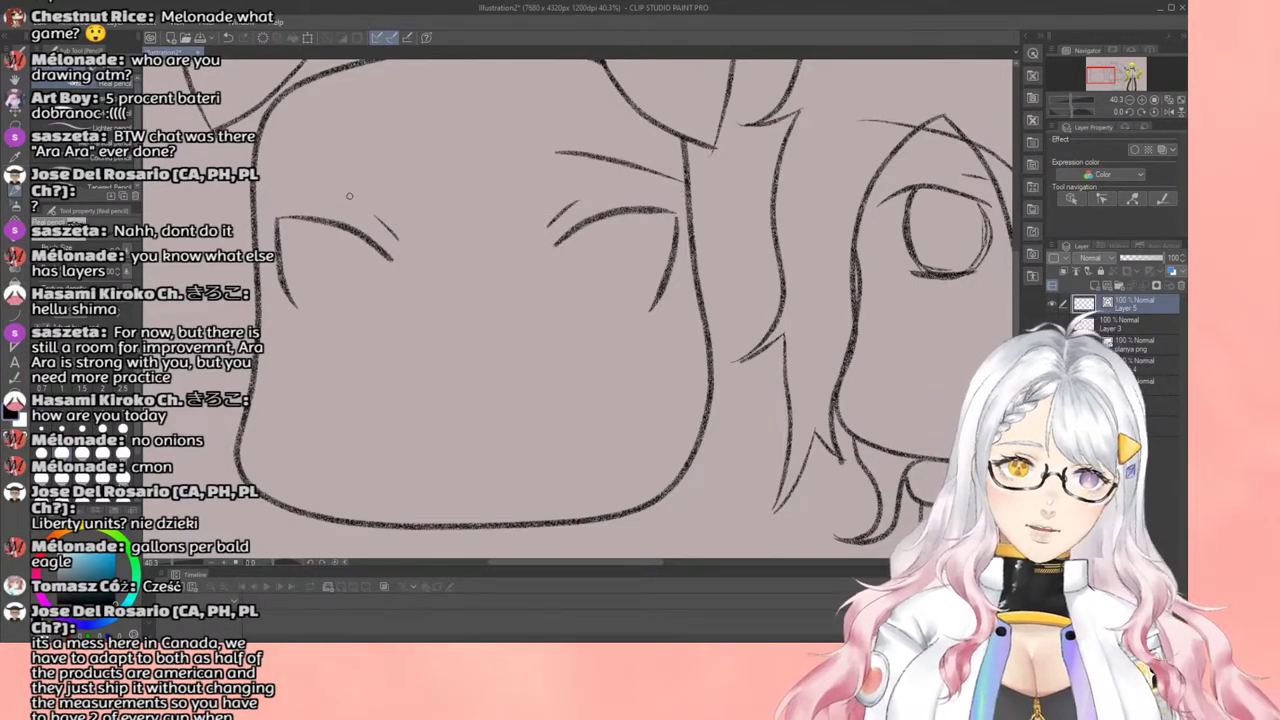
{"action": "key", "text": "ctrl+z"}
{"action": "left_click_drag", "start_coordinate": [529, 172], "coordinate": [647, 185]}
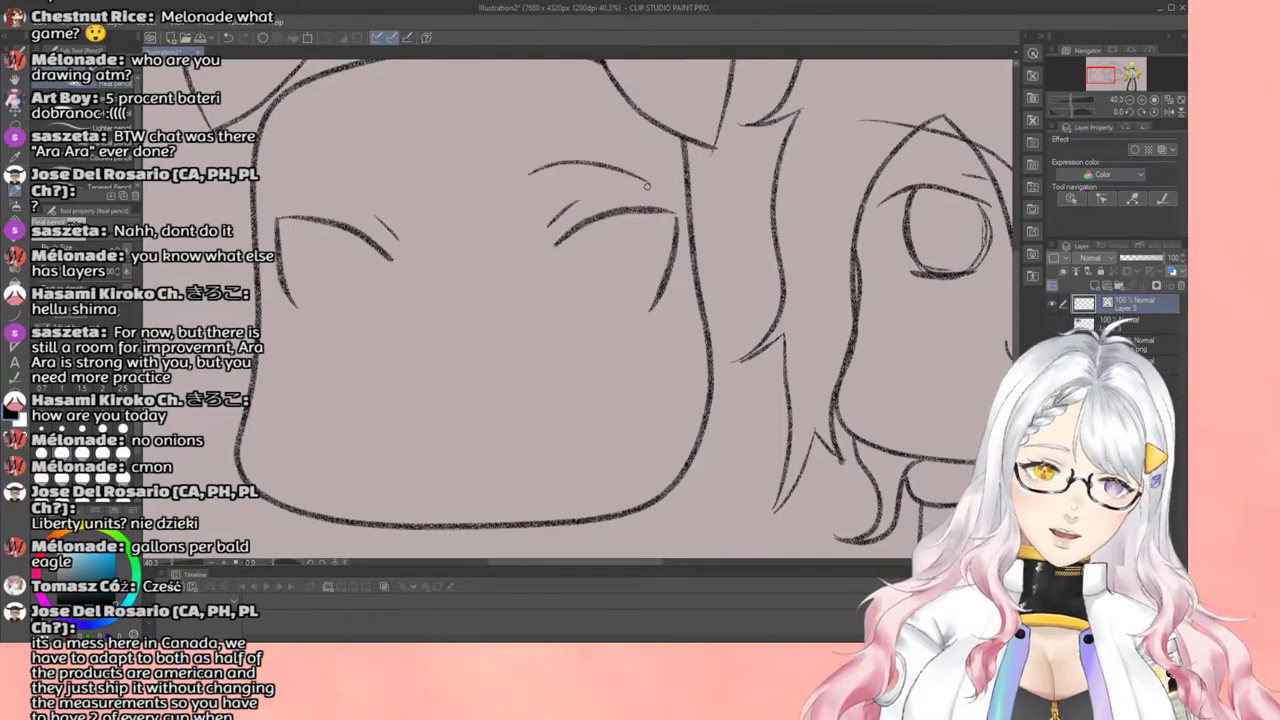
{"action": "key", "text": "ctrl+z"}
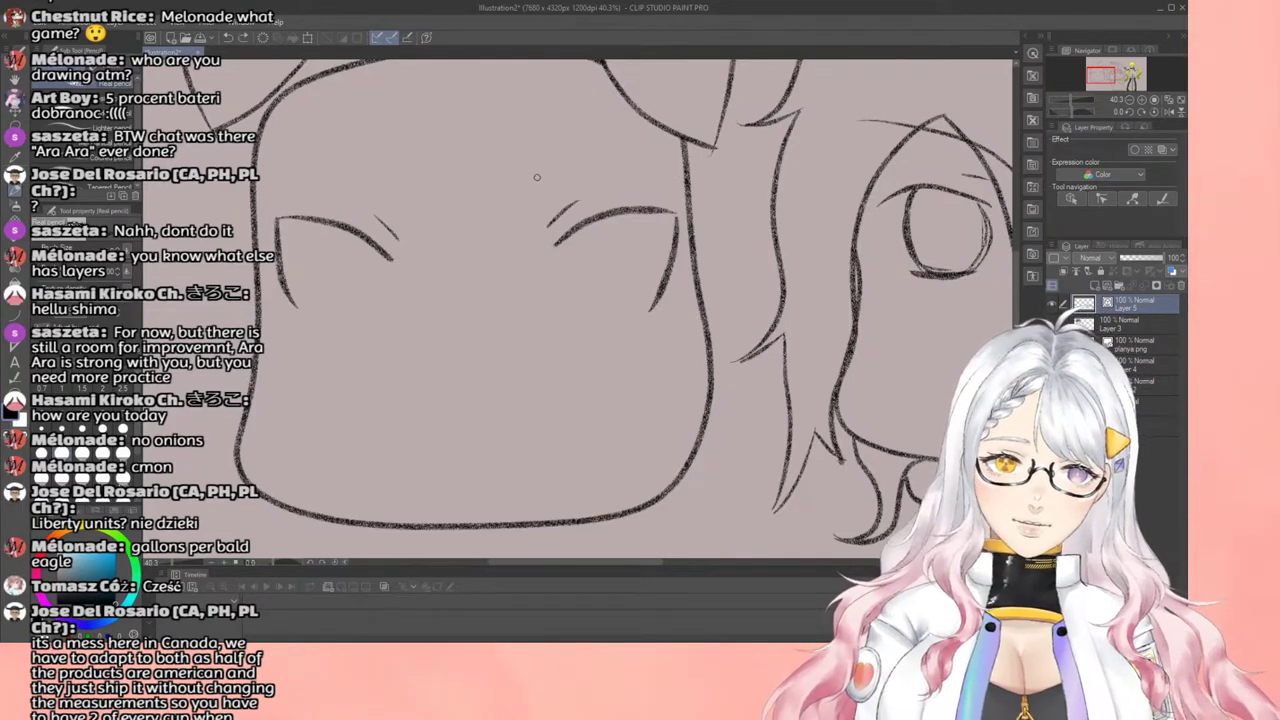
{"action": "mouse_move", "coordinate": [514, 197]}
{"action": "left_mouse_down"}
{"action": "mouse_move", "coordinate": [617, 158]}
{"action": "mouse_move", "coordinate": [676, 158]}
{"action": "left_mouse_up"}
Step: Draw the matching arched eyebrow above the eye on the left half of the face, redoing the stroke
{"action": "left_click_drag", "start_coordinate": [419, 208], "coordinate": [271, 168]}
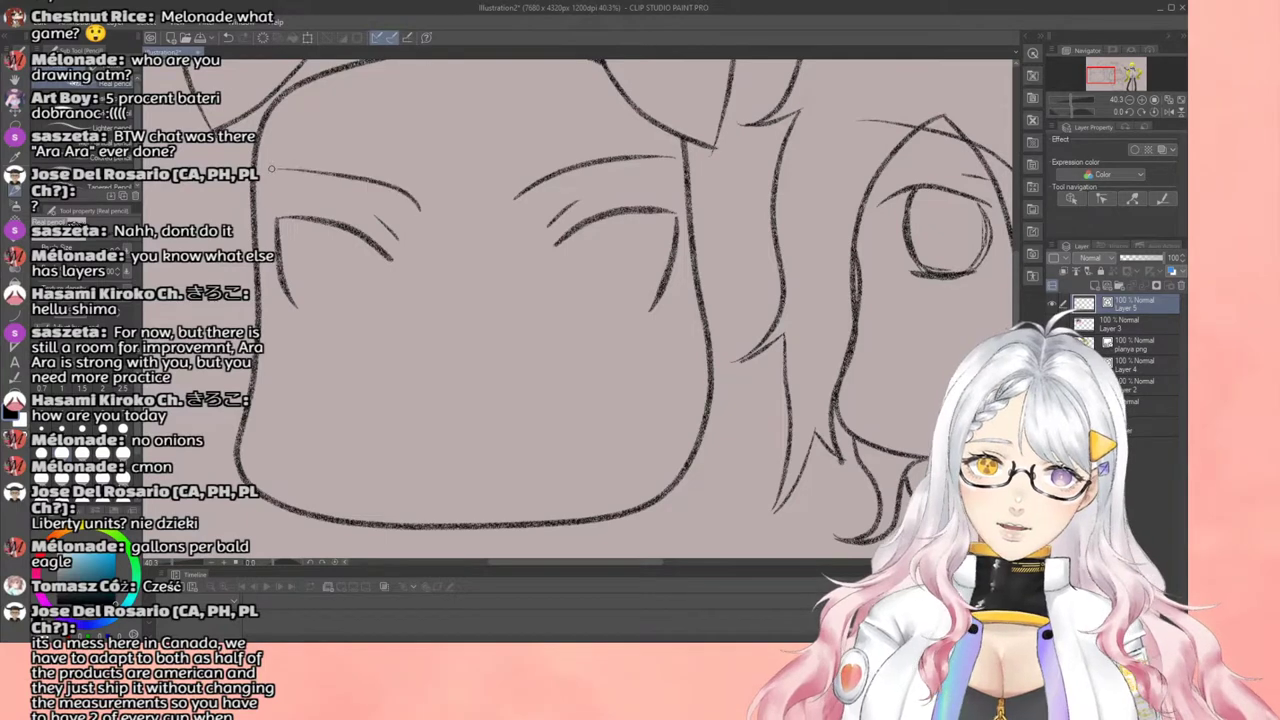
{"action": "key", "text": "ctrl+z"}
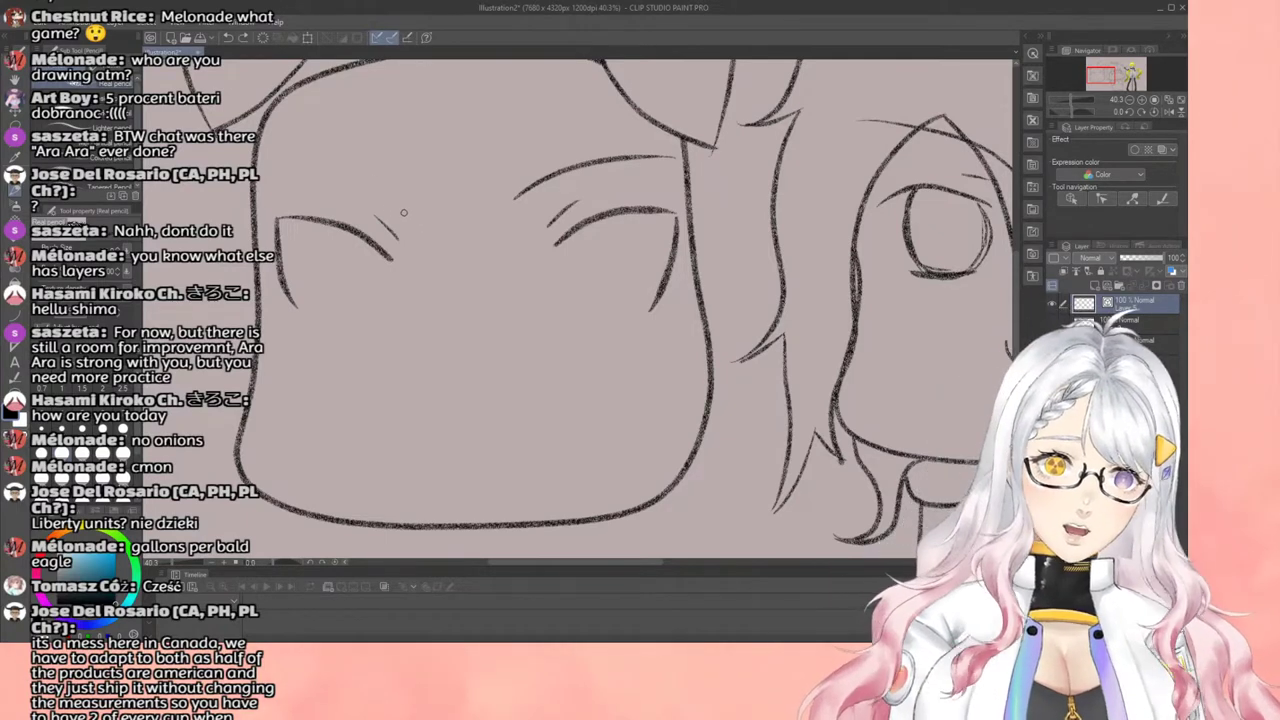
{"action": "mouse_move", "coordinate": [405, 212]}
{"action": "left_mouse_down"}
{"action": "mouse_move", "coordinate": [329, 173]}
{"action": "mouse_move", "coordinate": [271, 169]}
{"action": "left_mouse_up"}
{"action": "key", "text": "ctrl+z"}
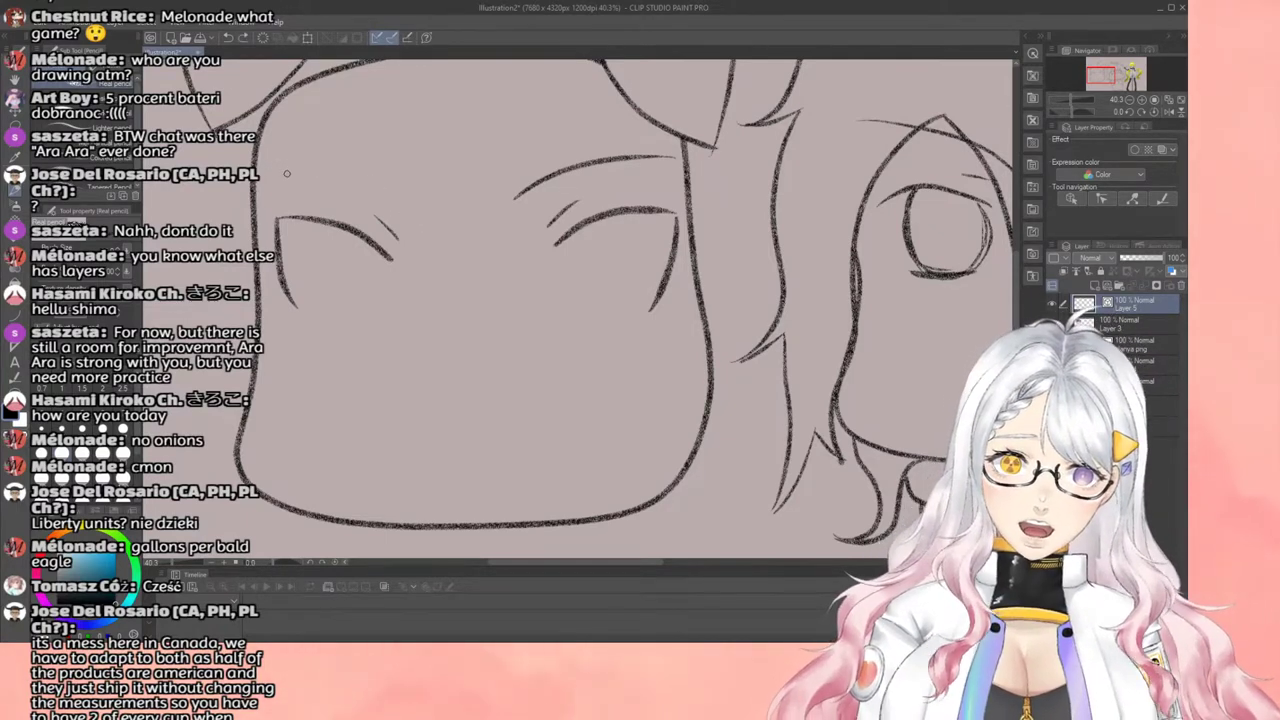
{"action": "mouse_move", "coordinate": [409, 206]}
{"action": "left_mouse_down"}
{"action": "mouse_move", "coordinate": [357, 172]}
{"action": "mouse_move", "coordinate": [270, 165]}
{"action": "left_mouse_up"}
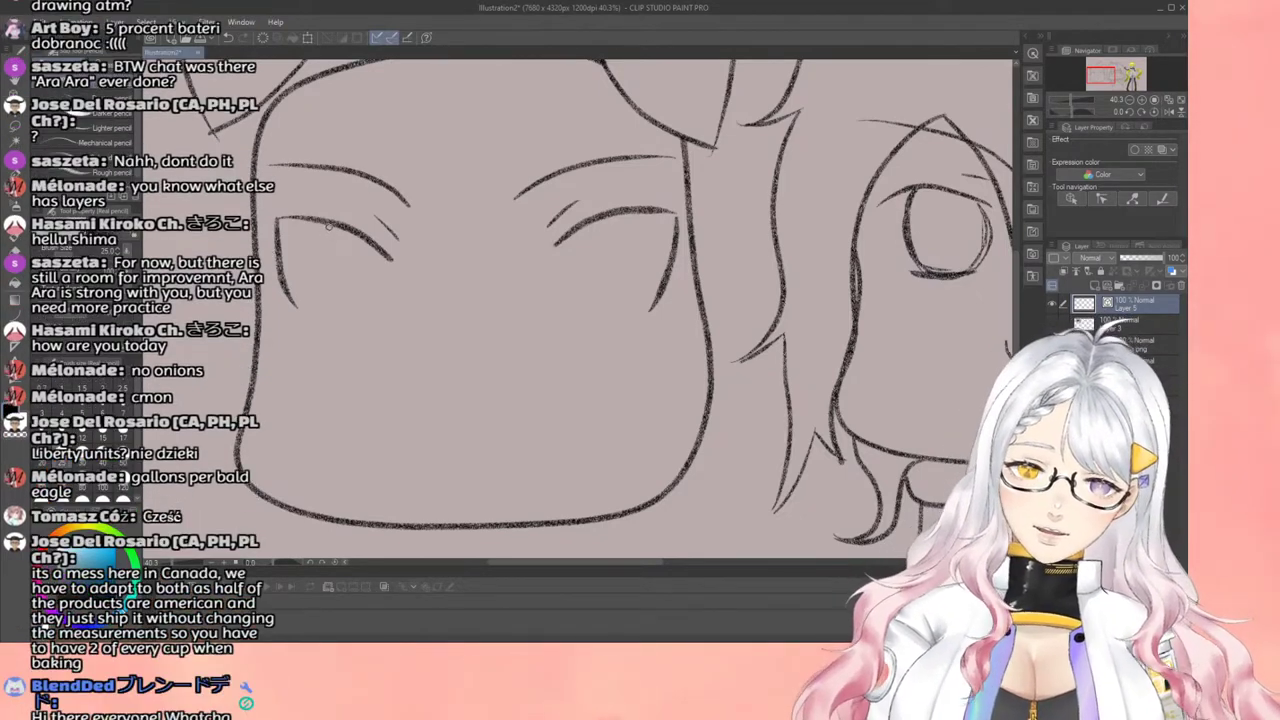
Step: Draw curved inner and outer iris sides hanging from the upper lids of both eyes, leaving the undersides open
{"action": "left_click_drag", "start_coordinate": [327, 226], "coordinate": [336, 303]}
{"action": "left_click_drag", "start_coordinate": [385, 258], "coordinate": [380, 311]}
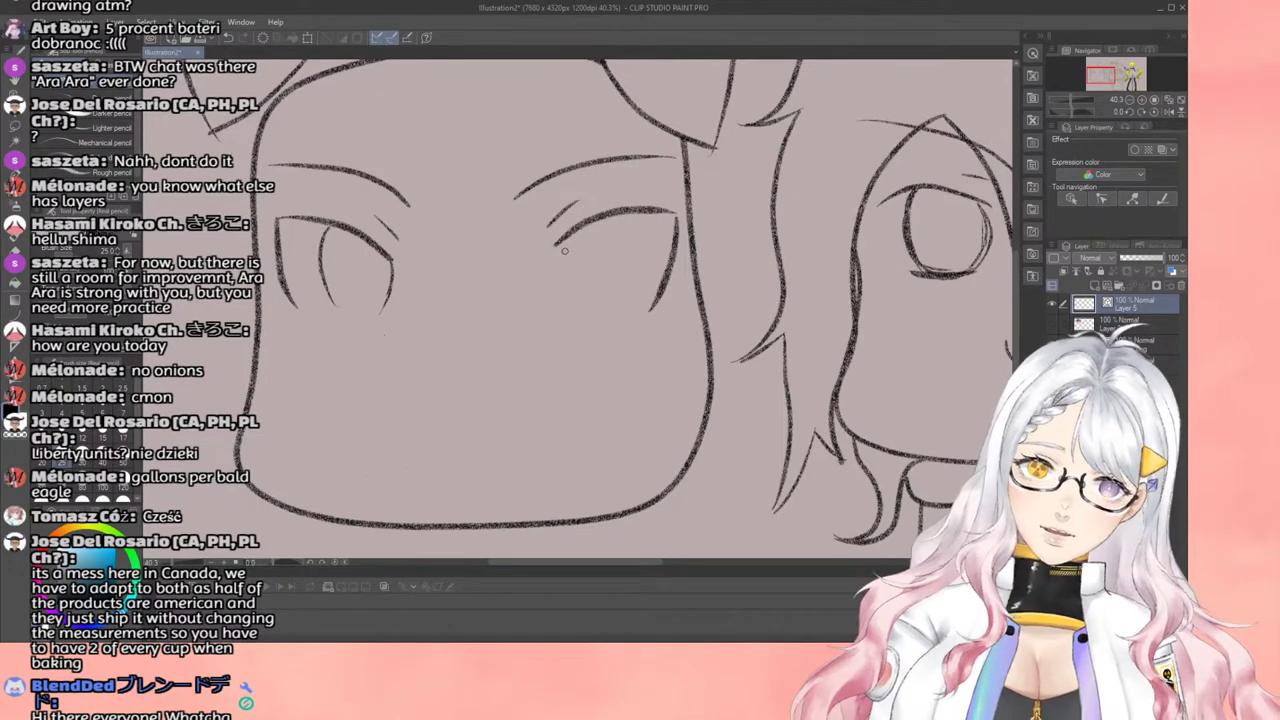
{"action": "left_click_drag", "start_coordinate": [558, 243], "coordinate": [552, 296]}
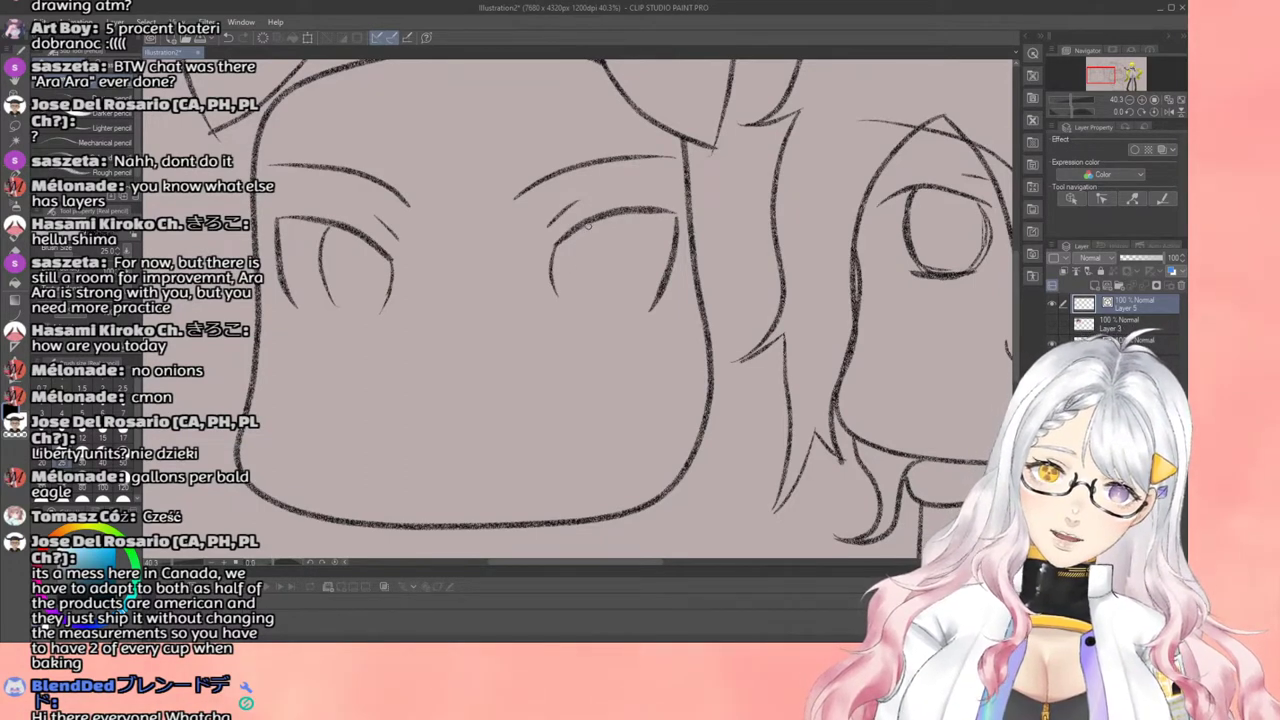
{"action": "left_click_drag", "start_coordinate": [606, 219], "coordinate": [615, 271]}
Step: Thicken the outer iris line of each eye with repeated pencil strokes, first in the right eye and then in the left
{"action": "left_click_drag", "start_coordinate": [608, 224], "coordinate": [617, 288]}
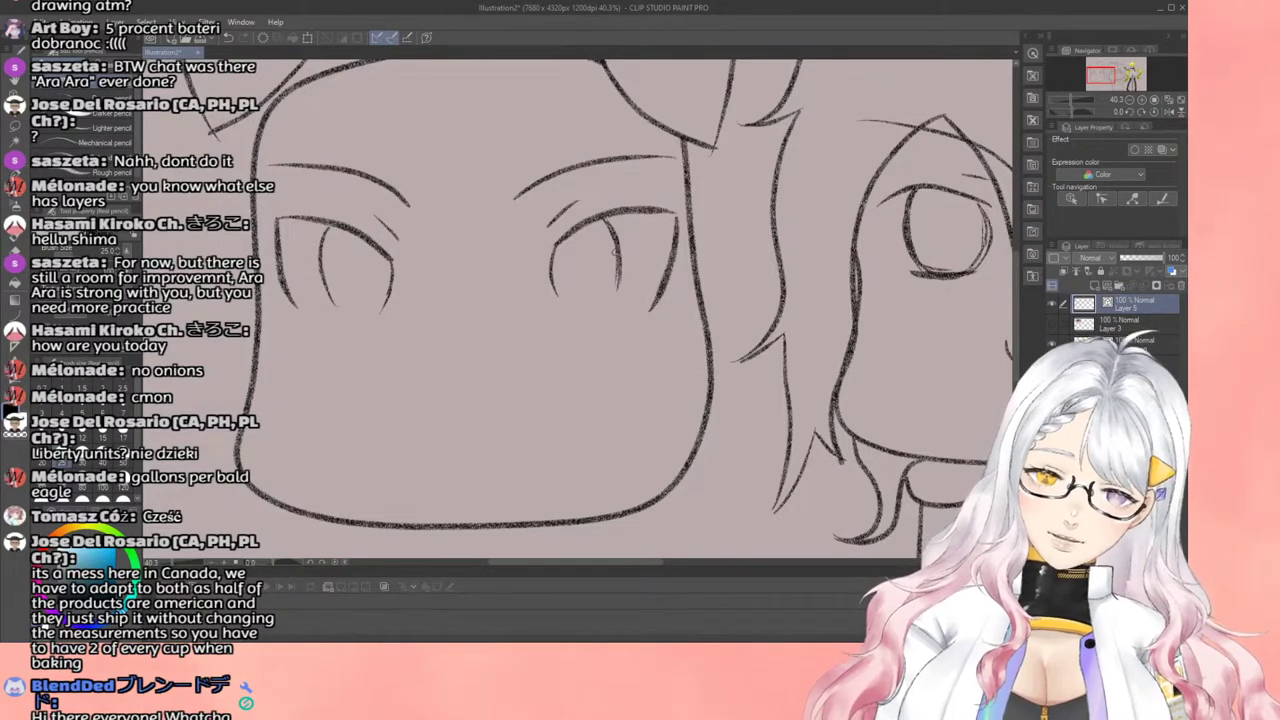
{"action": "left_click_drag", "start_coordinate": [608, 228], "coordinate": [618, 292]}
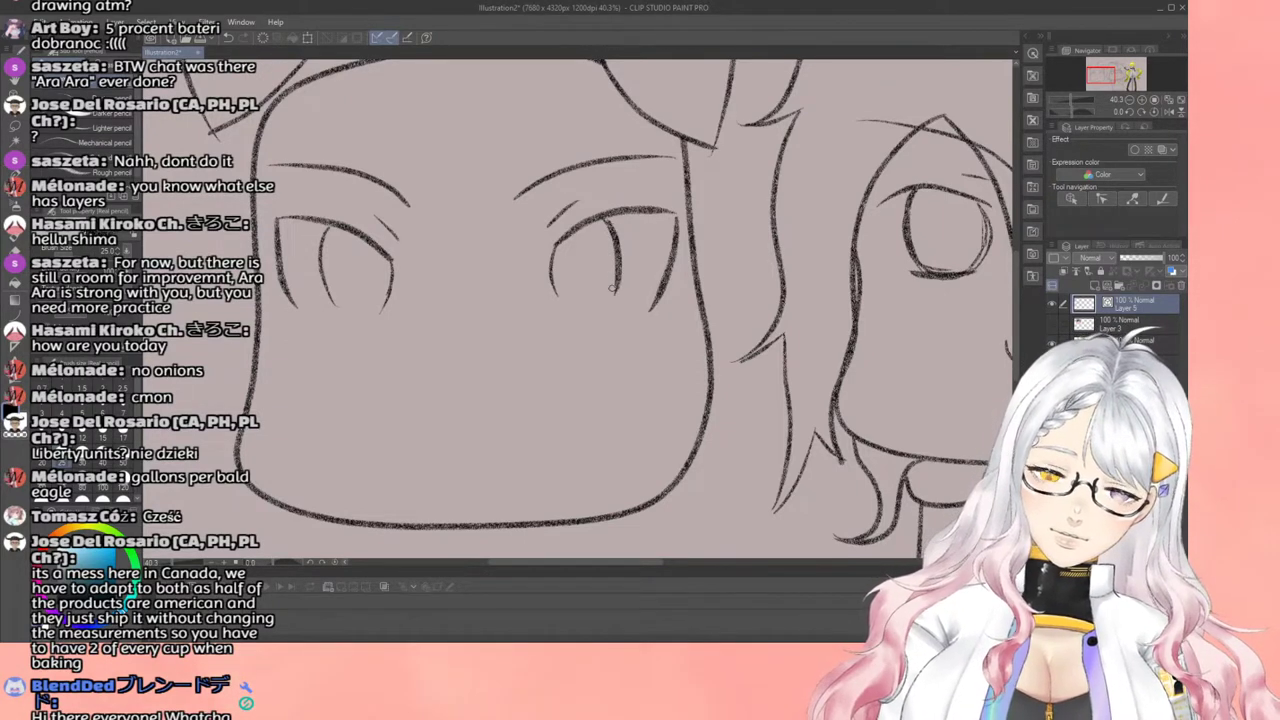
{"action": "left_click_drag", "start_coordinate": [611, 222], "coordinate": [613, 287]}
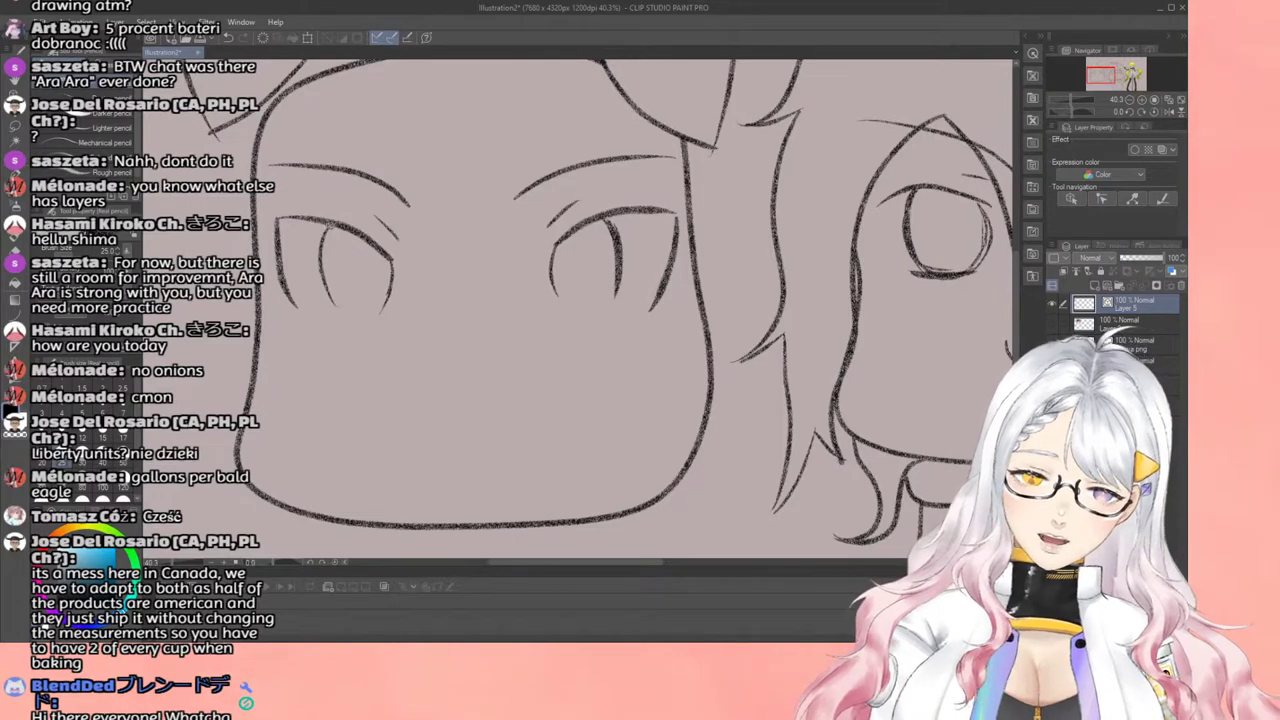
{"action": "left_click_drag", "start_coordinate": [320, 248], "coordinate": [318, 288]}
{"action": "left_click_drag", "start_coordinate": [321, 232], "coordinate": [322, 296]}
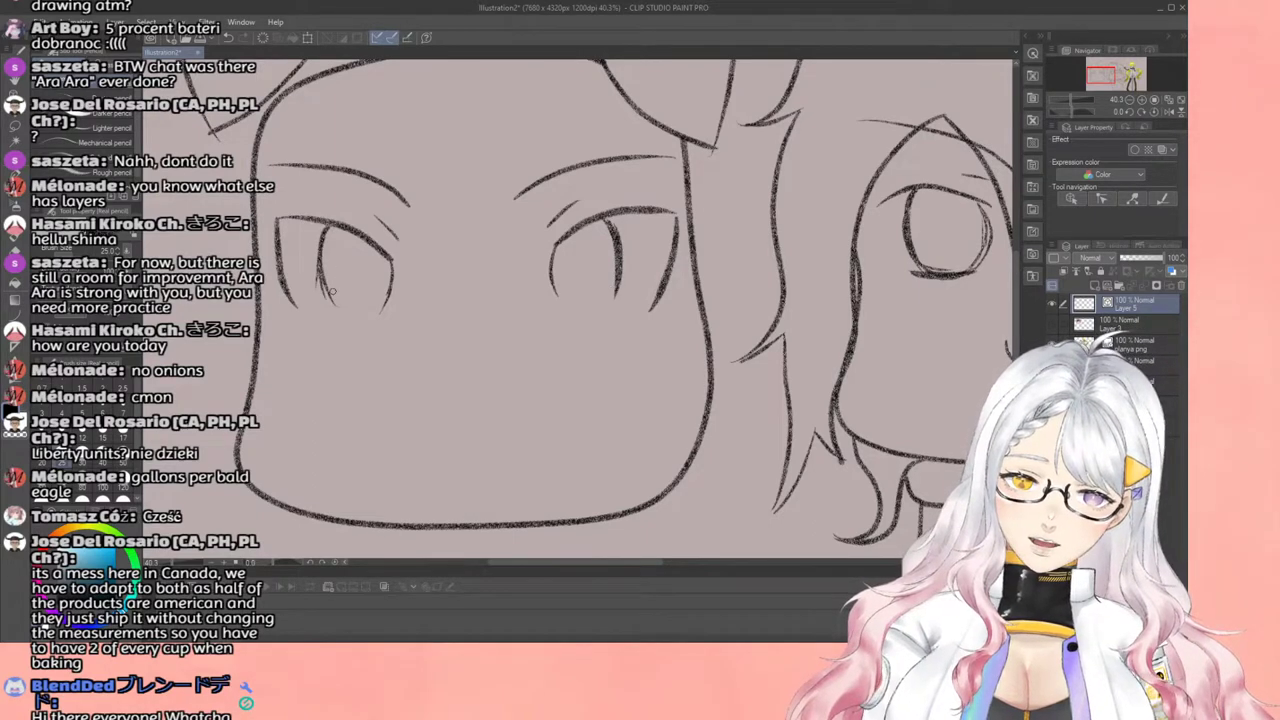
{"action": "left_click_drag", "start_coordinate": [322, 226], "coordinate": [324, 264]}
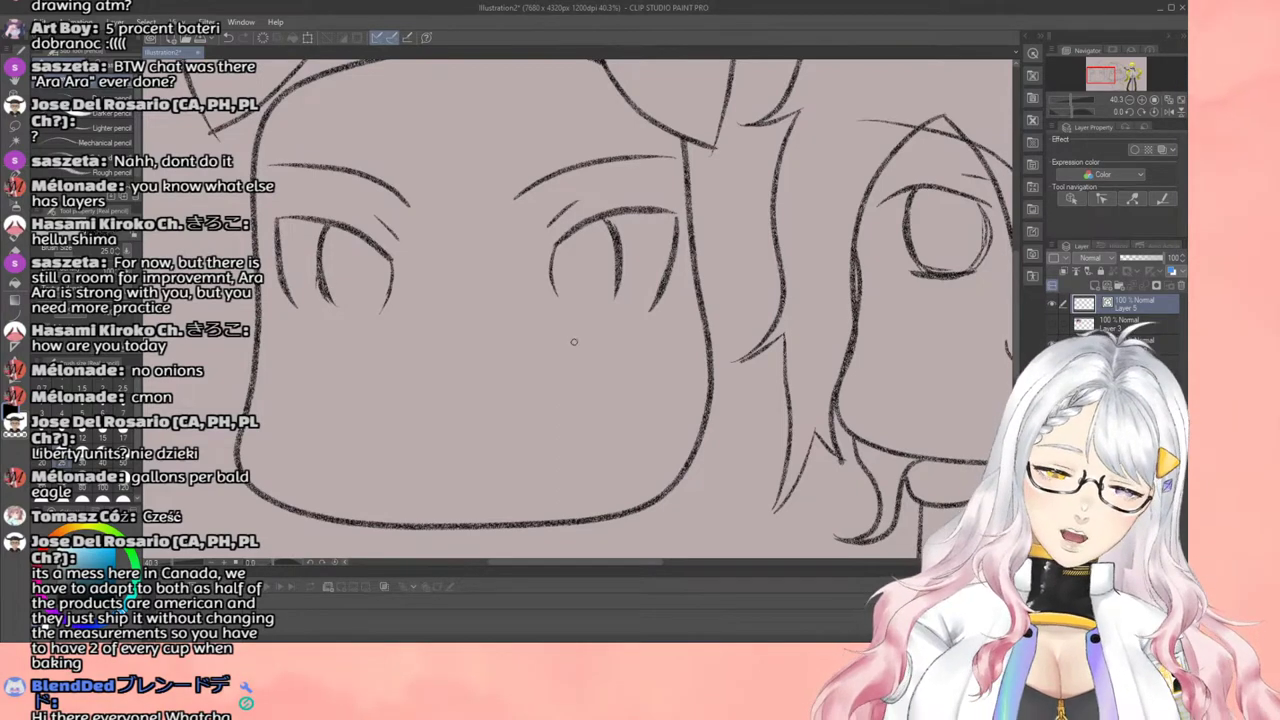
Step: Lasso the eye on the left half of the face, move it slightly toward the centre, and clear the selection
{"action": "scroll", "coordinate": [557, 348], "scroll_direction": "down", "scroll_amount": 5}
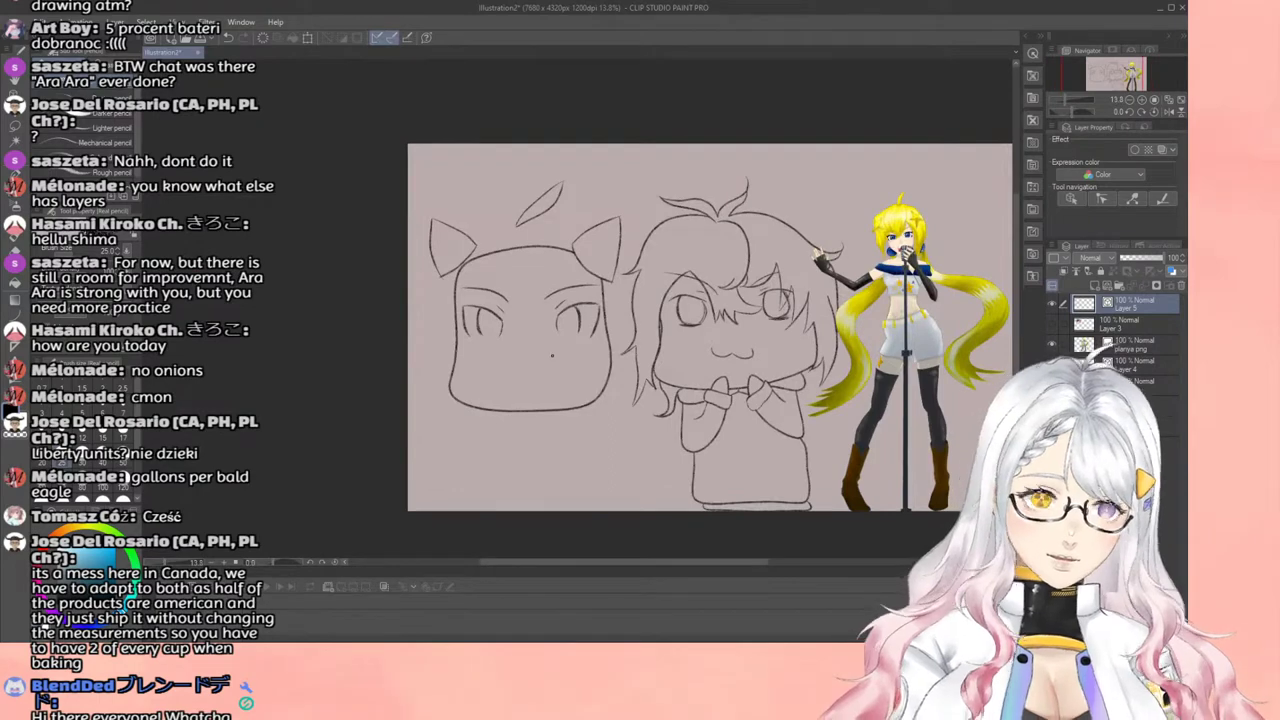
{"action": "scroll", "coordinate": [551, 355], "scroll_direction": "up", "scroll_amount": 5}
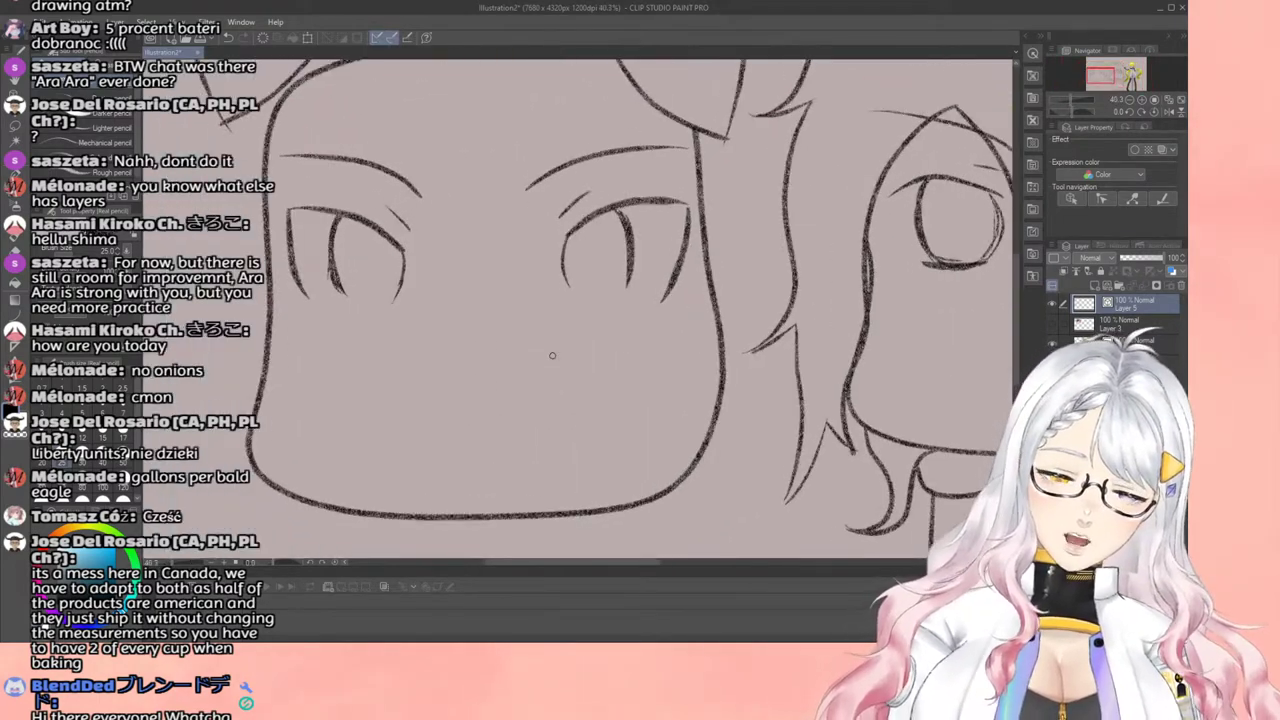
{"action": "key", "text": "m"}
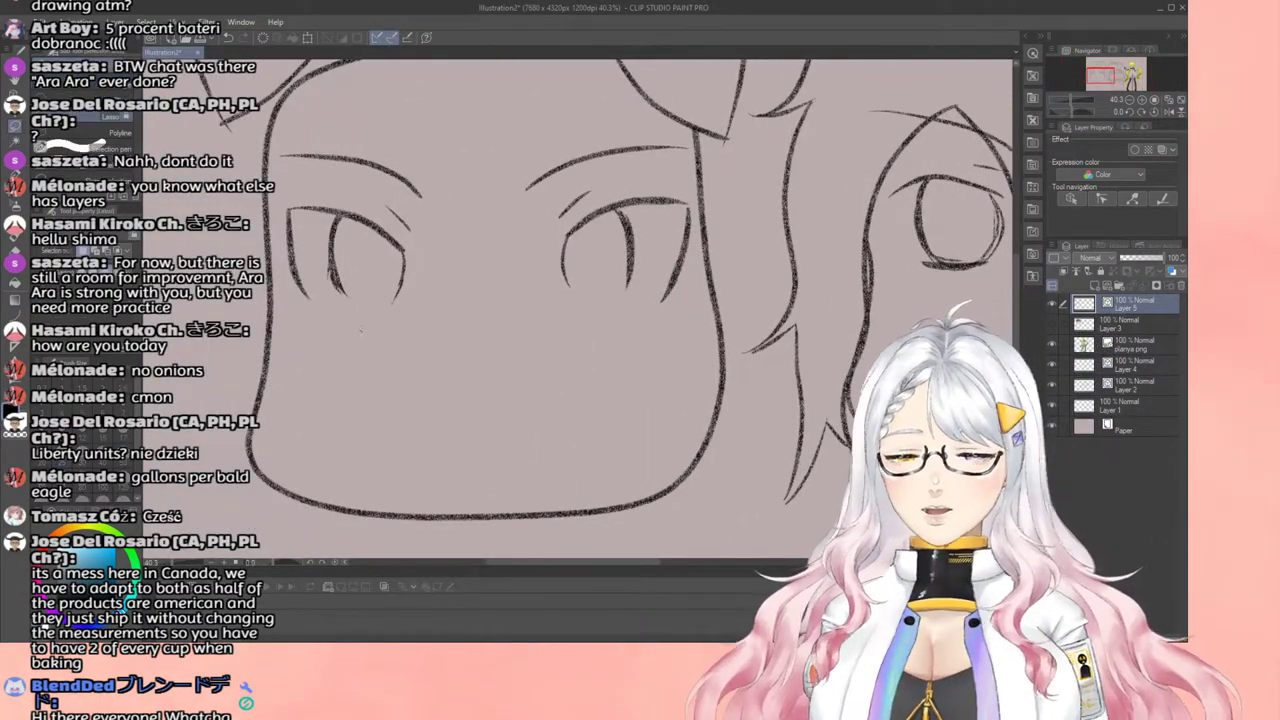
{"action": "mouse_move", "coordinate": [416, 331]}
{"action": "left_mouse_down"}
{"action": "mouse_move", "coordinate": [413, 206]}
{"action": "mouse_move", "coordinate": [323, 176]}
{"action": "mouse_move", "coordinate": [288, 196]}
{"action": "mouse_move", "coordinate": [280, 266]}
{"action": "mouse_move", "coordinate": [328, 323]}
{"action": "mouse_move", "coordinate": [437, 316]}
{"action": "mouse_move", "coordinate": [412, 334]}
{"action": "left_mouse_up"}
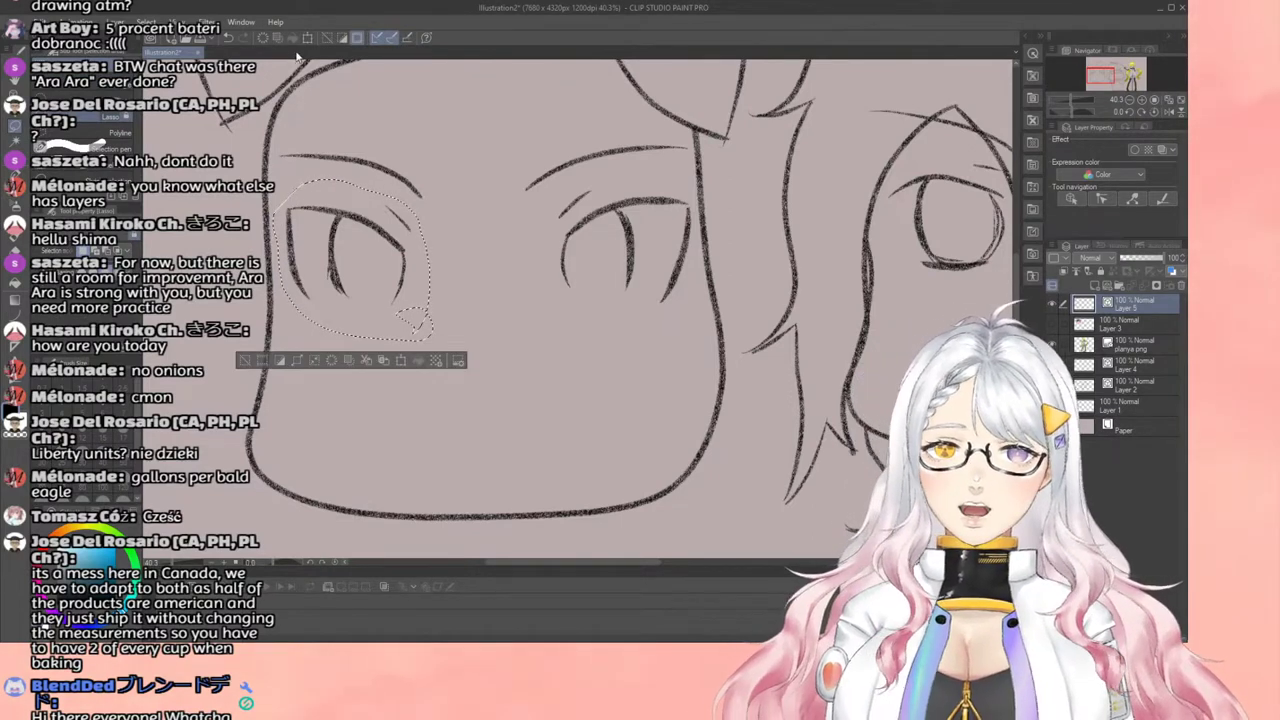
{"action": "key", "text": "k"}
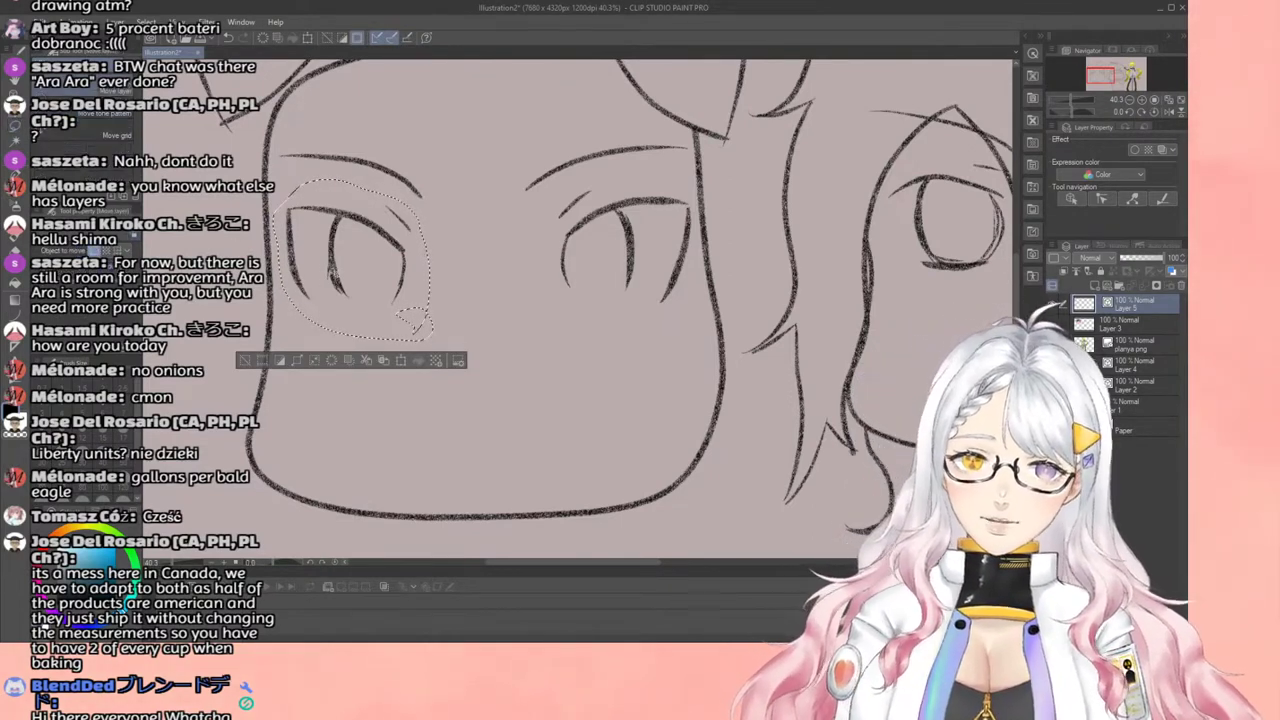
{"action": "left_click_drag", "start_coordinate": [330, 272], "coordinate": [350, 277]}
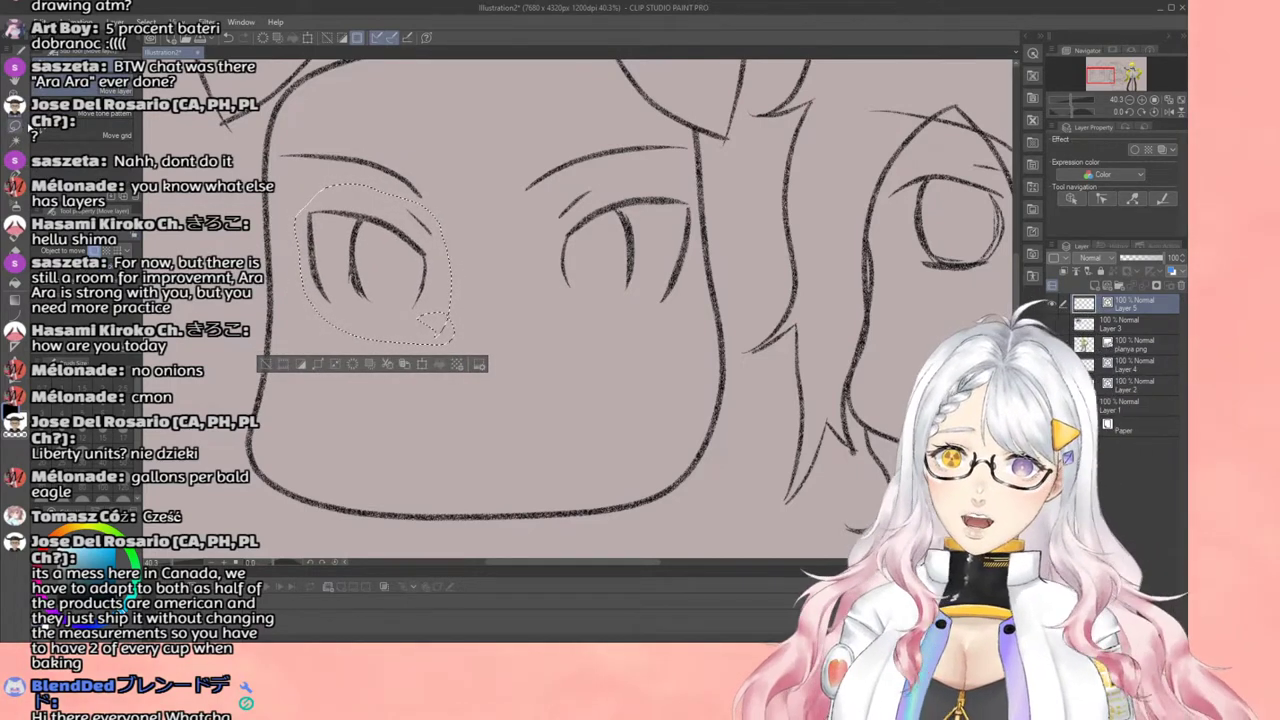
{"action": "key", "text": "m"}
{"action": "key", "text": "ctrl+d"}
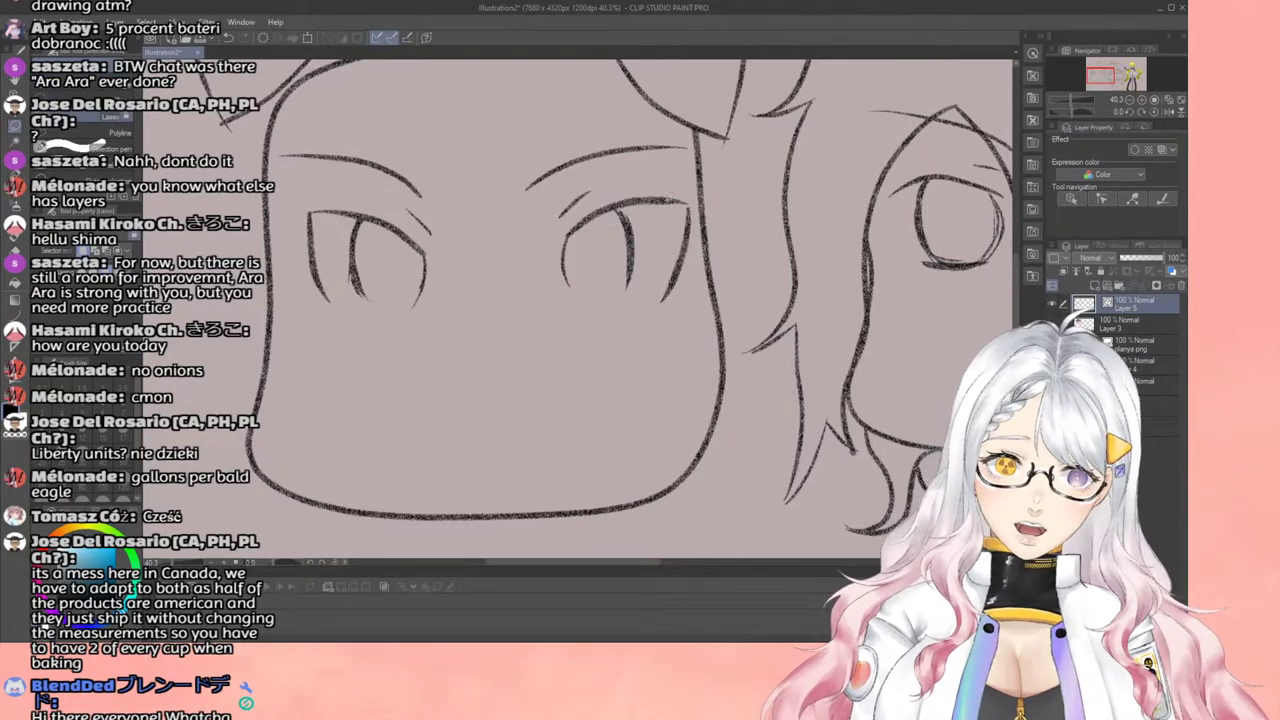
Step: Lasso the eye on the right half, shift it slightly inward and down, check it against the whole canvas, and deselect
{"action": "mouse_move", "coordinate": [632, 155]}
{"action": "left_mouse_down"}
{"action": "mouse_move", "coordinate": [560, 187]}
{"action": "mouse_move", "coordinate": [536, 241]}
{"action": "mouse_move", "coordinate": [606, 325]}
{"action": "mouse_move", "coordinate": [684, 300]}
{"action": "left_mouse_up"}
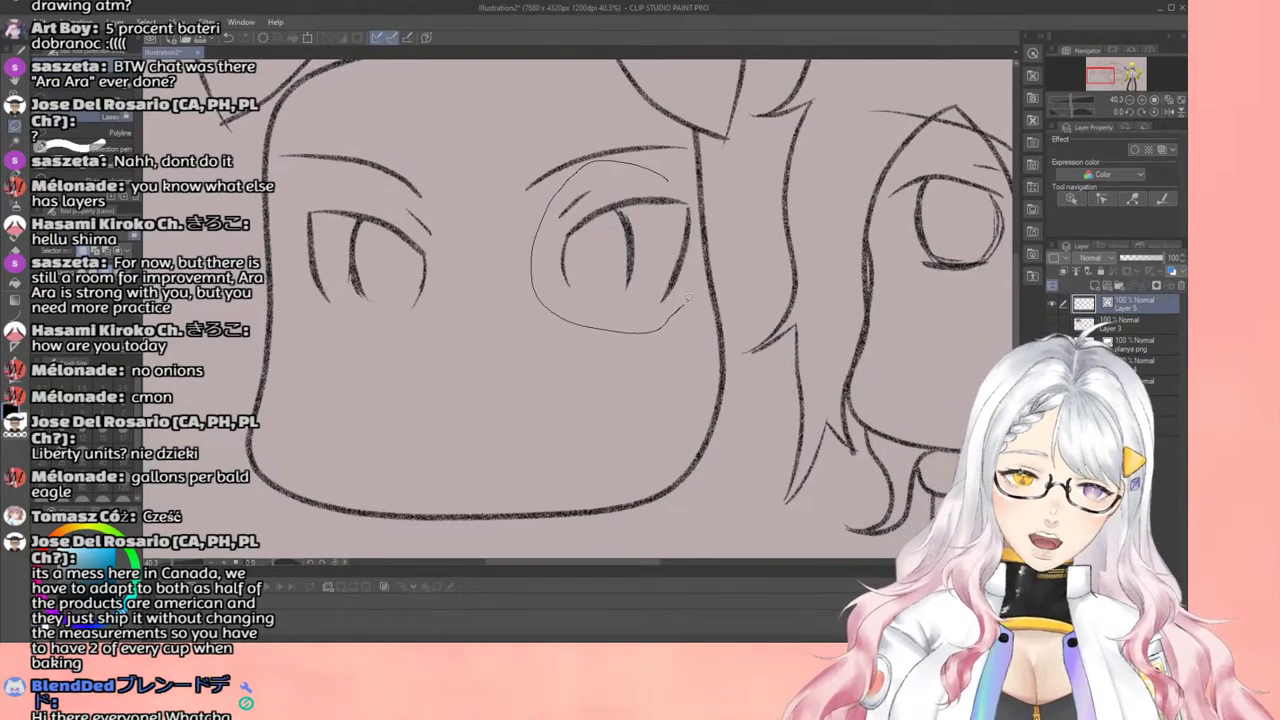
{"action": "mouse_move", "coordinate": [695, 256]}
{"action": "left_mouse_down"}
{"action": "mouse_move", "coordinate": [700, 210]}
{"action": "mouse_move", "coordinate": [655, 172]}
{"action": "mouse_move", "coordinate": [646, 185]}
{"action": "left_mouse_up"}
{"action": "key", "text": "k"}
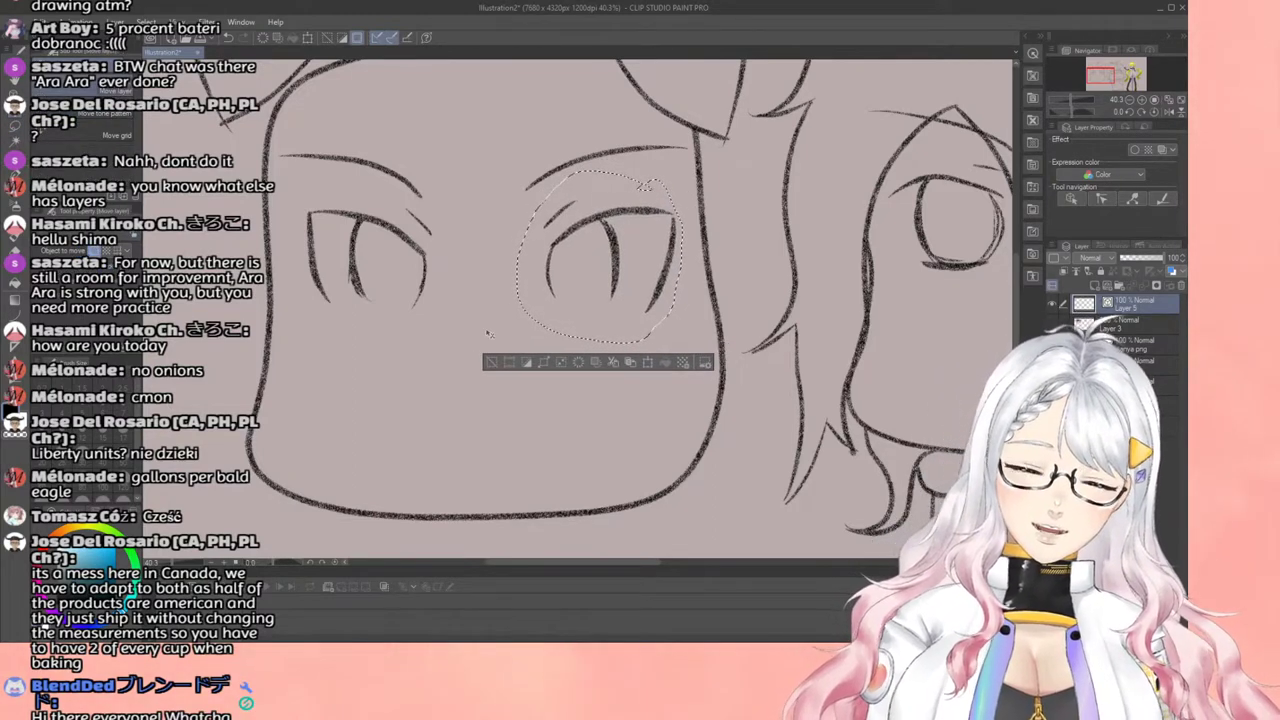
{"action": "scroll", "coordinate": [500, 305], "scroll_direction": "down", "scroll_amount": 4}
{"action": "scroll", "coordinate": [495, 300], "scroll_direction": "down", "scroll_amount": 1}
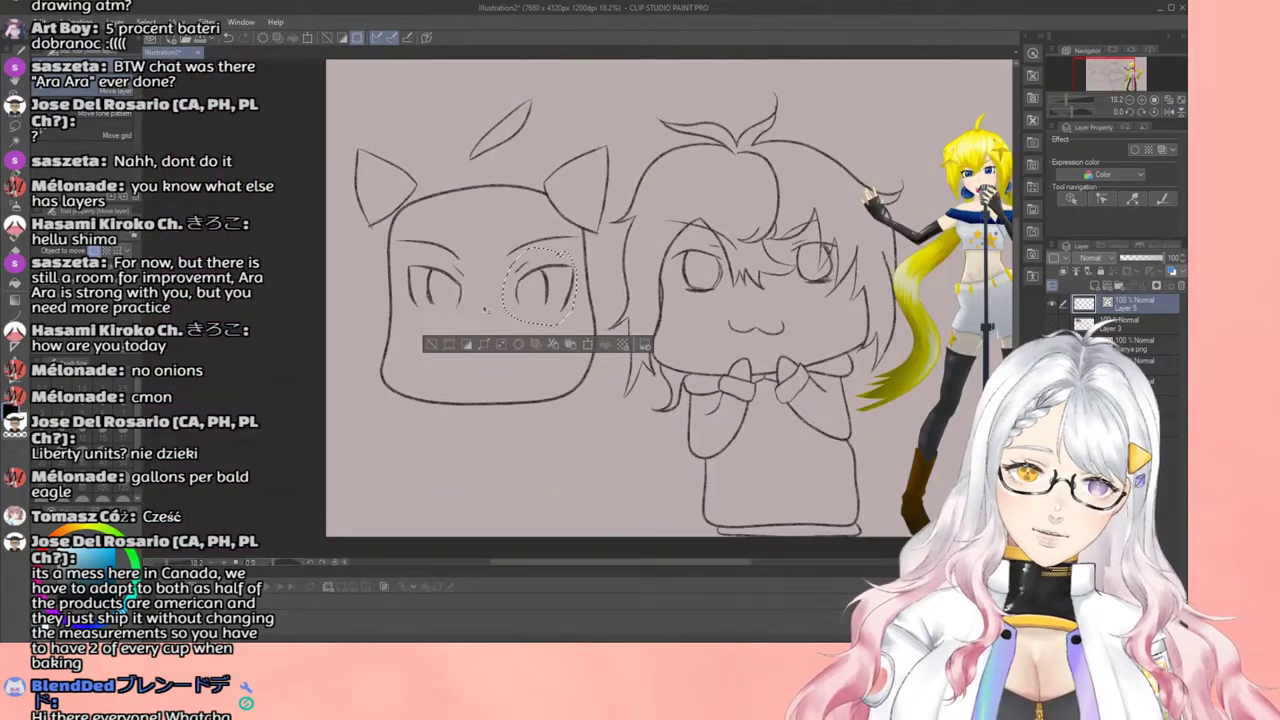
{"action": "scroll", "coordinate": [485, 311], "scroll_direction": "up", "scroll_amount": 5}
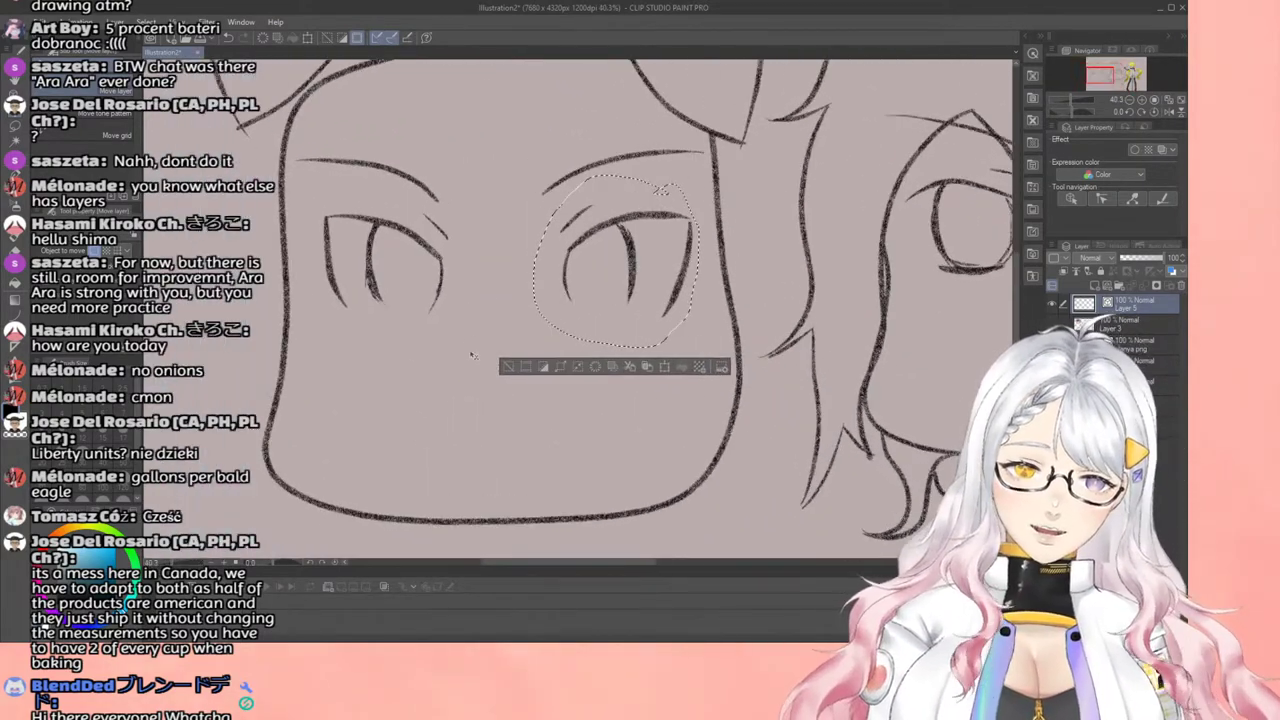
{"action": "key", "text": "m"}
{"action": "key", "text": "ctrl+d"}
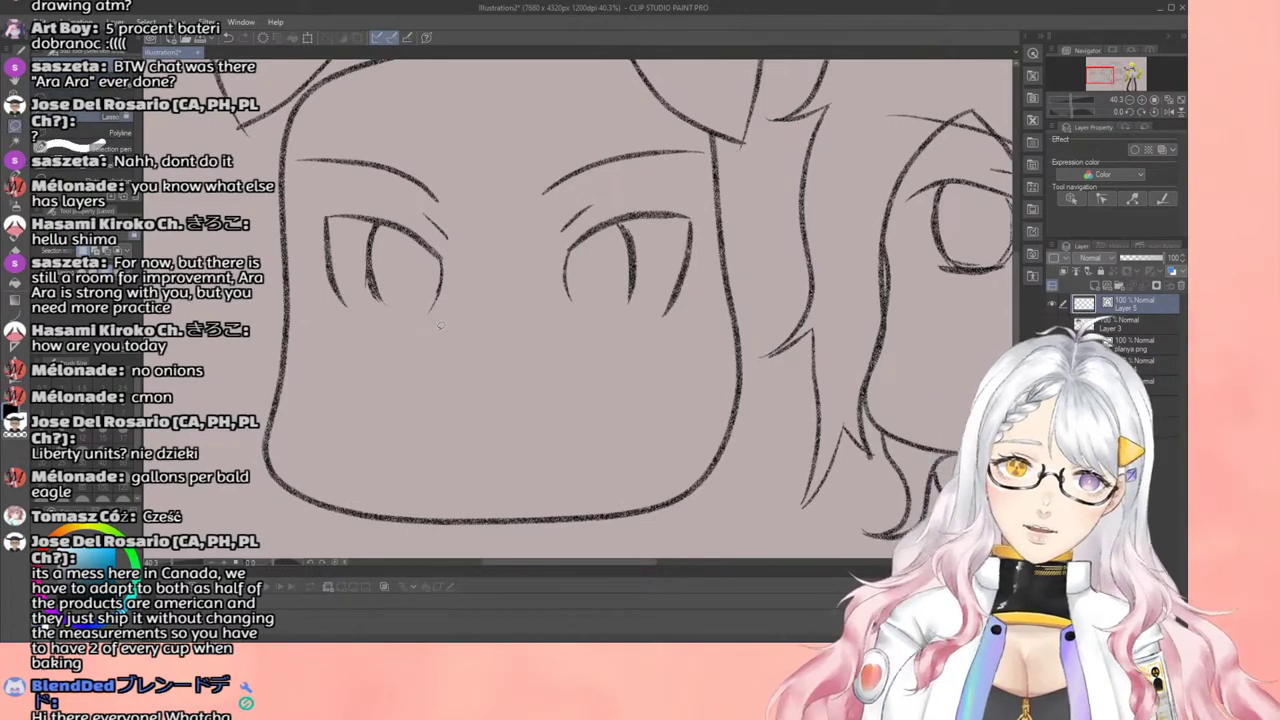
Step: Lasso the eye on the left half again, nudge it slightly outward and up, and clear the selection
{"action": "mouse_move", "coordinate": [438, 334]}
{"action": "left_mouse_down"}
{"action": "mouse_move", "coordinate": [466, 265]}
{"action": "mouse_move", "coordinate": [457, 221]}
{"action": "mouse_move", "coordinate": [429, 205]}
{"action": "mouse_move", "coordinate": [330, 204]}
{"action": "mouse_move", "coordinate": [311, 238]}
{"action": "mouse_move", "coordinate": [344, 315]}
{"action": "mouse_move", "coordinate": [464, 318]}
{"action": "left_mouse_up"}
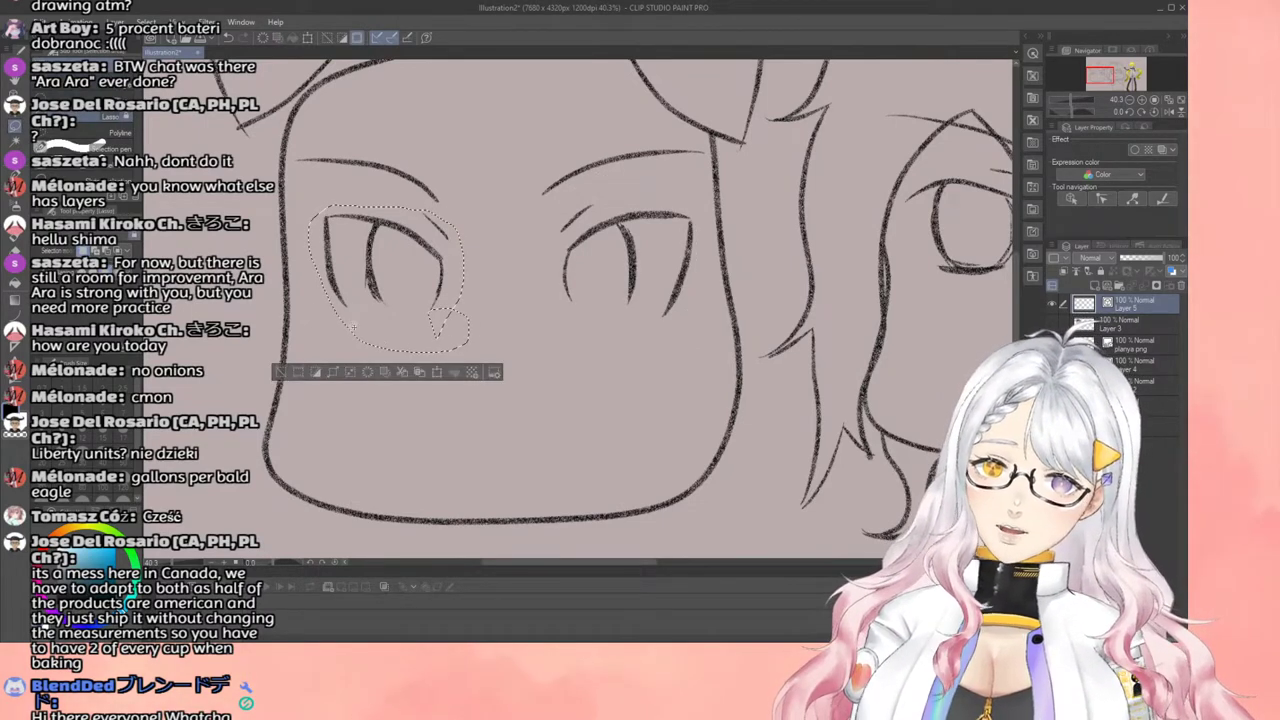
{"action": "key", "text": "k"}
{"action": "left_click_drag", "start_coordinate": [385, 280], "coordinate": [377, 275]}
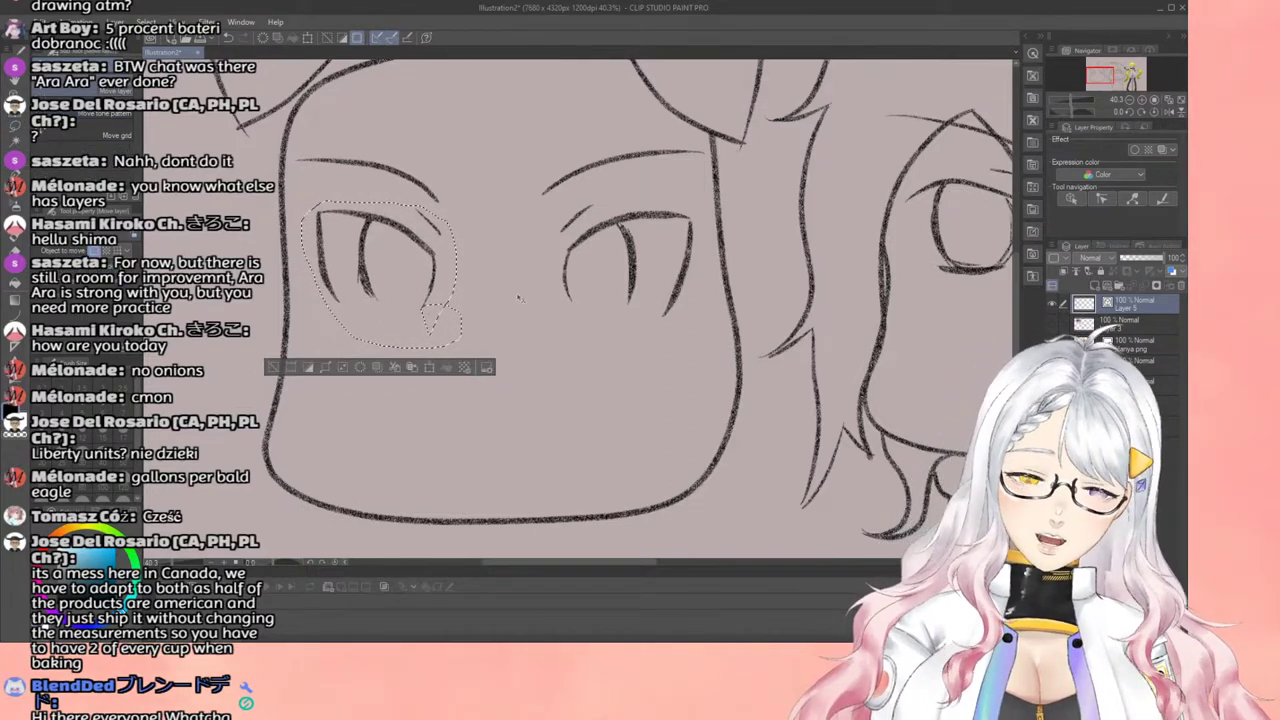
{"action": "key", "text": "m"}
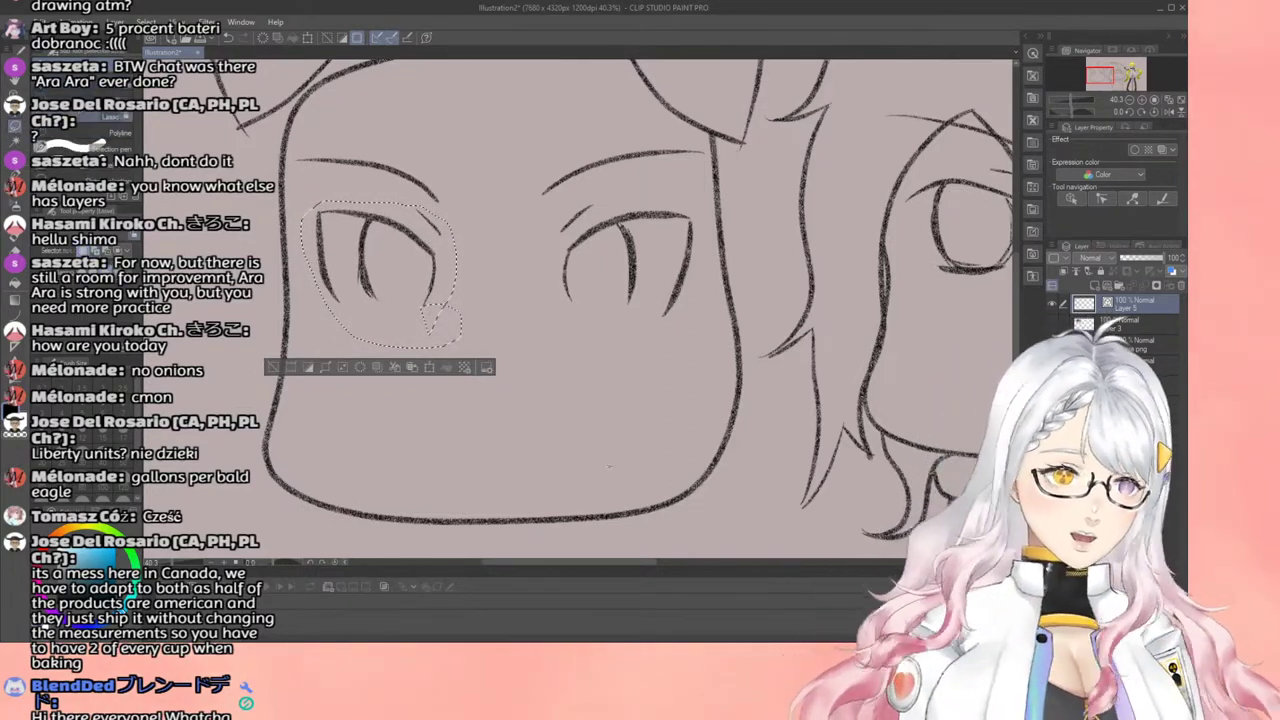
{"action": "key", "text": "ctrl+d"}
{"action": "scroll", "coordinate": [692, 425], "scroll_direction": "down", "scroll_amount": 3}
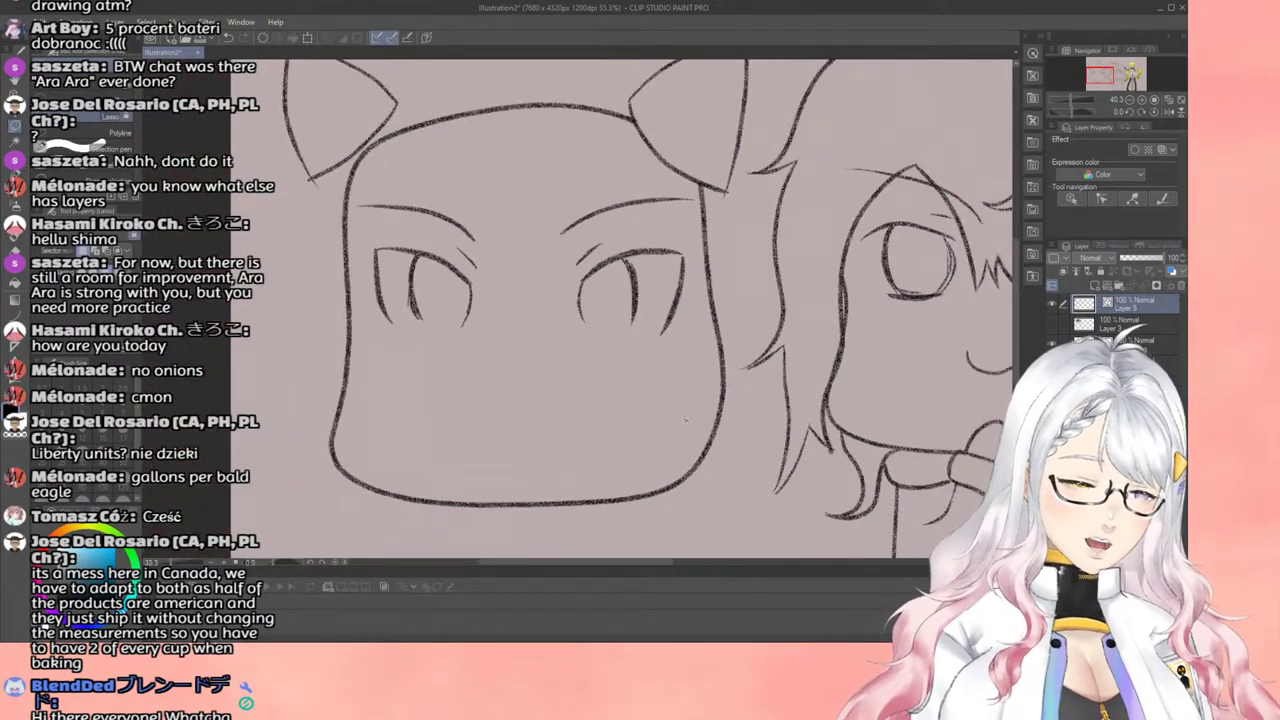
{"action": "scroll", "coordinate": [720, 424], "scroll_direction": "down", "scroll_amount": 5}
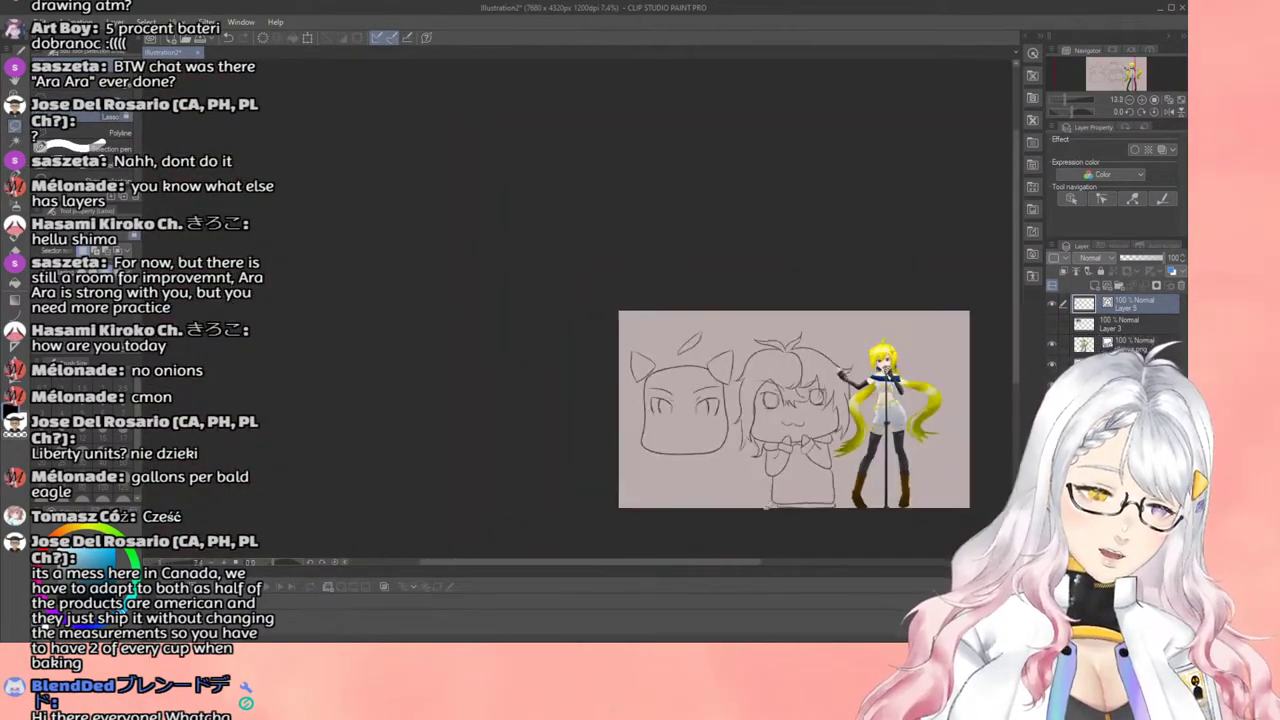
Step: Try pencilling a lower lash line beneath the eyes with the Real pencil, and undo it
{"action": "scroll", "coordinate": [752, 487], "scroll_direction": "up", "scroll_amount": 2}
{"action": "scroll", "coordinate": [702, 433], "scroll_direction": "up", "scroll_amount": 4}
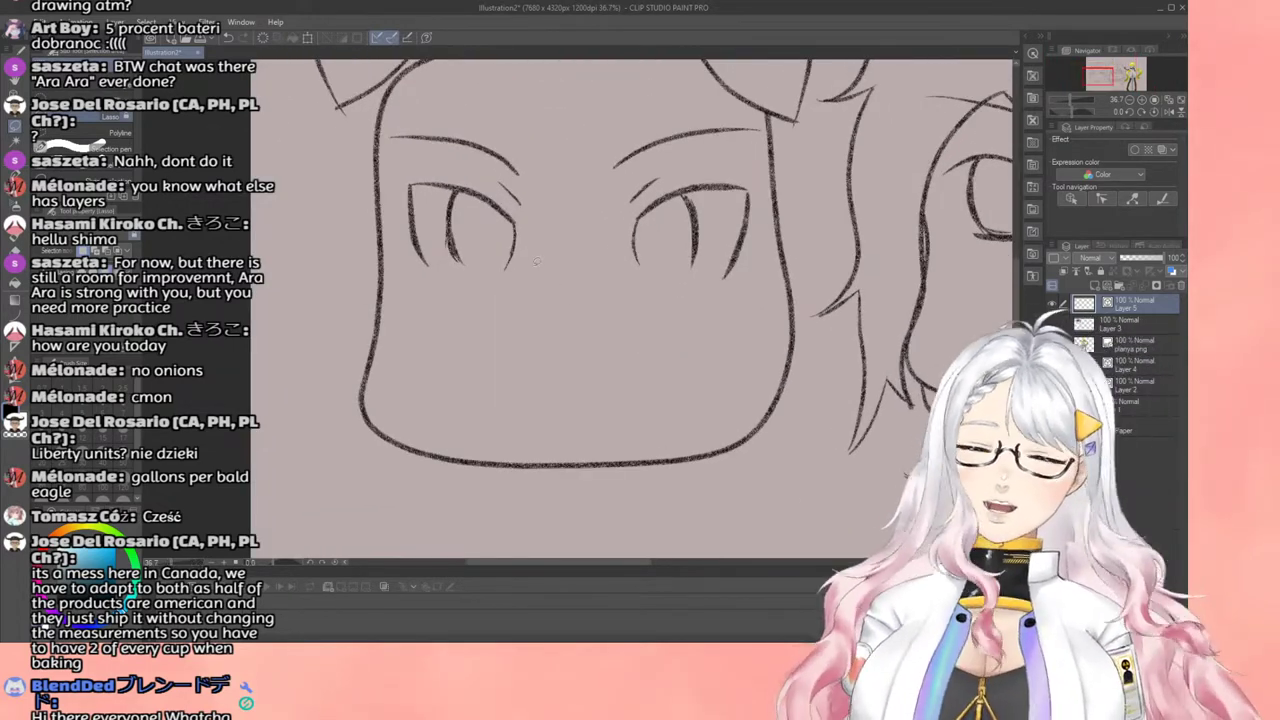
{"action": "key", "text": "p"}
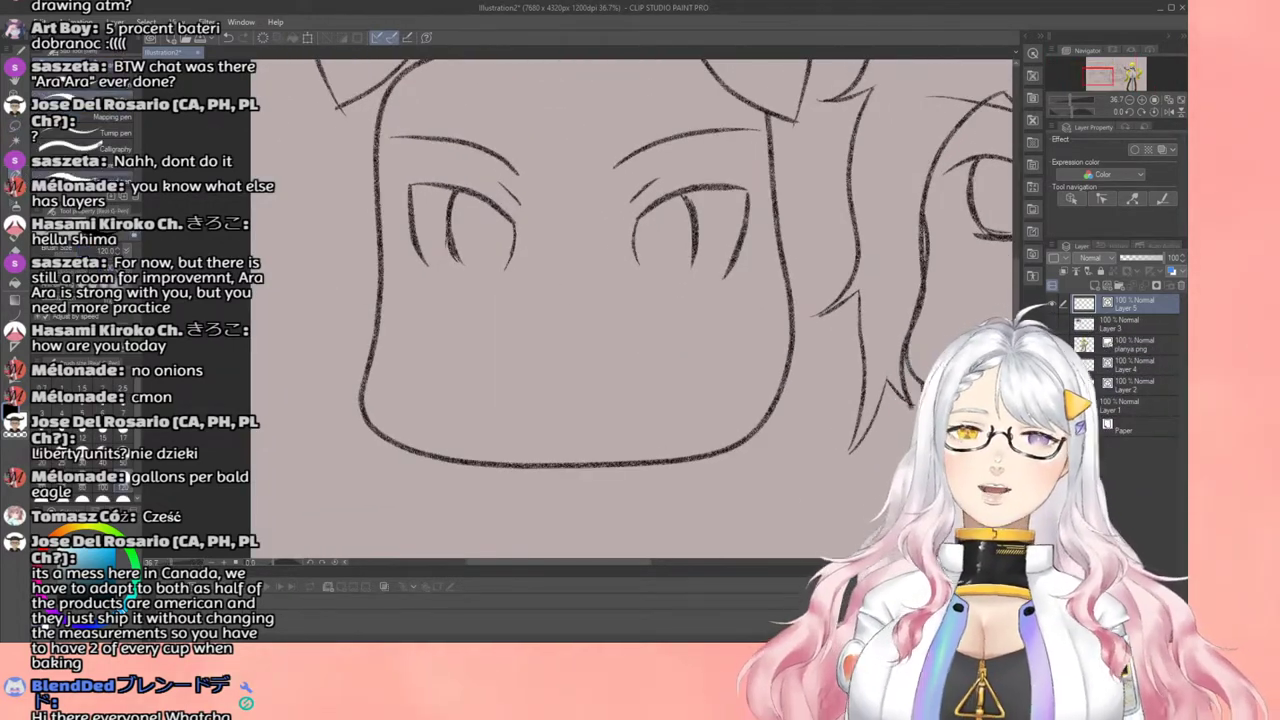
{"action": "key", "text": "p"}
{"action": "scroll", "coordinate": [520, 270], "scroll_direction": "up", "scroll_amount": 2}
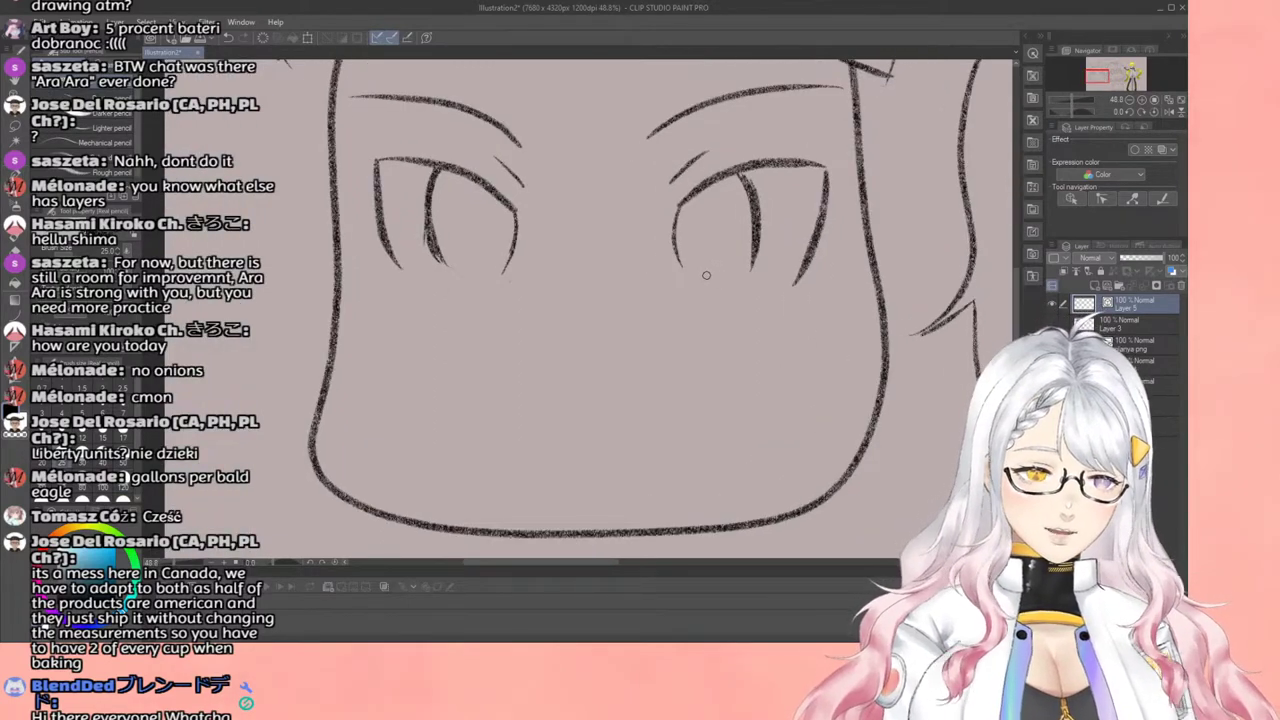
{"action": "left_click_drag", "start_coordinate": [706, 275], "coordinate": [820, 269]}
{"action": "key", "text": "ctrl+z"}
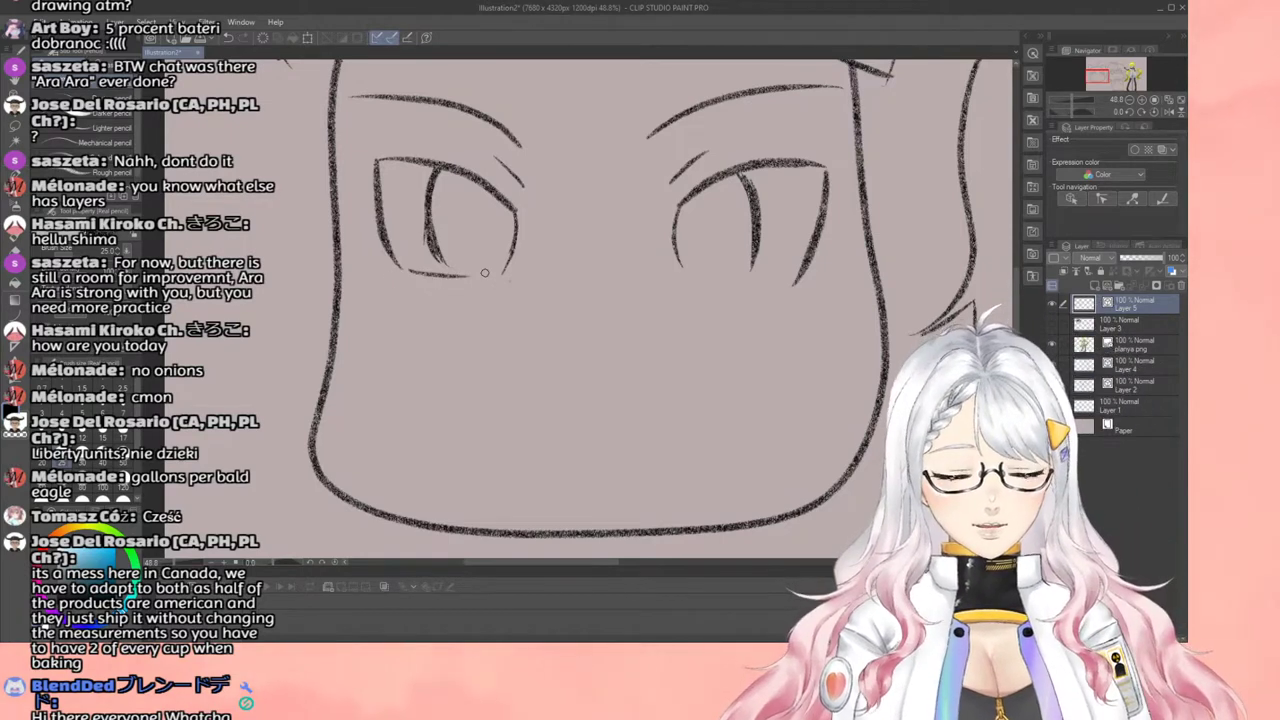
{"action": "scroll", "coordinate": [479, 246], "scroll_direction": "down", "scroll_amount": 5}
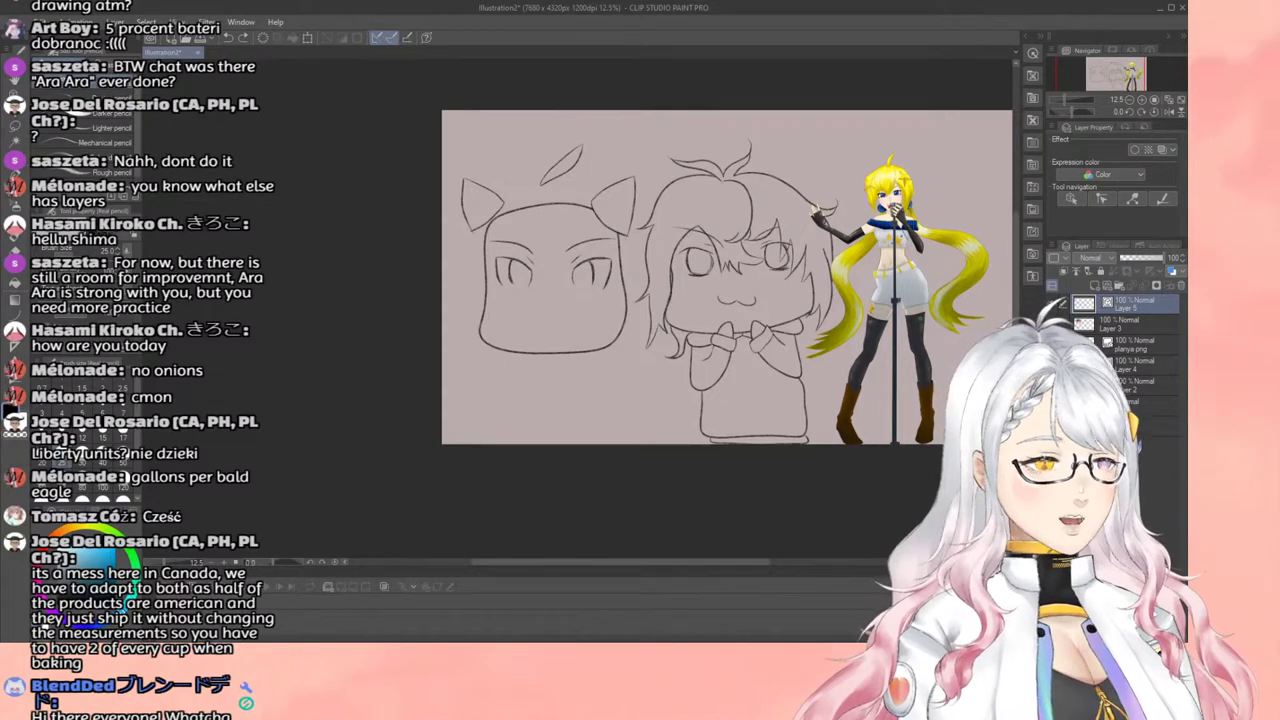
Step: Draw a wide, w-shaped cat mouth in pencil between the eyes and the chin of the new face
{"action": "scroll", "coordinate": [505, 377], "scroll_direction": "up", "scroll_amount": 5}
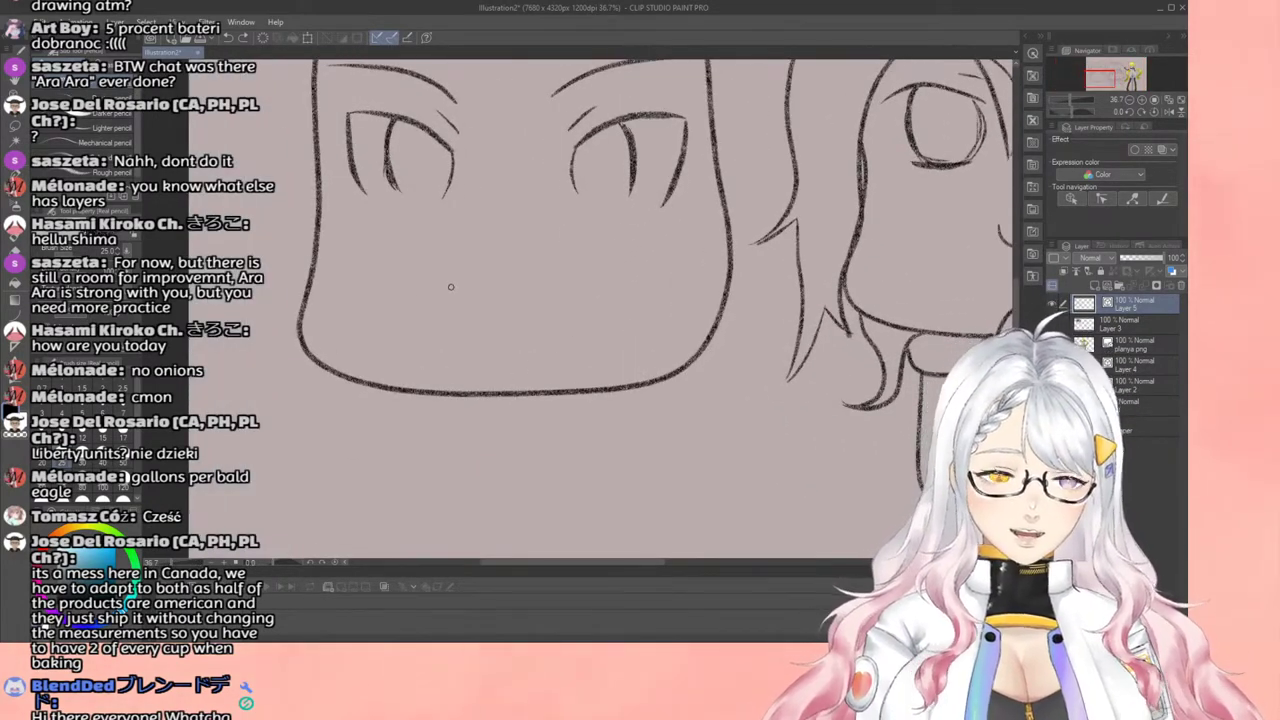
{"action": "mouse_move", "coordinate": [450, 287]}
{"action": "left_mouse_down"}
{"action": "mouse_move", "coordinate": [510, 320]}
{"action": "mouse_move", "coordinate": [566, 288]}
{"action": "left_mouse_up"}
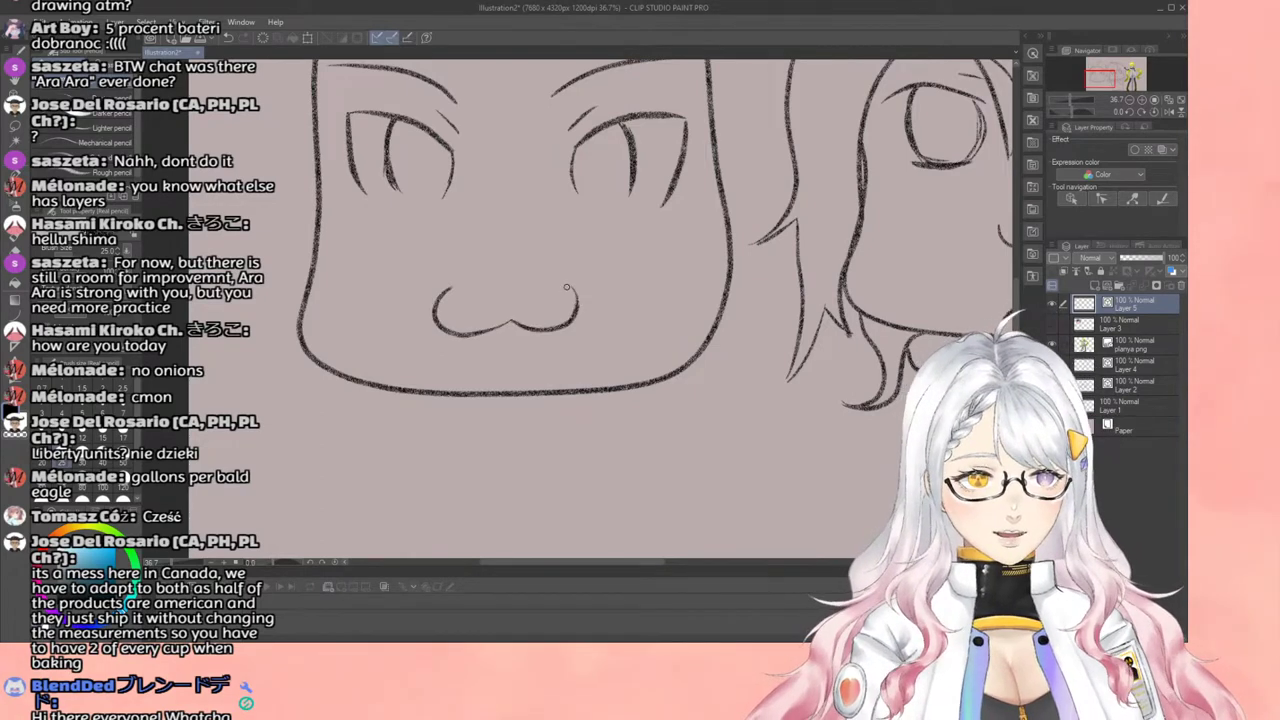
{"action": "scroll", "coordinate": [566, 288], "scroll_direction": "down", "scroll_amount": 5}
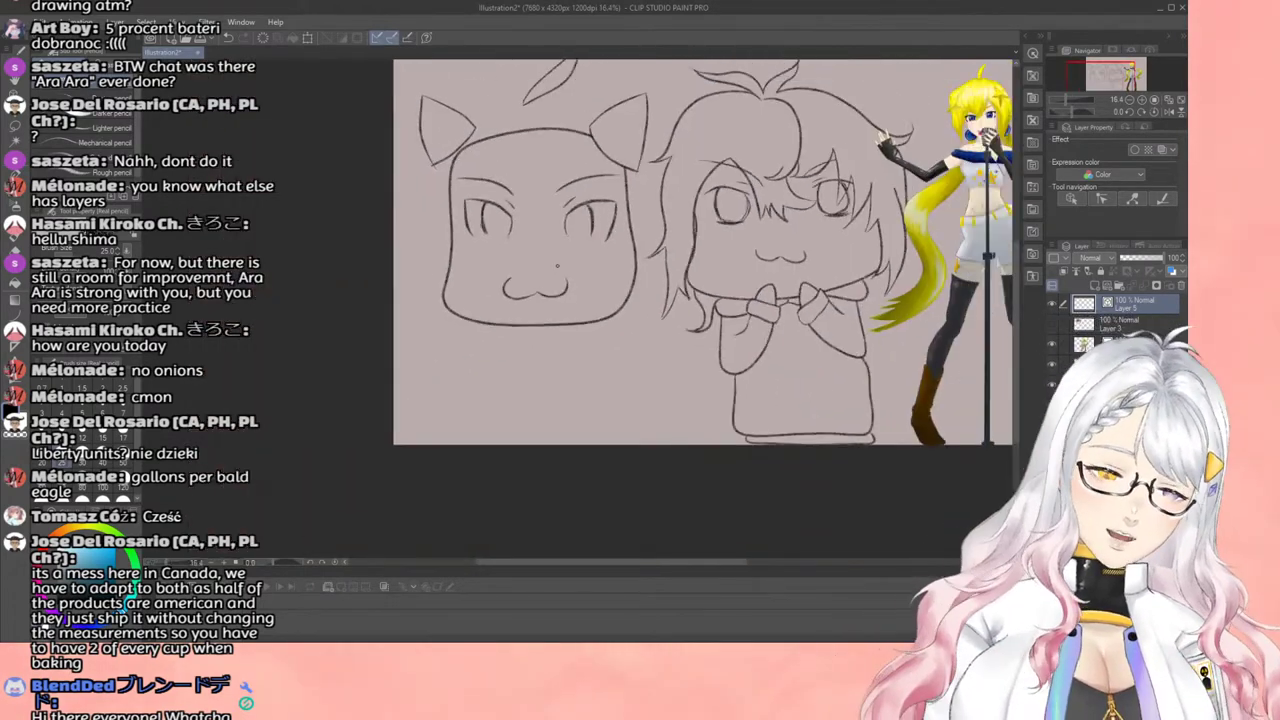
{"action": "scroll", "coordinate": [556, 252], "scroll_direction": "down", "scroll_amount": 2}
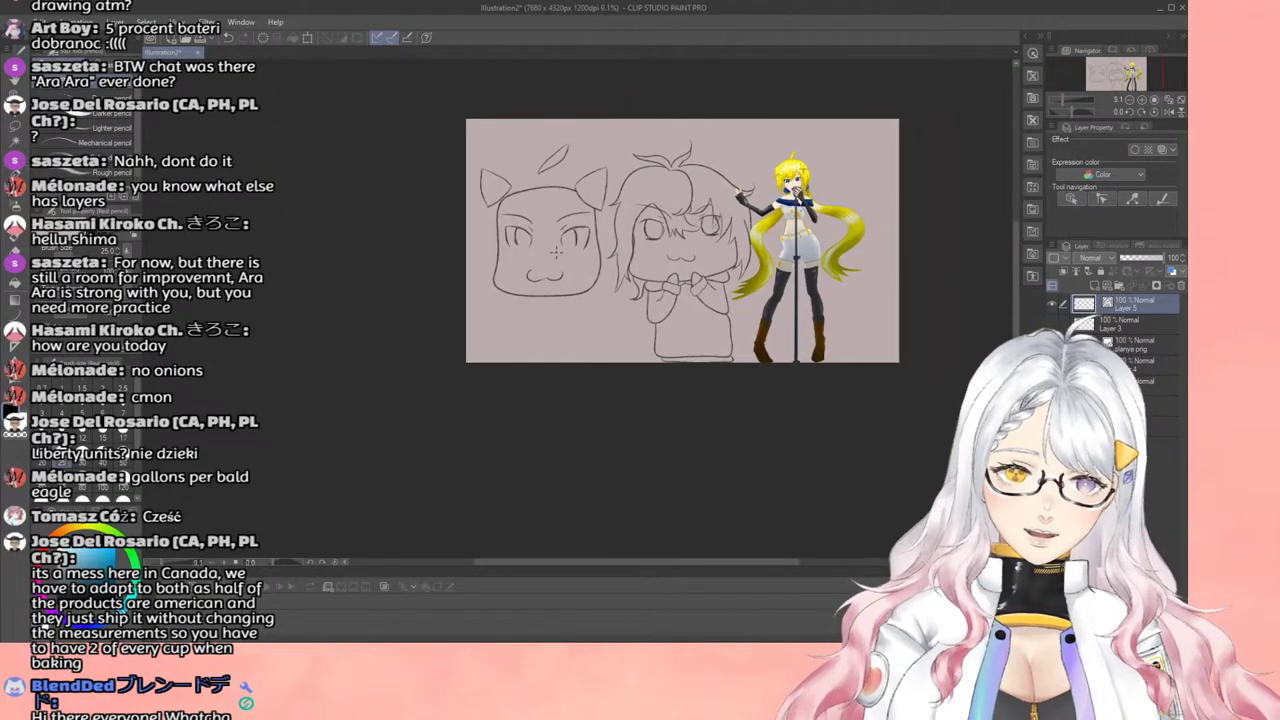
{"action": "scroll", "coordinate": [553, 242], "scroll_direction": "up", "scroll_amount": 1}
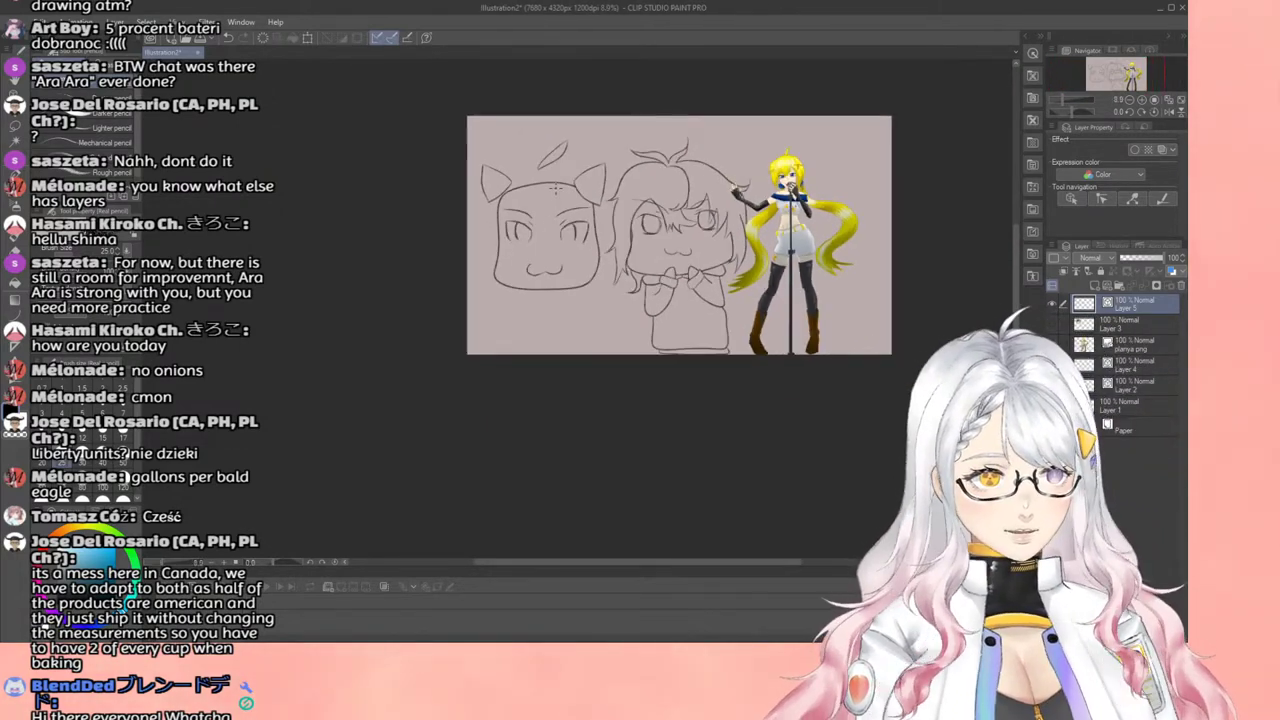
{"action": "scroll", "coordinate": [557, 186], "scroll_direction": "up", "scroll_amount": 2}
{"action": "scroll", "coordinate": [593, 178], "scroll_direction": "up", "scroll_amount": 1}
{"action": "scroll", "coordinate": [593, 165], "scroll_direction": "down", "scroll_amount": 2}
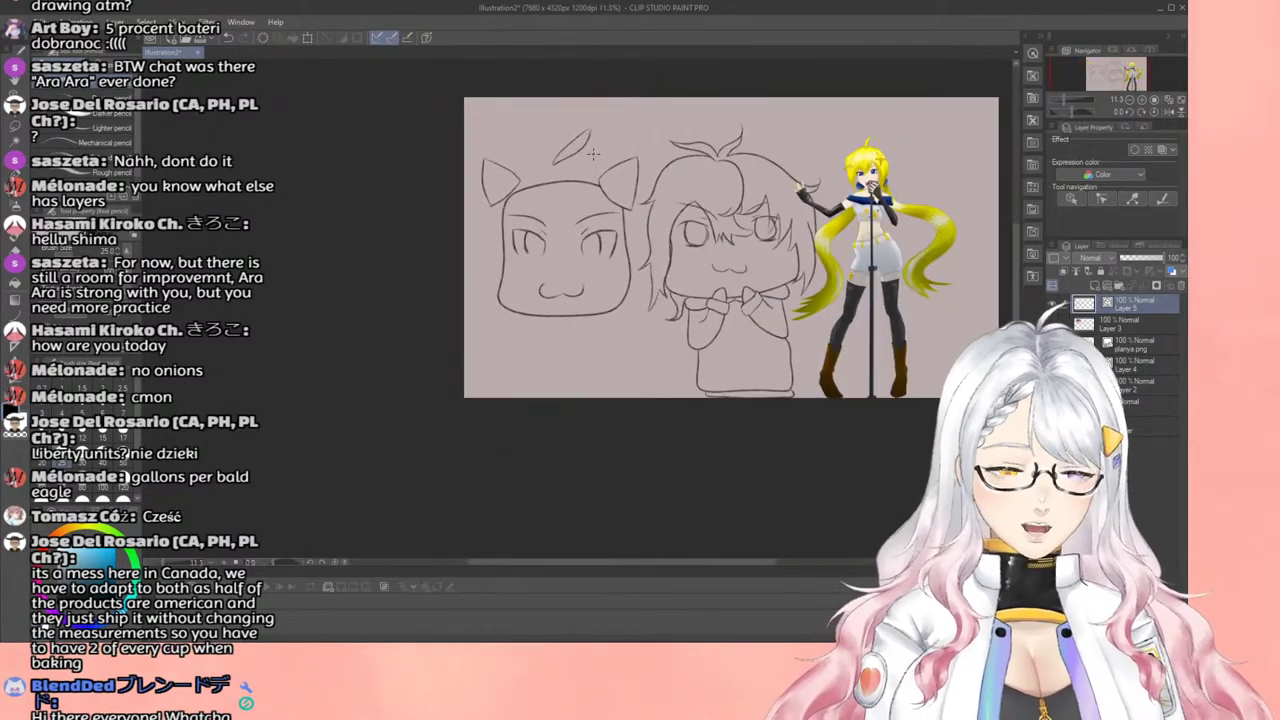
Step: Try a curved hair strand running from the leaf-shaped tuft above the head down between the eyes, and undo it
{"action": "scroll", "coordinate": [593, 152], "scroll_direction": "up", "scroll_amount": 5}
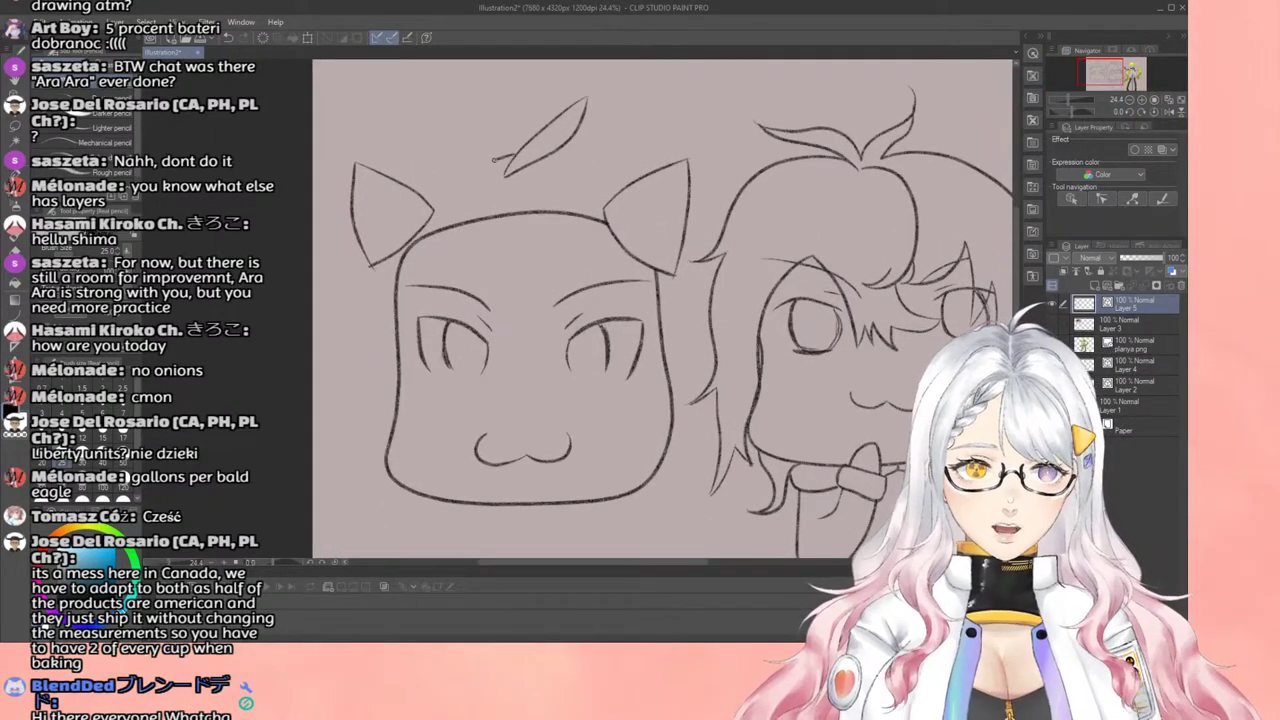
{"action": "mouse_move", "coordinate": [493, 158]}
{"action": "left_mouse_down"}
{"action": "mouse_move", "coordinate": [452, 205]}
{"action": "mouse_move", "coordinate": [456, 239]}
{"action": "mouse_move", "coordinate": [535, 341]}
{"action": "left_mouse_up"}
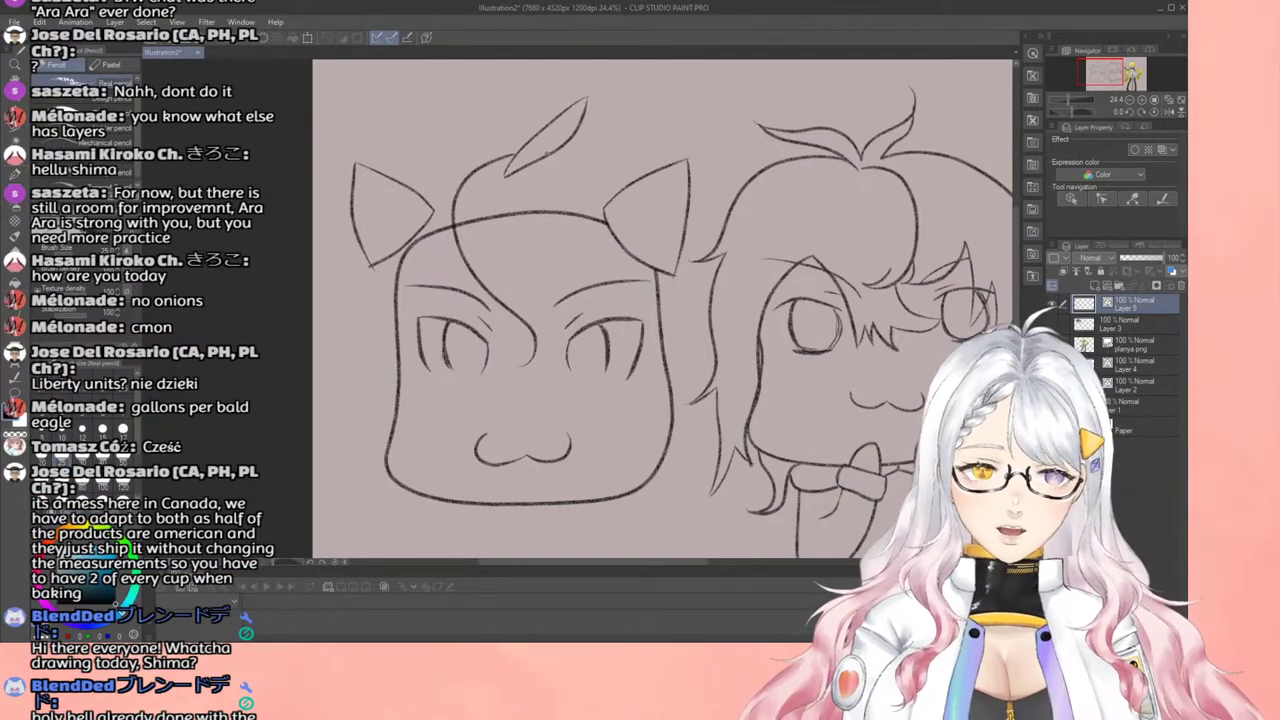
{"action": "key", "text": "ctrl+z"}
Step: Erase the leaf-shaped tuft above the head and the cat ear beside the other chibi, including its leftover line ends
{"action": "key", "text": "e"}
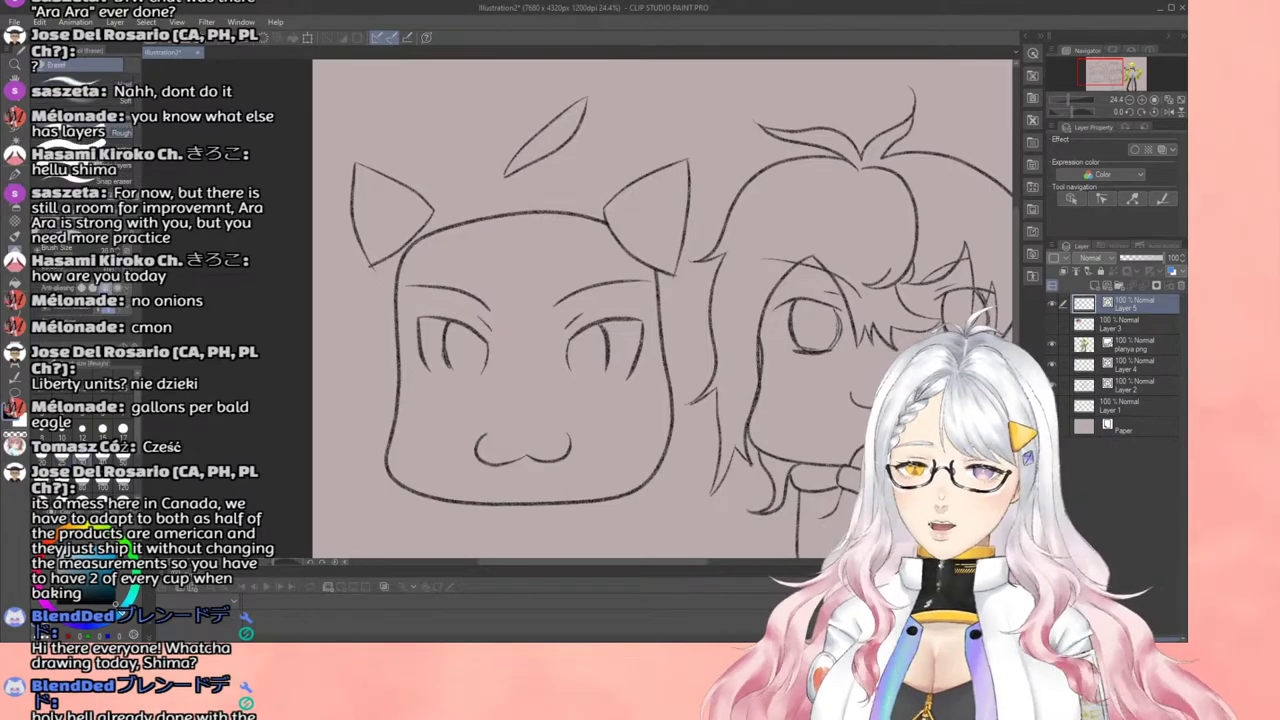
{"action": "left_click_drag", "start_coordinate": [496, 160], "coordinate": [573, 161]}
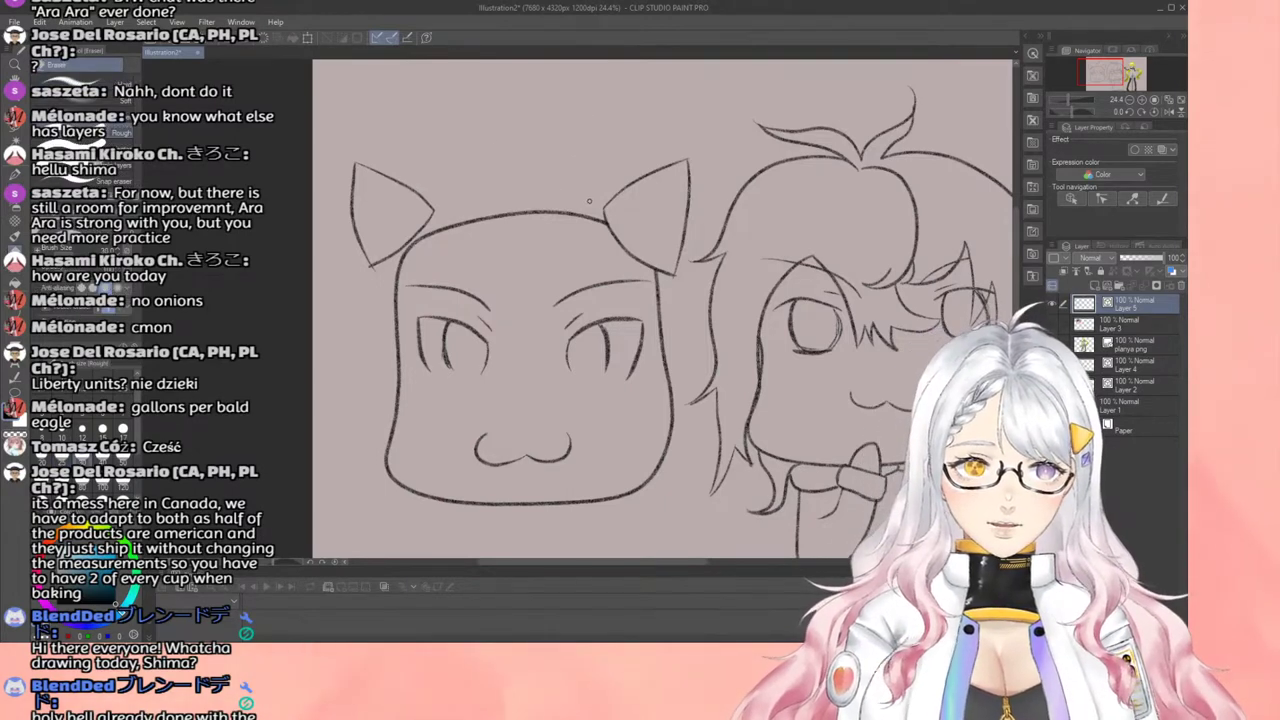
{"action": "mouse_move", "coordinate": [606, 208]}
{"action": "left_mouse_down"}
{"action": "mouse_move", "coordinate": [688, 162]}
{"action": "mouse_move", "coordinate": [684, 270]}
{"action": "left_mouse_up"}
{"action": "left_click", "coordinate": [640, 256]}
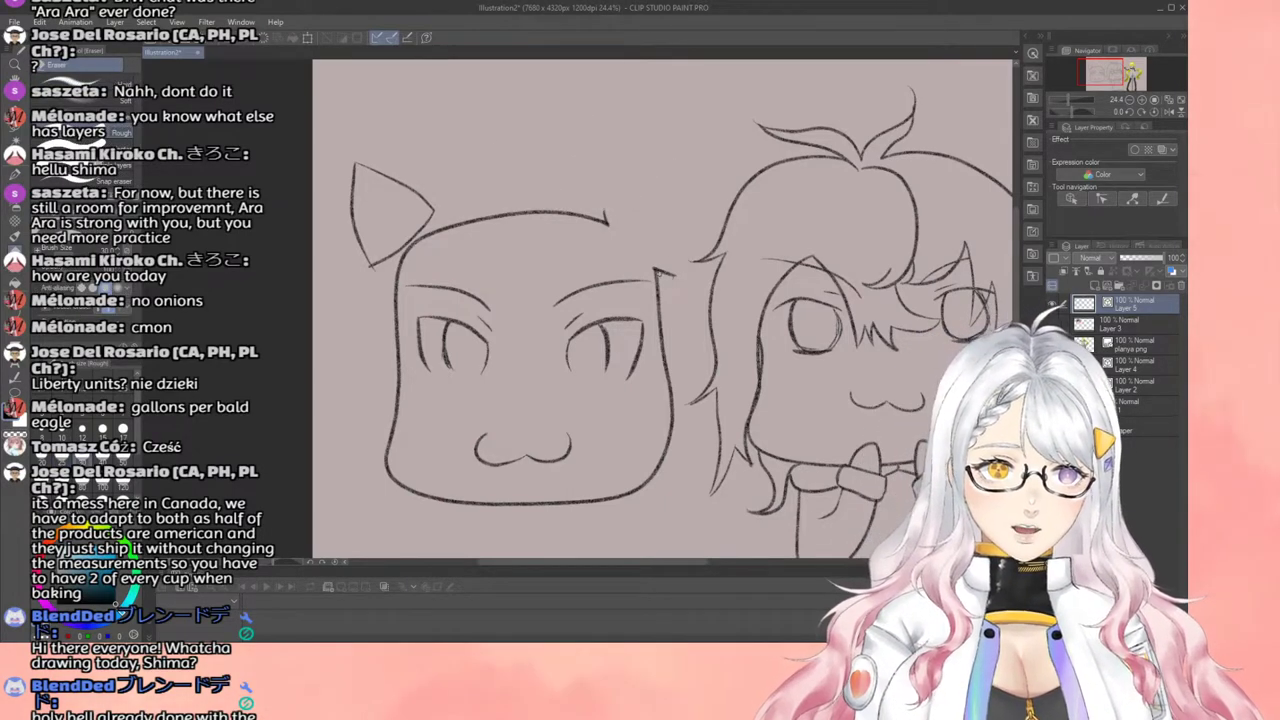
{"action": "left_click", "coordinate": [657, 272]}
{"action": "key", "text": "ctrl+z"}
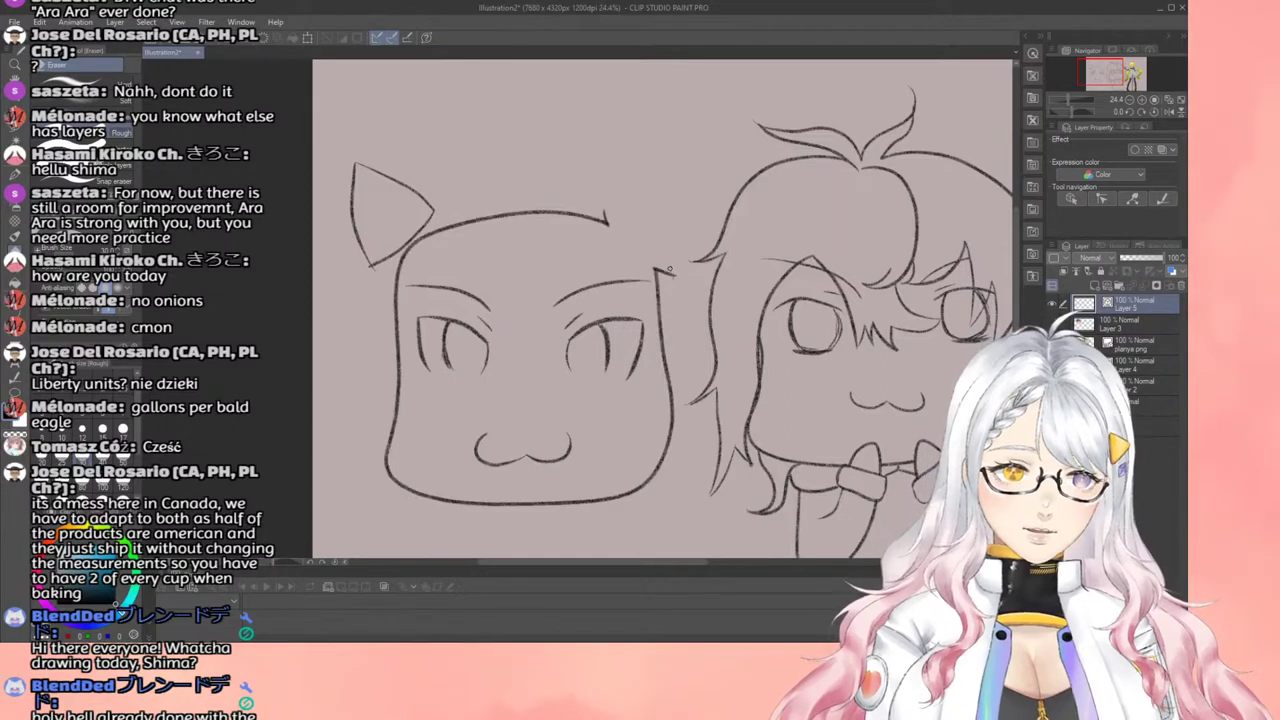
{"action": "left_click_drag", "start_coordinate": [660, 272], "coordinate": [668, 267]}
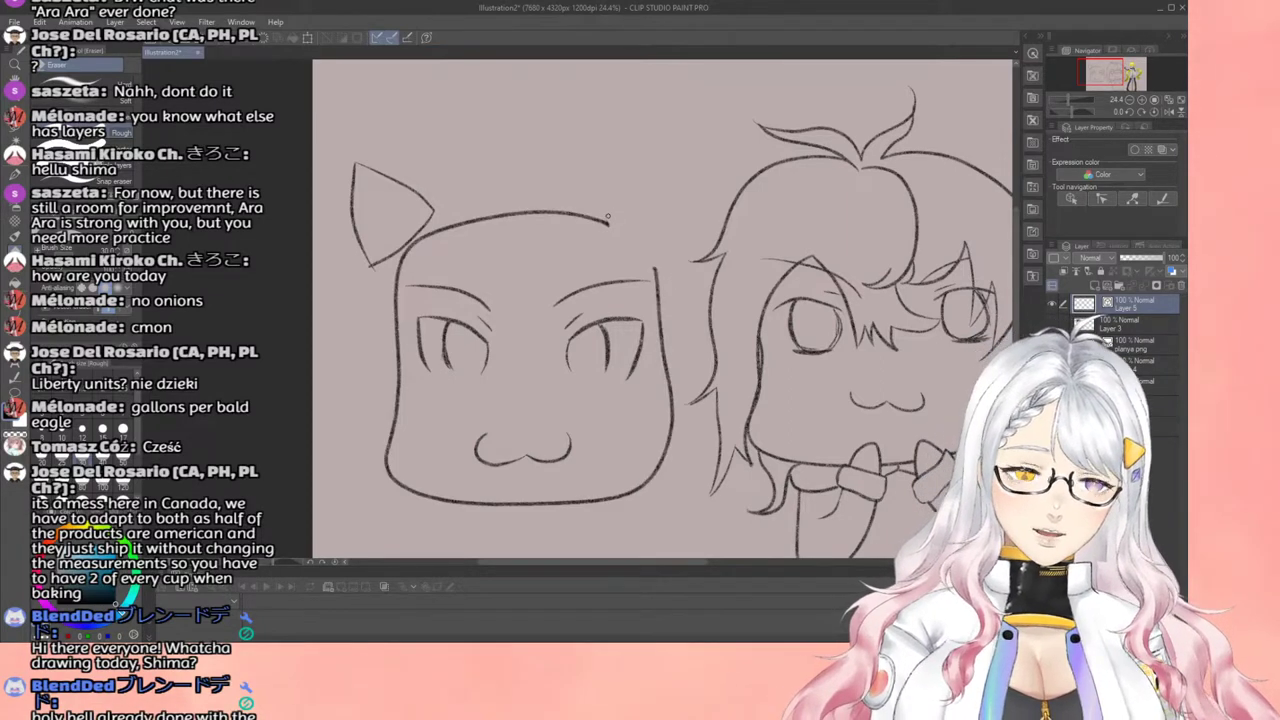
Step: Erase the remaining cat ear on the outer side of the head without cutting into the head outline
{"action": "mouse_move", "coordinate": [411, 175]}
{"action": "left_mouse_down"}
{"action": "mouse_move", "coordinate": [414, 198]}
{"action": "mouse_move", "coordinate": [374, 264]}
{"action": "left_mouse_up"}
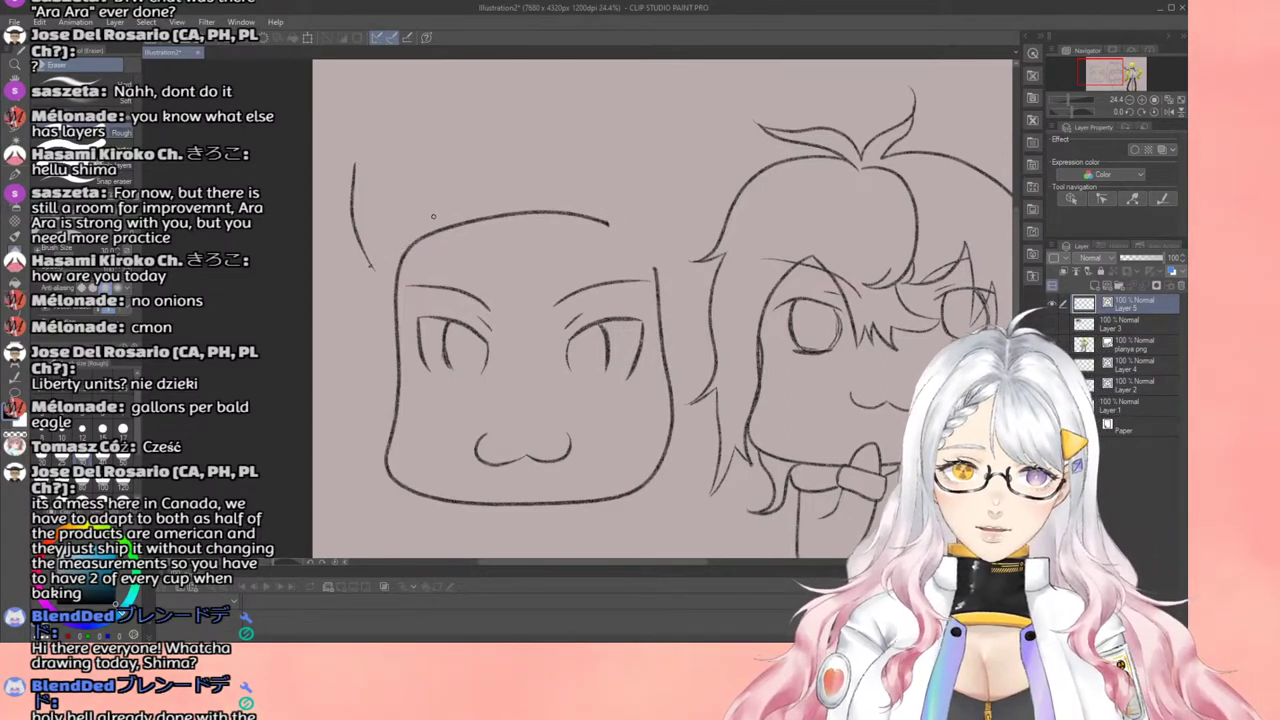
{"action": "left_click_drag", "start_coordinate": [352, 168], "coordinate": [357, 237]}
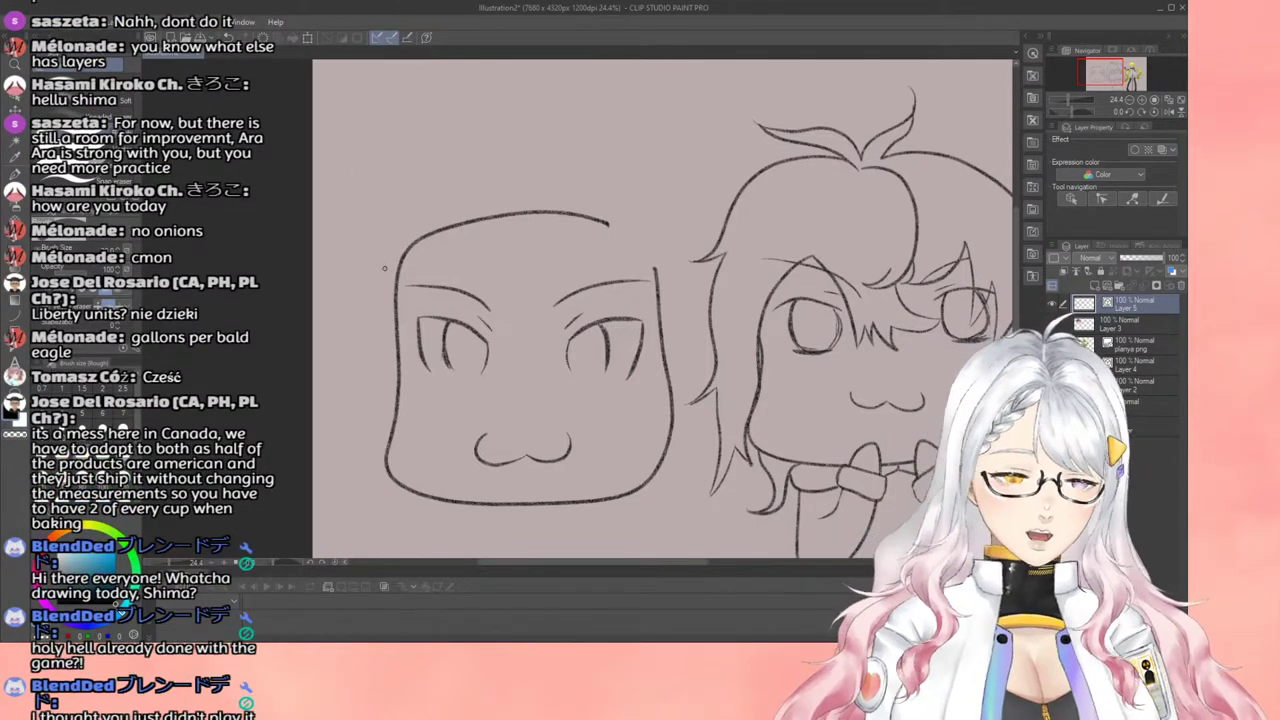
{"action": "scroll", "coordinate": [384, 268], "scroll_direction": "down", "scroll_amount": 4}
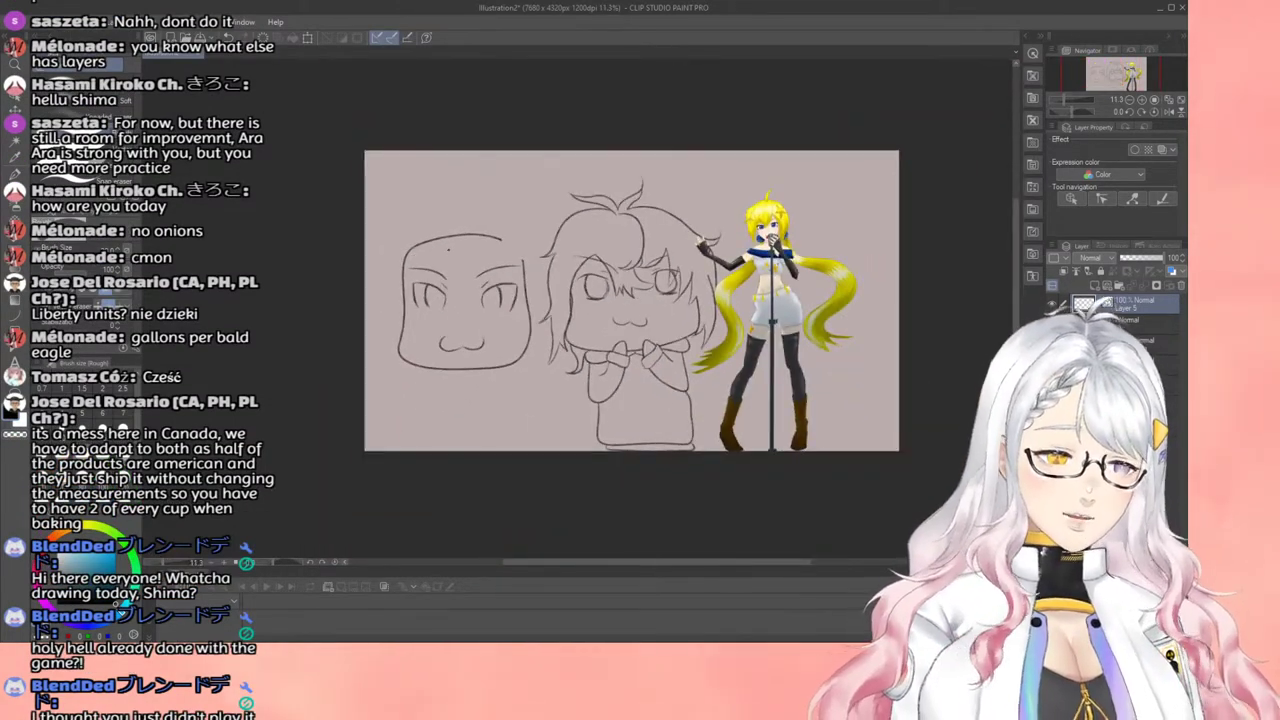
Step: Try a bumpy hair outline above the head with a strand curving down between the eyes, and undo both strokes
{"action": "scroll", "coordinate": [452, 259], "scroll_direction": "up", "scroll_amount": 4}
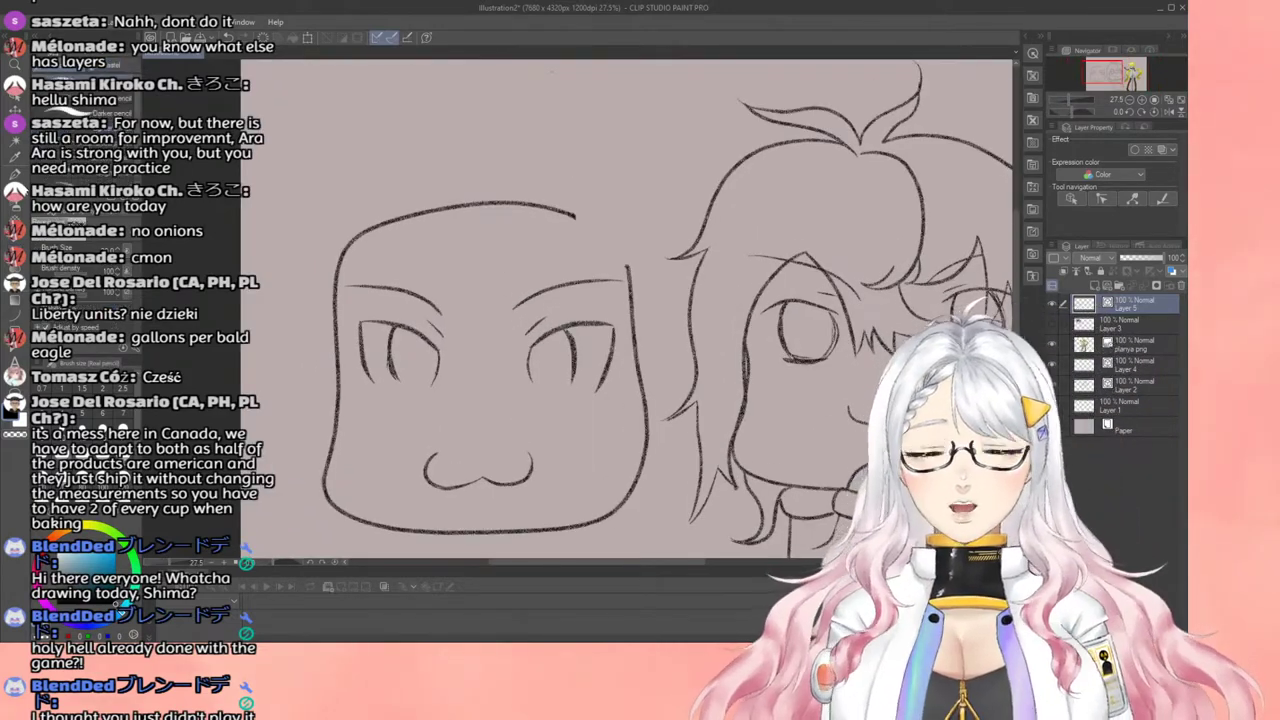
{"action": "scroll", "coordinate": [511, 277], "scroll_direction": "down", "scroll_amount": 4}
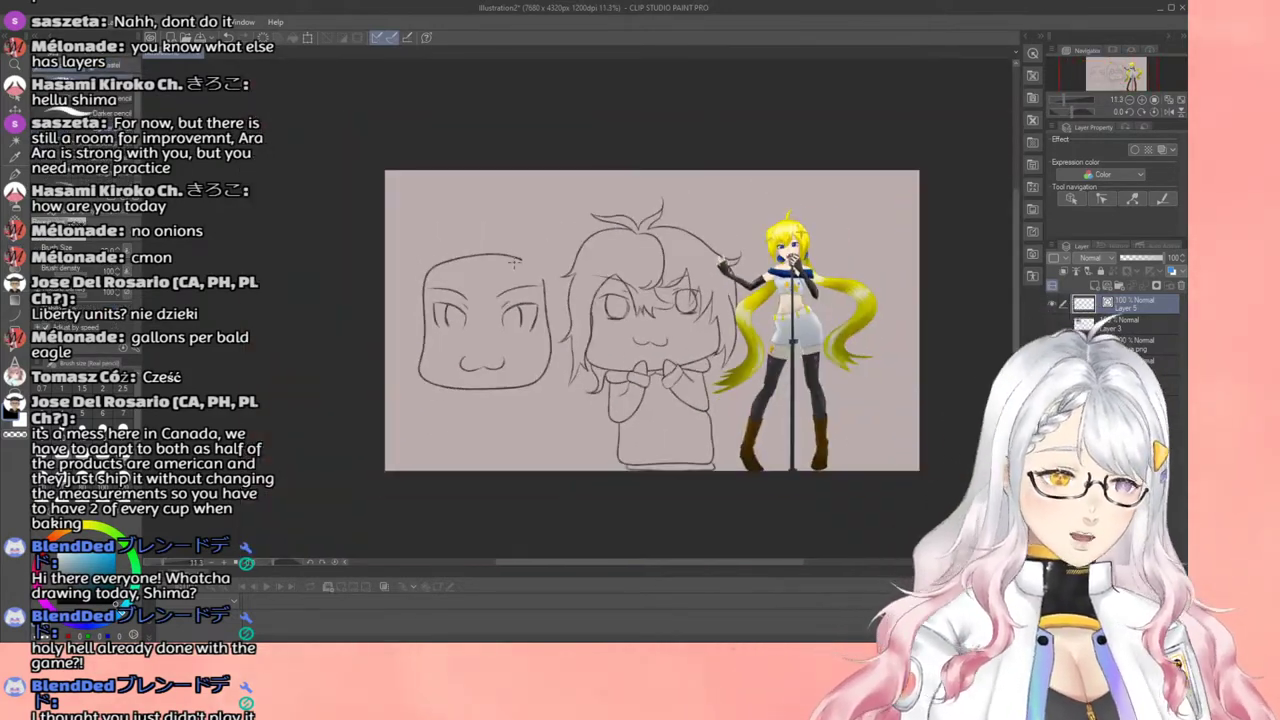
{"action": "scroll", "coordinate": [516, 268], "scroll_direction": "up", "scroll_amount": 2}
{"action": "scroll", "coordinate": [516, 268], "scroll_direction": "up", "scroll_amount": 3}
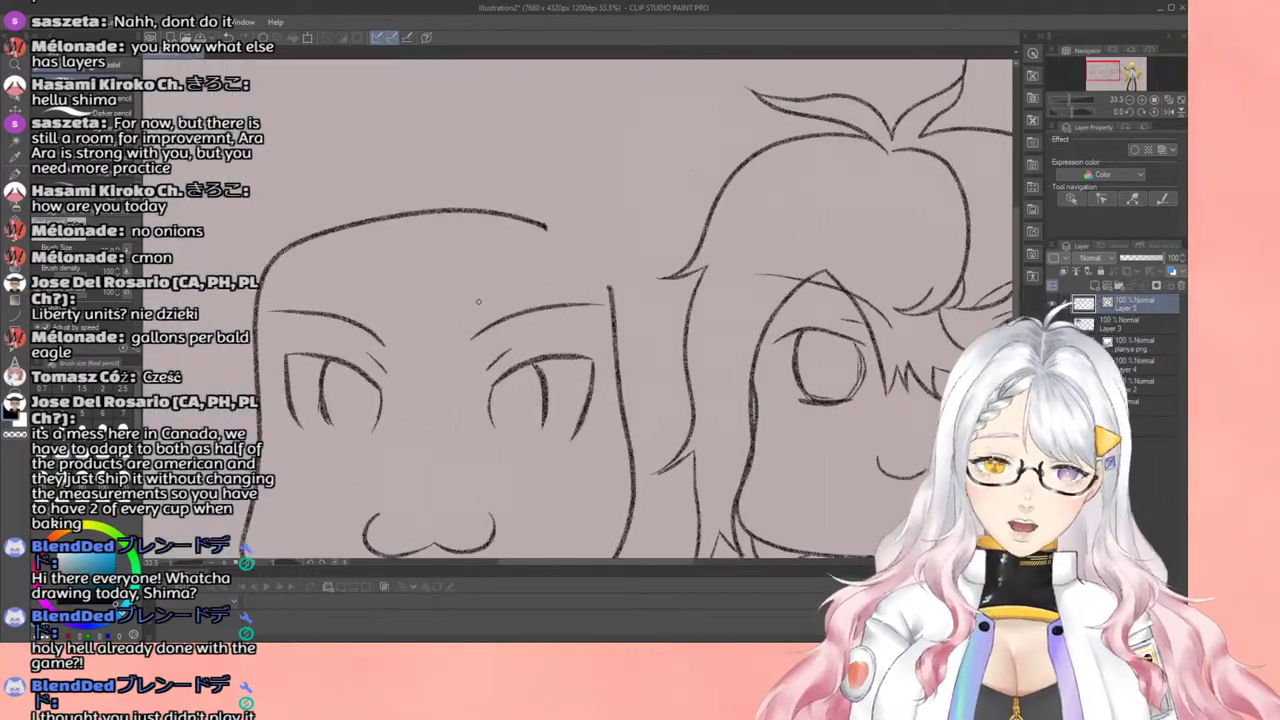
{"action": "scroll", "coordinate": [486, 298], "scroll_direction": "down", "scroll_amount": 2}
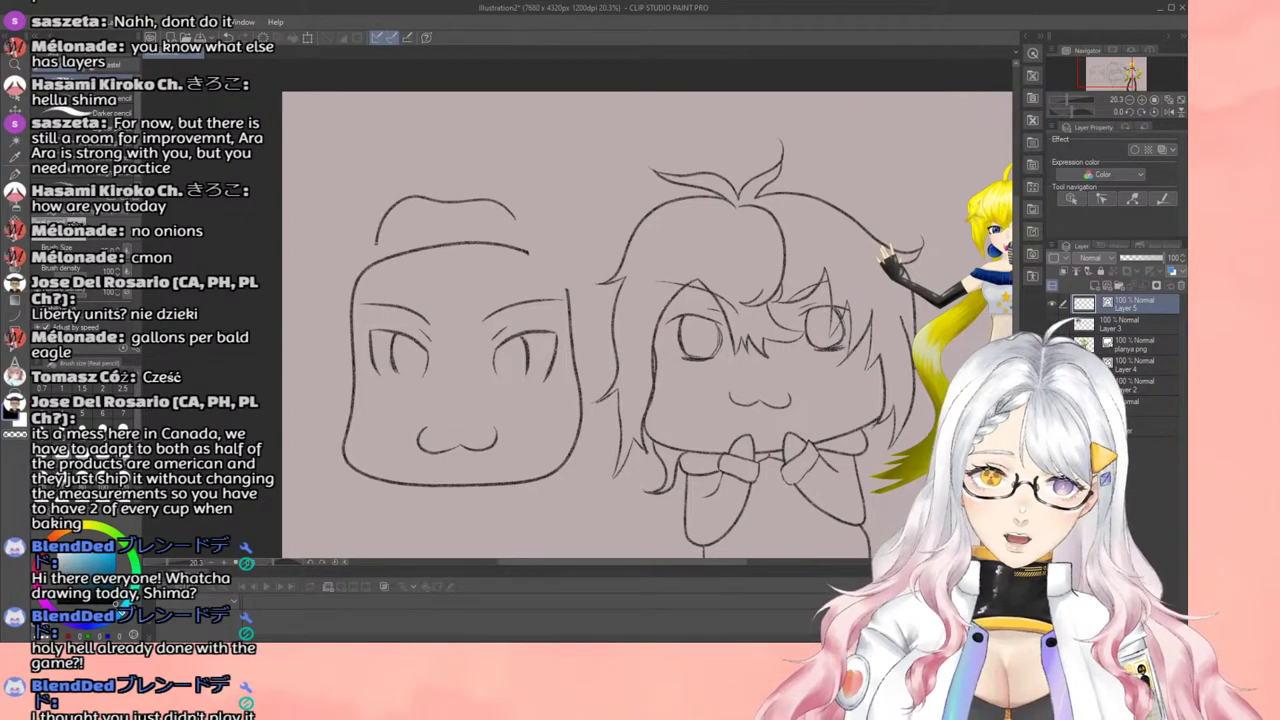
{"action": "left_click_drag", "start_coordinate": [376, 244], "coordinate": [396, 288]}
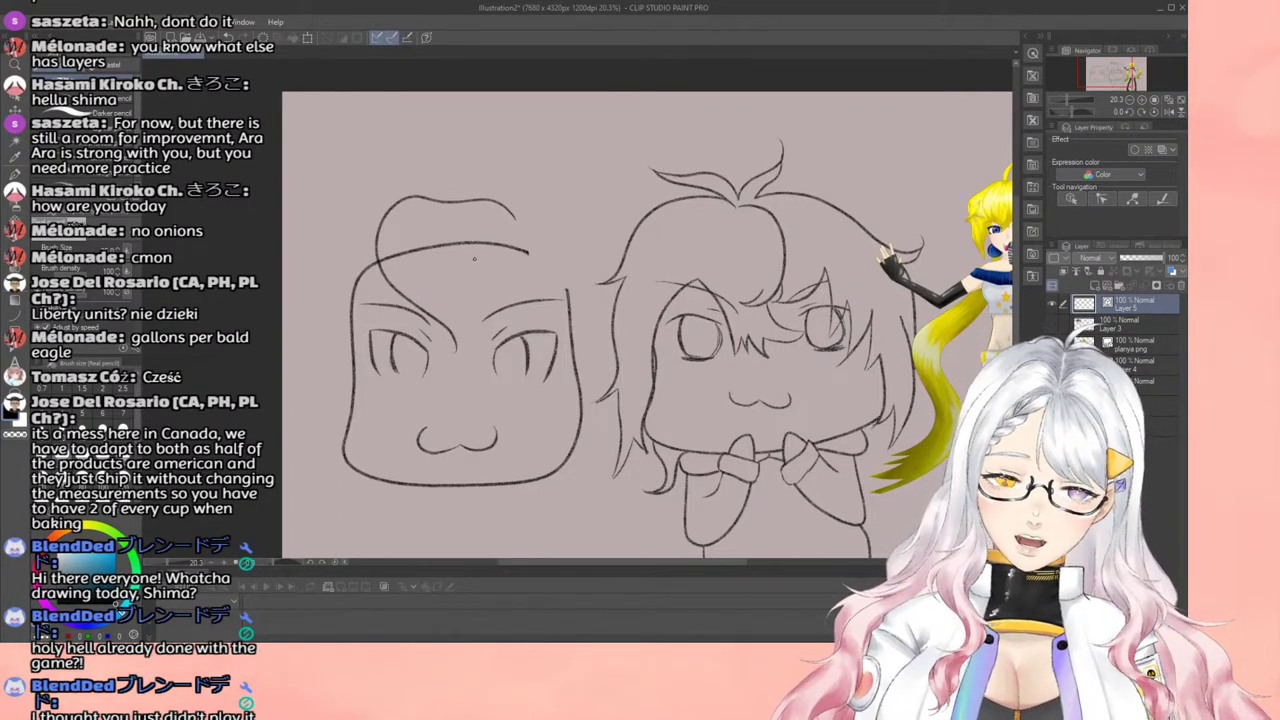
{"action": "scroll", "coordinate": [618, 236], "scroll_direction": "down", "scroll_amount": 3}
{"action": "scroll", "coordinate": [563, 216], "scroll_direction": "up", "scroll_amount": 1}
{"action": "key", "text": "ctrl+z"}
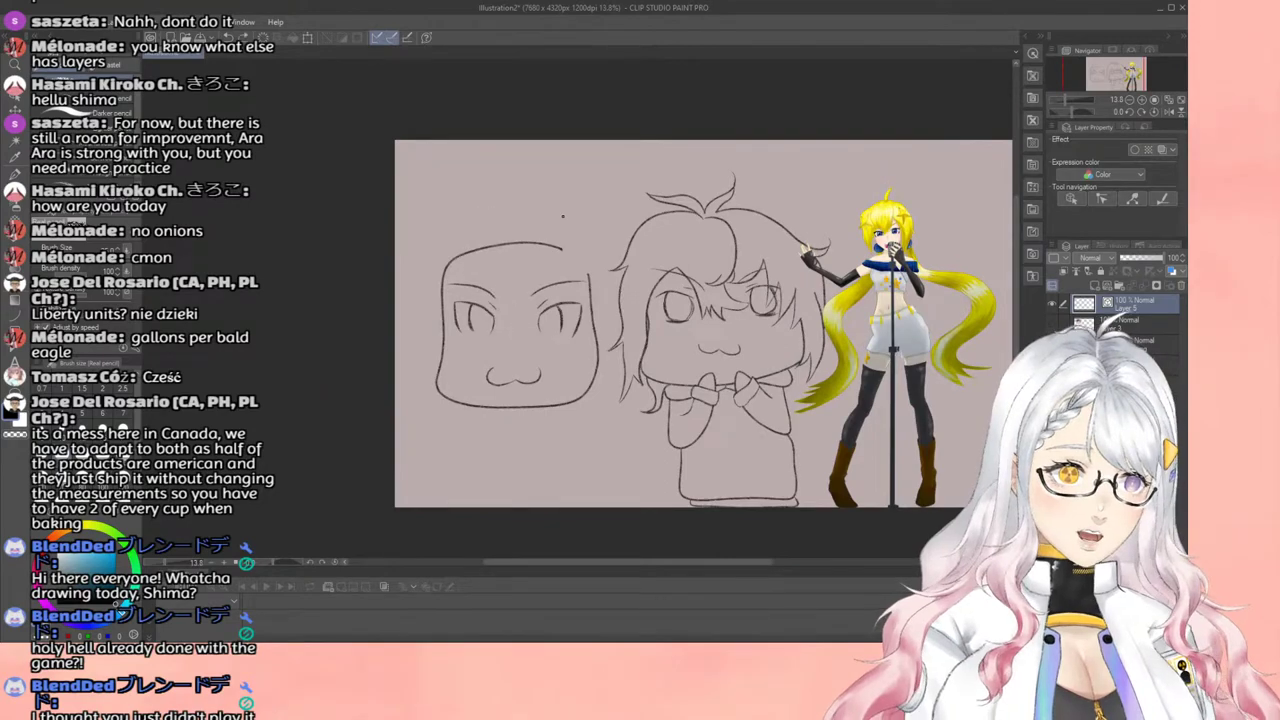
{"action": "scroll", "coordinate": [562, 215], "scroll_direction": "up", "scroll_amount": 3}
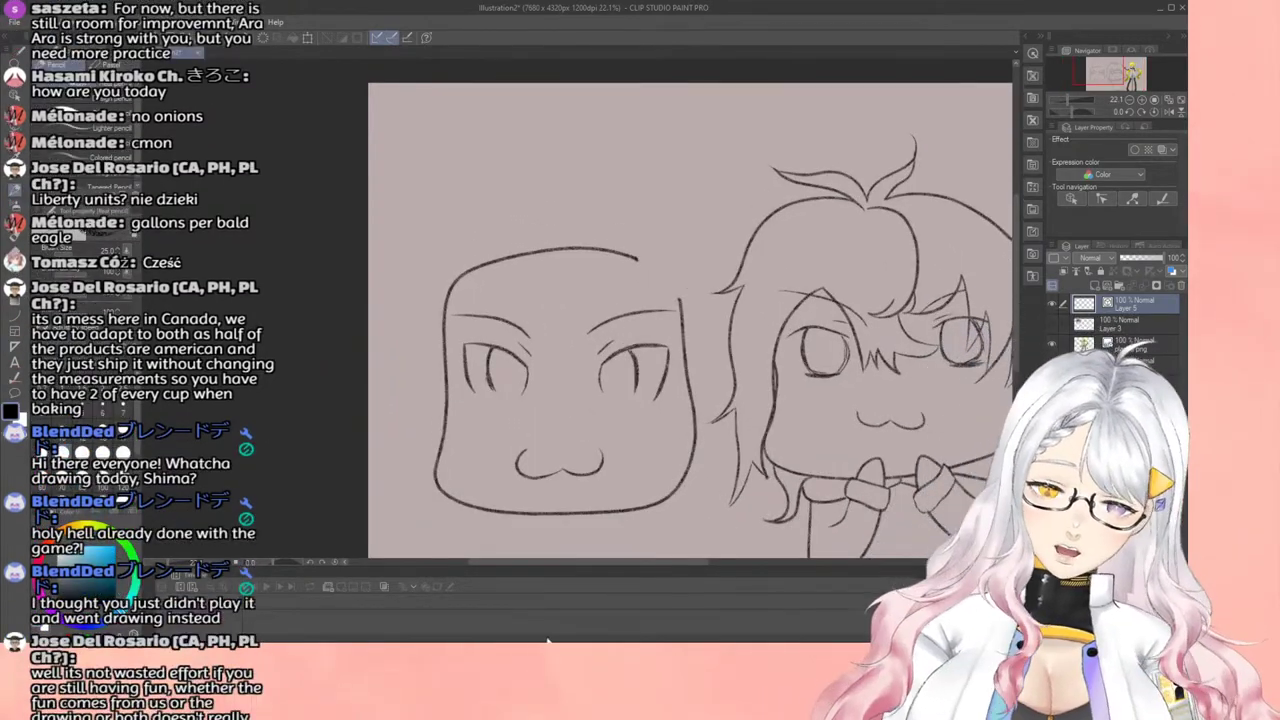
{"action": "scroll", "coordinate": [617, 365], "scroll_direction": "down", "scroll_amount": 3}
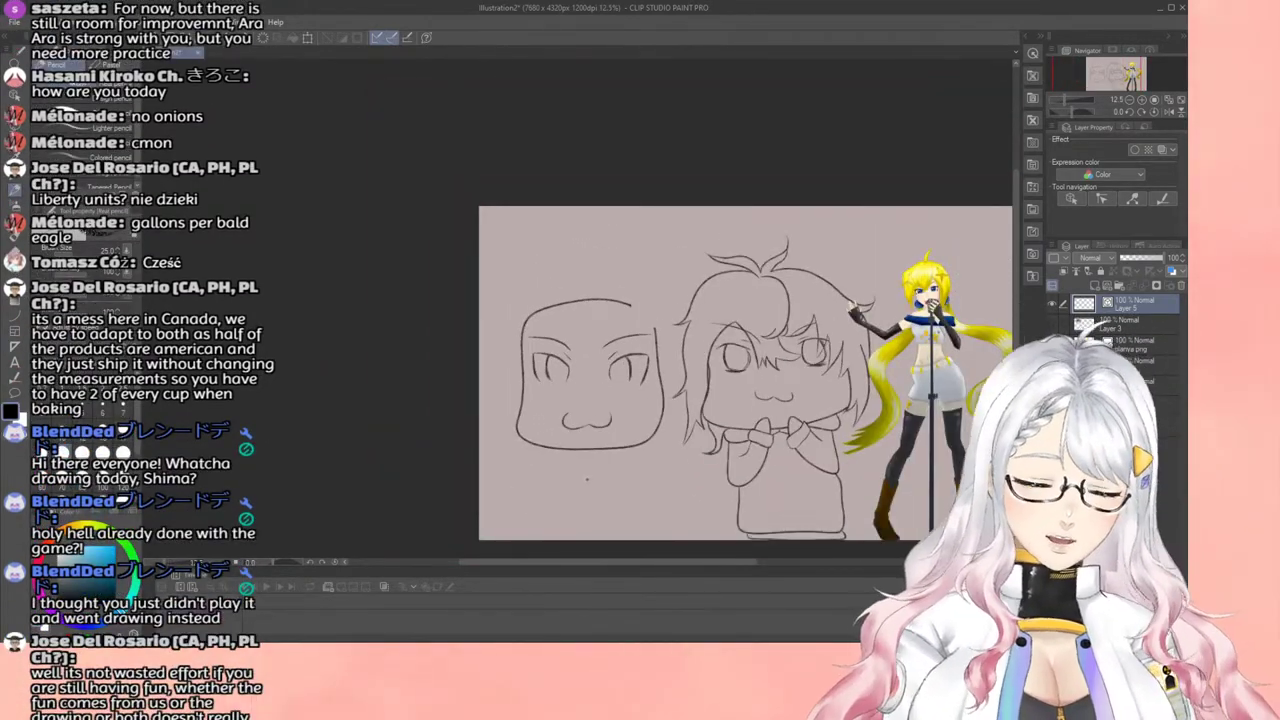
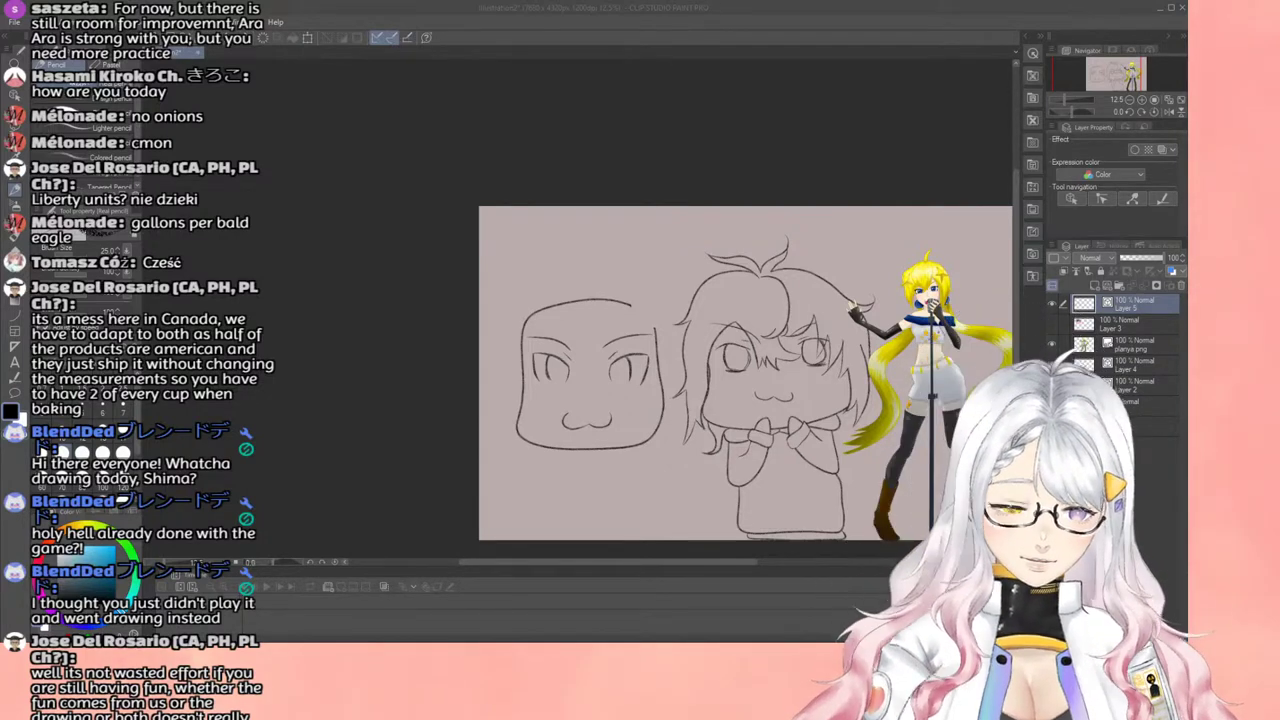
{"action": "scroll", "coordinate": [779, 406], "scroll_direction": "down", "scroll_amount": 1}
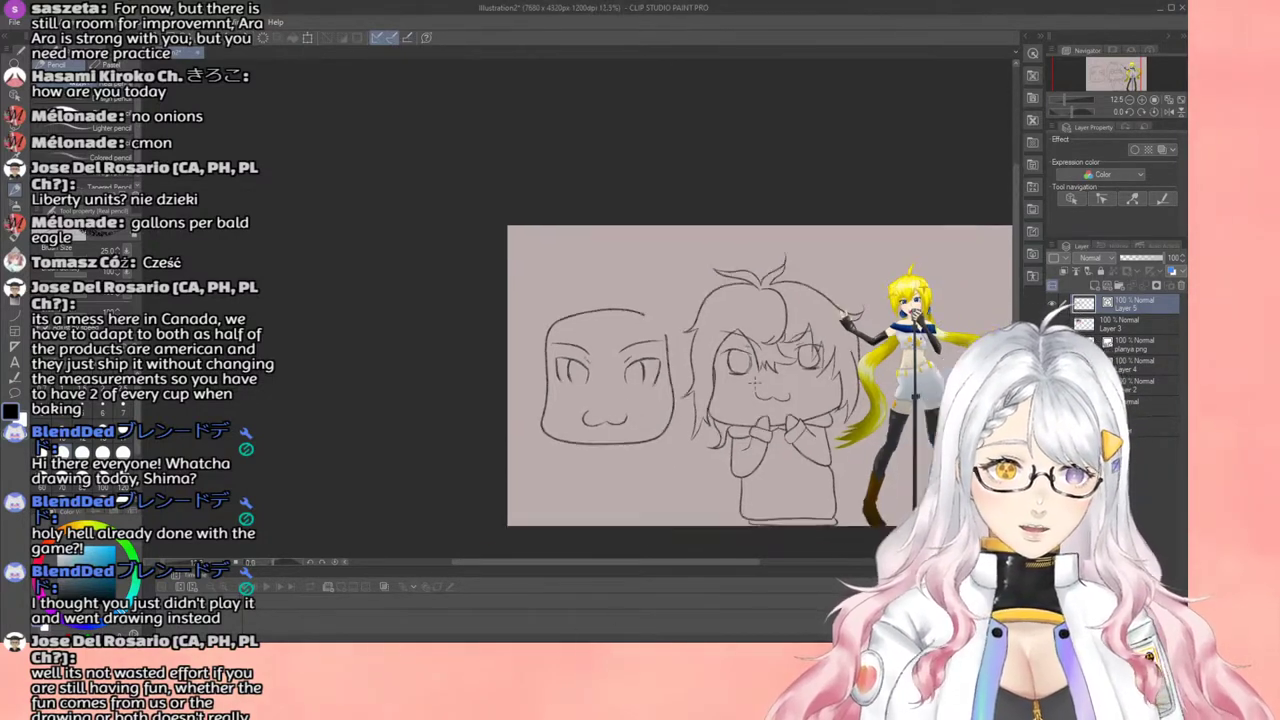
Step: Draw a wide central bang on the new chibi, starting above the head outline and tapering down to a point between the eyes
{"action": "scroll", "coordinate": [678, 446], "scroll_direction": "up", "scroll_amount": 5}
{"action": "scroll", "coordinate": [533, 110], "scroll_direction": "up", "scroll_amount": 3}
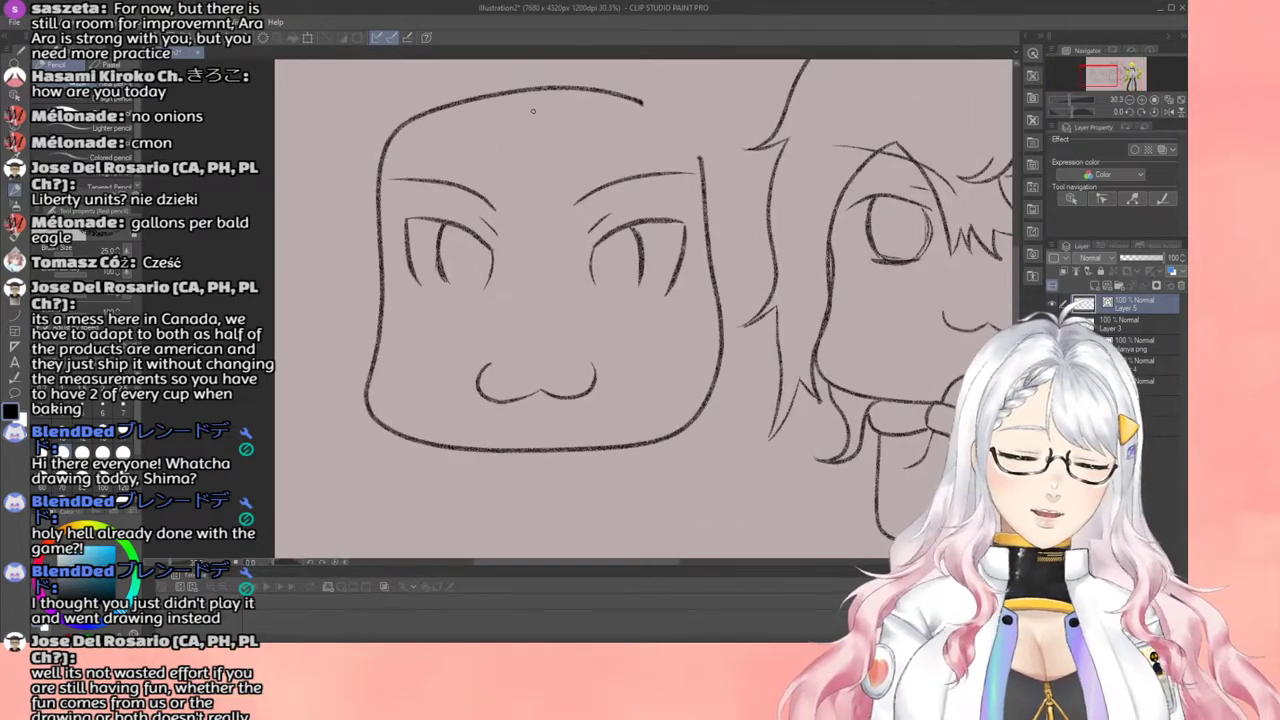
{"action": "scroll", "coordinate": [533, 111], "scroll_direction": "down", "scroll_amount": 5}
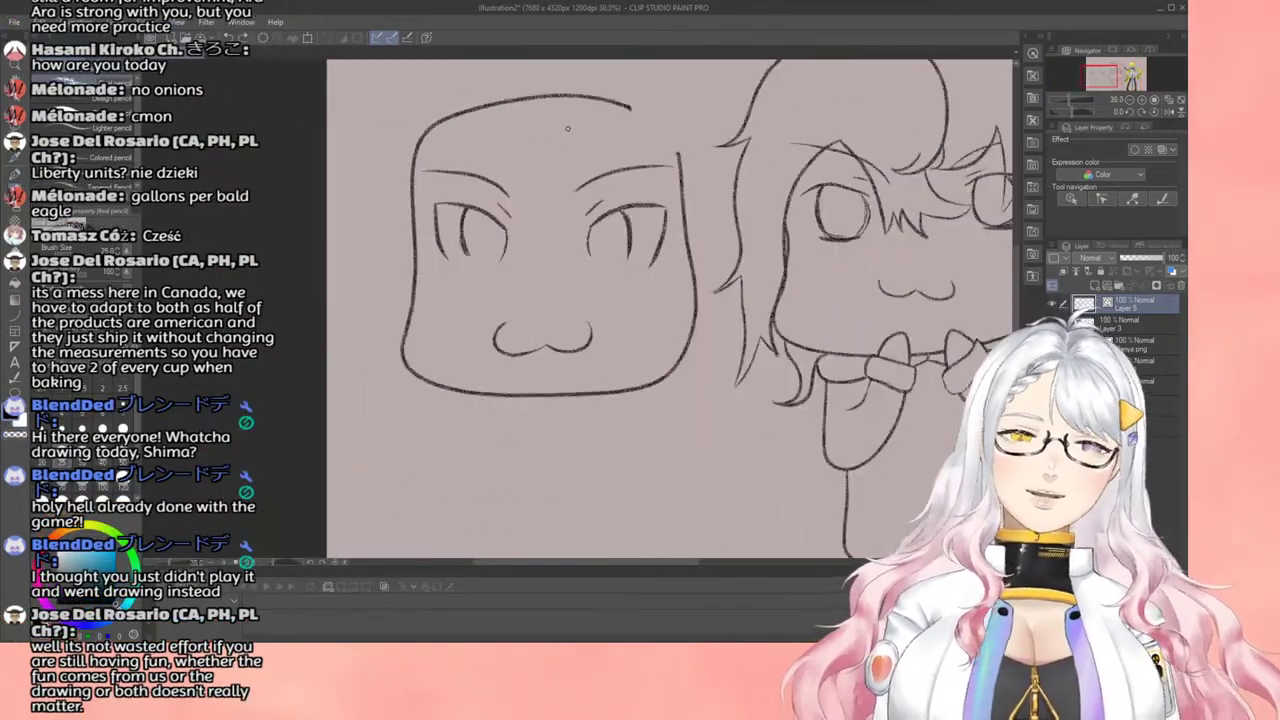
{"action": "scroll", "coordinate": [574, 97], "scroll_direction": "up", "scroll_amount": 3}
{"action": "scroll", "coordinate": [574, 97], "scroll_direction": "up", "scroll_amount": 2}
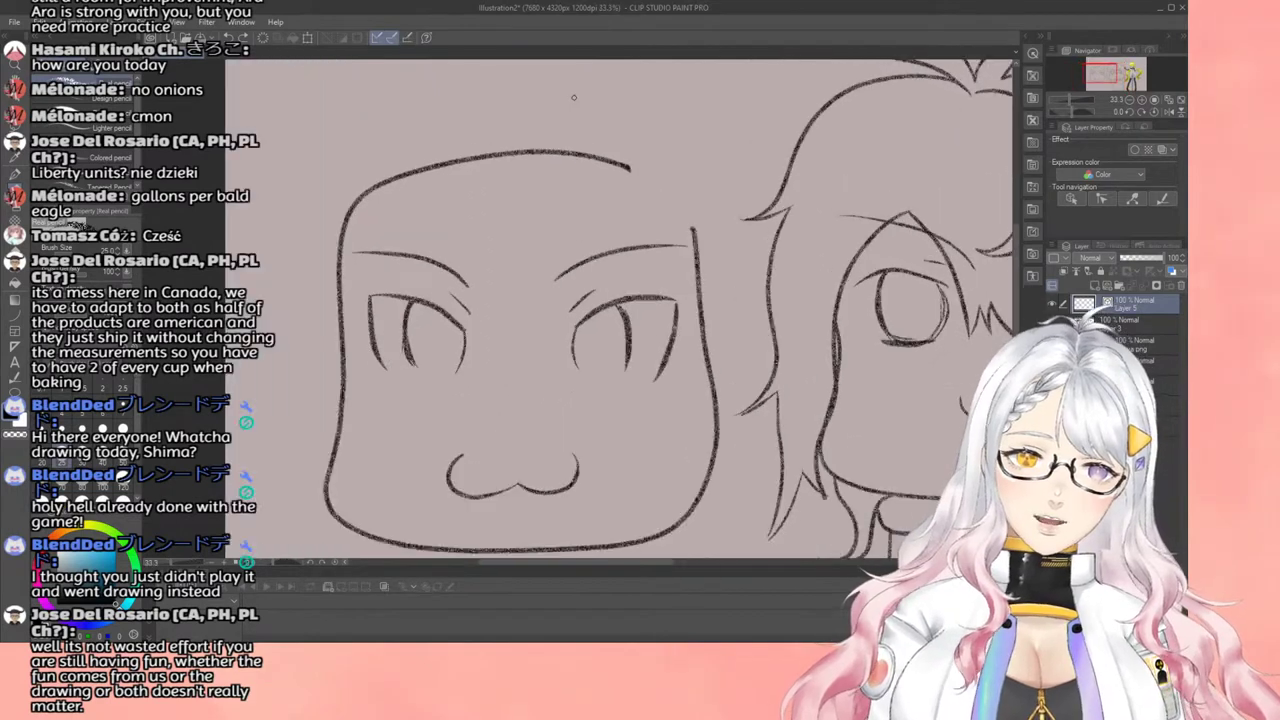
{"action": "mouse_move", "coordinate": [454, 140]}
{"action": "left_mouse_down"}
{"action": "mouse_move", "coordinate": [484, 124]}
{"action": "mouse_move", "coordinate": [586, 124]}
{"action": "mouse_move", "coordinate": [600, 160]}
{"action": "mouse_move", "coordinate": [568, 286]}
{"action": "mouse_move", "coordinate": [506, 350]}
{"action": "left_mouse_up"}
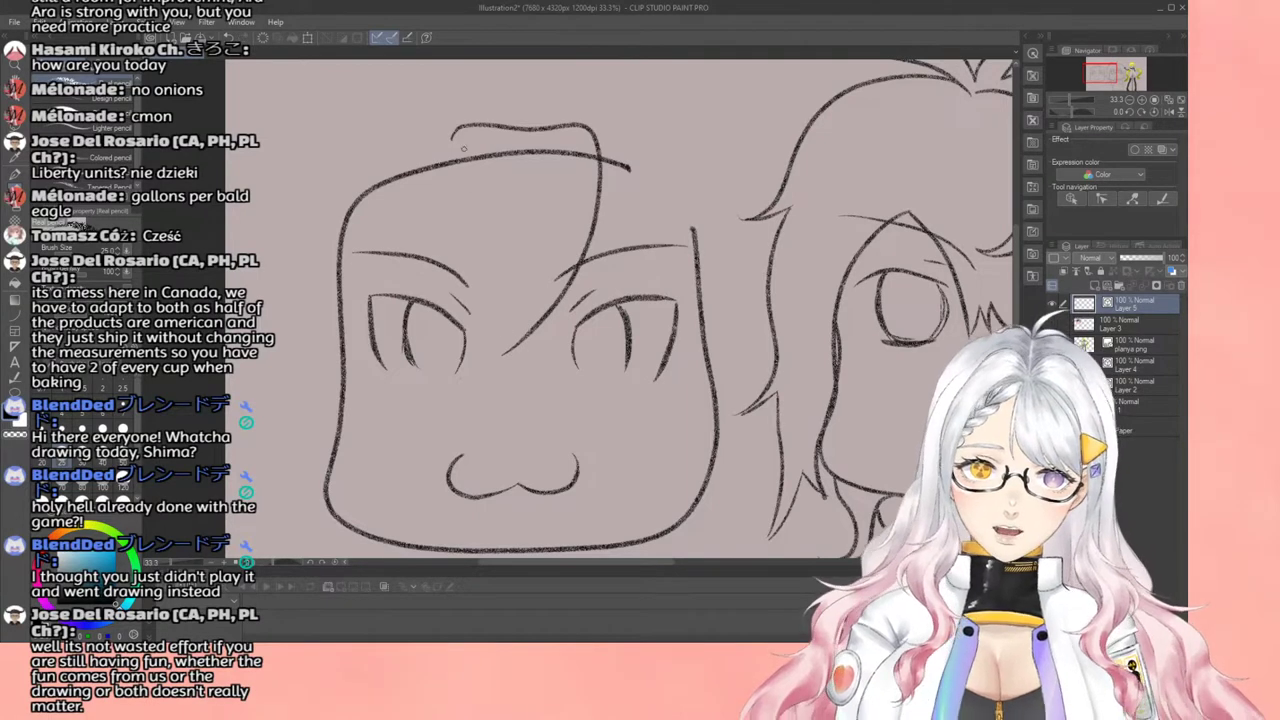
{"action": "left_click_drag", "start_coordinate": [450, 158], "coordinate": [494, 346]}
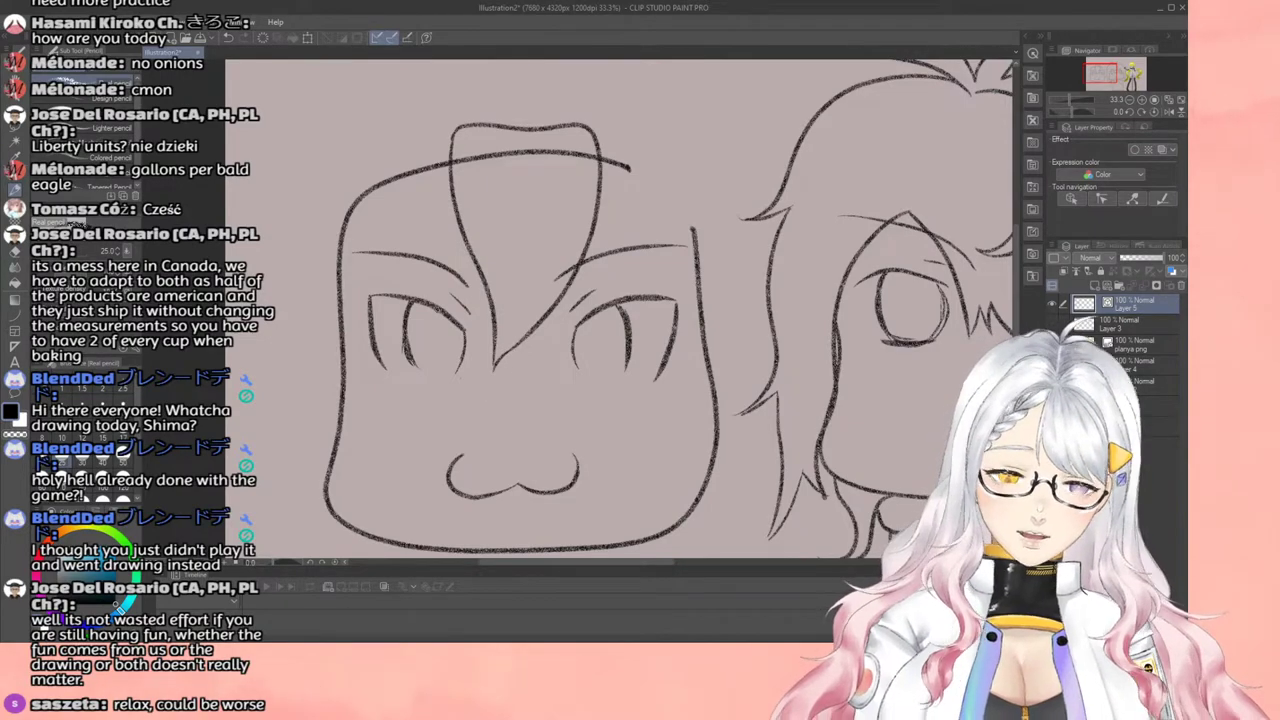
Step: Join the two open line ends at the central bang's tip with a short stroke so it closes into a point
{"action": "scroll", "coordinate": [517, 381], "scroll_direction": "up", "scroll_amount": 5}
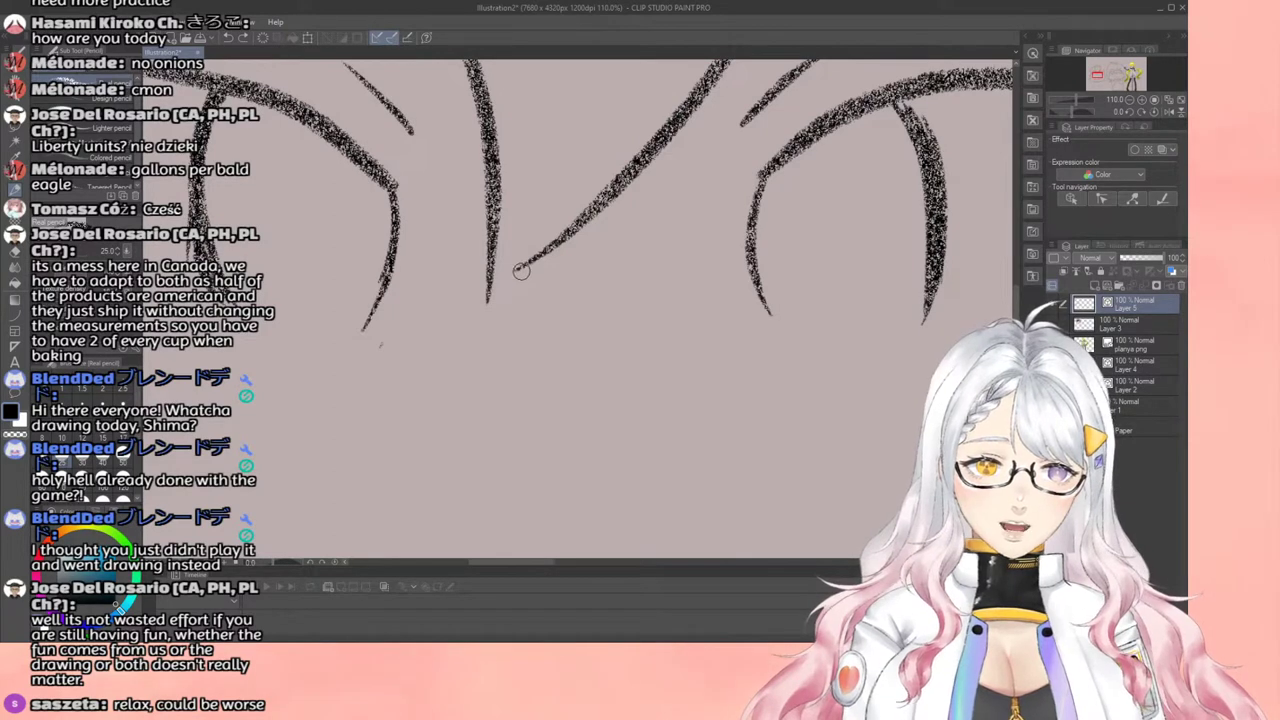
{"action": "left_click_drag", "start_coordinate": [508, 274], "coordinate": [497, 308]}
{"action": "key", "text": "ctrl+z"}
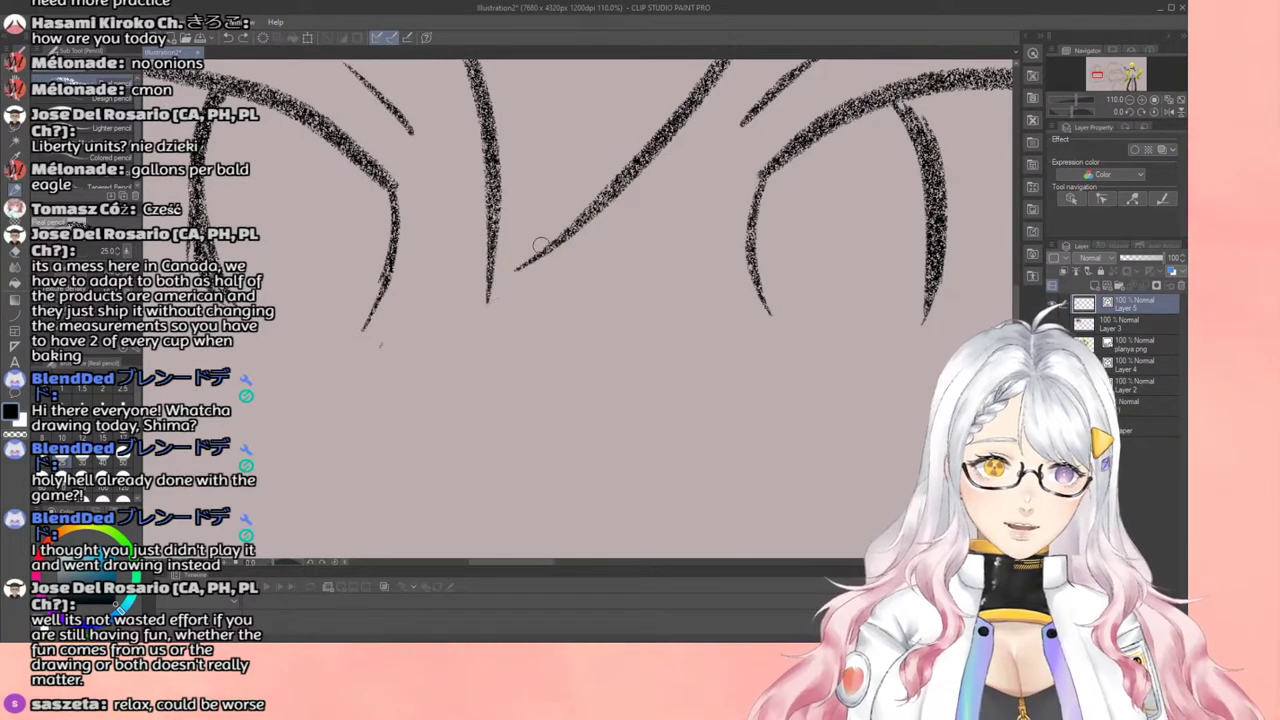
{"action": "mouse_move", "coordinate": [538, 248]}
{"action": "left_mouse_down"}
{"action": "mouse_move", "coordinate": [494, 290]}
{"action": "mouse_move", "coordinate": [491, 314]}
{"action": "left_mouse_up"}
{"action": "scroll", "coordinate": [492, 314], "scroll_direction": "down", "scroll_amount": 10}
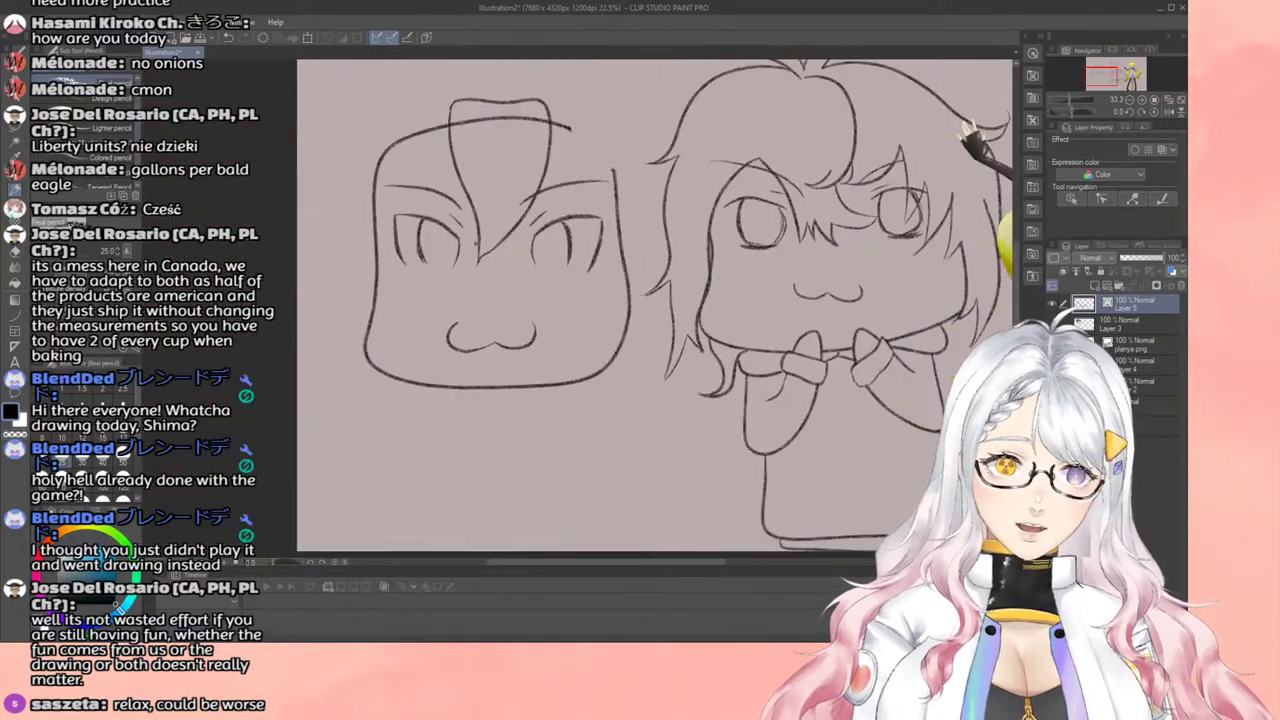
Step: Erase the part of the head outline that crosses the inside of the central bang
{"action": "scroll", "coordinate": [470, 152], "scroll_direction": "up", "scroll_amount": 4}
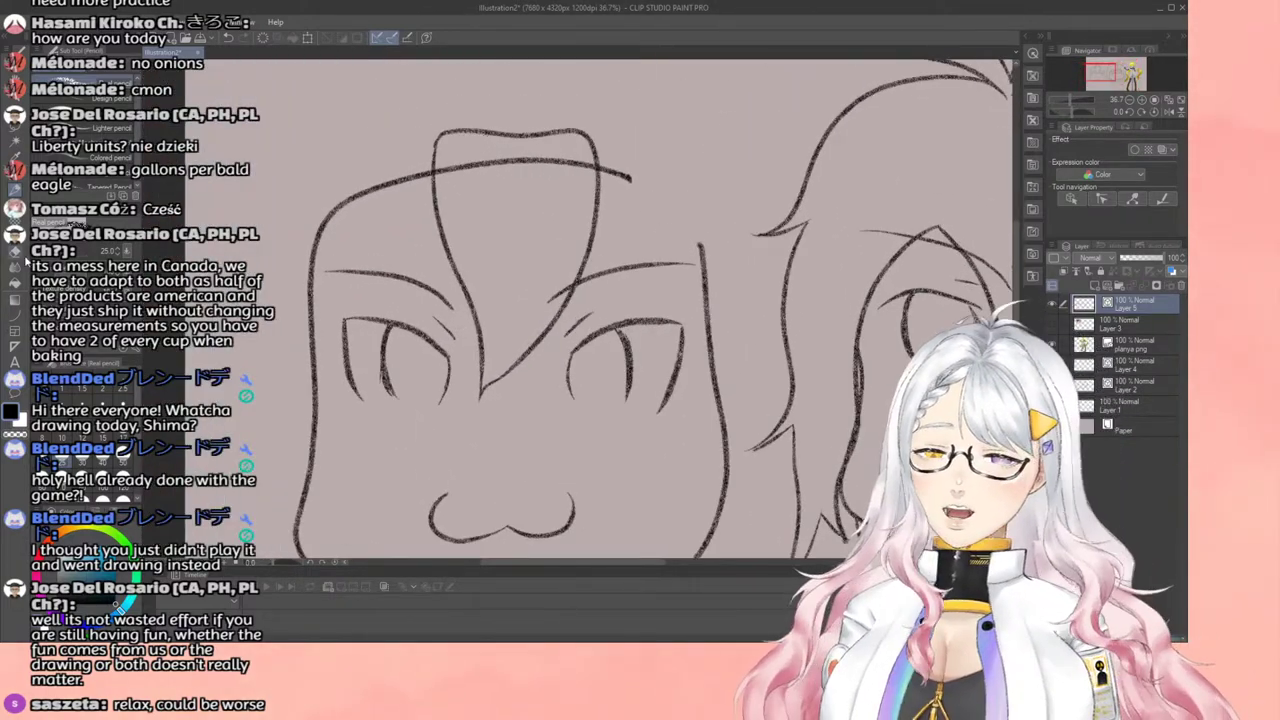
{"action": "left_click", "coordinate": [16, 253]}
{"action": "key", "text": "e"}
{"action": "left_click_drag", "start_coordinate": [556, 167], "coordinate": [546, 190]}
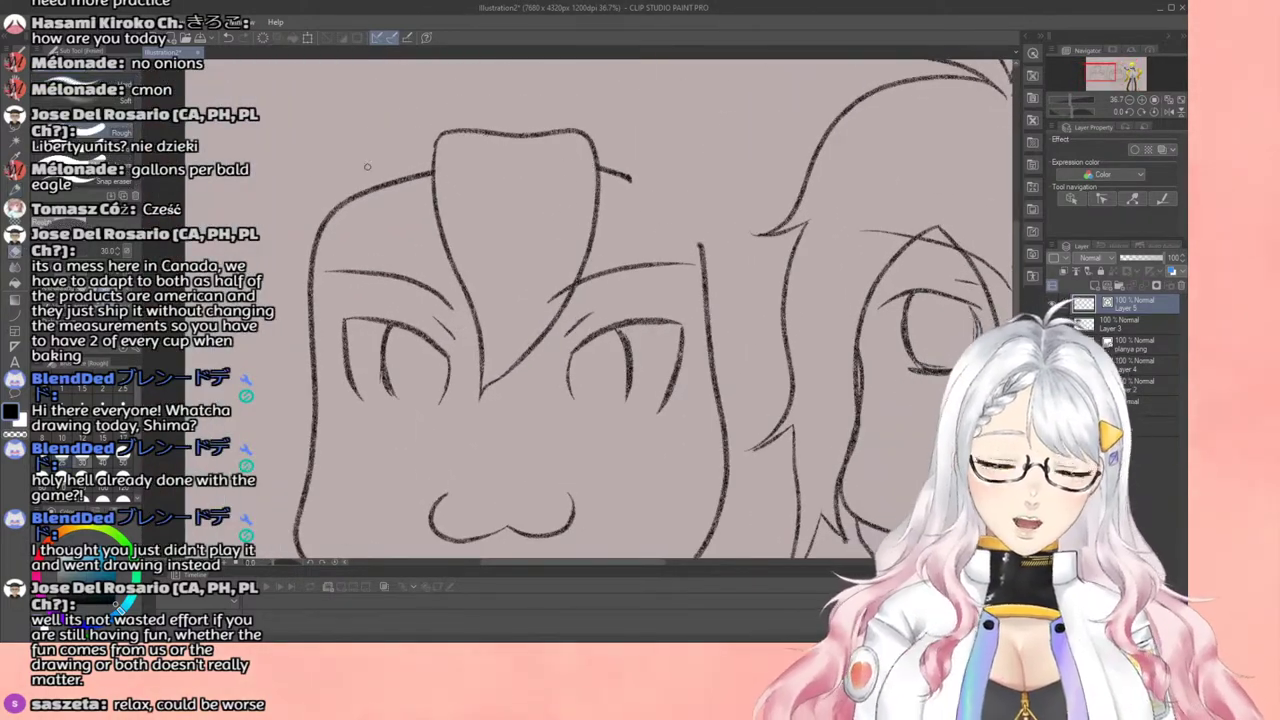
Step: Draw the left side hair with an outer contour and an inner strand, both curving from the bang down to a tip at the cheek
{"action": "key", "text": "p"}
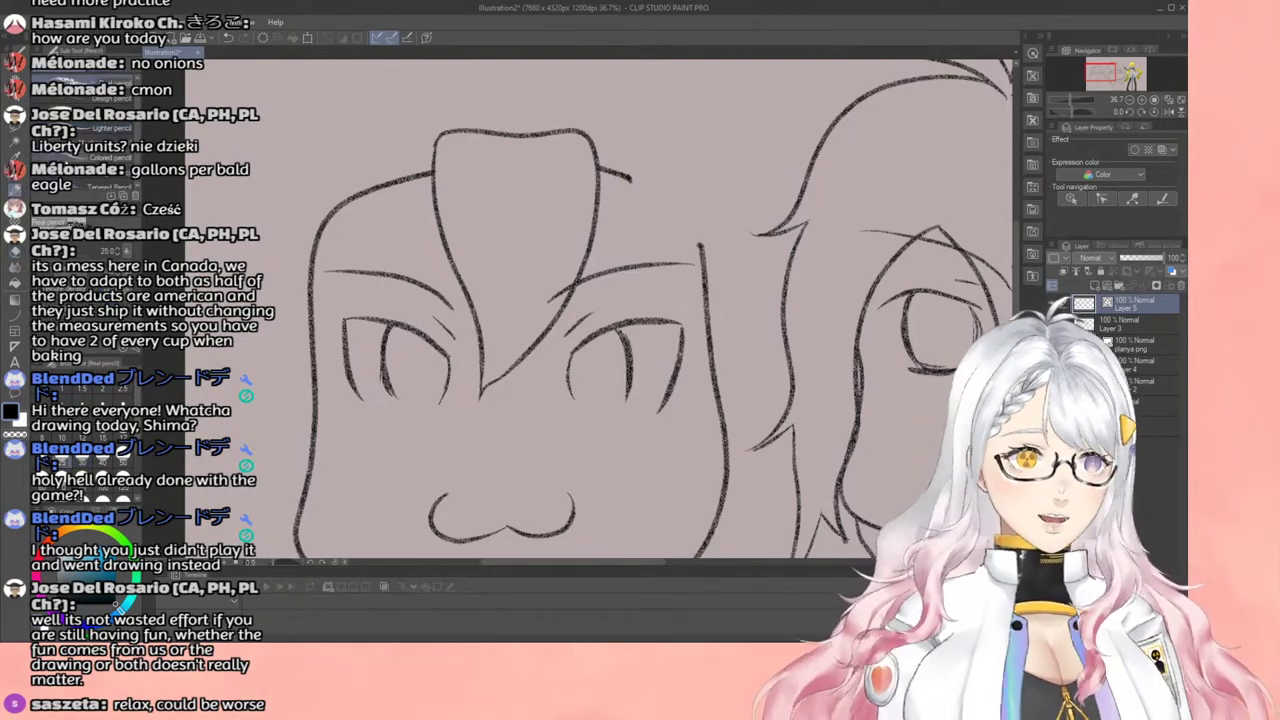
{"action": "scroll", "coordinate": [226, 250], "scroll_direction": "down", "scroll_amount": 4}
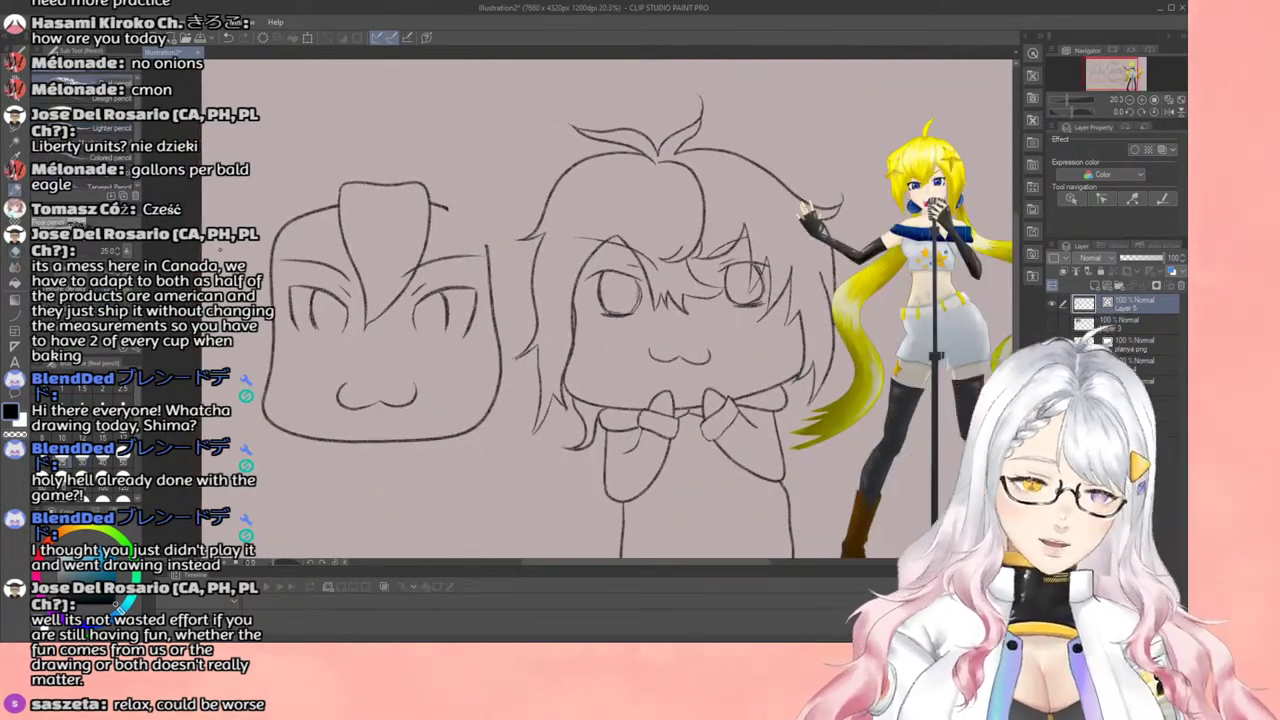
{"action": "scroll", "coordinate": [226, 250], "scroll_direction": "up", "scroll_amount": 3}
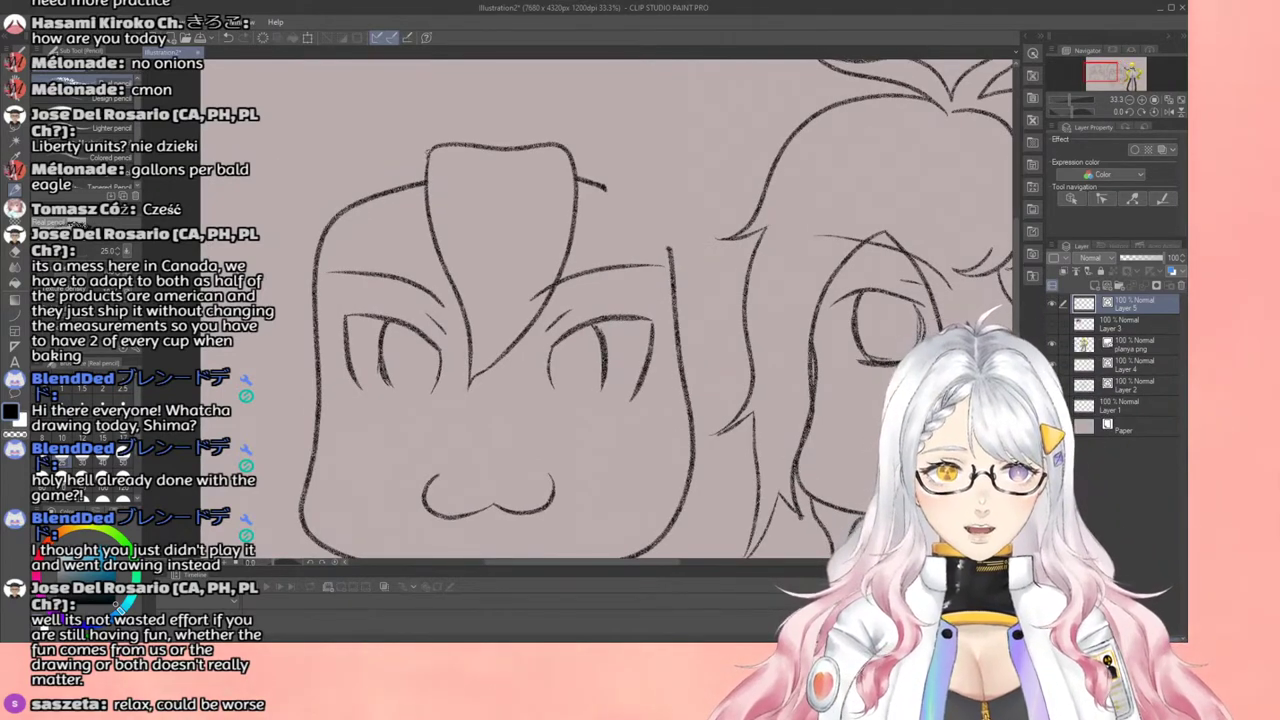
{"action": "mouse_move", "coordinate": [424, 146]}
{"action": "left_mouse_down"}
{"action": "mouse_move", "coordinate": [345, 157]}
{"action": "mouse_move", "coordinate": [298, 210]}
{"action": "mouse_move", "coordinate": [285, 268]}
{"action": "mouse_move", "coordinate": [303, 383]}
{"action": "mouse_move", "coordinate": [297, 464]}
{"action": "left_mouse_up"}
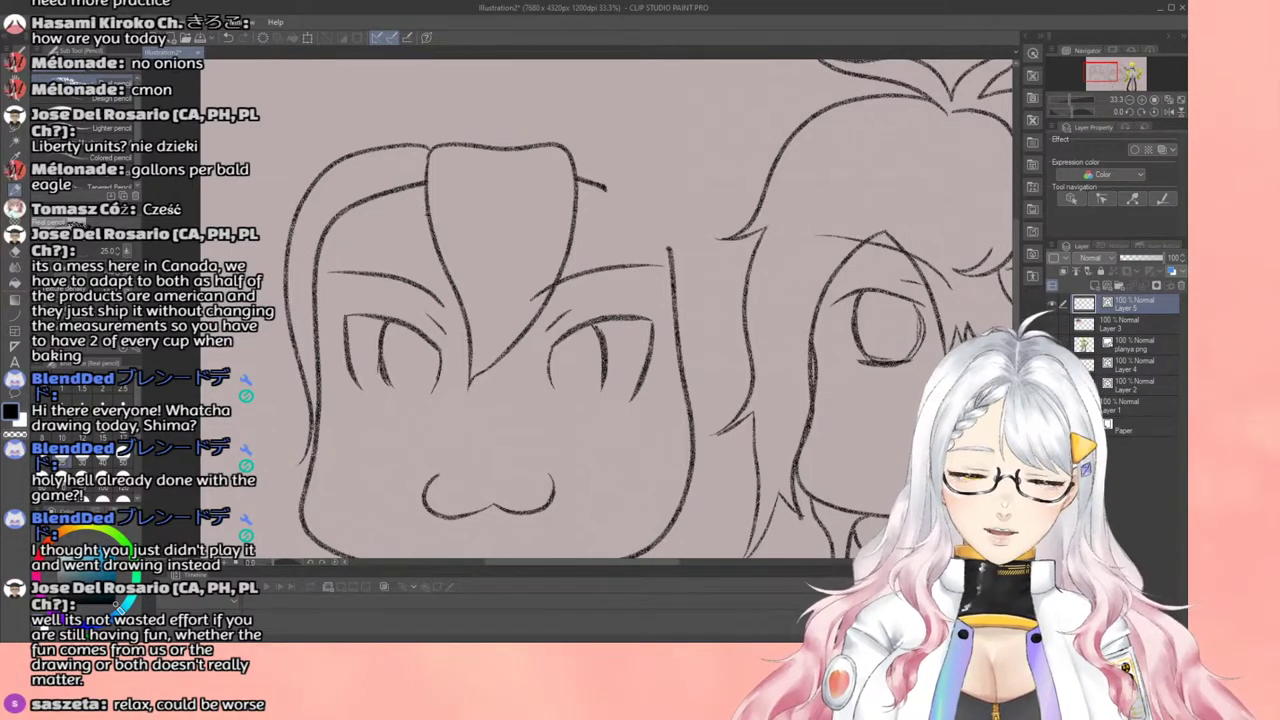
{"action": "mouse_move", "coordinate": [412, 216]}
{"action": "left_mouse_down"}
{"action": "mouse_move", "coordinate": [350, 269]}
{"action": "mouse_move", "coordinate": [330, 309]}
{"action": "mouse_move", "coordinate": [306, 456]}
{"action": "left_mouse_up"}
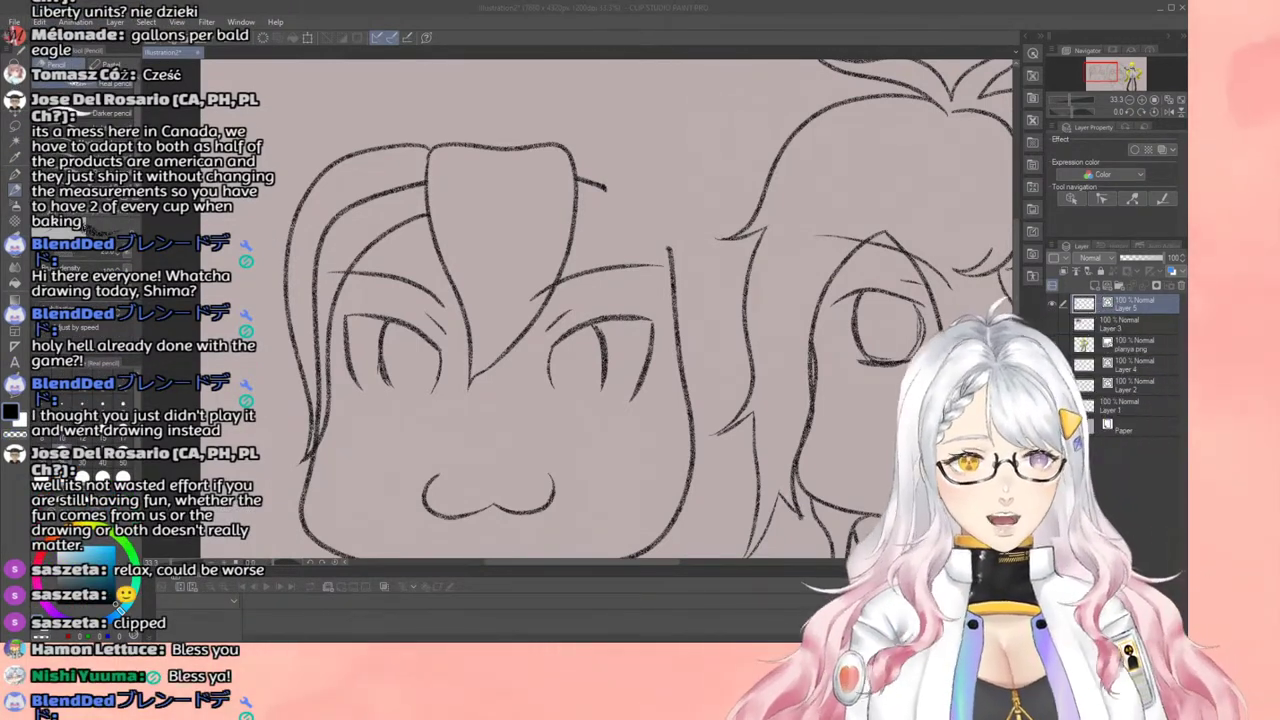
Step: Close the bottom of the new chibi's left eye with a thin lower lid line and extend the iris line down to it
{"action": "key", "text": "alt+Tab"}
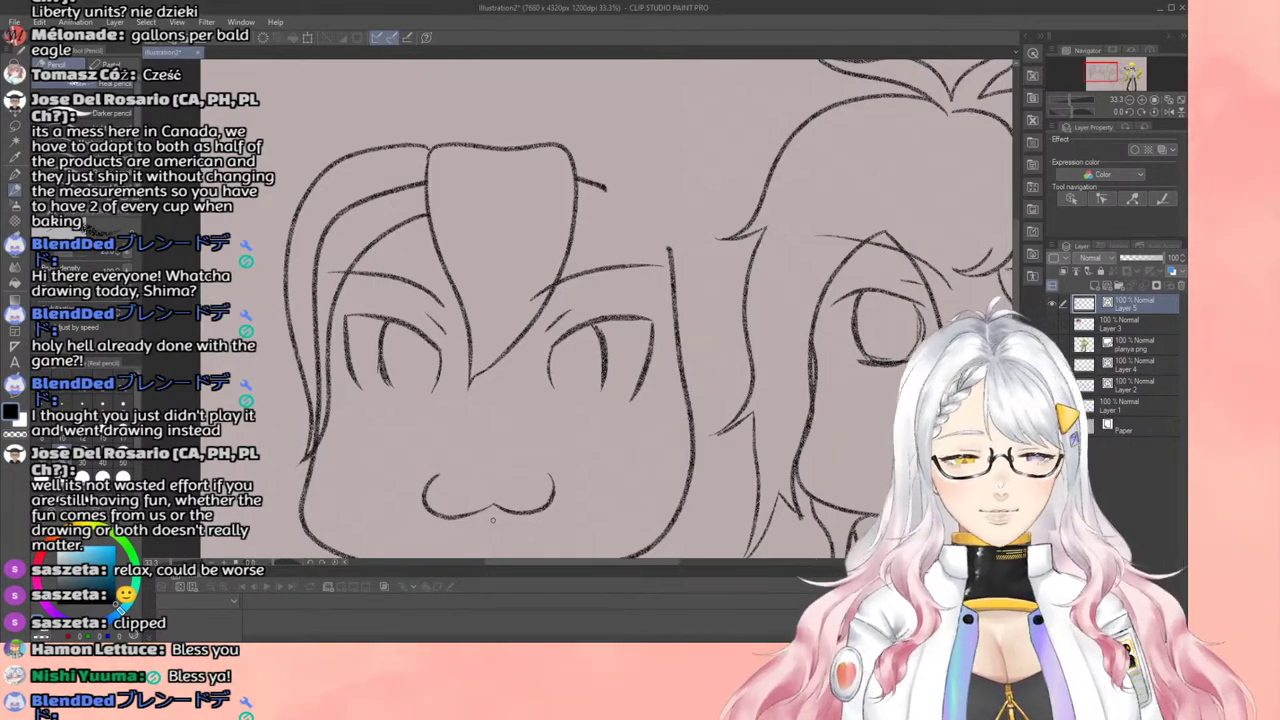
{"action": "scroll", "coordinate": [430, 405], "scroll_direction": "down", "scroll_amount": 1}
{"action": "scroll", "coordinate": [404, 366], "scroll_direction": "up", "scroll_amount": 2}
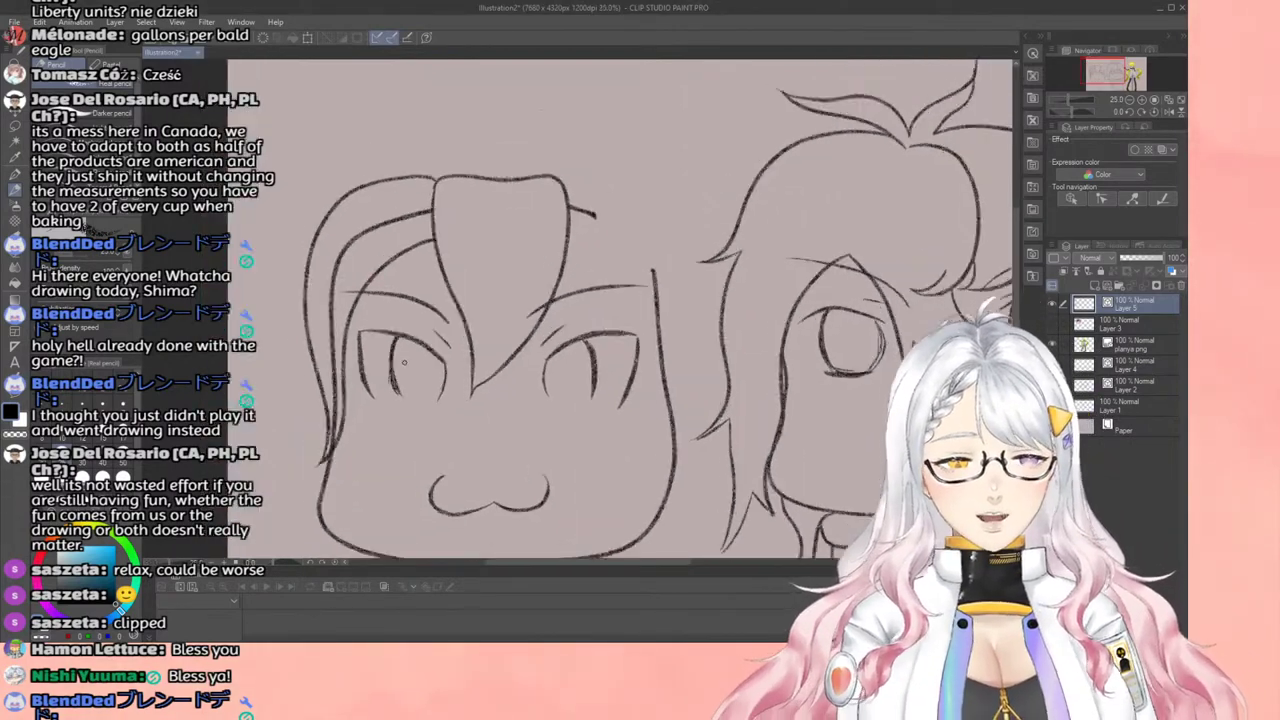
{"action": "scroll", "coordinate": [404, 365], "scroll_direction": "up", "scroll_amount": 3}
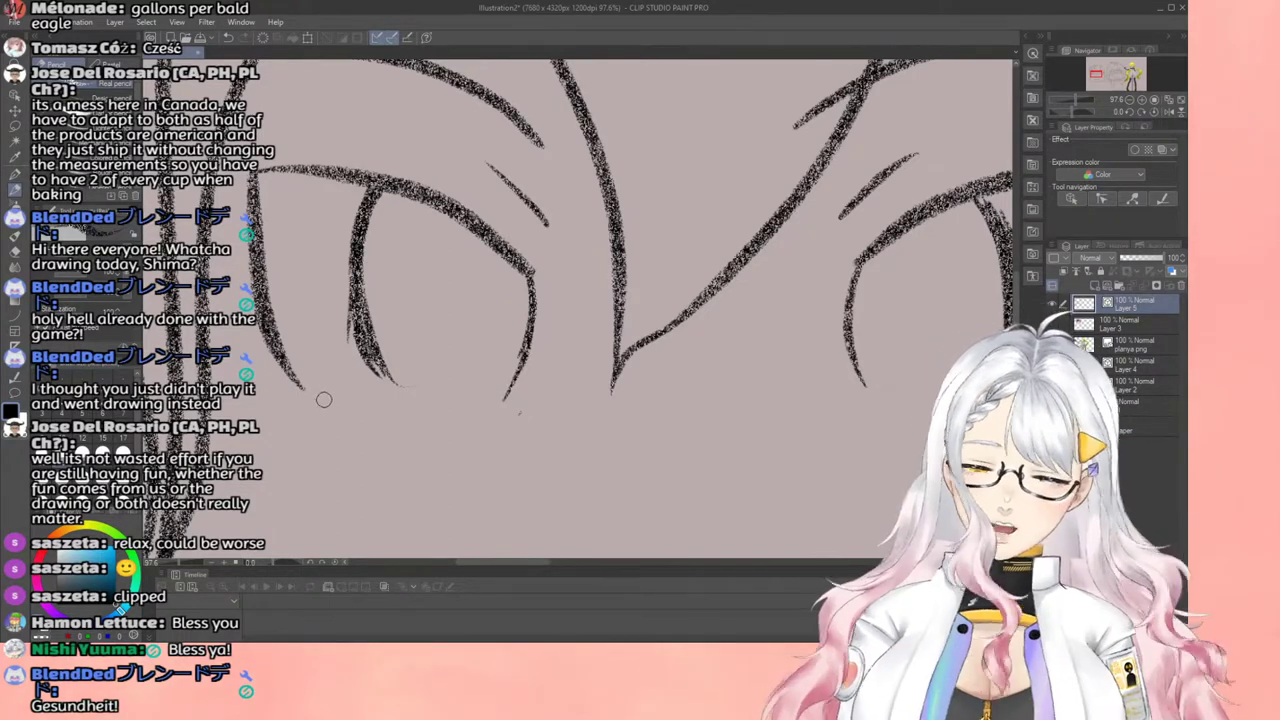
{"action": "mouse_move", "coordinate": [306, 386]}
{"action": "left_mouse_down"}
{"action": "mouse_move", "coordinate": [501, 396]}
{"action": "mouse_move", "coordinate": [420, 402]}
{"action": "mouse_move", "coordinate": [501, 396]}
{"action": "mouse_move", "coordinate": [423, 402]}
{"action": "mouse_move", "coordinate": [492, 399]}
{"action": "left_mouse_up"}
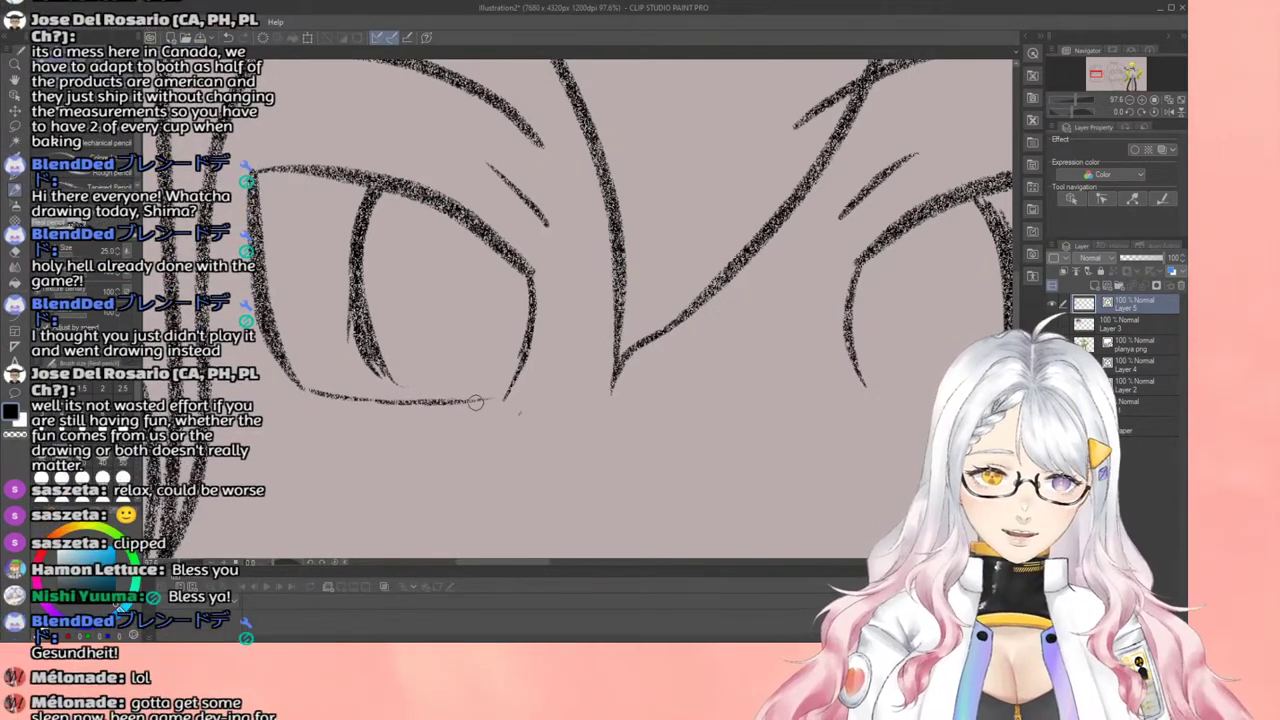
{"action": "mouse_move", "coordinate": [358, 326]}
{"action": "left_mouse_down"}
{"action": "mouse_move", "coordinate": [398, 398]}
{"action": "mouse_move", "coordinate": [396, 385]}
{"action": "left_mouse_up"}
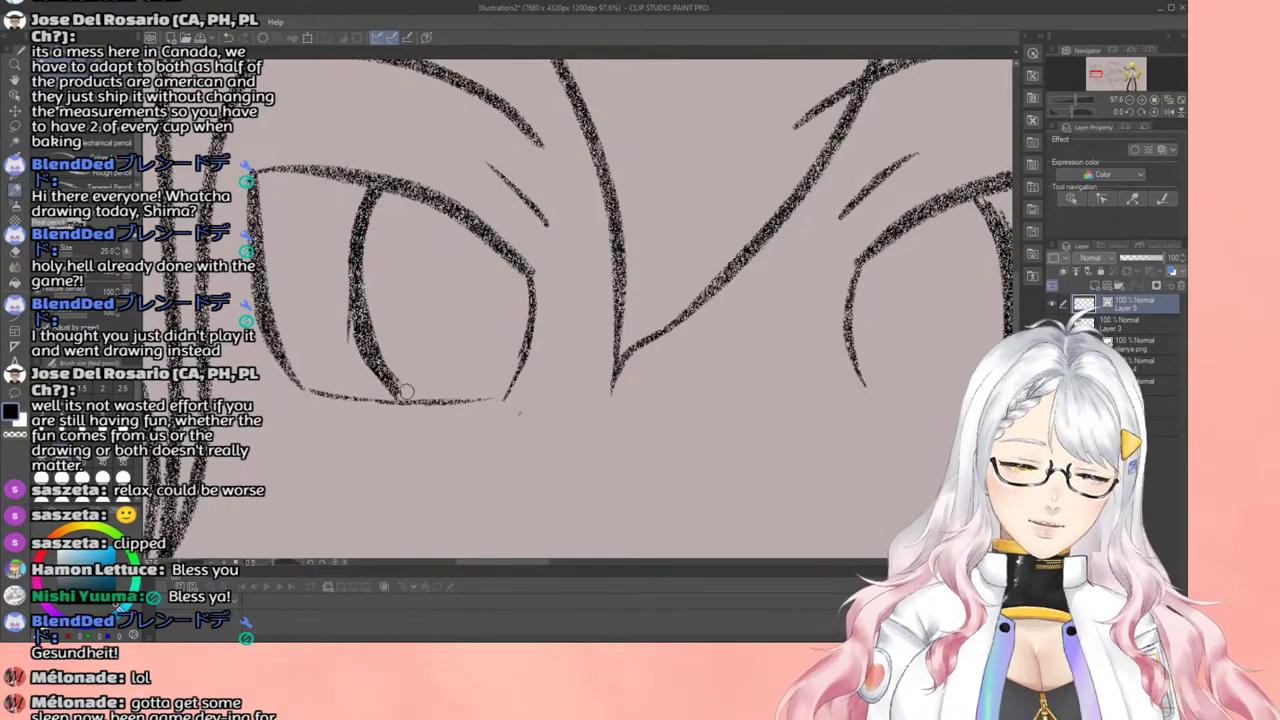
Step: Close the bottom of the new chibi's right eye with a thin lower lid line and extend its iris line down to it
{"action": "scroll", "coordinate": [752, 488], "scroll_direction": "down", "scroll_amount": 5}
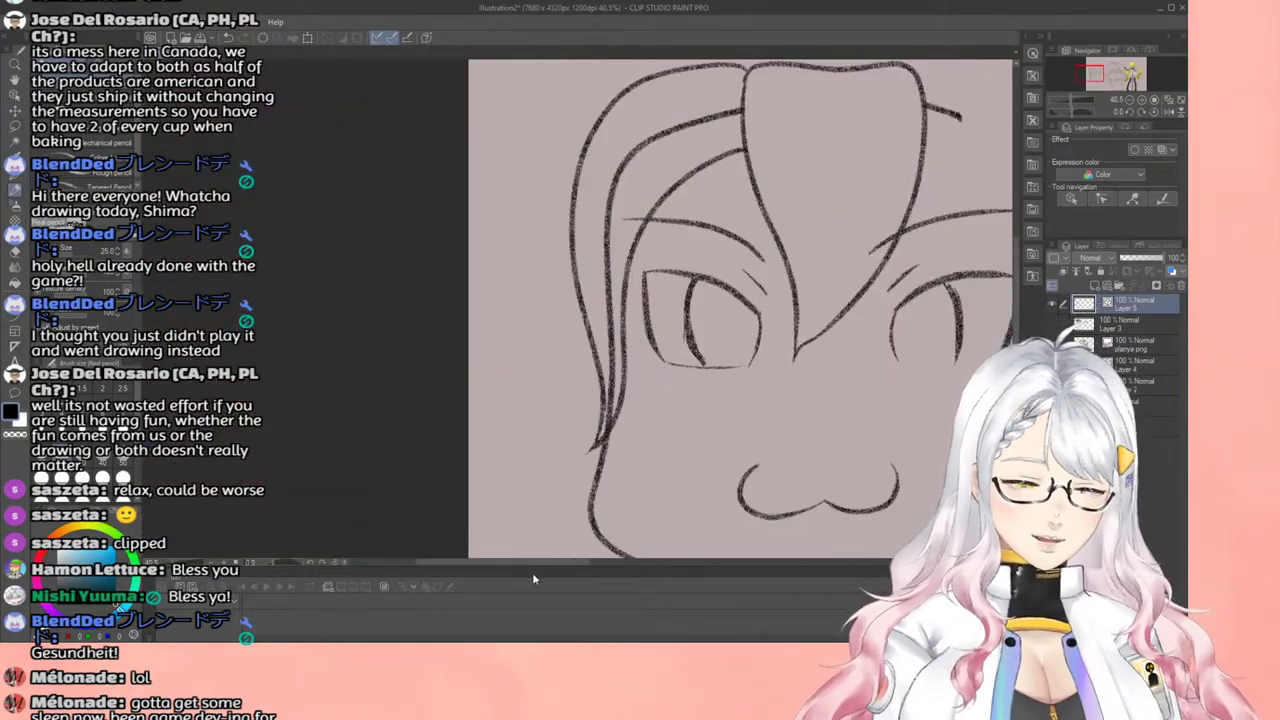
{"action": "scroll", "coordinate": [688, 383], "scroll_direction": "up", "scroll_amount": 5}
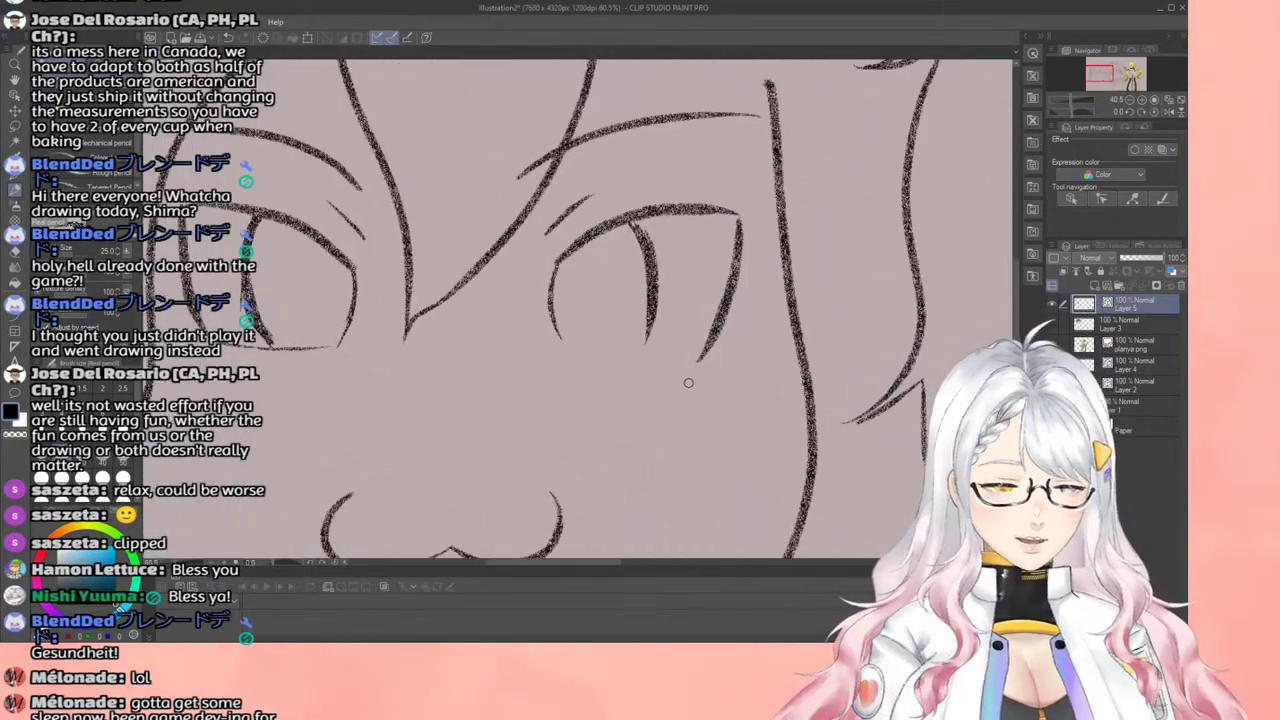
{"action": "scroll", "coordinate": [688, 383], "scroll_direction": "up", "scroll_amount": 4}
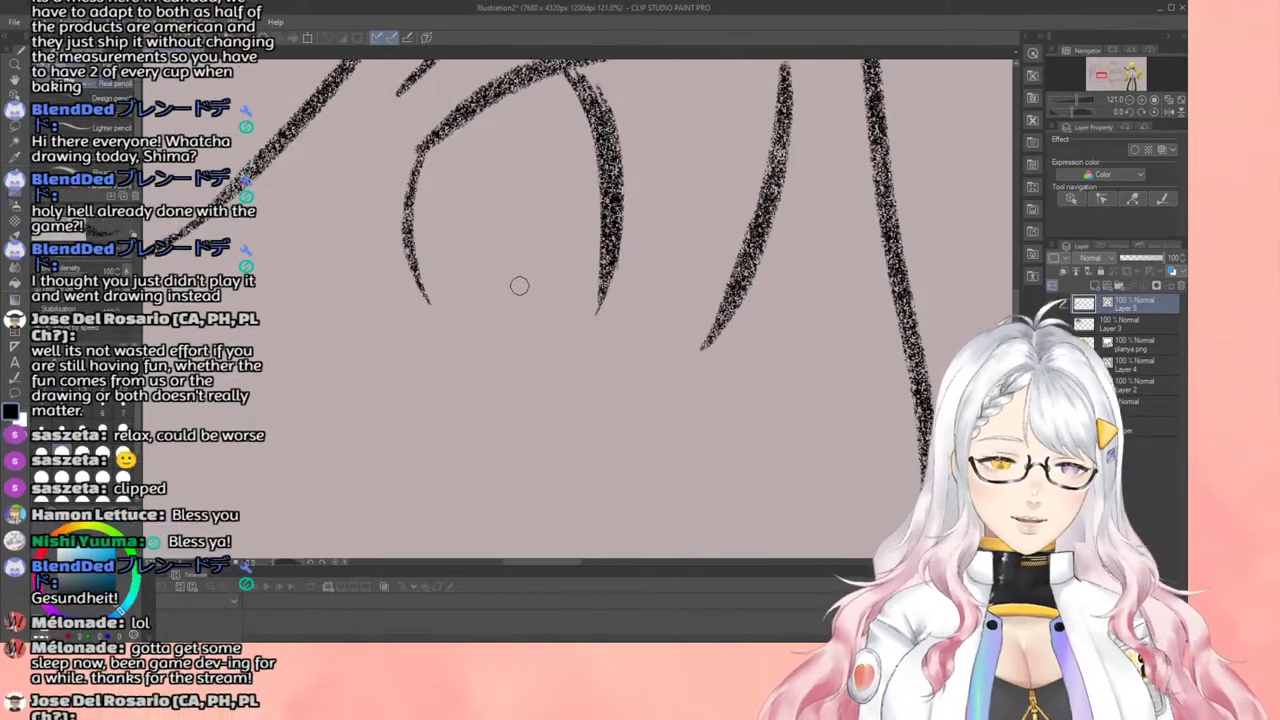
{"action": "mouse_move", "coordinate": [430, 298]}
{"action": "left_mouse_down"}
{"action": "mouse_move", "coordinate": [508, 323]}
{"action": "mouse_move", "coordinate": [712, 344]}
{"action": "left_mouse_up"}
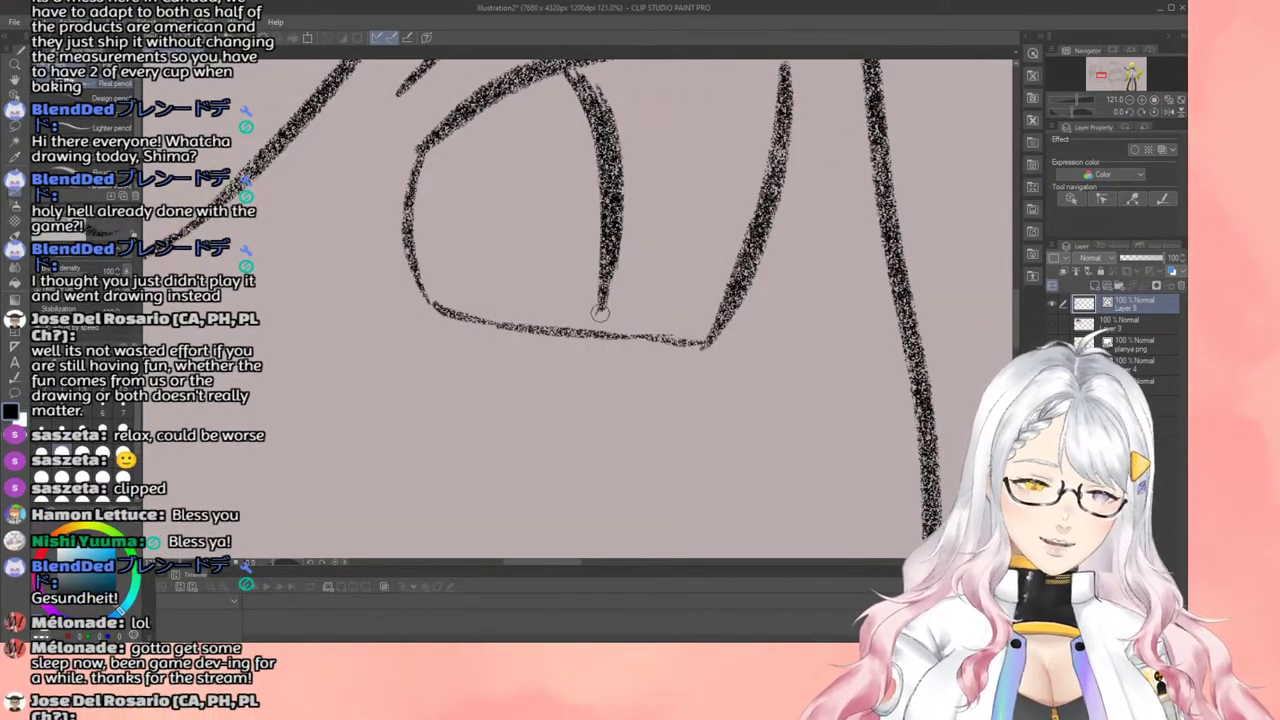
{"action": "left_click_drag", "start_coordinate": [600, 312], "coordinate": [585, 336]}
{"action": "scroll", "coordinate": [572, 340], "scroll_direction": "down", "scroll_amount": 8}
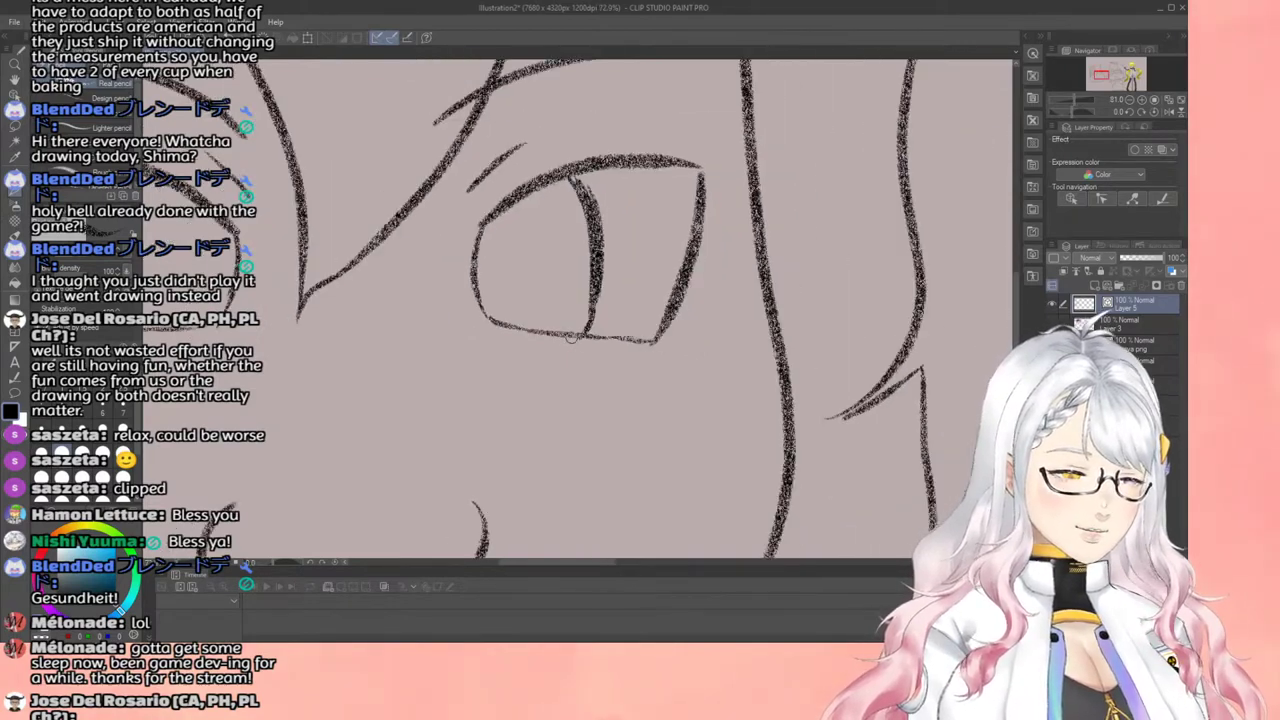
Step: Erase the head outline segment running between the outer and inner lines of the left side hair
{"action": "scroll", "coordinate": [521, 315], "scroll_direction": "down", "scroll_amount": 3}
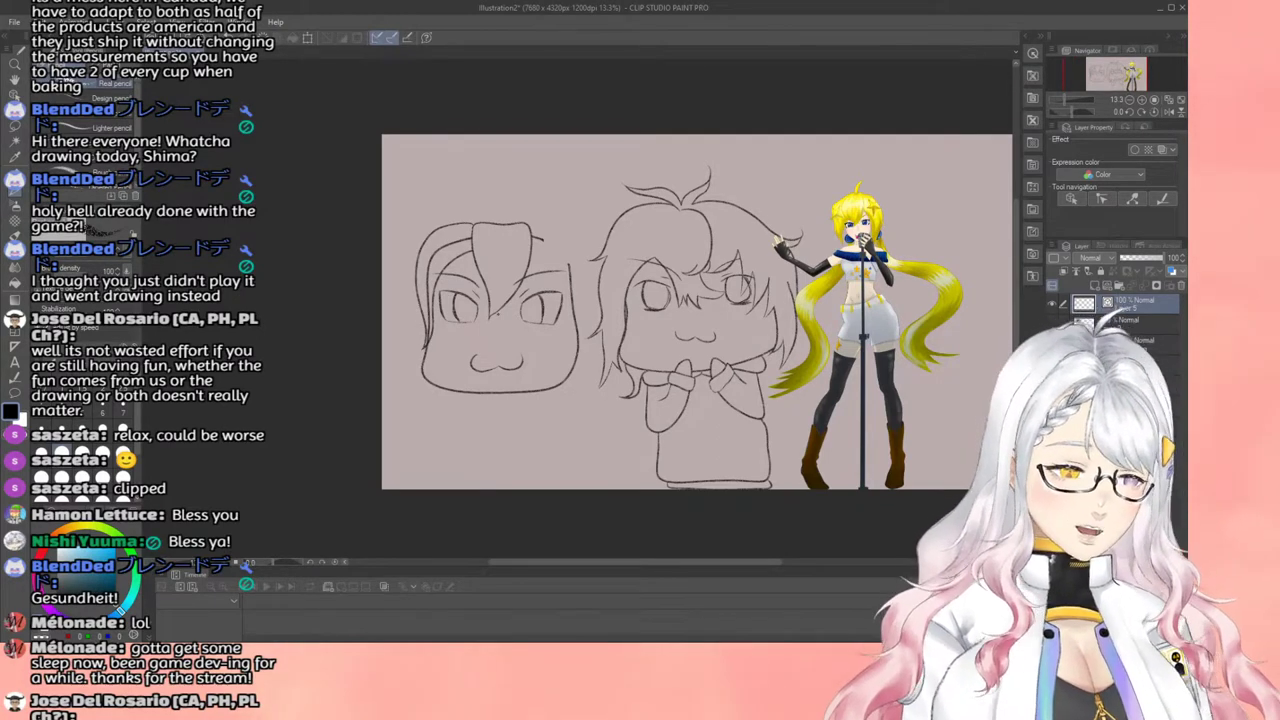
{"action": "scroll", "coordinate": [465, 297], "scroll_direction": "up", "scroll_amount": 3}
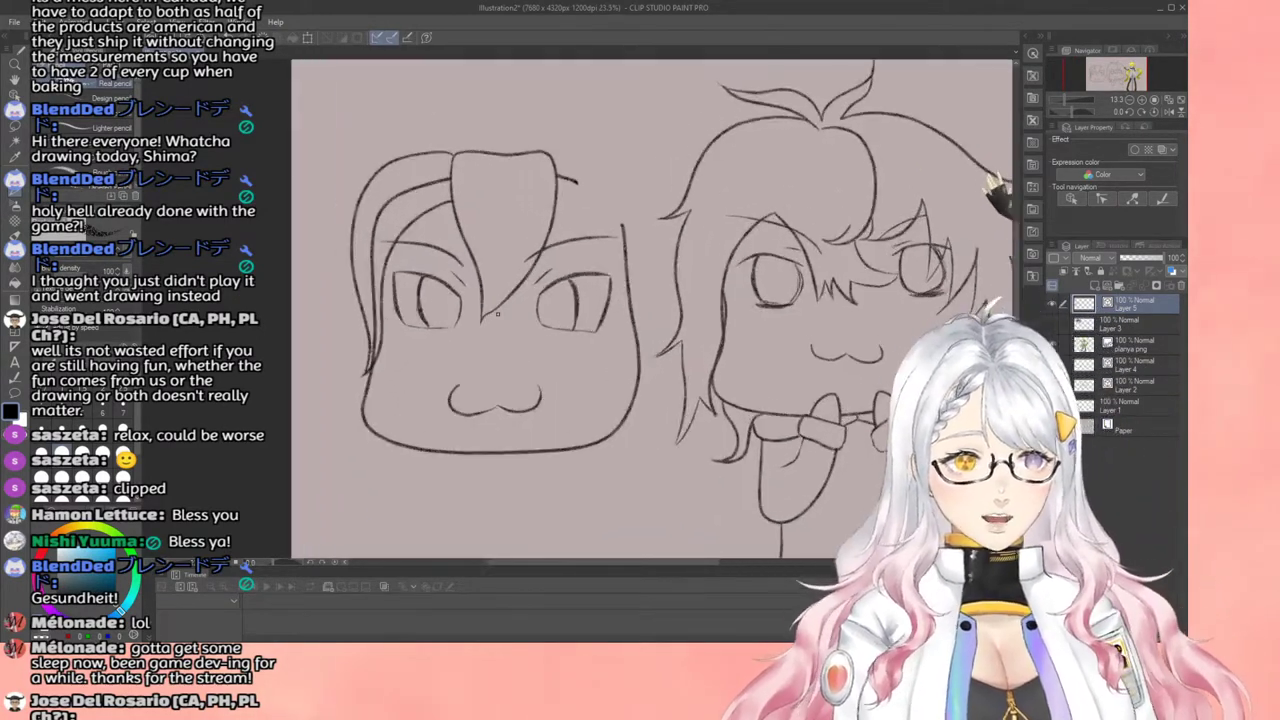
{"action": "key", "text": "e"}
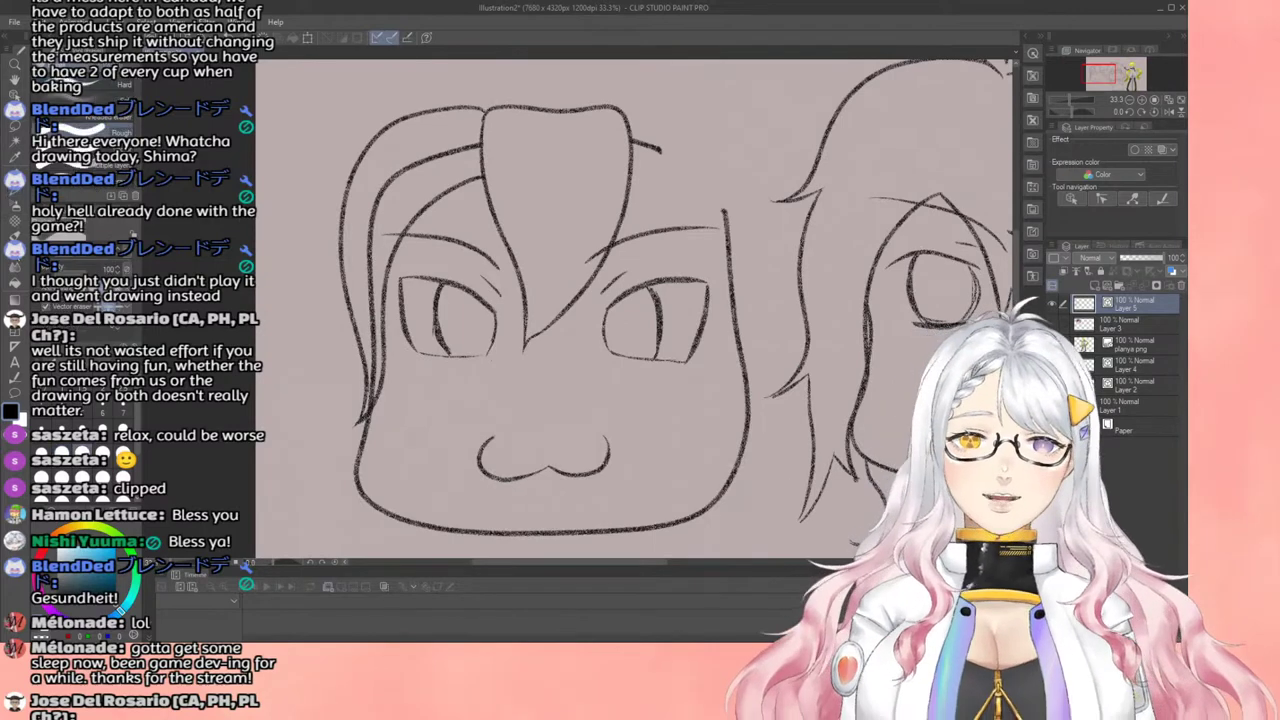
{"action": "left_click", "coordinate": [411, 168]}
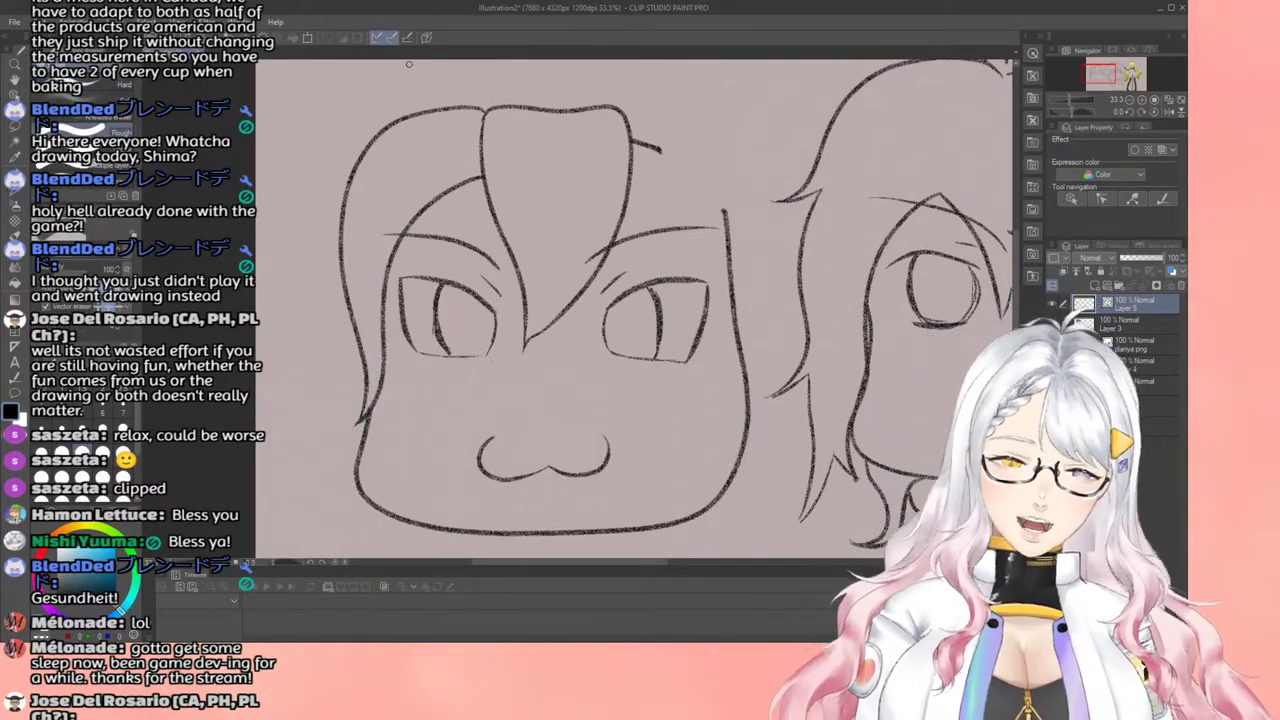
Step: Draw the right side hair of the new chibi with an outer contour and an inner strand, both curving from the bang to a tip at the cheek
{"action": "left_click", "coordinate": [13, 195]}
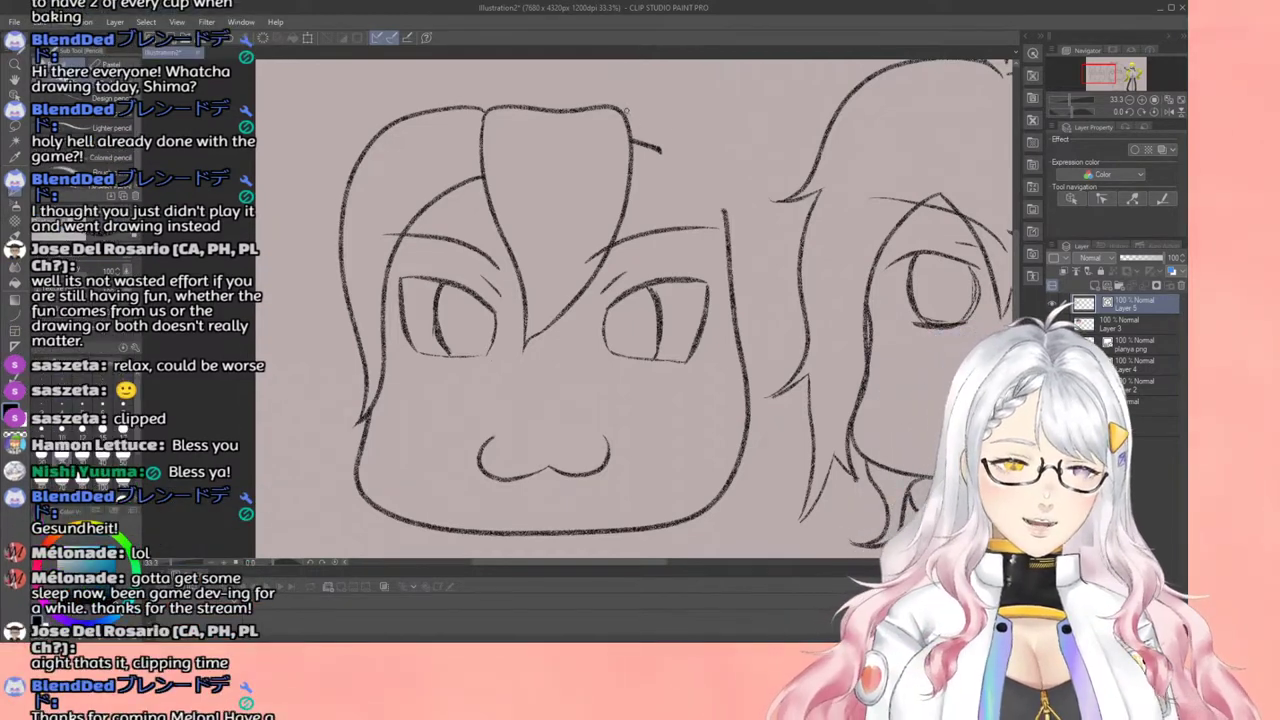
{"action": "mouse_move", "coordinate": [622, 108]}
{"action": "left_mouse_down"}
{"action": "mouse_move", "coordinate": [715, 135]}
{"action": "mouse_move", "coordinate": [767, 195]}
{"action": "mouse_move", "coordinate": [765, 340]}
{"action": "mouse_move", "coordinate": [776, 426]}
{"action": "left_mouse_up"}
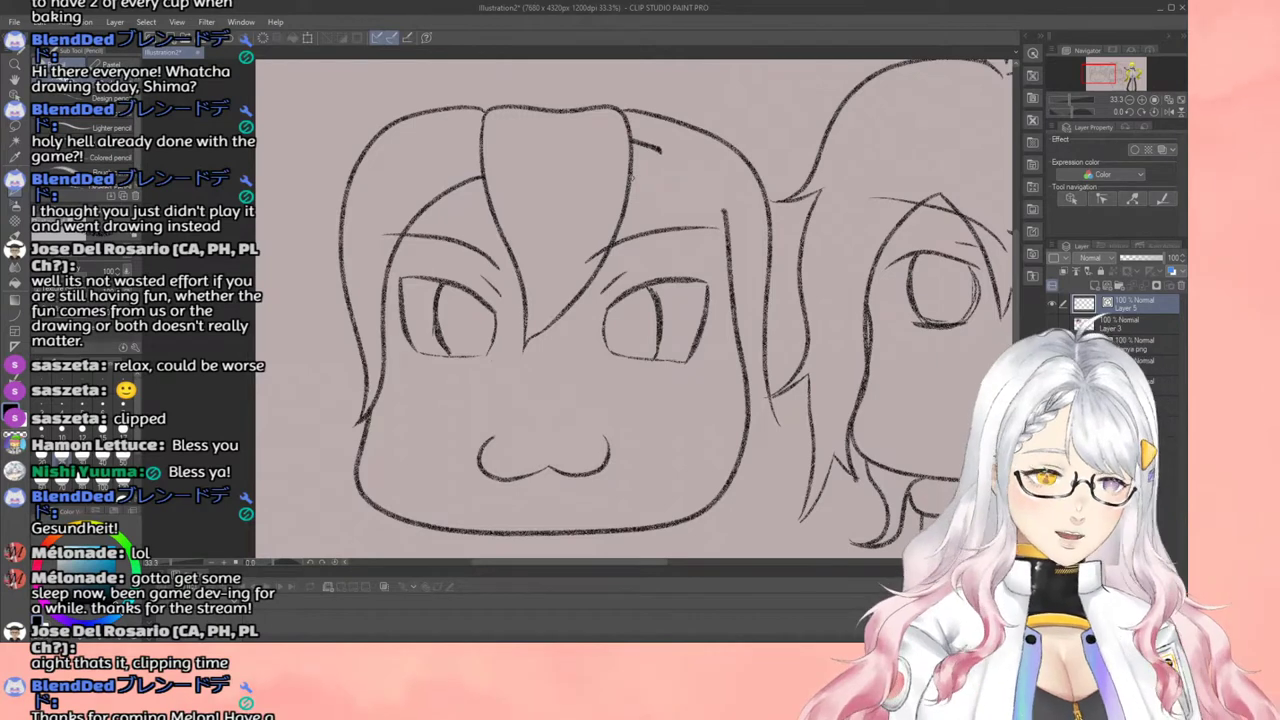
{"action": "mouse_move", "coordinate": [631, 175]}
{"action": "left_mouse_down"}
{"action": "mouse_move", "coordinate": [720, 284]}
{"action": "mouse_move", "coordinate": [745, 368]}
{"action": "mouse_move", "coordinate": [782, 420]}
{"action": "left_mouse_up"}
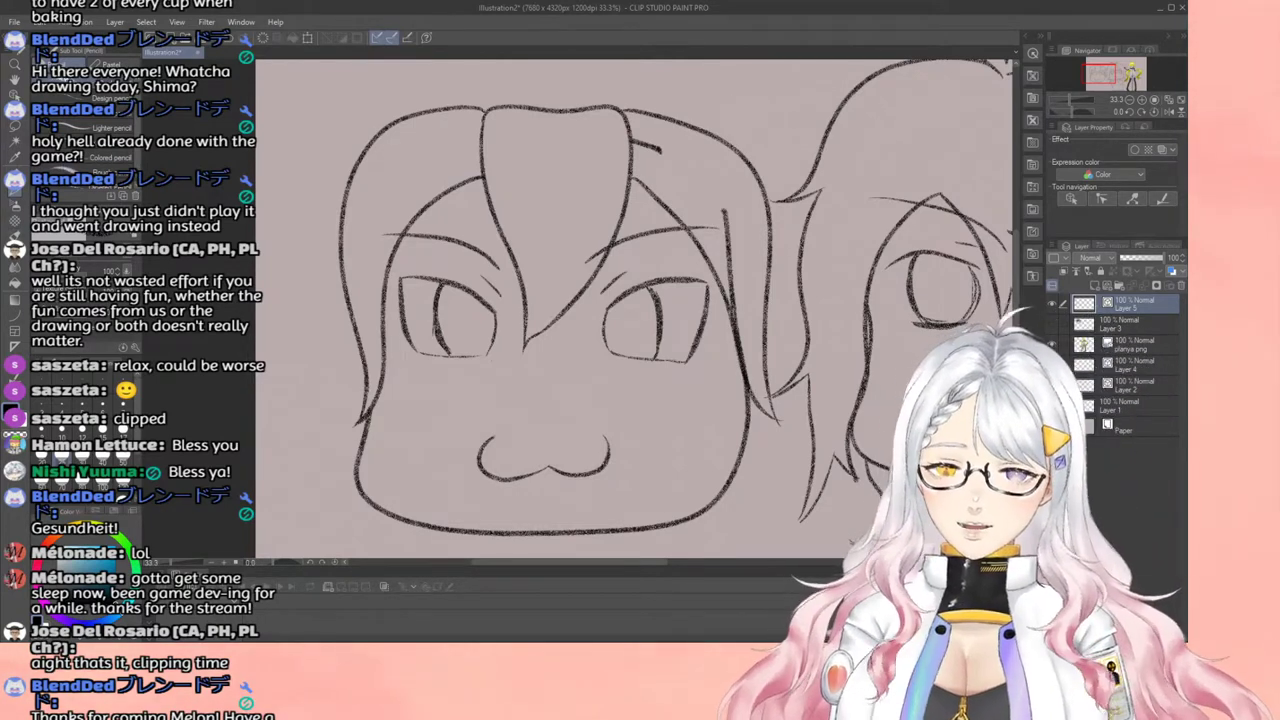
Step: Erase the stray stroke beside the bang and the head outline segment between the outer and inner lines of the right side hair
{"action": "left_click", "coordinate": [14, 236]}
{"action": "key", "text": "ctrl+z"}
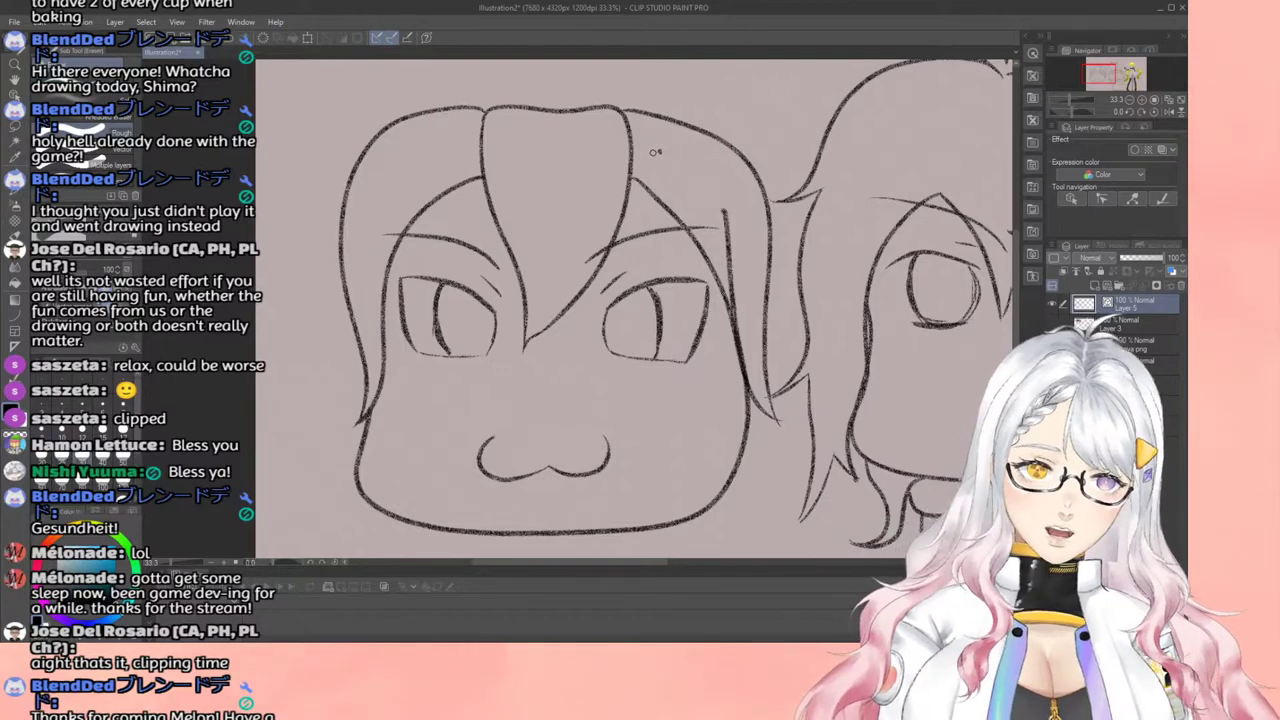
{"action": "key", "text": "ctrl+z"}
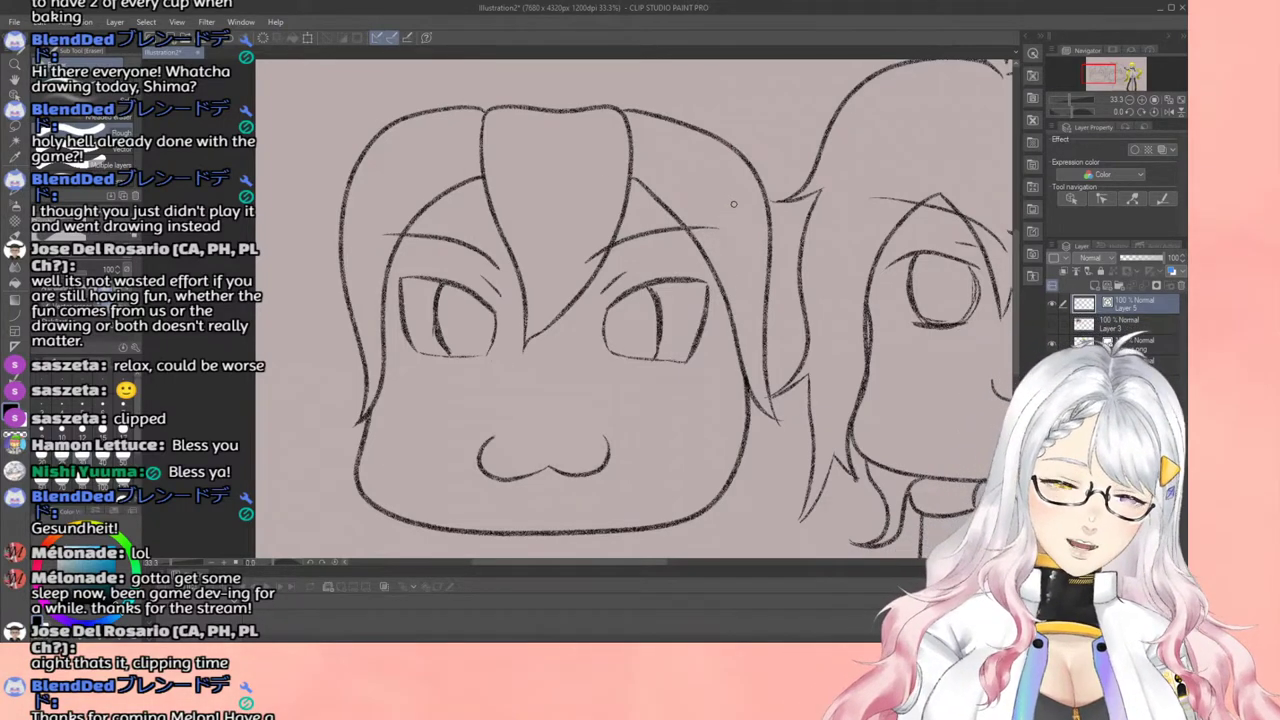
{"action": "scroll", "coordinate": [726, 201], "scroll_direction": "down", "scroll_amount": 5}
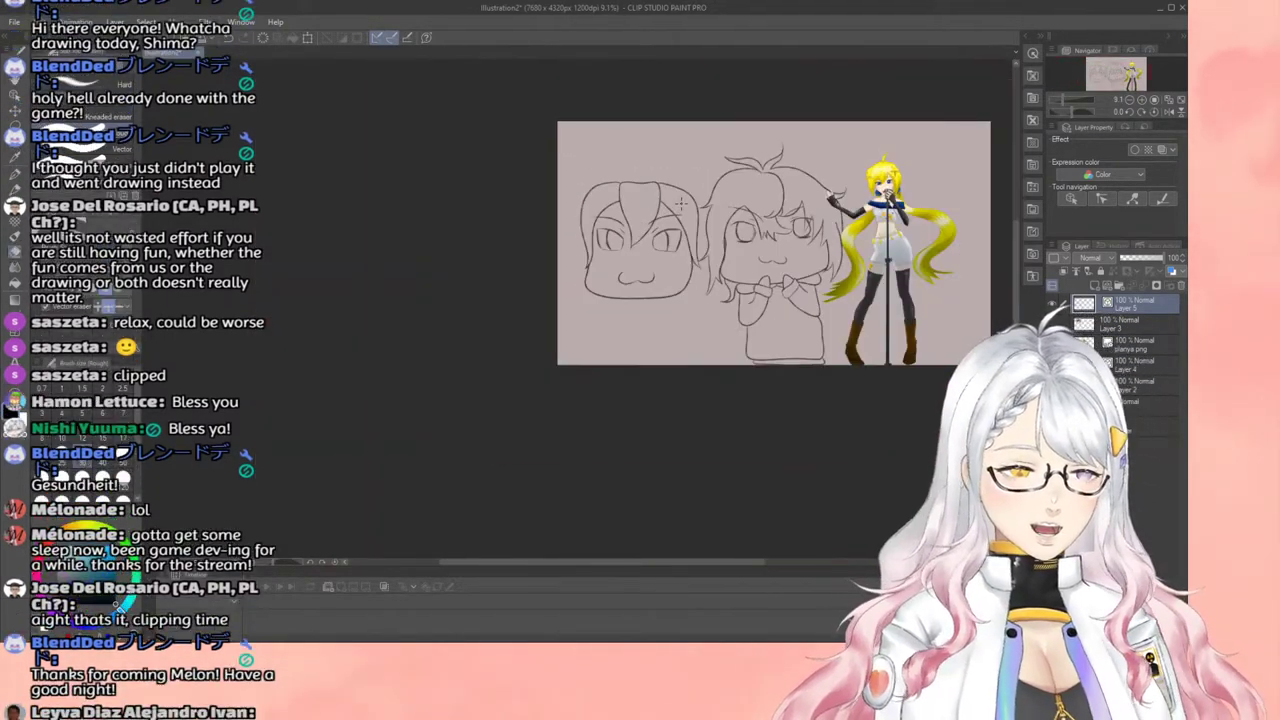
{"action": "scroll", "coordinate": [682, 163], "scroll_direction": "up", "scroll_amount": 3}
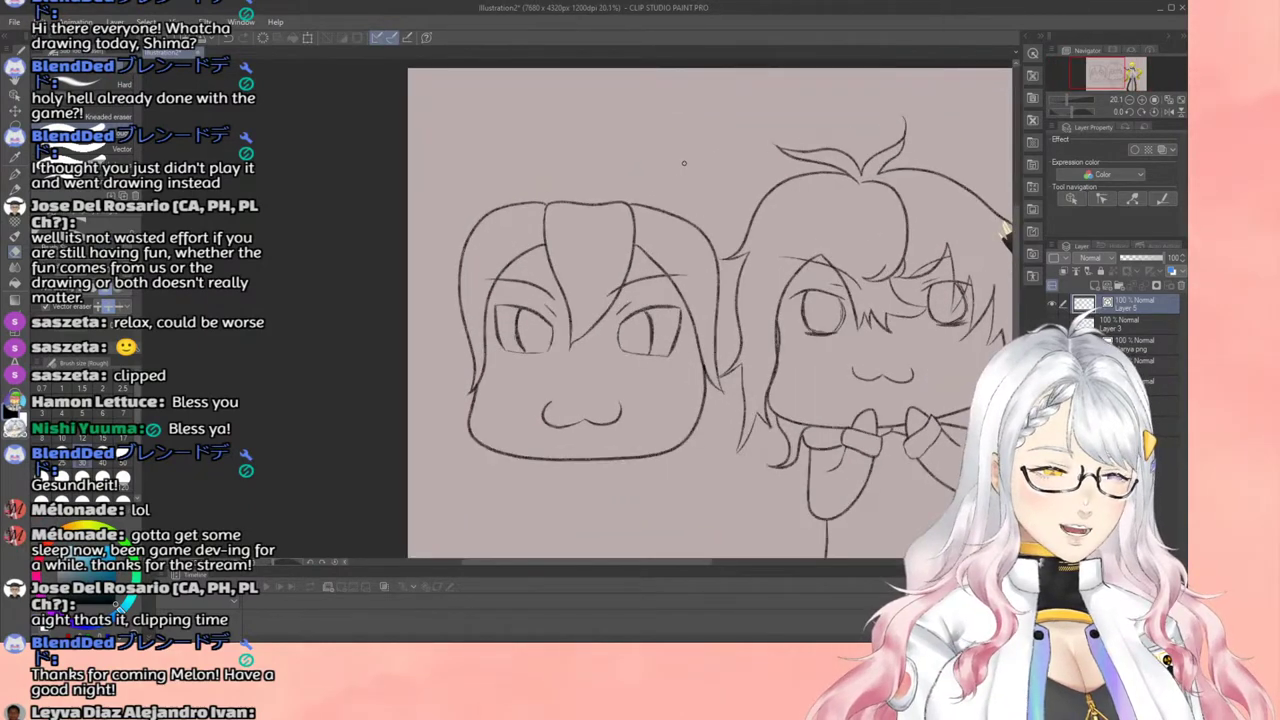
Step: Try to draw a wider outer contour around the new chibi's left side hair
{"action": "key", "text": "p"}
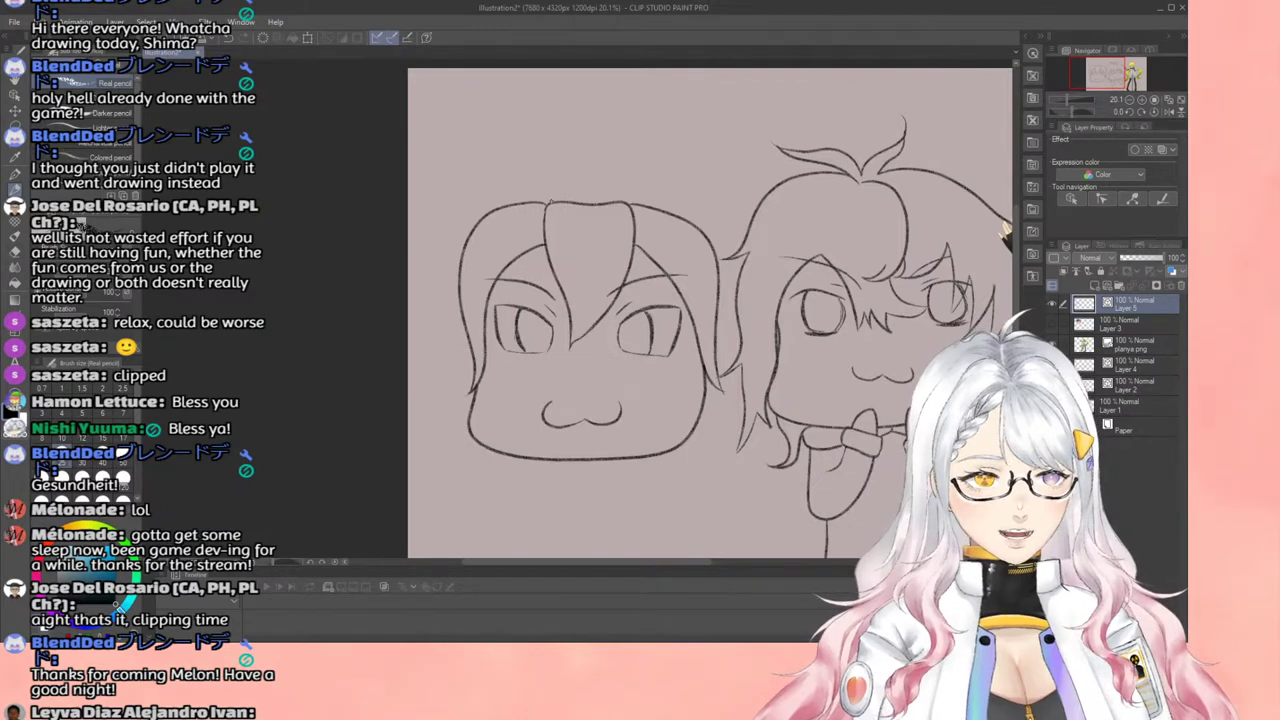
{"action": "mouse_move", "coordinate": [514, 194]}
{"action": "left_mouse_down"}
{"action": "mouse_move", "coordinate": [472, 207]}
{"action": "mouse_move", "coordinate": [451, 240]}
{"action": "mouse_move", "coordinate": [447, 292]}
{"action": "left_mouse_up"}
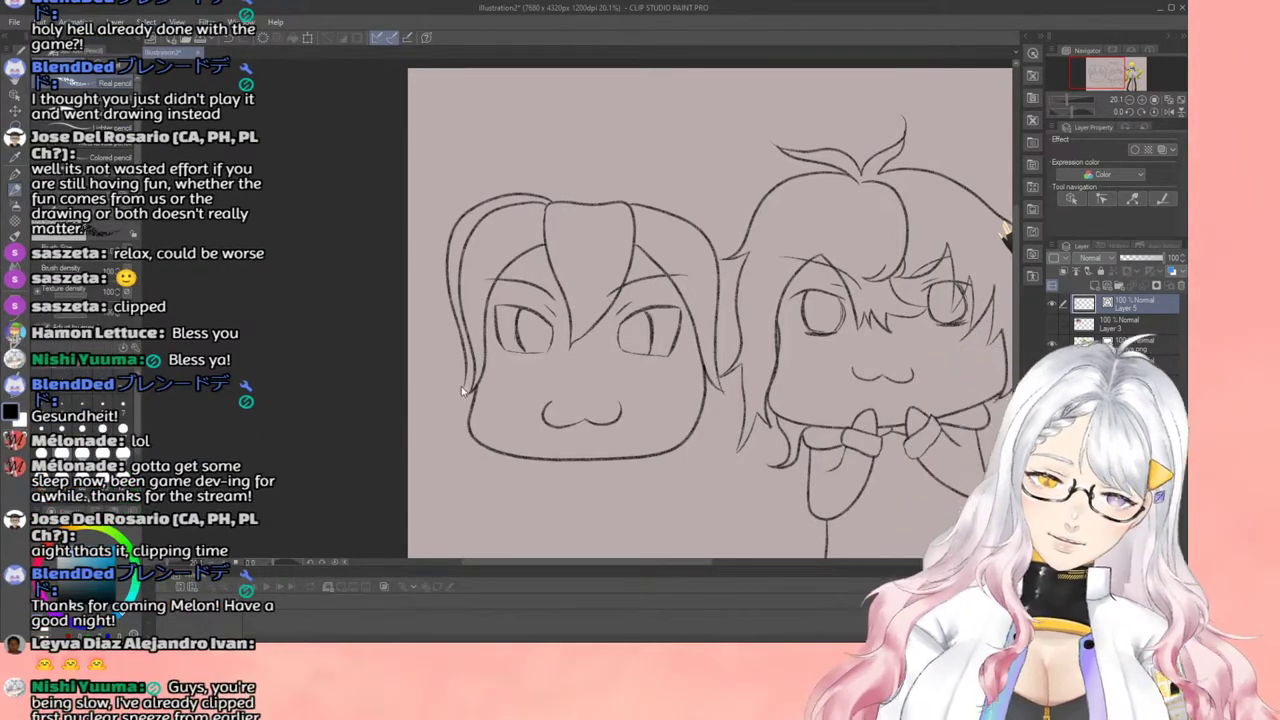
{"action": "key", "text": "ctrl+z"}
{"action": "scroll", "coordinate": [500, 346], "scroll_direction": "down", "scroll_amount": 3}
{"action": "scroll", "coordinate": [500, 346], "scroll_direction": "up", "scroll_amount": 2}
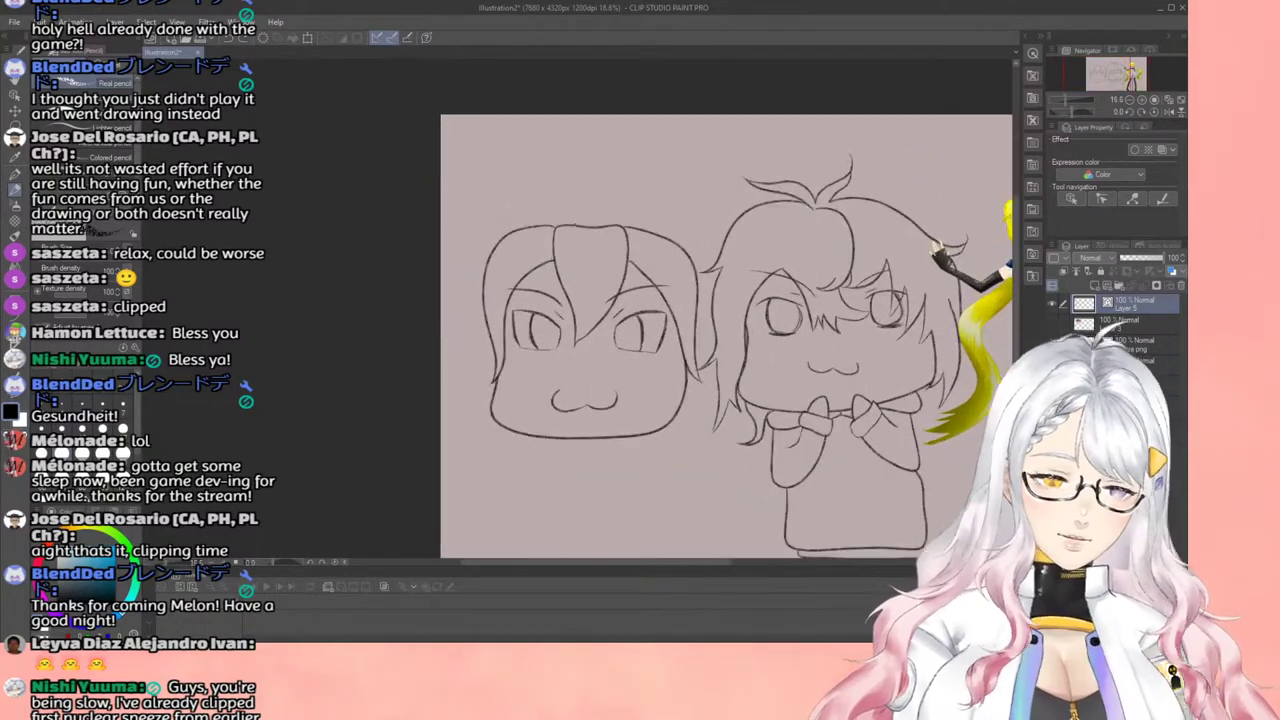
{"action": "scroll", "coordinate": [610, 200], "scroll_direction": "up", "scroll_amount": 3}
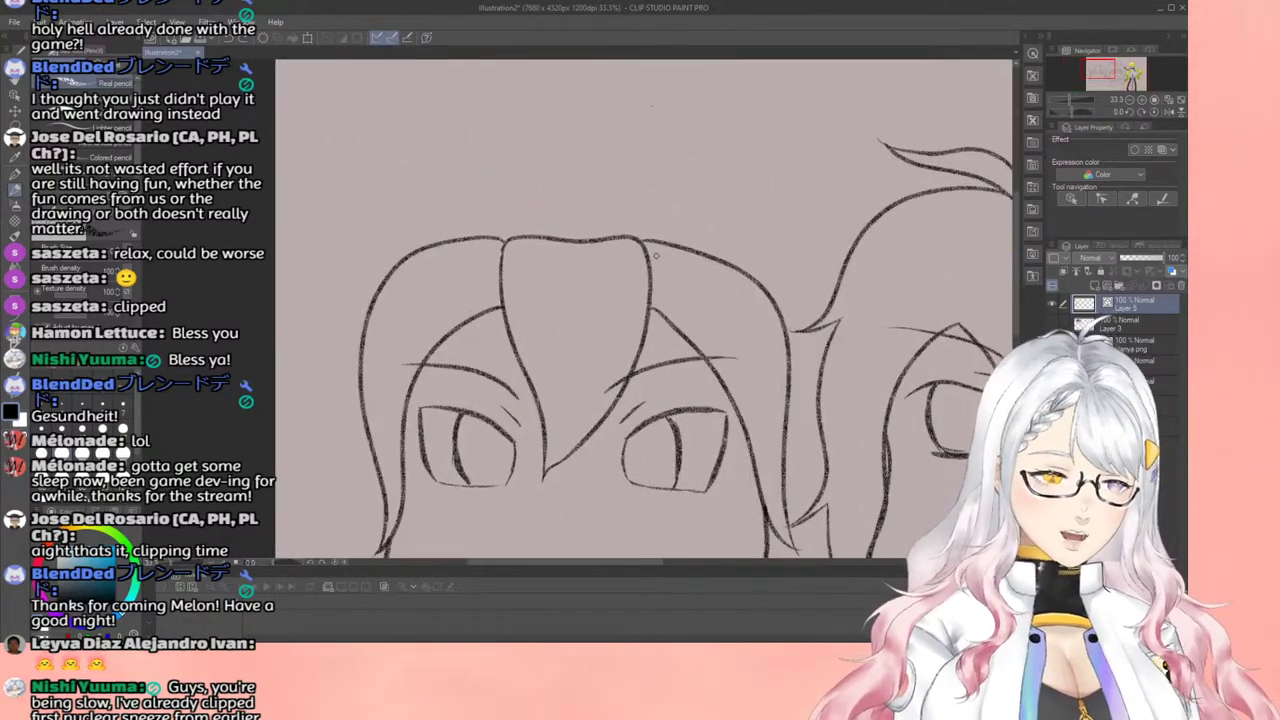
{"action": "scroll", "coordinate": [656, 256], "scroll_direction": "up", "scroll_amount": 1}
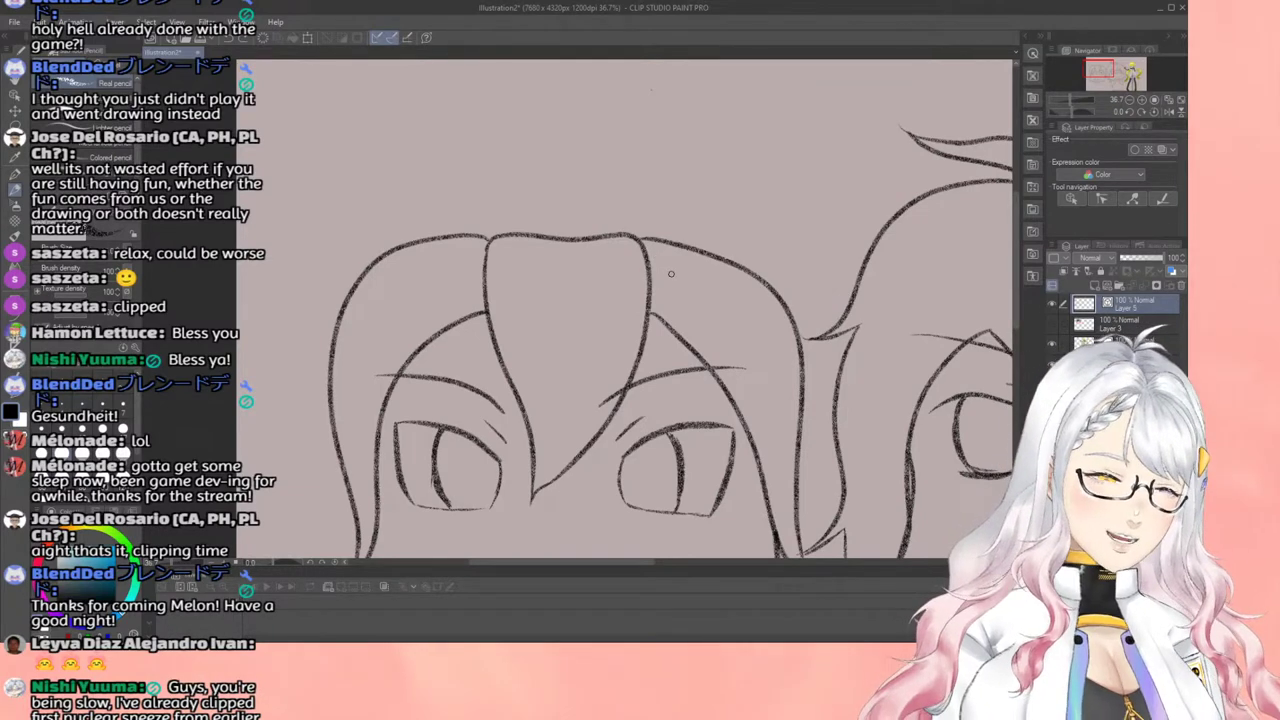
{"action": "scroll", "coordinate": [682, 273], "scroll_direction": "up", "scroll_amount": 2}
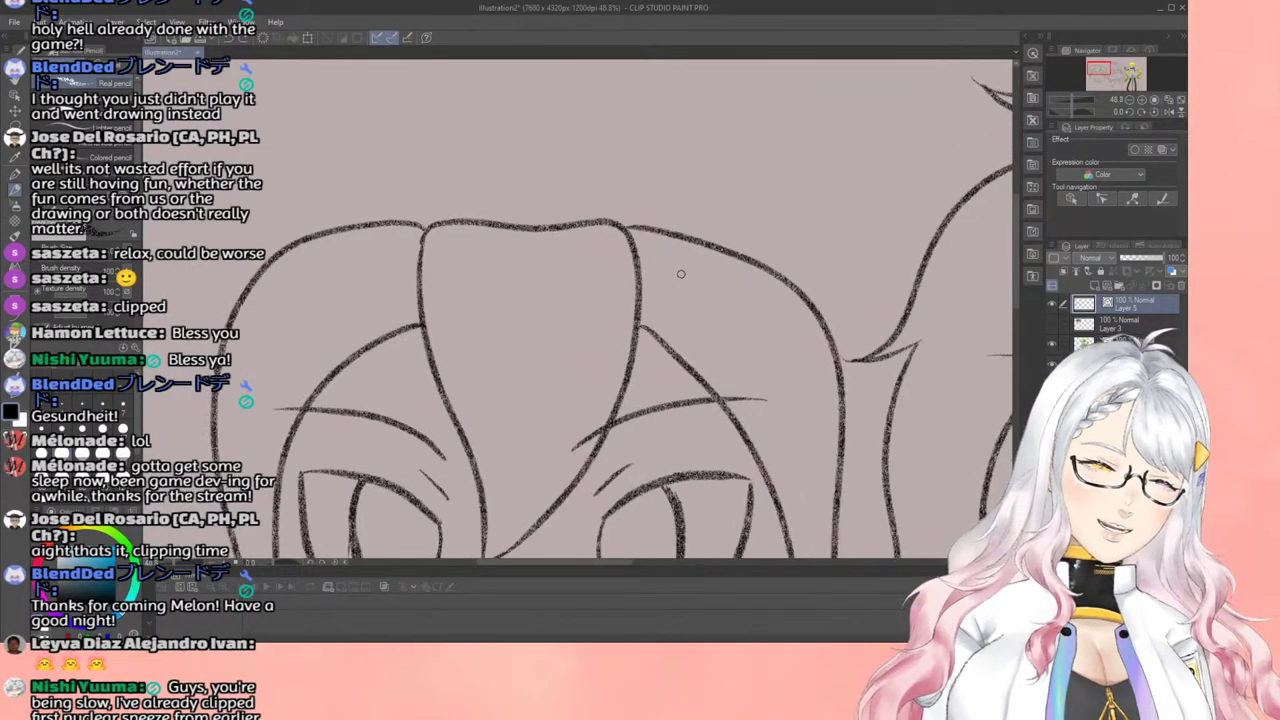
{"action": "scroll", "coordinate": [680, 273], "scroll_direction": "down", "scroll_amount": 4}
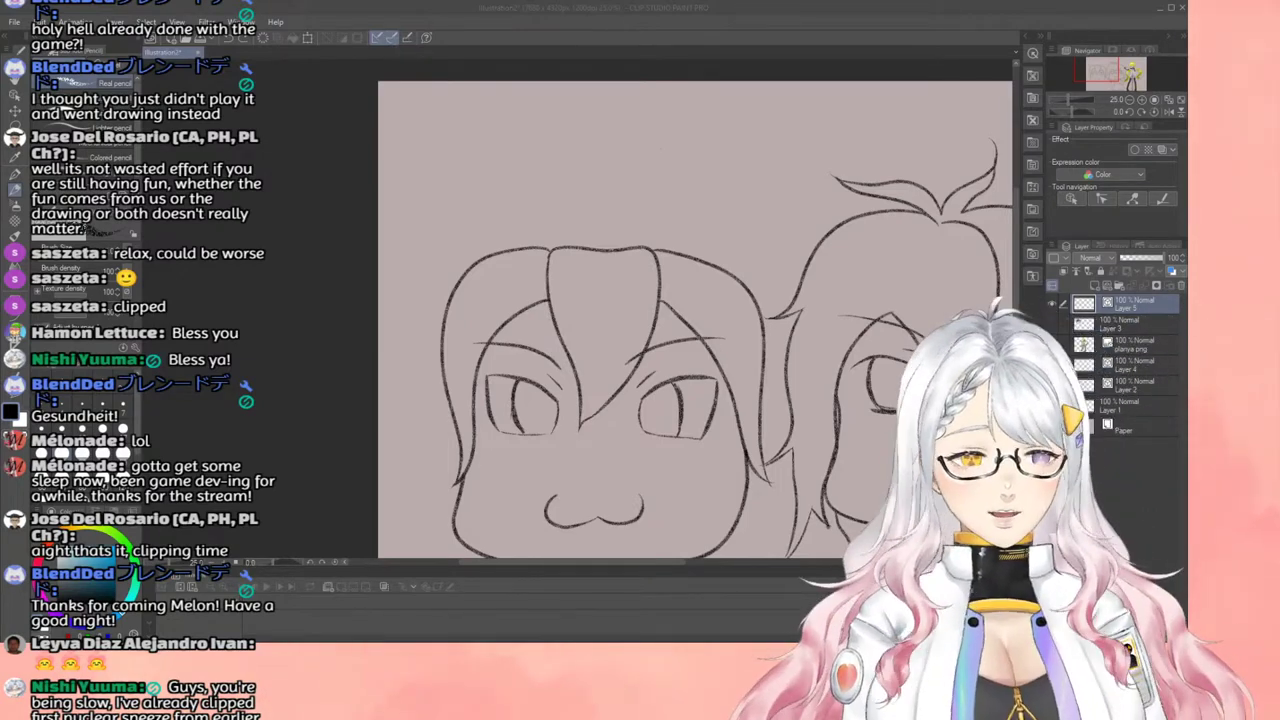
{"action": "scroll", "coordinate": [536, 382], "scroll_direction": "down", "scroll_amount": 1}
{"action": "scroll", "coordinate": [731, 330], "scroll_direction": "down", "scroll_amount": 3}
{"action": "scroll", "coordinate": [732, 330], "scroll_direction": "up", "scroll_amount": 2}
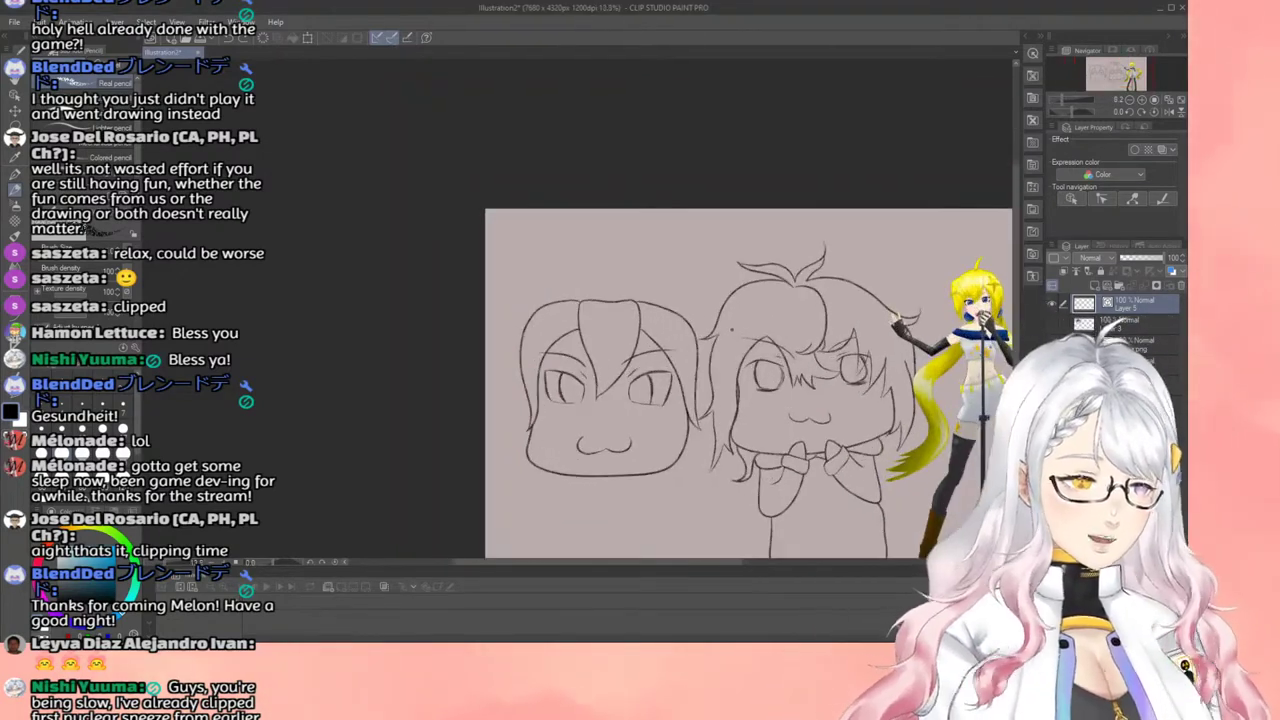
Step: Draw a pointed hair strand rising from the top of the new chibi's bang and curving right, and trim the excess line past its tip
{"action": "scroll", "coordinate": [732, 330], "scroll_direction": "up", "scroll_amount": 4}
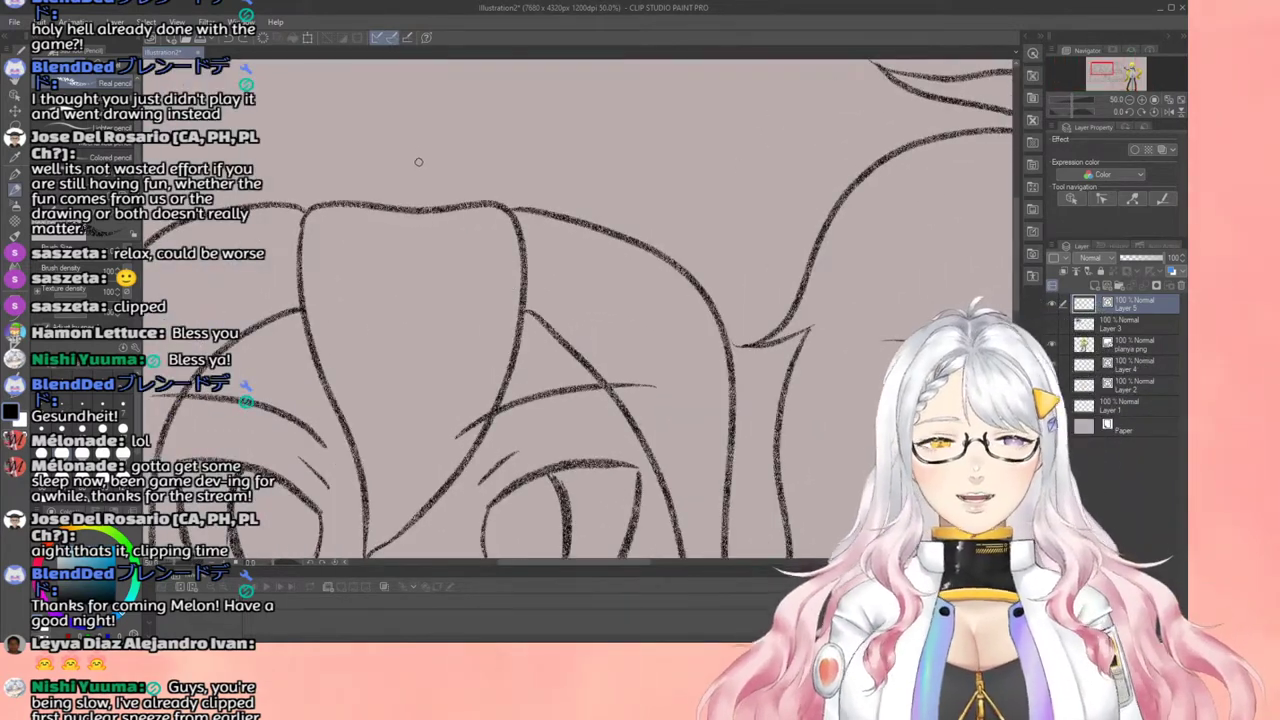
{"action": "mouse_move", "coordinate": [390, 206]}
{"action": "left_mouse_down"}
{"action": "mouse_move", "coordinate": [465, 134]}
{"action": "mouse_move", "coordinate": [612, 97]}
{"action": "left_mouse_up"}
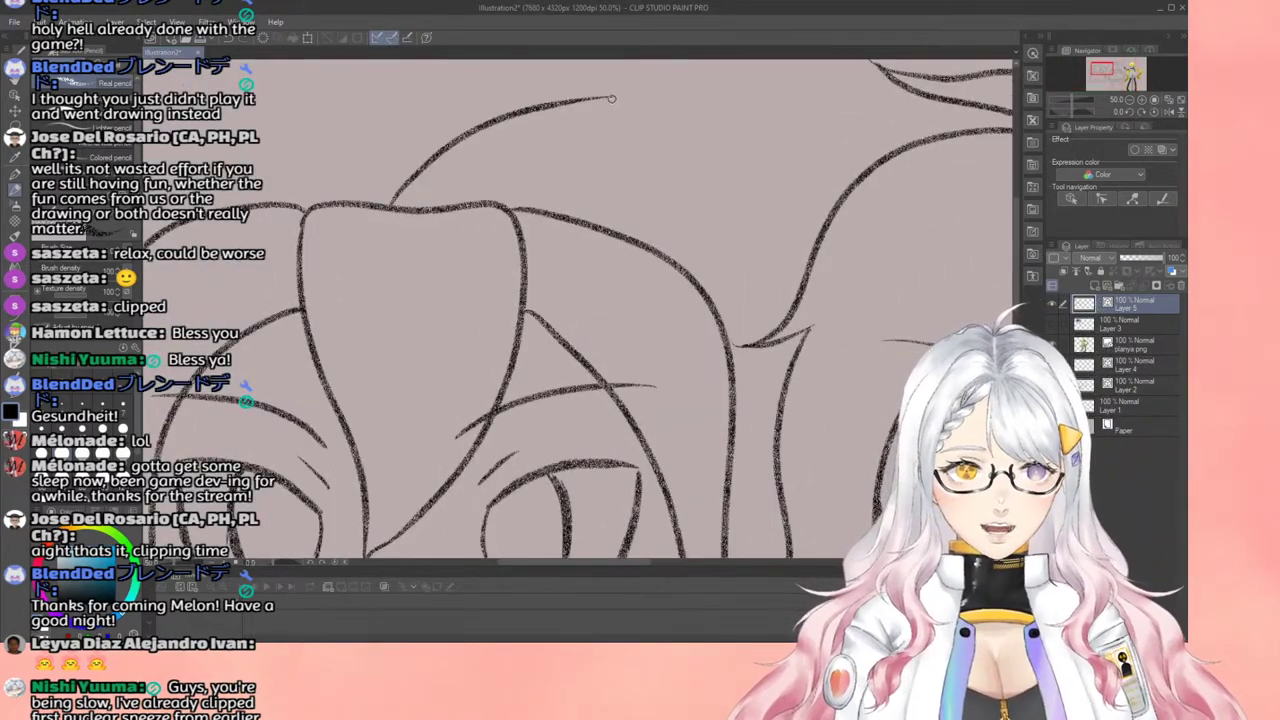
{"action": "mouse_move", "coordinate": [436, 208]}
{"action": "left_mouse_down"}
{"action": "mouse_move", "coordinate": [558, 116]}
{"action": "mouse_move", "coordinate": [617, 92]}
{"action": "left_mouse_up"}
{"action": "key", "text": "ctrl+z"}
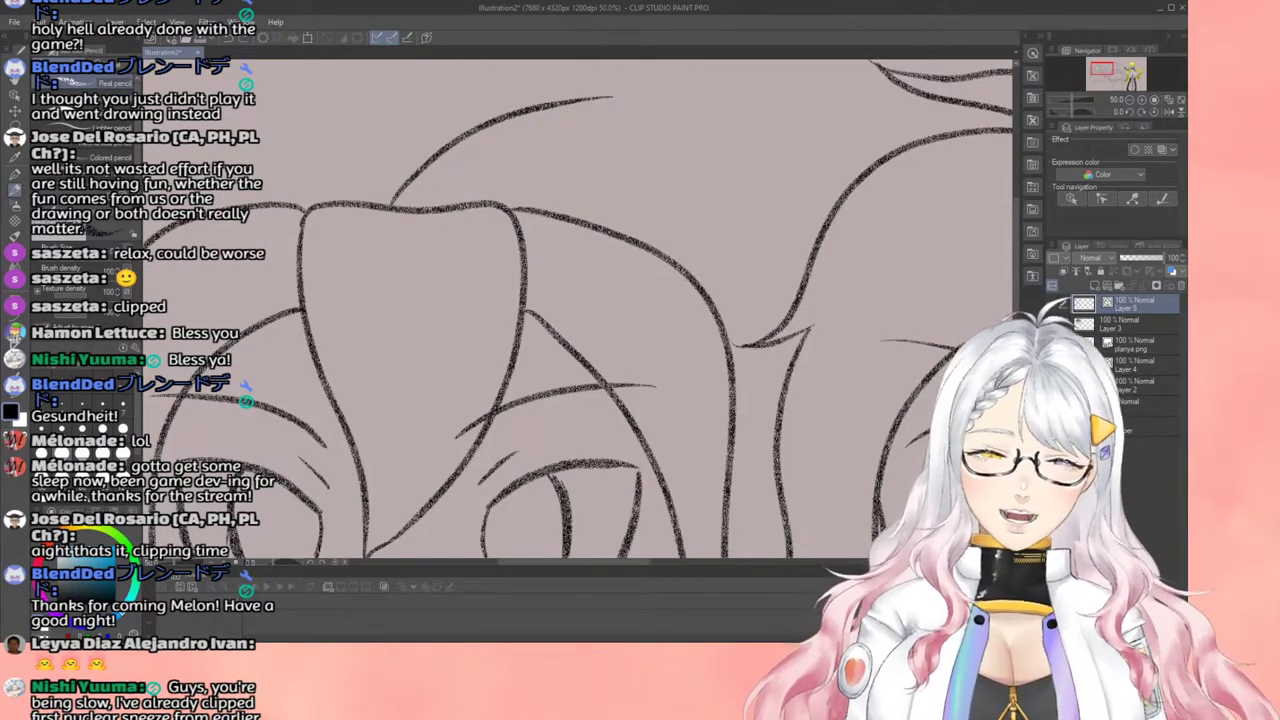
{"action": "mouse_move", "coordinate": [425, 209]}
{"action": "left_mouse_down"}
{"action": "mouse_move", "coordinate": [524, 131]}
{"action": "mouse_move", "coordinate": [611, 104]}
{"action": "left_mouse_up"}
{"action": "key", "text": "ctrl+z"}
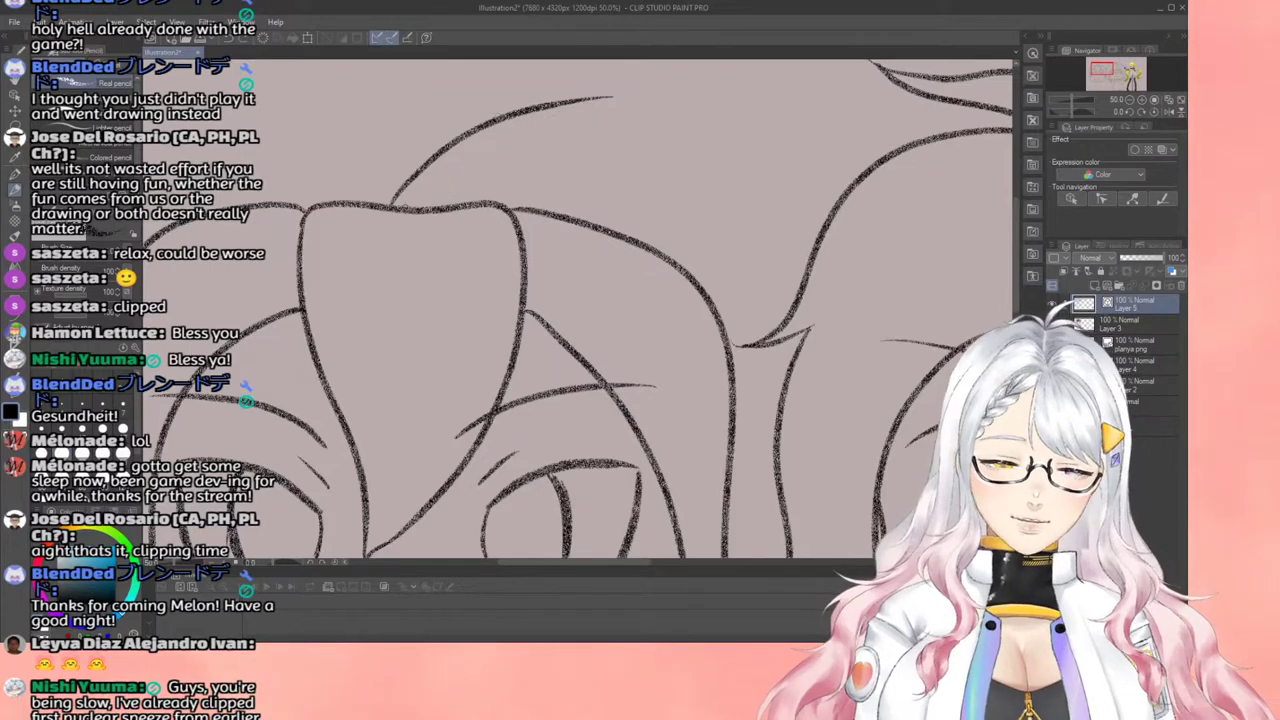
{"action": "mouse_move", "coordinate": [447, 200]}
{"action": "left_mouse_down"}
{"action": "mouse_move", "coordinate": [552, 112]}
{"action": "mouse_move", "coordinate": [610, 96]}
{"action": "left_mouse_up"}
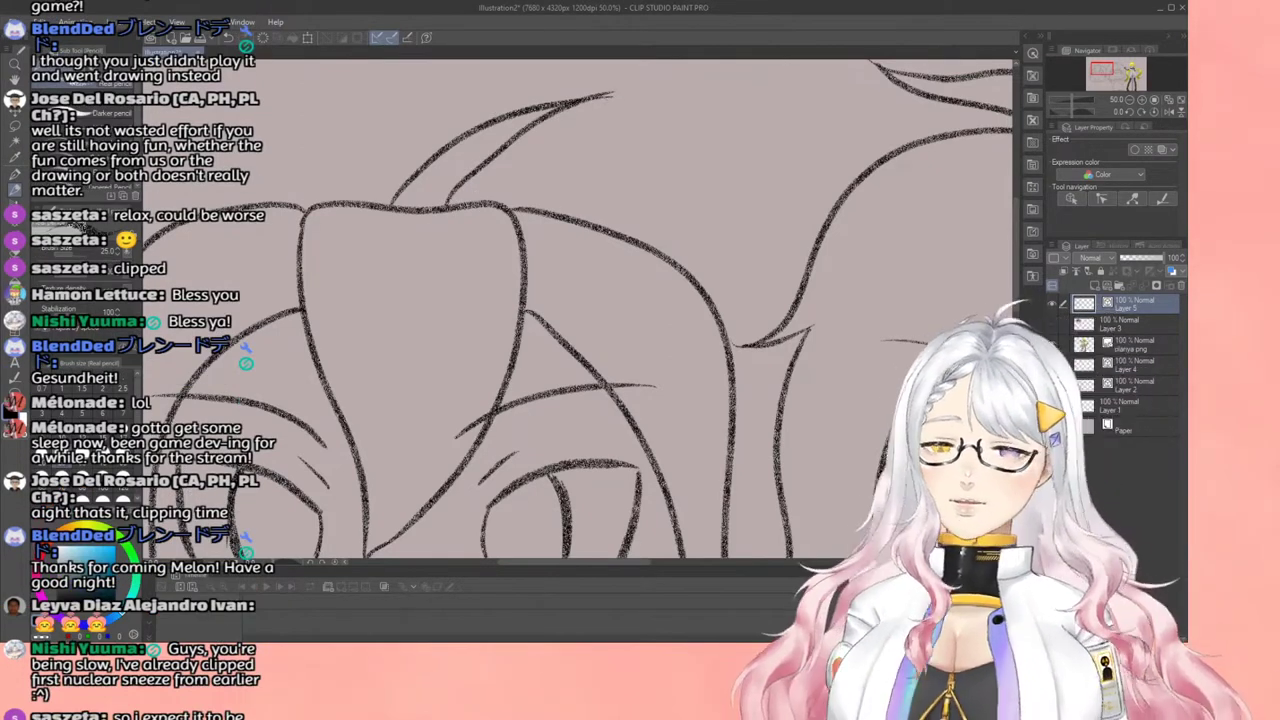
{"action": "key", "text": "e"}
{"action": "left_click_drag", "start_coordinate": [606, 92], "coordinate": [609, 128]}
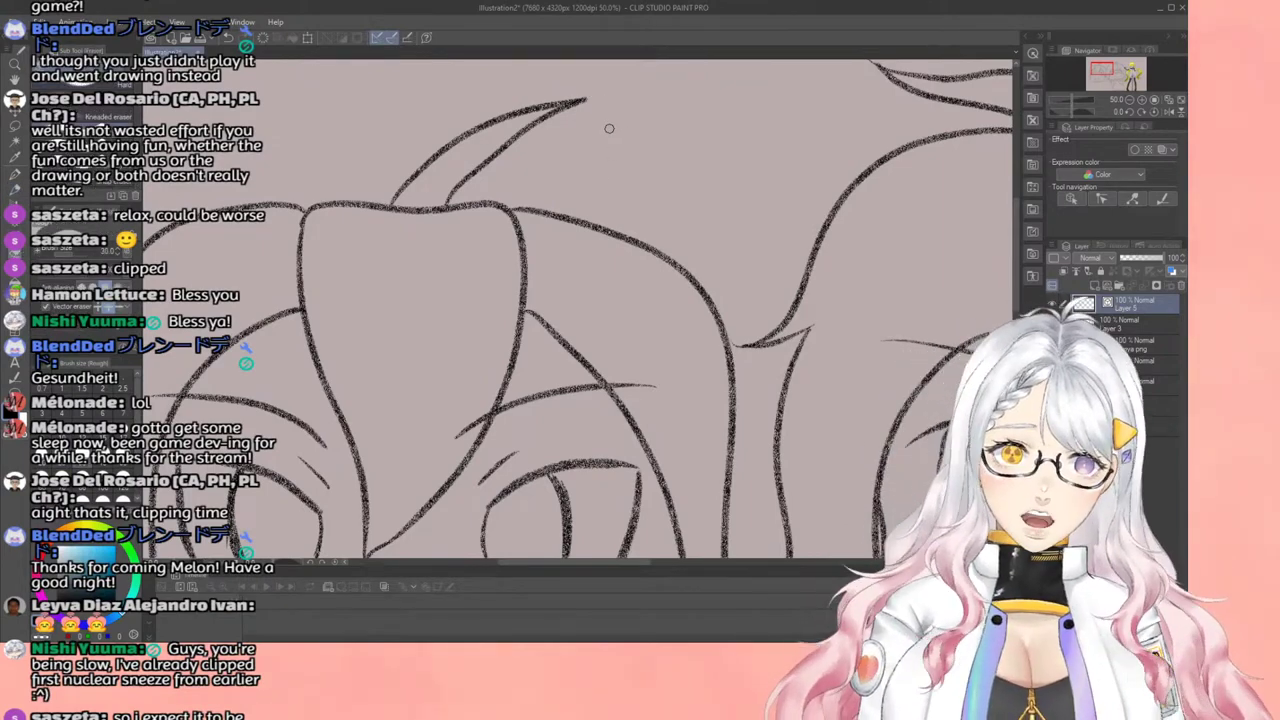
Step: Draw a rounded bun outline on each side of the new chibi's head, curving from the side hair down to the jaw
{"action": "key", "text": "p"}
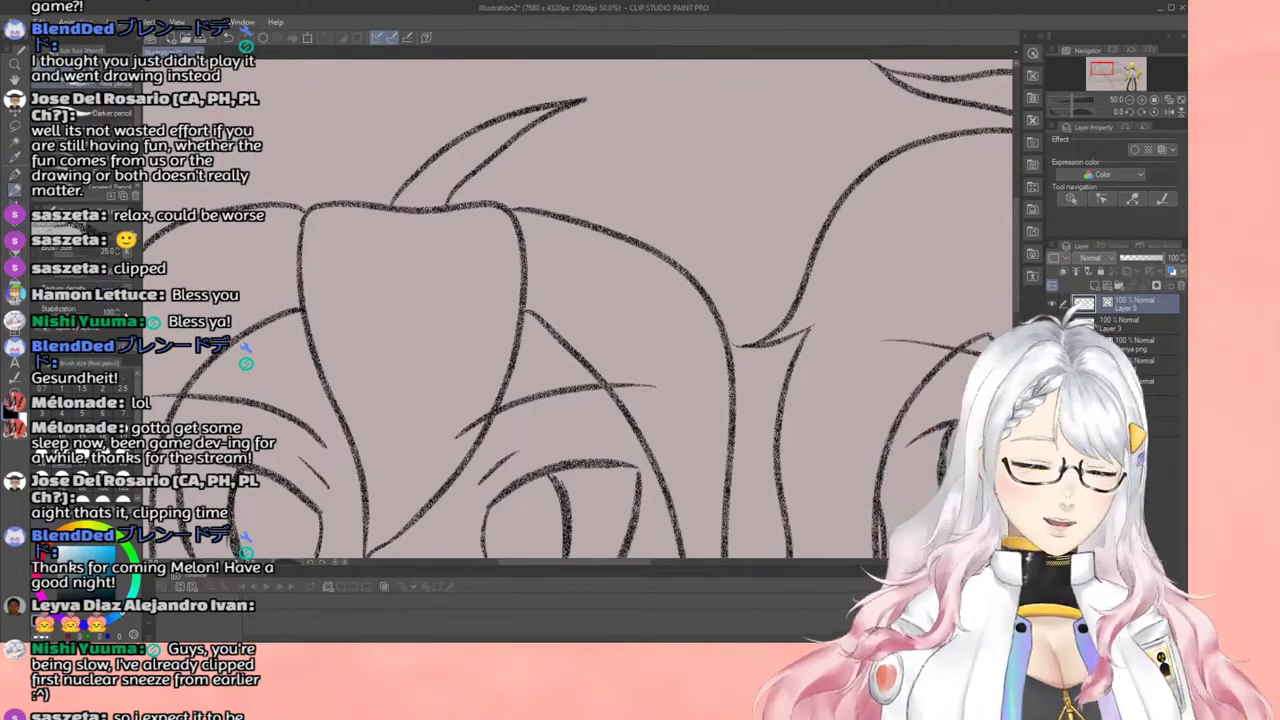
{"action": "scroll", "coordinate": [348, 288], "scroll_direction": "down", "scroll_amount": 3}
{"action": "scroll", "coordinate": [348, 288], "scroll_direction": "down", "scroll_amount": 2}
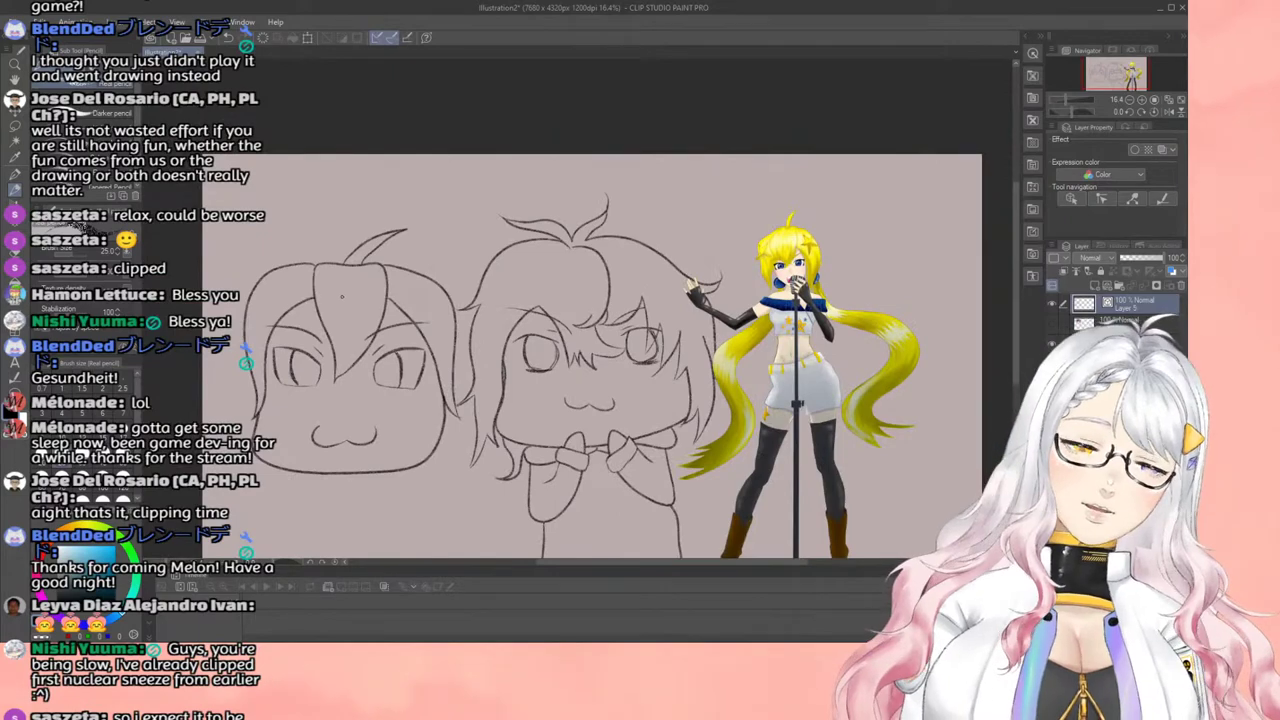
{"action": "scroll", "coordinate": [342, 296], "scroll_direction": "down", "scroll_amount": 3}
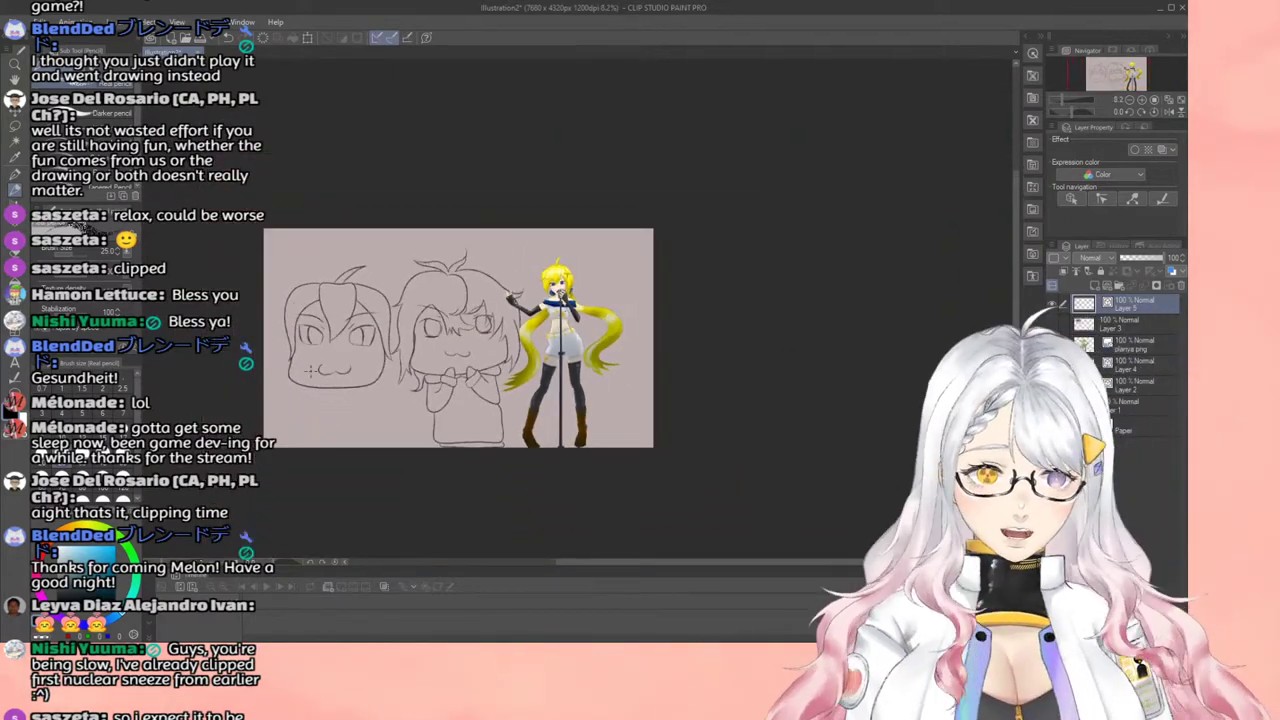
{"action": "scroll", "coordinate": [306, 404], "scroll_direction": "up", "scroll_amount": 1}
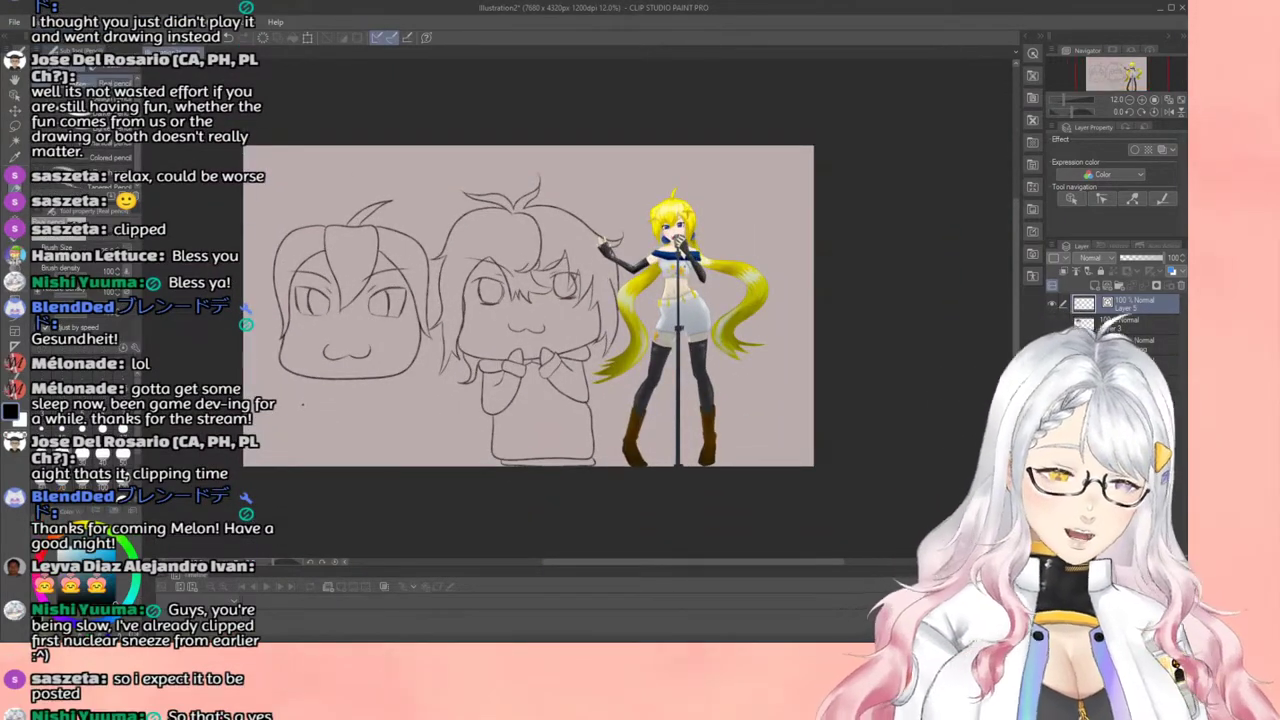
{"action": "scroll", "coordinate": [302, 404], "scroll_direction": "up", "scroll_amount": 1}
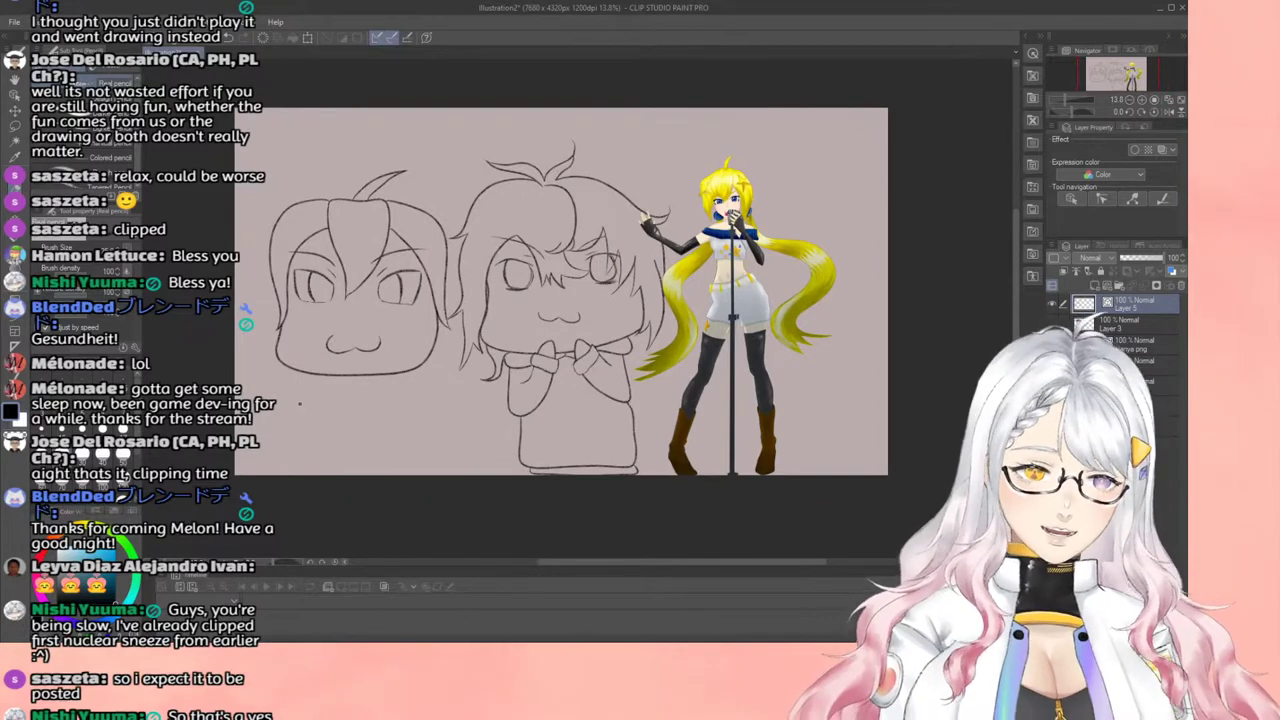
{"action": "scroll", "coordinate": [297, 404], "scroll_direction": "up", "scroll_amount": 5}
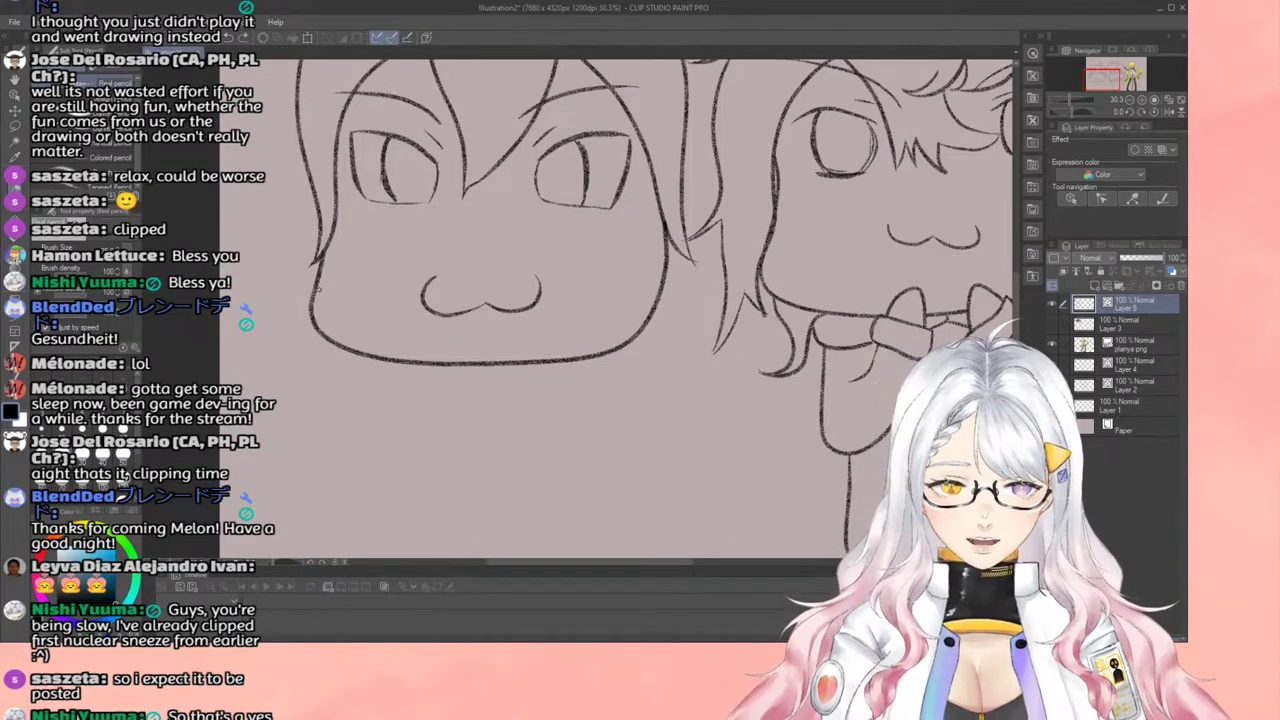
{"action": "mouse_move", "coordinate": [312, 178]}
{"action": "left_mouse_down"}
{"action": "mouse_move", "coordinate": [272, 198]}
{"action": "mouse_move", "coordinate": [254, 243]}
{"action": "mouse_move", "coordinate": [277, 292]}
{"action": "mouse_move", "coordinate": [314, 294]}
{"action": "left_mouse_up"}
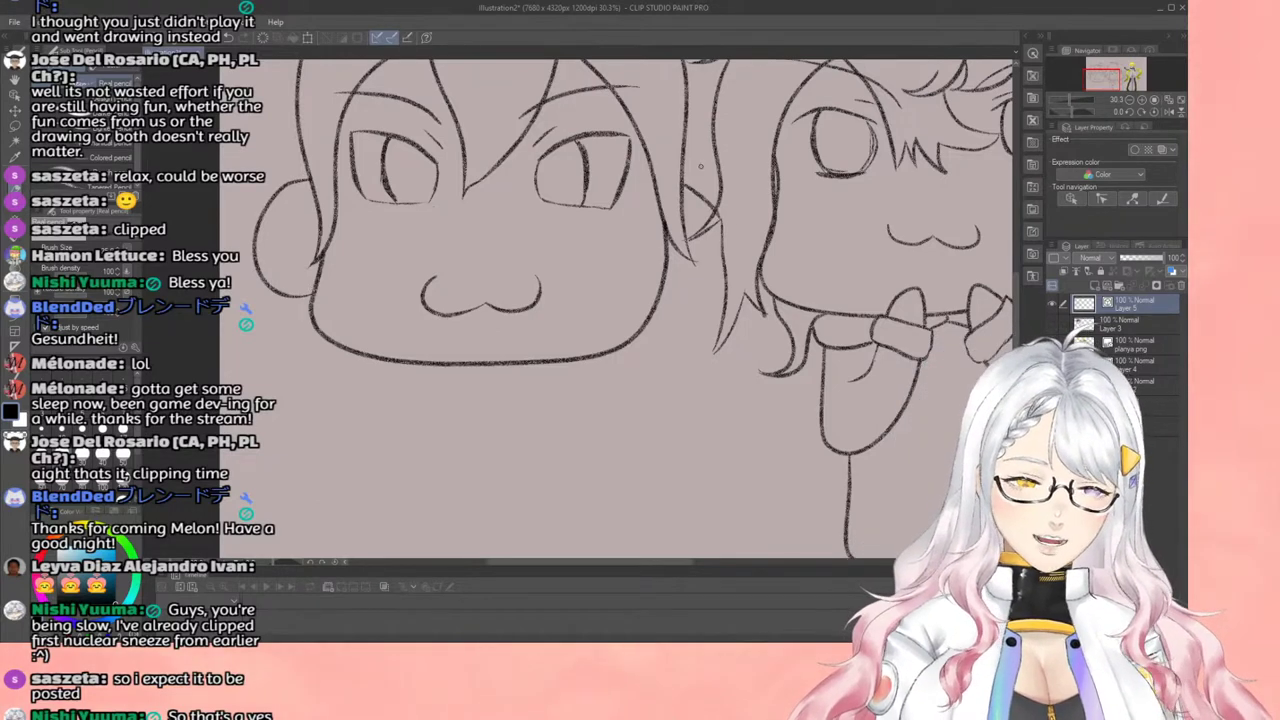
{"action": "key", "text": "ctrl+z"}
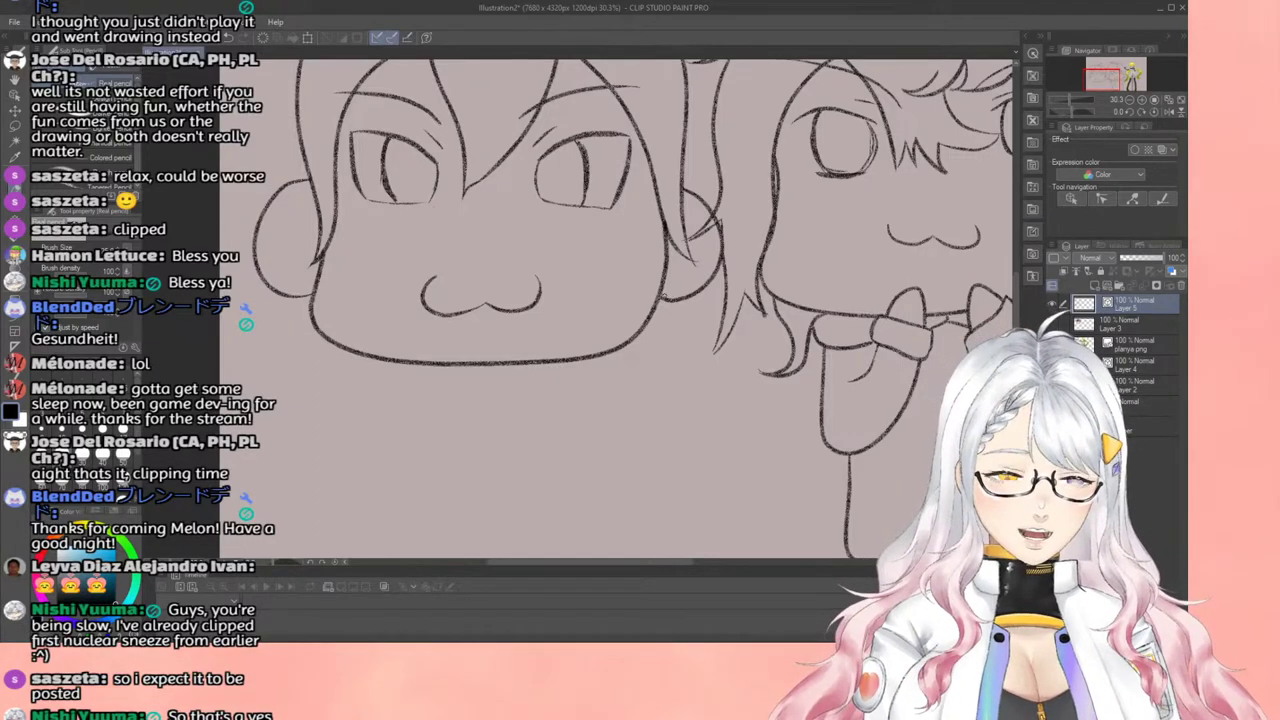
Step: Draw a wavy hair tail with two contour lines hanging from the left bun down to the bottom edge of the canvas
{"action": "scroll", "coordinate": [700, 281], "scroll_direction": "down", "scroll_amount": 5}
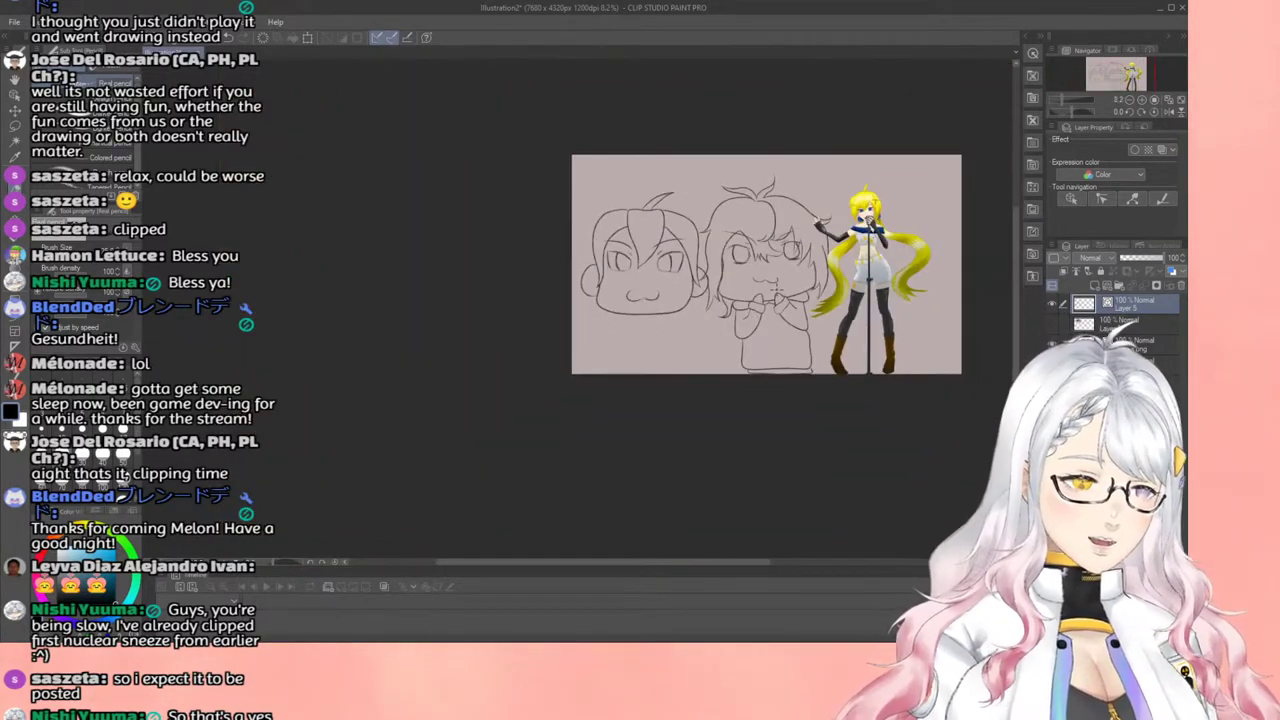
{"action": "scroll", "coordinate": [595, 321], "scroll_direction": "up", "scroll_amount": 1}
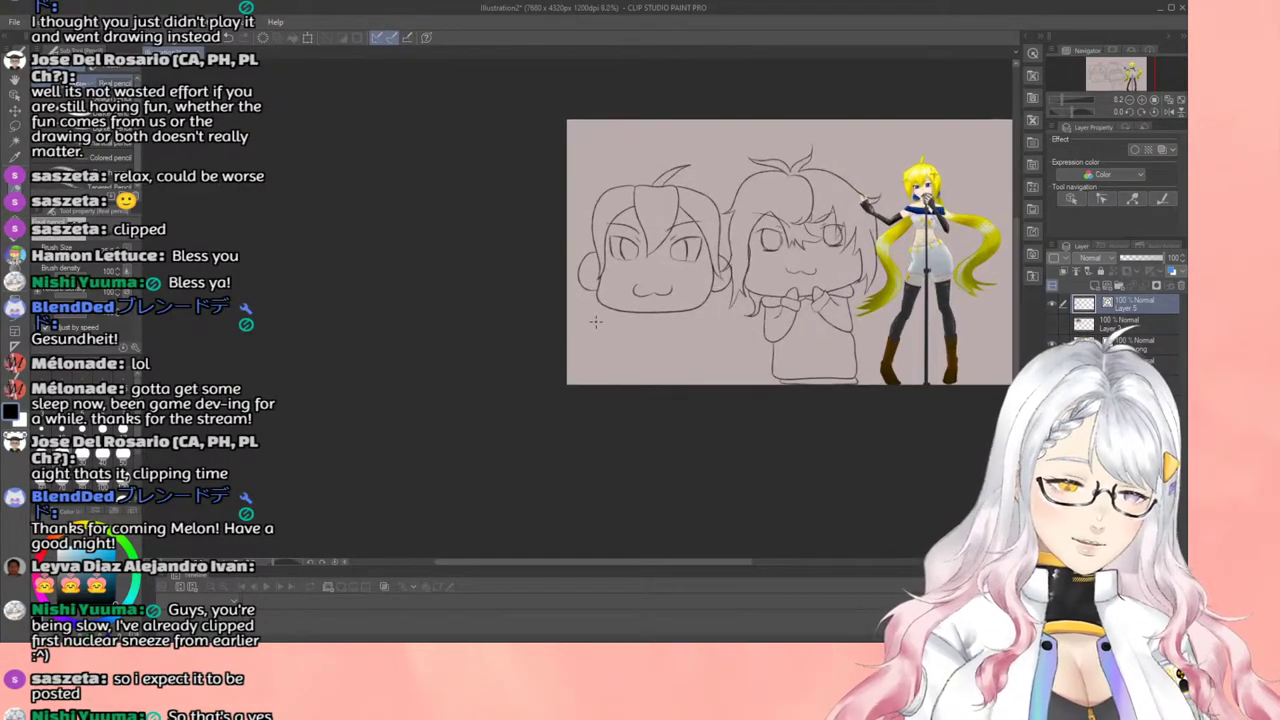
{"action": "scroll", "coordinate": [596, 321], "scroll_direction": "down", "scroll_amount": 2}
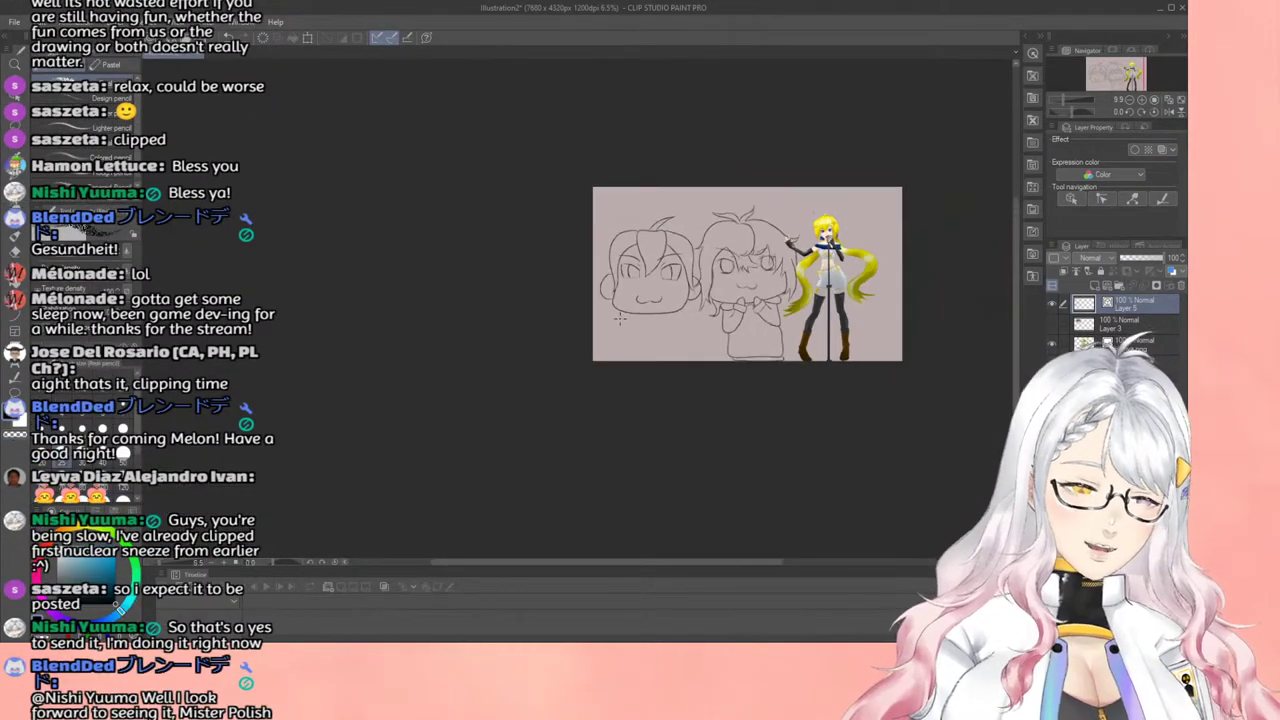
{"action": "scroll", "coordinate": [605, 320], "scroll_direction": "up", "scroll_amount": 4}
{"action": "scroll", "coordinate": [615, 319], "scroll_direction": "up", "scroll_amount": 3}
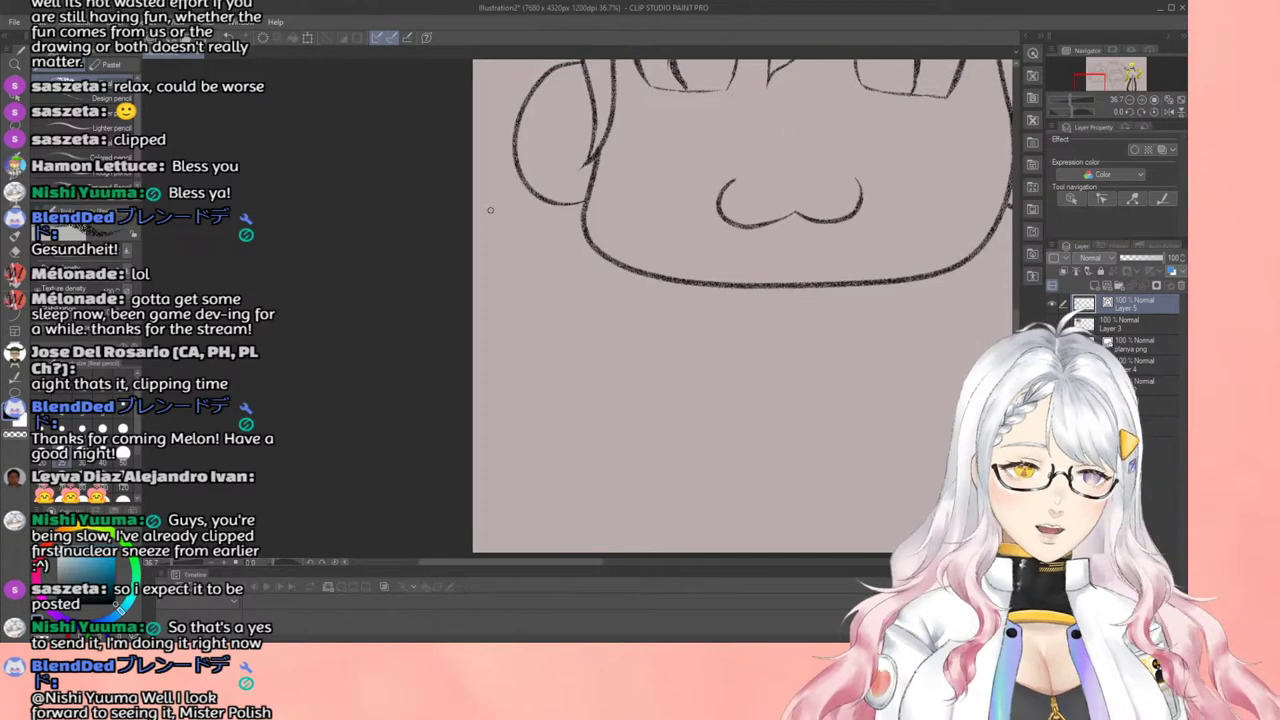
{"action": "scroll", "coordinate": [574, 262], "scroll_direction": "down", "scroll_amount": 2}
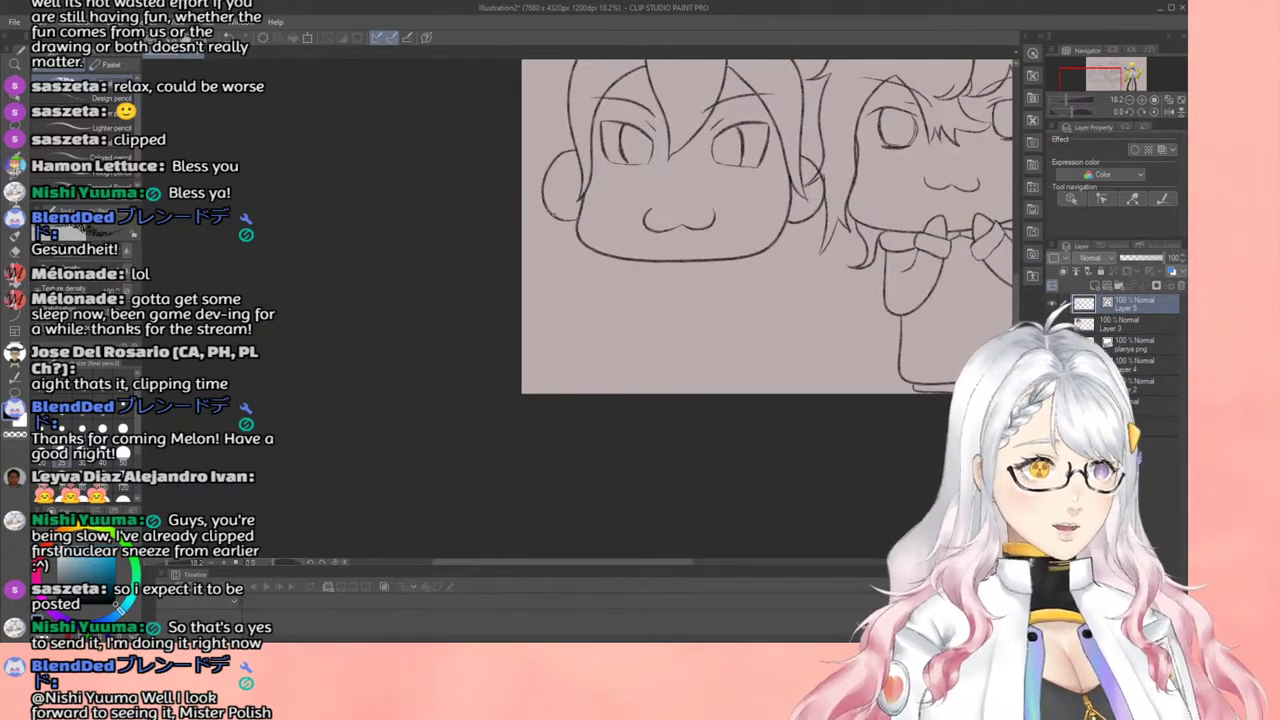
{"action": "mouse_move", "coordinate": [538, 315]}
{"action": "left_mouse_down"}
{"action": "mouse_move", "coordinate": [549, 345]}
{"action": "mouse_move", "coordinate": [525, 392]}
{"action": "left_mouse_up"}
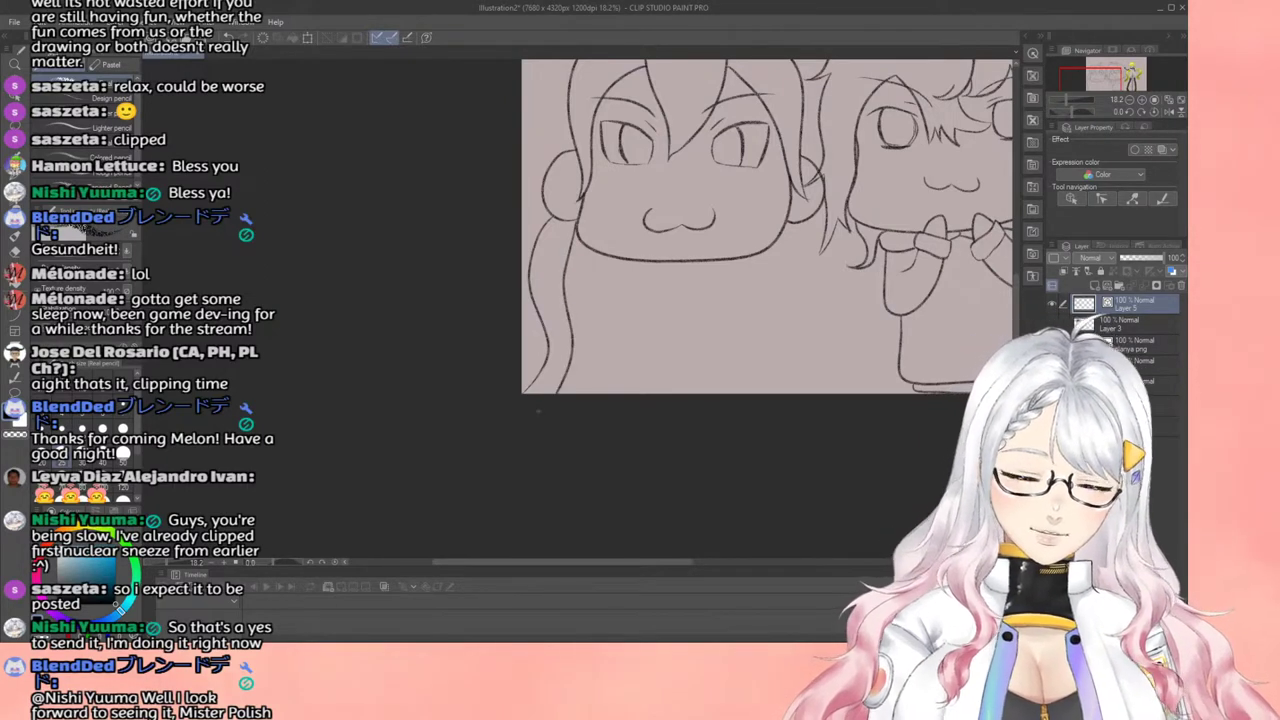
Step: Draw a wavy hair tail with two contour lines hanging from the new chibi's right bun down to the canvas's bottom edge
{"action": "left_click_drag", "start_coordinate": [795, 247], "coordinate": [683, 222]}
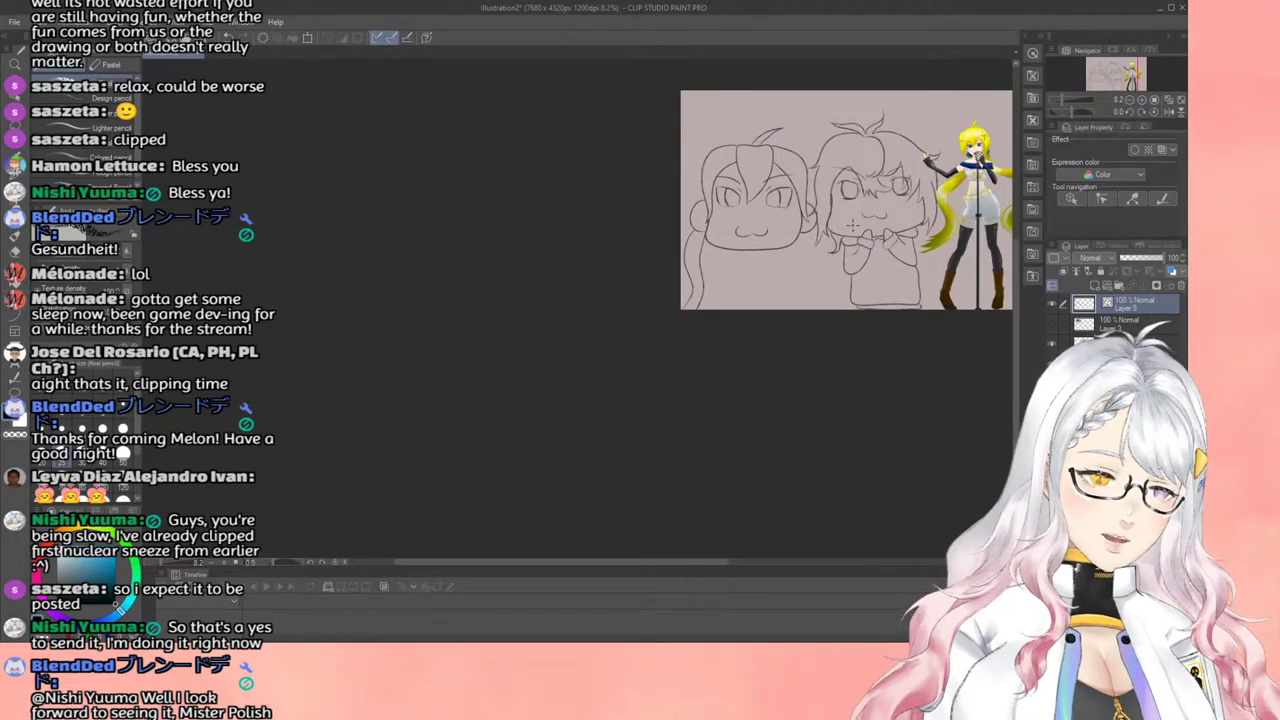
{"action": "left_click_drag", "start_coordinate": [877, 216], "coordinate": [838, 216]}
{"action": "scroll", "coordinate": [835, 216], "scroll_direction": "up", "scroll_amount": 4}
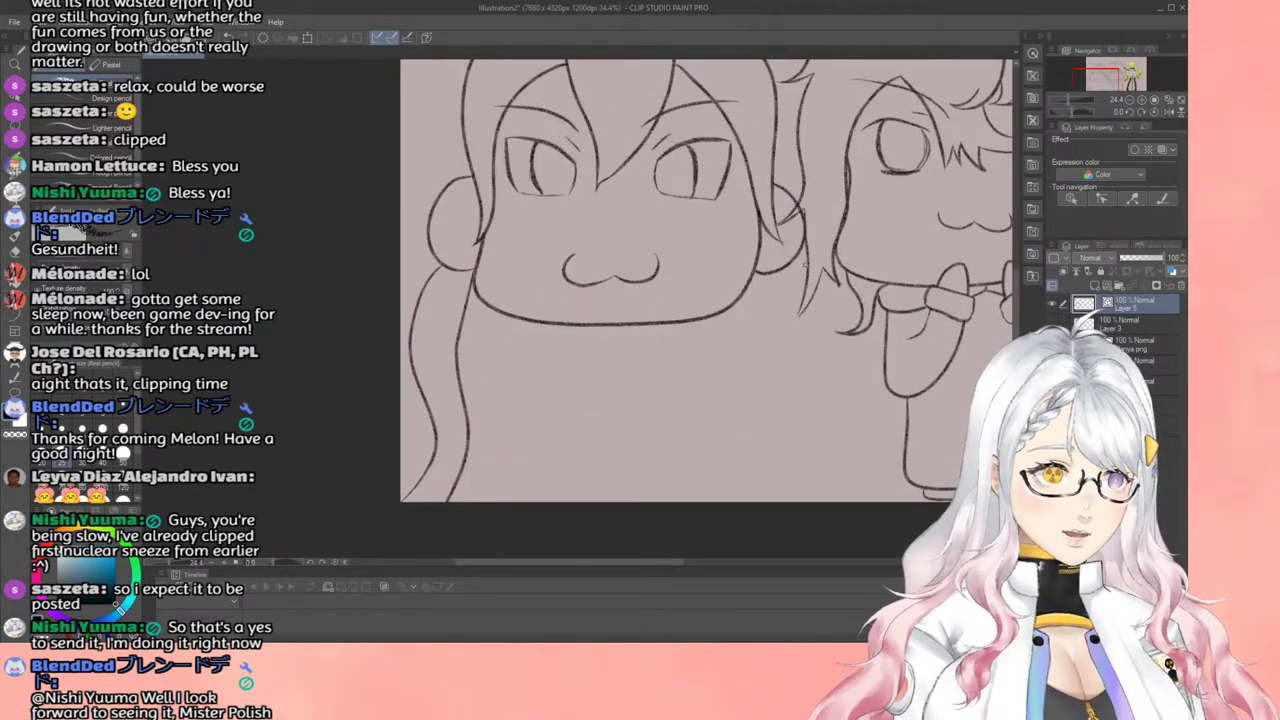
{"action": "mouse_move", "coordinate": [800, 276]}
{"action": "left_mouse_down"}
{"action": "mouse_move", "coordinate": [815, 350]}
{"action": "mouse_move", "coordinate": [775, 500]}
{"action": "left_mouse_up"}
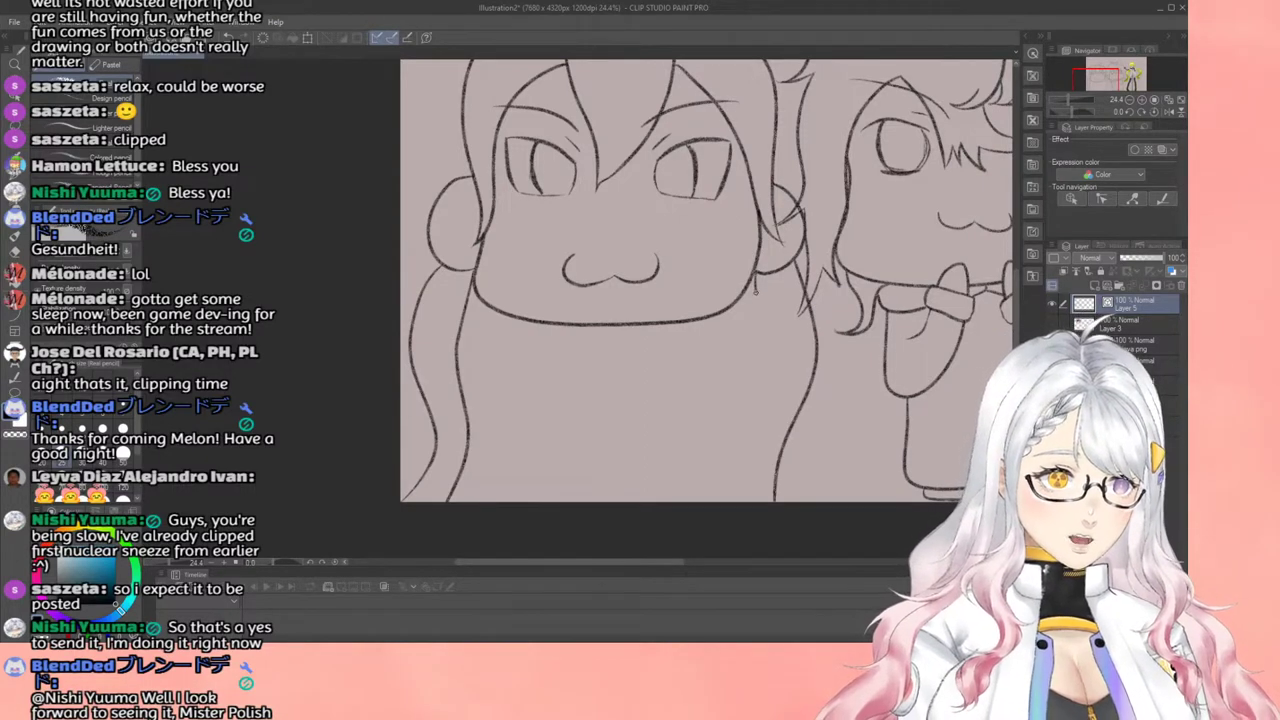
{"action": "mouse_move", "coordinate": [756, 290]}
{"action": "left_mouse_down"}
{"action": "mouse_move", "coordinate": [756, 391]}
{"action": "mouse_move", "coordinate": [722, 502]}
{"action": "left_mouse_up"}
Step: Draw a wider outer hair contour around the new chibi's head, from the top strand down each side to the buns
{"action": "scroll", "coordinate": [694, 368], "scroll_direction": "down", "scroll_amount": 1}
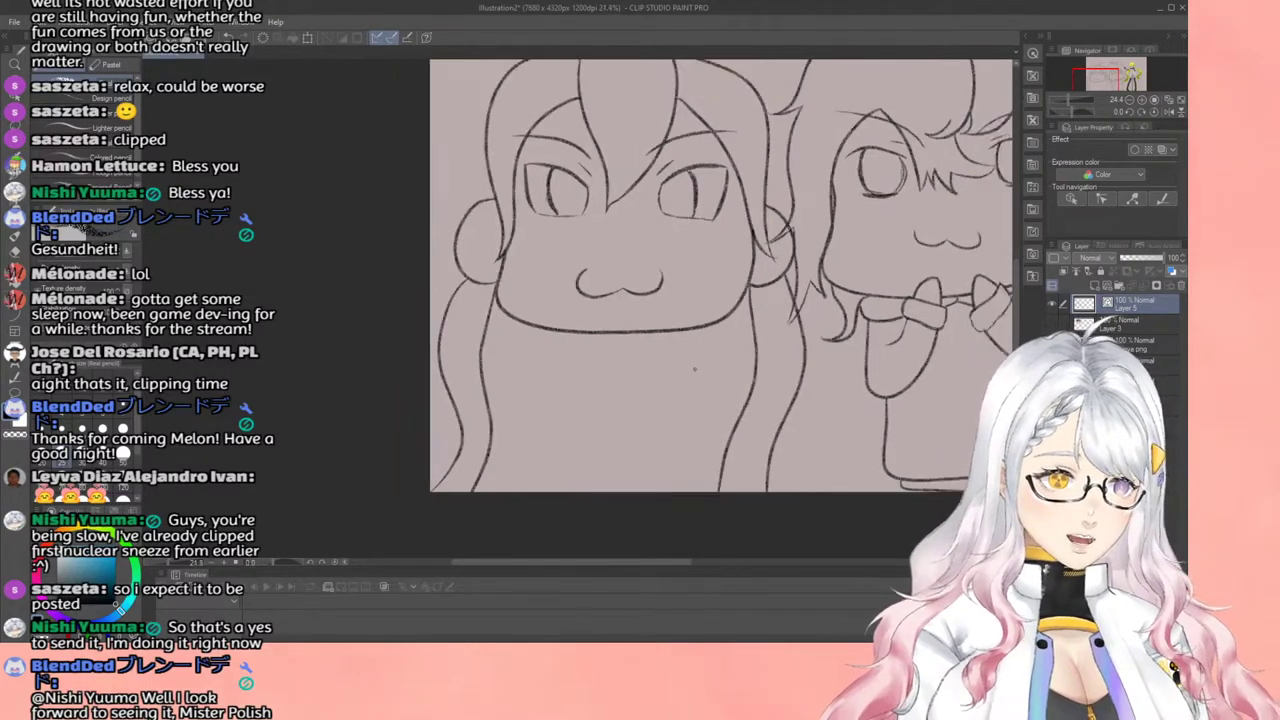
{"action": "scroll", "coordinate": [694, 368], "scroll_direction": "down", "scroll_amount": 3}
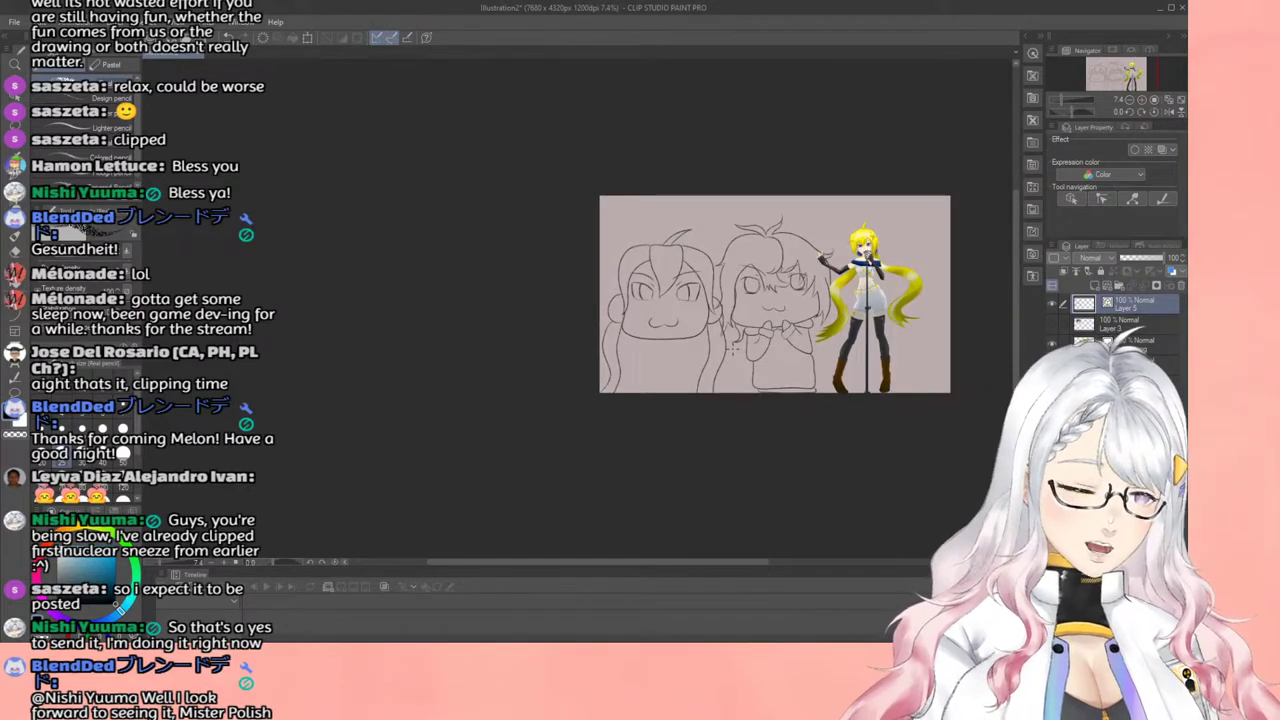
{"action": "scroll", "coordinate": [650, 268], "scroll_direction": "up", "scroll_amount": 4}
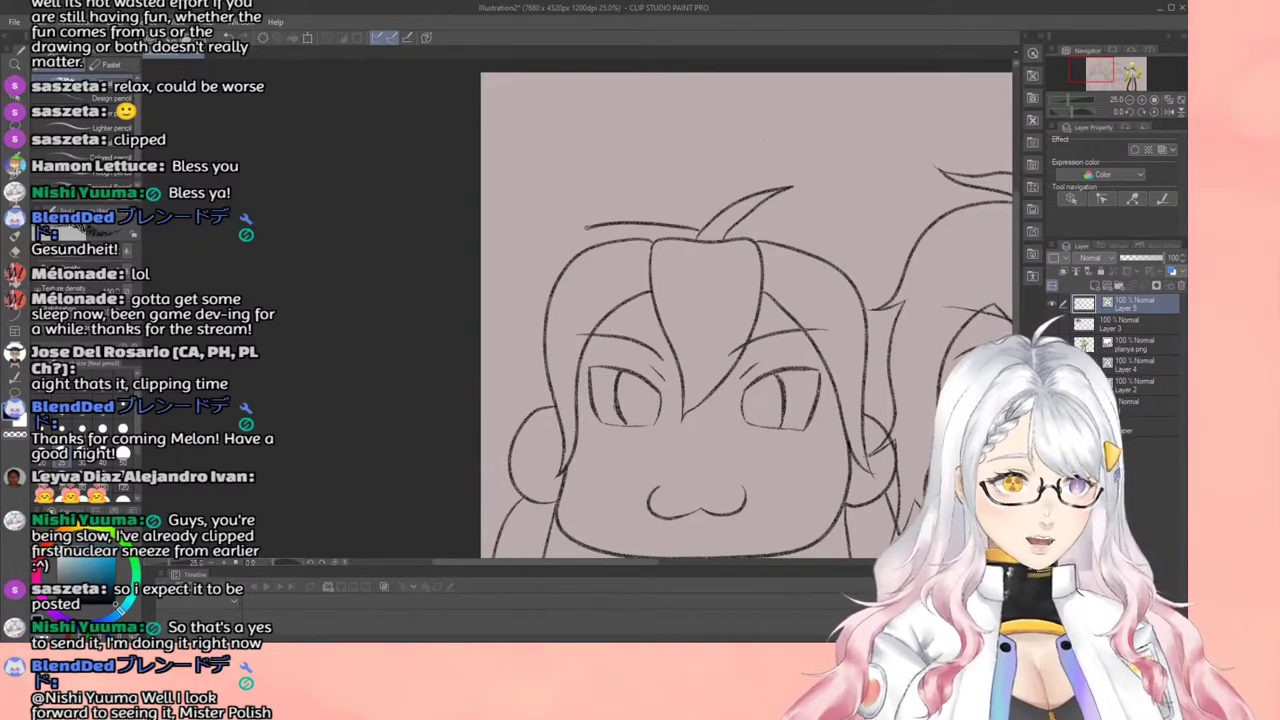
{"action": "mouse_move", "coordinate": [545, 258]}
{"action": "left_mouse_down"}
{"action": "mouse_move", "coordinate": [524, 318]}
{"action": "mouse_move", "coordinate": [530, 379]}
{"action": "left_mouse_up"}
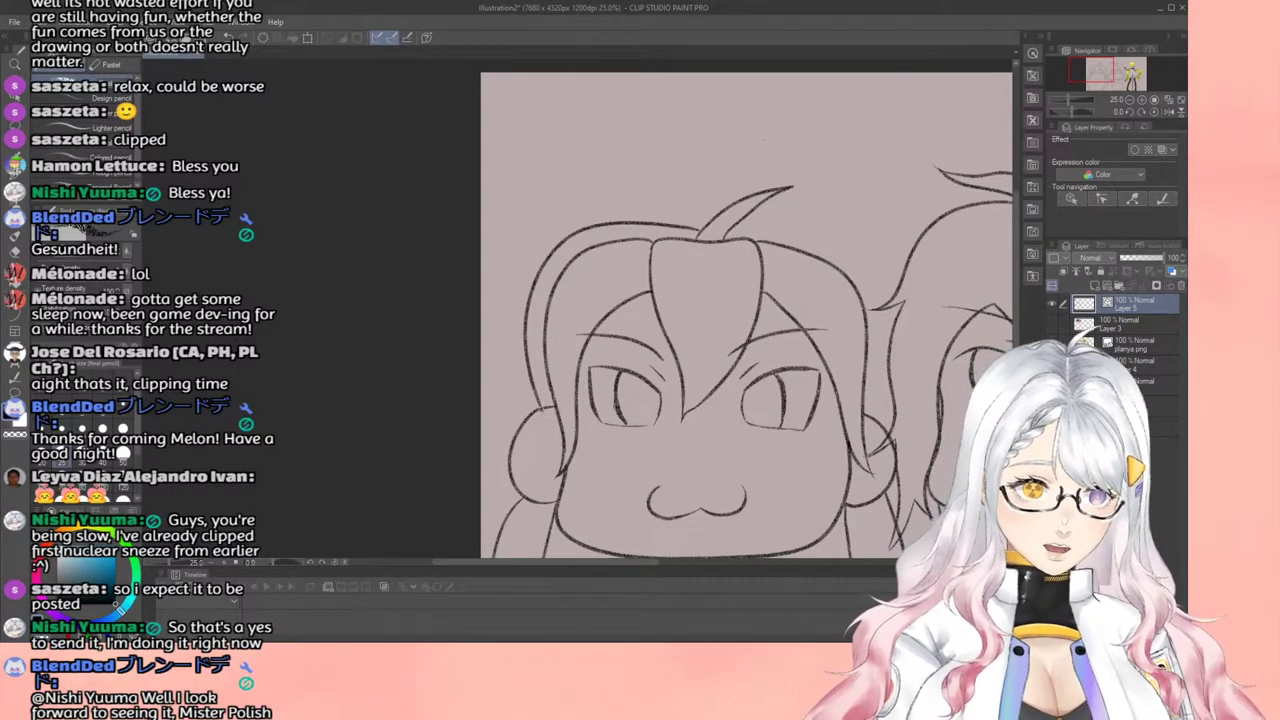
{"action": "mouse_move", "coordinate": [752, 222]}
{"action": "left_mouse_down"}
{"action": "mouse_move", "coordinate": [816, 230]}
{"action": "mouse_move", "coordinate": [886, 276]}
{"action": "mouse_move", "coordinate": [898, 362]}
{"action": "mouse_move", "coordinate": [866, 434]}
{"action": "left_mouse_up"}
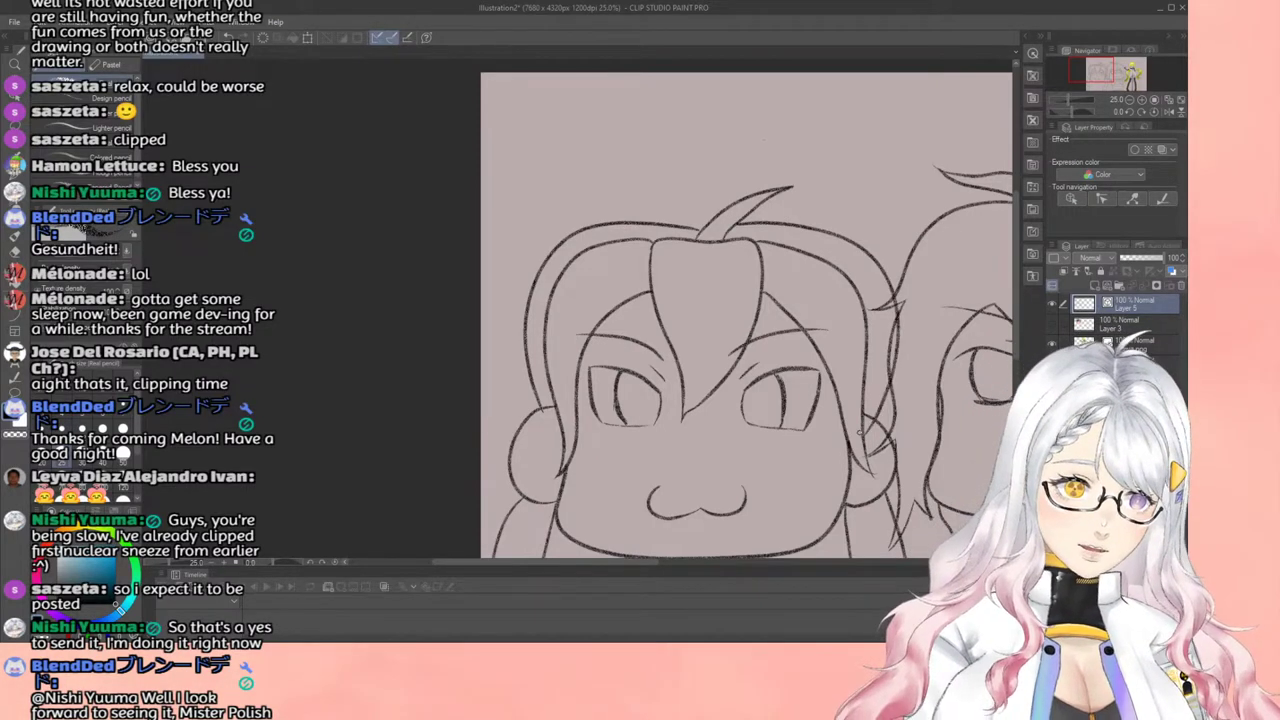
{"action": "scroll", "coordinate": [860, 470], "scroll_direction": "up", "scroll_amount": 3}
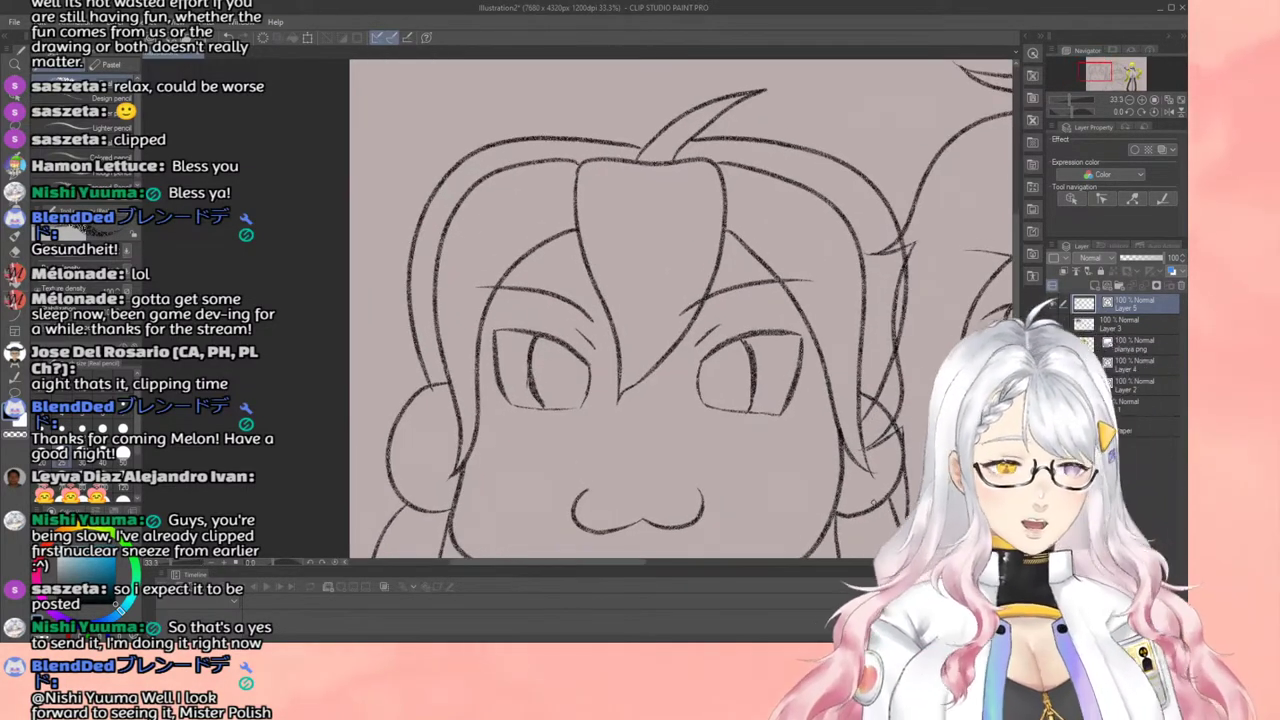
{"action": "key", "text": "e"}
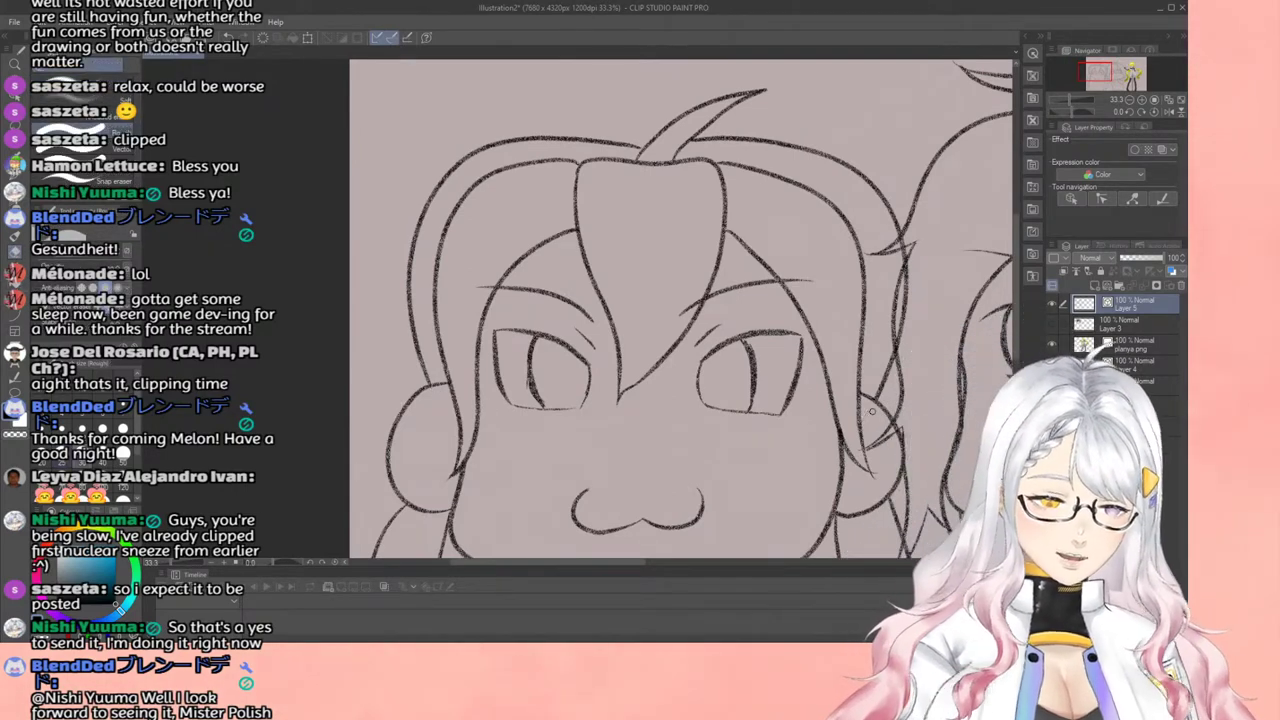
{"action": "scroll", "coordinate": [728, 345], "scroll_direction": "down", "scroll_amount": 3}
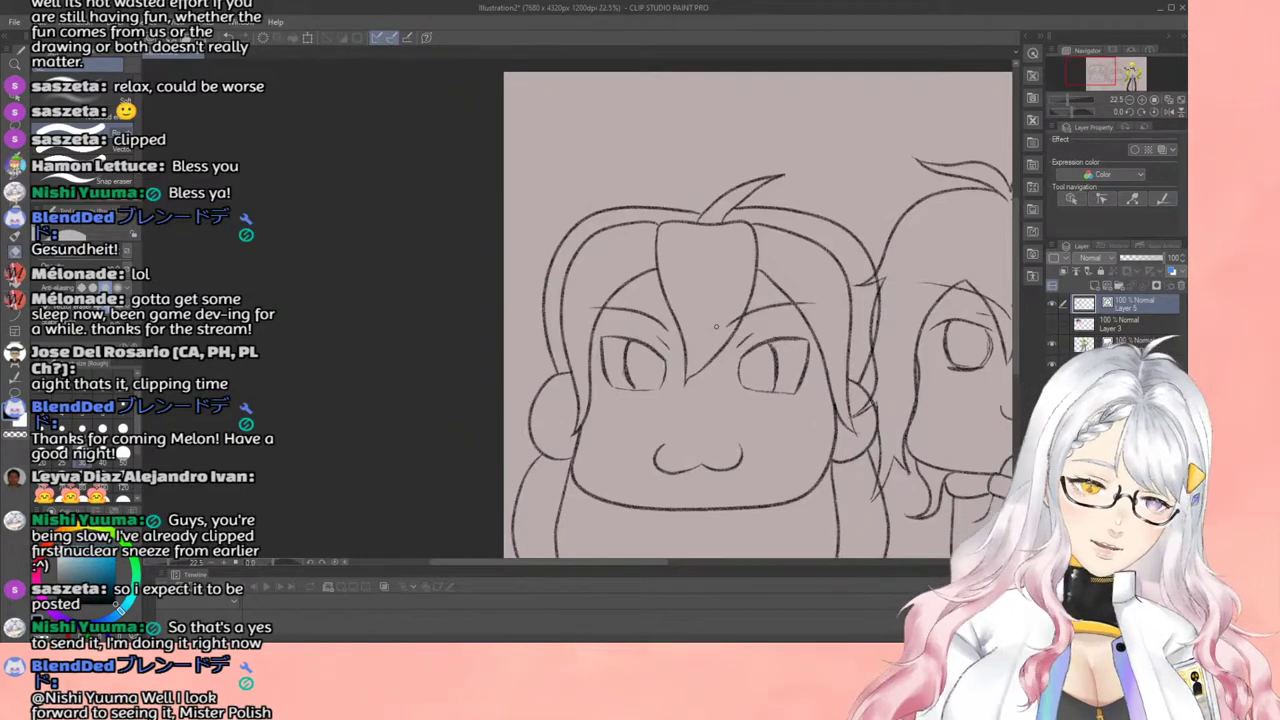
{"action": "scroll", "coordinate": [800, 403], "scroll_direction": "down", "scroll_amount": 3}
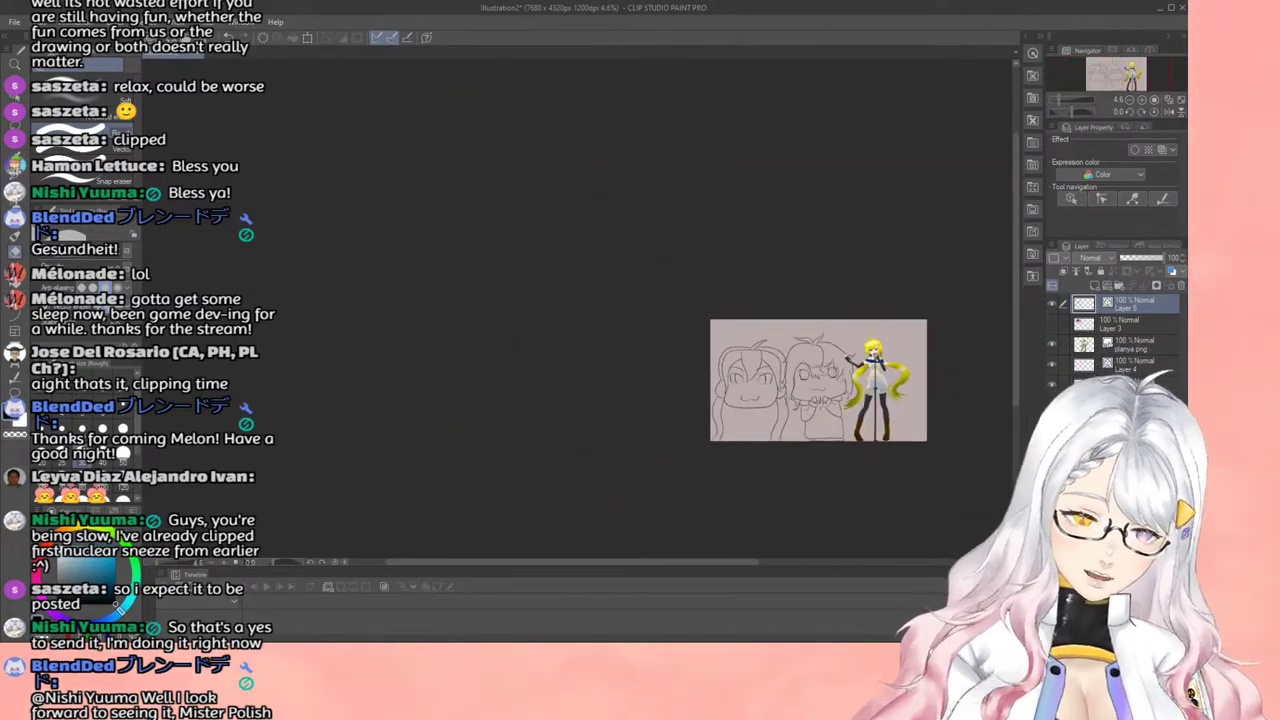
Step: Thicken the upper lid of the new chibi's right eye with the pencil and add short eyelashes along both upper lids
{"action": "scroll", "coordinate": [826, 399], "scroll_direction": "up", "scroll_amount": 3}
{"action": "scroll", "coordinate": [766, 382], "scroll_direction": "up", "scroll_amount": 3}
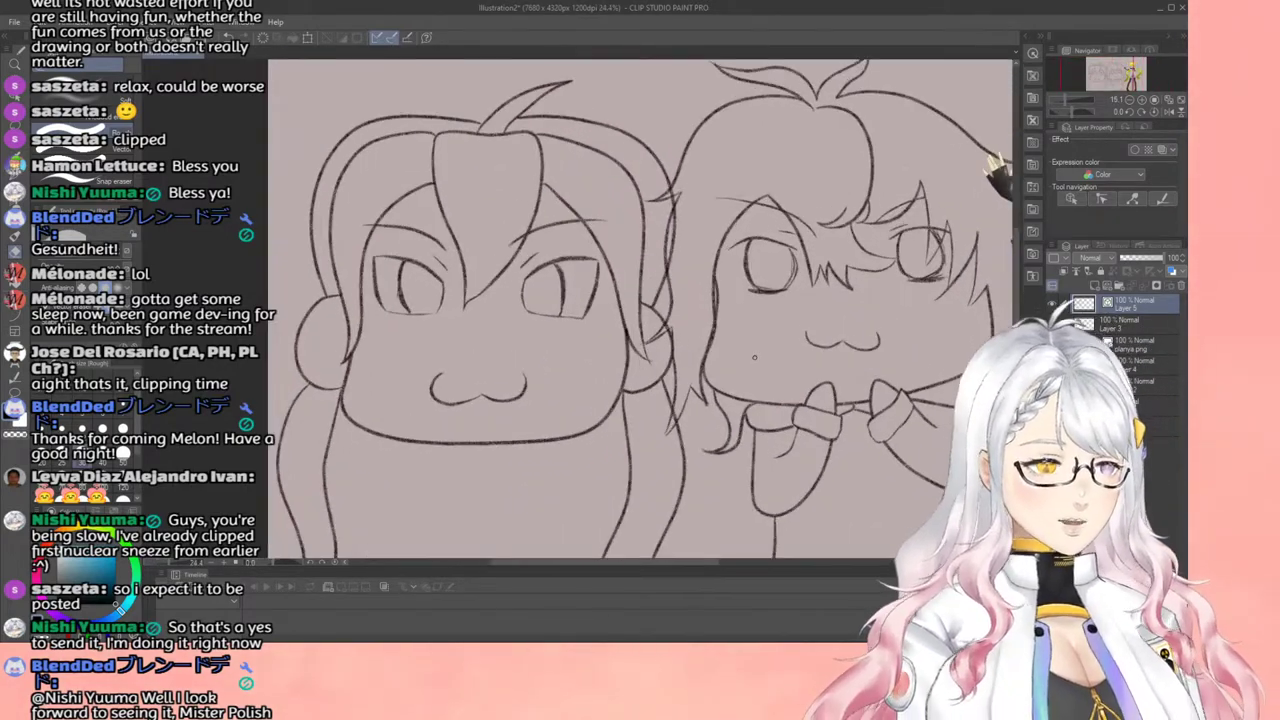
{"action": "scroll", "coordinate": [569, 320], "scroll_direction": "up", "scroll_amount": 1}
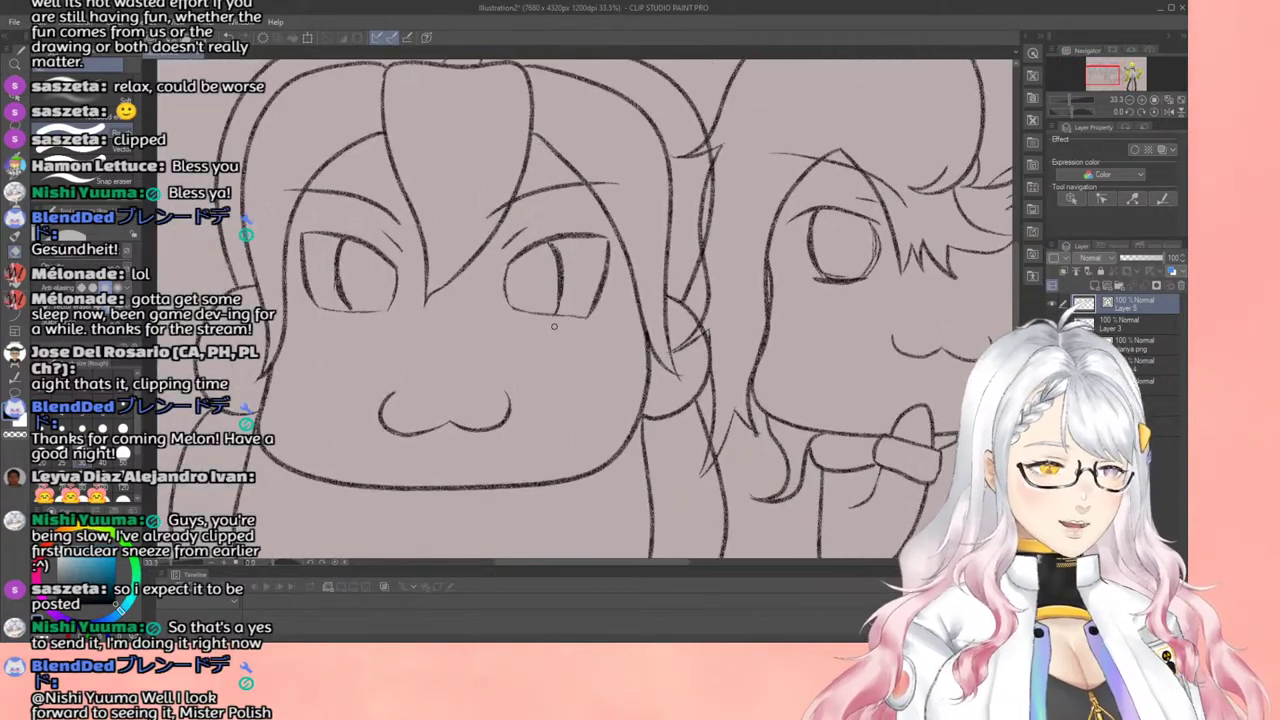
{"action": "scroll", "coordinate": [554, 326], "scroll_direction": "up", "scroll_amount": 1}
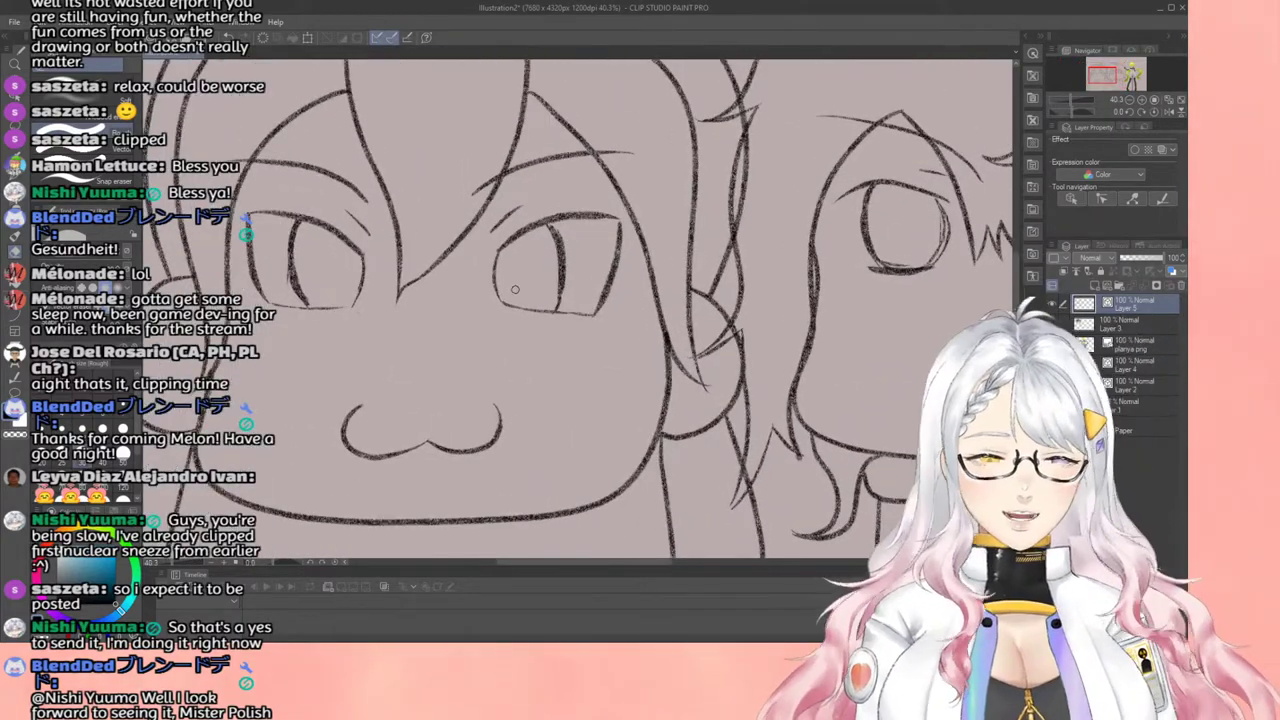
{"action": "key", "text": "p"}
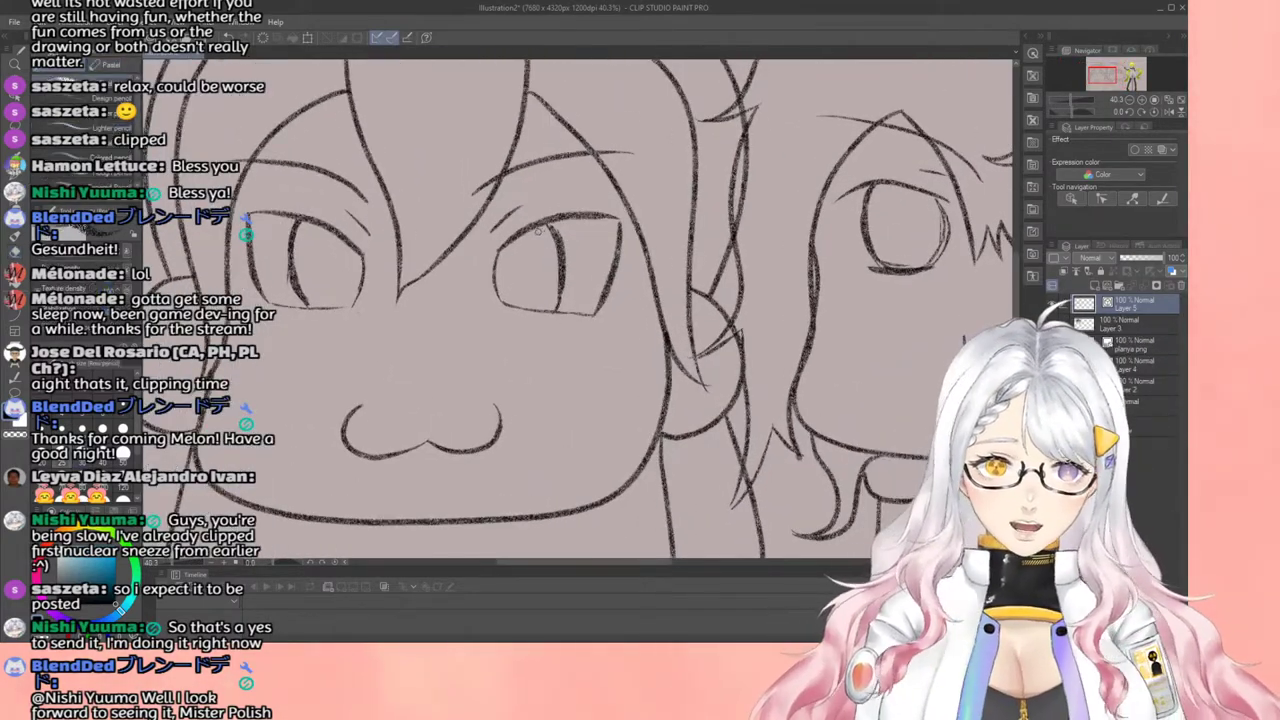
{"action": "mouse_move", "coordinate": [501, 250]}
{"action": "left_mouse_down"}
{"action": "mouse_move", "coordinate": [544, 227]}
{"action": "mouse_move", "coordinate": [606, 220]}
{"action": "left_mouse_up"}
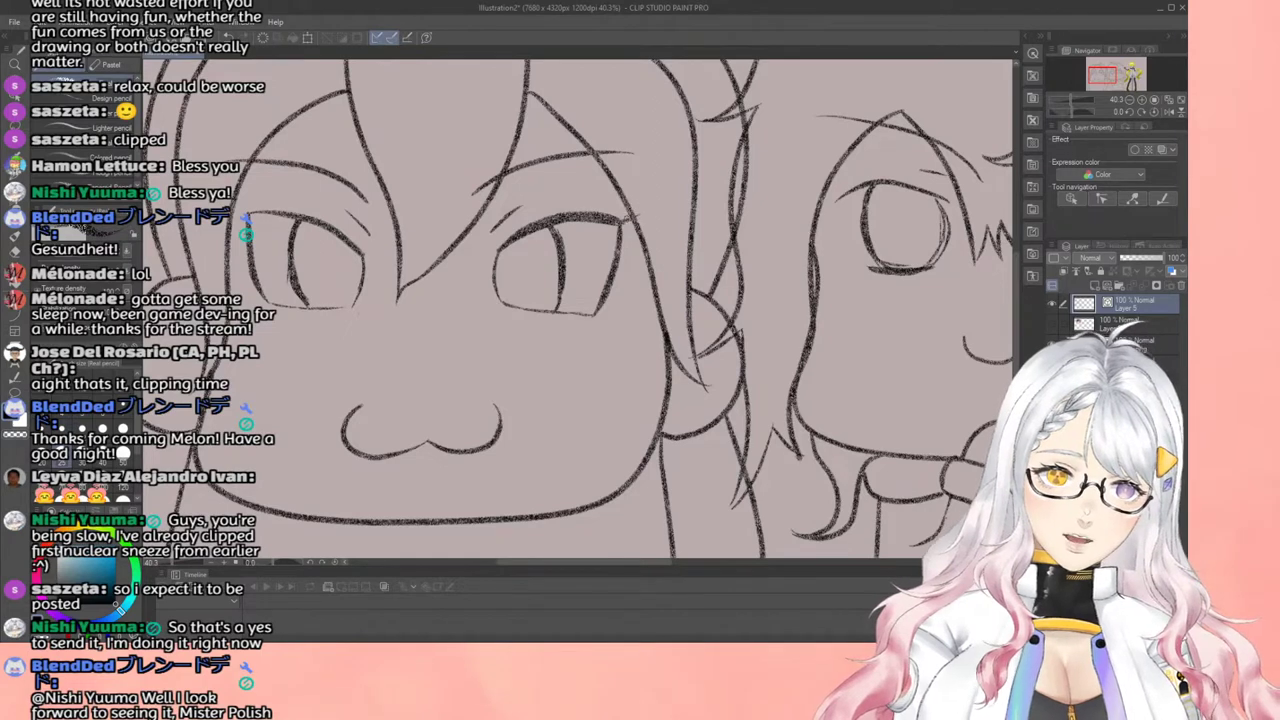
{"action": "mouse_move", "coordinate": [614, 217]}
{"action": "left_mouse_down"}
{"action": "mouse_move", "coordinate": [636, 206]}
{"action": "mouse_move", "coordinate": [574, 206]}
{"action": "left_mouse_up"}
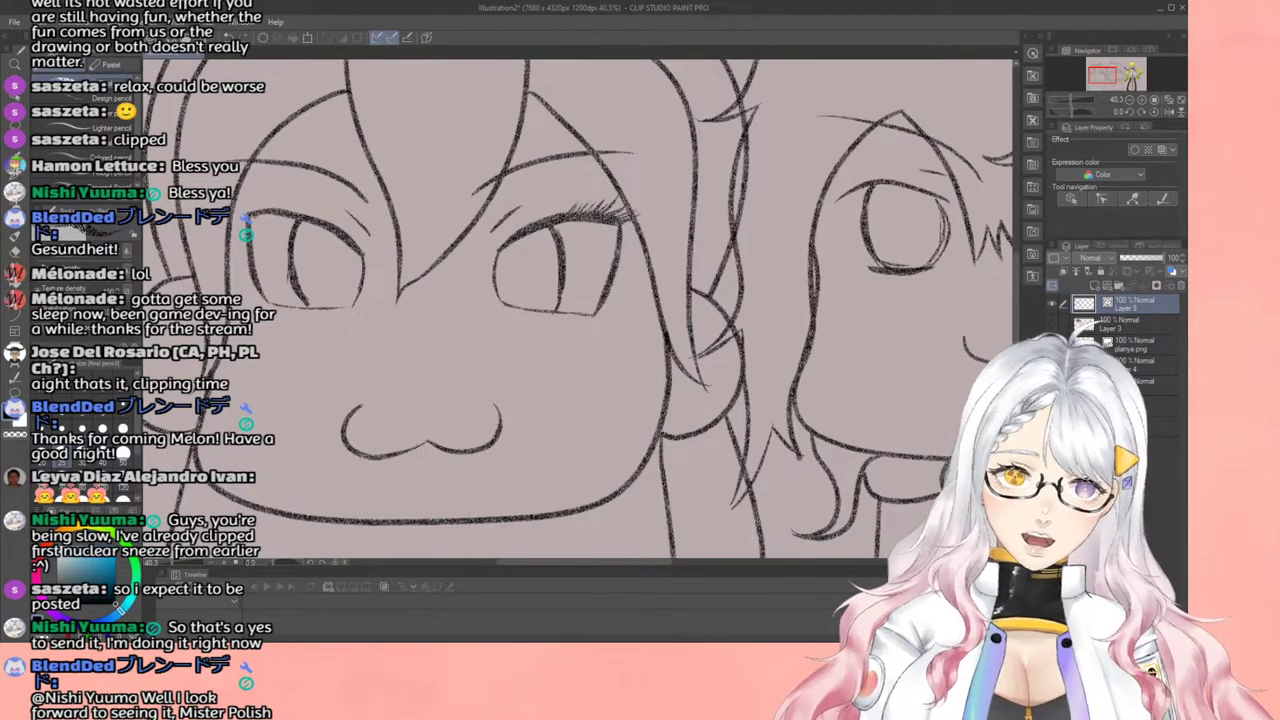
{"action": "left_click_drag", "start_coordinate": [250, 216], "coordinate": [242, 194]}
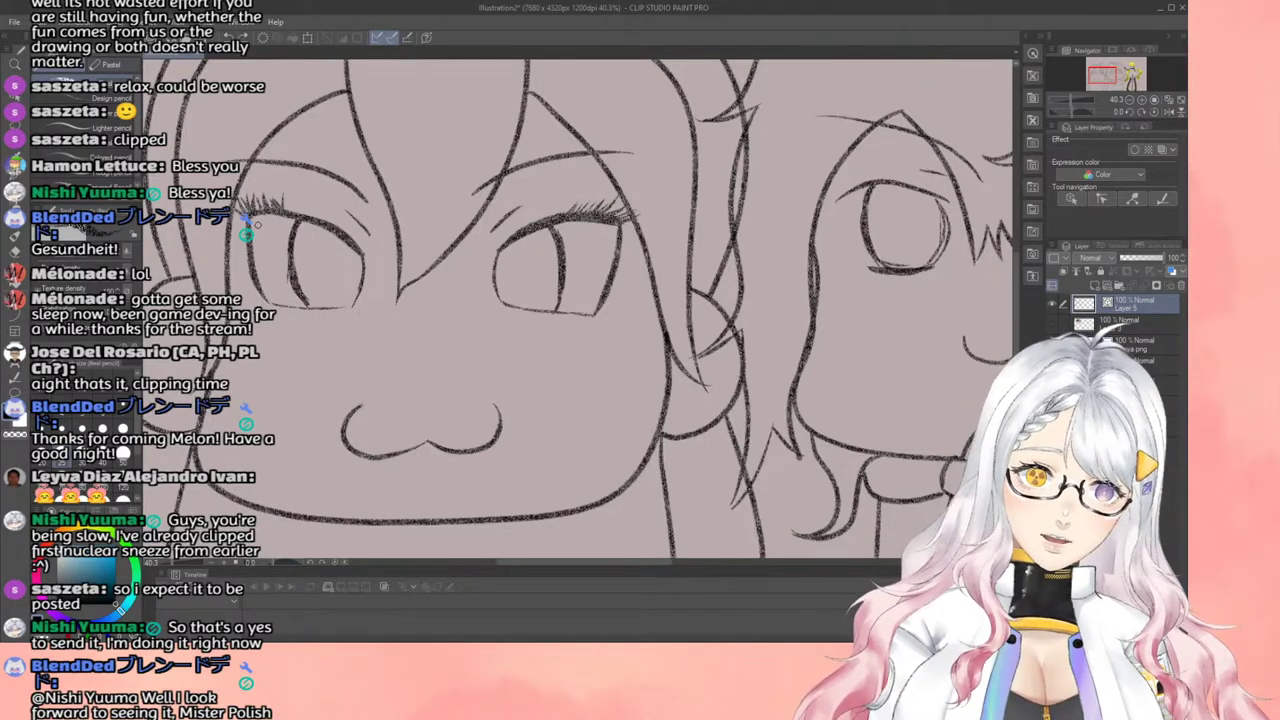
Step: Undo the last pencil strokes on the inner outline of the new chibi's right eye
{"action": "scroll", "coordinate": [336, 268], "scroll_direction": "down", "scroll_amount": 4}
{"action": "scroll", "coordinate": [430, 327], "scroll_direction": "up", "scroll_amount": 3}
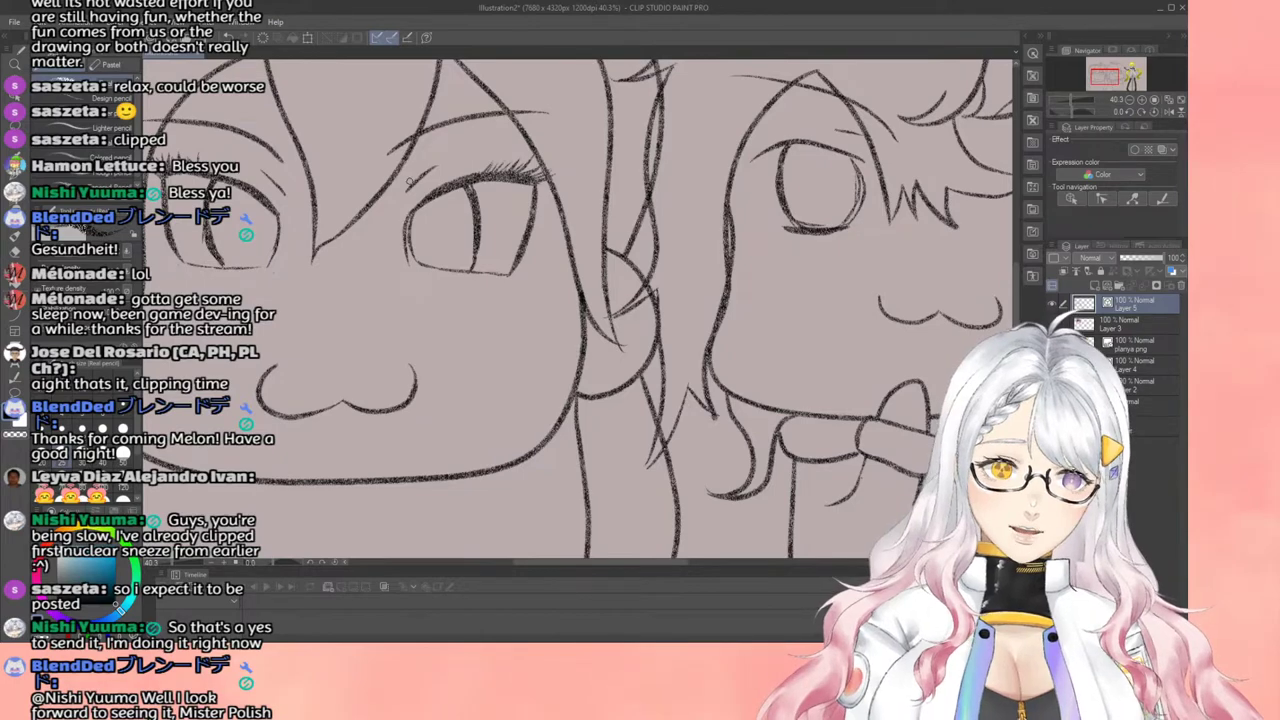
{"action": "key", "text": "ctrl+z"}
{"action": "key", "text": "ctrl+z"}
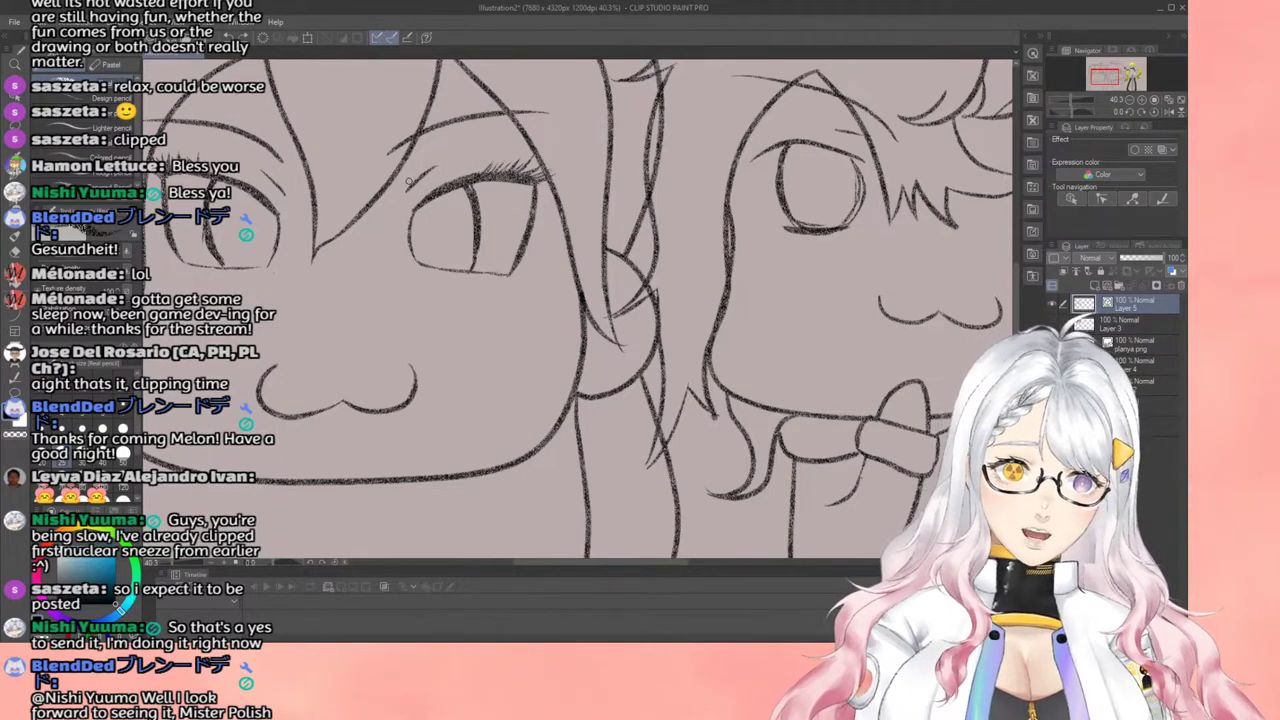
Step: Darken the inner and lower outlines of both of the new chibi's eyes with the pencil
{"action": "scroll", "coordinate": [430, 330], "scroll_direction": "down", "scroll_amount": 6}
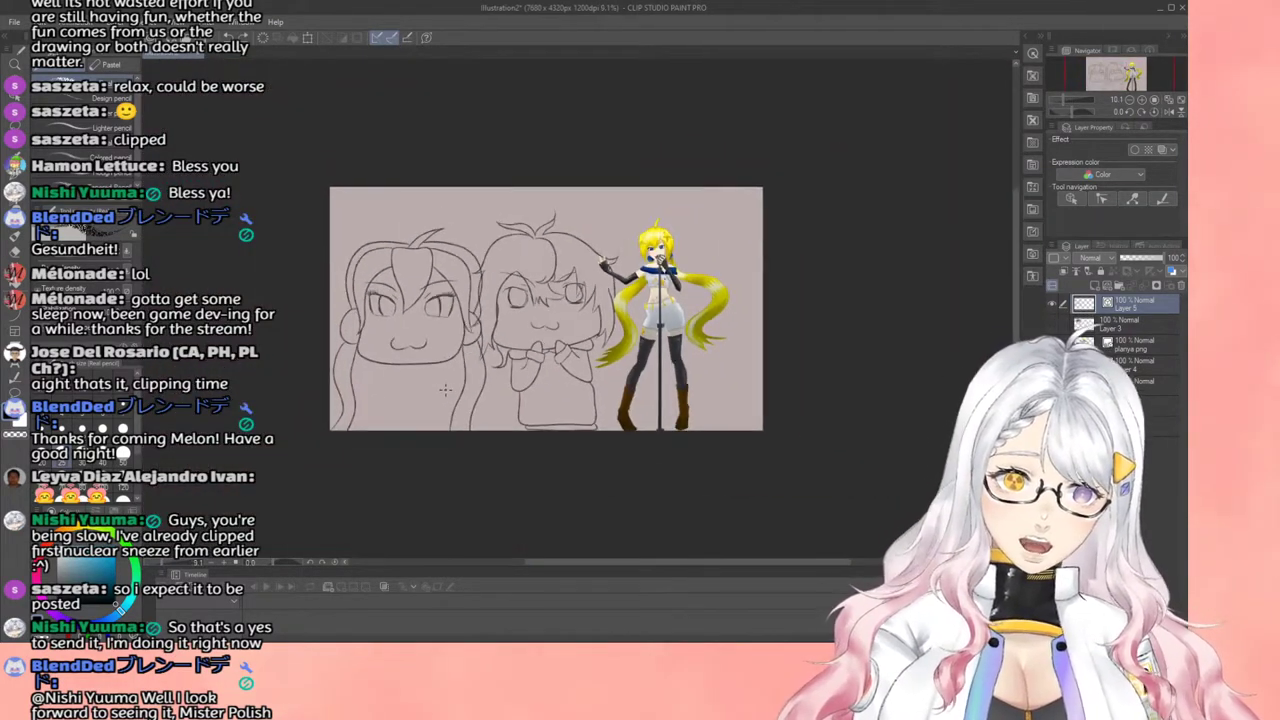
{"action": "scroll", "coordinate": [425, 385], "scroll_direction": "up", "scroll_amount": 5}
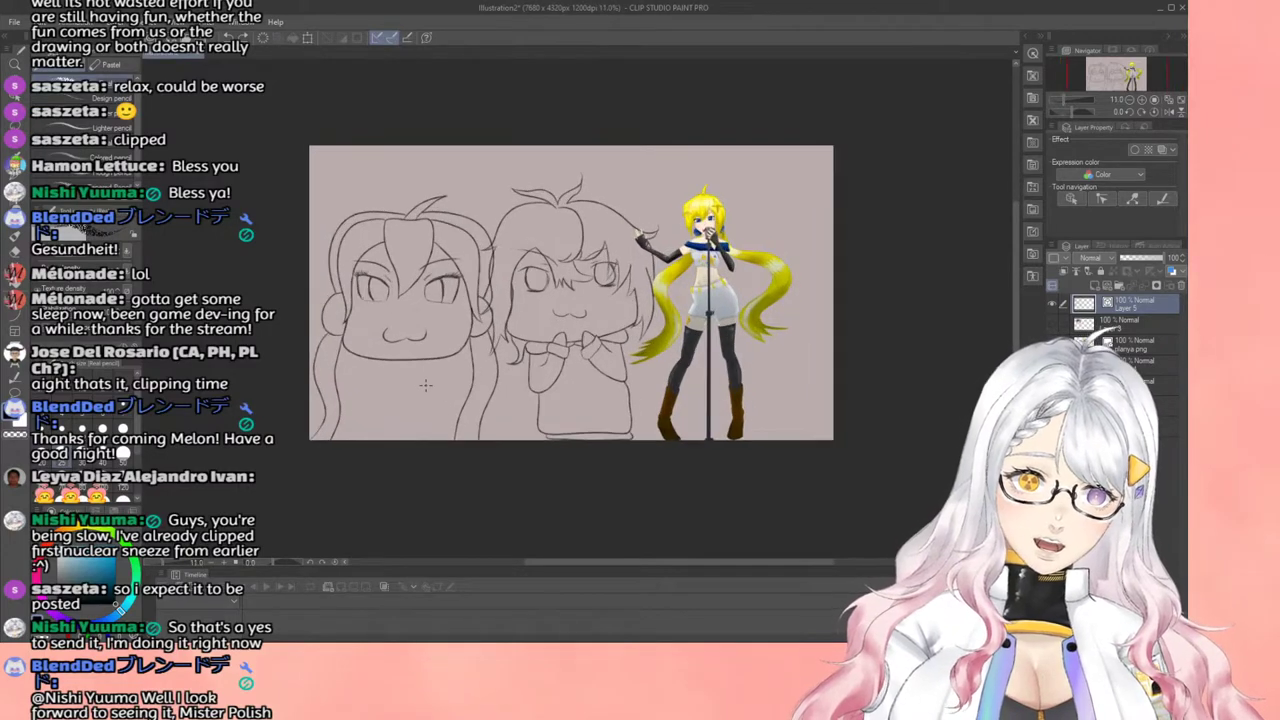
{"action": "scroll", "coordinate": [456, 300], "scroll_direction": "up", "scroll_amount": 3}
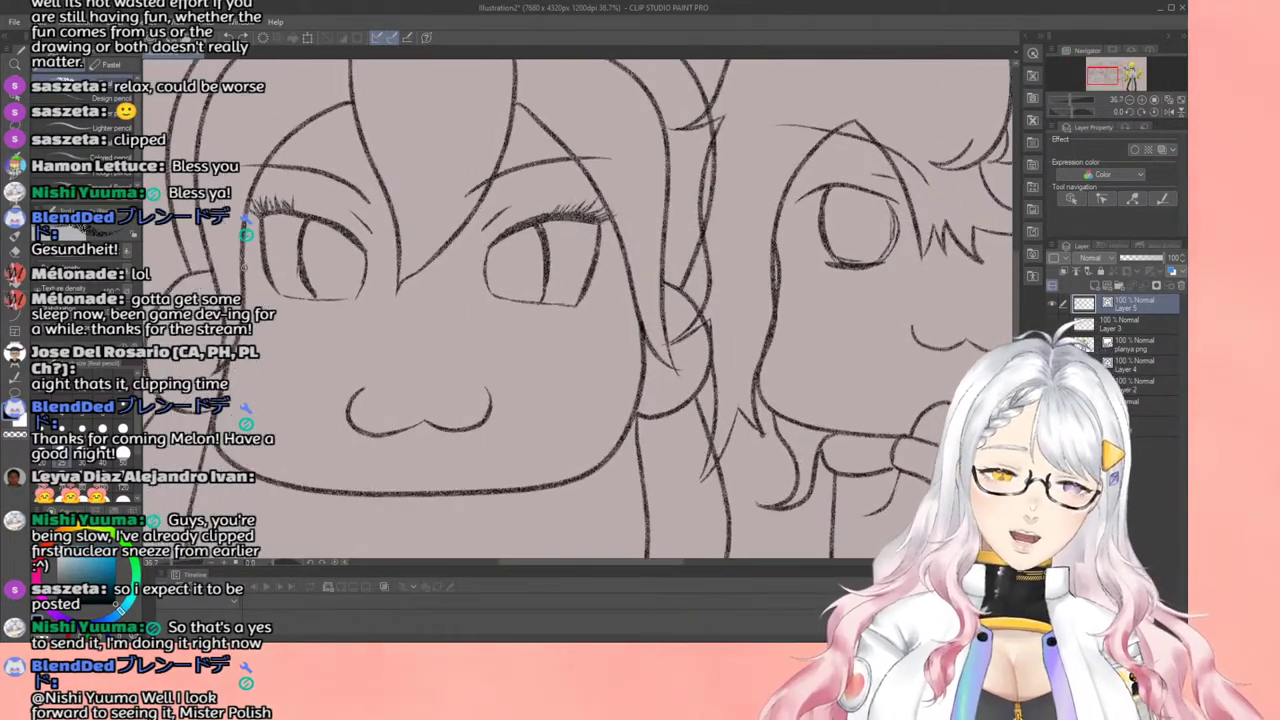
{"action": "mouse_move", "coordinate": [363, 250]}
{"action": "left_mouse_down"}
{"action": "mouse_move", "coordinate": [348, 298]}
{"action": "mouse_move", "coordinate": [359, 290]}
{"action": "mouse_move", "coordinate": [320, 289]}
{"action": "left_mouse_up"}
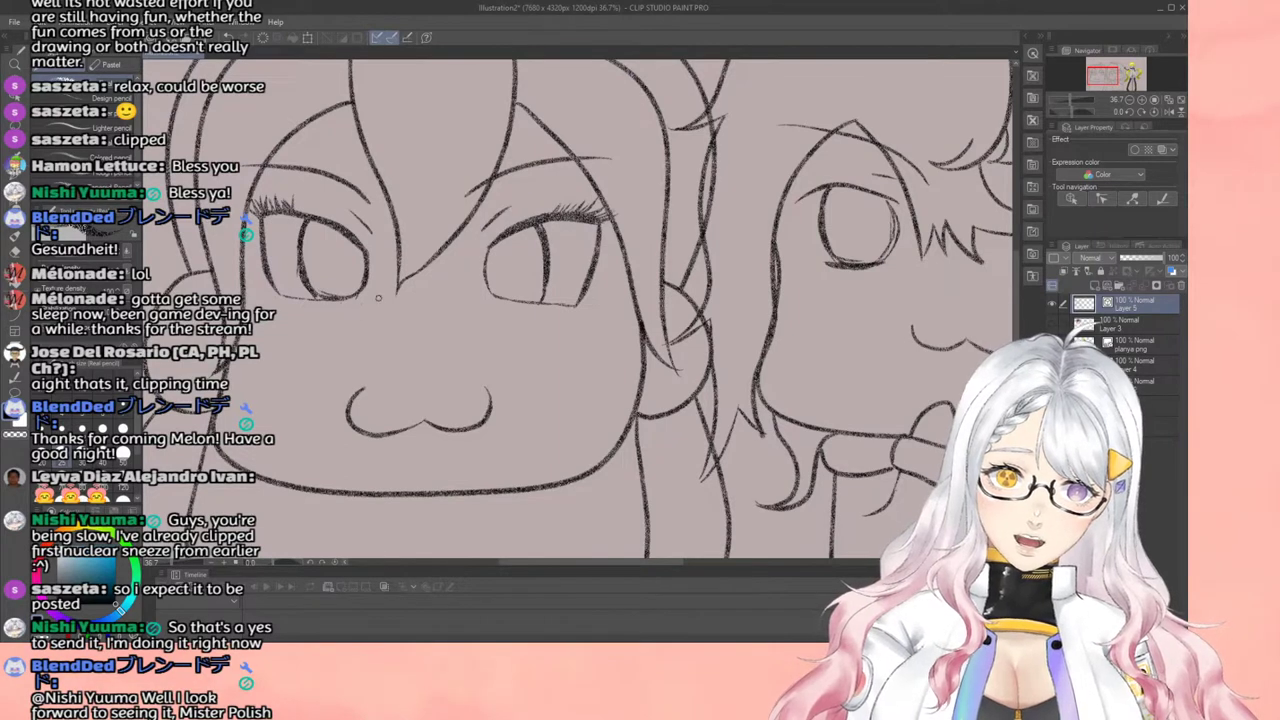
{"action": "mouse_move", "coordinate": [494, 292]}
{"action": "left_mouse_down"}
{"action": "mouse_move", "coordinate": [540, 302]}
{"action": "mouse_move", "coordinate": [508, 298]}
{"action": "left_mouse_up"}
{"action": "mouse_move", "coordinate": [489, 254]}
{"action": "left_mouse_down"}
{"action": "mouse_move", "coordinate": [489, 292]}
{"action": "mouse_move", "coordinate": [572, 303]}
{"action": "left_mouse_up"}
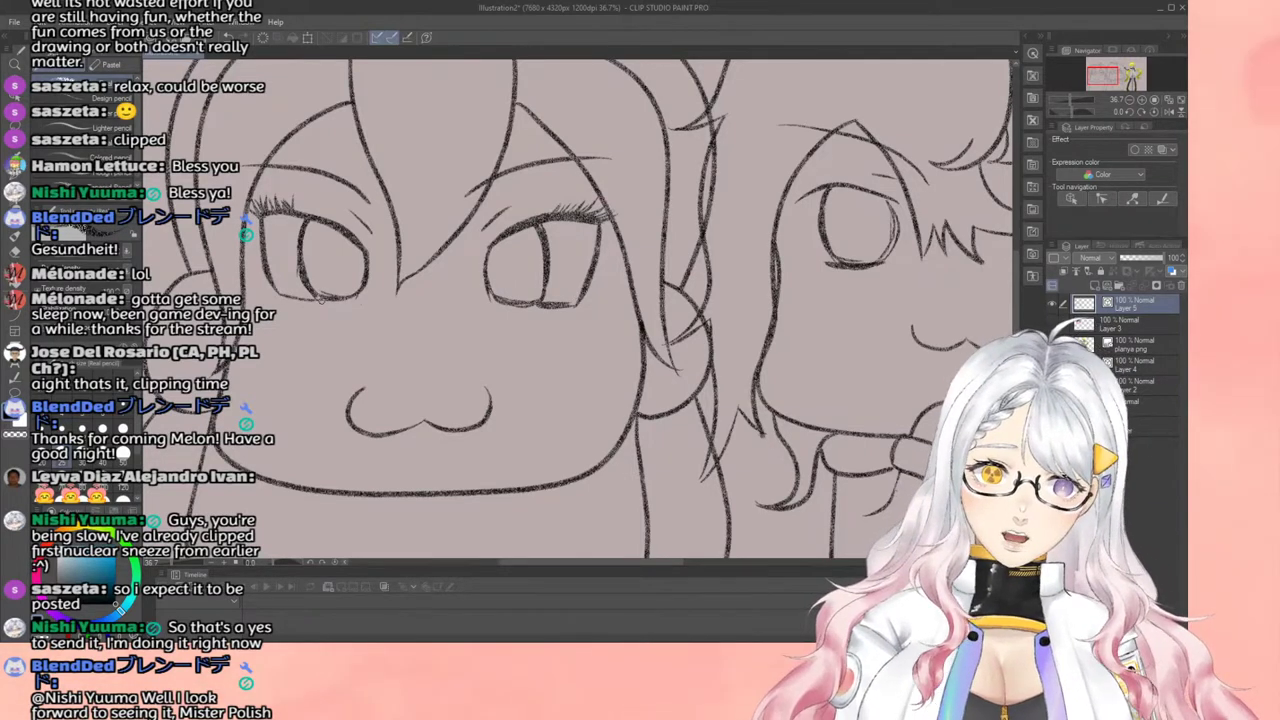
Step: Try to thicken the lower edge of the new chibi's left eye with extra pencil strokes
{"action": "mouse_move", "coordinate": [304, 300]}
{"action": "left_mouse_down"}
{"action": "mouse_move", "coordinate": [360, 300]}
{"action": "mouse_move", "coordinate": [342, 298]}
{"action": "left_mouse_up"}
{"action": "left_click_drag", "start_coordinate": [346, 300], "coordinate": [362, 296]}
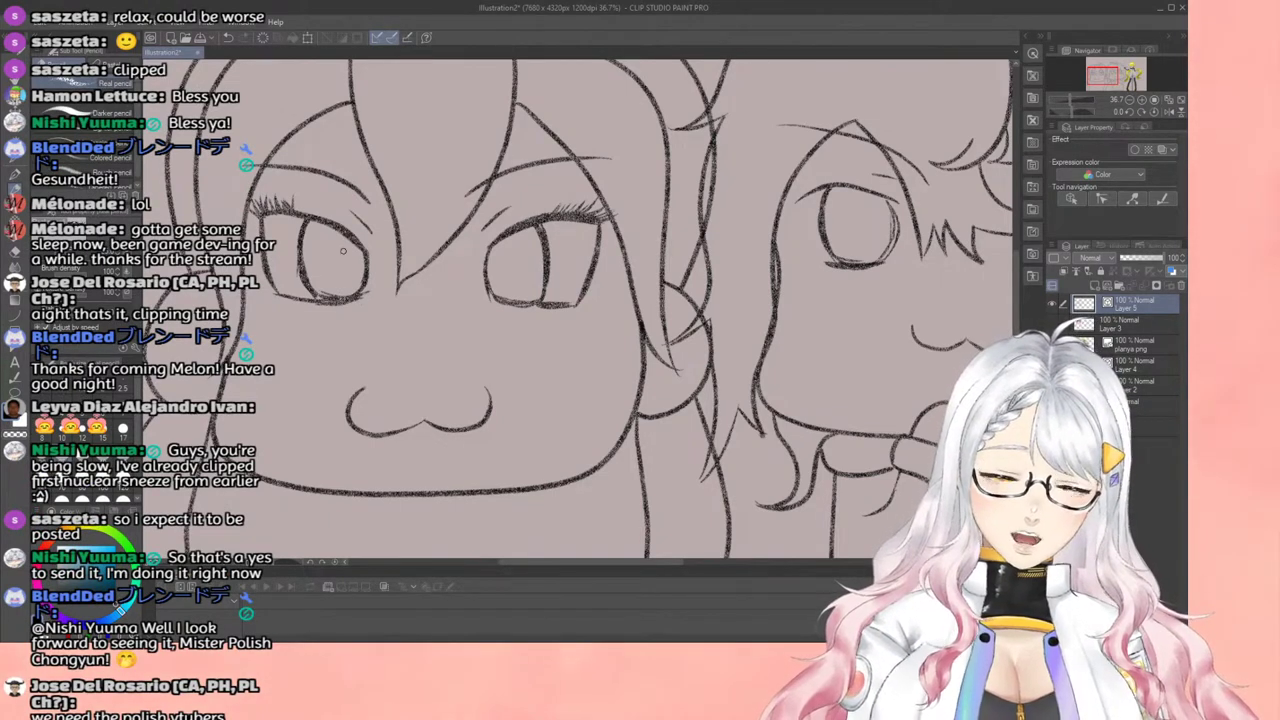
{"action": "key", "text": "ctrl+z"}
{"action": "key", "text": "ctrl+z"}
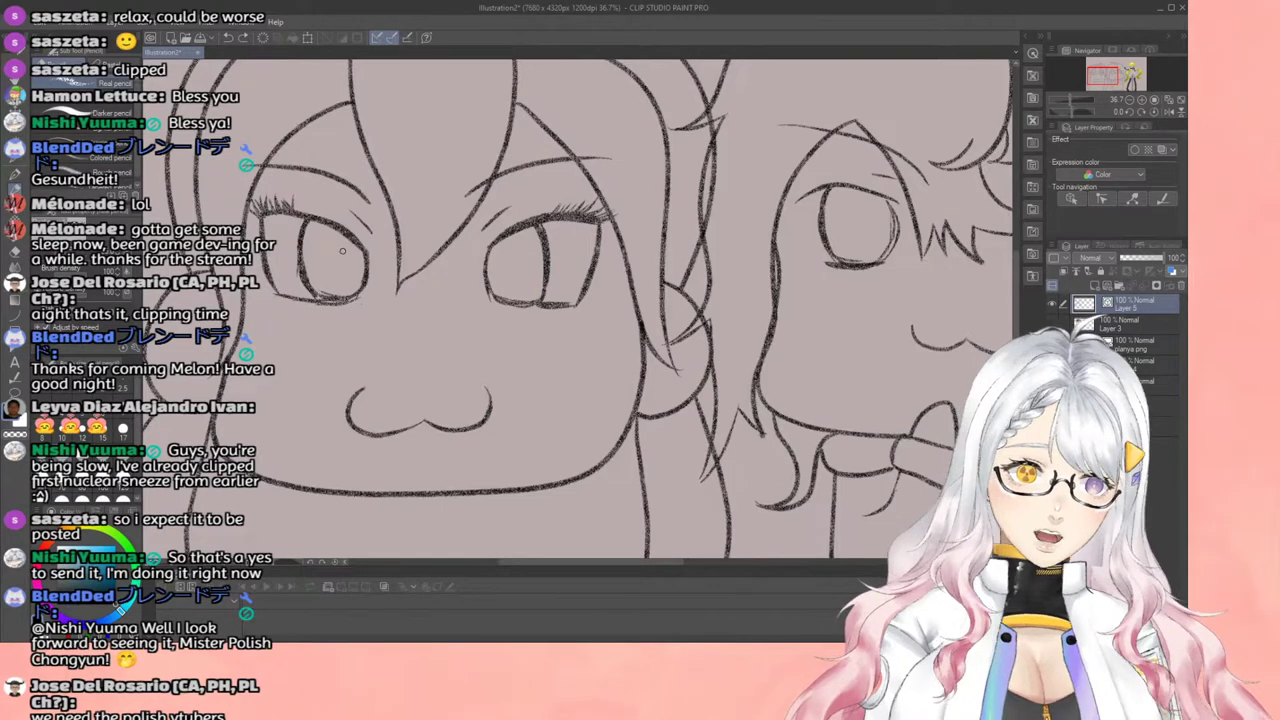
{"action": "key", "text": "ctrl+z"}
{"action": "key", "text": "ctrl+z"}
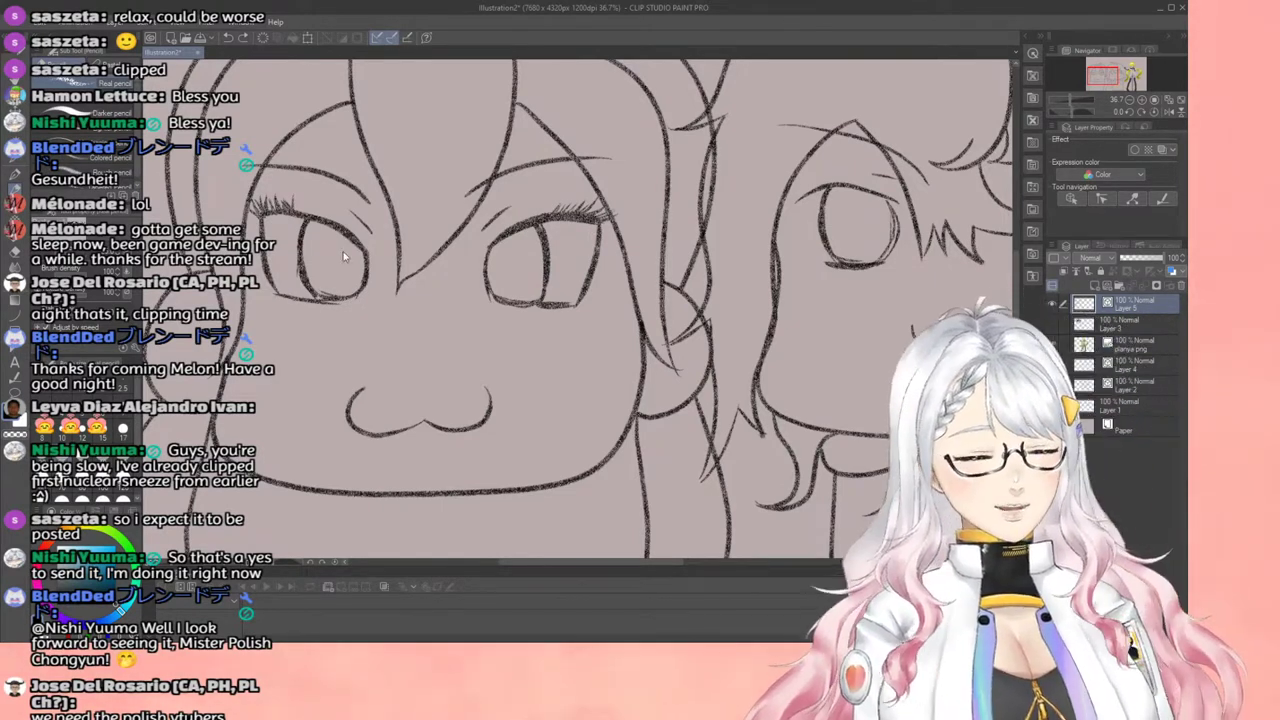
{"action": "key", "text": "ctrl+z"}
{"action": "key", "text": "ctrl+z"}
Step: Try to draw the left side line of the new chibi's body from below the chin to the canvas's bottom edge
{"action": "scroll", "coordinate": [342, 251], "scroll_direction": "down", "scroll_amount": 5}
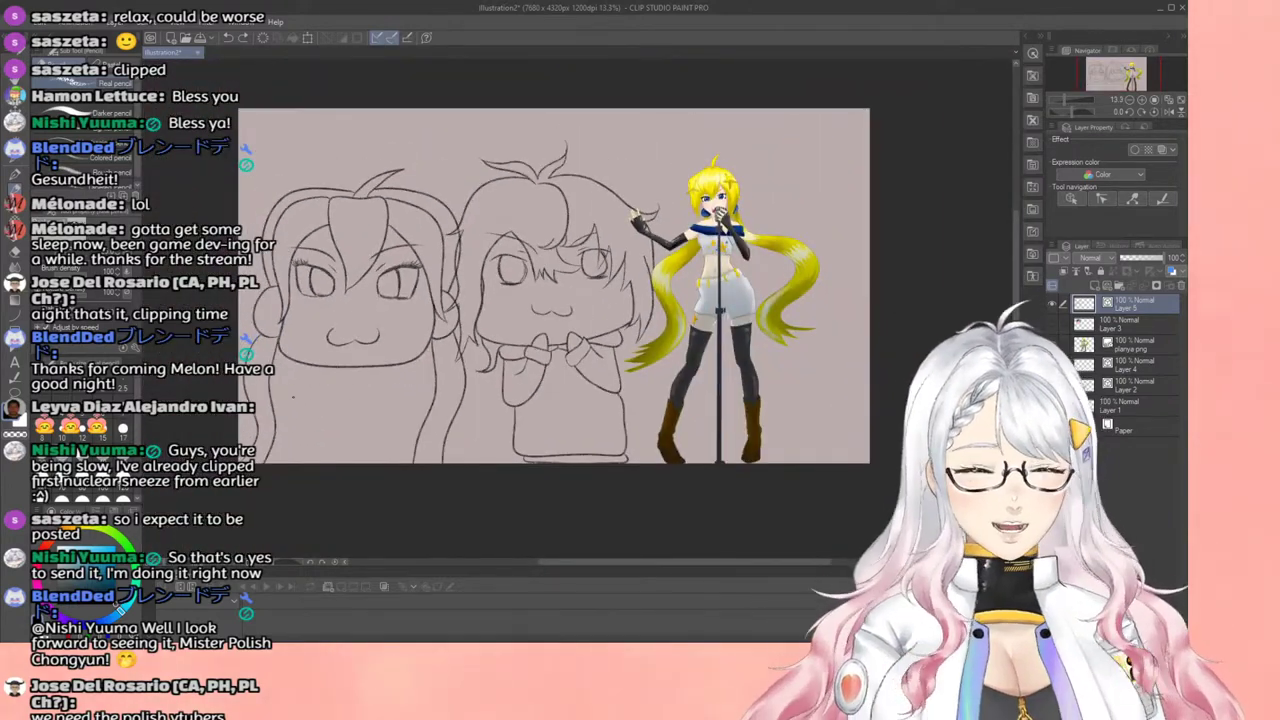
{"action": "scroll", "coordinate": [293, 397], "scroll_direction": "up", "scroll_amount": 4}
{"action": "scroll", "coordinate": [333, 400], "scroll_direction": "down", "scroll_amount": 3}
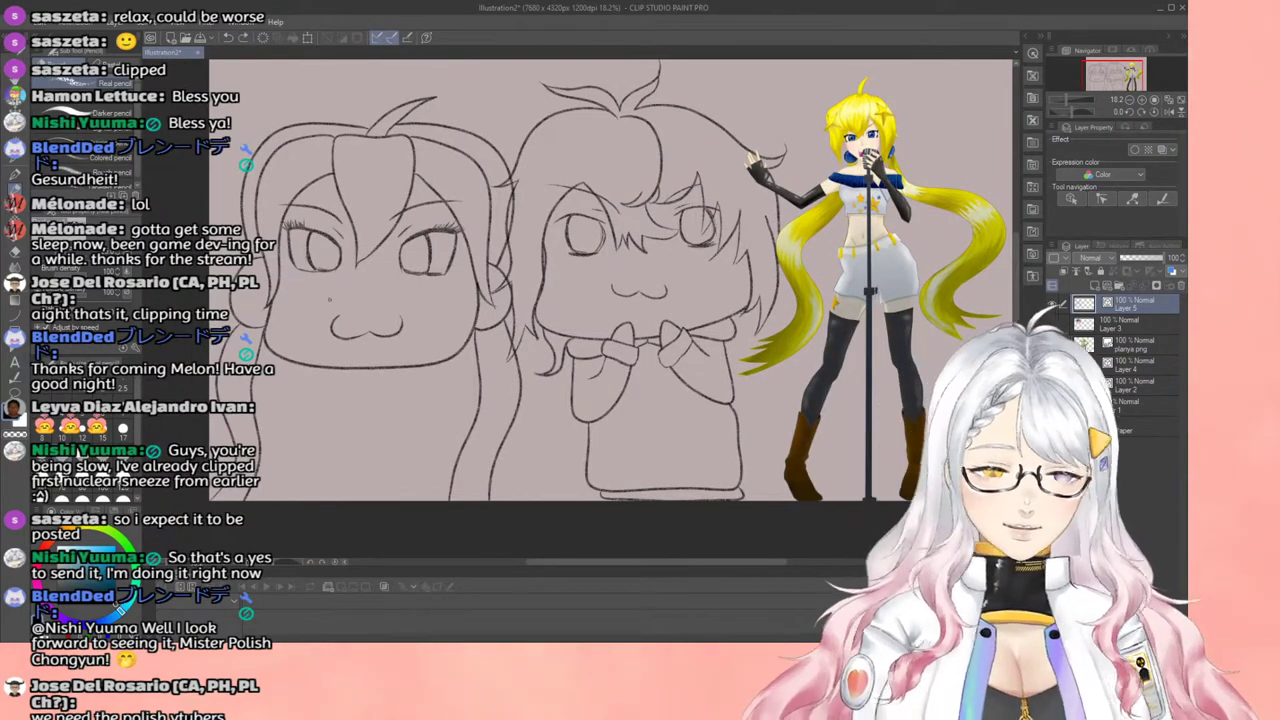
{"action": "left_click_drag", "start_coordinate": [322, 370], "coordinate": [310, 500]}
{"action": "key", "text": "ctrl+z"}
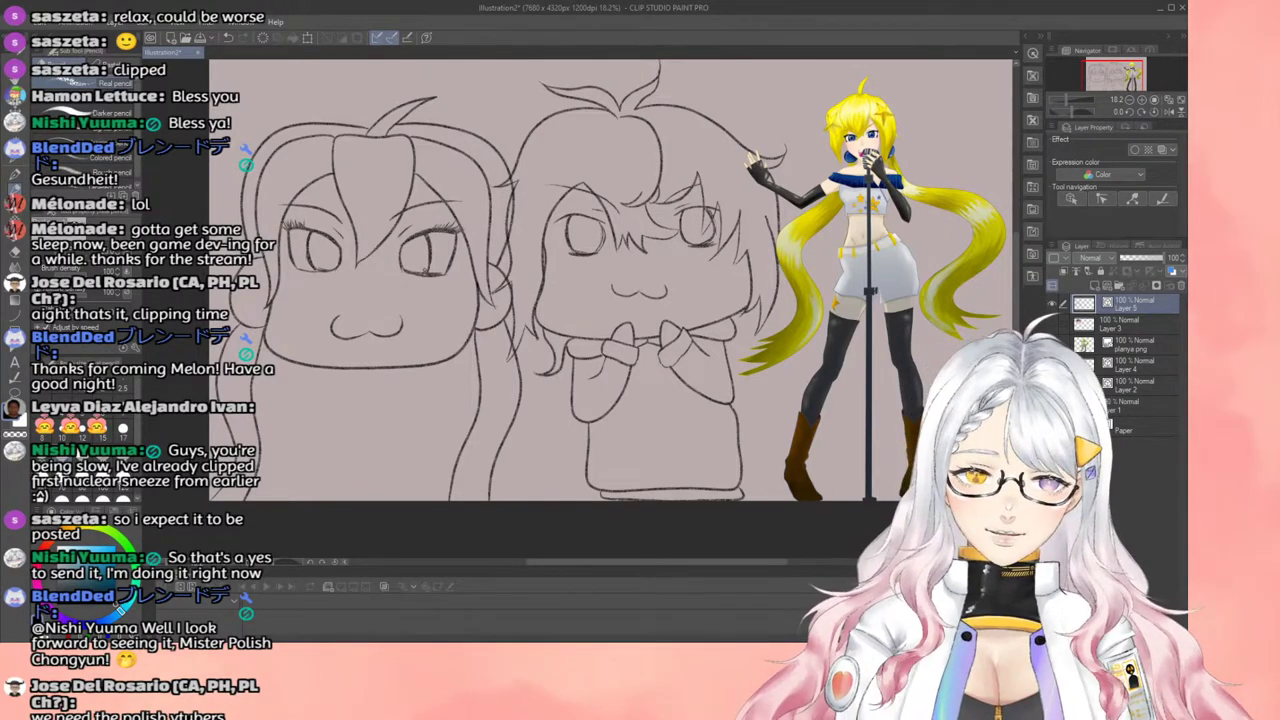
Step: Remove the layer holding the new chibi's sketch, leaving the existing chibi and the yellow-haired singer
{"action": "scroll", "coordinate": [405, 258], "scroll_direction": "down", "scroll_amount": 2}
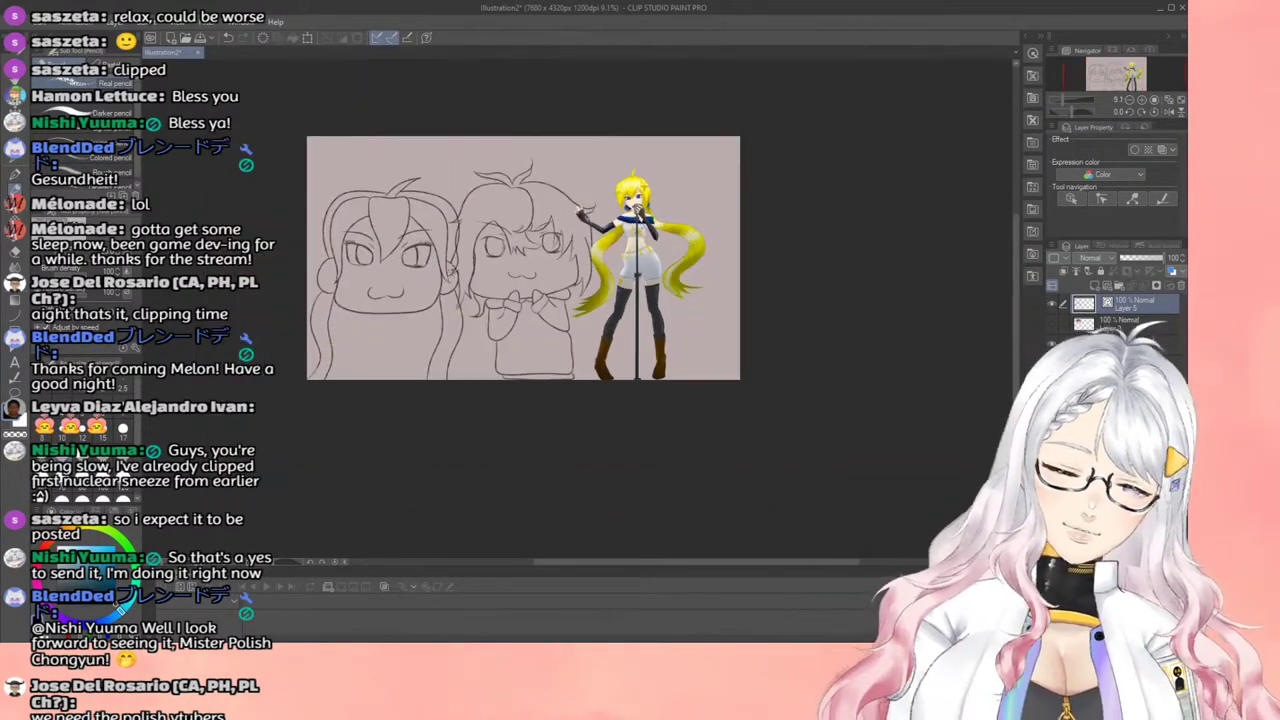
{"action": "scroll", "coordinate": [399, 271], "scroll_direction": "up", "scroll_amount": 2}
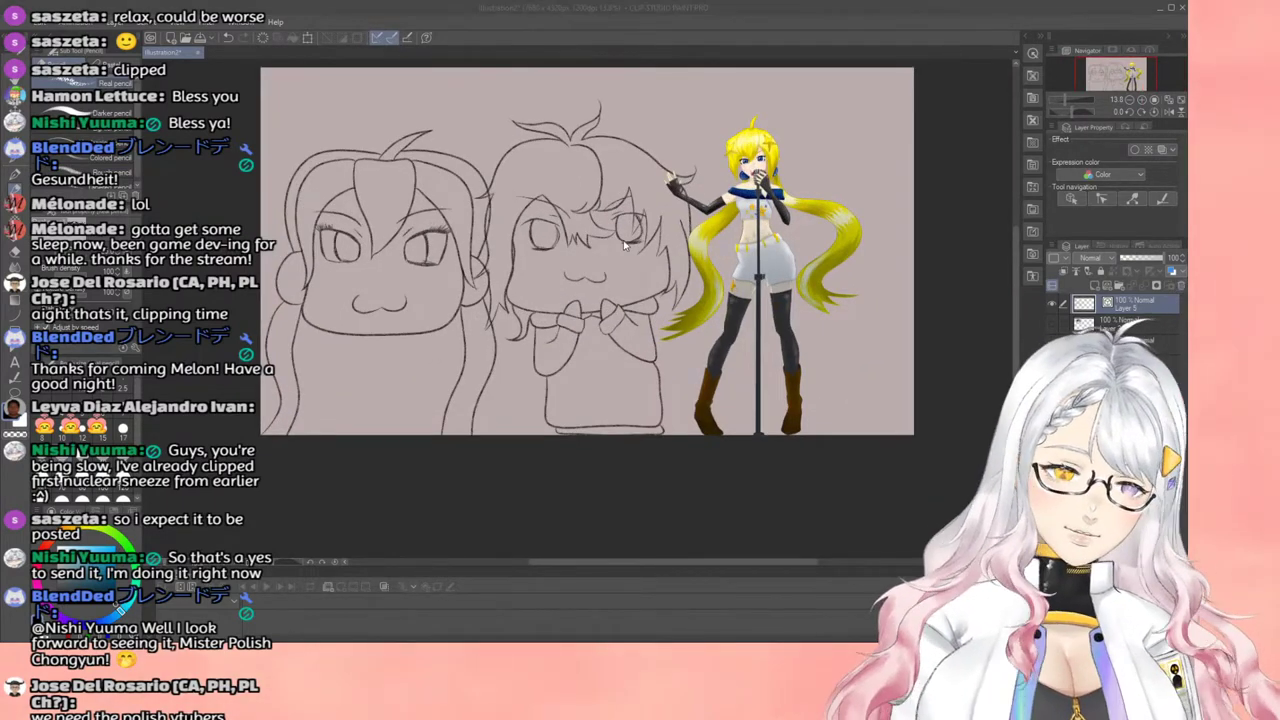
{"action": "key", "text": "ctrl+z"}
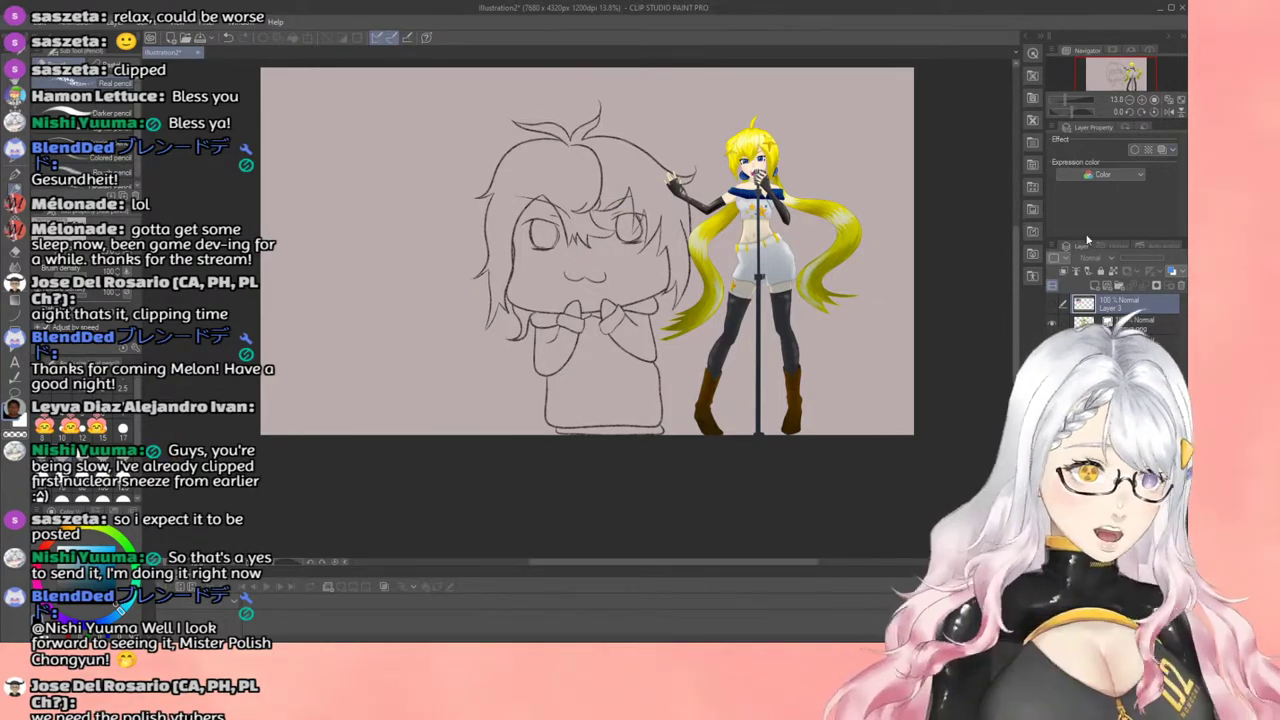
Step: Add a new layer above the top layer for a fresh chibi sketch
{"action": "left_click", "coordinate": [1106, 287]}
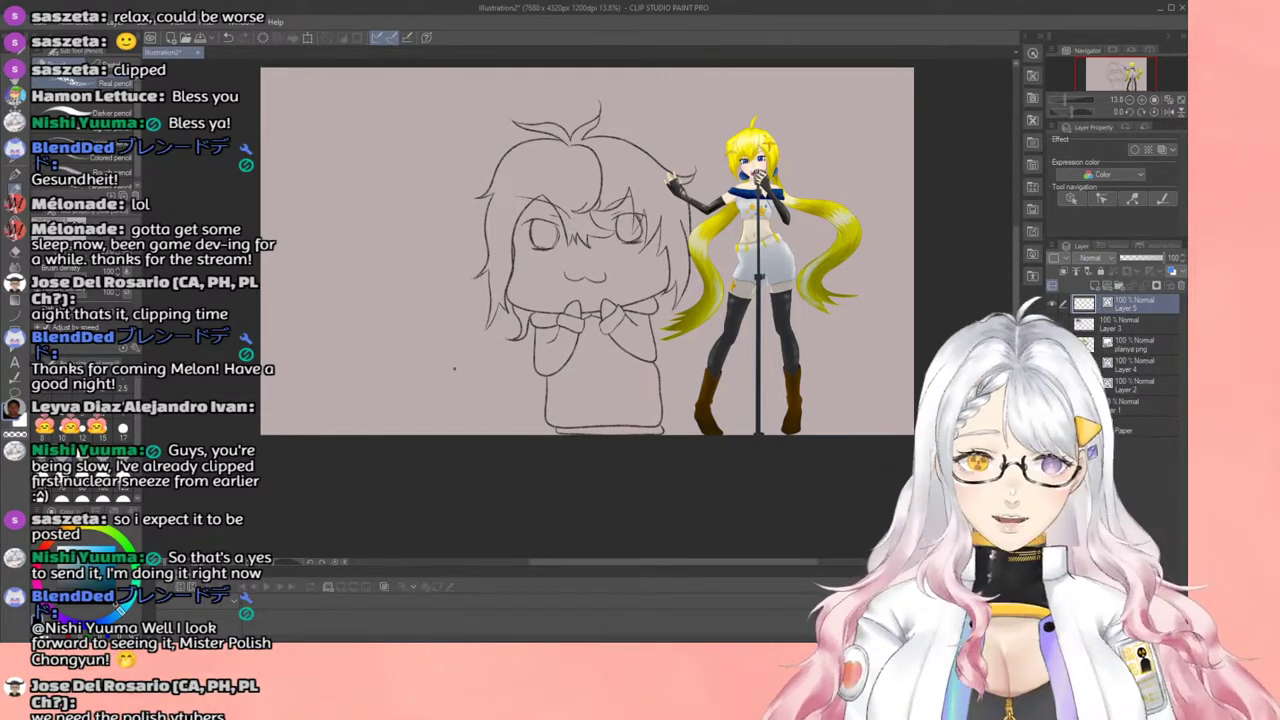
Step: Try to draw an open, rounded head outline in the empty area to the left of the existing chibi
{"action": "scroll", "coordinate": [480, 330], "scroll_direction": "down", "scroll_amount": 3}
{"action": "scroll", "coordinate": [455, 280], "scroll_direction": "up", "scroll_amount": 4}
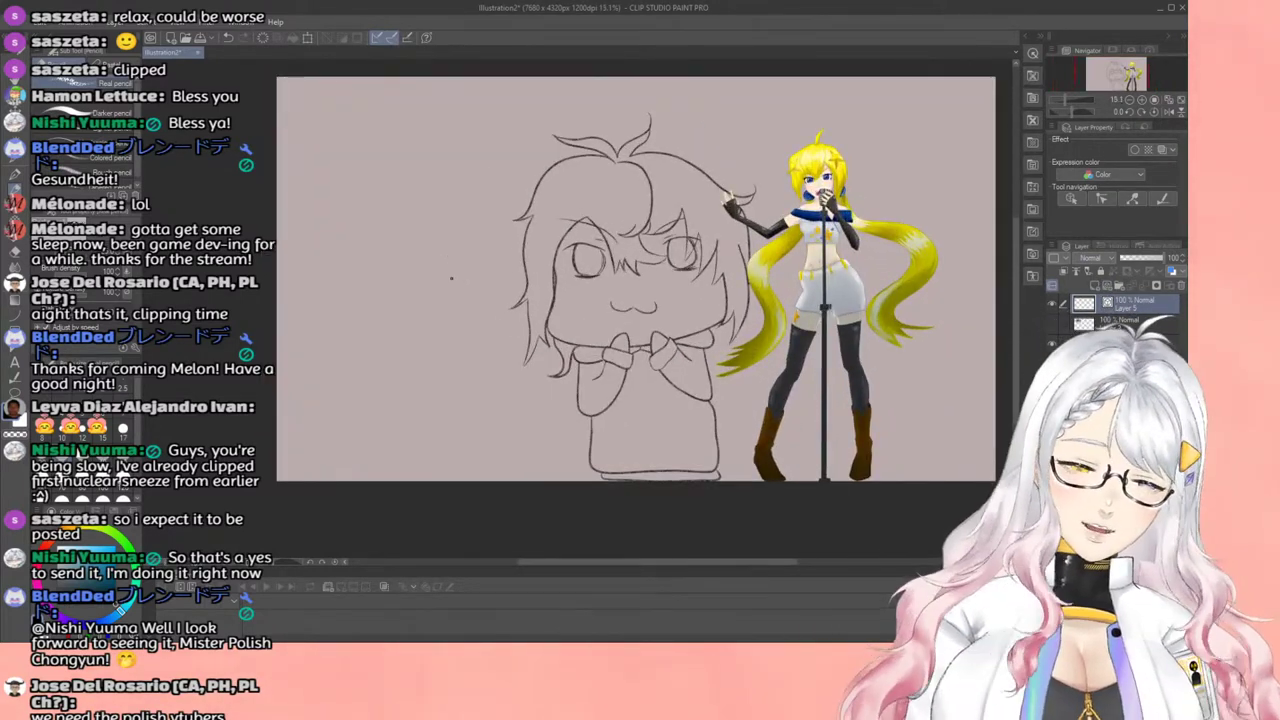
{"action": "scroll", "coordinate": [451, 279], "scroll_direction": "up", "scroll_amount": 1}
{"action": "scroll", "coordinate": [451, 279], "scroll_direction": "down", "scroll_amount": 2}
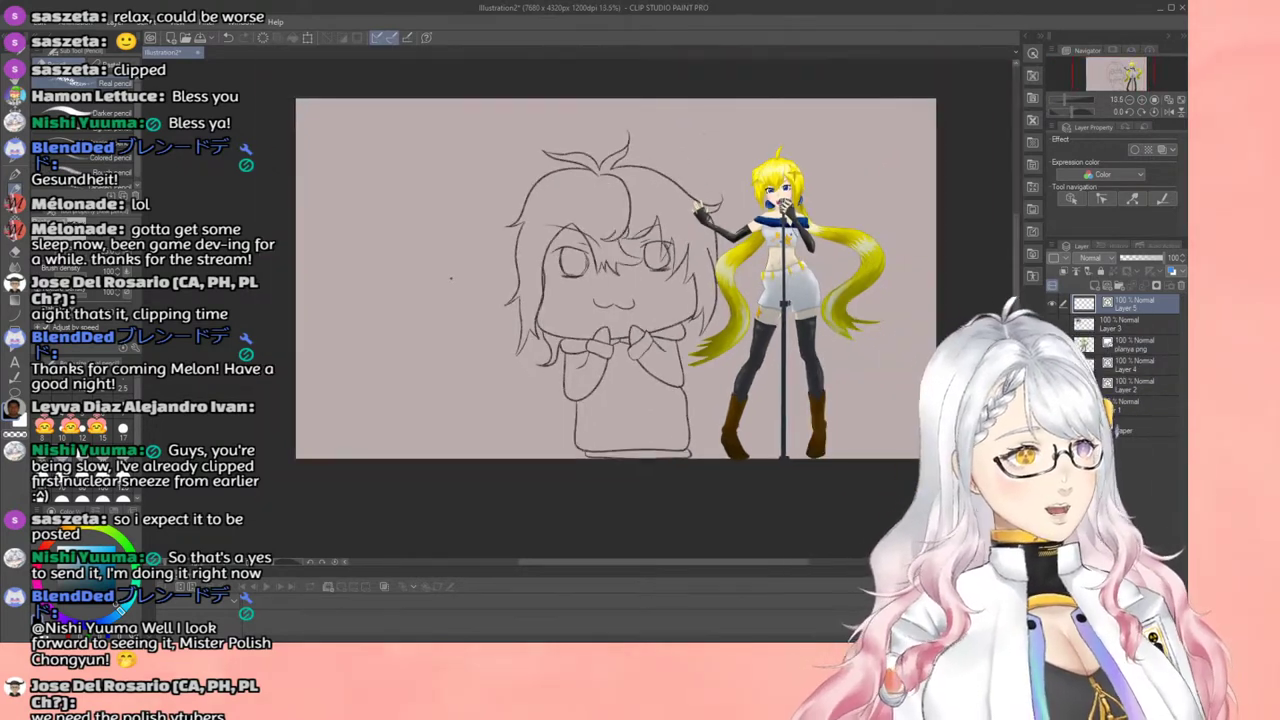
{"action": "scroll", "coordinate": [458, 282], "scroll_direction": "up", "scroll_amount": 1}
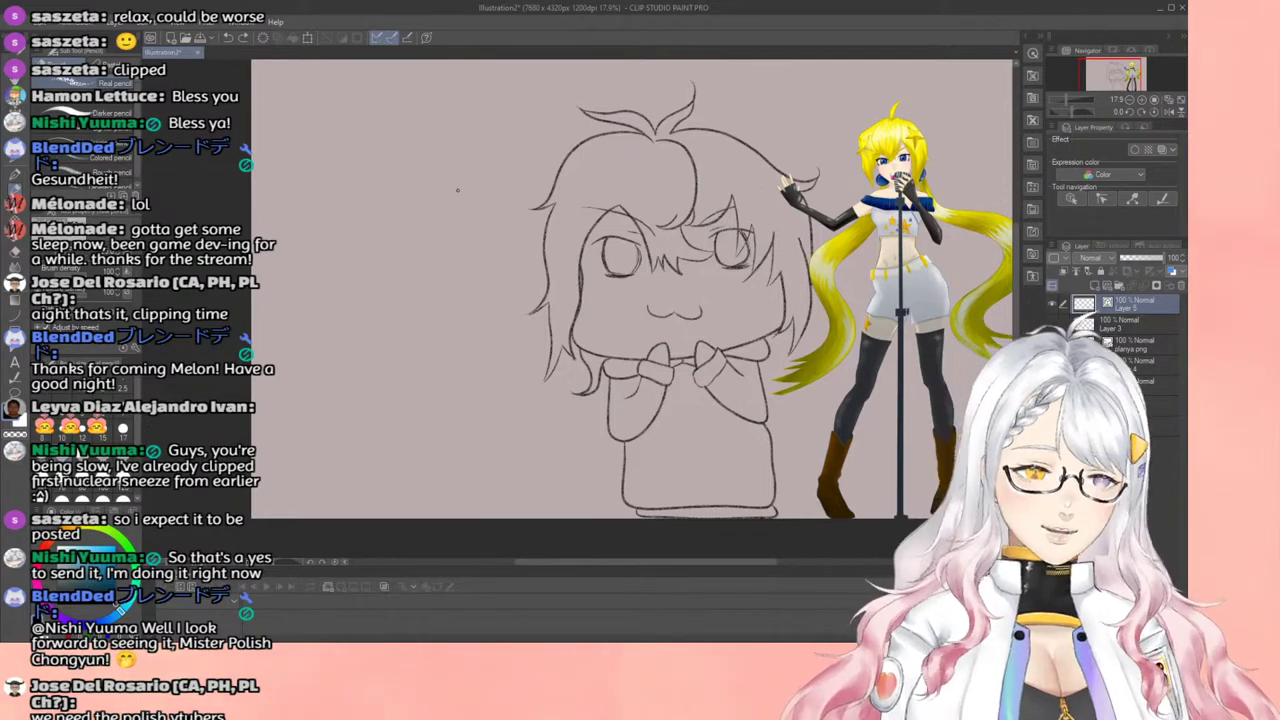
{"action": "scroll", "coordinate": [457, 190], "scroll_direction": "down", "scroll_amount": 3}
{"action": "scroll", "coordinate": [405, 193], "scroll_direction": "up", "scroll_amount": 1}
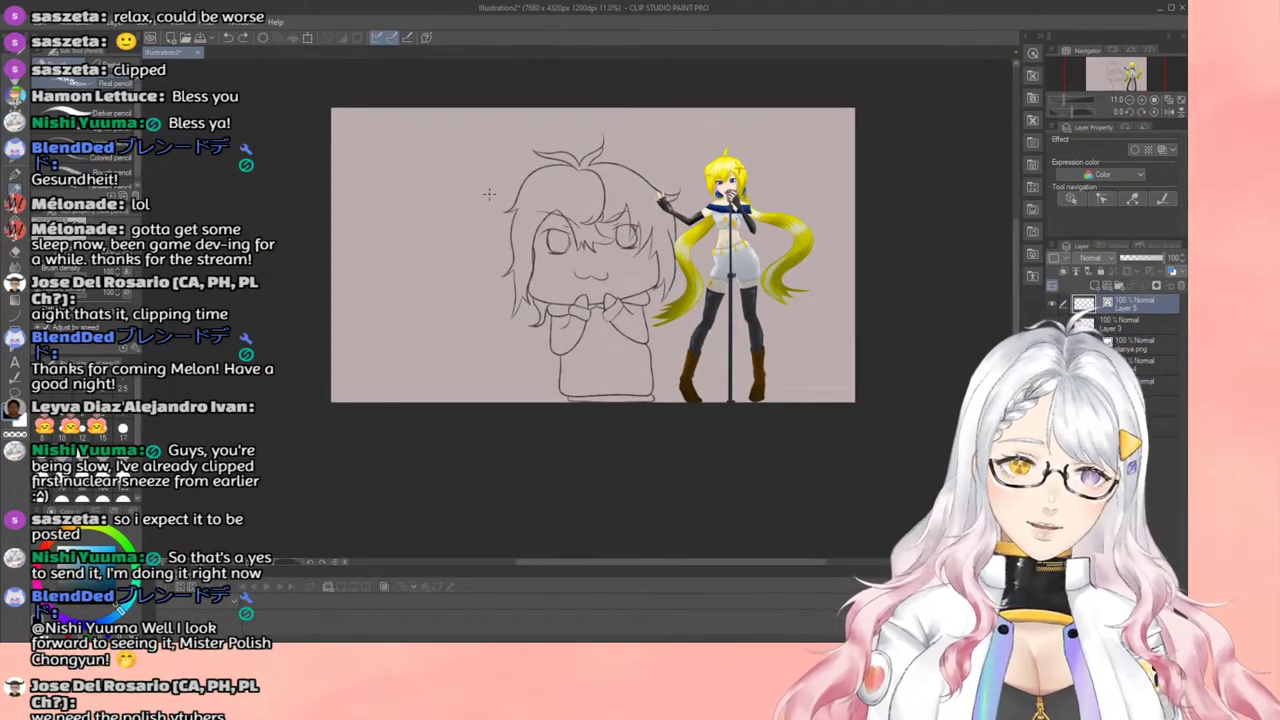
{"action": "mouse_move", "coordinate": [487, 199]}
{"action": "left_mouse_down"}
{"action": "mouse_move", "coordinate": [385, 195]}
{"action": "mouse_move", "coordinate": [362, 211]}
{"action": "mouse_move", "coordinate": [354, 290]}
{"action": "mouse_move", "coordinate": [372, 308]}
{"action": "mouse_move", "coordinate": [436, 312]}
{"action": "mouse_move", "coordinate": [458, 294]}
{"action": "left_mouse_up"}
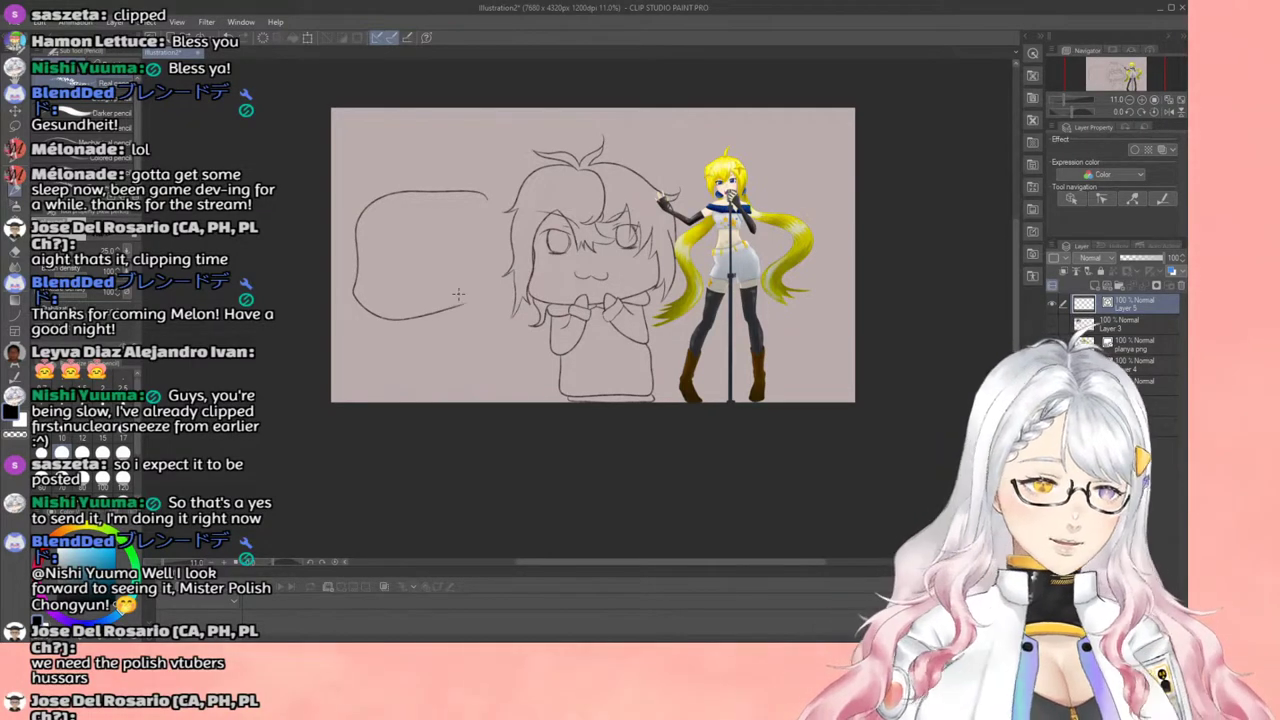
{"action": "key", "text": "ctrl+z"}
Step: Try two more boxy, rounded versions of the new head outline beside the existing chibi, undoing each one
{"action": "scroll", "coordinate": [365, 233], "scroll_direction": "up", "scroll_amount": 1}
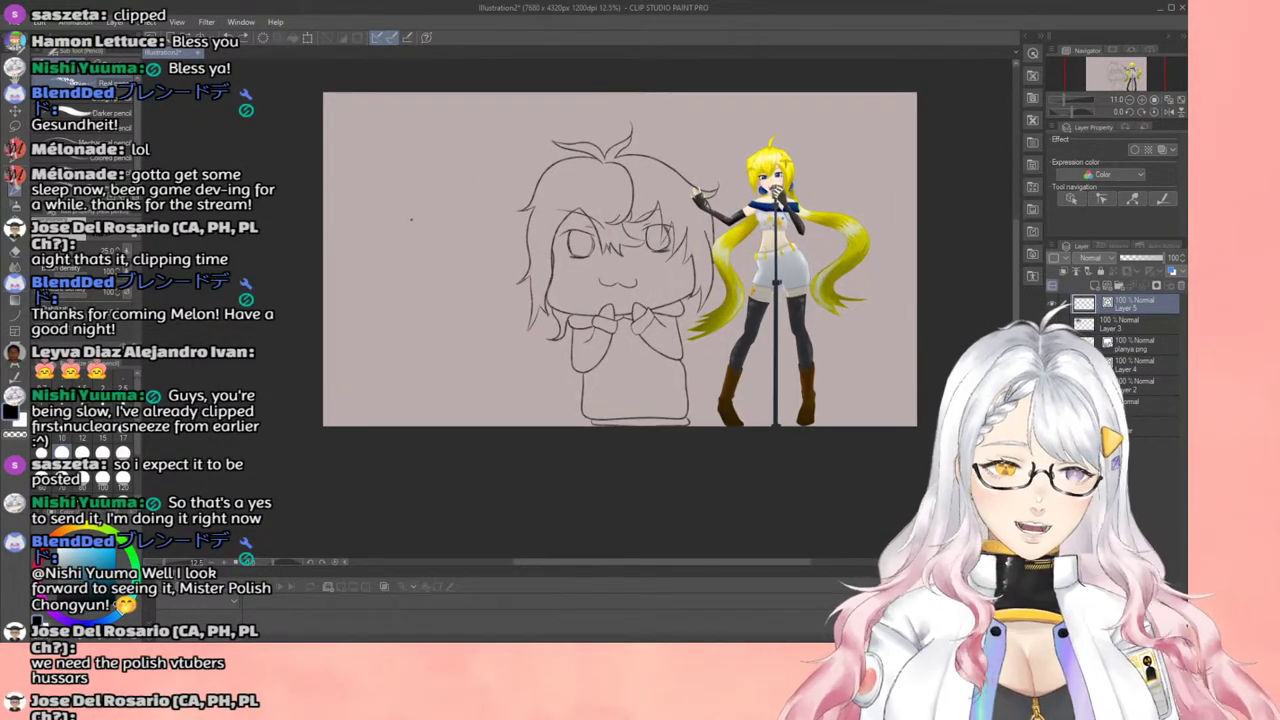
{"action": "scroll", "coordinate": [390, 207], "scroll_direction": "up", "scroll_amount": 1}
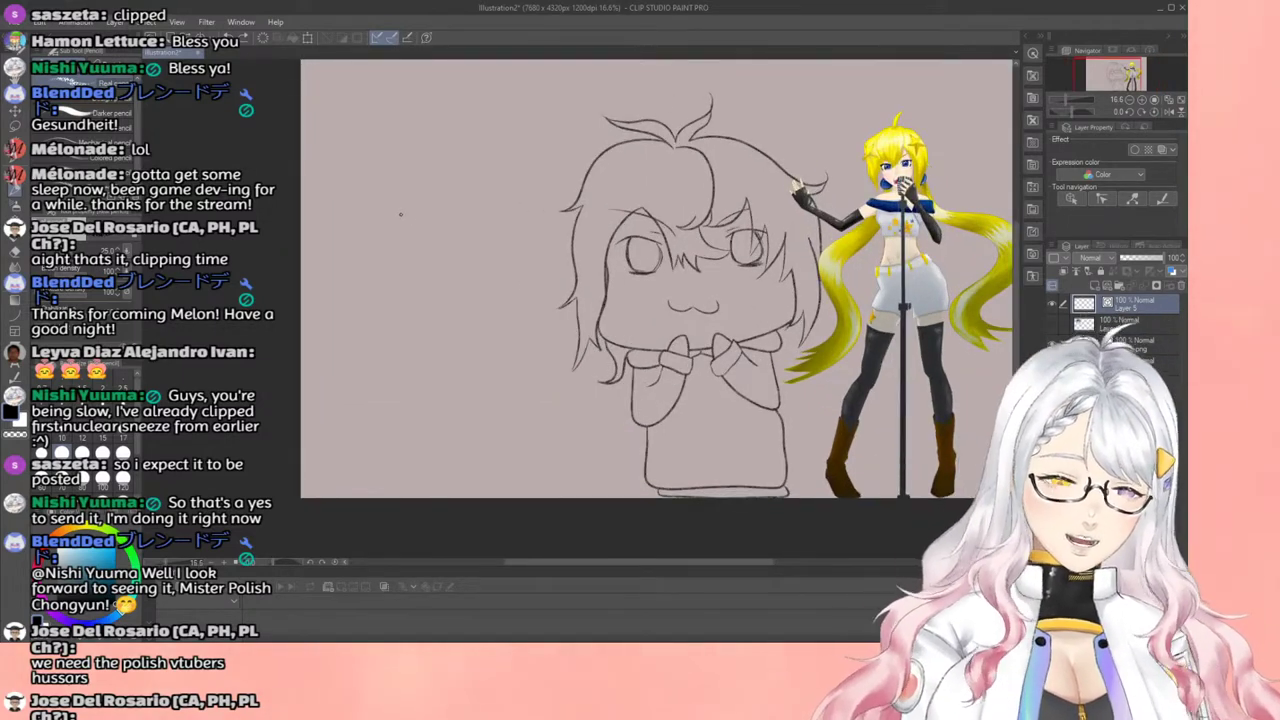
{"action": "scroll", "coordinate": [400, 214], "scroll_direction": "up", "scroll_amount": 1}
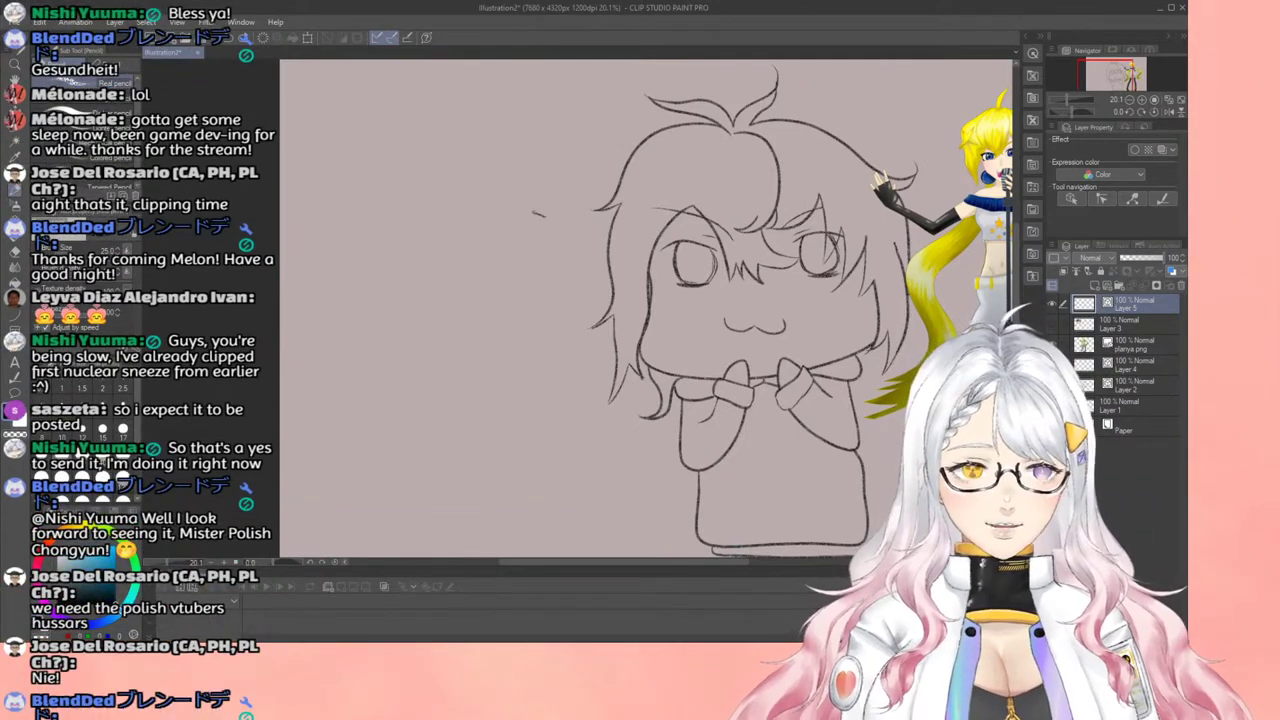
{"action": "mouse_move", "coordinate": [534, 212]}
{"action": "left_mouse_down"}
{"action": "mouse_move", "coordinate": [480, 203]}
{"action": "mouse_move", "coordinate": [393, 220]}
{"action": "mouse_move", "coordinate": [369, 239]}
{"action": "mouse_move", "coordinate": [360, 277]}
{"action": "mouse_move", "coordinate": [366, 408]}
{"action": "mouse_move", "coordinate": [410, 427]}
{"action": "mouse_move", "coordinate": [544, 404]}
{"action": "left_mouse_up"}
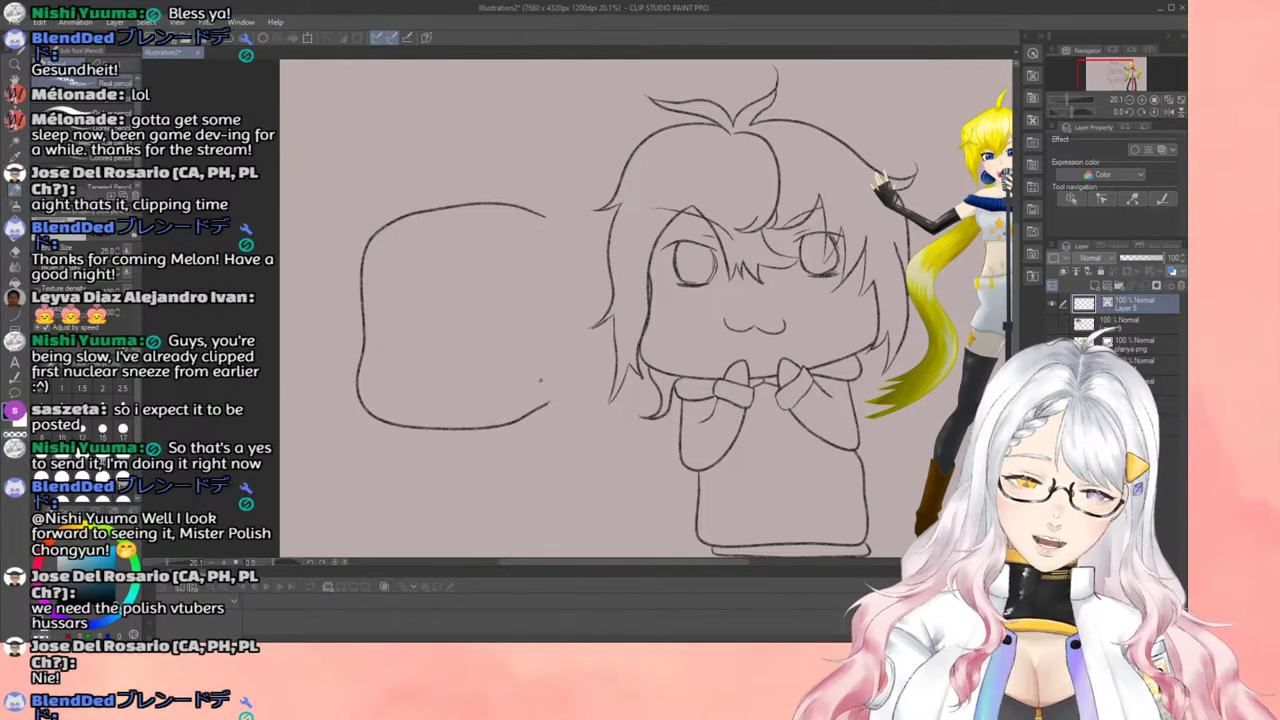
{"action": "key", "text": "ctrl+z"}
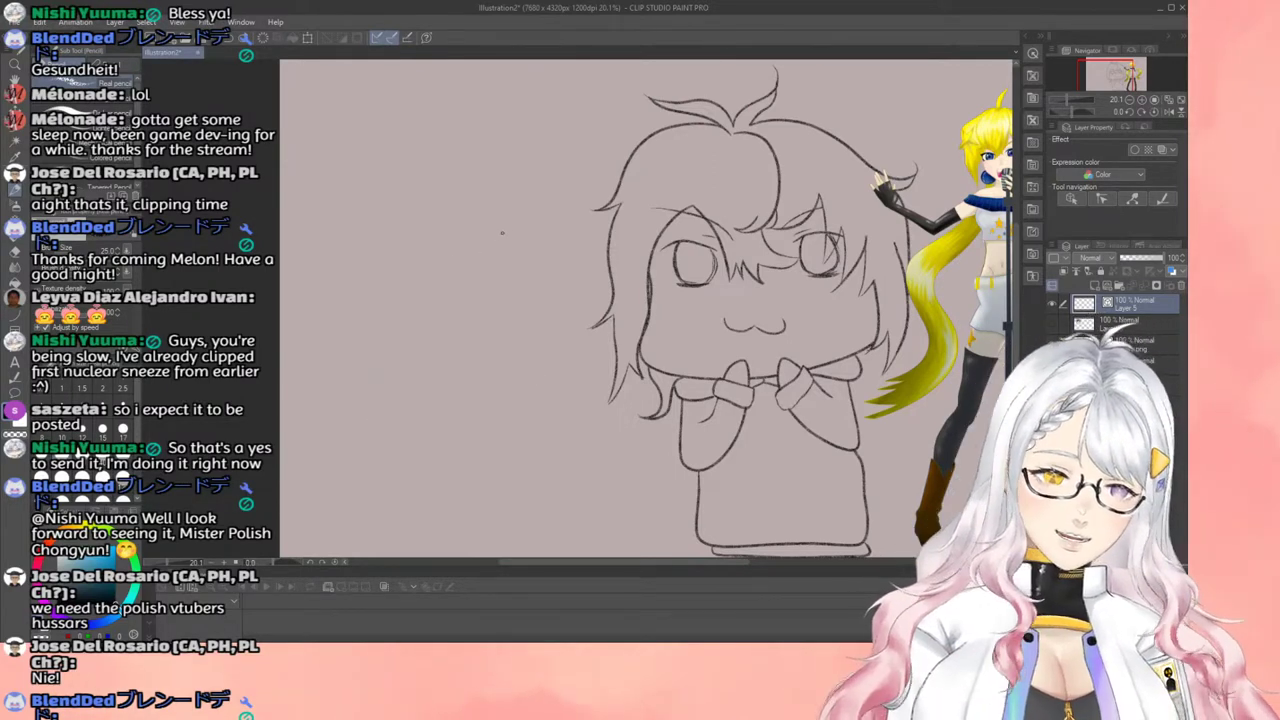
{"action": "left_click_drag", "start_coordinate": [533, 219], "coordinate": [440, 208]}
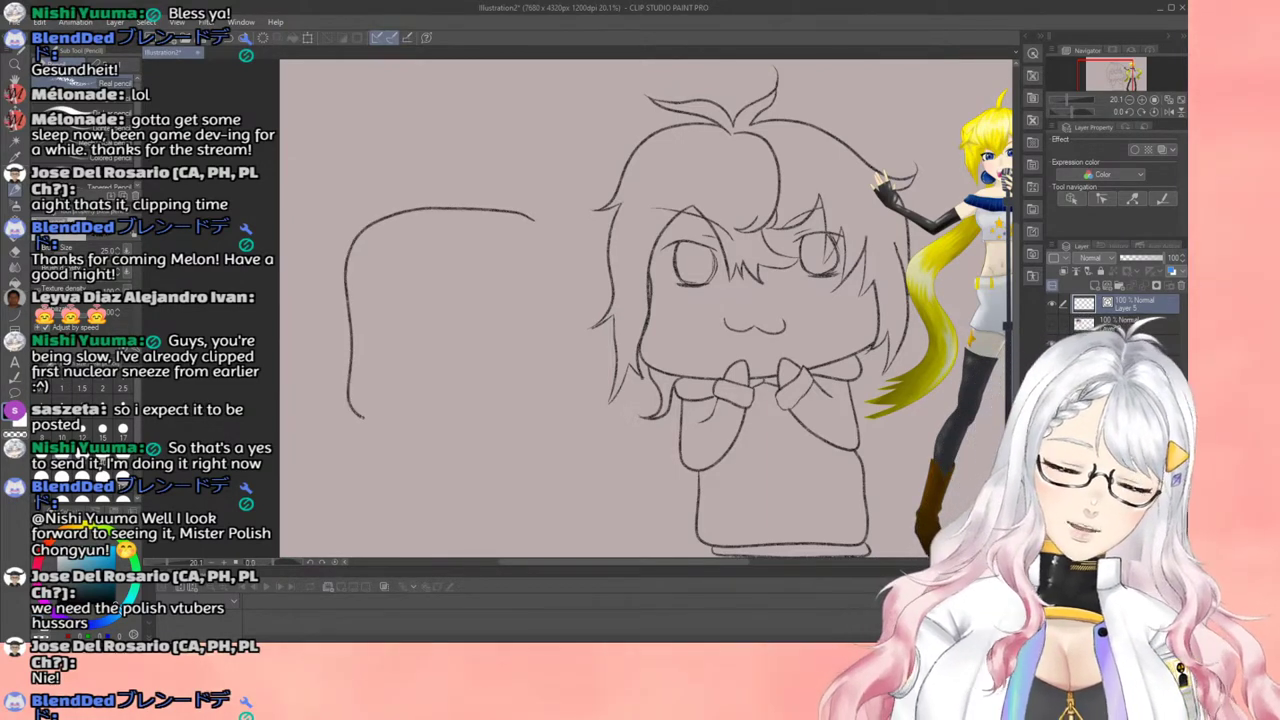
{"action": "left_click_drag", "start_coordinate": [364, 418], "coordinate": [484, 437]}
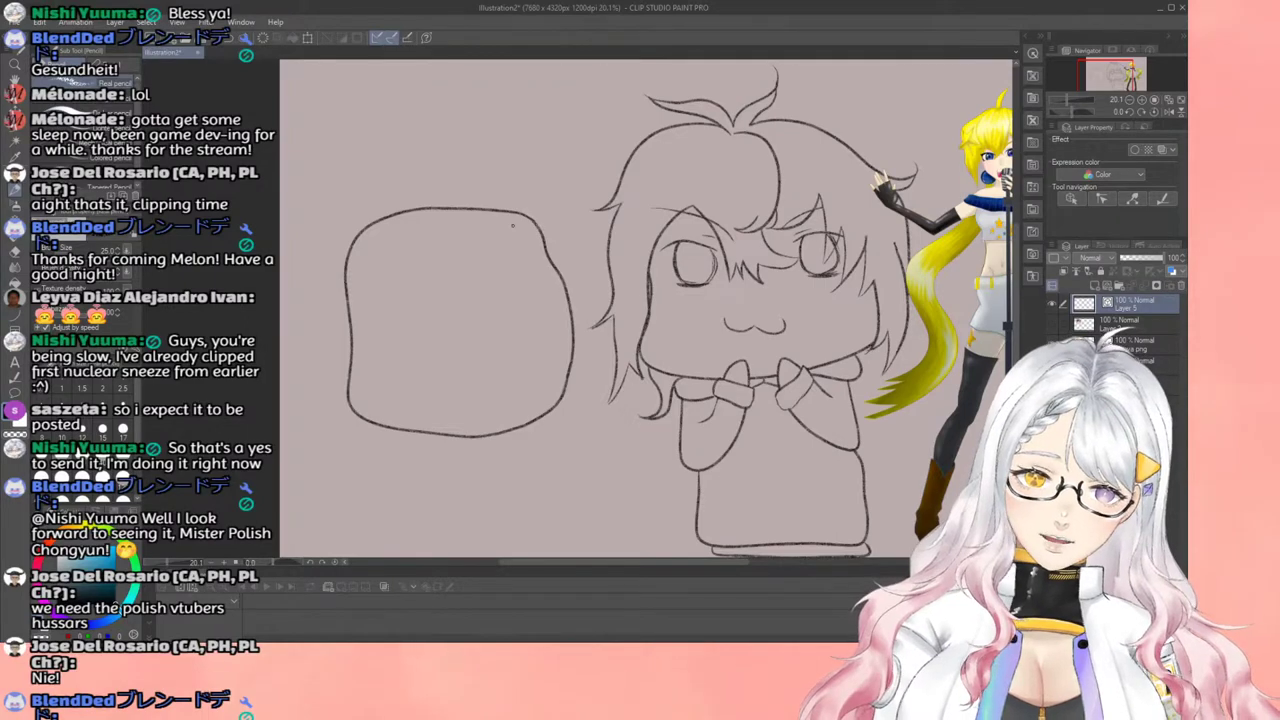
{"action": "scroll", "coordinate": [512, 226], "scroll_direction": "down", "scroll_amount": 2}
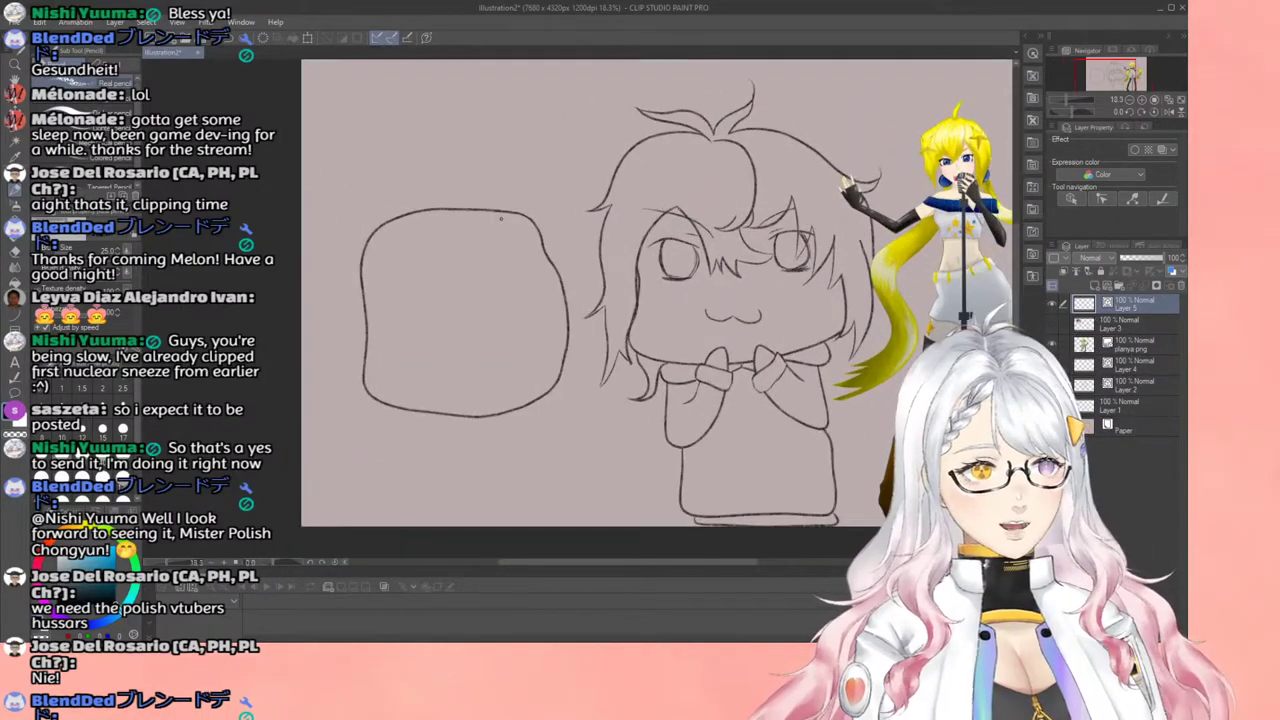
{"action": "scroll", "coordinate": [476, 295], "scroll_direction": "up", "scroll_amount": 3}
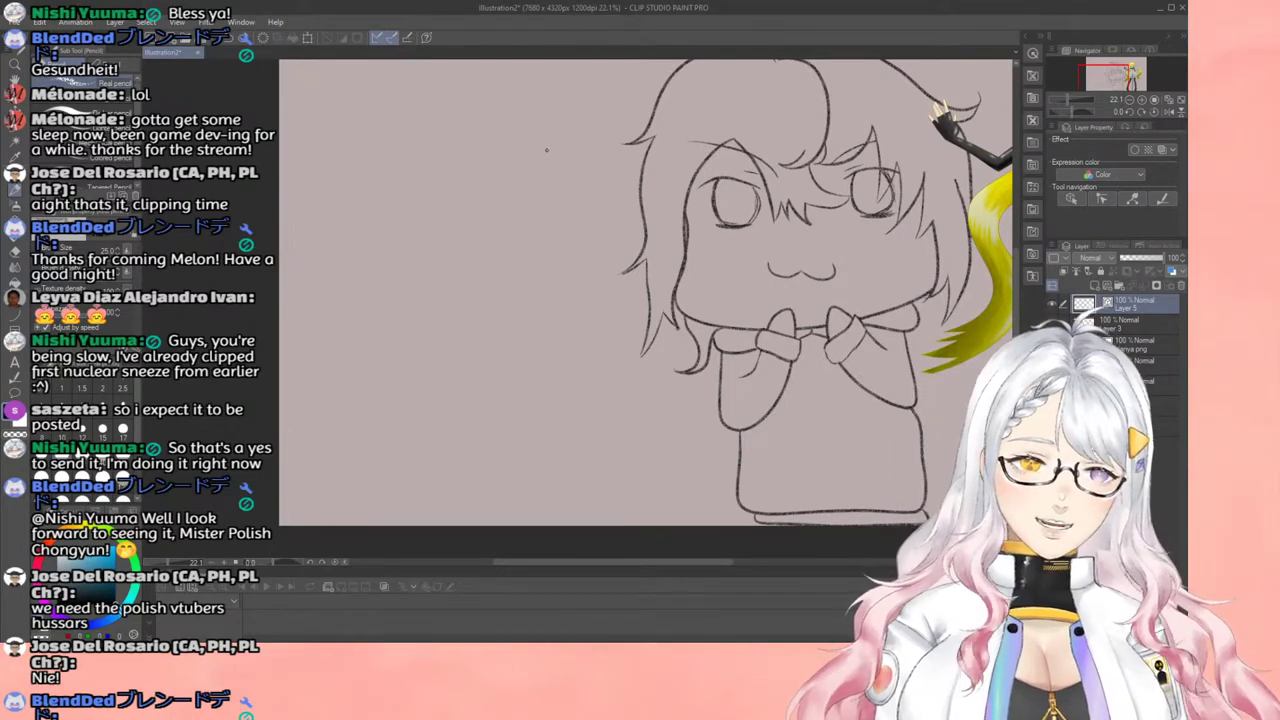
Step: Draw a closed, rounded-square head outline to the left of the existing chibi with the pencil
{"action": "mouse_move", "coordinate": [528, 143]}
{"action": "left_mouse_down"}
{"action": "mouse_move", "coordinate": [414, 135]}
{"action": "mouse_move", "coordinate": [377, 148]}
{"action": "mouse_move", "coordinate": [356, 184]}
{"action": "mouse_move", "coordinate": [352, 272]}
{"action": "left_mouse_up"}
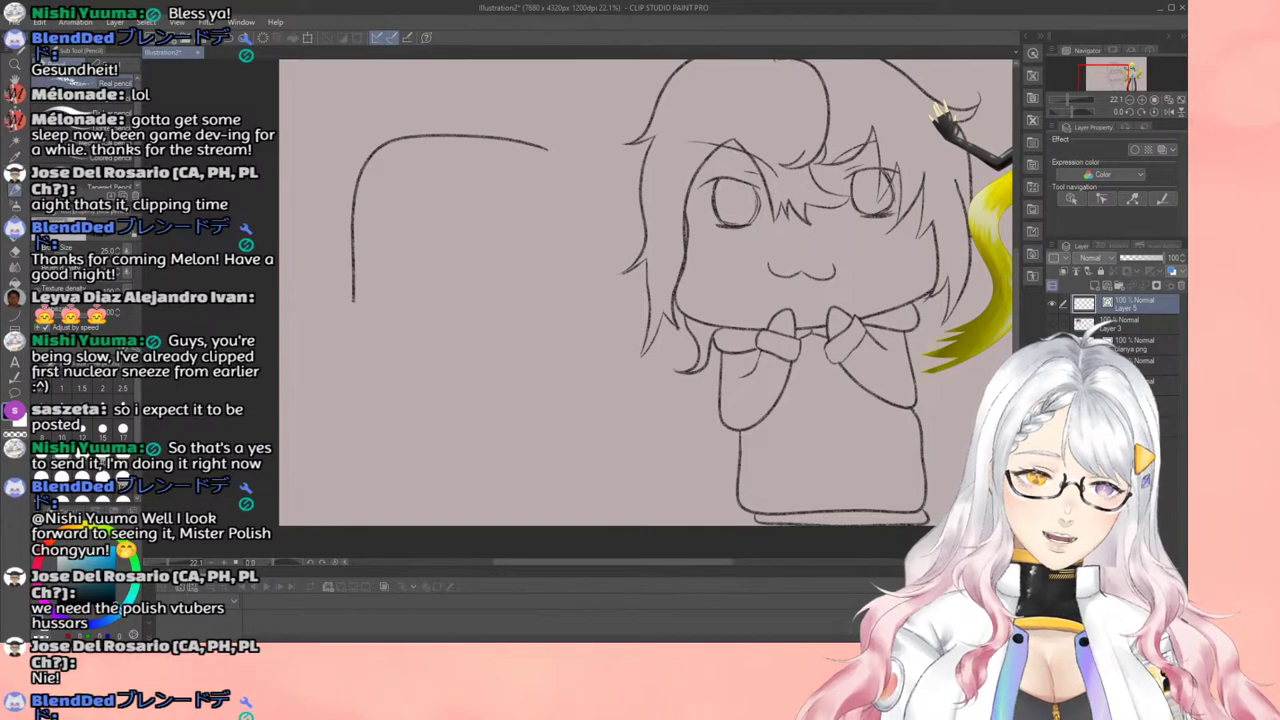
{"action": "mouse_move", "coordinate": [366, 328]}
{"action": "left_mouse_down"}
{"action": "mouse_move", "coordinate": [420, 348]}
{"action": "mouse_move", "coordinate": [522, 346]}
{"action": "left_mouse_up"}
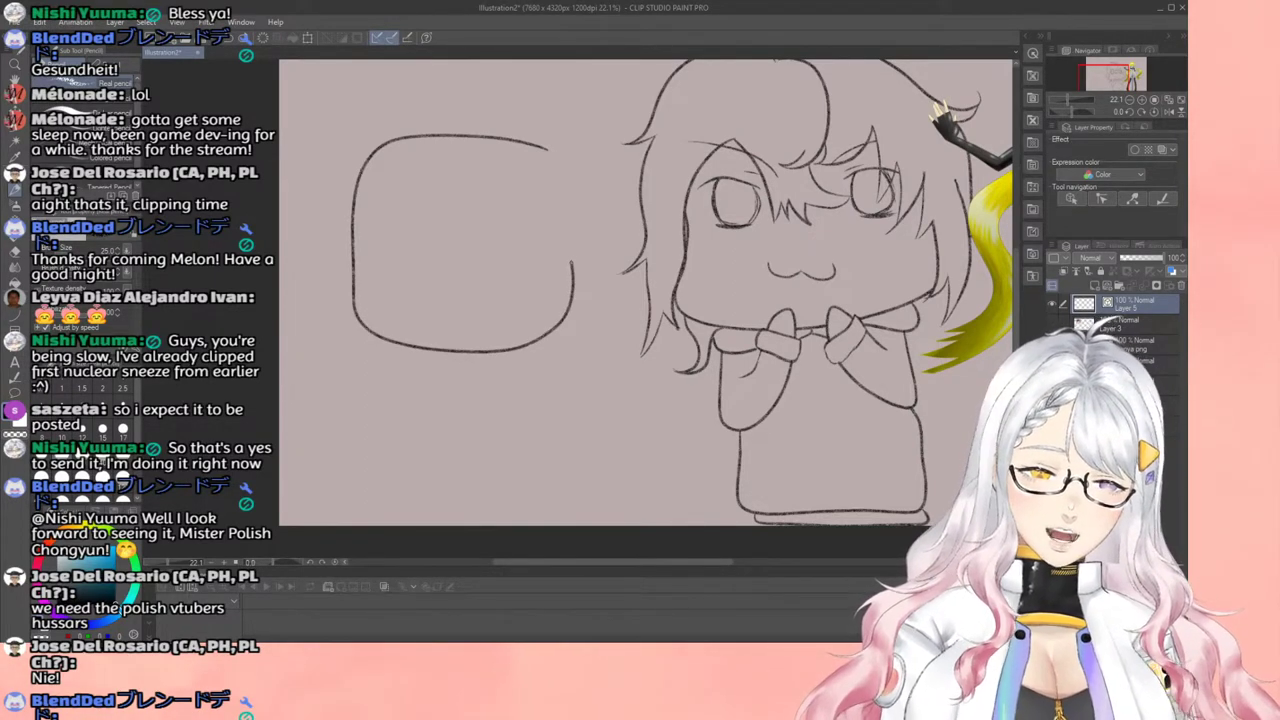
{"action": "left_click_drag", "start_coordinate": [566, 226], "coordinate": [561, 181]}
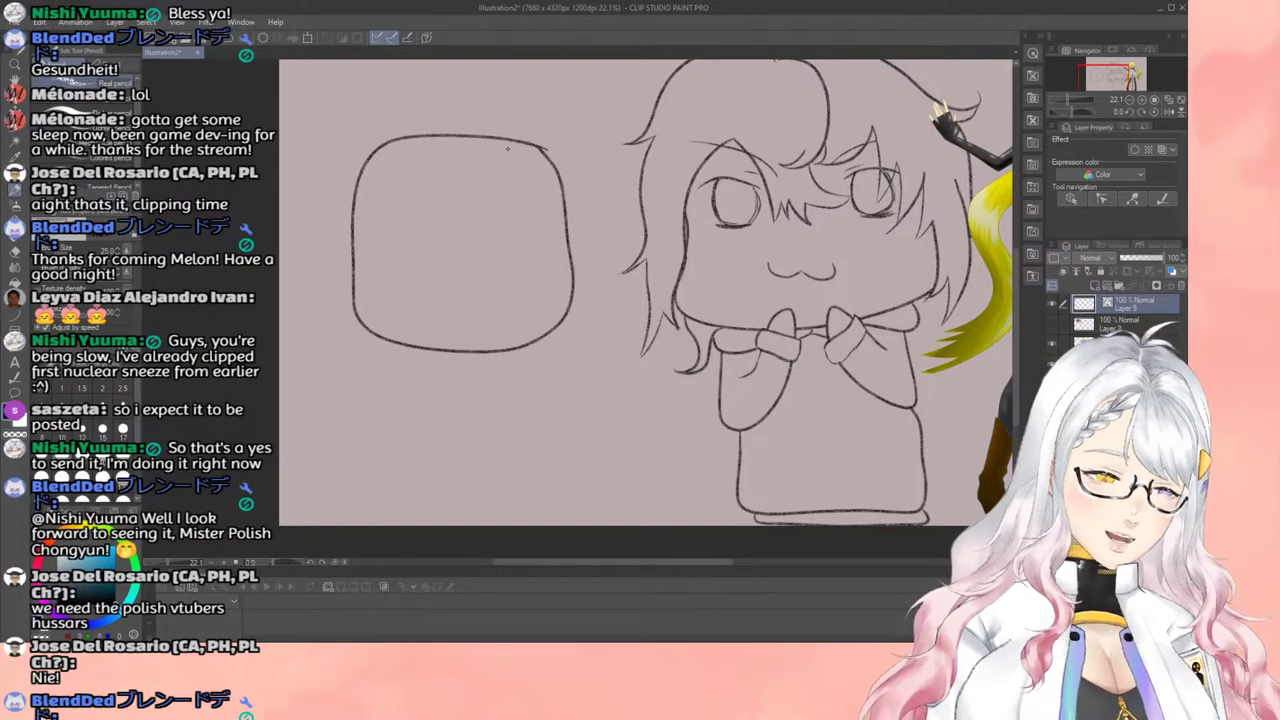
Step: Scale the new head outline up proportionally to about 117 percent and apply the transformation
{"action": "scroll", "coordinate": [507, 148], "scroll_direction": "down", "scroll_amount": 2}
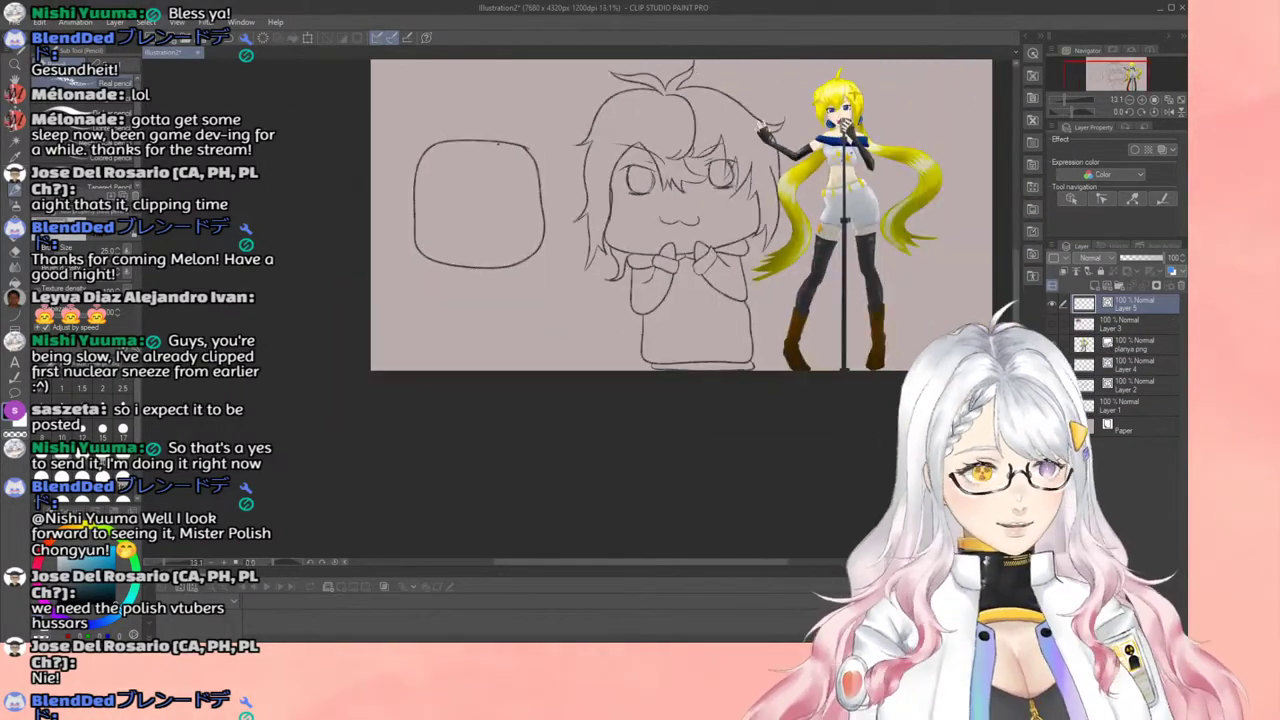
{"action": "key", "text": "ctrl+t"}
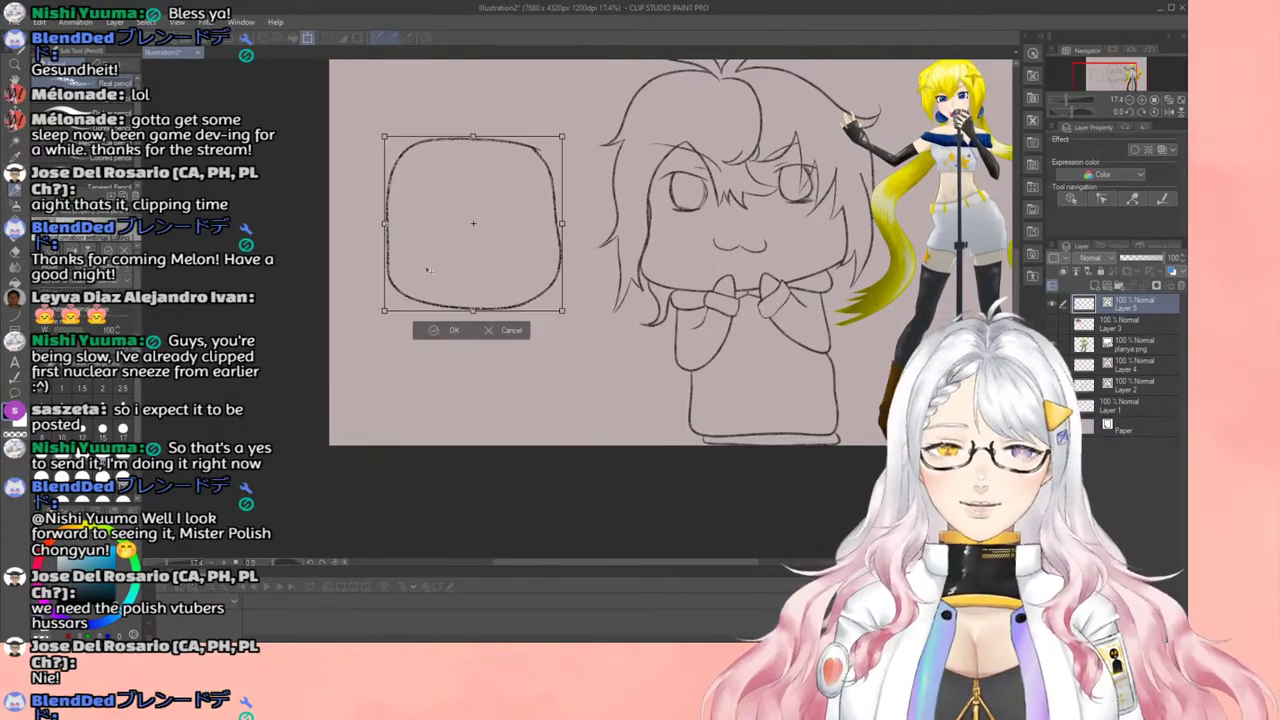
{"action": "left_click_drag", "start_coordinate": [384, 223], "coordinate": [354, 223]}
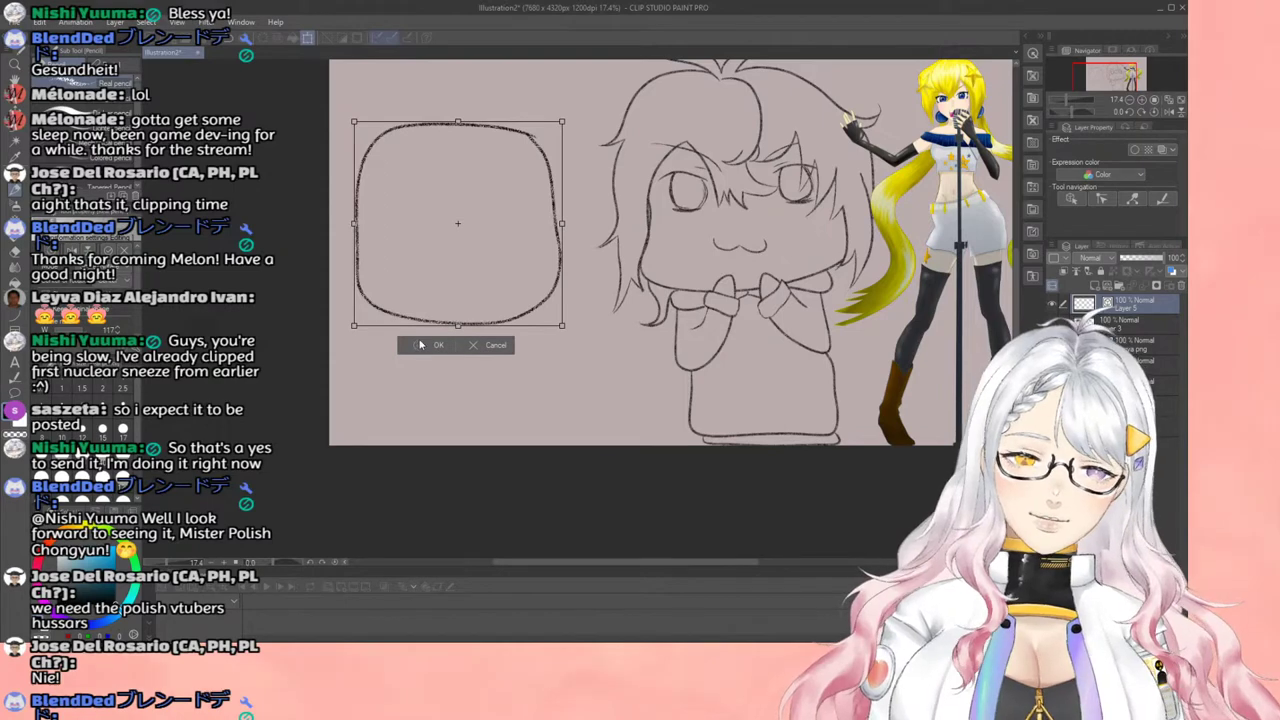
{"action": "left_click", "coordinate": [420, 344]}
Step: Try to draw the upper lid lines and the left iris curve inside the new head outline
{"action": "key", "text": "ctrl+minus"}
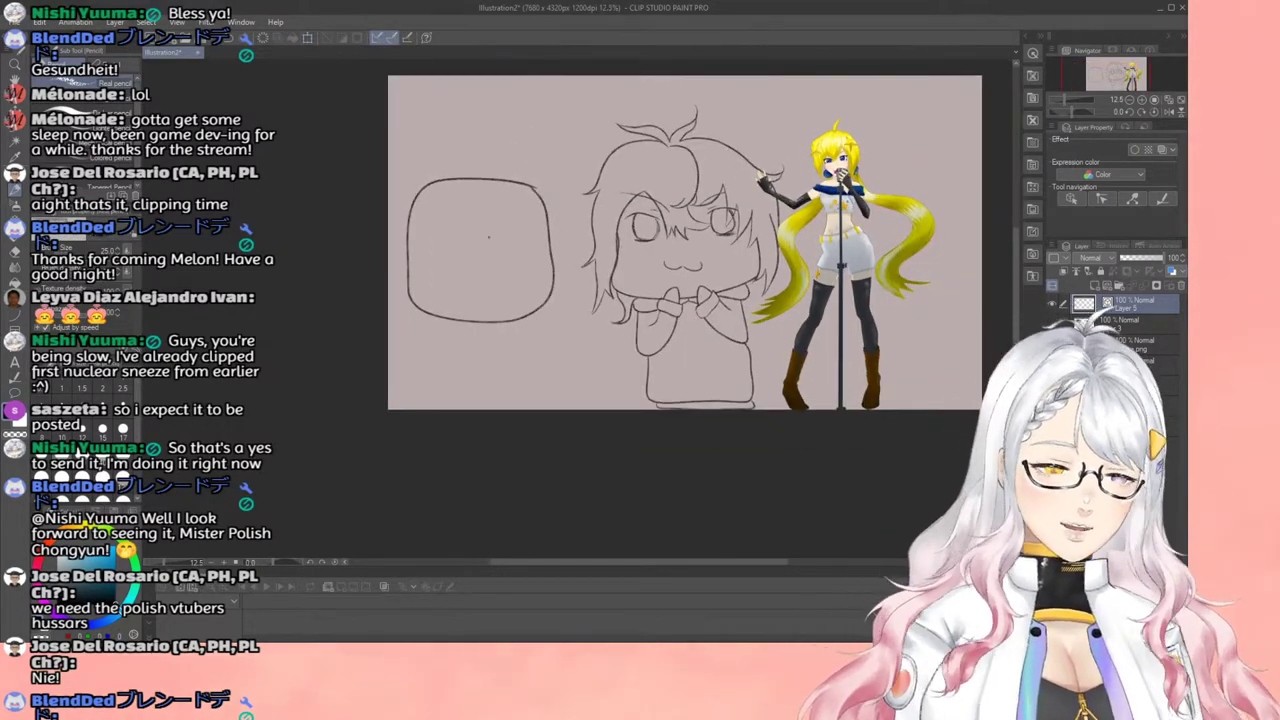
{"action": "scroll", "coordinate": [457, 227], "scroll_direction": "up", "scroll_amount": 5}
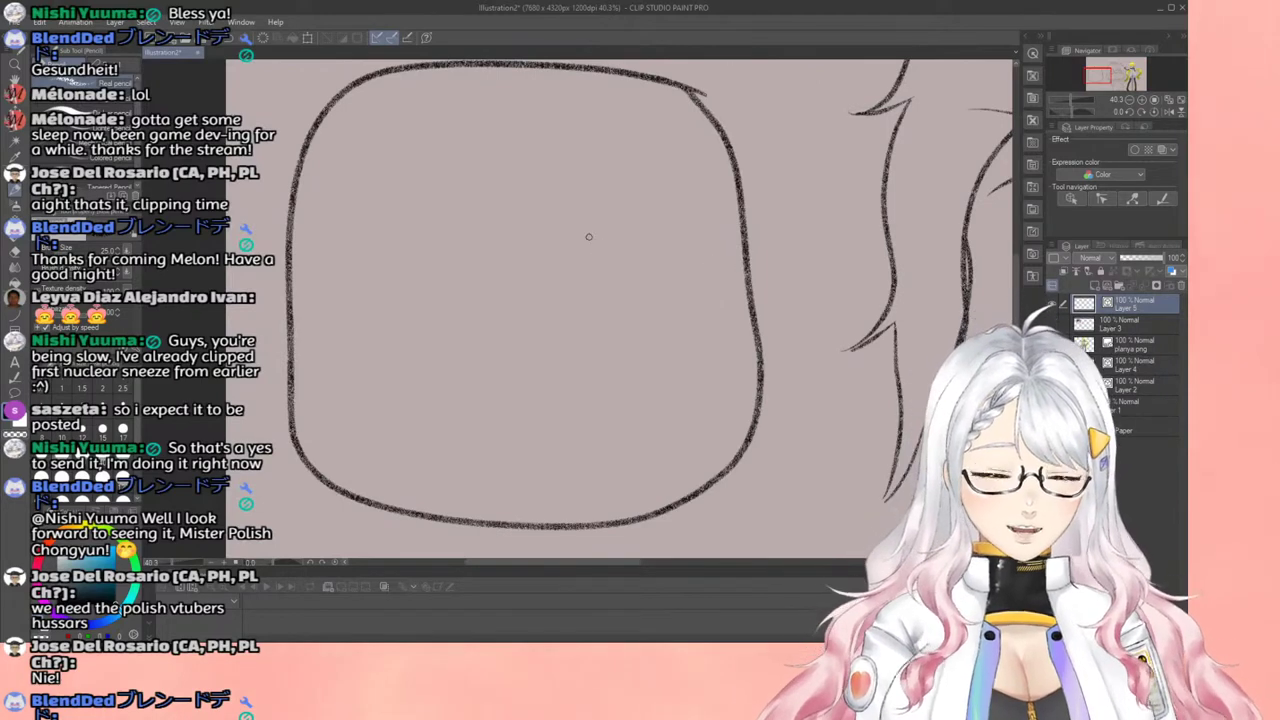
{"action": "mouse_move", "coordinate": [562, 243]}
{"action": "left_mouse_down"}
{"action": "mouse_move", "coordinate": [675, 216]}
{"action": "mouse_move", "coordinate": [718, 227]}
{"action": "left_mouse_up"}
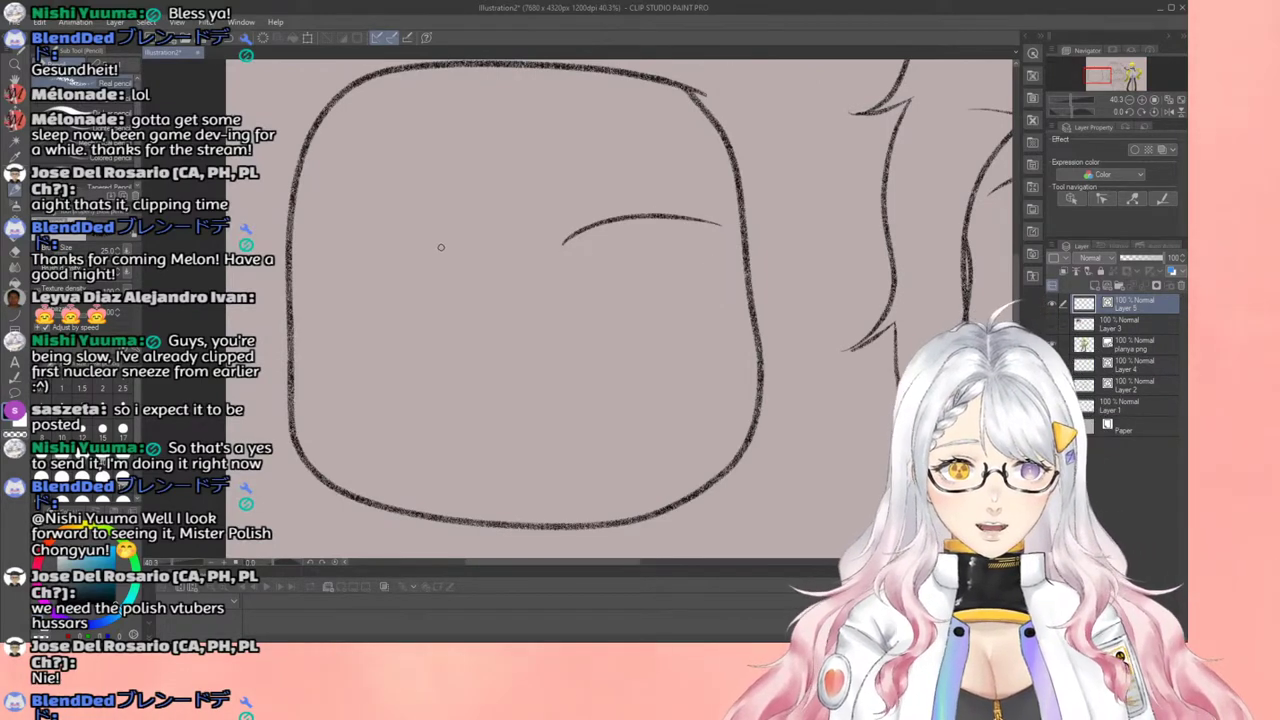
{"action": "mouse_move", "coordinate": [446, 248]}
{"action": "left_mouse_down"}
{"action": "mouse_move", "coordinate": [418, 224]}
{"action": "mouse_move", "coordinate": [326, 217]}
{"action": "mouse_move", "coordinate": [368, 277]}
{"action": "mouse_move", "coordinate": [406, 291]}
{"action": "mouse_move", "coordinate": [448, 242]}
{"action": "left_mouse_up"}
{"action": "key", "text": "ctrl+z"}
{"action": "key", "text": "ctrl+z"}
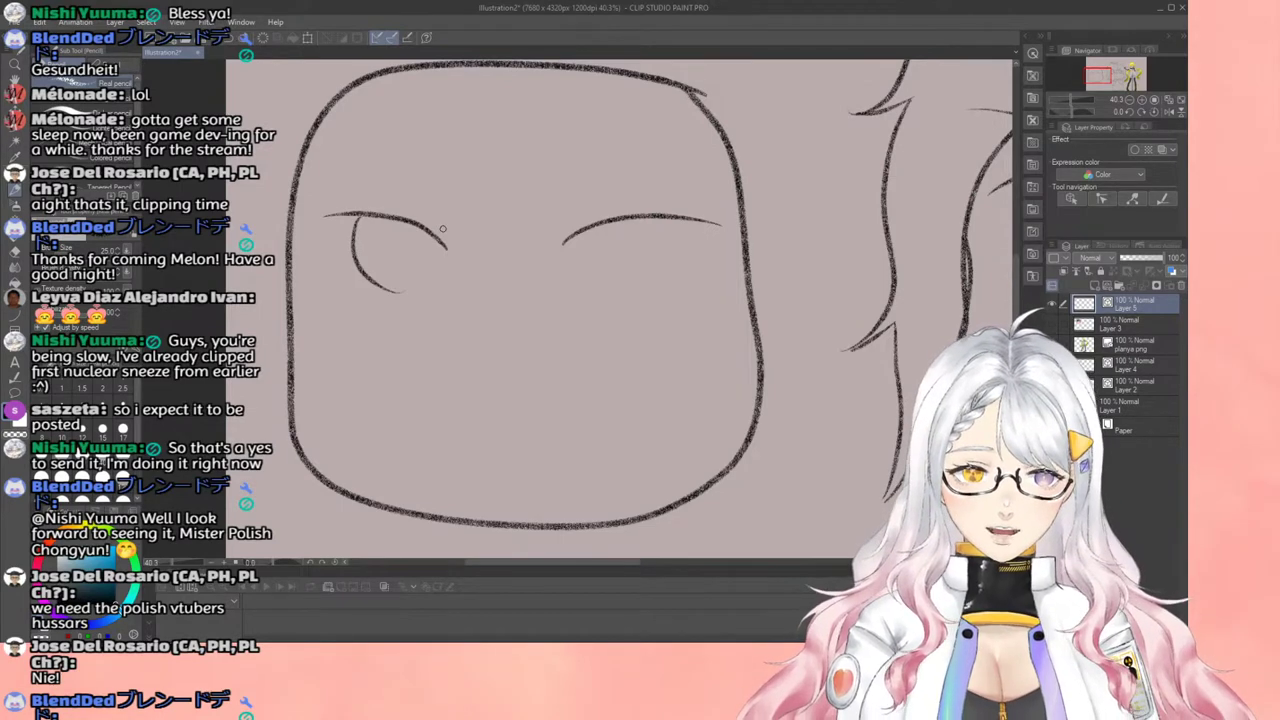
{"action": "key", "text": "ctrl+z"}
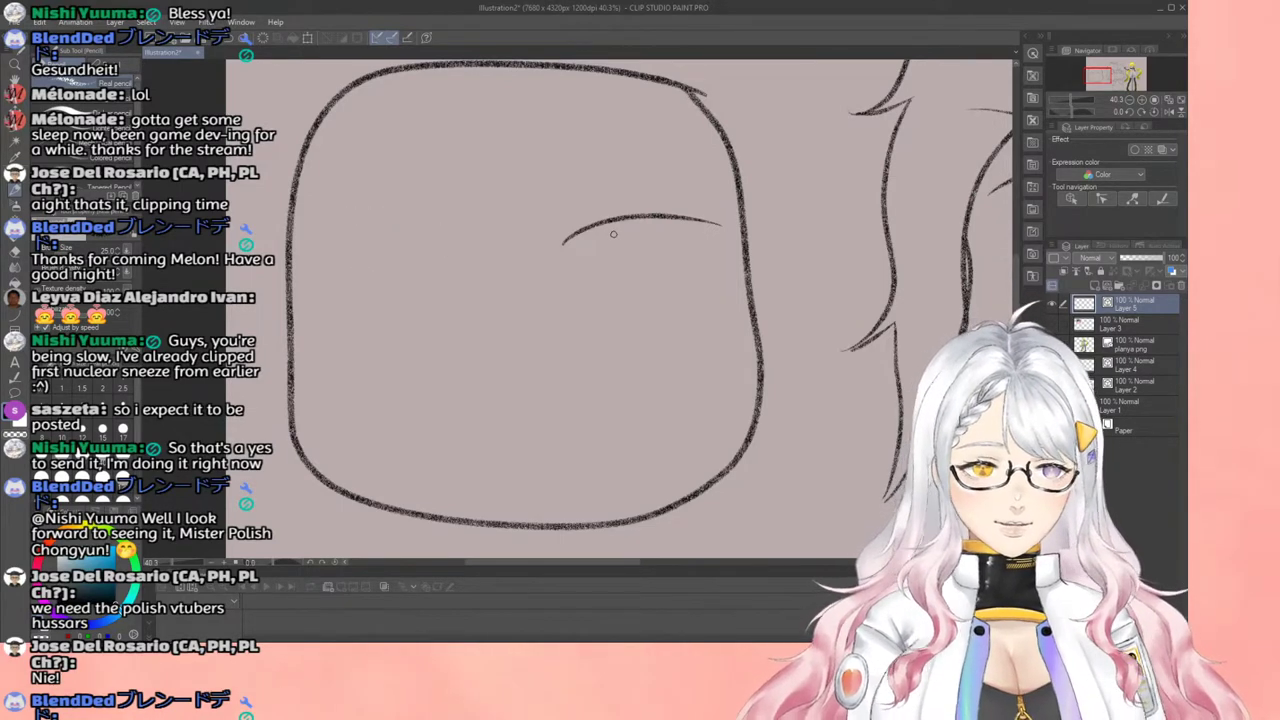
{"action": "key", "text": "ctrl+z"}
{"action": "left_click_drag", "start_coordinate": [574, 257], "coordinate": [688, 214]}
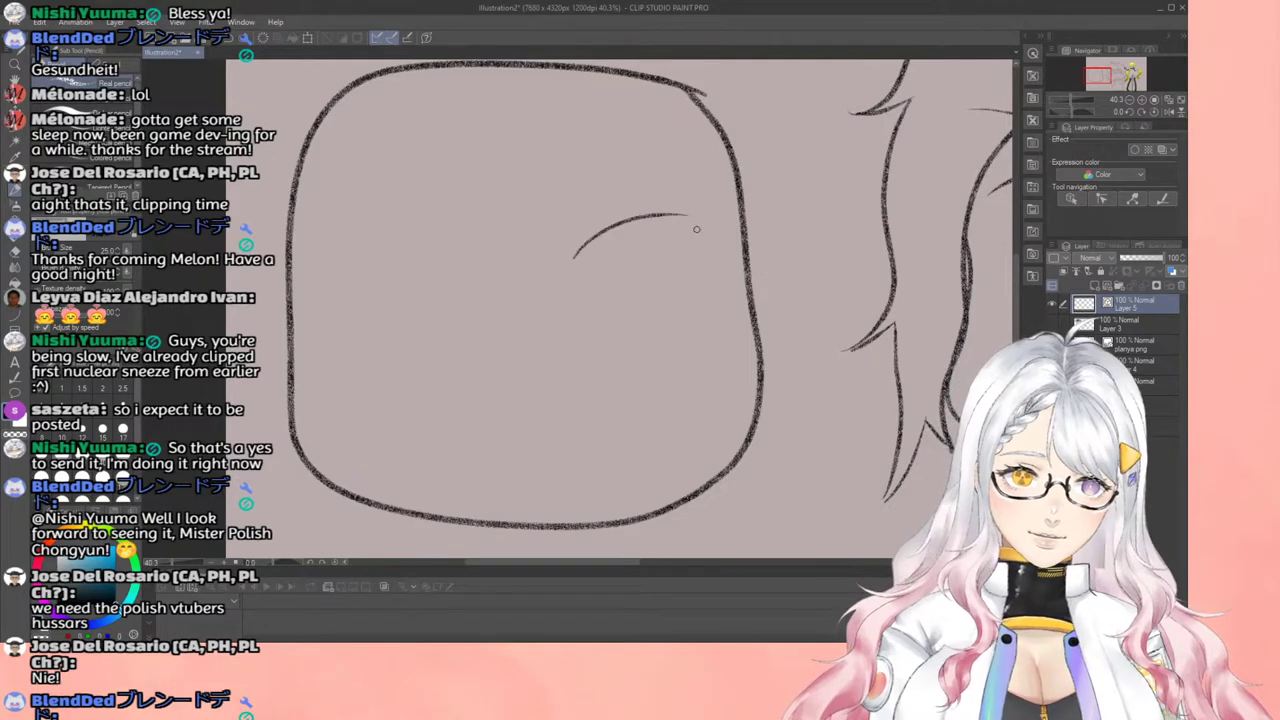
{"action": "key", "text": "ctrl+z"}
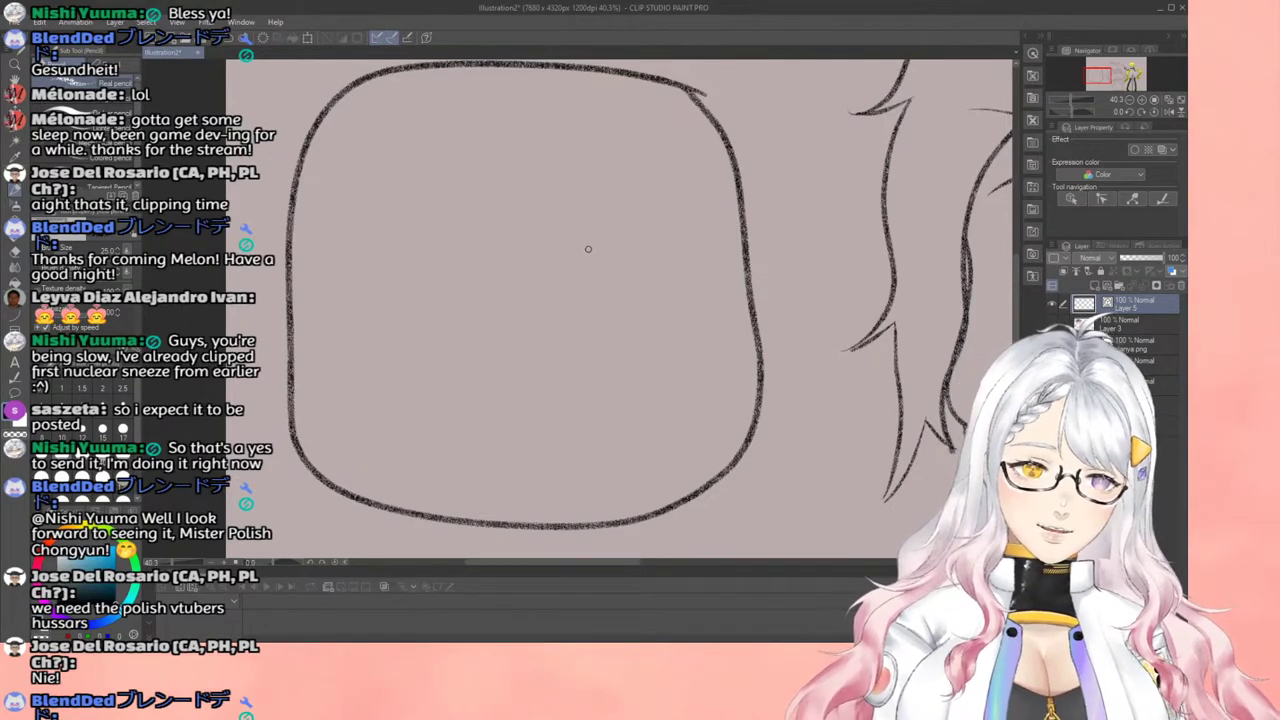
Step: Draw slanted upper lid lines for both eyes of the new head with a rounded iris outline hanging below each
{"action": "mouse_move", "coordinate": [586, 244]}
{"action": "left_mouse_down"}
{"action": "mouse_move", "coordinate": [623, 225]}
{"action": "mouse_move", "coordinate": [714, 224]}
{"action": "left_mouse_up"}
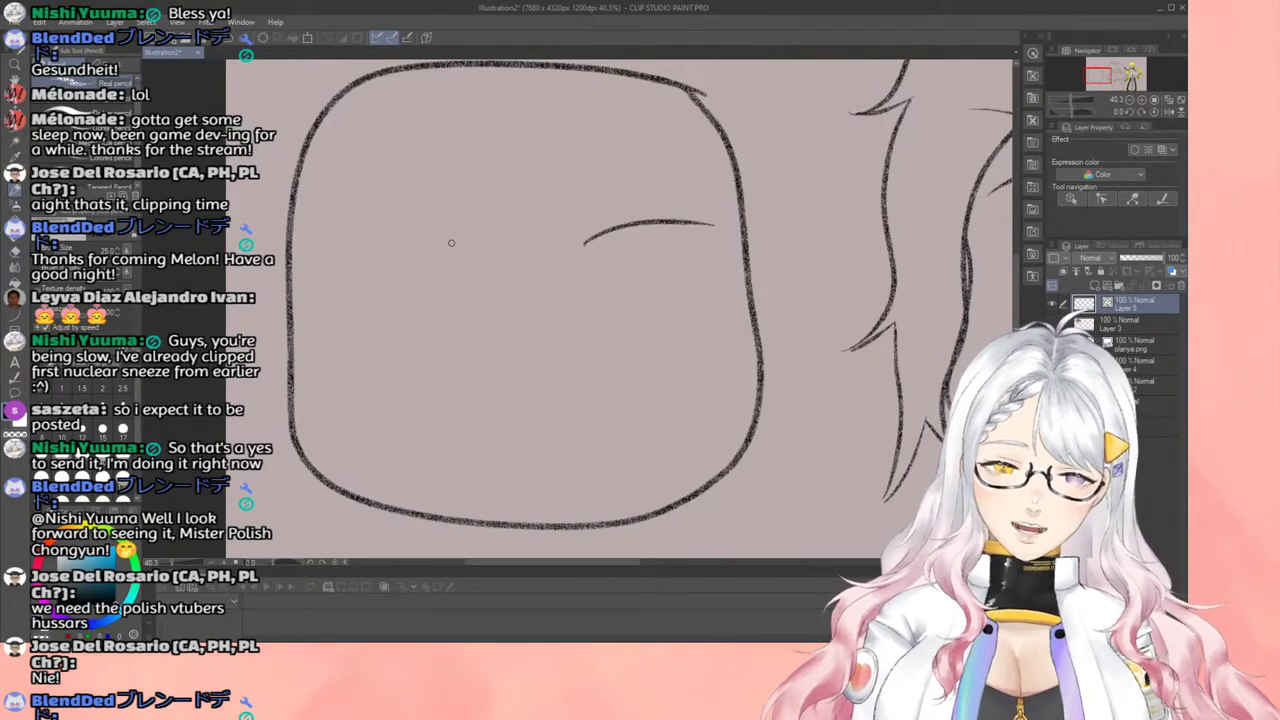
{"action": "mouse_move", "coordinate": [451, 242]}
{"action": "left_mouse_down"}
{"action": "mouse_move", "coordinate": [358, 212]}
{"action": "mouse_move", "coordinate": [313, 214]}
{"action": "mouse_move", "coordinate": [380, 280]}
{"action": "mouse_move", "coordinate": [436, 272]}
{"action": "mouse_move", "coordinate": [446, 238]}
{"action": "left_mouse_up"}
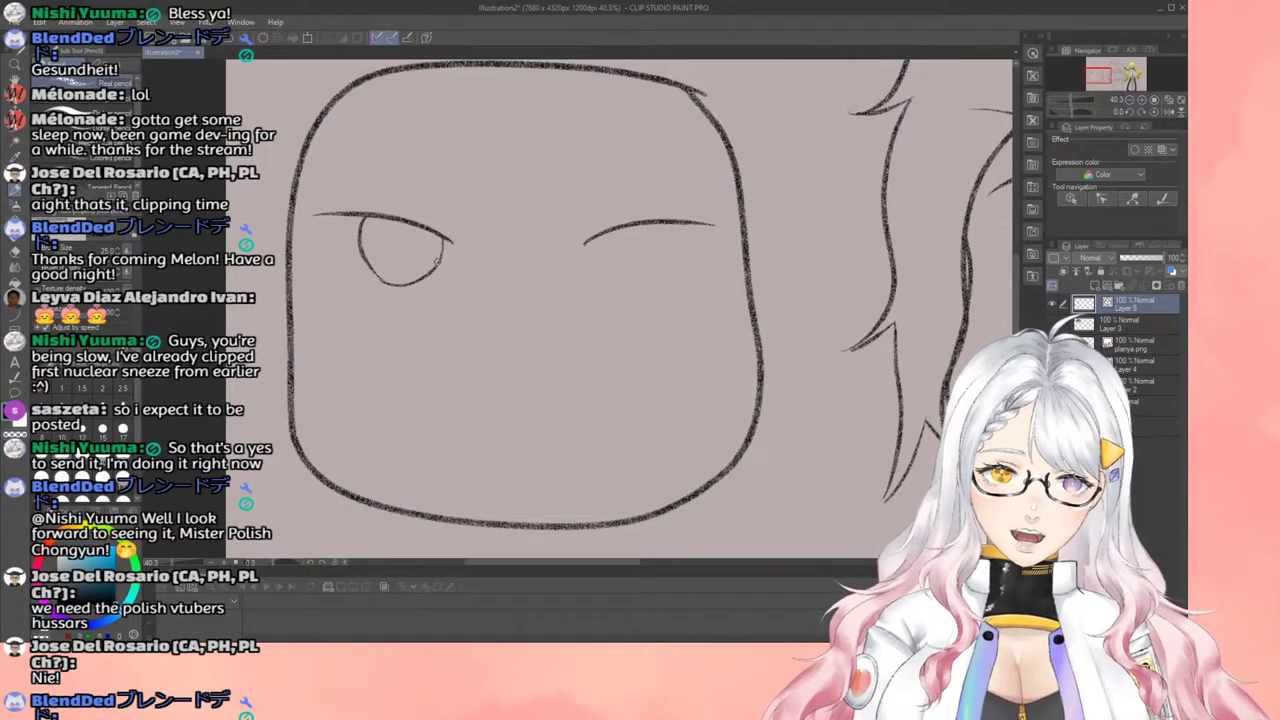
{"action": "mouse_move", "coordinate": [587, 242]}
{"action": "left_mouse_down"}
{"action": "mouse_move", "coordinate": [610, 285]}
{"action": "mouse_move", "coordinate": [647, 294]}
{"action": "left_mouse_up"}
{"action": "mouse_move", "coordinate": [664, 223]}
{"action": "left_mouse_down"}
{"action": "mouse_move", "coordinate": [657, 287]}
{"action": "mouse_move", "coordinate": [625, 292]}
{"action": "left_mouse_up"}
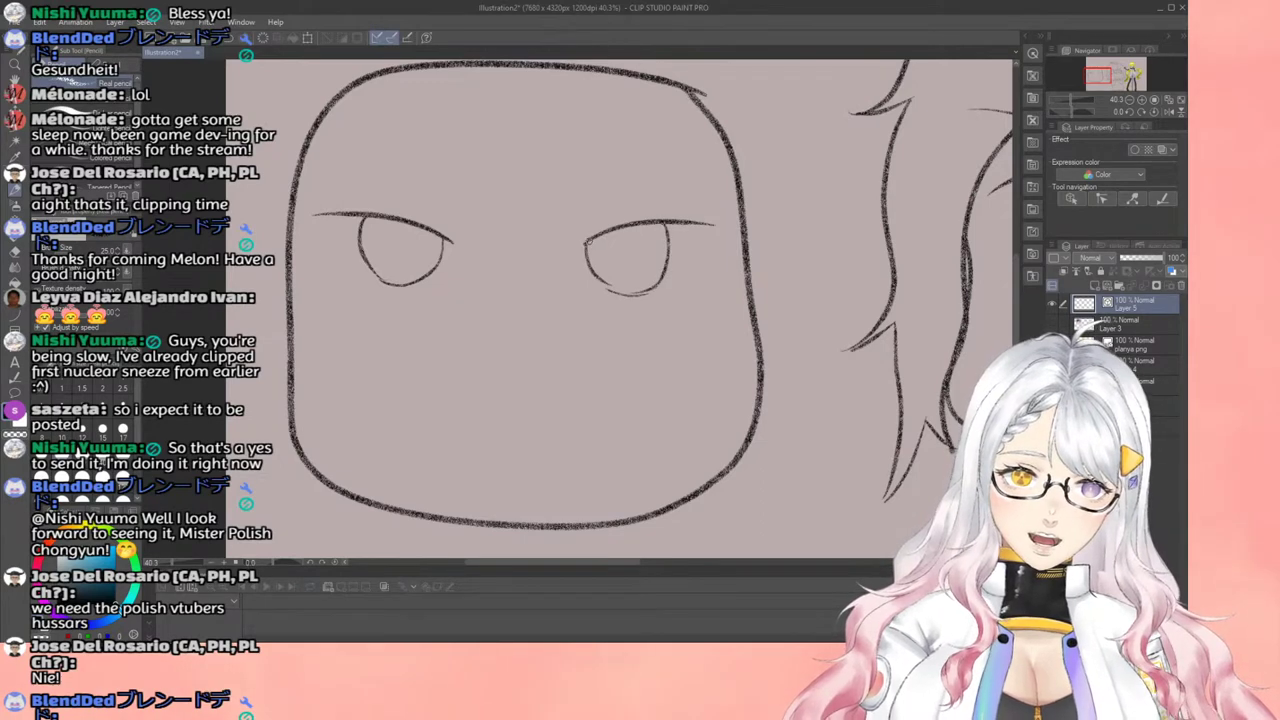
Step: Retrace the sides and lower curves of both irises to darken their outlines
{"action": "mouse_move", "coordinate": [587, 242]}
{"action": "left_mouse_down"}
{"action": "mouse_move", "coordinate": [612, 288]}
{"action": "mouse_move", "coordinate": [640, 292]}
{"action": "left_mouse_up"}
{"action": "left_click_drag", "start_coordinate": [666, 228], "coordinate": [643, 283]}
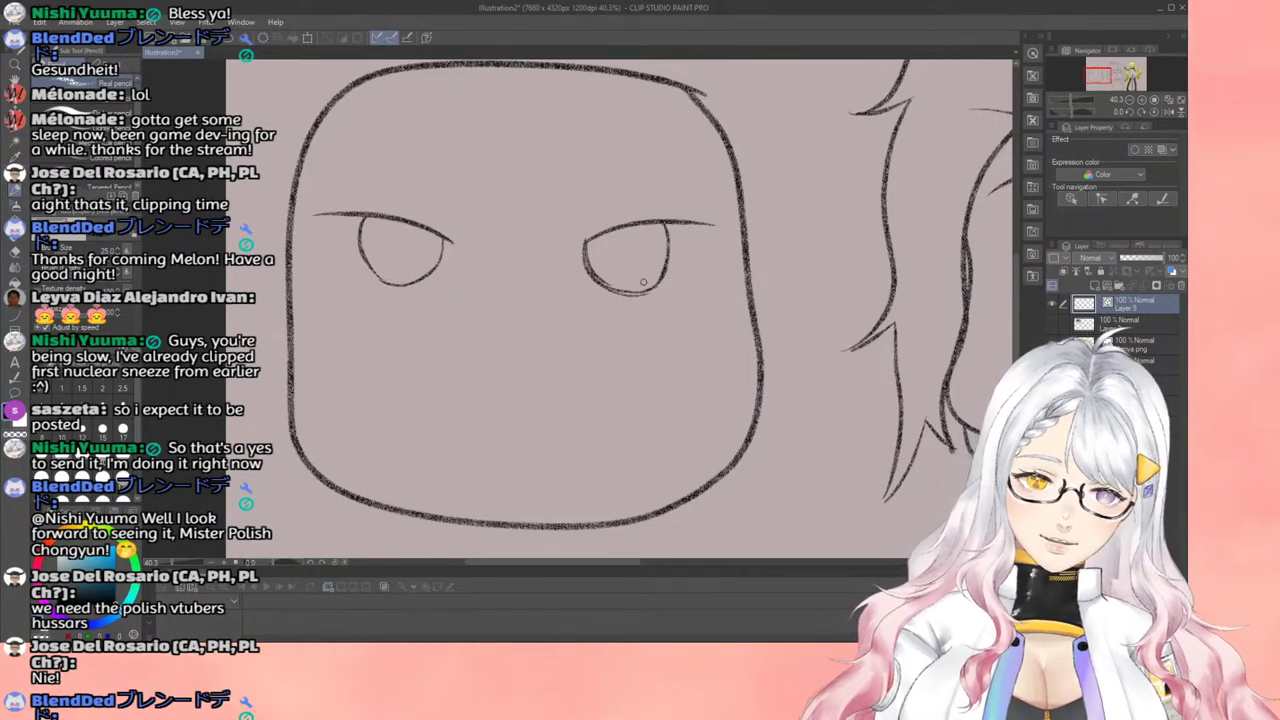
{"action": "mouse_move", "coordinate": [365, 220]}
{"action": "left_mouse_down"}
{"action": "mouse_move", "coordinate": [414, 277]}
{"action": "mouse_move", "coordinate": [382, 283]}
{"action": "mouse_move", "coordinate": [427, 279]}
{"action": "mouse_move", "coordinate": [407, 287]}
{"action": "mouse_move", "coordinate": [447, 245]}
{"action": "mouse_move", "coordinate": [418, 283]}
{"action": "left_mouse_up"}
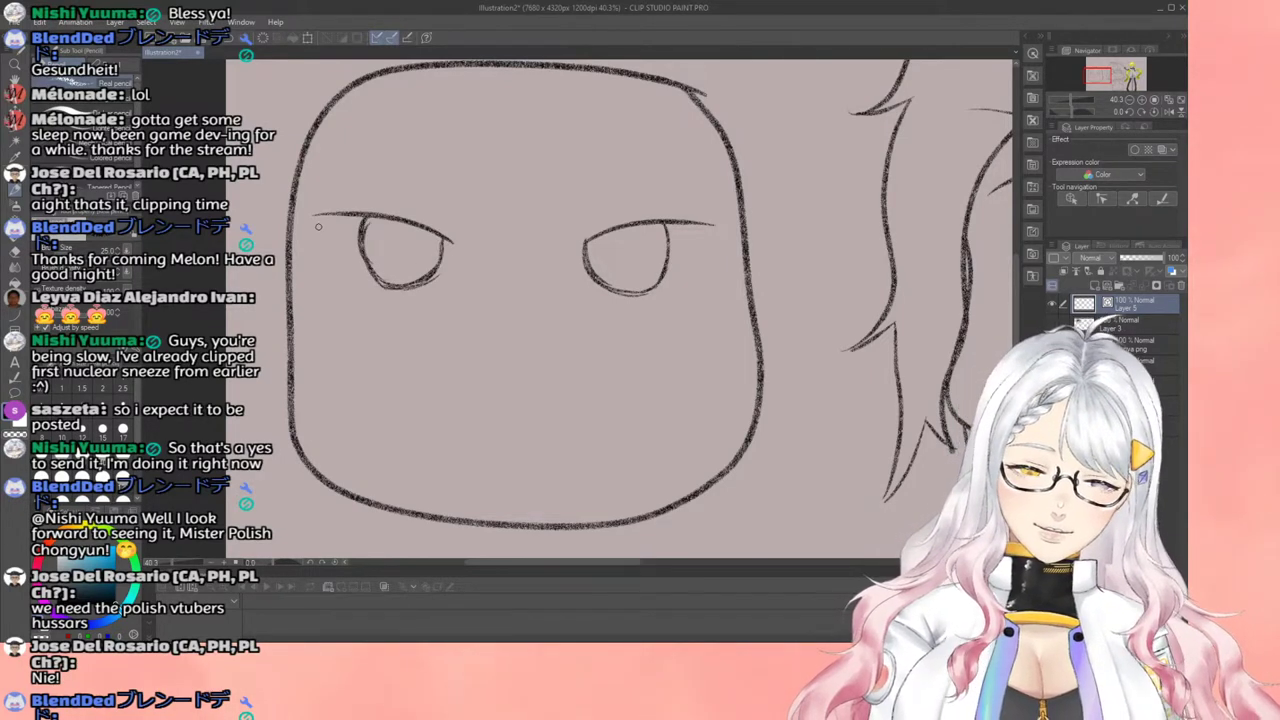
Step: Draw the outer side line of each eye, curving down and inward from the outer end of the upper lid
{"action": "left_click_drag", "start_coordinate": [316, 214], "coordinate": [335, 285]}
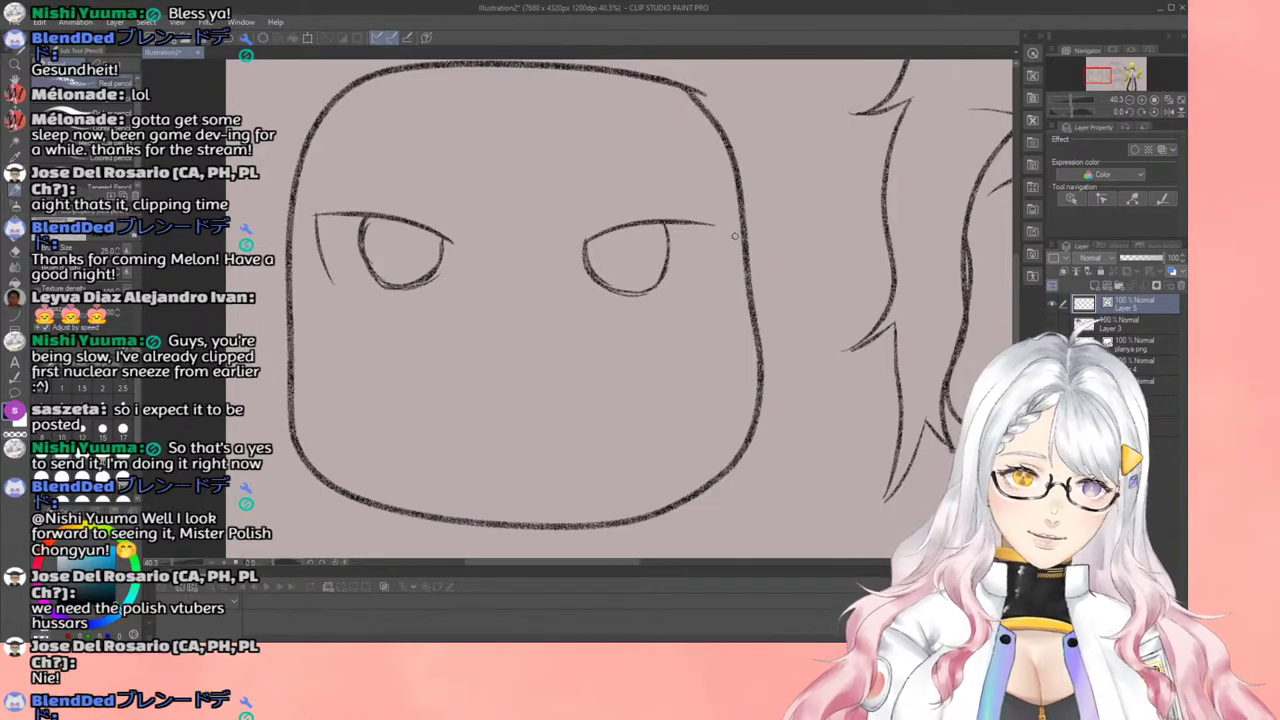
{"action": "left_click_drag", "start_coordinate": [714, 224], "coordinate": [697, 290]}
Step: Try to thicken the lower edge of the right eye's iris with extra pencil strokes
{"action": "left_click_drag", "start_coordinate": [594, 281], "coordinate": [658, 289]}
{"action": "left_click_drag", "start_coordinate": [610, 291], "coordinate": [655, 292]}
{"action": "key", "text": "ctrl+z"}
{"action": "key", "text": "ctrl+z"}
{"action": "key", "text": "ctrl+z"}
{"action": "key", "text": "ctrl+z"}
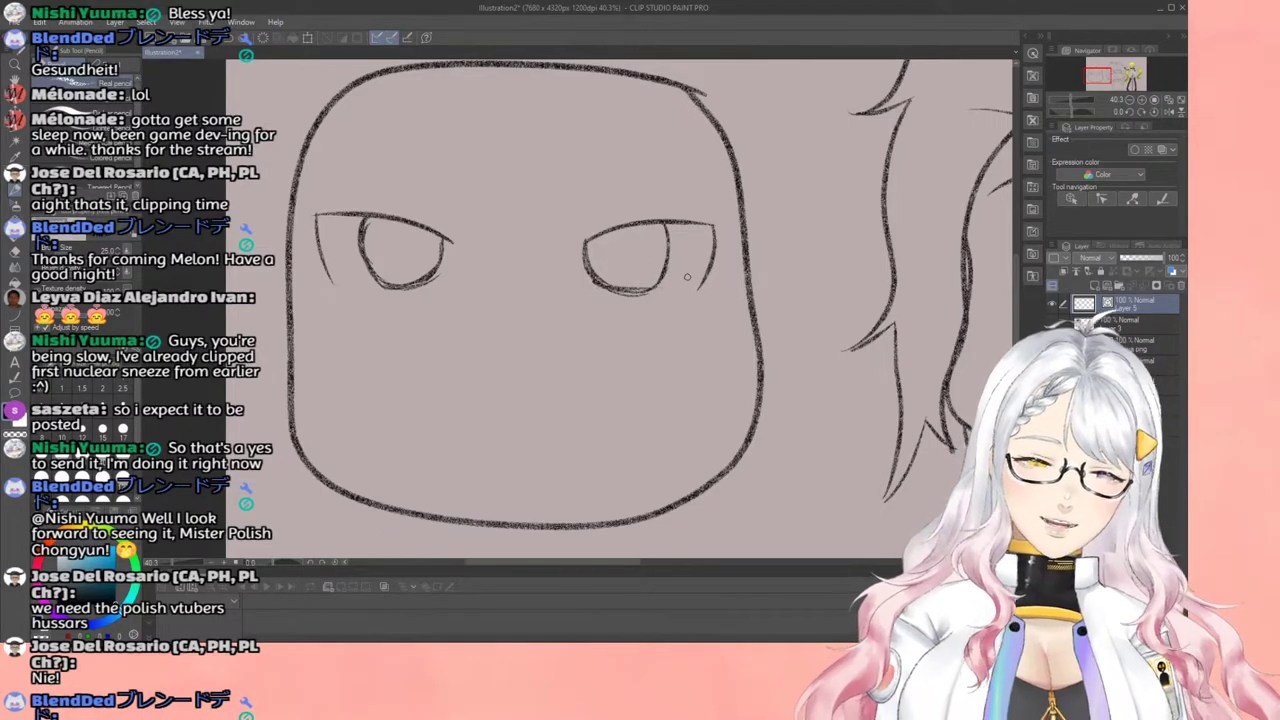
Step: Undo the outer eye lines, the darkened iris retracing and the right eye's iris outline on the new head
{"action": "key", "text": "ctrl+z"}
{"action": "key", "text": "ctrl+z"}
{"action": "key", "text": "ctrl+z"}
{"action": "key", "text": "ctrl+z"}
{"action": "key", "text": "ctrl+z"}
{"action": "key", "text": "ctrl+z"}
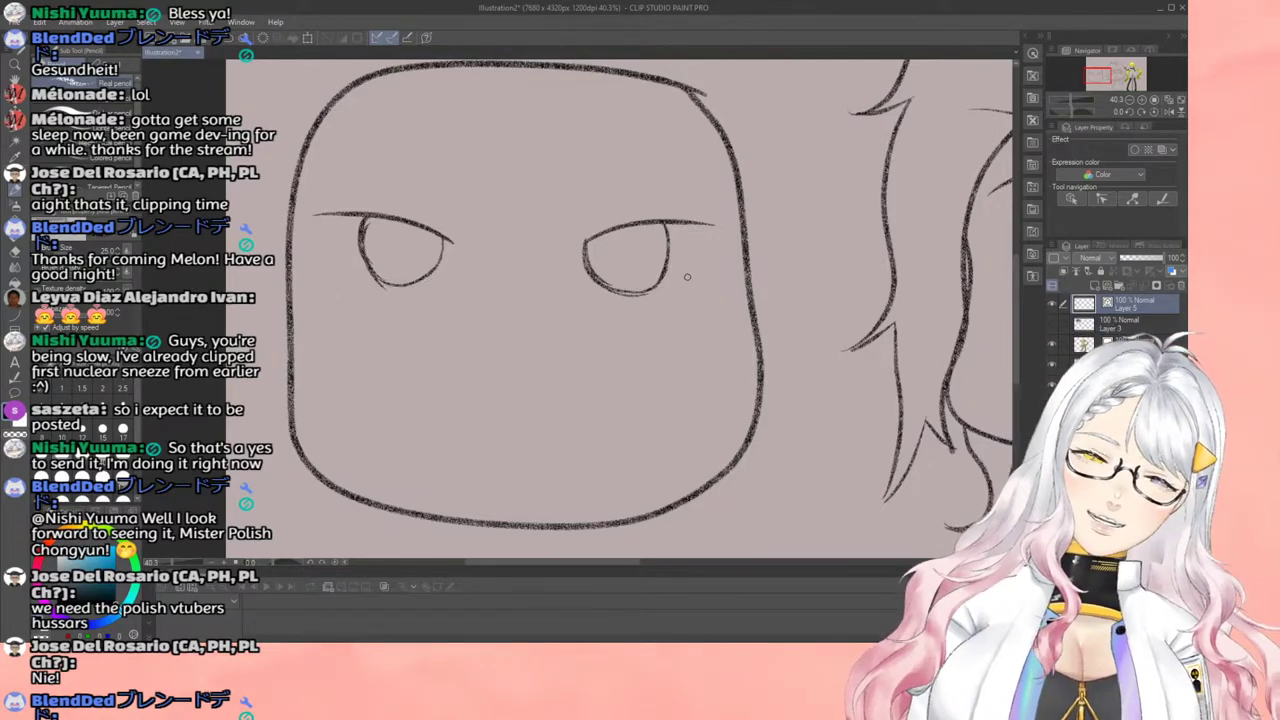
{"action": "key", "text": "ctrl+z"}
{"action": "key", "text": "ctrl+z"}
{"action": "key", "text": "ctrl+z"}
{"action": "key", "text": "ctrl+z"}
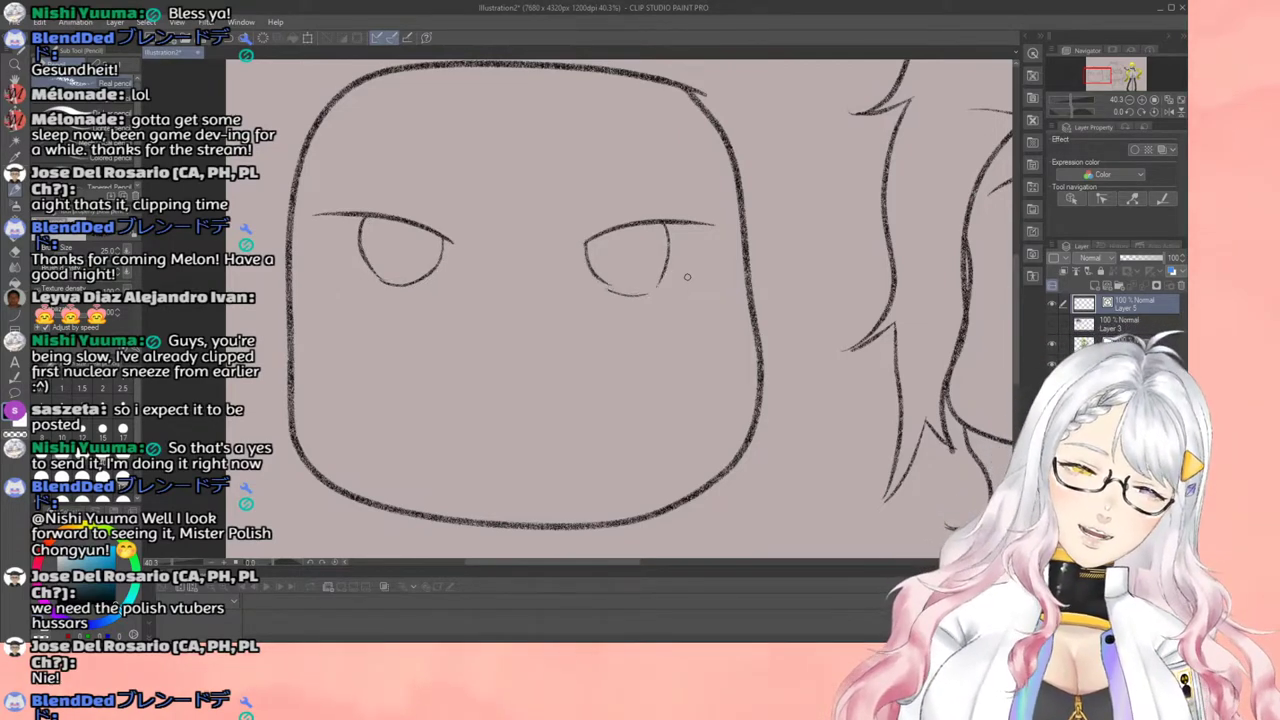
{"action": "key", "text": "ctrl+z"}
Step: Save the illustration under the file name chibid
{"action": "key", "text": "alt+Tab"}
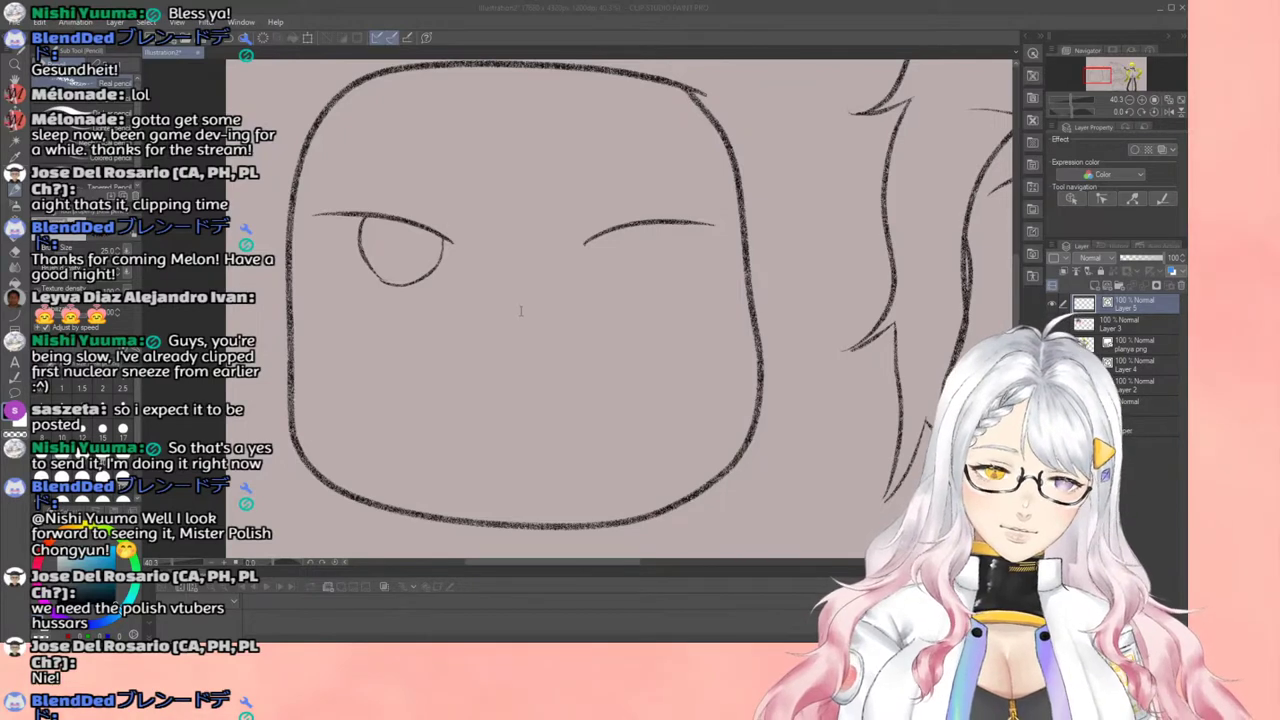
{"action": "key", "text": "Return"}
{"action": "scroll", "coordinate": [590, 305], "scroll_direction": "down", "scroll_amount": 6}
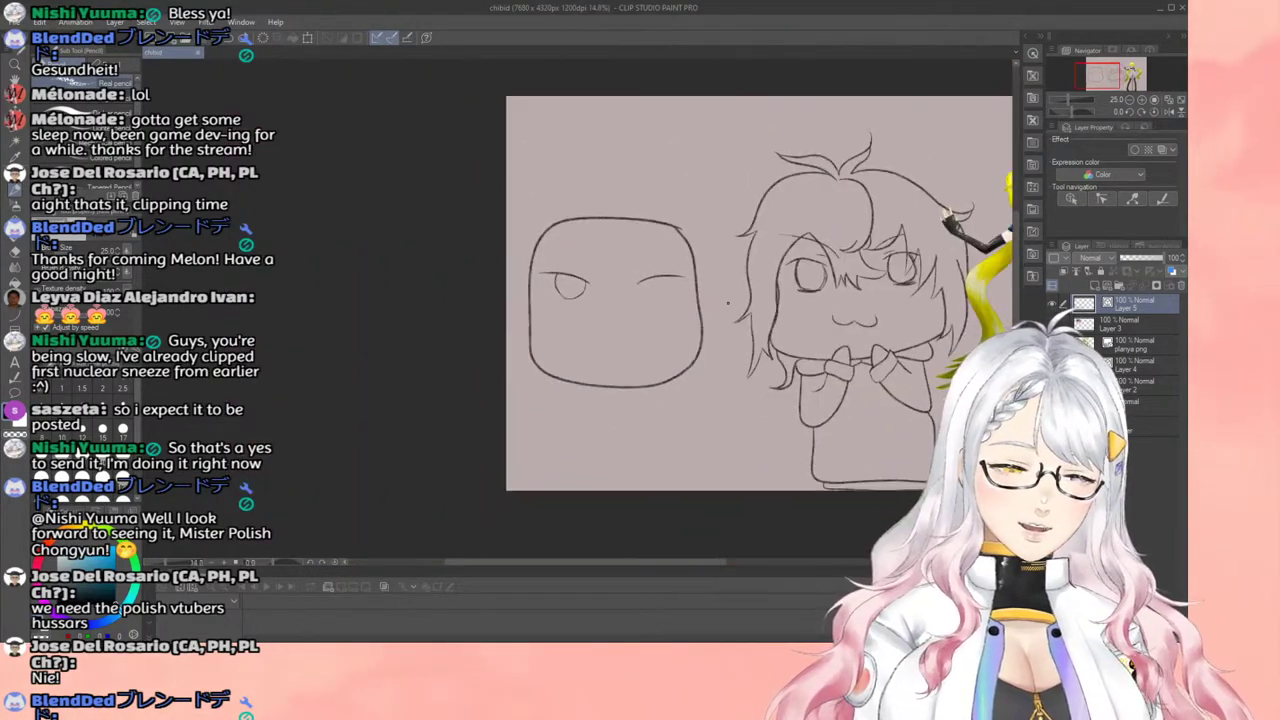
Step: Try a short curve below the left lid, and undo it together with both upper lid lines to clear the face
{"action": "scroll", "coordinate": [716, 332], "scroll_direction": "up", "scroll_amount": 3}
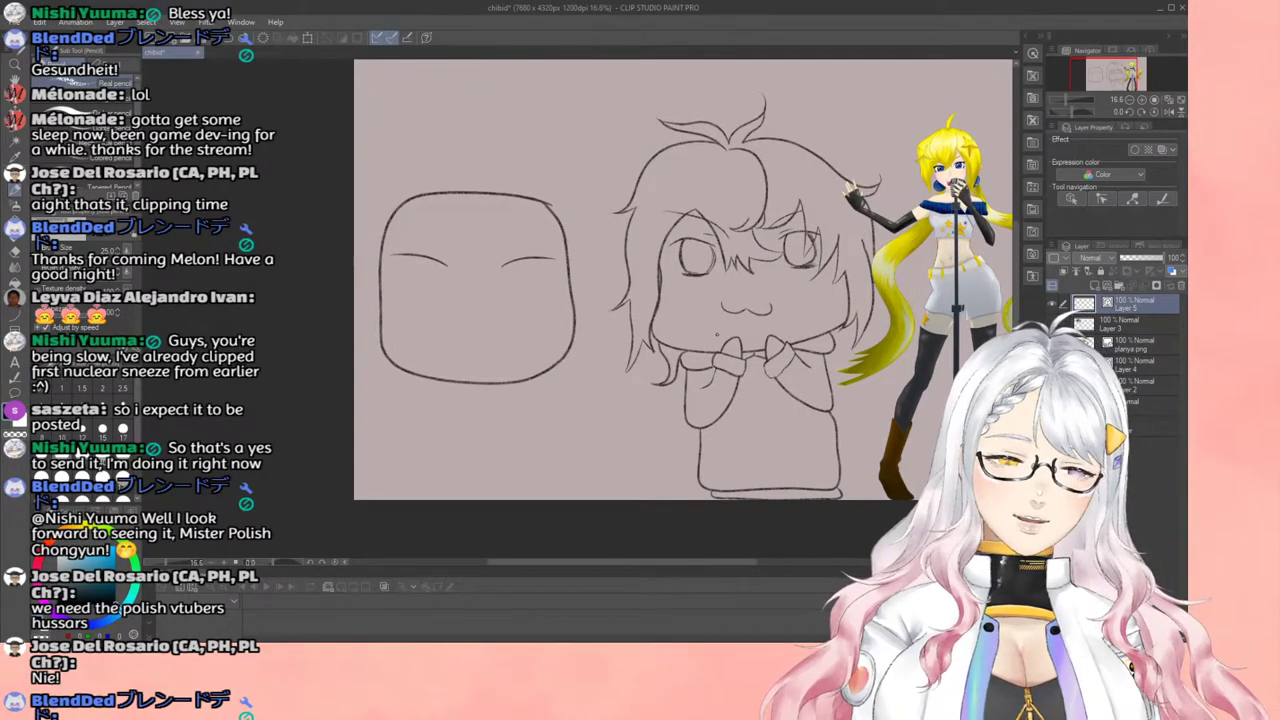
{"action": "scroll", "coordinate": [356, 345], "scroll_direction": "up", "scroll_amount": 3}
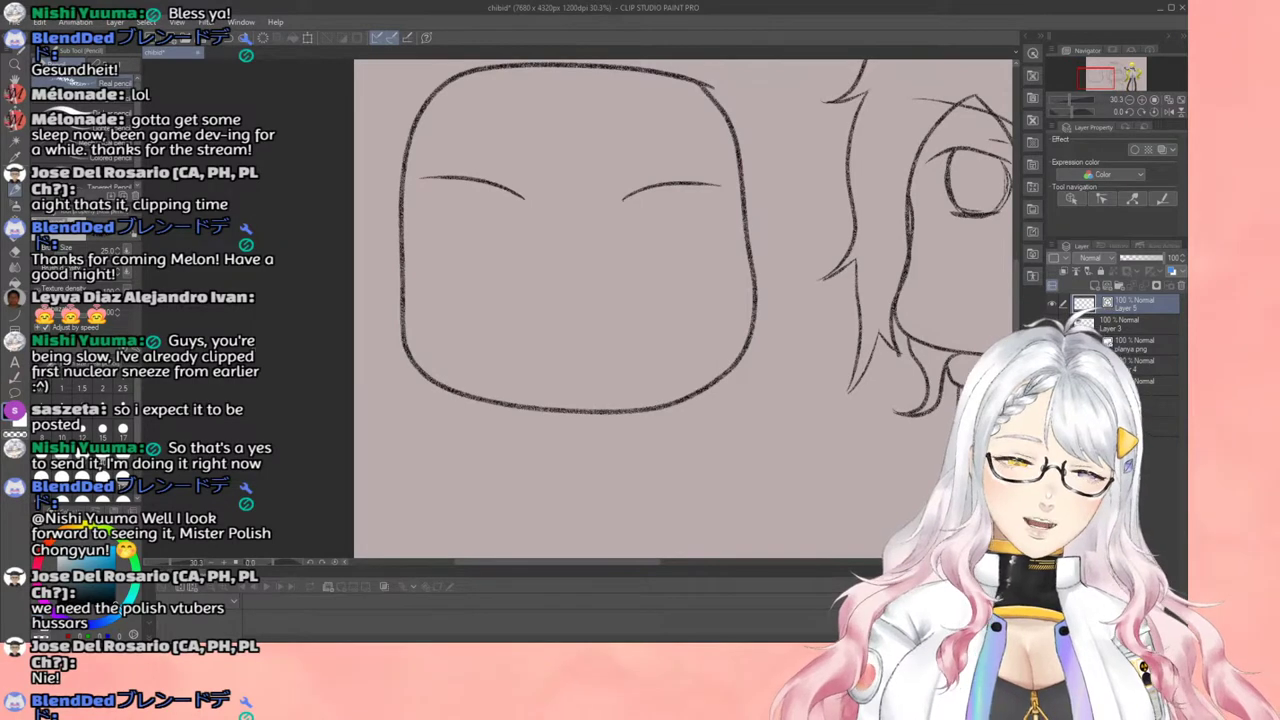
{"action": "left_click_drag", "start_coordinate": [442, 234], "coordinate": [510, 238]}
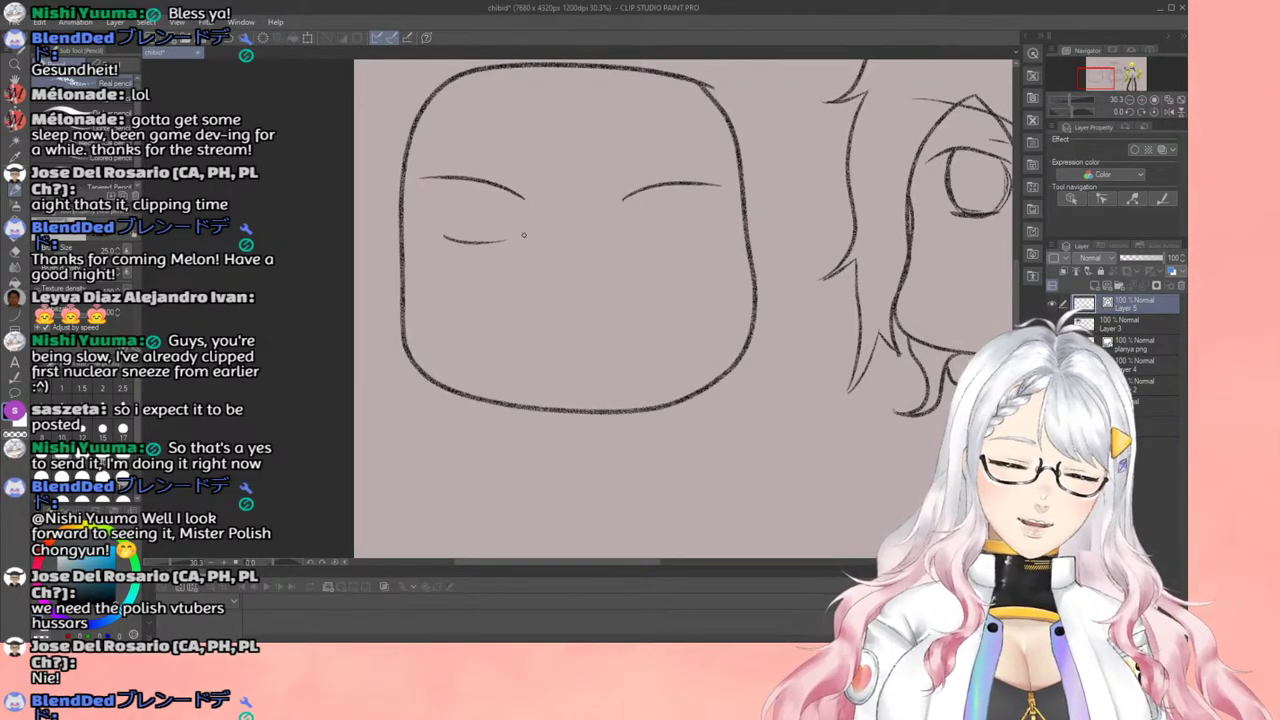
{"action": "key", "text": "ctrl+z"}
{"action": "key", "text": "ctrl+z"}
{"action": "key", "text": "ctrl+z"}
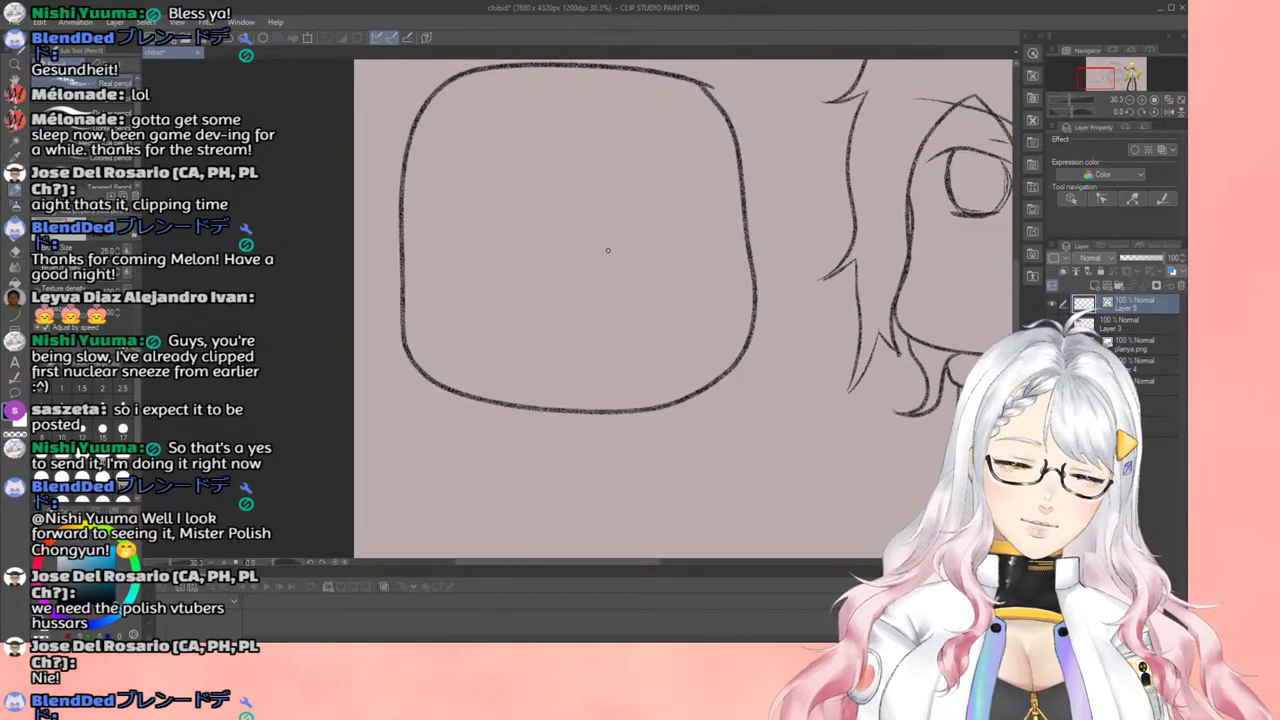
Step: Draw an arched upper lid line for the right eye of the new head
{"action": "scroll", "coordinate": [608, 251], "scroll_direction": "down", "scroll_amount": 1}
{"action": "scroll", "coordinate": [643, 193], "scroll_direction": "up", "scroll_amount": 2}
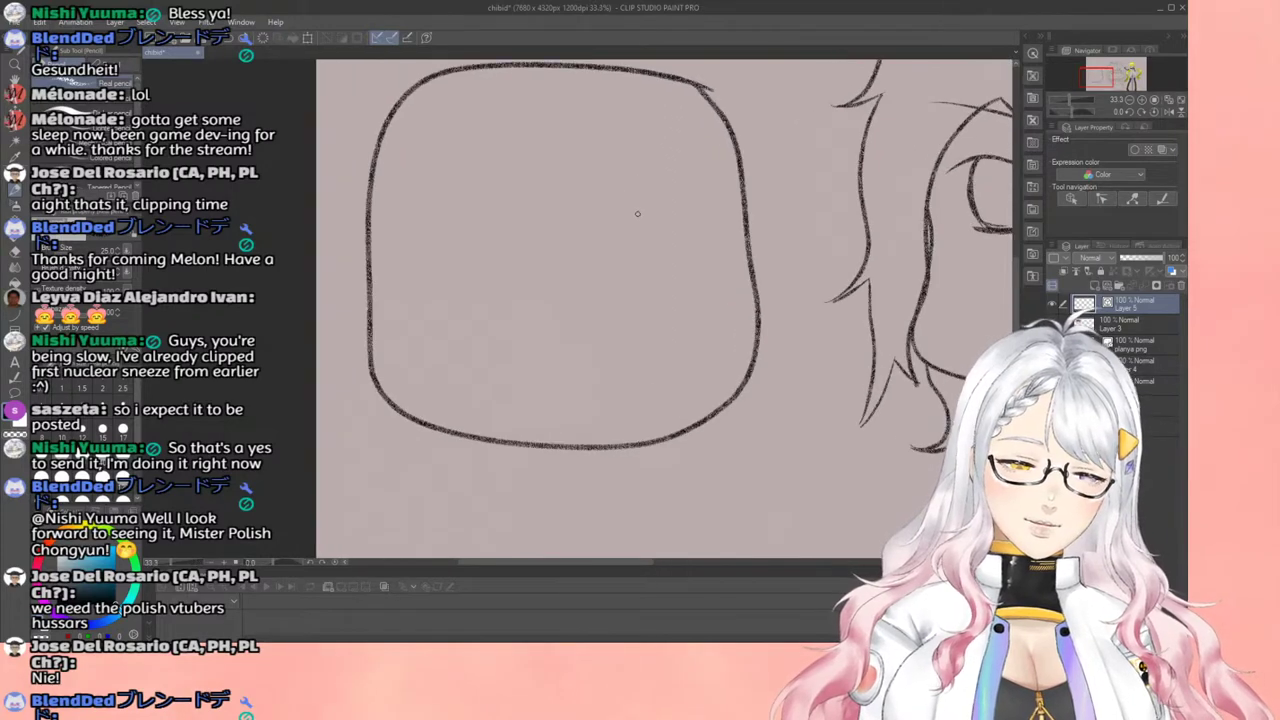
{"action": "mouse_move", "coordinate": [614, 213]}
{"action": "left_mouse_down"}
{"action": "mouse_move", "coordinate": [631, 197]}
{"action": "mouse_move", "coordinate": [713, 221]}
{"action": "left_mouse_up"}
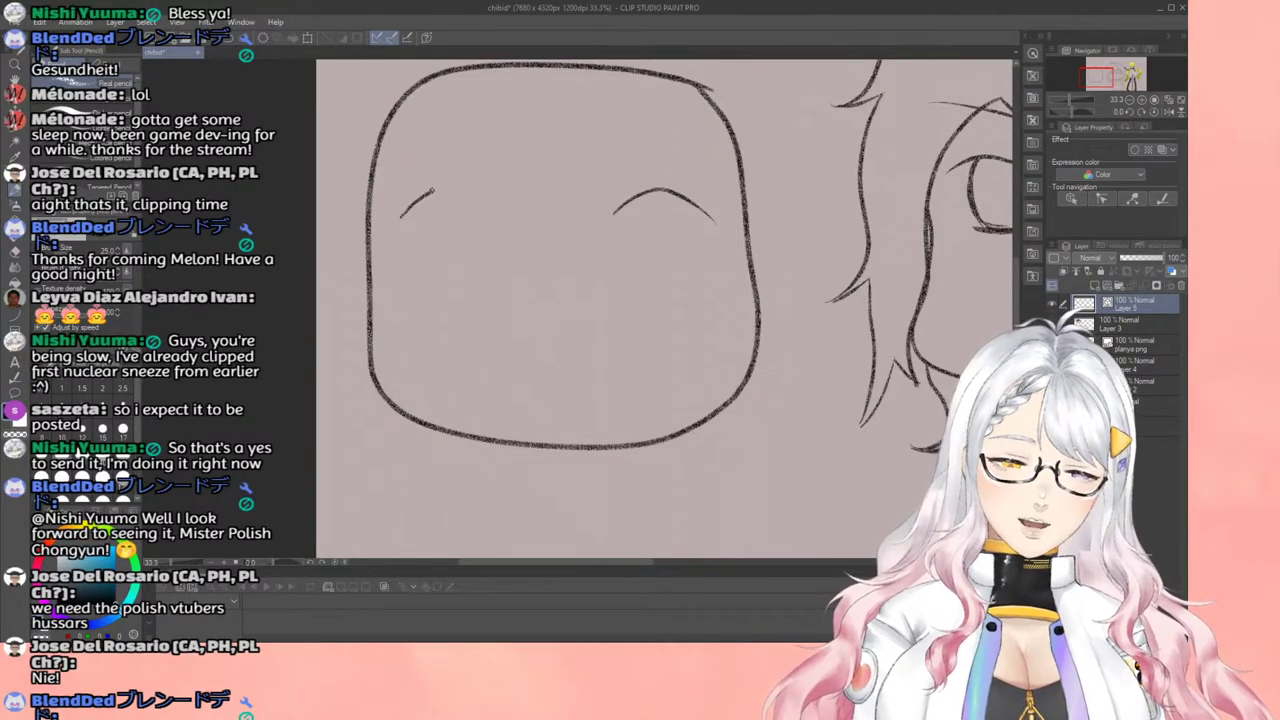
Step: Try several arched upper lid lines for the left eye, undoing each attempt
{"action": "left_click_drag", "start_coordinate": [457, 185], "coordinate": [501, 223]}
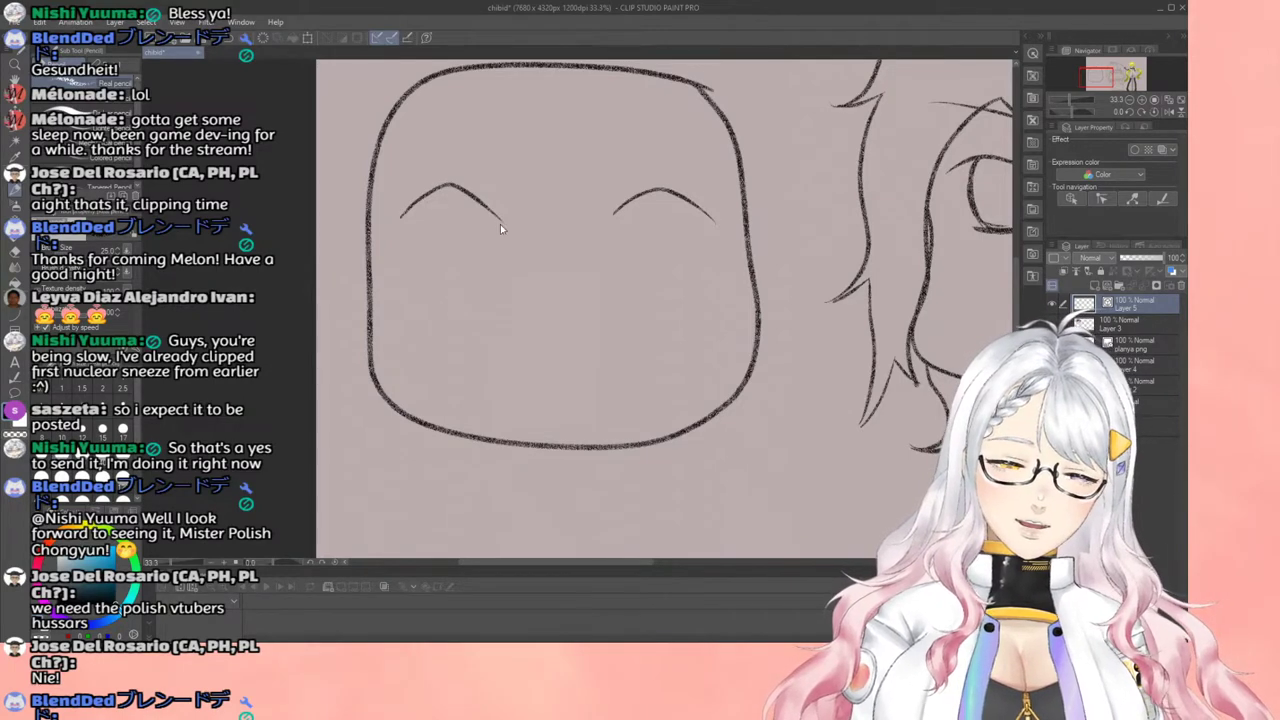
{"action": "key", "text": "ctrl+z"}
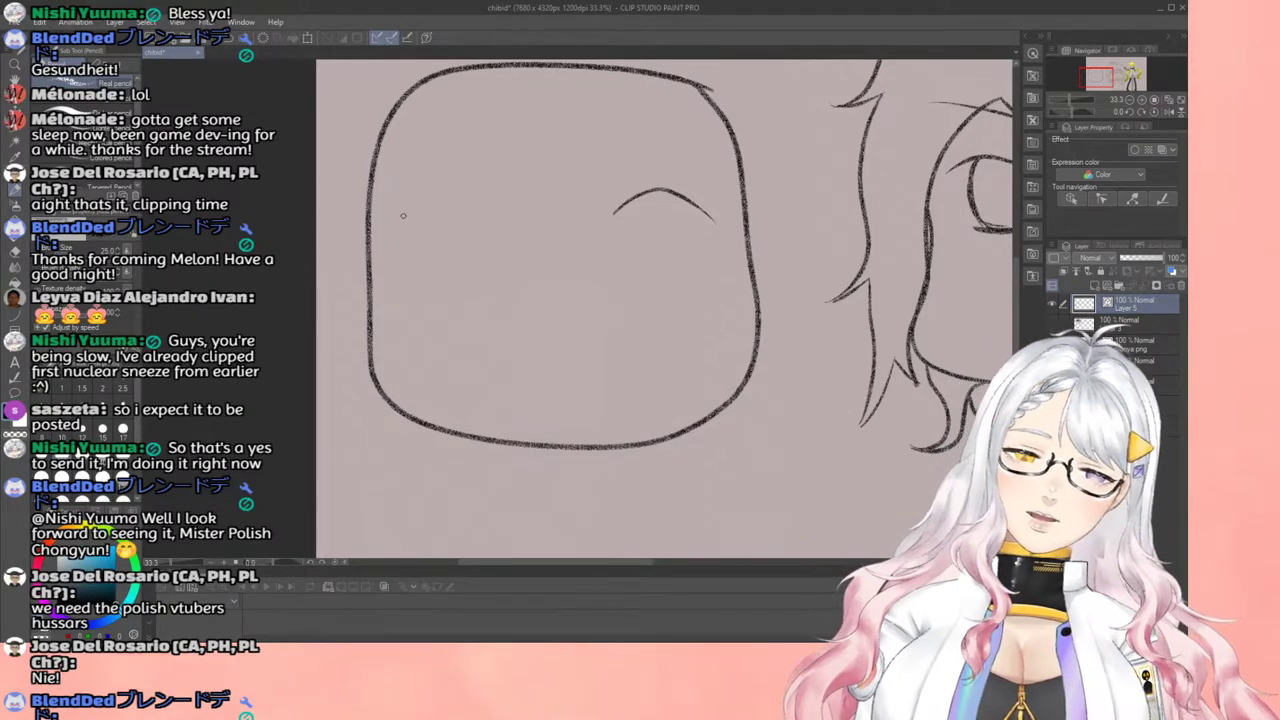
{"action": "mouse_move", "coordinate": [403, 215]}
{"action": "left_mouse_down"}
{"action": "mouse_move", "coordinate": [454, 189]}
{"action": "mouse_move", "coordinate": [504, 222]}
{"action": "mouse_move", "coordinate": [451, 182]}
{"action": "mouse_move", "coordinate": [403, 213]}
{"action": "left_mouse_up"}
{"action": "key", "text": "ctrl+z"}
{"action": "key", "text": "ctrl+z"}
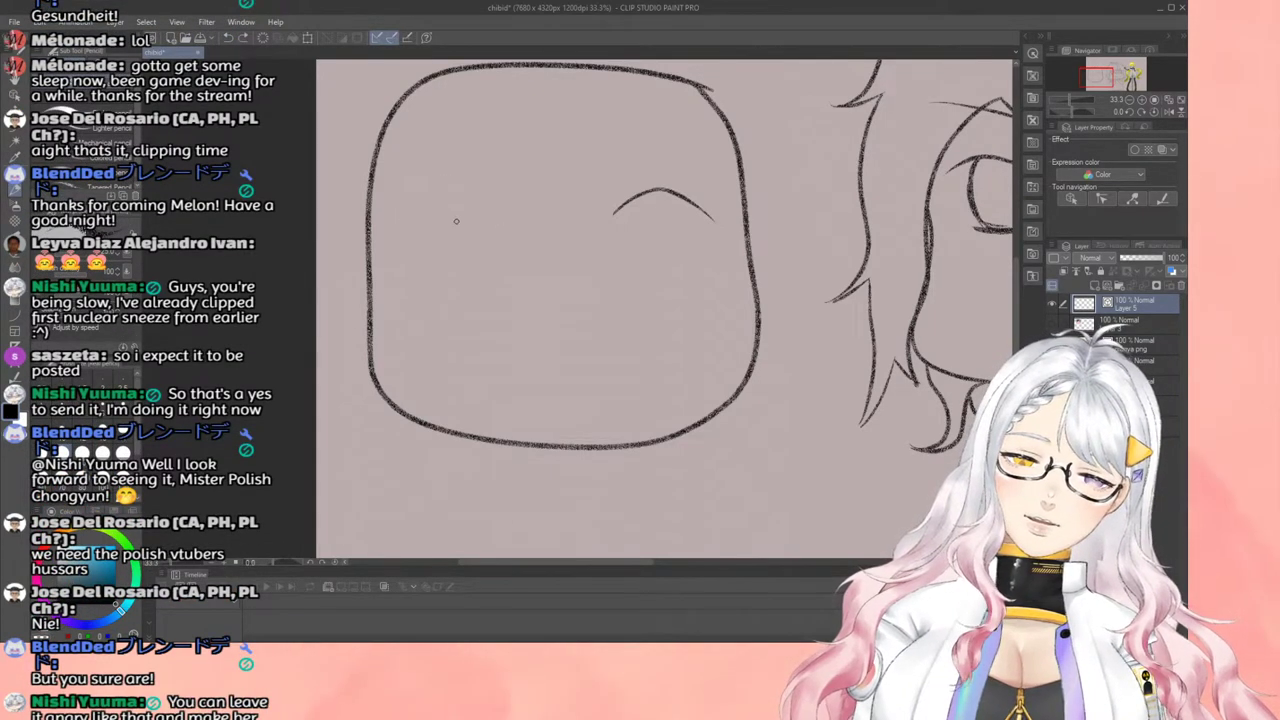
{"action": "mouse_move", "coordinate": [488, 212]}
{"action": "left_mouse_down"}
{"action": "mouse_move", "coordinate": [456, 192]}
{"action": "mouse_move", "coordinate": [408, 212]}
{"action": "left_mouse_up"}
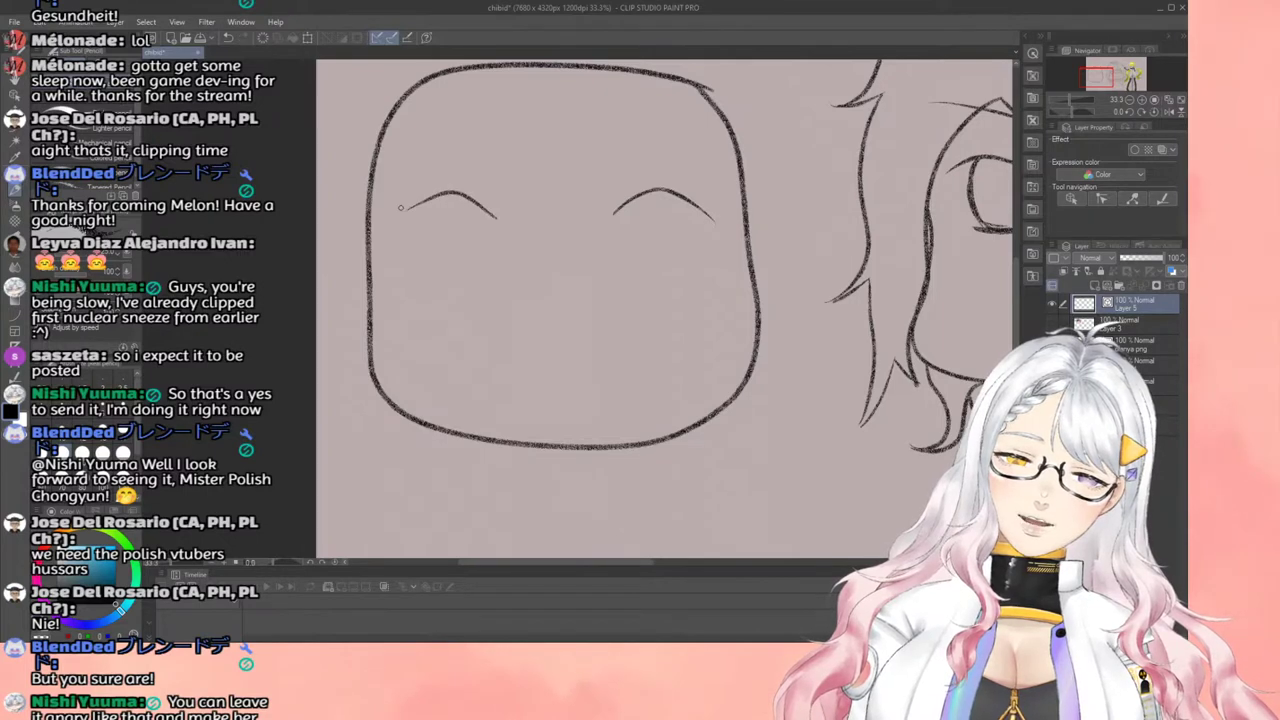
{"action": "key", "text": "ctrl+z"}
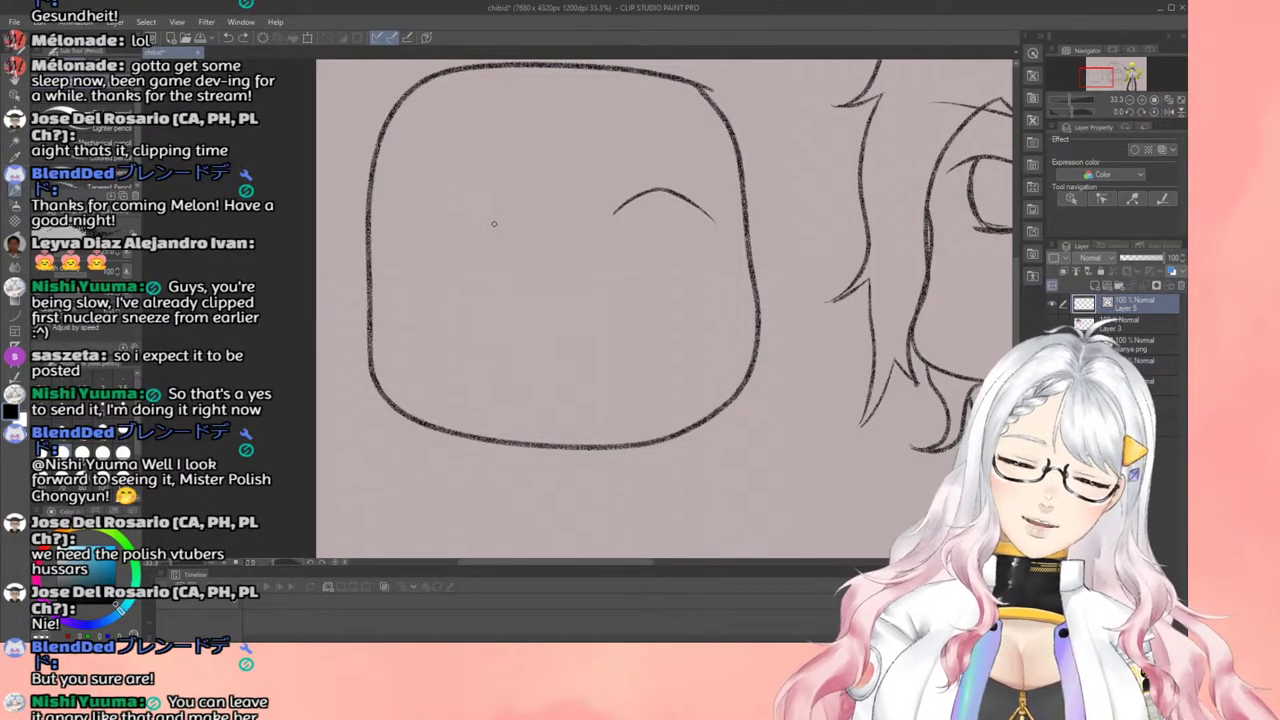
{"action": "mouse_move", "coordinate": [491, 219]}
{"action": "left_mouse_down"}
{"action": "mouse_move", "coordinate": [436, 190]}
{"action": "mouse_move", "coordinate": [390, 216]}
{"action": "left_mouse_up"}
{"action": "key", "text": "ctrl+z"}
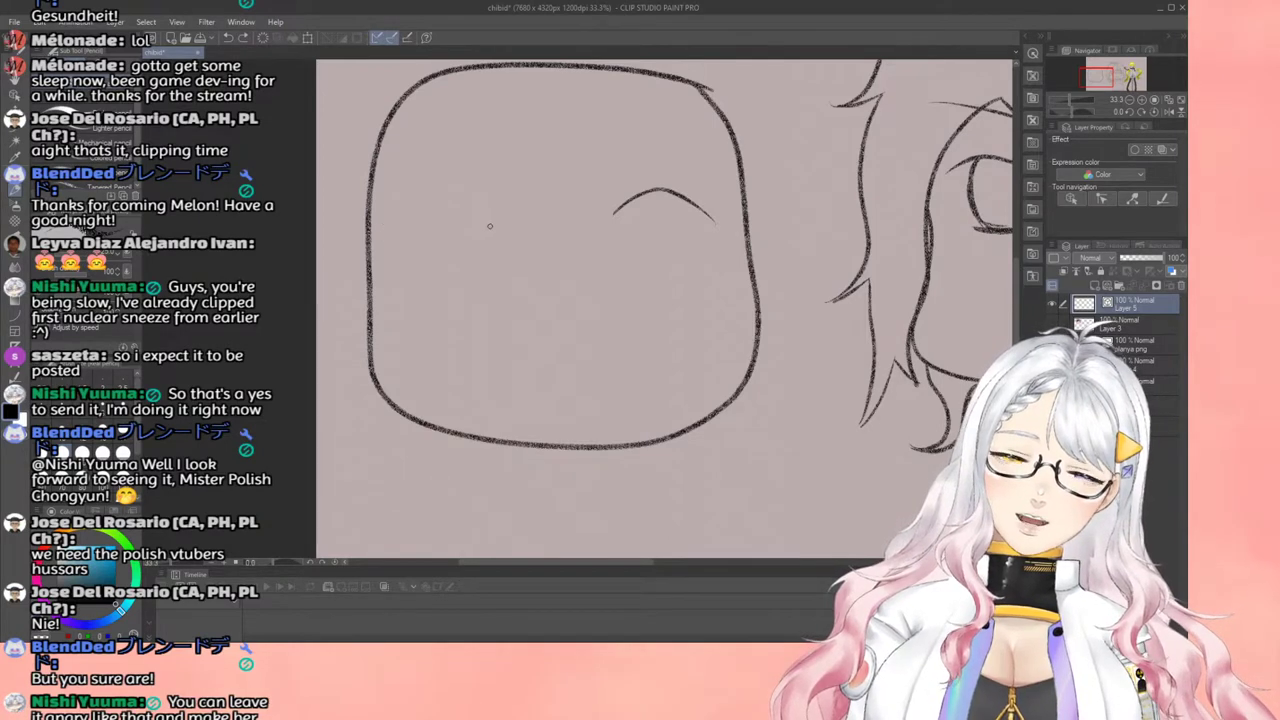
Step: Draw a peaked, arched upper lid line for the left eye to match the right one
{"action": "left_click_drag", "start_coordinate": [430, 188], "coordinate": [391, 226]}
{"action": "scroll", "coordinate": [469, 234], "scroll_direction": "down", "scroll_amount": 1}
{"action": "scroll", "coordinate": [460, 229], "scroll_direction": "up", "scroll_amount": 2}
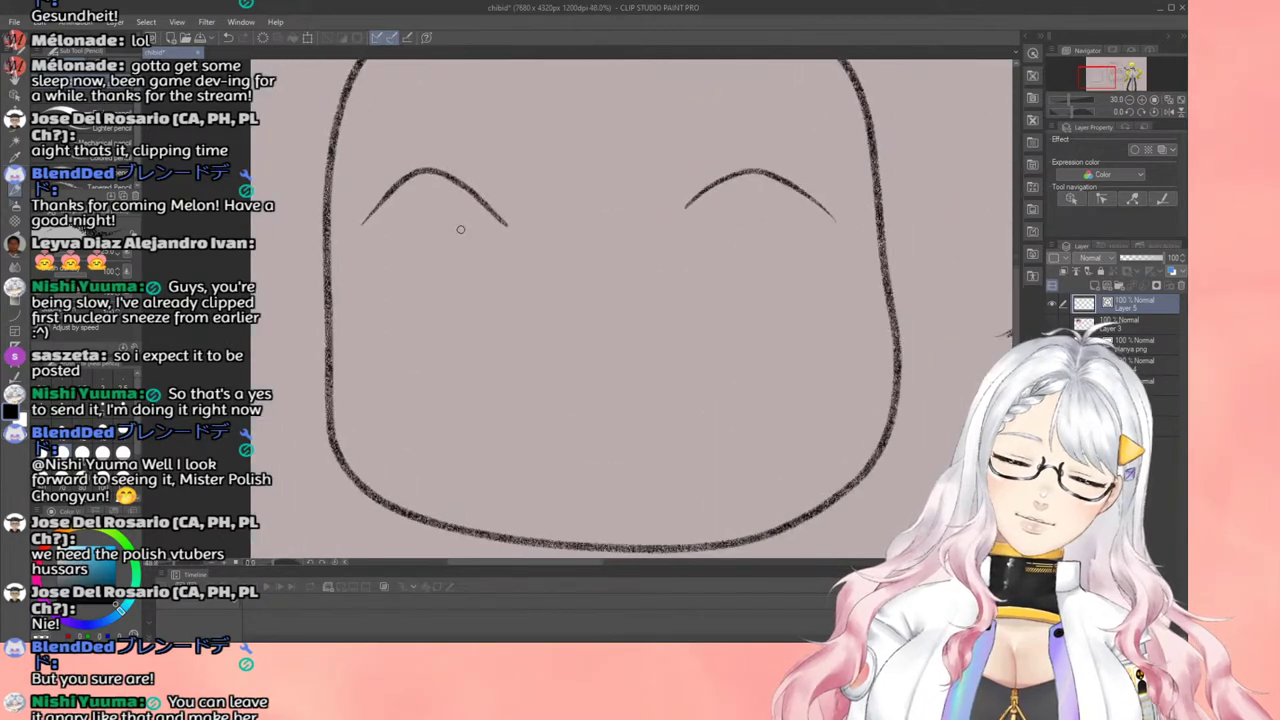
{"action": "scroll", "coordinate": [505, 221], "scroll_direction": "down", "scroll_amount": 1}
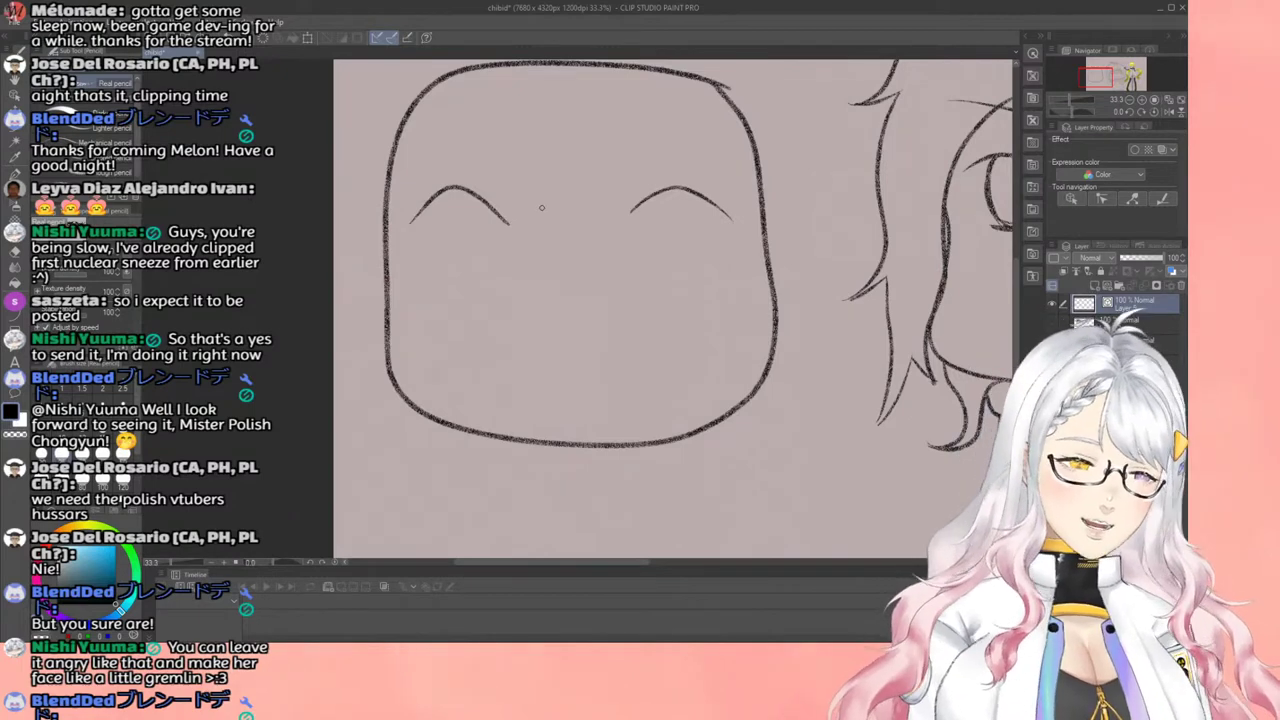
{"action": "scroll", "coordinate": [542, 207], "scroll_direction": "up", "scroll_amount": 2}
{"action": "scroll", "coordinate": [543, 206], "scroll_direction": "down", "scroll_amount": 2}
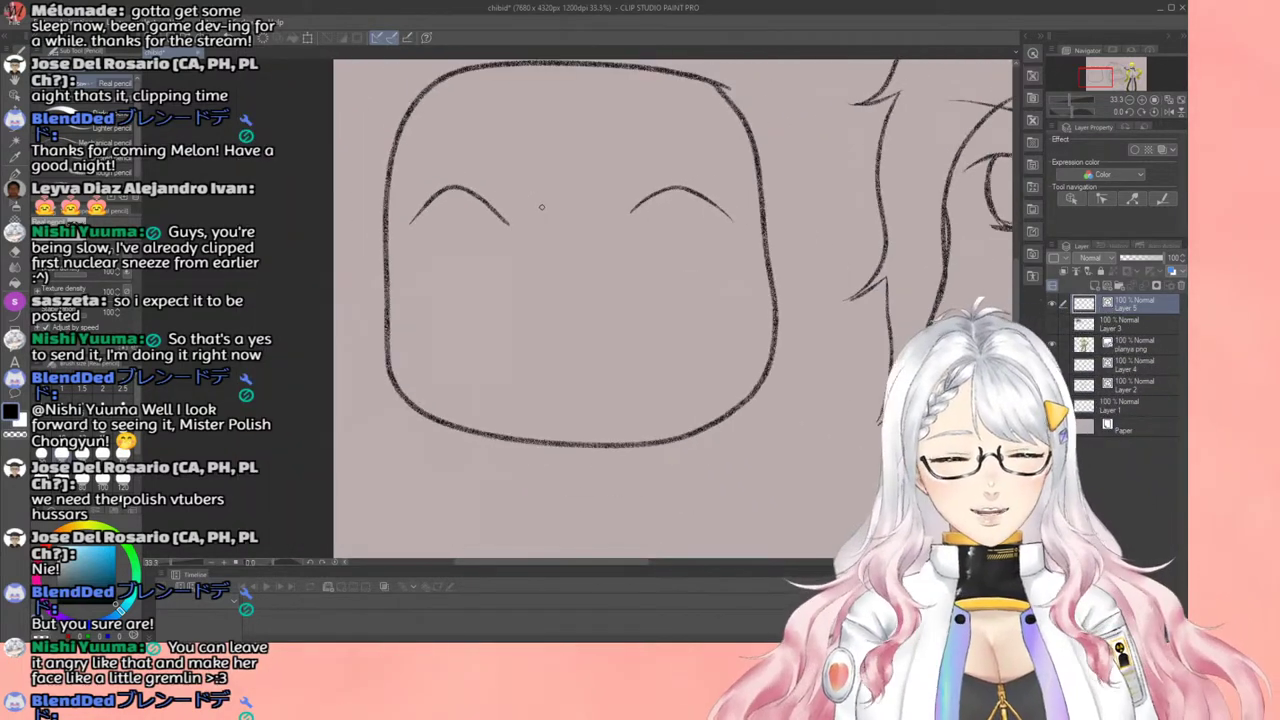
Step: Thicken the right eye's upper lid along its arch and the left eye's lid at its outer end
{"action": "scroll", "coordinate": [541, 206], "scroll_direction": "up", "scroll_amount": 2}
{"action": "scroll", "coordinate": [539, 206], "scroll_direction": "up", "scroll_amount": 1}
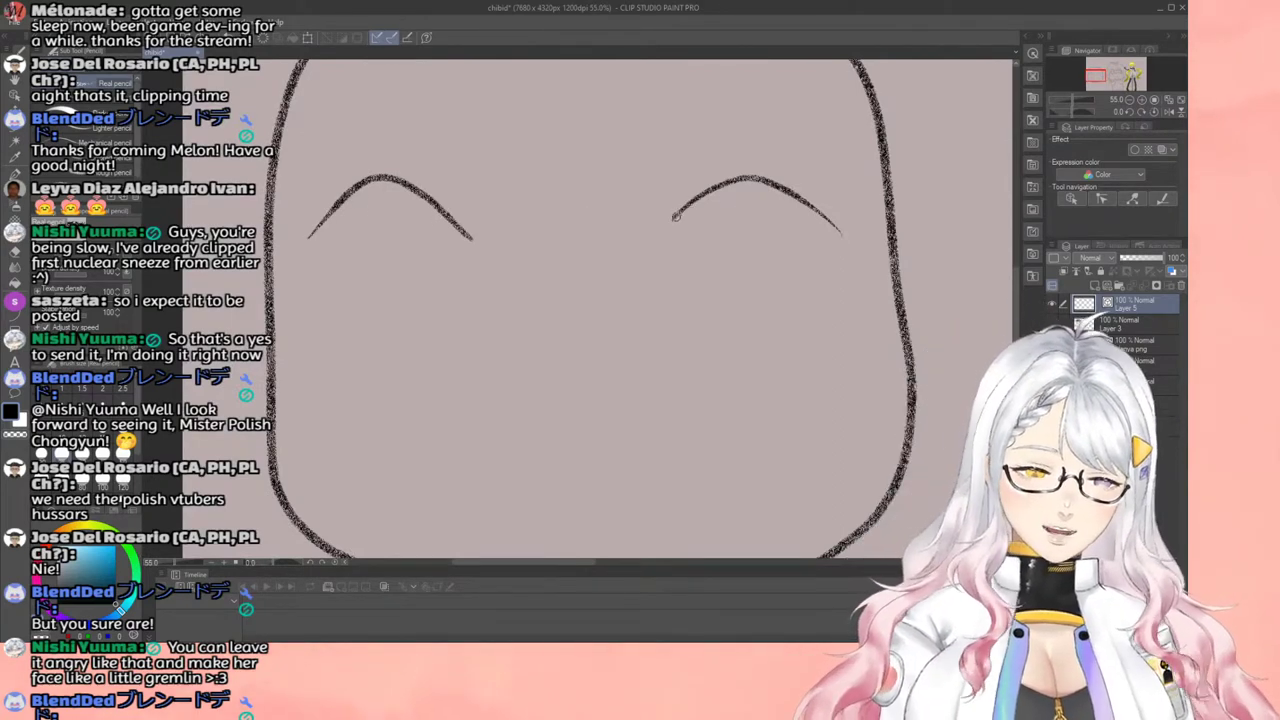
{"action": "mouse_move", "coordinate": [675, 215]}
{"action": "left_mouse_down"}
{"action": "mouse_move", "coordinate": [752, 180]}
{"action": "mouse_move", "coordinate": [784, 186]}
{"action": "mouse_move", "coordinate": [841, 240]}
{"action": "left_mouse_up"}
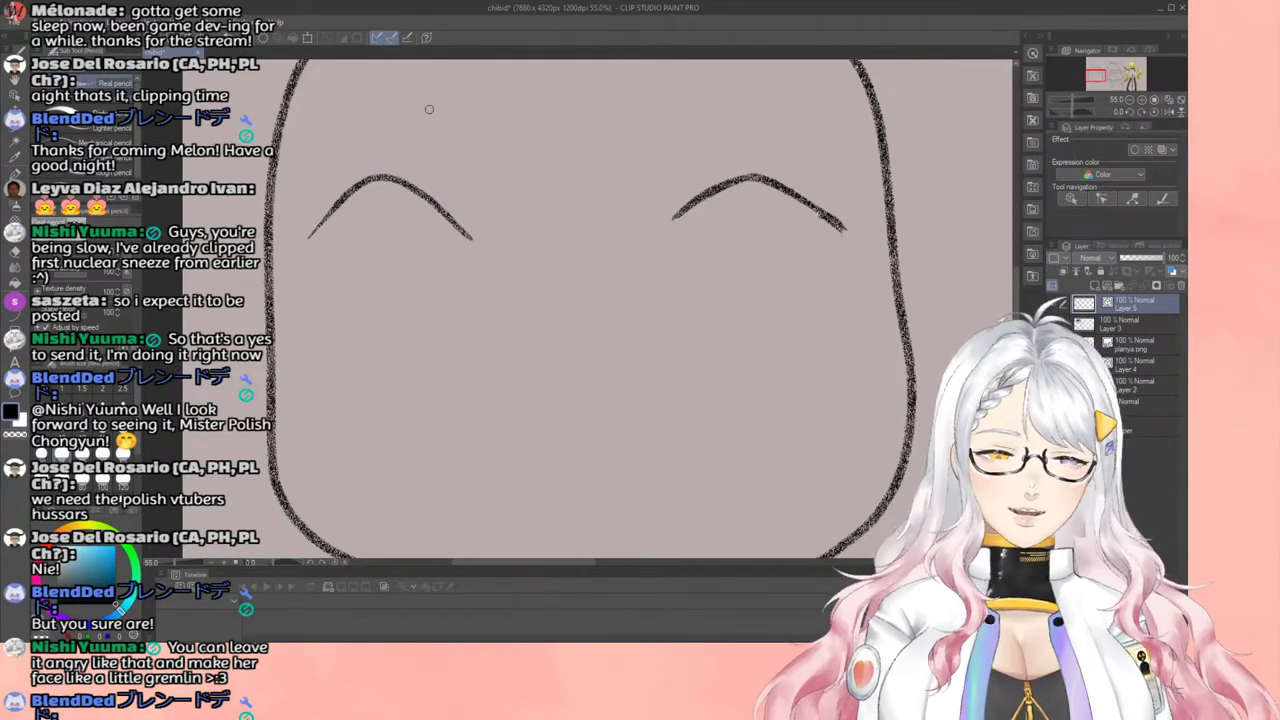
{"action": "left_click_drag", "start_coordinate": [350, 190], "coordinate": [304, 226]}
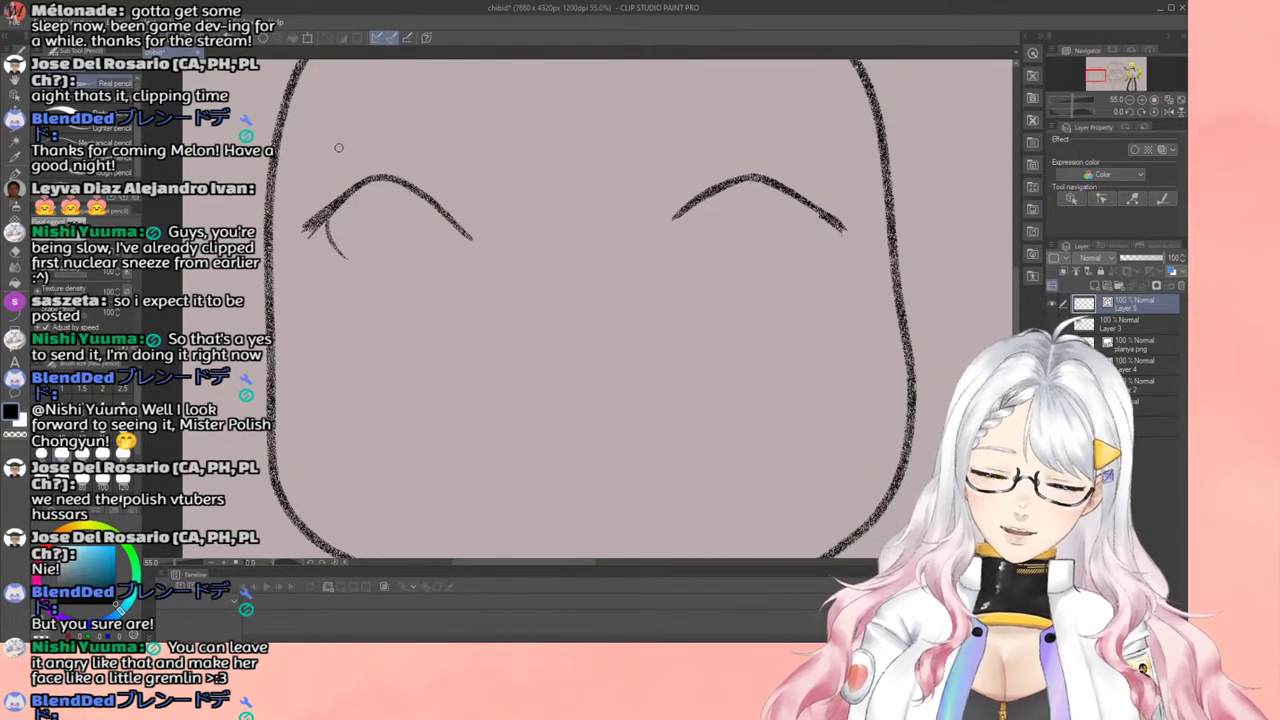
Step: Draw a large rounded iris outline hanging below the upper lid of each eye
{"action": "left_click_drag", "start_coordinate": [336, 206], "coordinate": [339, 243]}
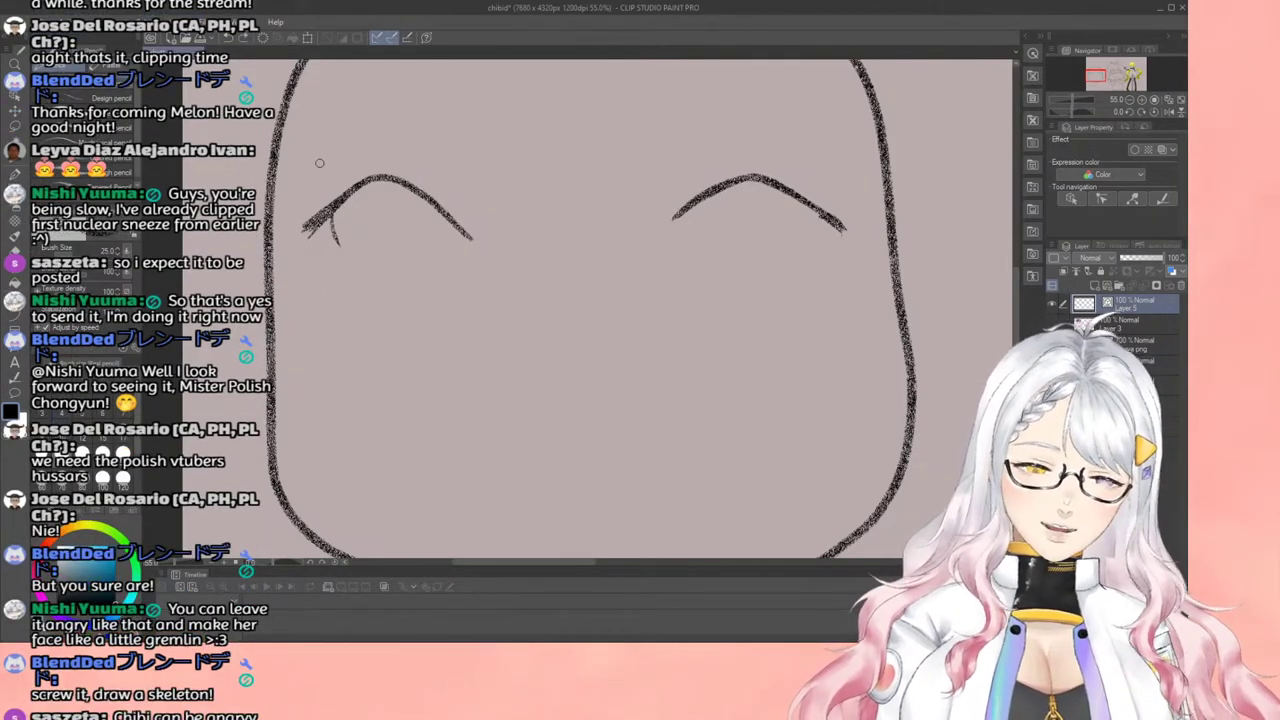
{"action": "key", "text": "ctrl+z"}
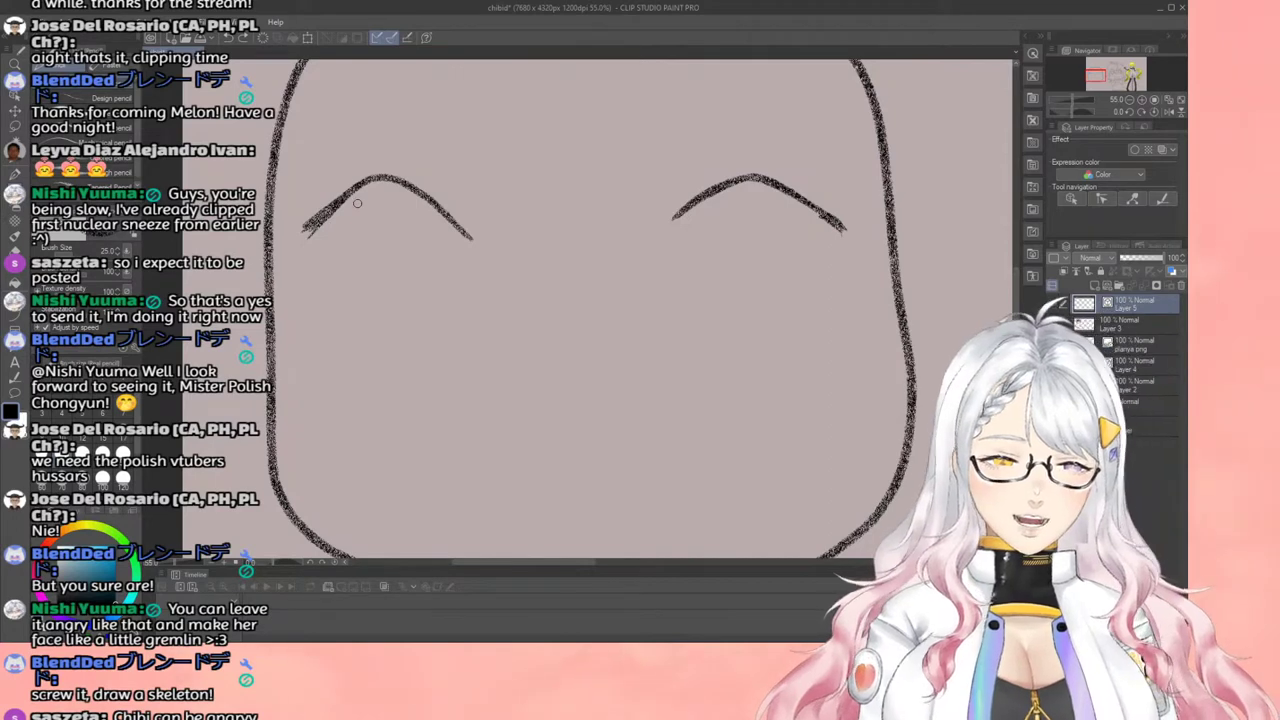
{"action": "mouse_move", "coordinate": [339, 210]}
{"action": "left_mouse_down"}
{"action": "mouse_move", "coordinate": [394, 260]}
{"action": "mouse_move", "coordinate": [352, 276]}
{"action": "mouse_move", "coordinate": [427, 279]}
{"action": "mouse_move", "coordinate": [389, 287]}
{"action": "mouse_move", "coordinate": [434, 275]}
{"action": "left_mouse_up"}
{"action": "mouse_move", "coordinate": [442, 207]}
{"action": "left_mouse_down"}
{"action": "mouse_move", "coordinate": [448, 245]}
{"action": "mouse_move", "coordinate": [420, 282]}
{"action": "left_mouse_up"}
{"action": "mouse_move", "coordinate": [701, 205]}
{"action": "left_mouse_down"}
{"action": "mouse_move", "coordinate": [704, 246]}
{"action": "mouse_move", "coordinate": [728, 279]}
{"action": "mouse_move", "coordinate": [788, 280]}
{"action": "left_mouse_up"}
{"action": "mouse_move", "coordinate": [811, 218]}
{"action": "left_mouse_down"}
{"action": "mouse_move", "coordinate": [806, 262]}
{"action": "mouse_move", "coordinate": [763, 283]}
{"action": "left_mouse_up"}
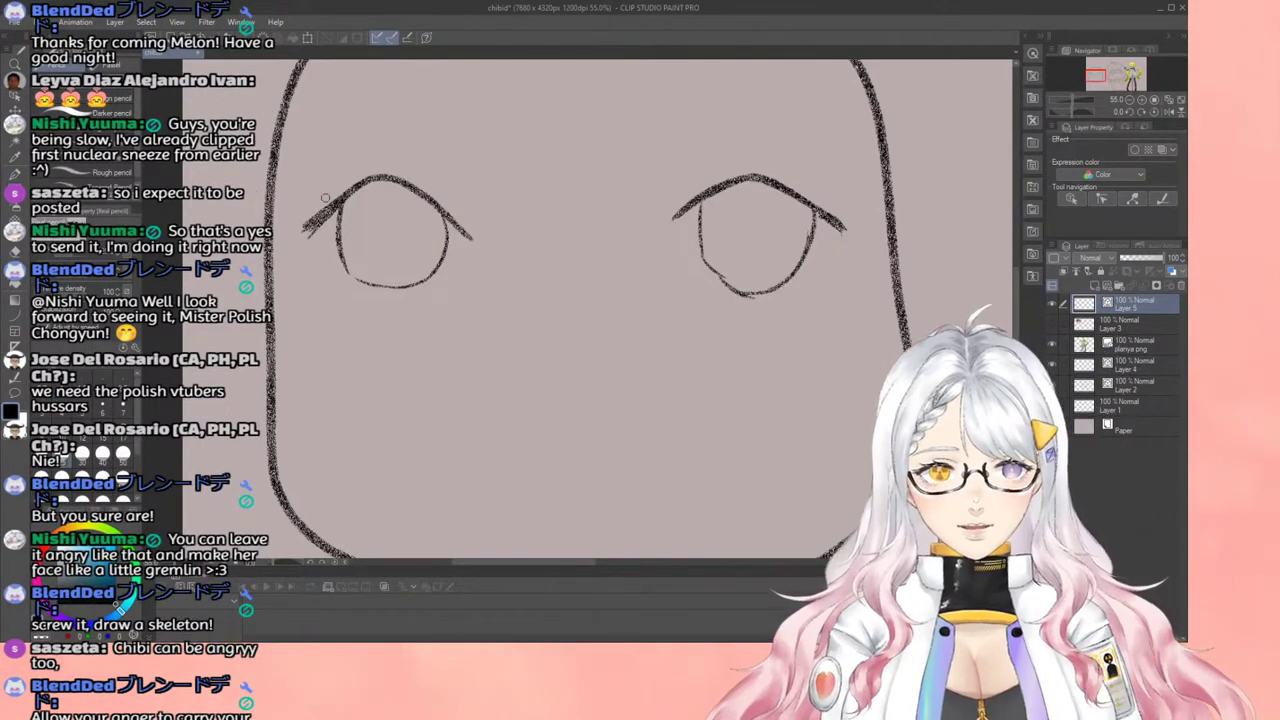
Step: Add several pointed eyelashes fanning outward from the outer corner of each eye
{"action": "mouse_move", "coordinate": [338, 196]}
{"action": "left_mouse_down"}
{"action": "mouse_move", "coordinate": [286, 206]}
{"action": "mouse_move", "coordinate": [281, 242]}
{"action": "left_mouse_up"}
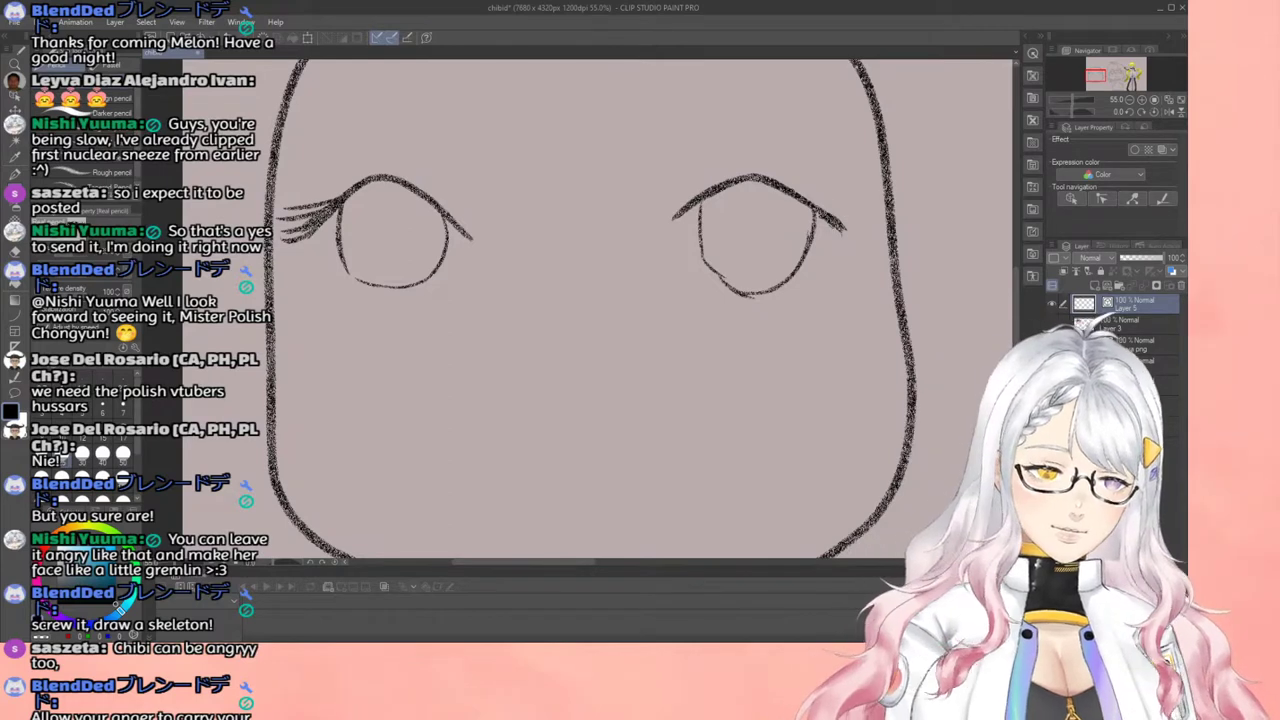
{"action": "left_click_drag", "start_coordinate": [840, 224], "coordinate": [878, 234]}
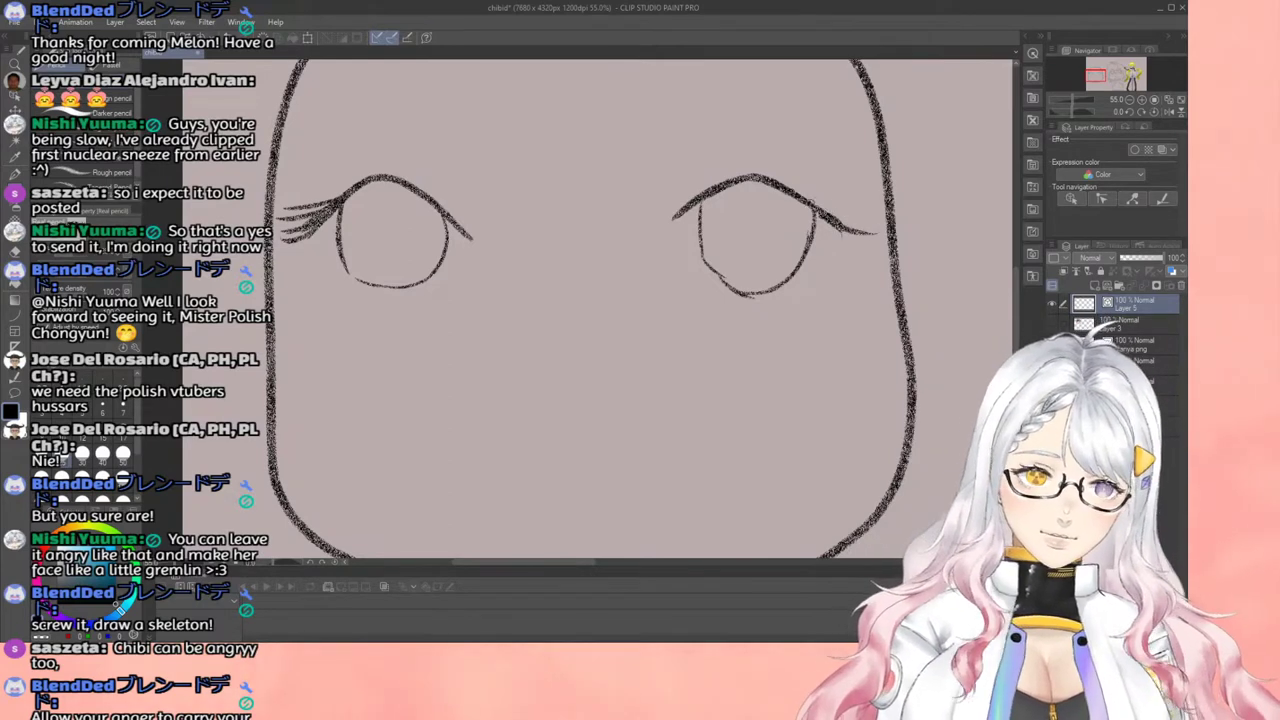
{"action": "left_click_drag", "start_coordinate": [816, 206], "coordinate": [878, 222]}
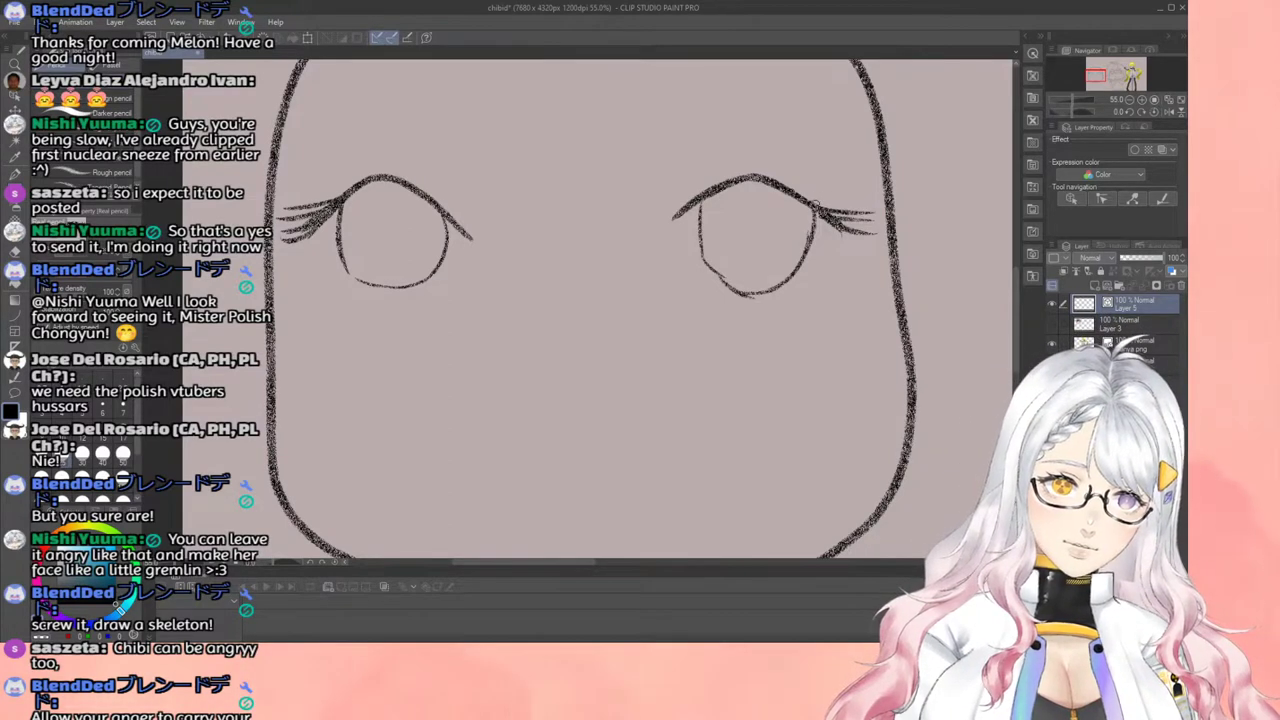
Step: Draw a short, thick lower lid line along the bottom of each iris
{"action": "mouse_move", "coordinate": [720, 286]}
{"action": "left_mouse_down"}
{"action": "mouse_move", "coordinate": [774, 294]}
{"action": "mouse_move", "coordinate": [806, 282]}
{"action": "left_mouse_up"}
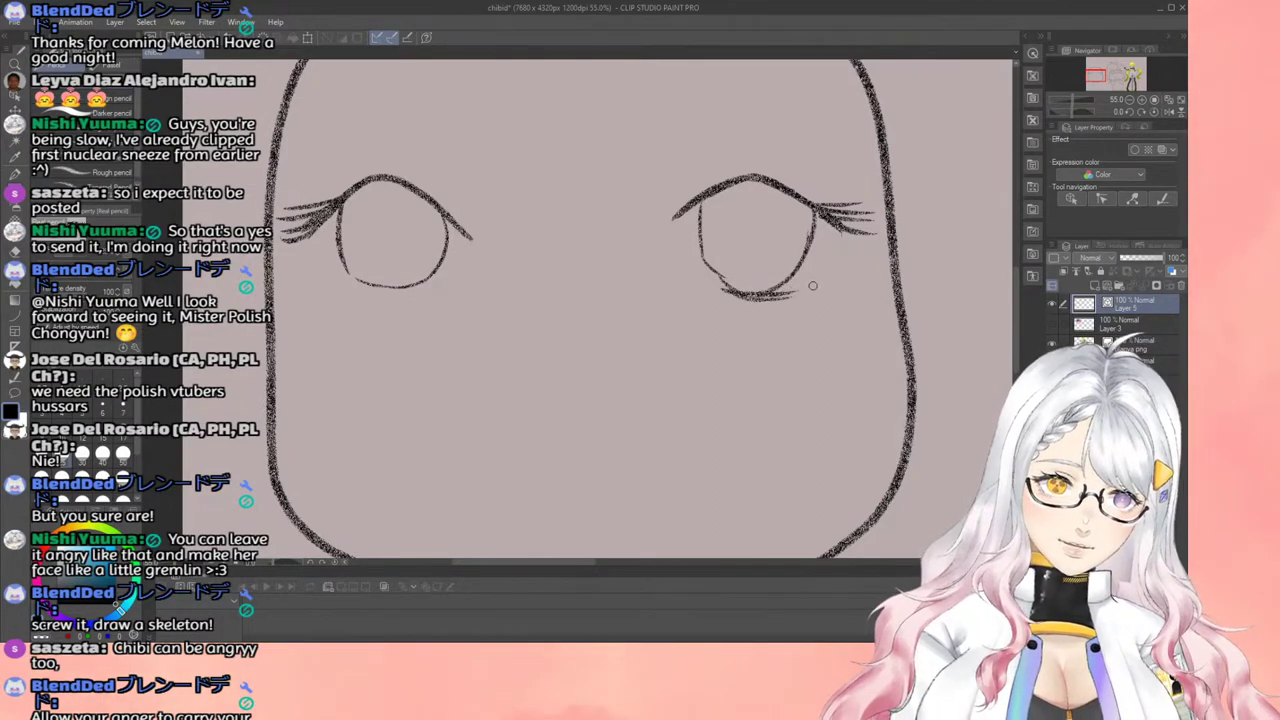
{"action": "mouse_move", "coordinate": [342, 282]}
{"action": "left_mouse_down"}
{"action": "mouse_move", "coordinate": [428, 286]}
{"action": "mouse_move", "coordinate": [383, 290]}
{"action": "mouse_move", "coordinate": [428, 287]}
{"action": "left_mouse_up"}
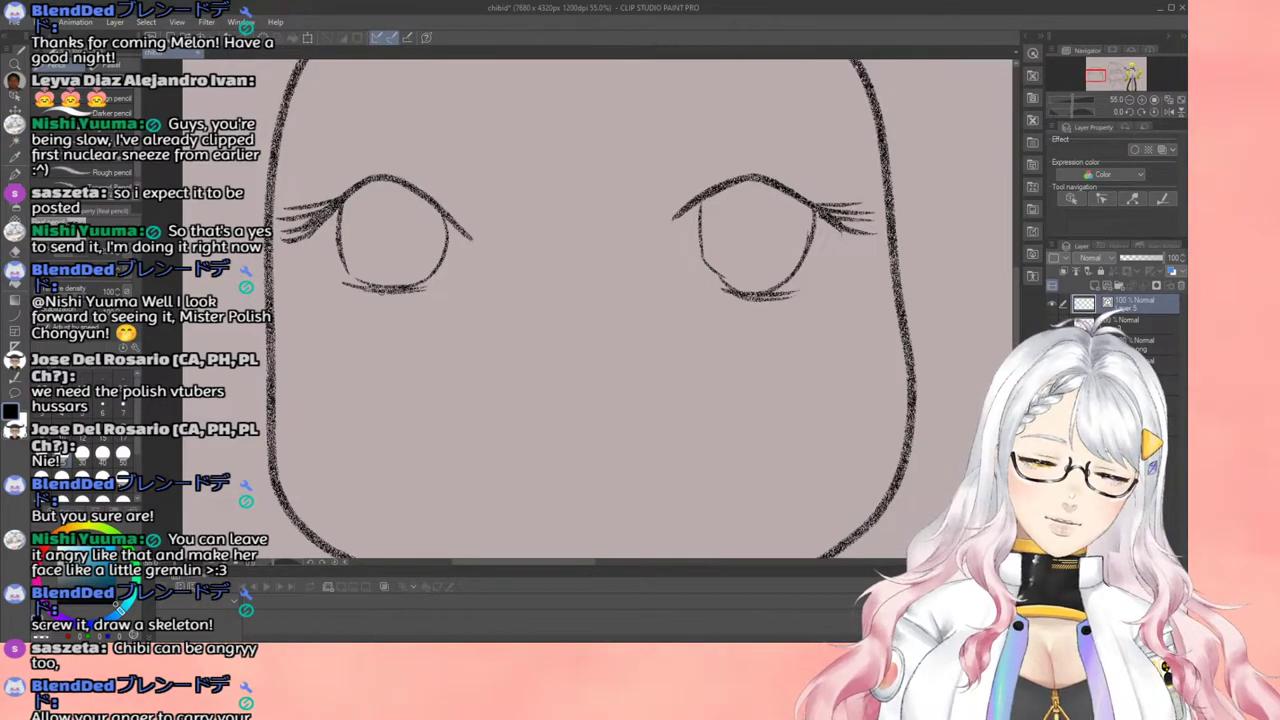
{"action": "scroll", "coordinate": [430, 290], "scroll_direction": "down", "scroll_amount": 8}
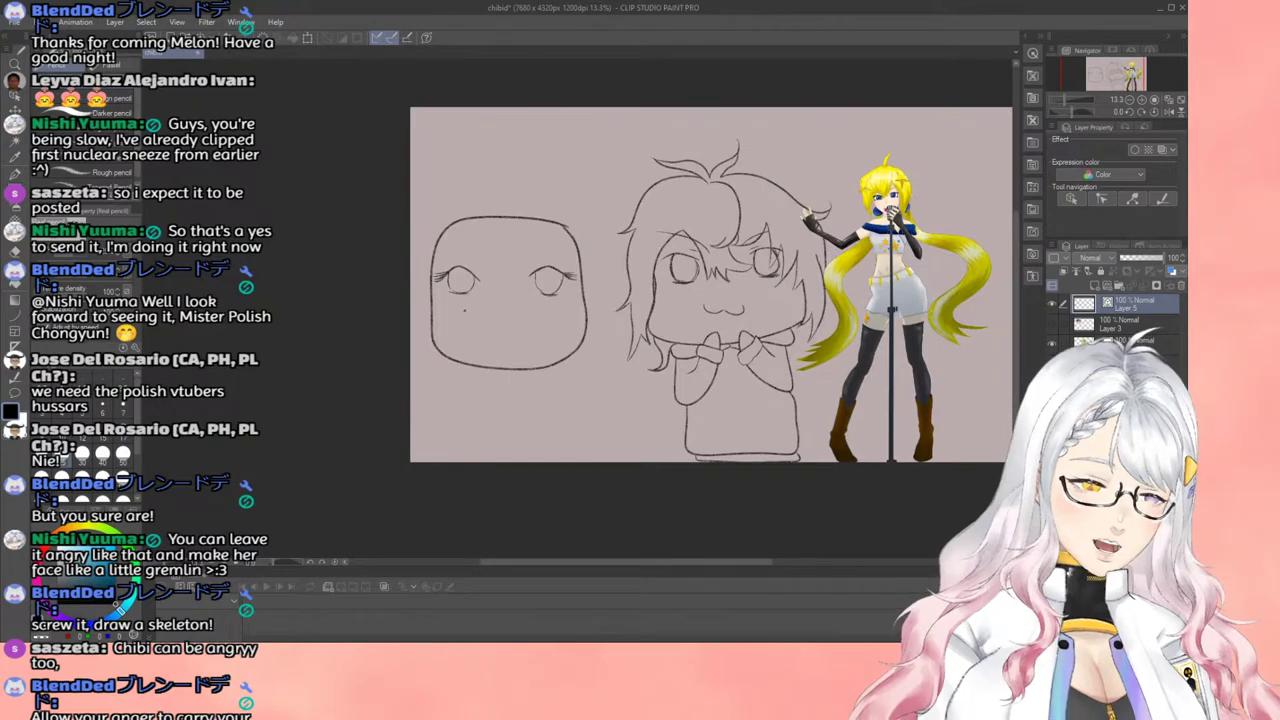
Step: Select the whole left eye with a freehand outline and move it slightly inward and down on the face
{"action": "scroll", "coordinate": [489, 298], "scroll_direction": "up", "scroll_amount": 5}
{"action": "scroll", "coordinate": [537, 279], "scroll_direction": "up", "scroll_amount": 1}
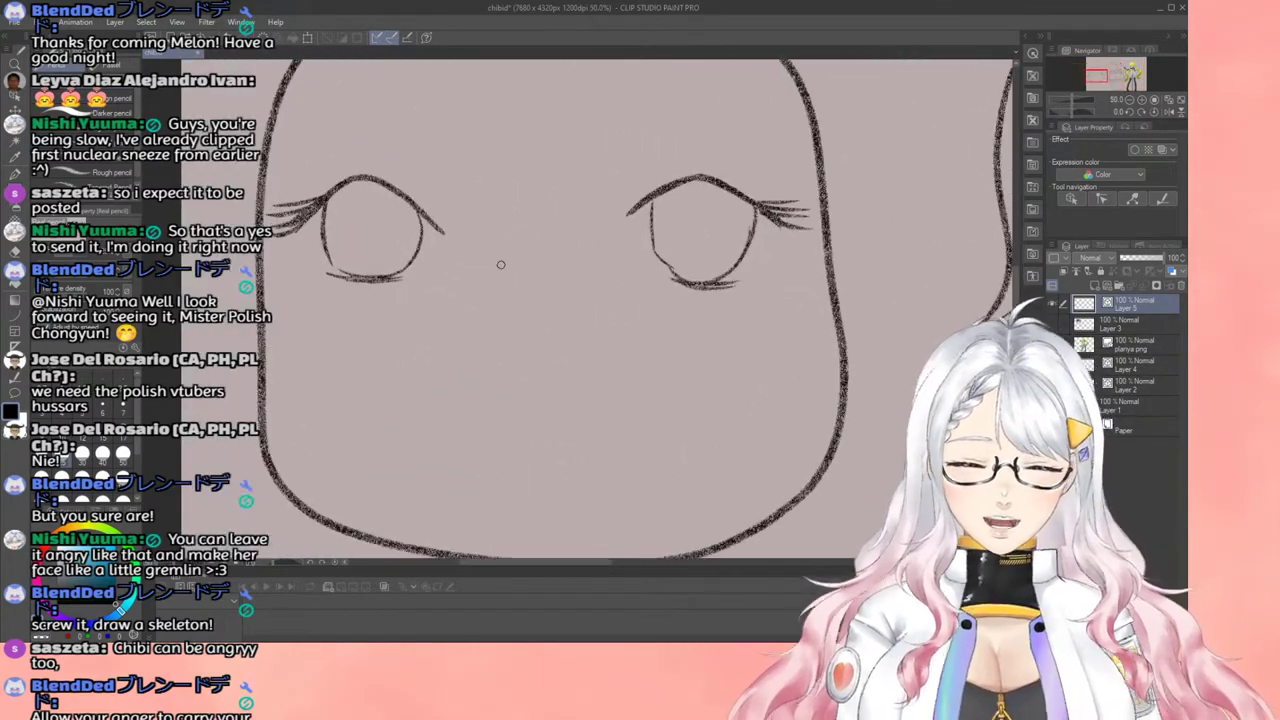
{"action": "key", "text": "m"}
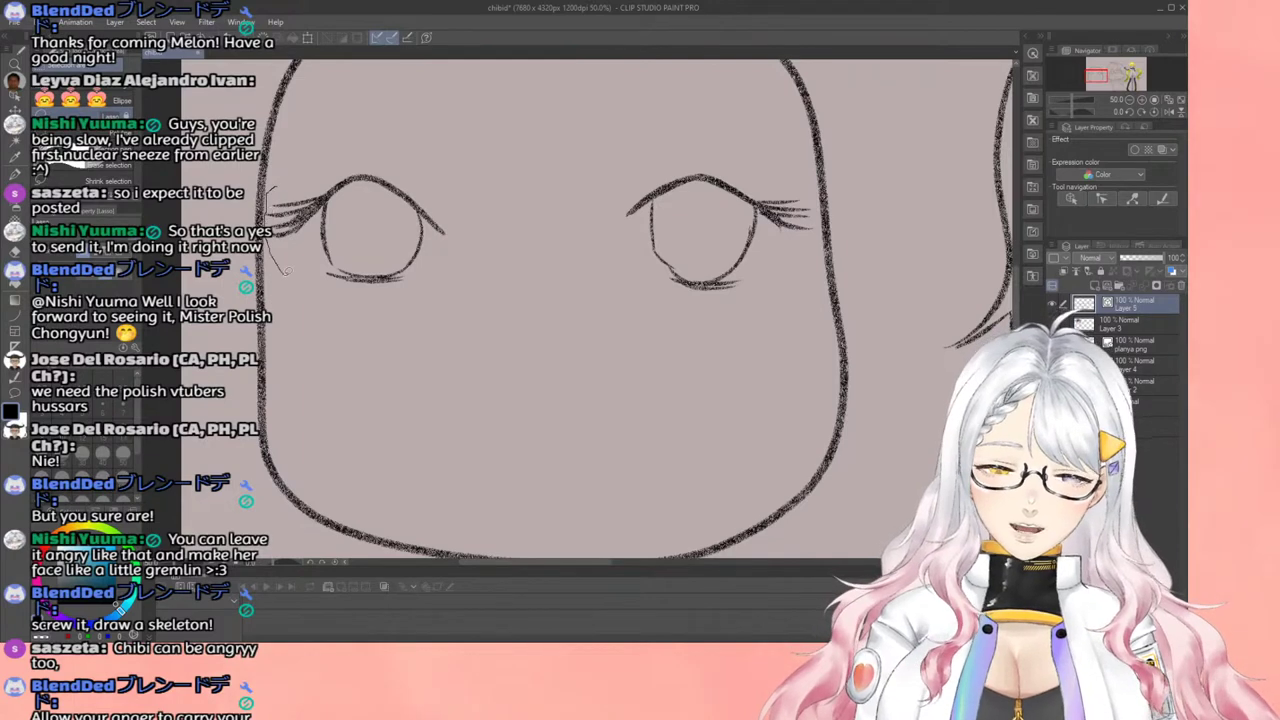
{"action": "mouse_move", "coordinate": [284, 268]}
{"action": "left_mouse_down"}
{"action": "mouse_move", "coordinate": [489, 285]}
{"action": "mouse_move", "coordinate": [486, 221]}
{"action": "mouse_move", "coordinate": [393, 131]}
{"action": "mouse_move", "coordinate": [321, 136]}
{"action": "mouse_move", "coordinate": [272, 200]}
{"action": "left_mouse_up"}
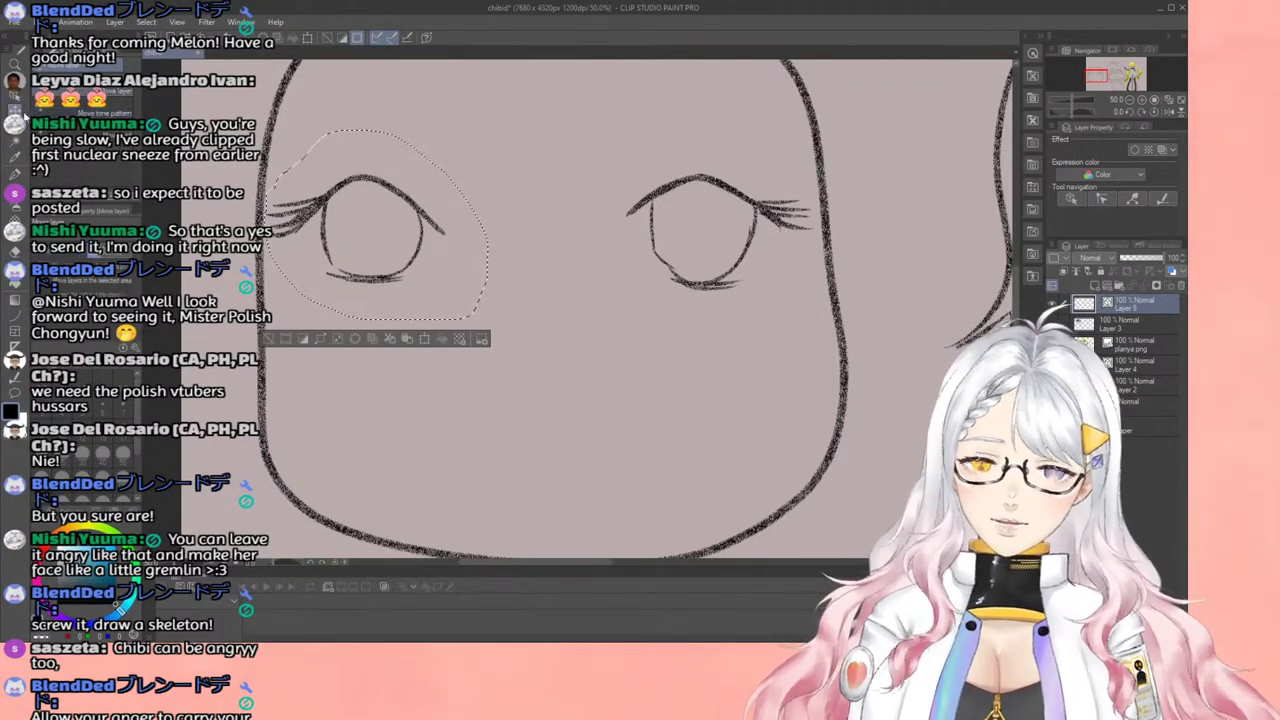
{"action": "left_click_drag", "start_coordinate": [336, 252], "coordinate": [364, 262]}
{"action": "left_click_drag", "start_coordinate": [395, 307], "coordinate": [392, 304]}
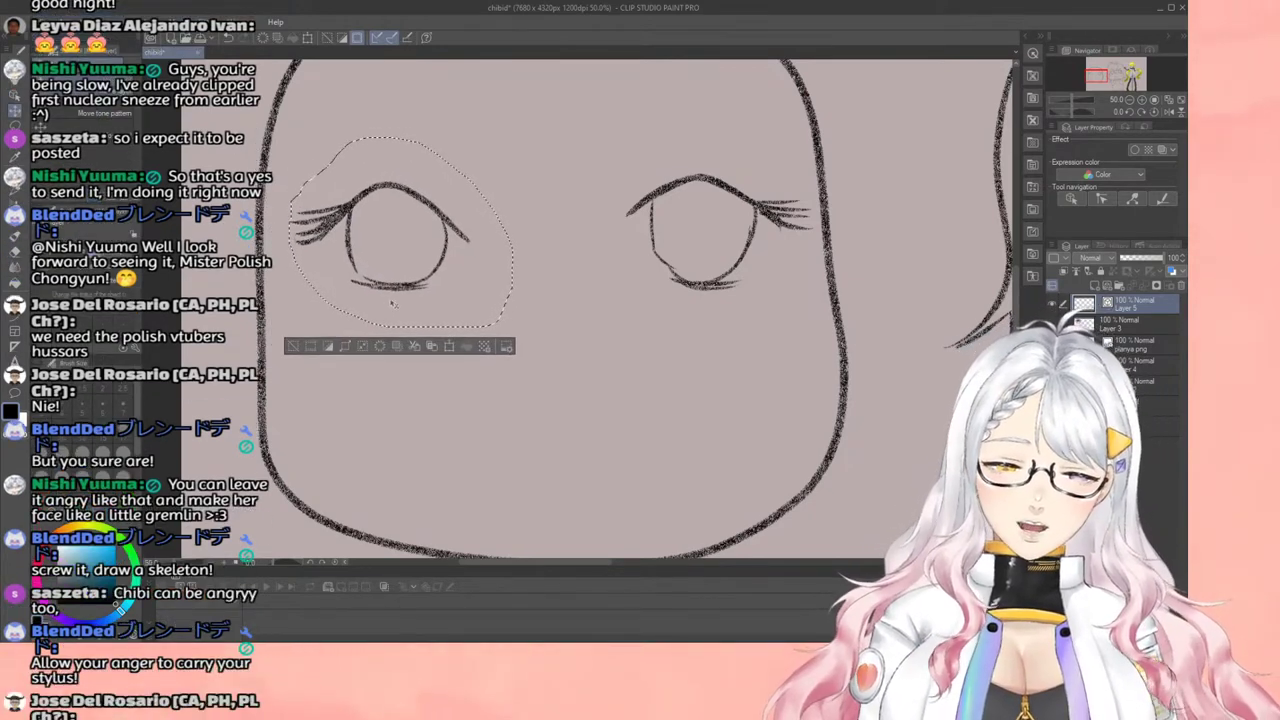
Step: Select the whole right eye with a freehand outline, move it slightly inward and down on the face, and deselect it
{"action": "scroll", "coordinate": [490, 290], "scroll_direction": "down", "scroll_amount": 3}
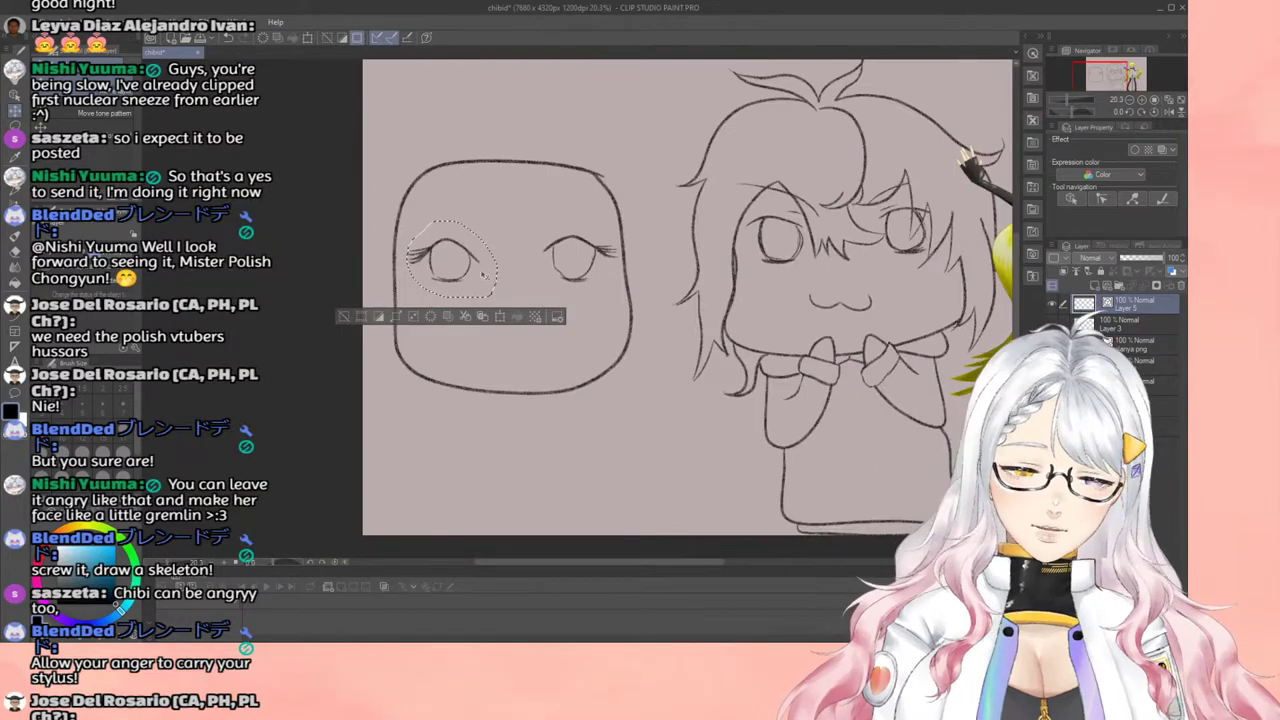
{"action": "scroll", "coordinate": [488, 280], "scroll_direction": "up", "scroll_amount": 1}
{"action": "scroll", "coordinate": [482, 275], "scroll_direction": "up", "scroll_amount": 3}
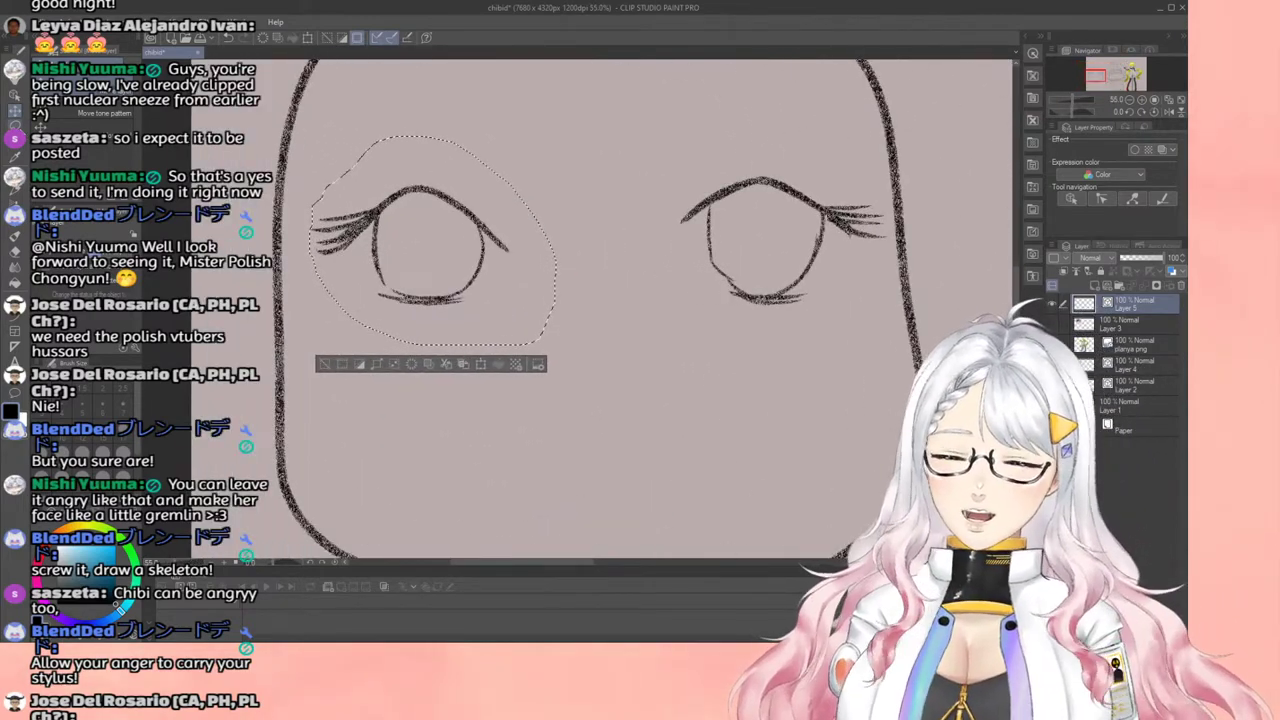
{"action": "key", "text": "ctrl+d"}
{"action": "mouse_move", "coordinate": [694, 157]}
{"action": "left_mouse_down"}
{"action": "mouse_move", "coordinate": [651, 277]}
{"action": "mouse_move", "coordinate": [763, 360]}
{"action": "mouse_move", "coordinate": [840, 325]}
{"action": "left_mouse_up"}
{"action": "mouse_move", "coordinate": [897, 248]}
{"action": "left_mouse_down"}
{"action": "mouse_move", "coordinate": [883, 204]}
{"action": "mouse_move", "coordinate": [793, 168]}
{"action": "mouse_move", "coordinate": [756, 175]}
{"action": "mouse_move", "coordinate": [747, 147]}
{"action": "mouse_move", "coordinate": [687, 177]}
{"action": "mouse_move", "coordinate": [697, 283]}
{"action": "left_mouse_up"}
{"action": "key", "text": "ctrl+d"}
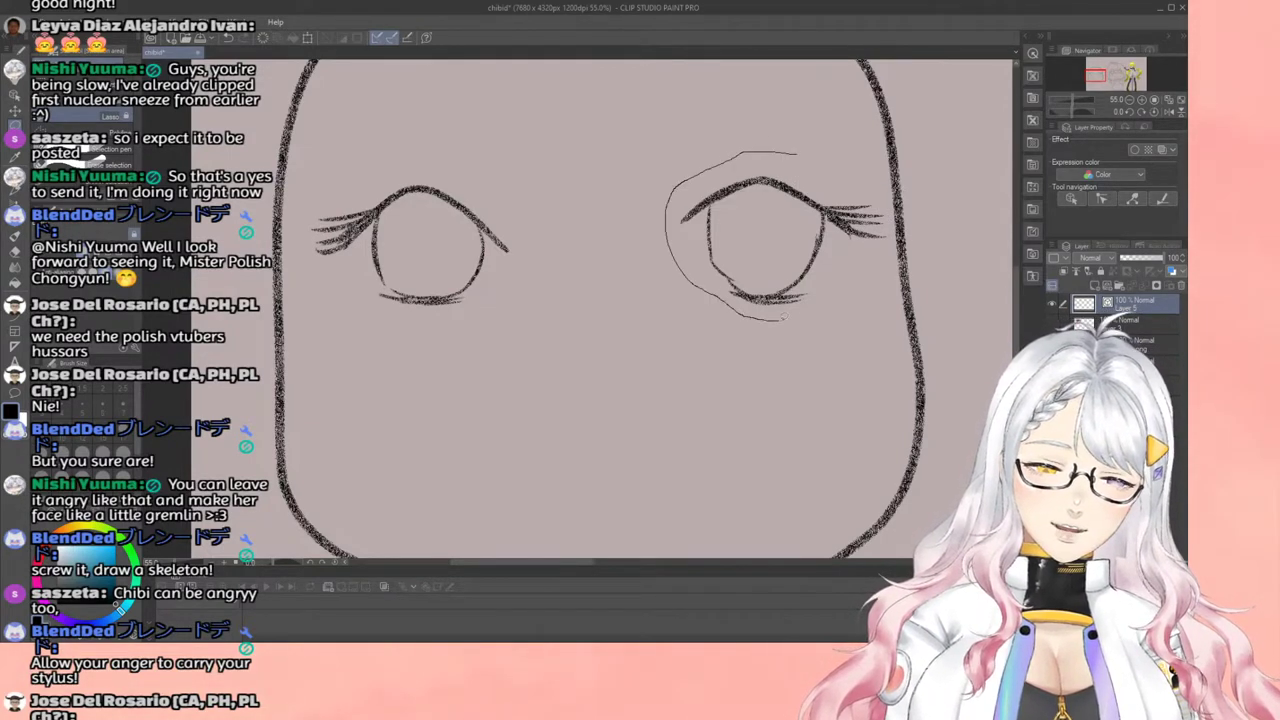
{"action": "mouse_move", "coordinate": [784, 317]}
{"action": "left_mouse_down"}
{"action": "mouse_move", "coordinate": [838, 316]}
{"action": "mouse_move", "coordinate": [873, 296]}
{"action": "left_mouse_up"}
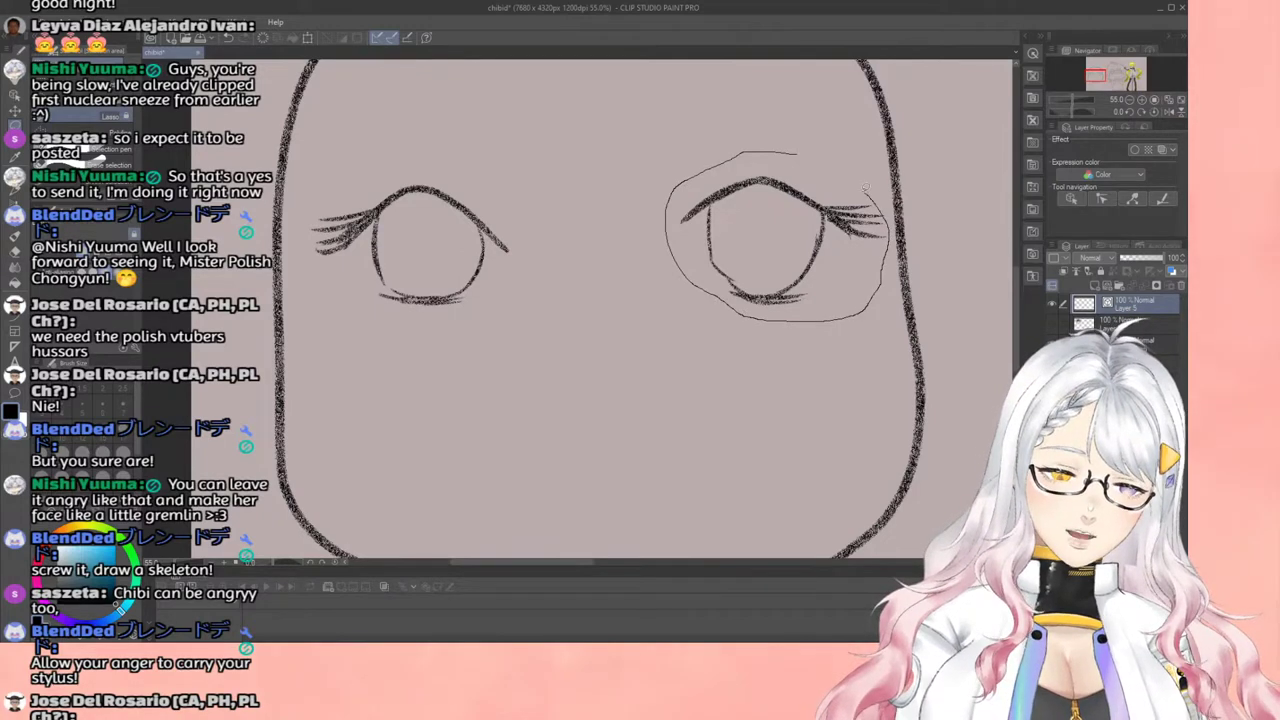
{"action": "left_click_drag", "start_coordinate": [783, 152], "coordinate": [776, 150]}
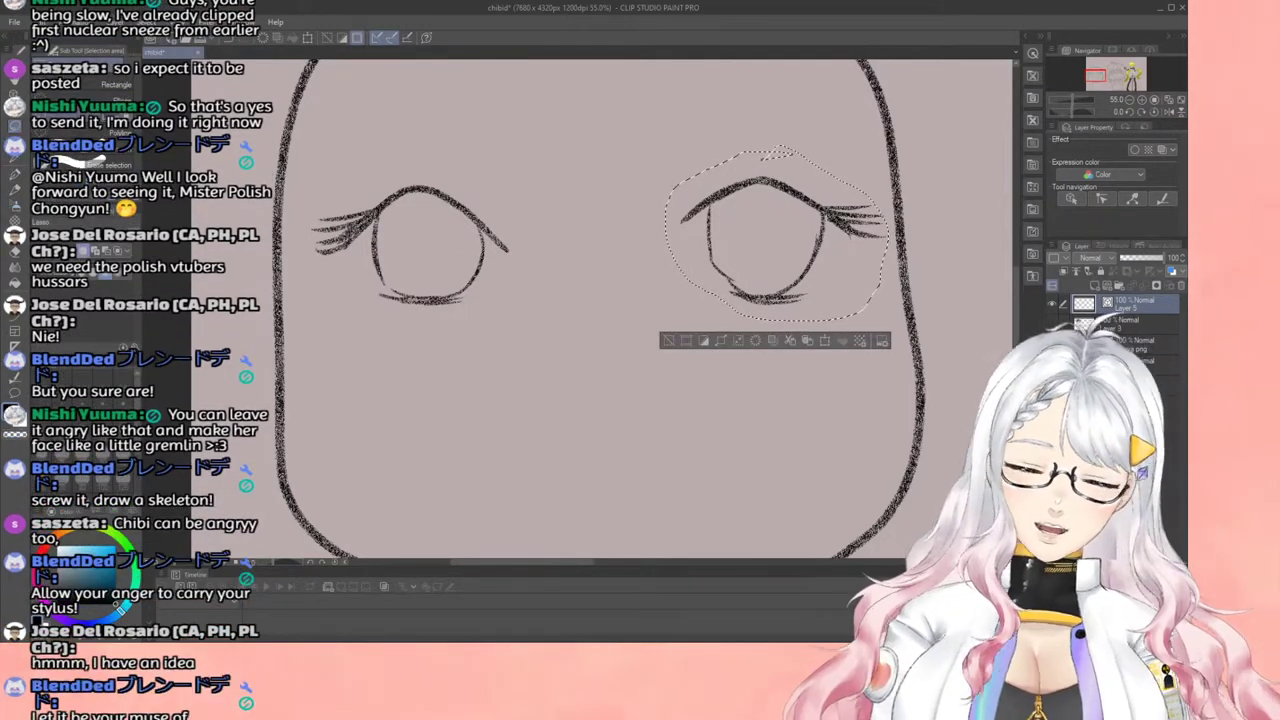
{"action": "mouse_move", "coordinate": [760, 219]}
{"action": "left_mouse_down"}
{"action": "mouse_move", "coordinate": [736, 239]}
{"action": "mouse_move", "coordinate": [721, 230]}
{"action": "left_mouse_up"}
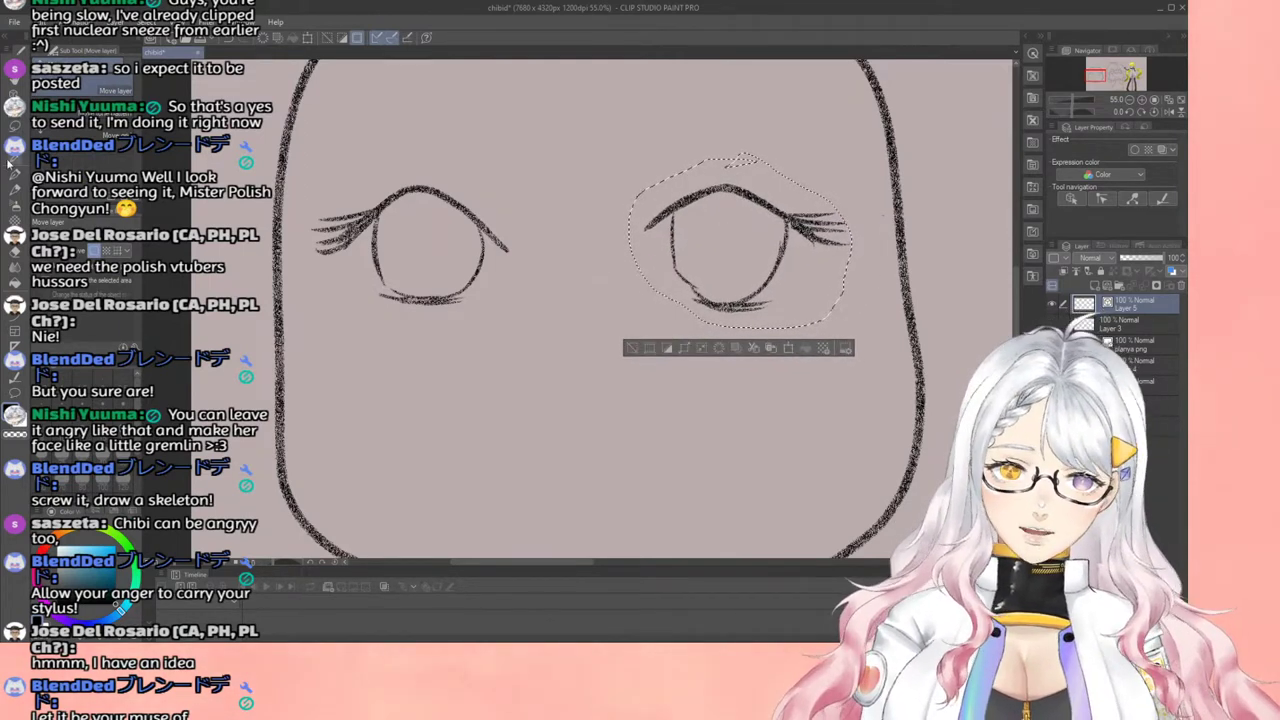
{"action": "left_click", "coordinate": [14, 126]}
{"action": "left_click", "coordinate": [528, 326]}
{"action": "scroll", "coordinate": [525, 332], "scroll_direction": "down", "scroll_amount": 5}
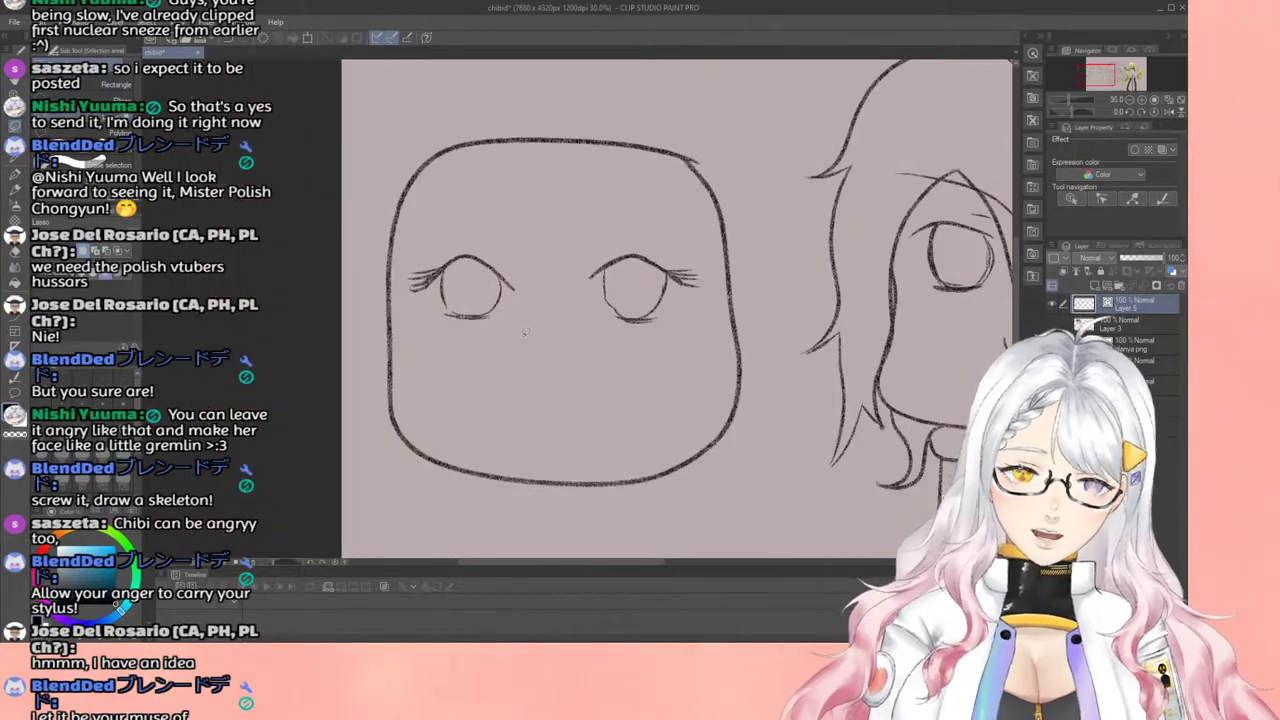
{"action": "scroll", "coordinate": [524, 332], "scroll_direction": "down", "scroll_amount": 2}
Step: Thicken and smooth the iris outlines of both eyes with the Real pencil, closing the gaps near the lower lids
{"action": "scroll", "coordinate": [527, 337], "scroll_direction": "up", "scroll_amount": 4}
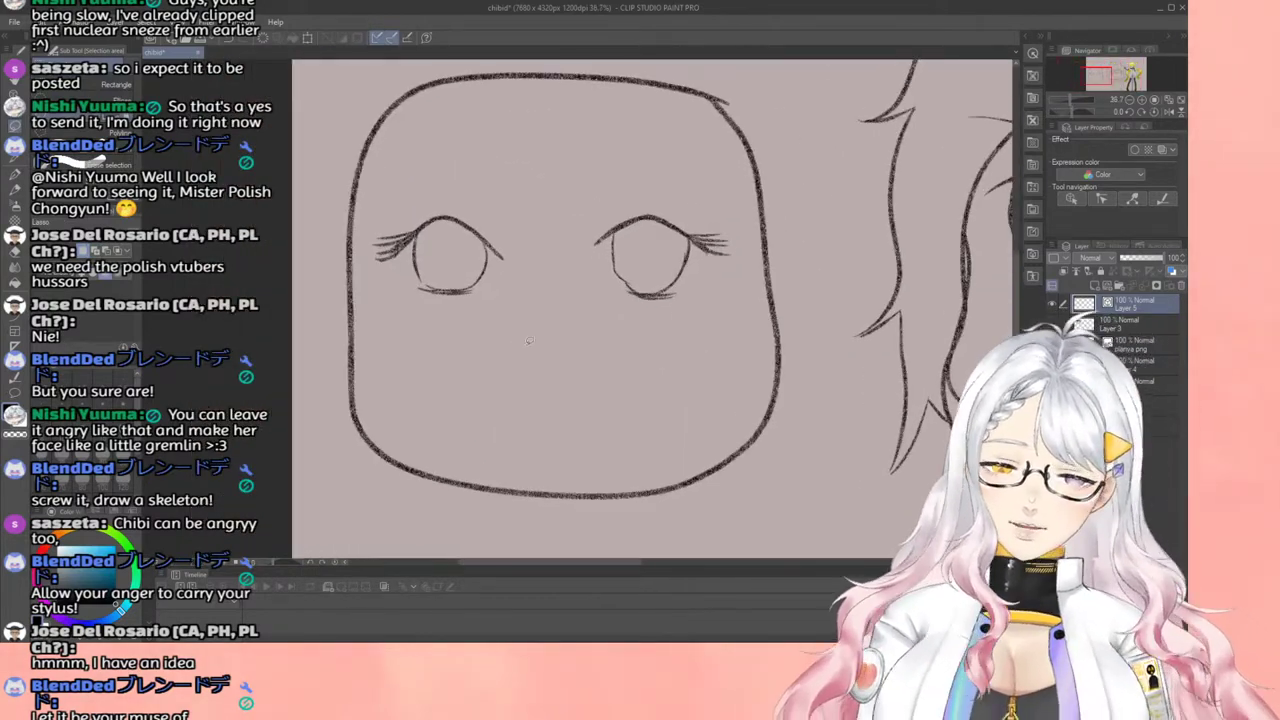
{"action": "key", "text": "p"}
{"action": "scroll", "coordinate": [434, 271], "scroll_direction": "up", "scroll_amount": 4}
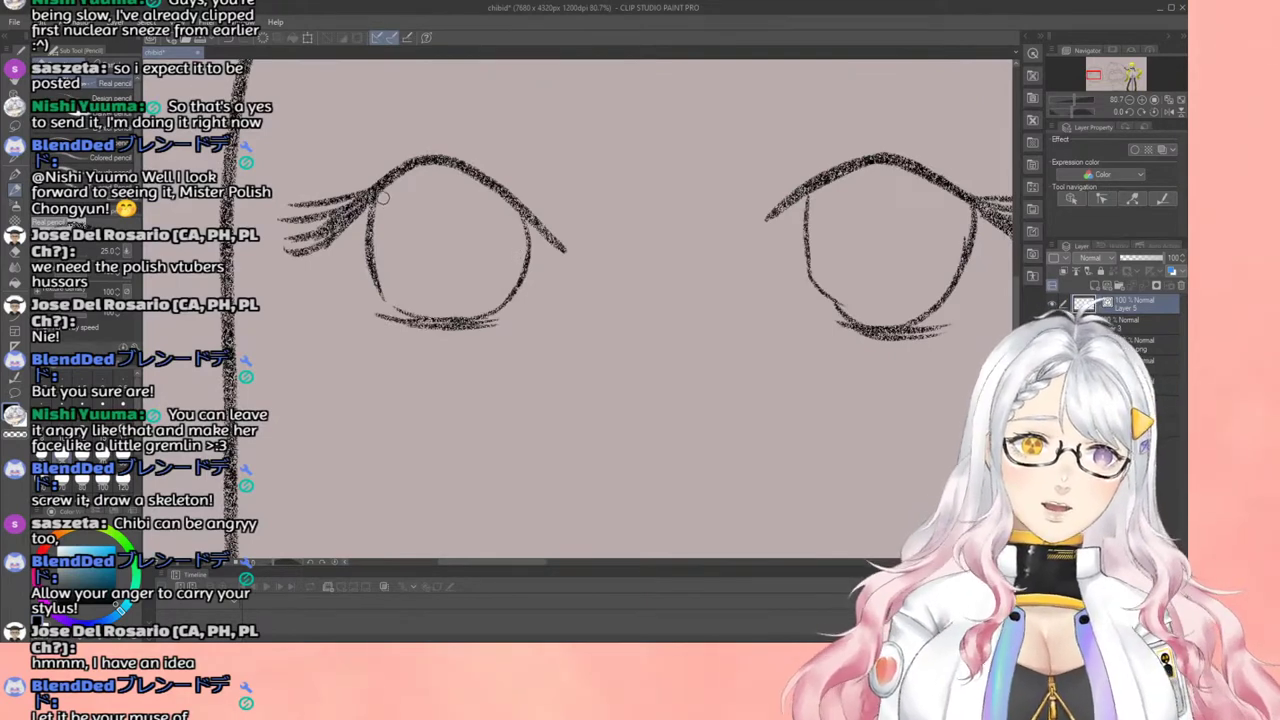
{"action": "left_click_drag", "start_coordinate": [383, 199], "coordinate": [378, 263]}
{"action": "mouse_move", "coordinate": [381, 197]}
{"action": "left_mouse_down"}
{"action": "mouse_move", "coordinate": [390, 292]}
{"action": "mouse_move", "coordinate": [421, 315]}
{"action": "mouse_move", "coordinate": [506, 311]}
{"action": "mouse_move", "coordinate": [536, 250]}
{"action": "mouse_move", "coordinate": [531, 224]}
{"action": "mouse_move", "coordinate": [497, 300]}
{"action": "left_mouse_up"}
{"action": "left_click_drag", "start_coordinate": [806, 194], "coordinate": [842, 312]}
{"action": "mouse_move", "coordinate": [812, 258]}
{"action": "left_mouse_down"}
{"action": "mouse_move", "coordinate": [850, 316]}
{"action": "mouse_move", "coordinate": [816, 293]}
{"action": "mouse_move", "coordinate": [888, 326]}
{"action": "mouse_move", "coordinate": [966, 288]}
{"action": "mouse_move", "coordinate": [988, 238]}
{"action": "mouse_move", "coordinate": [968, 272]}
{"action": "left_mouse_up"}
{"action": "left_click_drag", "start_coordinate": [978, 218], "coordinate": [968, 250]}
{"action": "mouse_move", "coordinate": [982, 238]}
{"action": "left_mouse_down"}
{"action": "mouse_move", "coordinate": [950, 302]}
{"action": "mouse_move", "coordinate": [968, 270]}
{"action": "left_mouse_up"}
{"action": "left_click_drag", "start_coordinate": [960, 290], "coordinate": [918, 313]}
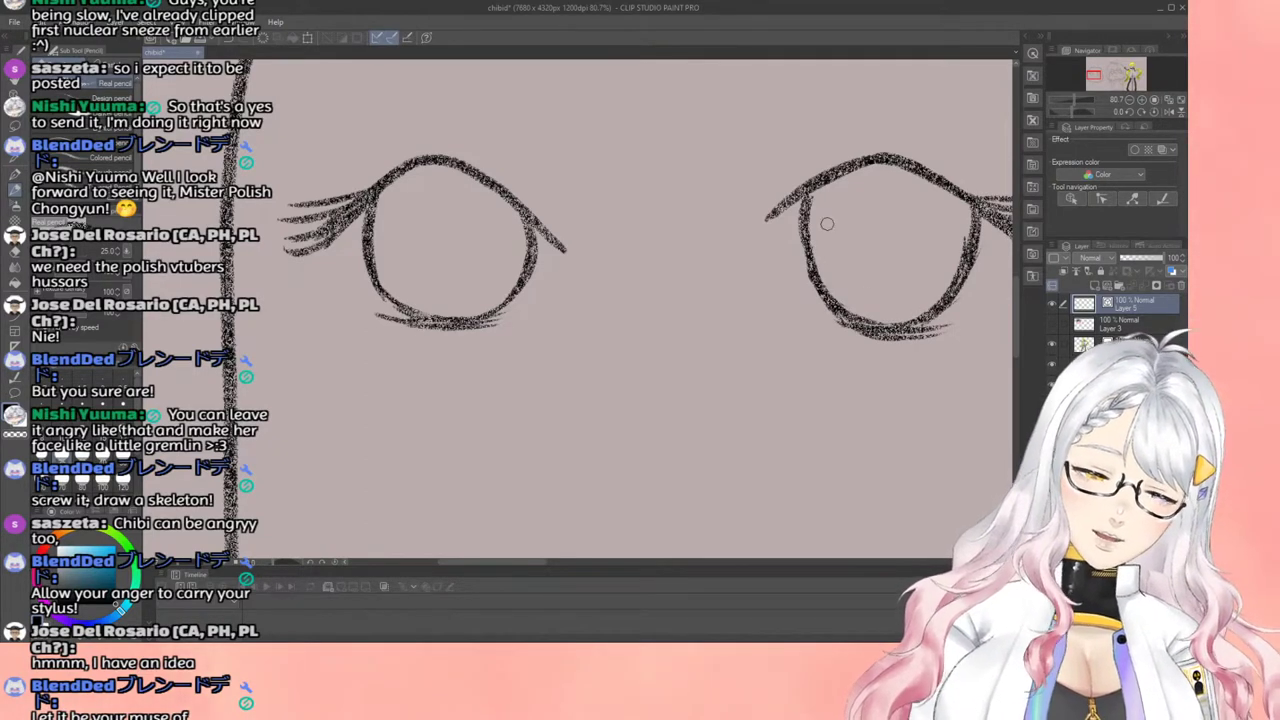
Step: Thicken the right eye's upper lid into a solid dark arch tapering toward both corners
{"action": "mouse_move", "coordinate": [810, 191]}
{"action": "left_mouse_down"}
{"action": "mouse_move", "coordinate": [866, 171]}
{"action": "mouse_move", "coordinate": [943, 180]}
{"action": "left_mouse_up"}
{"action": "left_click_drag", "start_coordinate": [840, 176], "coordinate": [998, 196]}
{"action": "left_click_drag", "start_coordinate": [910, 156], "coordinate": [978, 188]}
{"action": "left_click_drag", "start_coordinate": [922, 166], "coordinate": [1004, 194]}
{"action": "scroll", "coordinate": [815, 159], "scroll_direction": "down", "scroll_amount": 9}
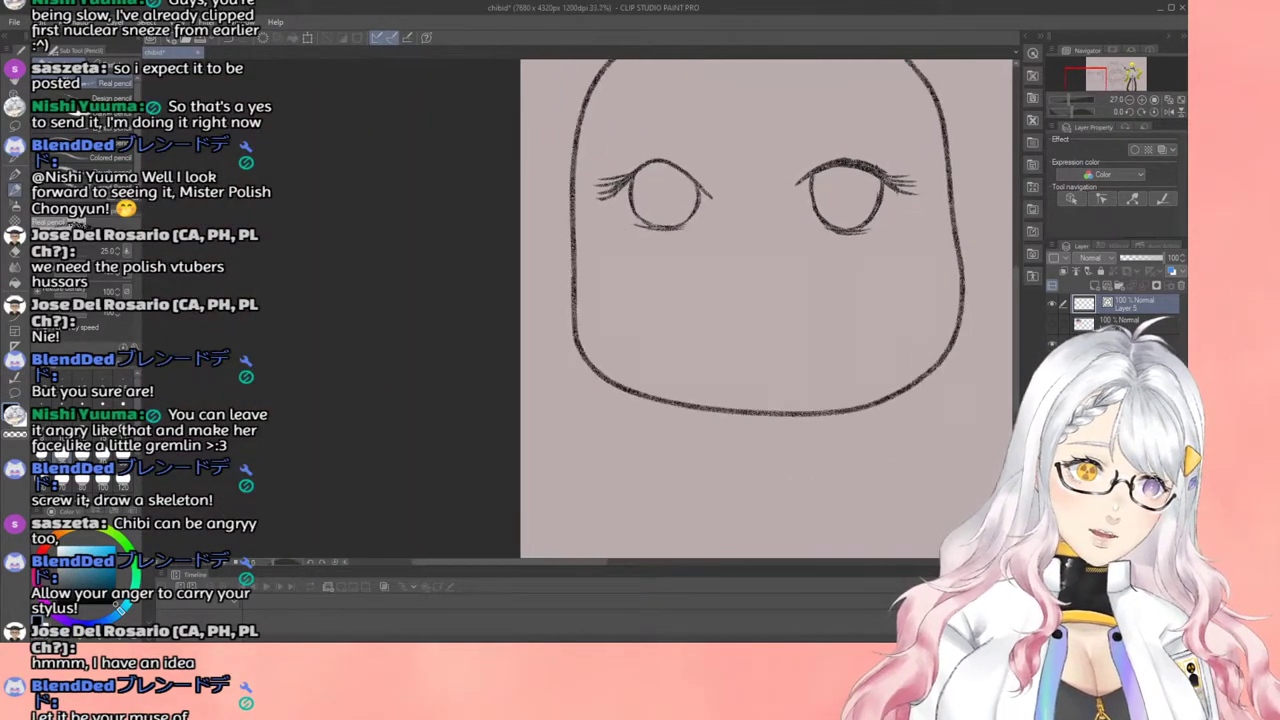
{"action": "scroll", "coordinate": [886, 163], "scroll_direction": "up", "scroll_amount": 8}
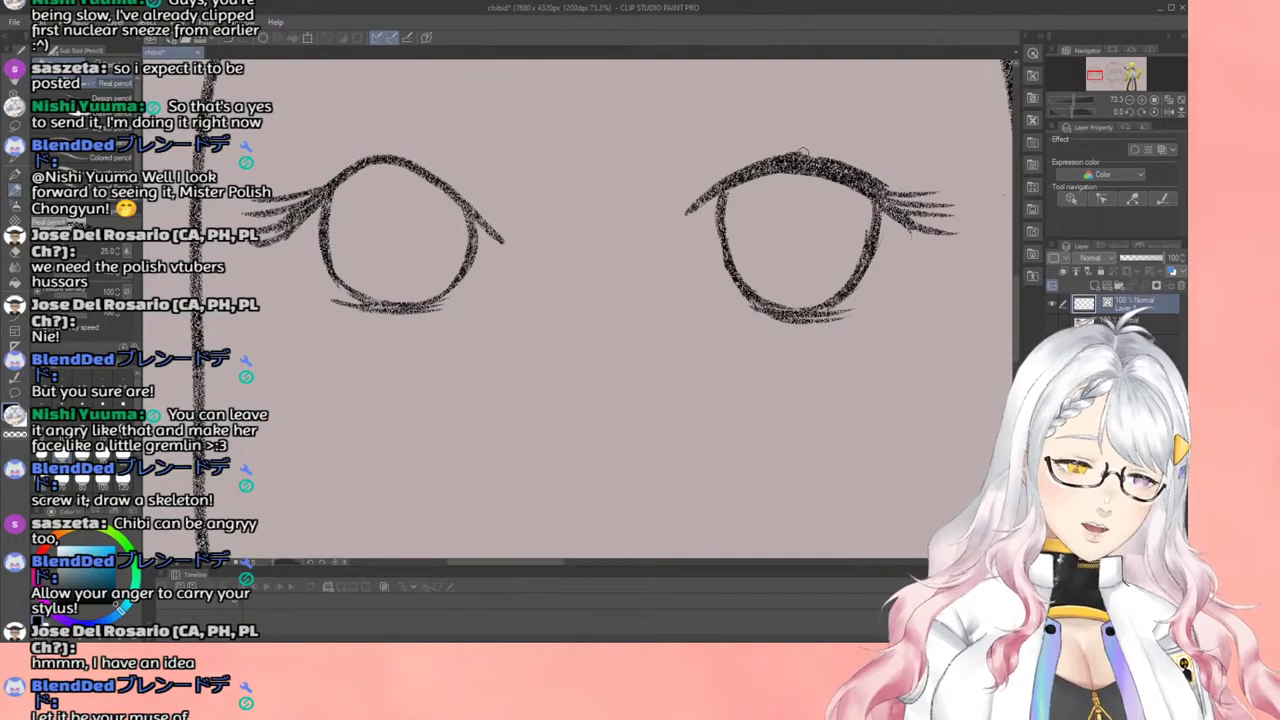
{"action": "left_click_drag", "start_coordinate": [803, 152], "coordinate": [830, 157]}
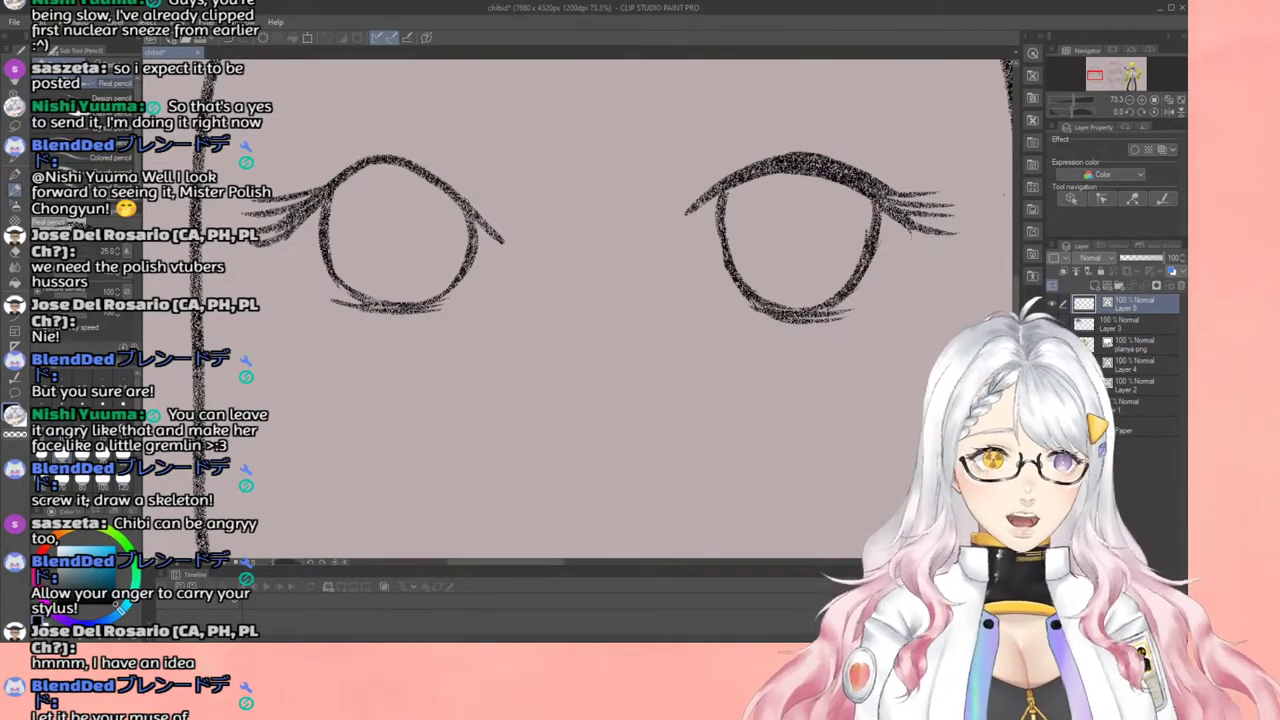
Step: Thicken the left eye's upper lid into a solid dark arch matching the right eye, undoing the surplus stroke
{"action": "mouse_move", "coordinate": [450, 198]}
{"action": "left_mouse_down"}
{"action": "mouse_move", "coordinate": [395, 178]}
{"action": "mouse_move", "coordinate": [348, 189]}
{"action": "left_mouse_up"}
{"action": "mouse_move", "coordinate": [432, 186]}
{"action": "left_mouse_down"}
{"action": "mouse_move", "coordinate": [366, 172]}
{"action": "mouse_move", "coordinate": [334, 182]}
{"action": "left_mouse_up"}
{"action": "mouse_move", "coordinate": [404, 163]}
{"action": "left_mouse_down"}
{"action": "mouse_move", "coordinate": [364, 170]}
{"action": "mouse_move", "coordinate": [388, 165]}
{"action": "left_mouse_up"}
{"action": "left_click_drag", "start_coordinate": [450, 197], "coordinate": [408, 184]}
{"action": "key", "text": "ctrl+z"}
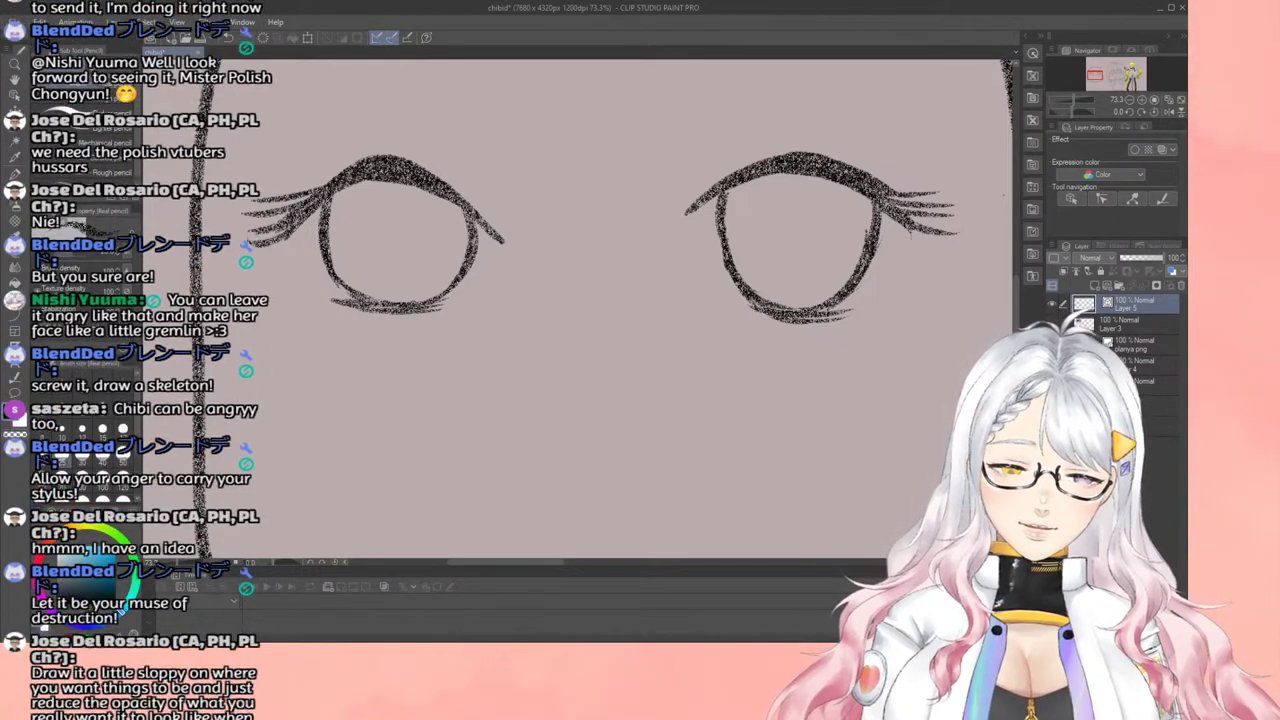
Step: Draw a short, thin crease line above the inner half of each upper lid
{"action": "scroll", "coordinate": [625, 289], "scroll_direction": "down", "scroll_amount": 7}
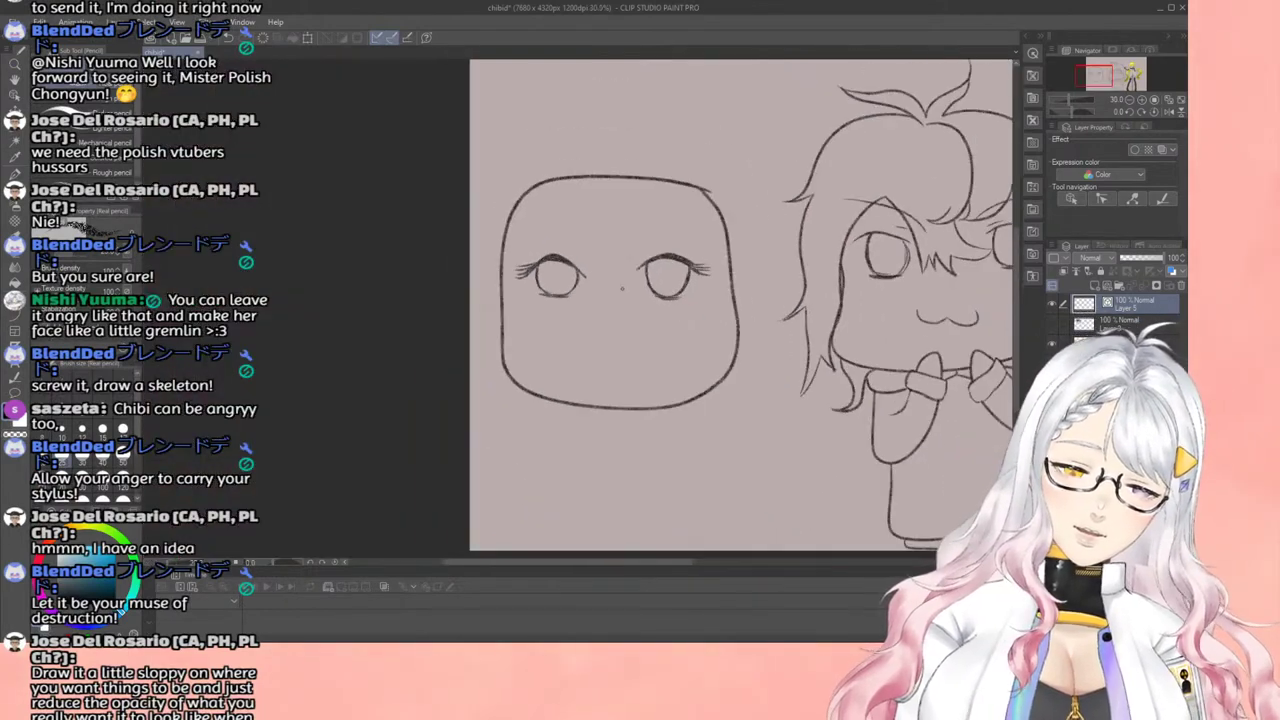
{"action": "scroll", "coordinate": [640, 237], "scroll_direction": "up", "scroll_amount": 6}
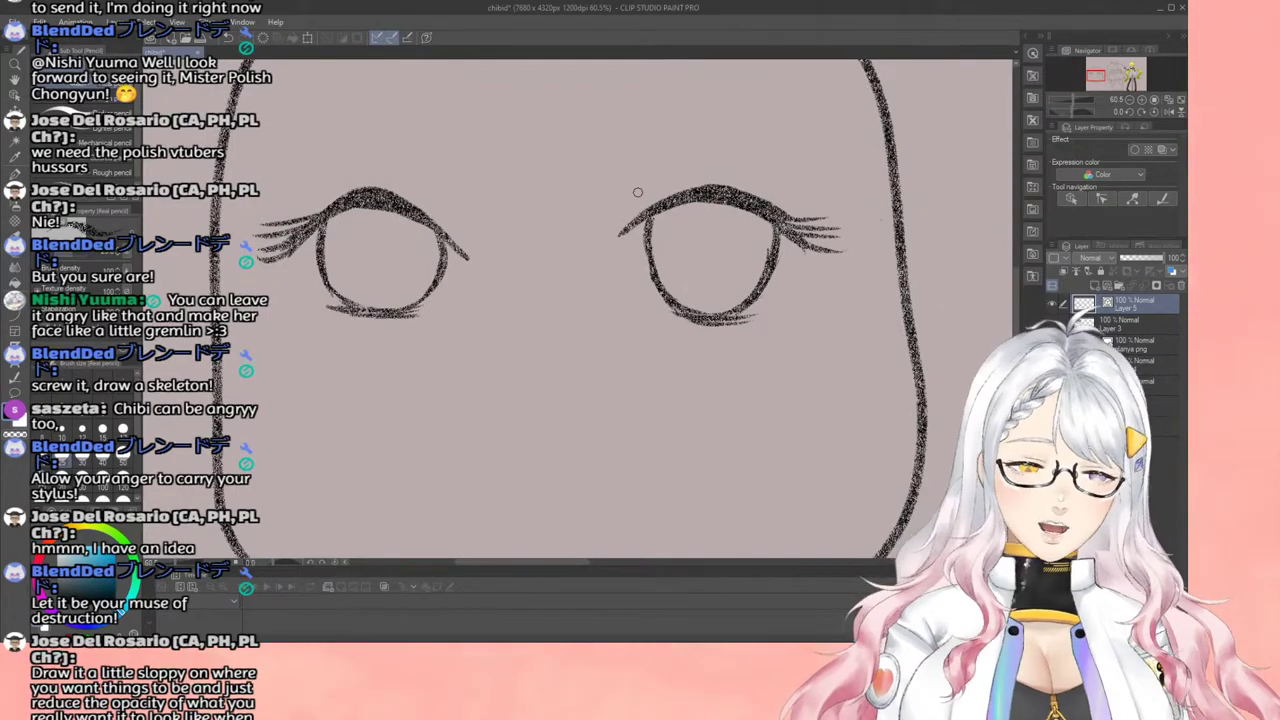
{"action": "left_click_drag", "start_coordinate": [632, 192], "coordinate": [714, 161]}
{"action": "left_click_drag", "start_coordinate": [462, 217], "coordinate": [392, 174]}
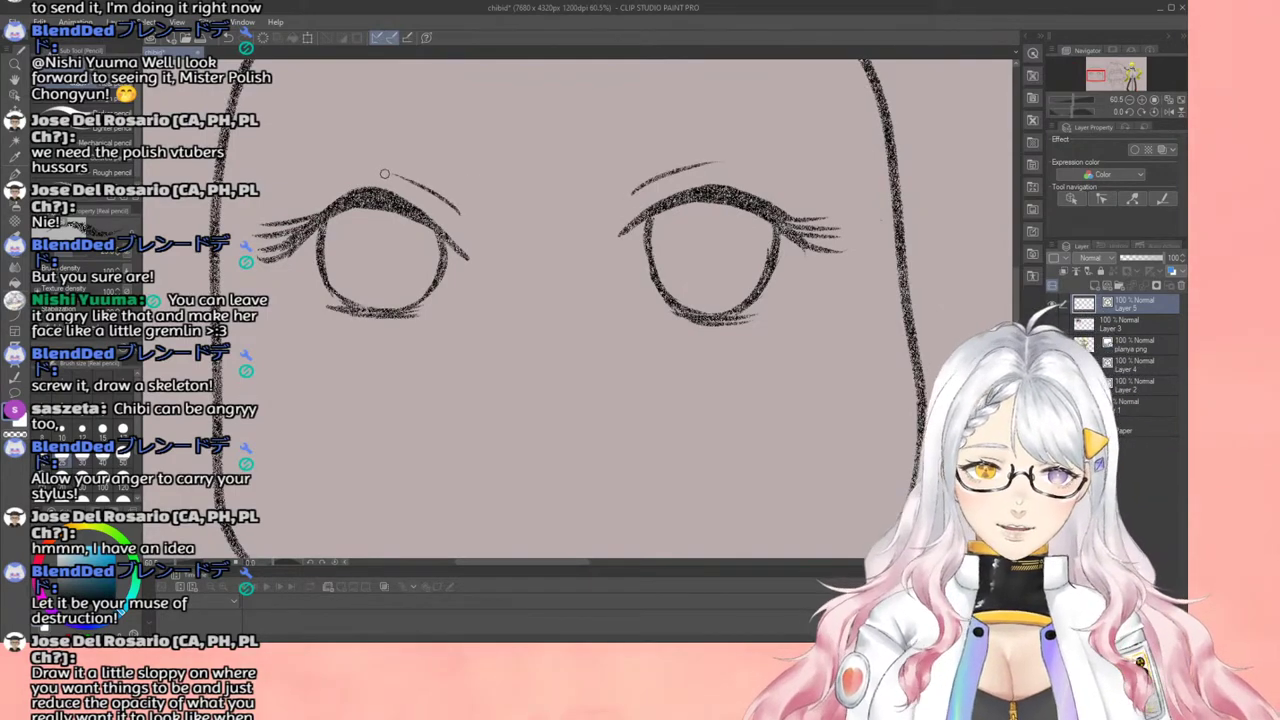
{"action": "scroll", "coordinate": [390, 173], "scroll_direction": "down", "scroll_amount": 1}
{"action": "scroll", "coordinate": [387, 172], "scroll_direction": "down", "scroll_amount": 3}
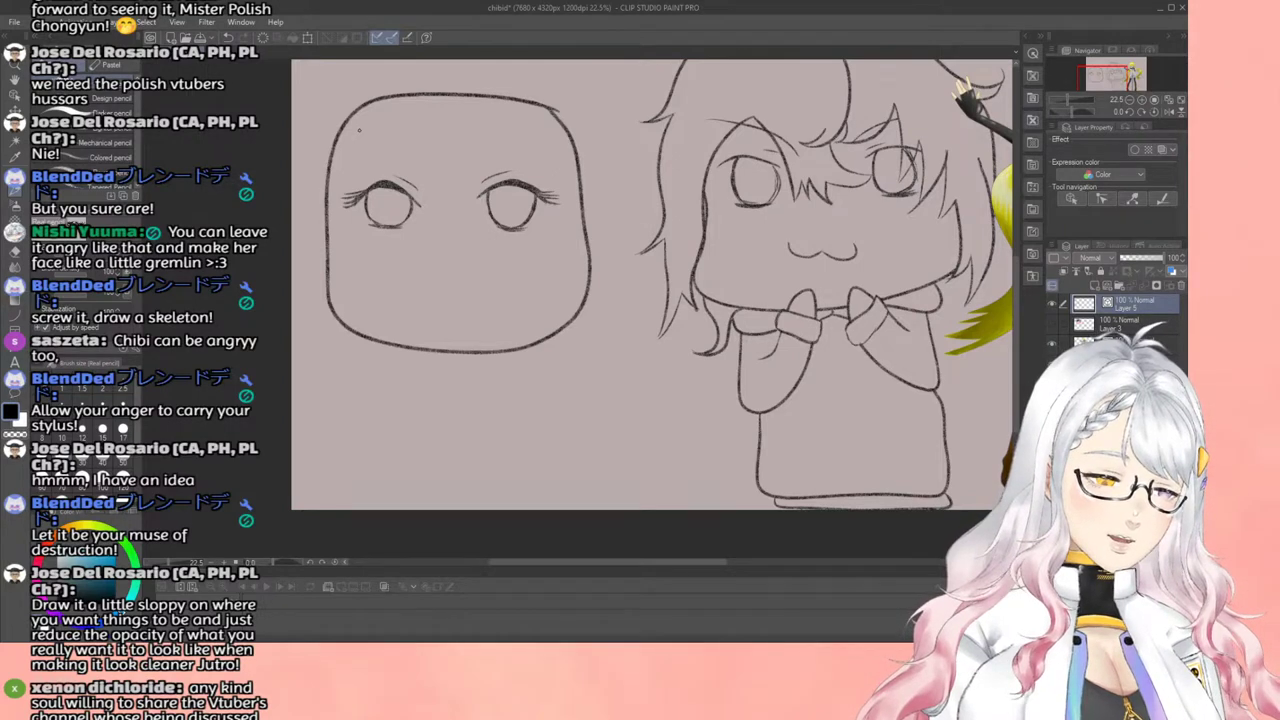
Step: Draw a long, thin arched eyebrow above each eye, redoing the left one until its curve fits
{"action": "scroll", "coordinate": [359, 129], "scroll_direction": "down", "scroll_amount": 2}
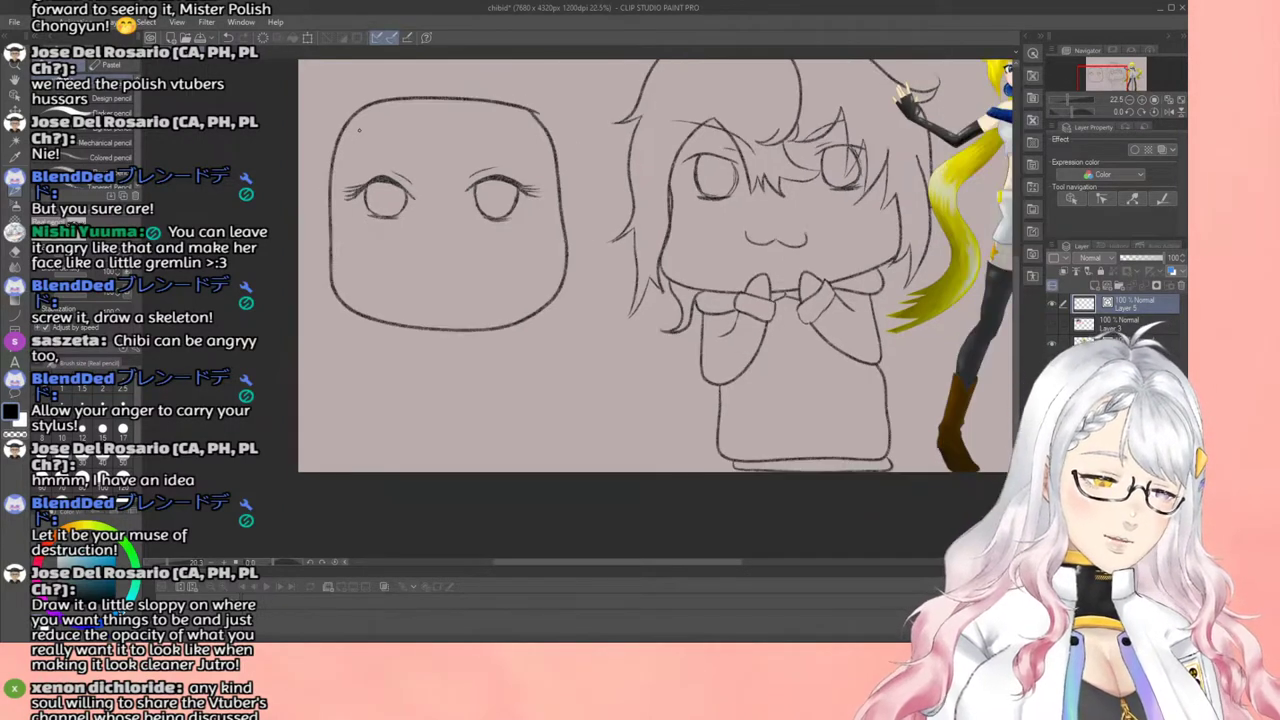
{"action": "scroll", "coordinate": [359, 129], "scroll_direction": "up", "scroll_amount": 3}
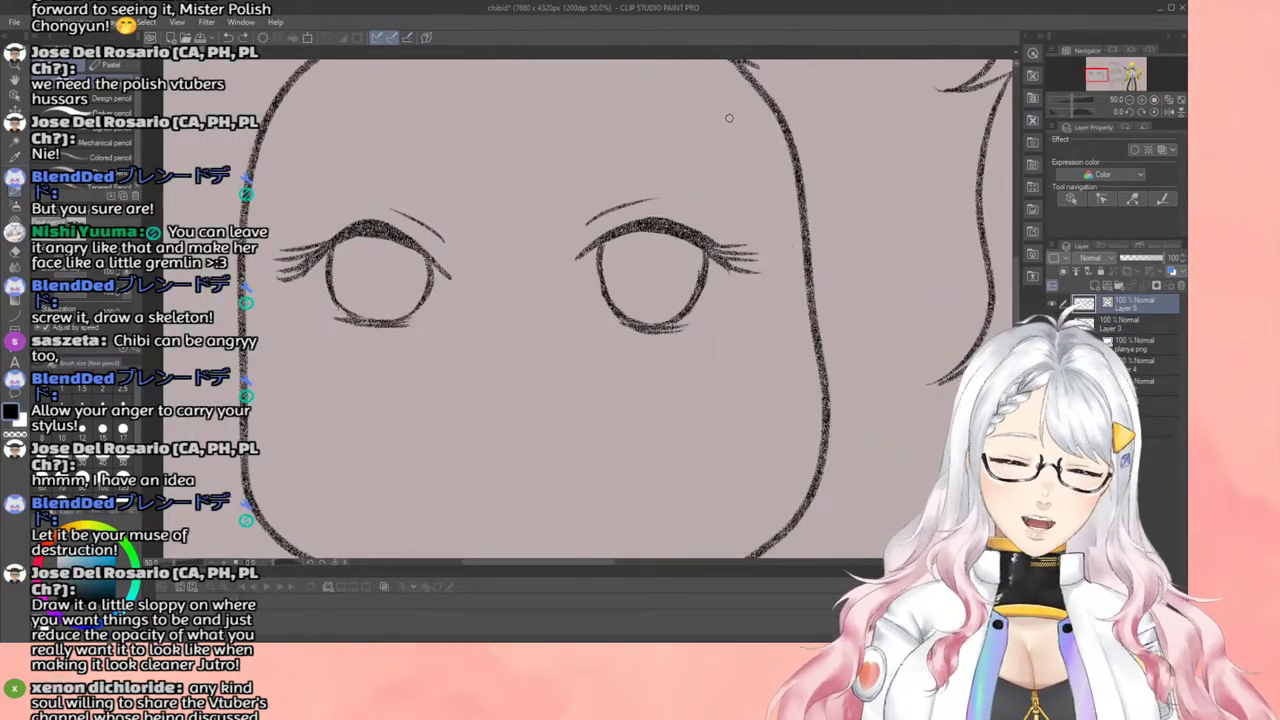
{"action": "left_click_drag", "start_coordinate": [581, 179], "coordinate": [757, 210]}
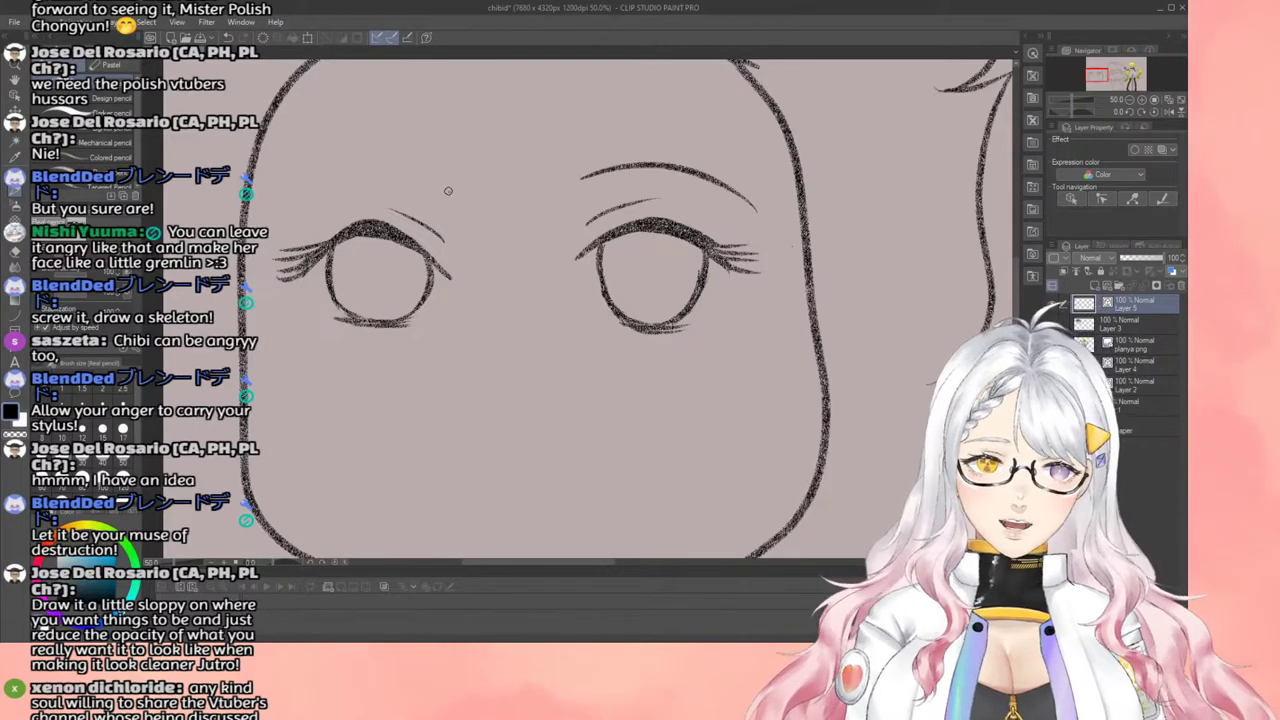
{"action": "left_click_drag", "start_coordinate": [448, 191], "coordinate": [272, 206]}
{"action": "key", "text": "ctrl+z"}
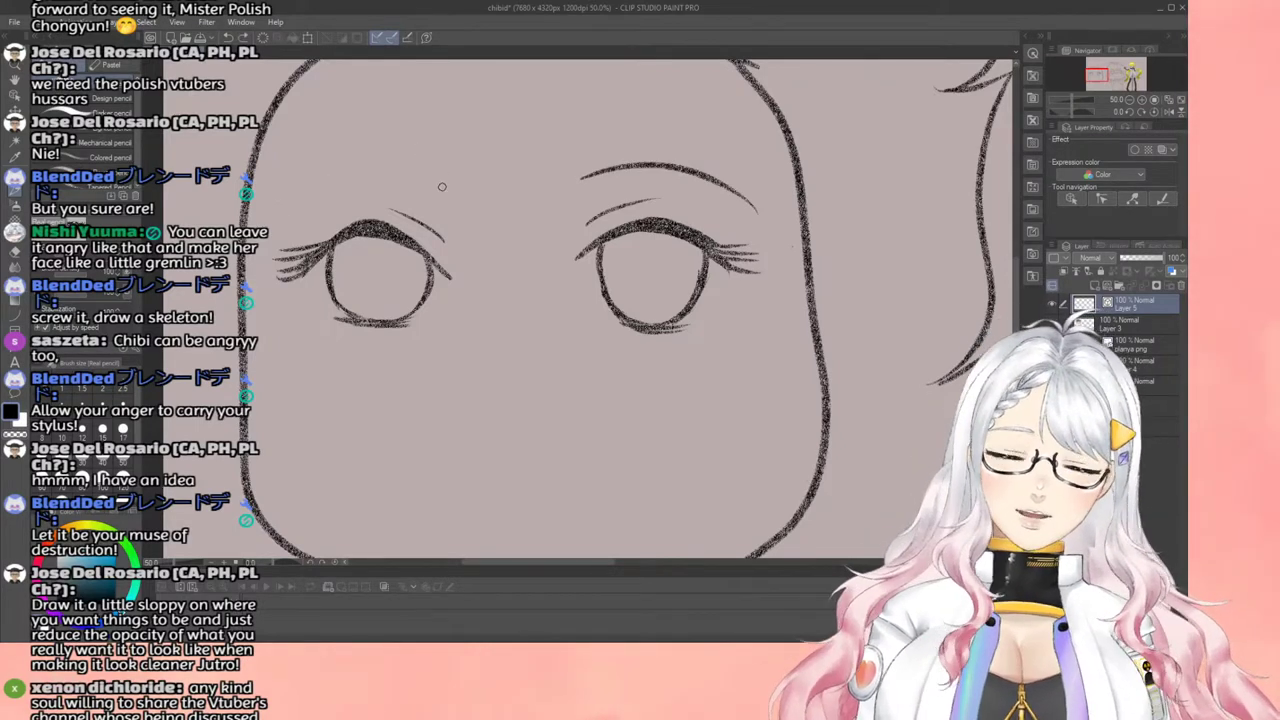
{"action": "mouse_move", "coordinate": [448, 181]}
{"action": "left_mouse_down"}
{"action": "mouse_move", "coordinate": [355, 184]}
{"action": "mouse_move", "coordinate": [291, 224]}
{"action": "left_mouse_up"}
{"action": "key", "text": "ctrl+z"}
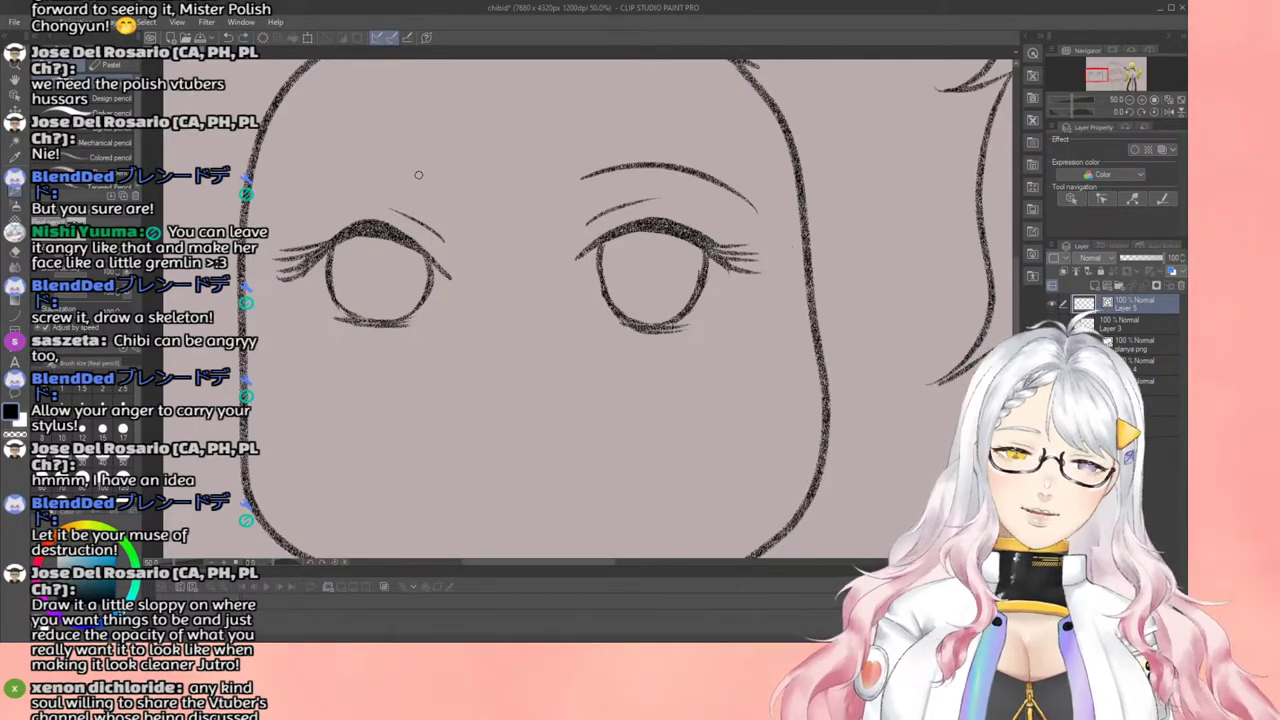
{"action": "mouse_move", "coordinate": [442, 188]}
{"action": "left_mouse_down"}
{"action": "mouse_move", "coordinate": [285, 225]}
{"action": "mouse_move", "coordinate": [309, 243]}
{"action": "left_mouse_up"}
Step: Add extra lashes at the outer corners of both eyes and darken the right upper lid
{"action": "mouse_move", "coordinate": [347, 231]}
{"action": "left_mouse_down"}
{"action": "mouse_move", "coordinate": [305, 251]}
{"action": "mouse_move", "coordinate": [273, 243]}
{"action": "left_mouse_up"}
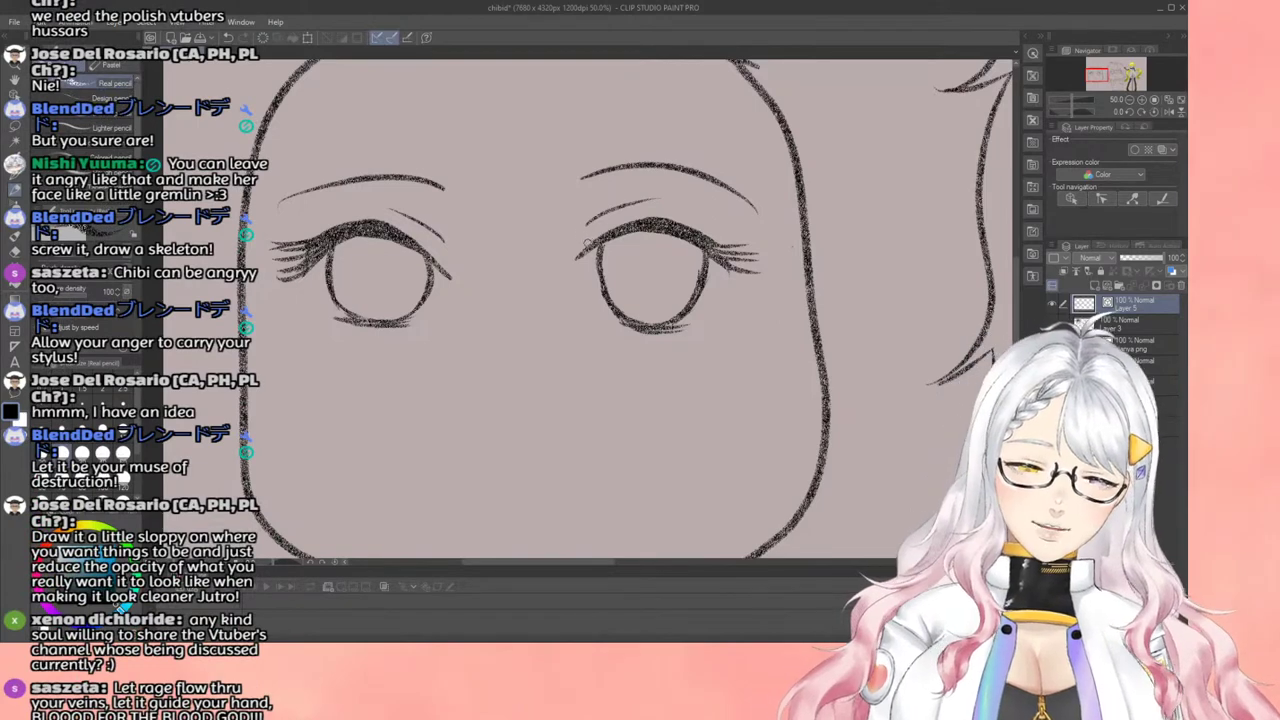
{"action": "mouse_move", "coordinate": [588, 244]}
{"action": "left_mouse_down"}
{"action": "mouse_move", "coordinate": [637, 226]}
{"action": "mouse_move", "coordinate": [598, 244]}
{"action": "left_mouse_up"}
{"action": "mouse_move", "coordinate": [662, 212]}
{"action": "left_mouse_down"}
{"action": "mouse_move", "coordinate": [600, 240]}
{"action": "mouse_move", "coordinate": [746, 236]}
{"action": "left_mouse_up"}
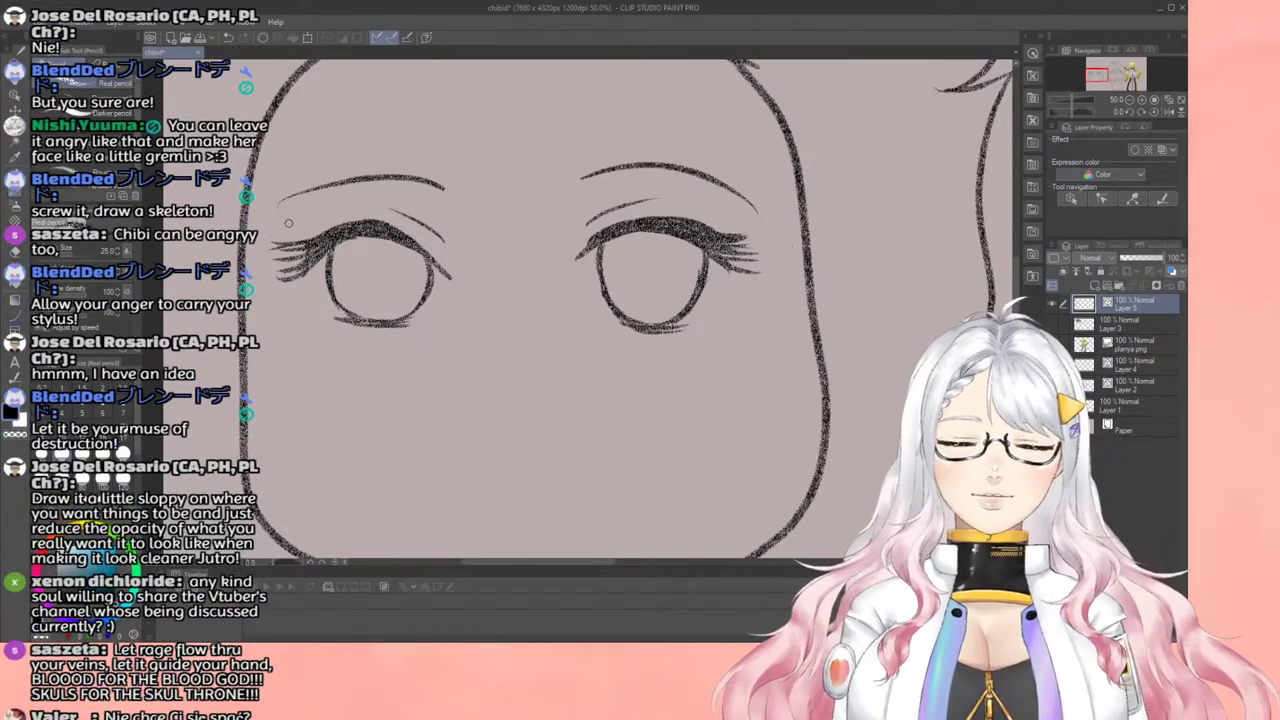
{"action": "scroll", "coordinate": [676, 334], "scroll_direction": "down", "scroll_amount": 8}
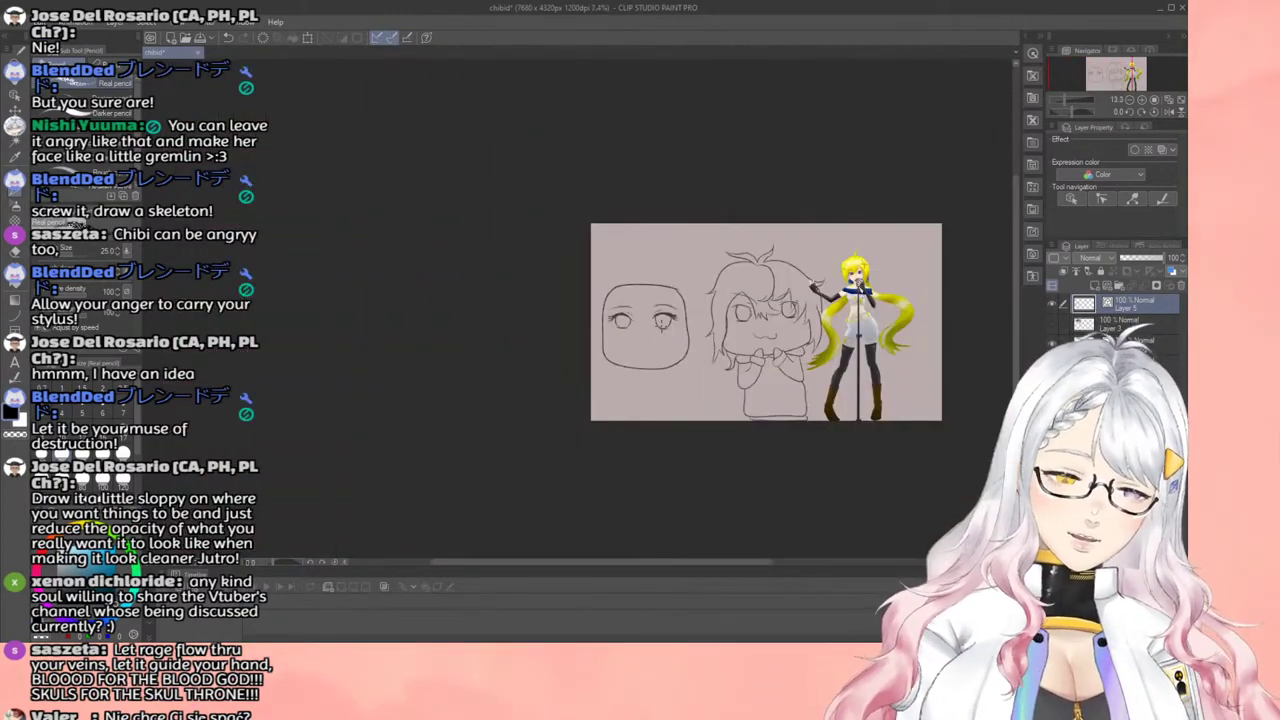
{"action": "scroll", "coordinate": [662, 366], "scroll_direction": "up", "scroll_amount": 3}
{"action": "scroll", "coordinate": [661, 371], "scroll_direction": "up", "scroll_amount": 6}
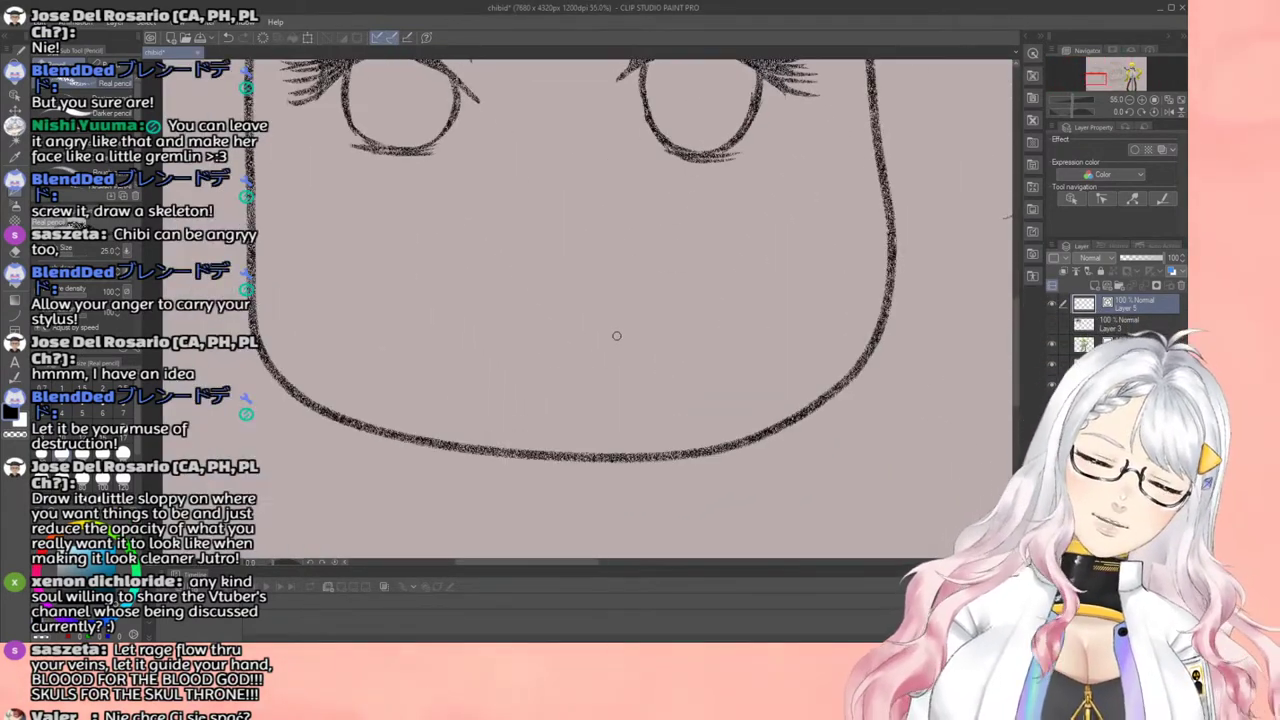
{"action": "mouse_move", "coordinate": [461, 274]}
{"action": "left_mouse_down"}
{"action": "mouse_move", "coordinate": [450, 342]}
{"action": "mouse_move", "coordinate": [565, 326]}
{"action": "mouse_move", "coordinate": [594, 346]}
{"action": "mouse_move", "coordinate": [717, 316]}
{"action": "mouse_move", "coordinate": [641, 260]}
{"action": "left_mouse_up"}
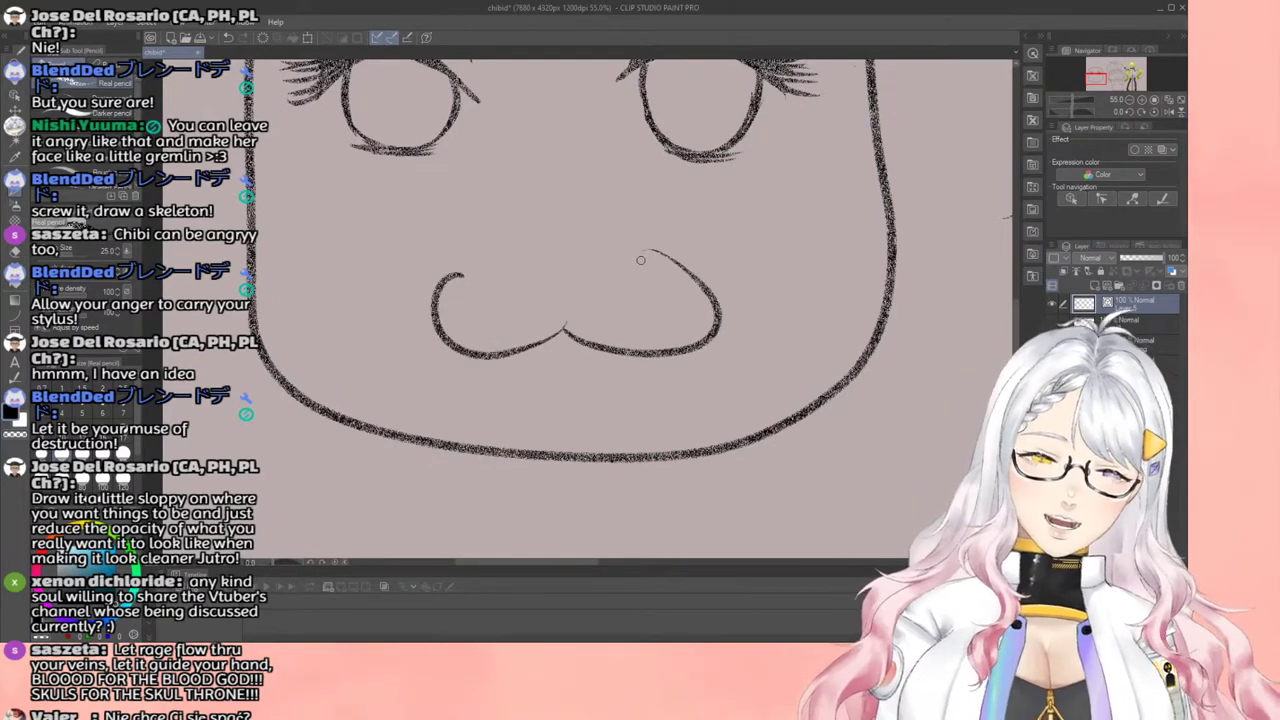
{"action": "key", "text": "ctrl+z"}
{"action": "key", "text": "ctrl+z"}
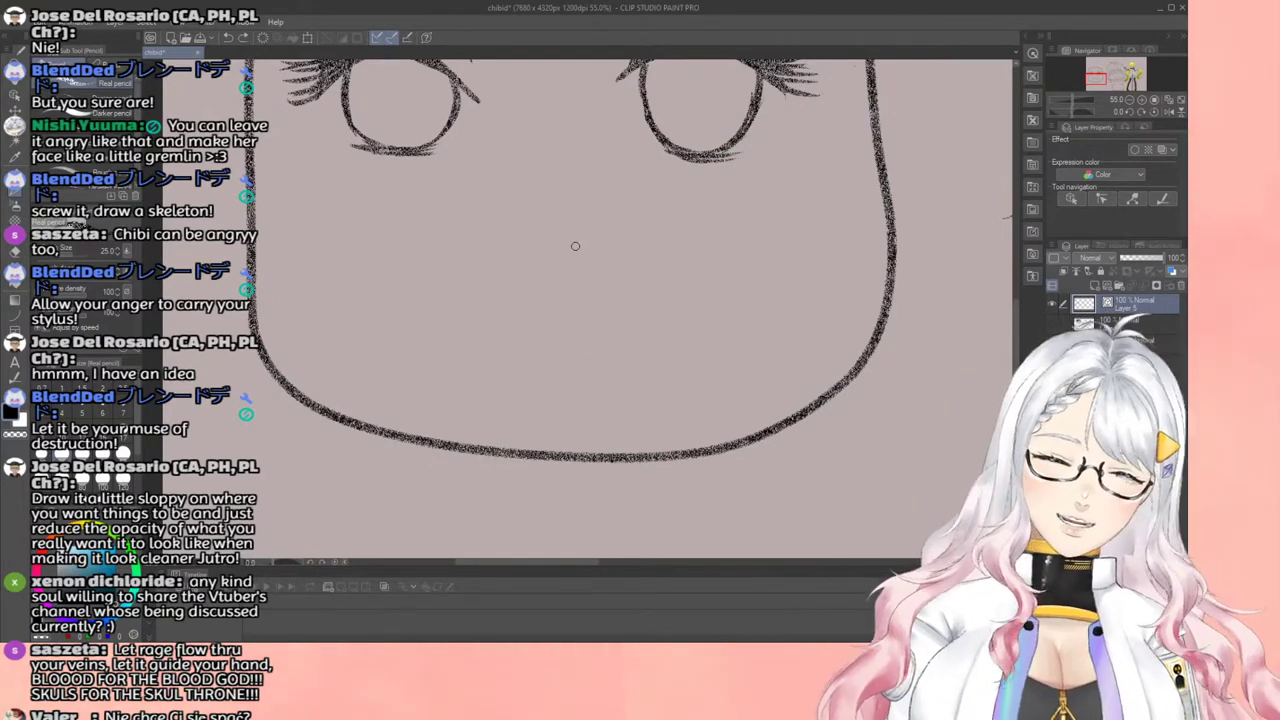
{"action": "mouse_move", "coordinate": [480, 272]}
{"action": "left_mouse_down"}
{"action": "mouse_move", "coordinate": [451, 322]}
{"action": "mouse_move", "coordinate": [662, 336]}
{"action": "mouse_move", "coordinate": [601, 273]}
{"action": "left_mouse_up"}
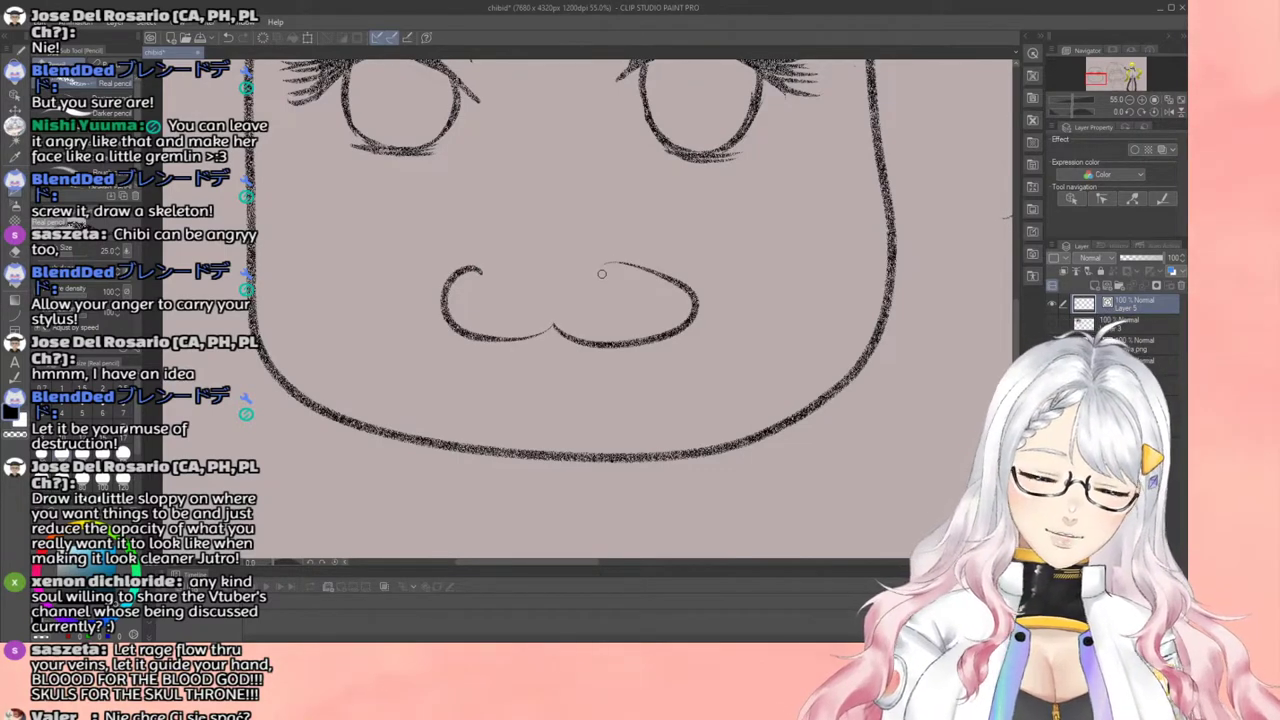
{"action": "key", "text": "ctrl+z"}
{"action": "mouse_move", "coordinate": [554, 324]}
{"action": "left_mouse_down"}
{"action": "mouse_move", "coordinate": [605, 346]}
{"action": "mouse_move", "coordinate": [618, 262]}
{"action": "left_mouse_up"}
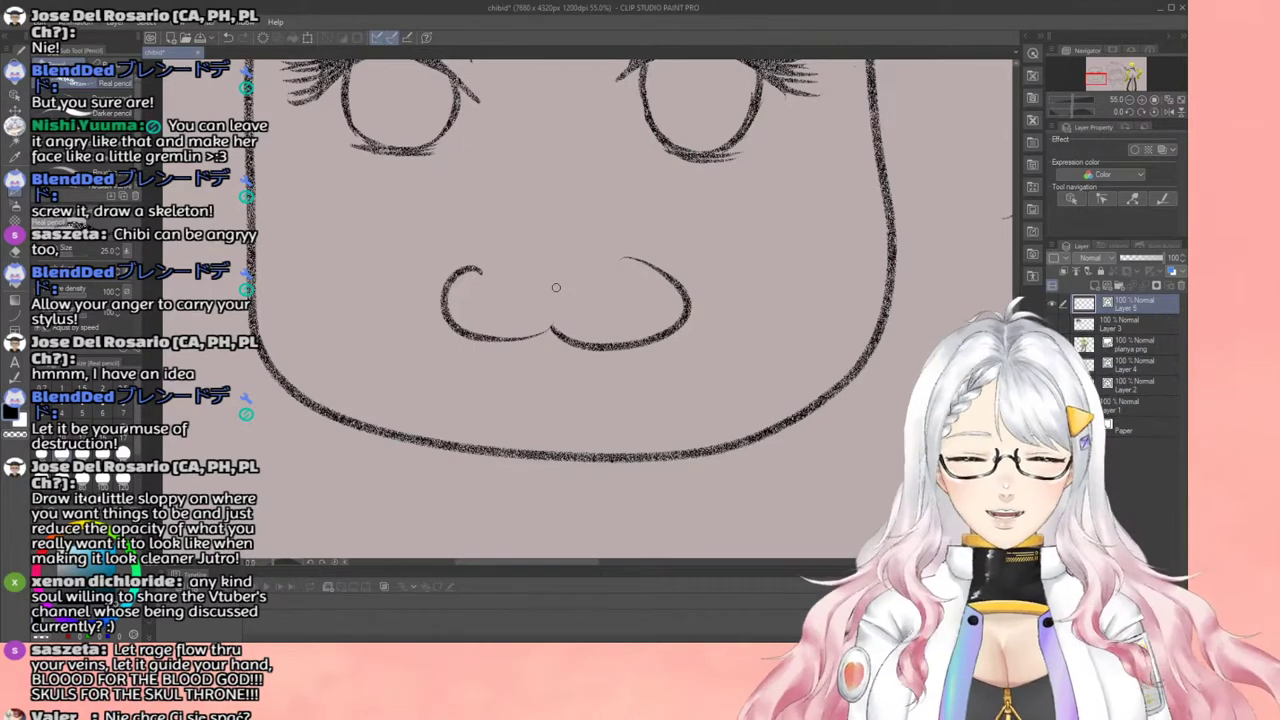
{"action": "key", "text": "ctrl+z"}
{"action": "key", "text": "ctrl+z"}
Step: Redraw the mouth as a small, rounded cat-style curve, repeating its right half until it fits the left
{"action": "mouse_move", "coordinate": [494, 281]}
{"action": "left_mouse_down"}
{"action": "mouse_move", "coordinate": [457, 294]}
{"action": "mouse_move", "coordinate": [473, 349]}
{"action": "mouse_move", "coordinate": [537, 331]}
{"action": "mouse_move", "coordinate": [589, 360]}
{"action": "mouse_move", "coordinate": [555, 292]}
{"action": "left_mouse_up"}
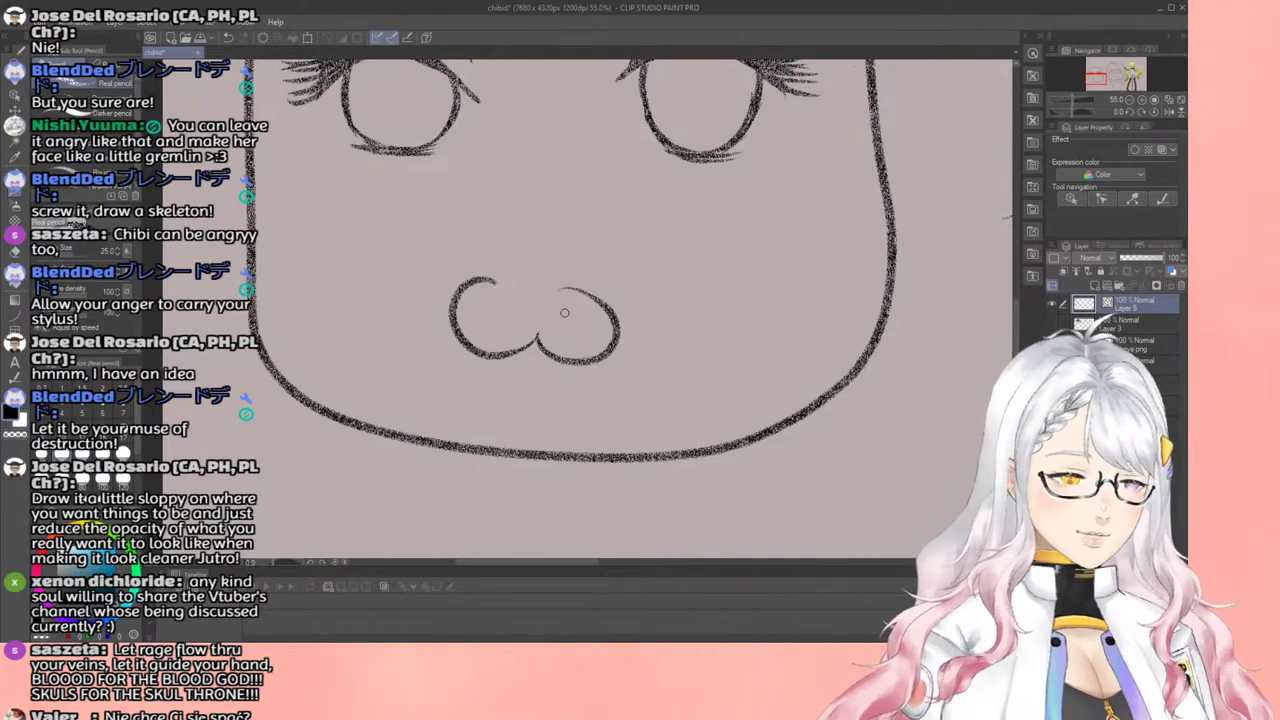
{"action": "key", "text": "ctrl+z"}
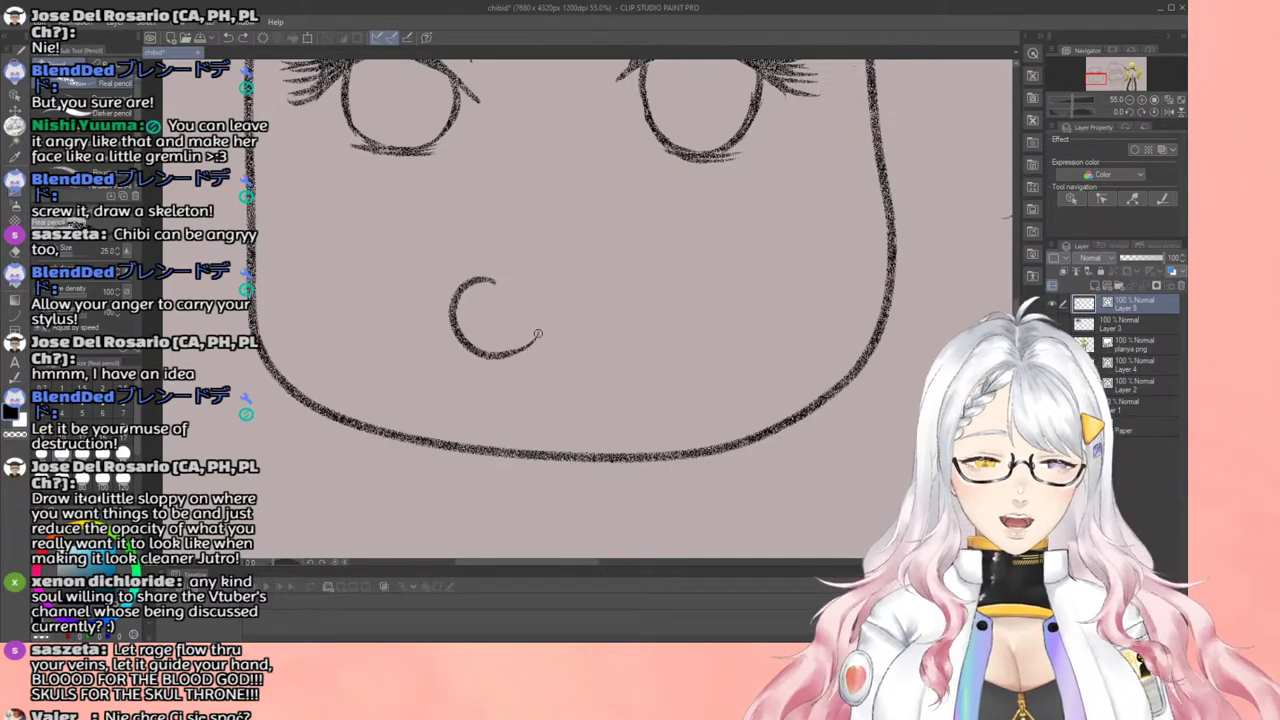
{"action": "mouse_move", "coordinate": [538, 333]}
{"action": "left_mouse_down"}
{"action": "mouse_move", "coordinate": [581, 362]}
{"action": "mouse_move", "coordinate": [620, 349]}
{"action": "mouse_move", "coordinate": [601, 299]}
{"action": "left_mouse_up"}
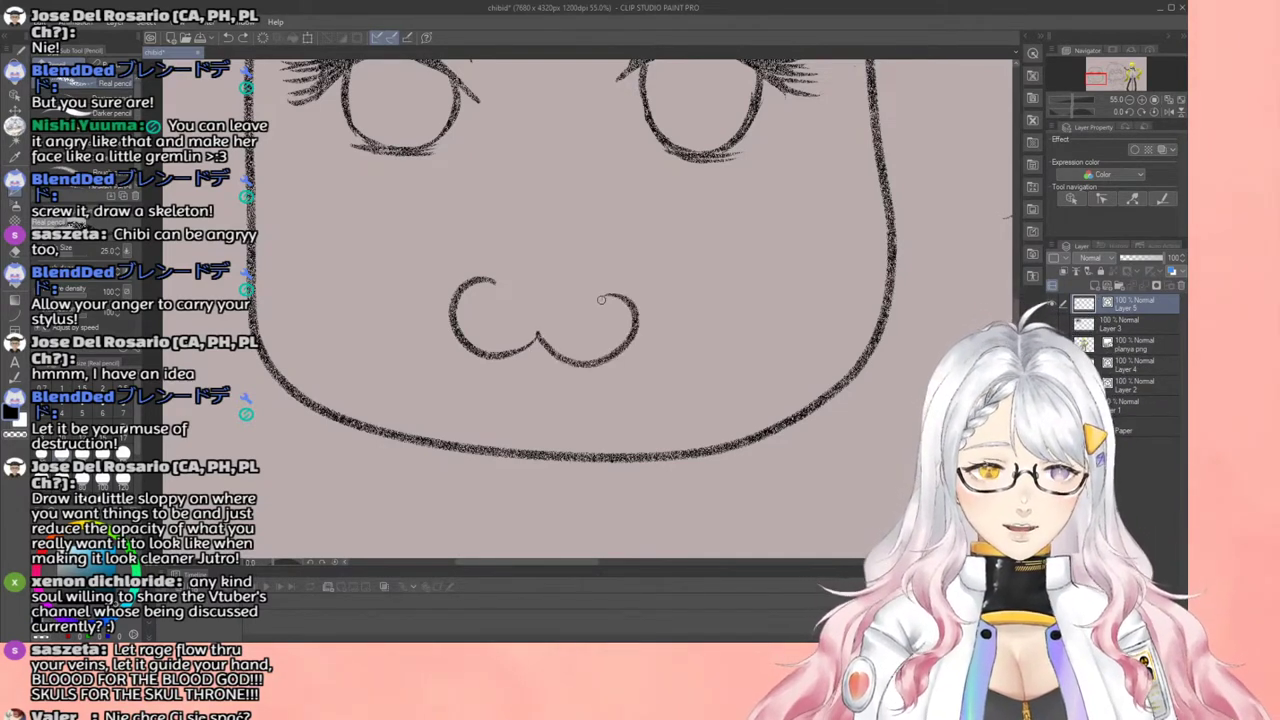
{"action": "key", "text": "ctrl+z"}
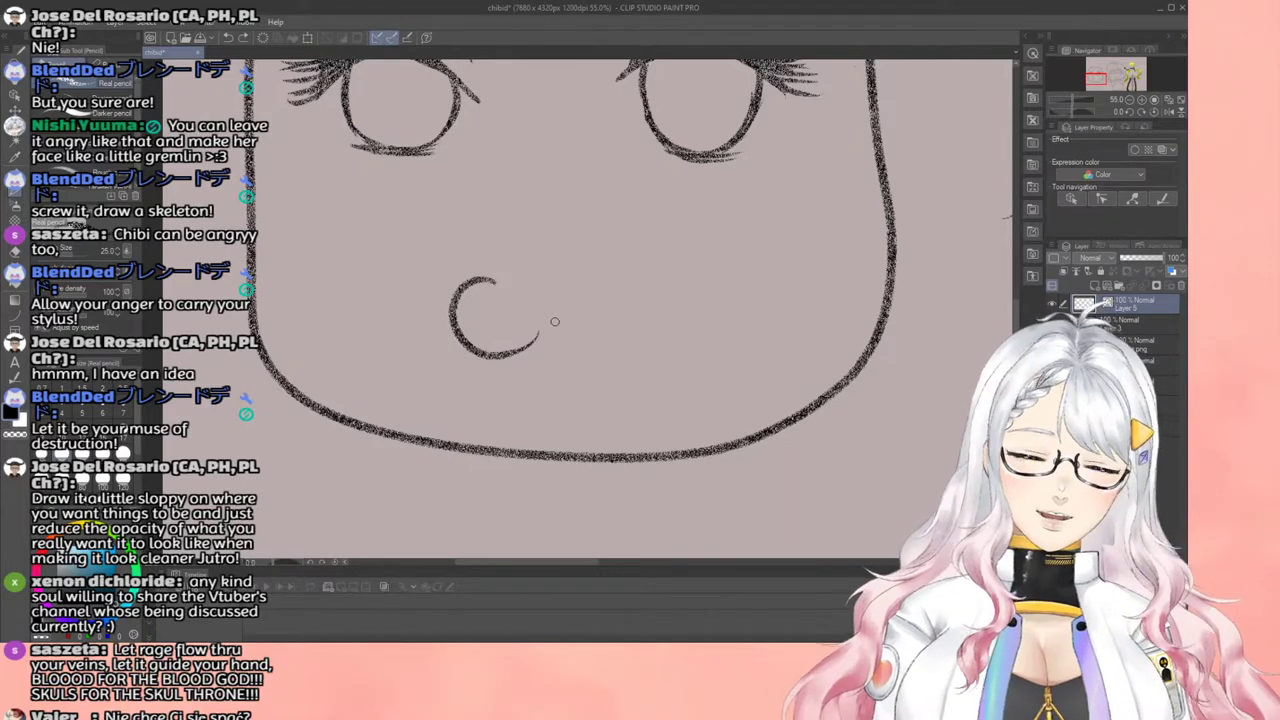
{"action": "mouse_move", "coordinate": [538, 336]}
{"action": "left_mouse_down"}
{"action": "mouse_move", "coordinate": [578, 362]}
{"action": "mouse_move", "coordinate": [626, 332]}
{"action": "mouse_move", "coordinate": [595, 281]}
{"action": "left_mouse_up"}
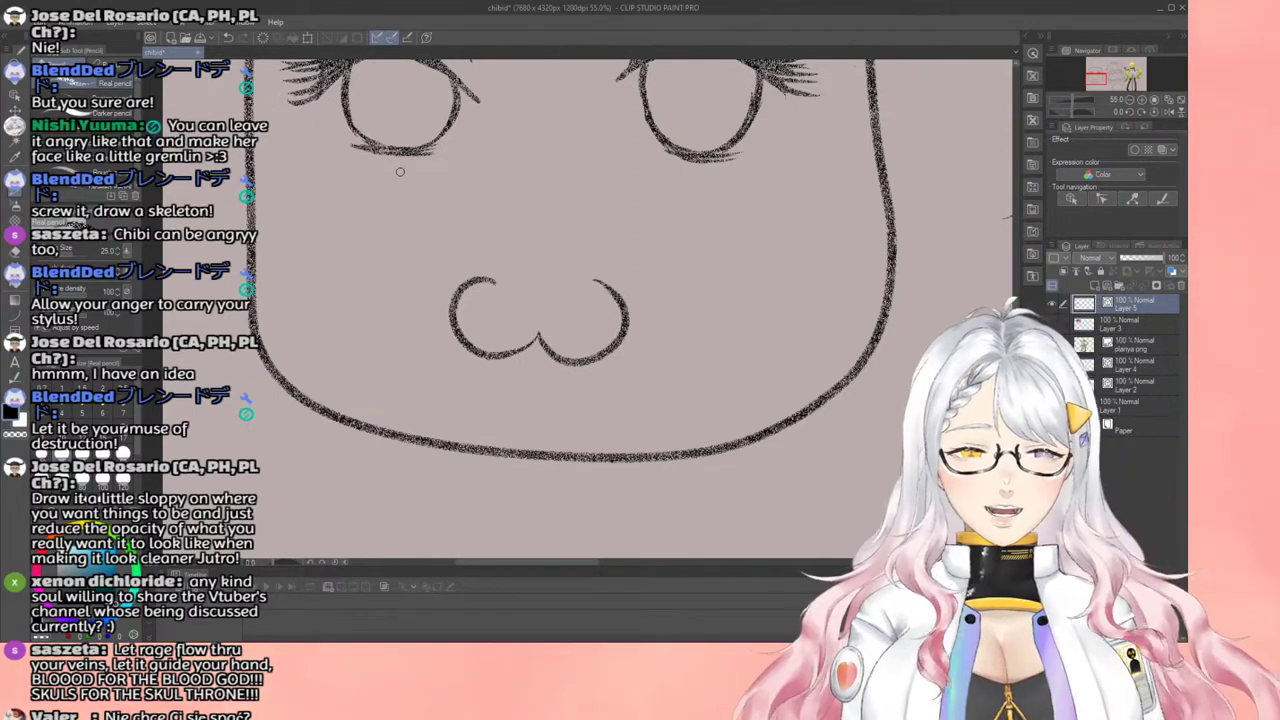
Step: Draw a long, curved tear line from beneath each eye down past the chin line
{"action": "mouse_move", "coordinate": [383, 152]}
{"action": "left_mouse_down"}
{"action": "mouse_move", "coordinate": [343, 283]}
{"action": "mouse_move", "coordinate": [352, 452]}
{"action": "left_mouse_up"}
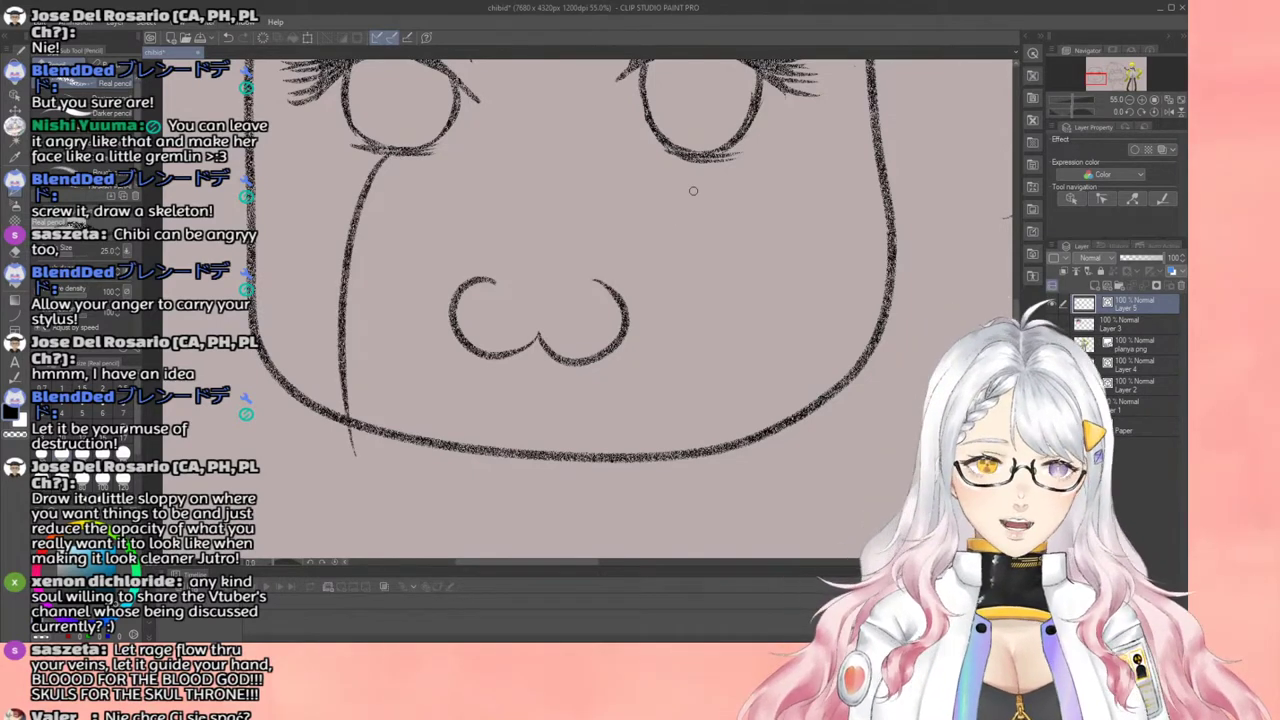
{"action": "mouse_move", "coordinate": [707, 160]}
{"action": "left_mouse_down"}
{"action": "mouse_move", "coordinate": [752, 340]}
{"action": "mouse_move", "coordinate": [725, 465]}
{"action": "left_mouse_up"}
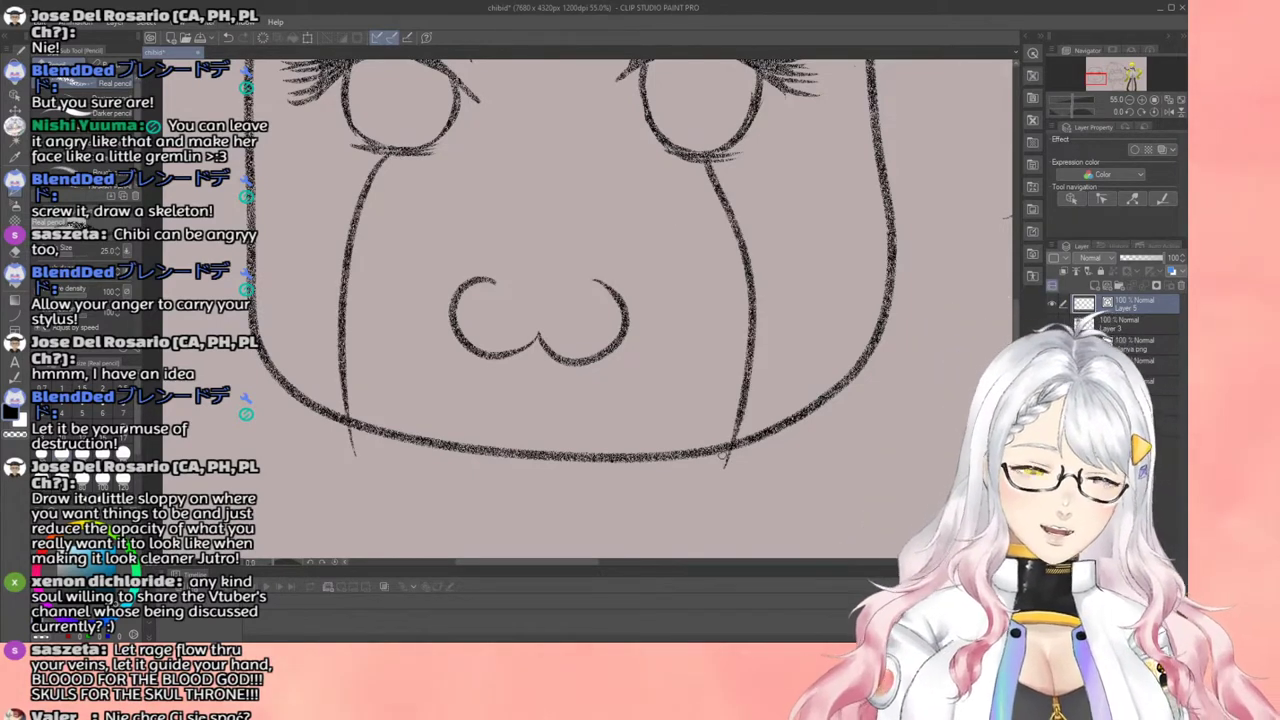
Step: Draw a small cross in the middle of the forehead and a little pointed tongue beneath the mouth
{"action": "scroll", "coordinate": [724, 455], "scroll_direction": "down", "scroll_amount": 2}
{"action": "scroll", "coordinate": [689, 258], "scroll_direction": "up", "scroll_amount": 1}
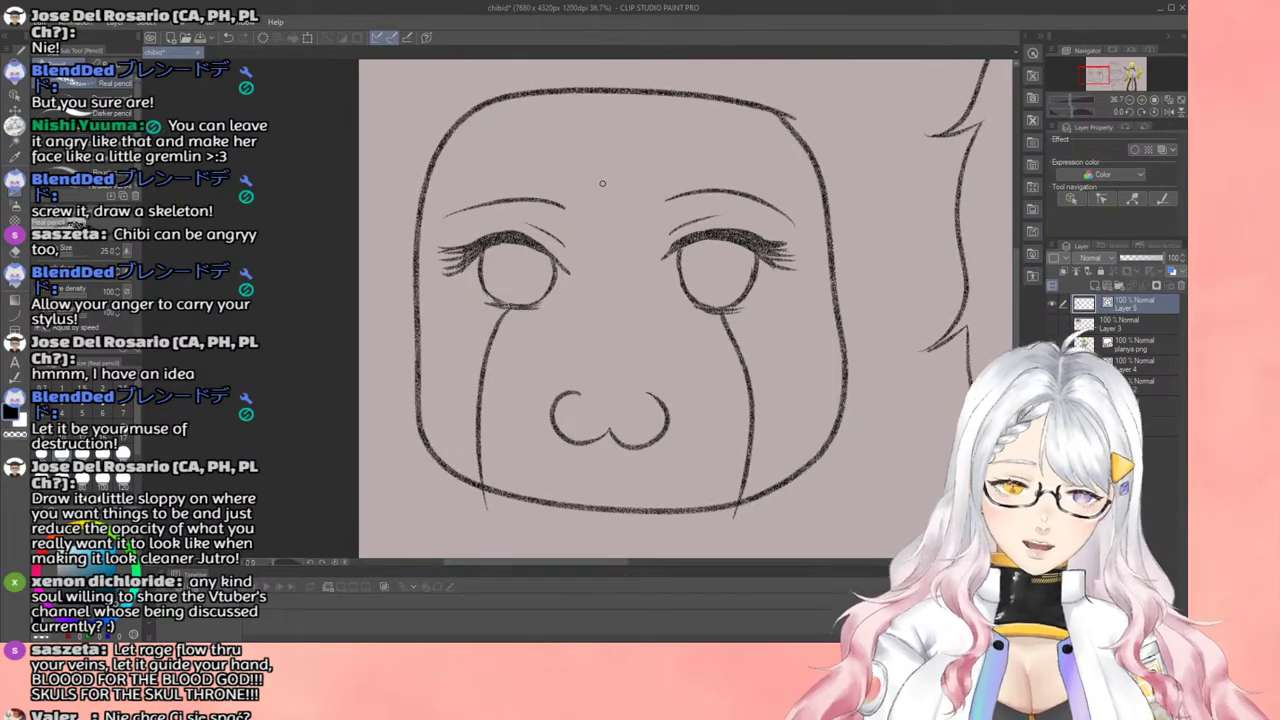
{"action": "mouse_move", "coordinate": [609, 170]}
{"action": "left_mouse_down"}
{"action": "mouse_move", "coordinate": [610, 215]}
{"action": "mouse_move", "coordinate": [632, 181]}
{"action": "left_mouse_up"}
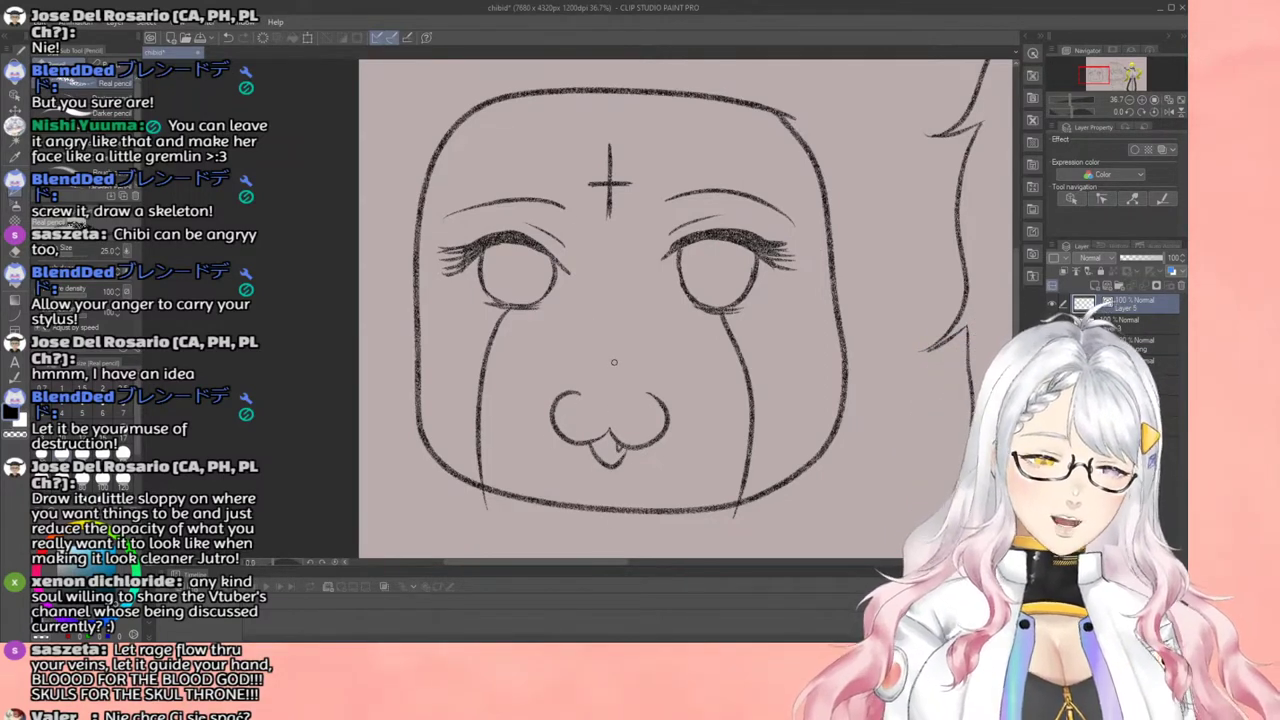
Step: Draw a pointed central fringe lock over the forehead, plus outer and inner hair curves along the head's left side
{"action": "scroll", "coordinate": [614, 362], "scroll_direction": "down", "scroll_amount": 2}
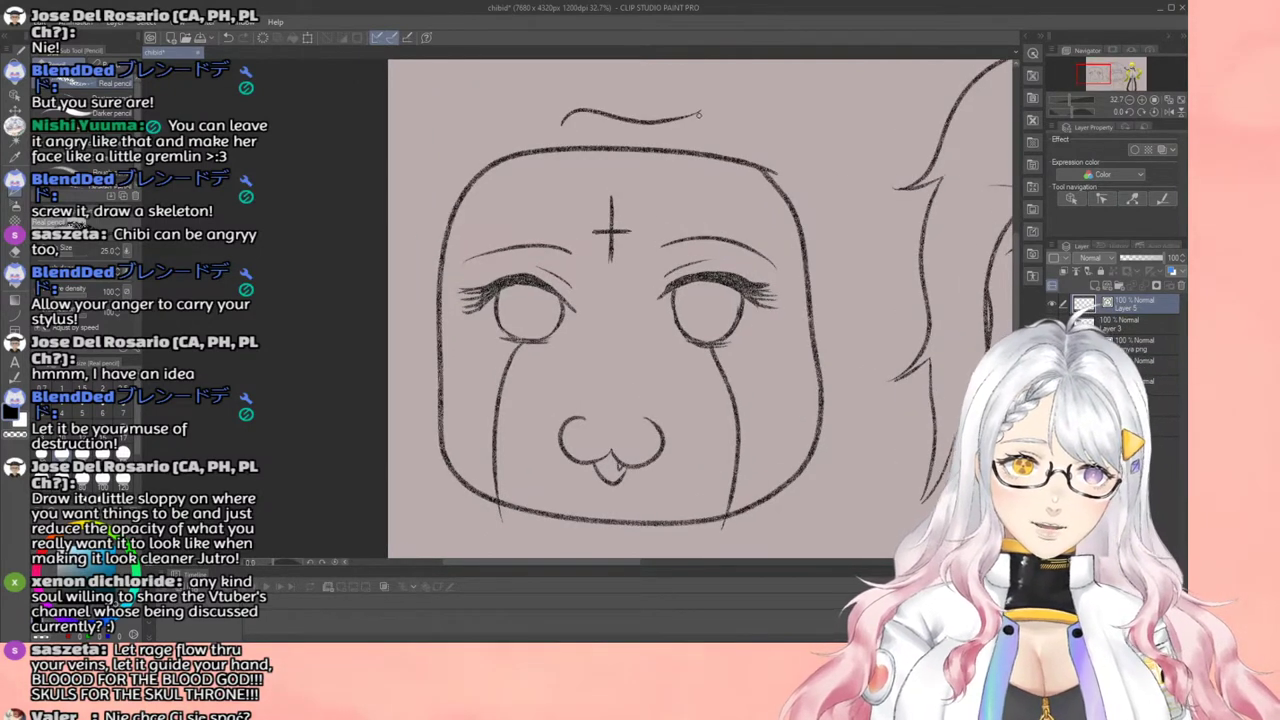
{"action": "mouse_move", "coordinate": [706, 160]}
{"action": "left_mouse_down"}
{"action": "mouse_move", "coordinate": [678, 226]}
{"action": "mouse_move", "coordinate": [597, 317]}
{"action": "left_mouse_up"}
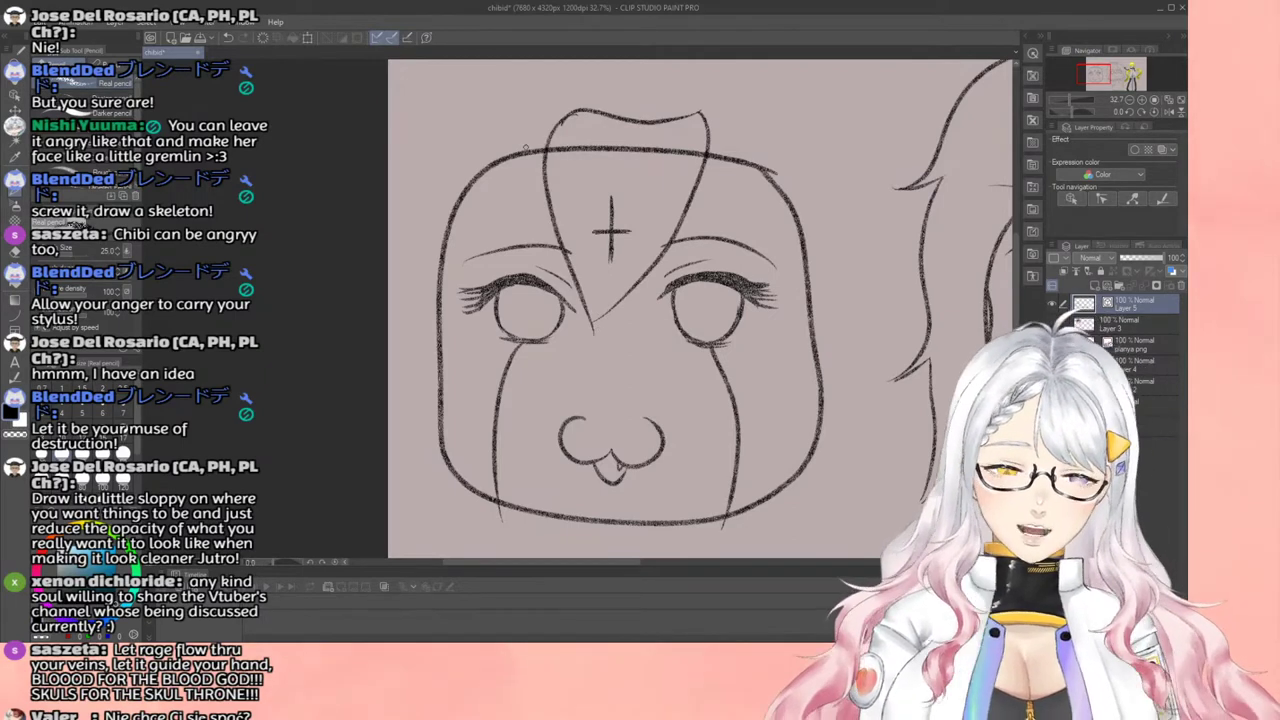
{"action": "mouse_move", "coordinate": [568, 111]}
{"action": "left_mouse_down"}
{"action": "mouse_move", "coordinate": [452, 129]}
{"action": "mouse_move", "coordinate": [408, 184]}
{"action": "mouse_move", "coordinate": [398, 255]}
{"action": "mouse_move", "coordinate": [430, 460]}
{"action": "left_mouse_up"}
{"action": "mouse_move", "coordinate": [556, 200]}
{"action": "left_mouse_down"}
{"action": "mouse_move", "coordinate": [450, 348]}
{"action": "mouse_move", "coordinate": [438, 430]}
{"action": "left_mouse_up"}
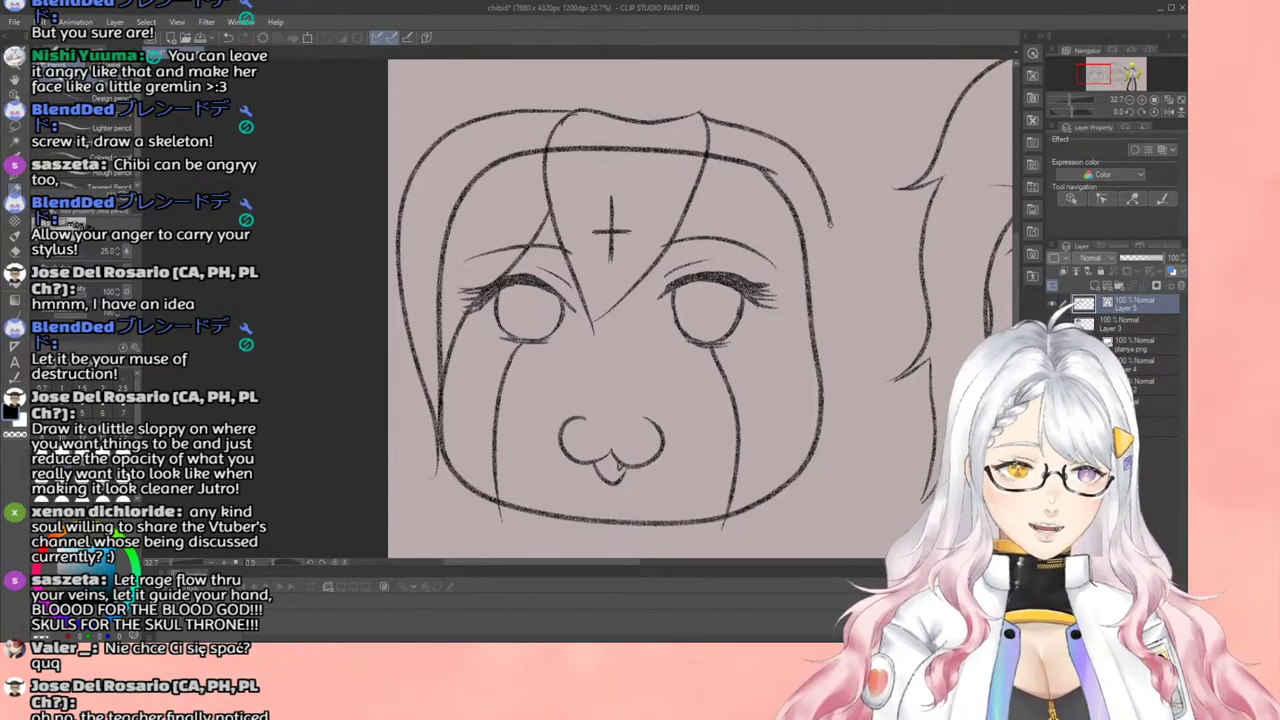
Step: Draw the outer and inner hair curves along the head's right side, redoing the inner strand wider
{"action": "left_click_drag", "start_coordinate": [830, 332], "coordinate": [789, 452]}
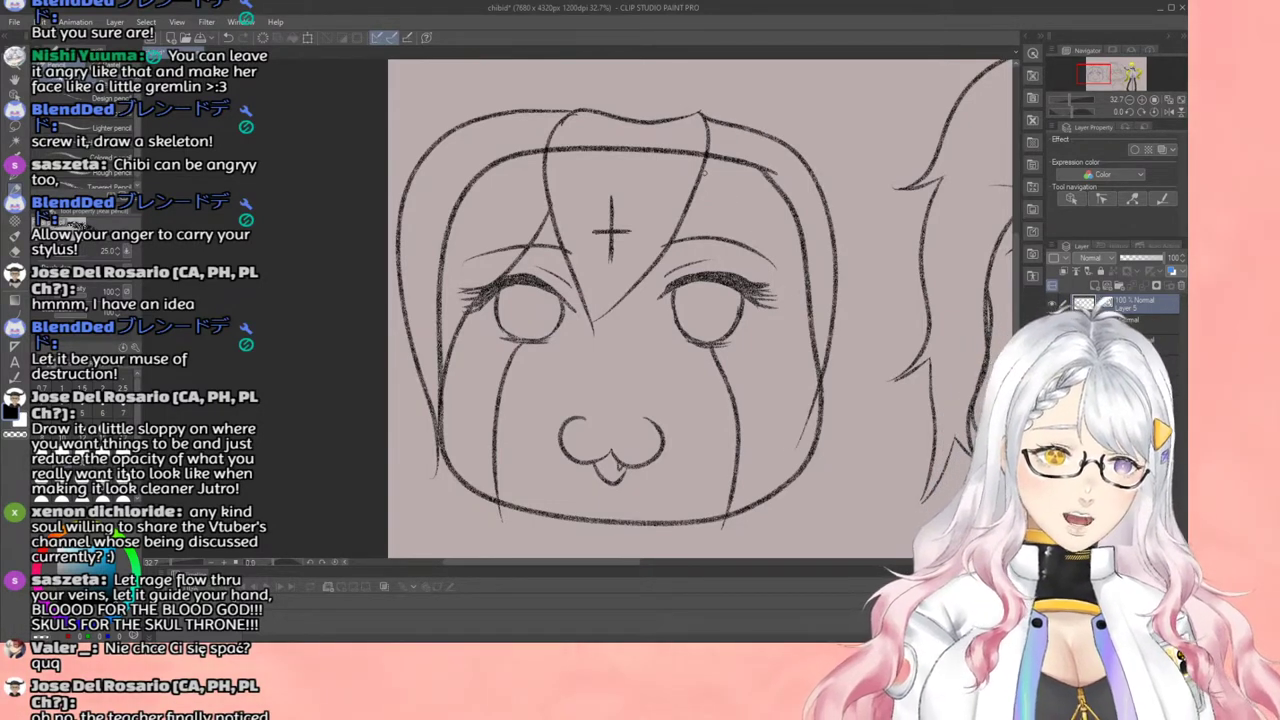
{"action": "mouse_move", "coordinate": [695, 182]}
{"action": "left_mouse_down"}
{"action": "mouse_move", "coordinate": [785, 352]}
{"action": "mouse_move", "coordinate": [774, 442]}
{"action": "left_mouse_up"}
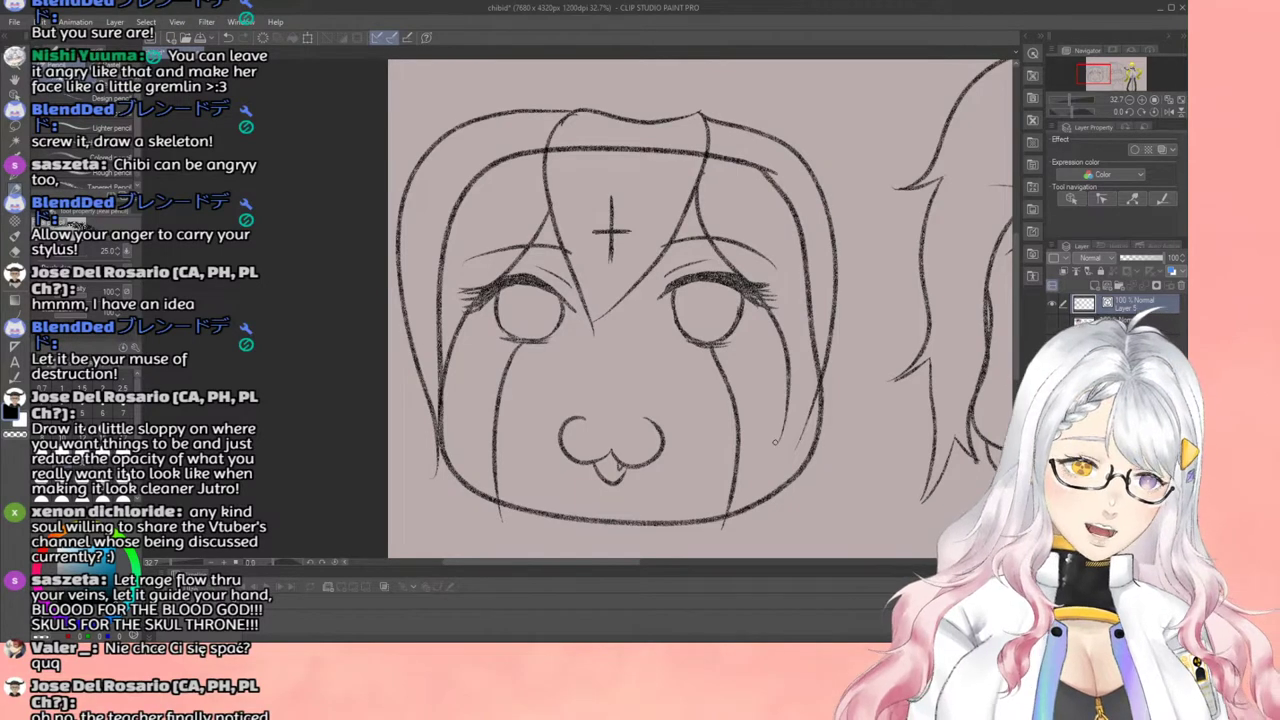
{"action": "key", "text": "ctrl+z"}
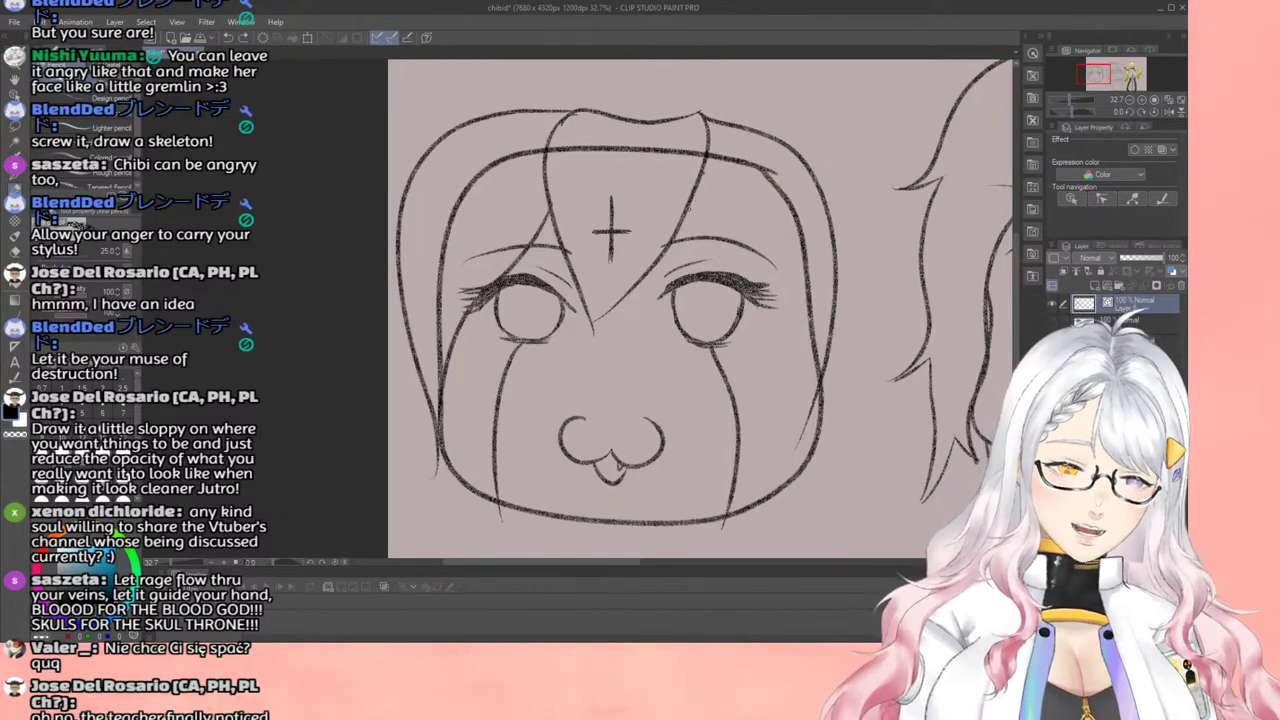
{"action": "mouse_move", "coordinate": [786, 304]}
{"action": "left_mouse_down"}
{"action": "mouse_move", "coordinate": [818, 342]}
{"action": "mouse_move", "coordinate": [826, 410]}
{"action": "left_mouse_up"}
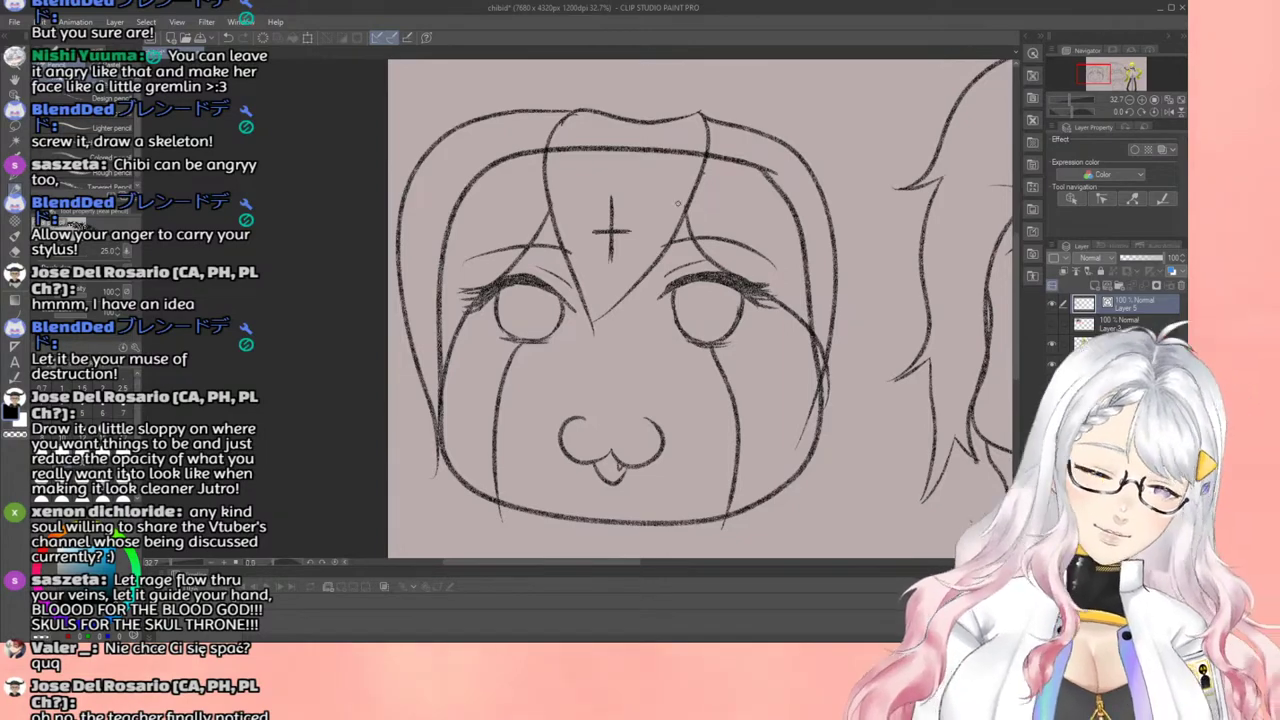
Step: Undo the second chibi's hair, forehead cross, tears, mouth, eyebrows, eyes and head outline stroke by stroke
{"action": "scroll", "coordinate": [750, 340], "scroll_direction": "up", "scroll_amount": 1}
{"action": "scroll", "coordinate": [758, 467], "scroll_direction": "down", "scroll_amount": 3}
{"action": "scroll", "coordinate": [758, 467], "scroll_direction": "up", "scroll_amount": 2}
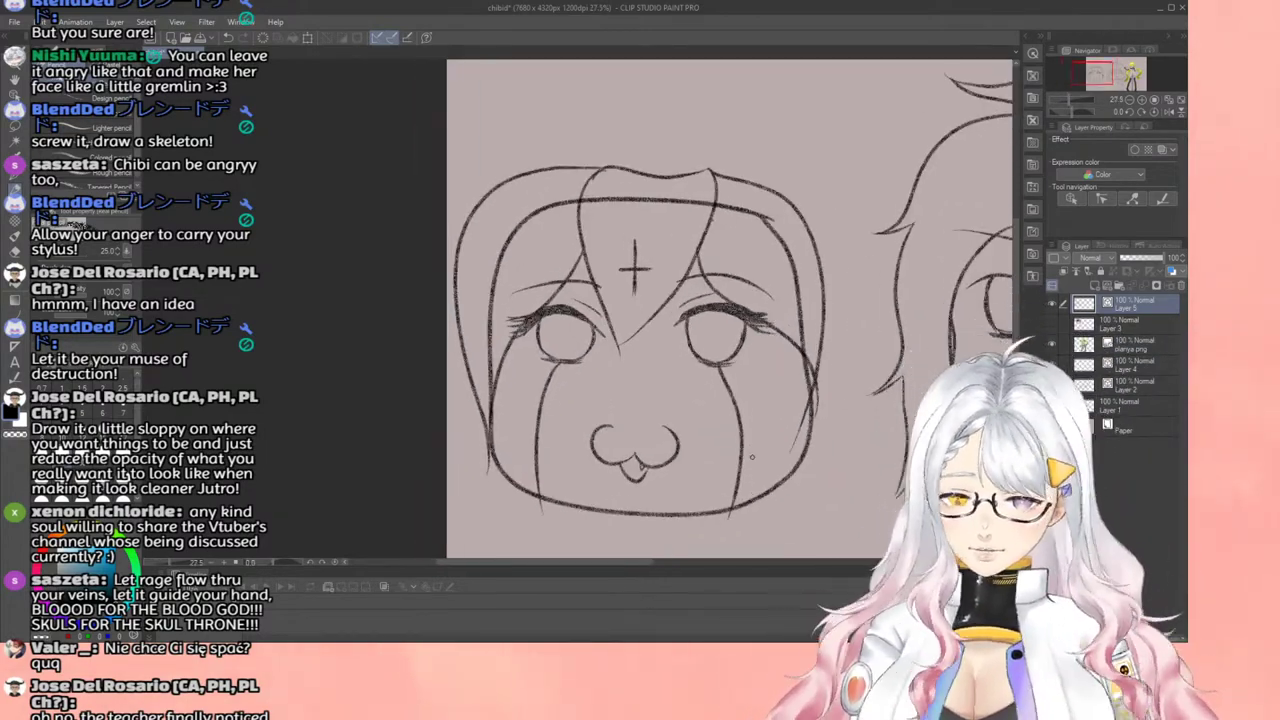
{"action": "key", "text": "ctrl+z"}
{"action": "key", "text": "ctrl+z"}
{"action": "key", "text": "ctrl+z"}
{"action": "key", "text": "ctrl+z"}
{"action": "key", "text": "ctrl+z"}
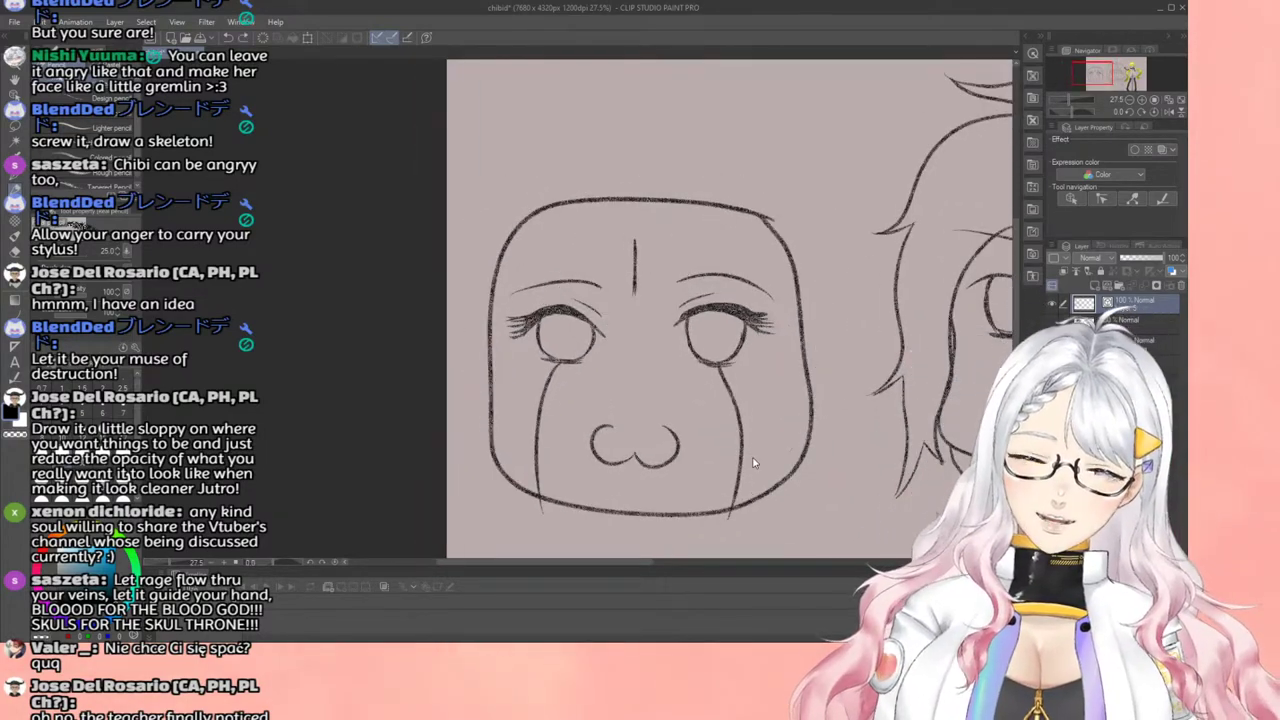
{"action": "key", "text": "ctrl+z"}
{"action": "key", "text": "ctrl+z"}
{"action": "key", "text": "ctrl+z"}
{"action": "key", "text": "ctrl+z"}
{"action": "key", "text": "ctrl+z"}
{"action": "key", "text": "ctrl+z"}
{"action": "key", "text": "ctrl+z"}
{"action": "key", "text": "ctrl+z"}
{"action": "key", "text": "ctrl+z"}
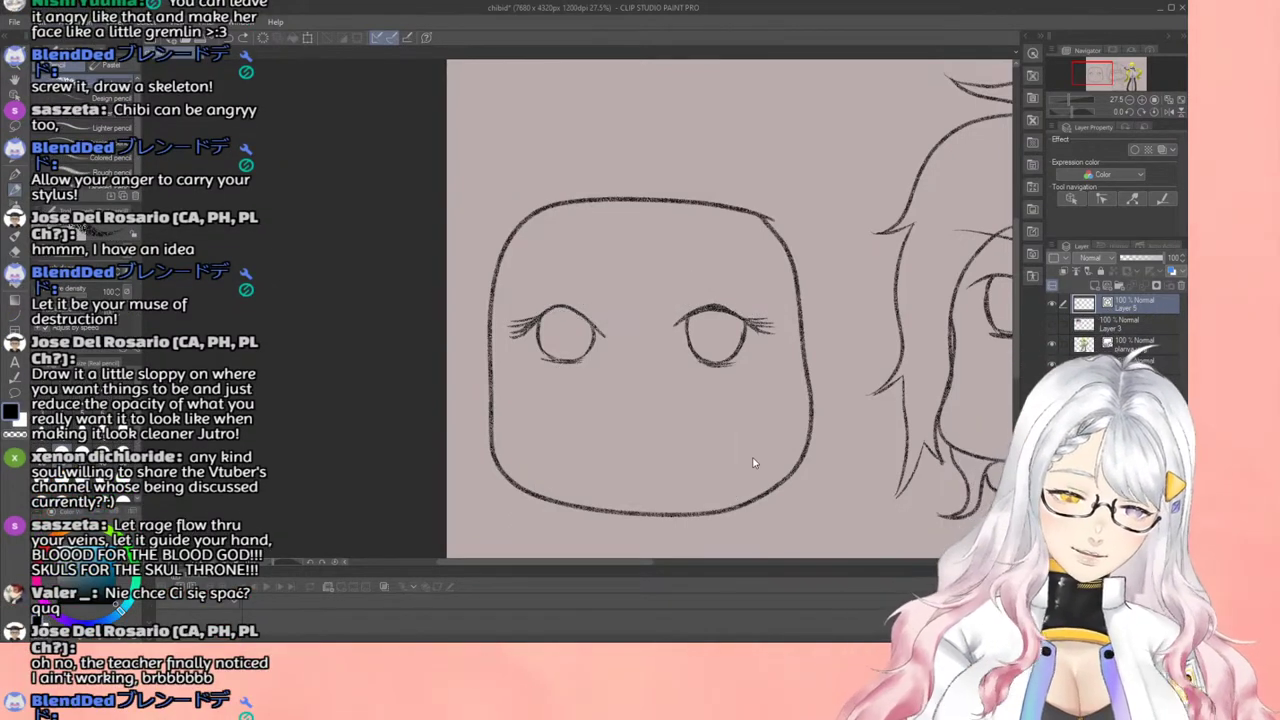
{"action": "key", "text": "ctrl+z"}
{"action": "key", "text": "ctrl+z"}
{"action": "key", "text": "ctrl+z"}
{"action": "key", "text": "ctrl+z"}
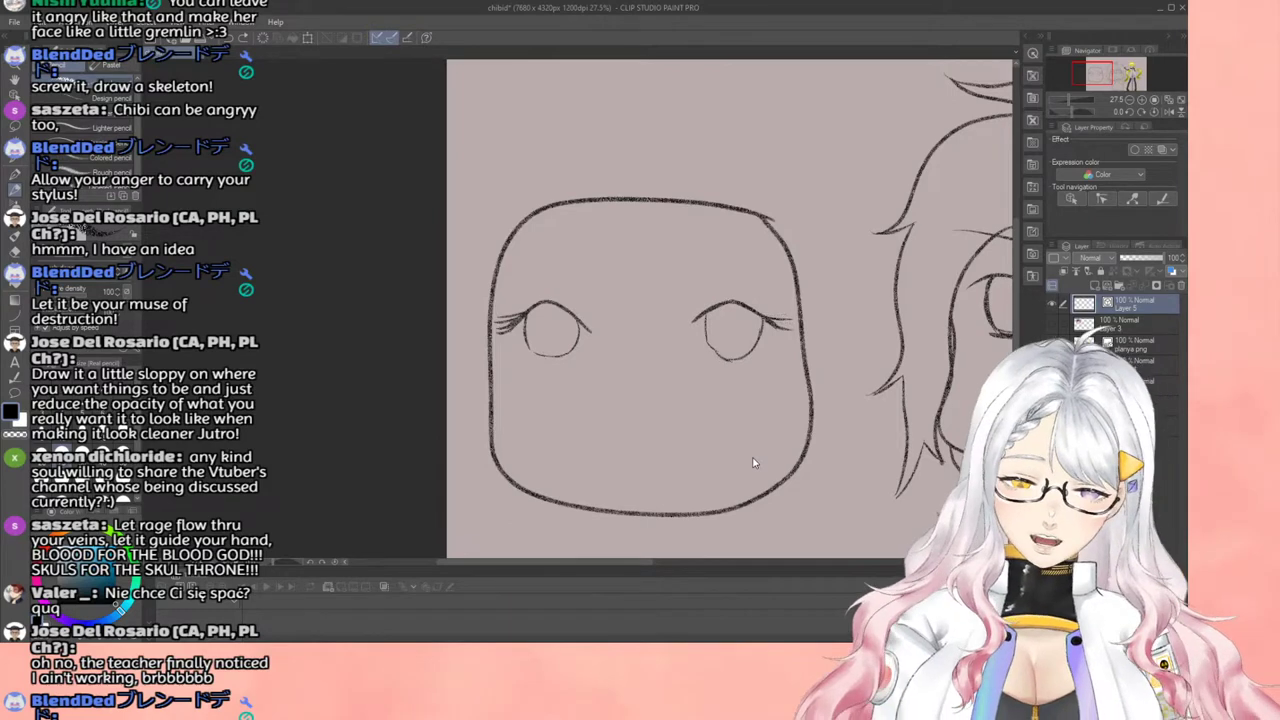
{"action": "key", "text": "ctrl+z"}
{"action": "key", "text": "ctrl+z"}
{"action": "key", "text": "ctrl+z"}
{"action": "key", "text": "ctrl+z"}
{"action": "key", "text": "ctrl+z"}
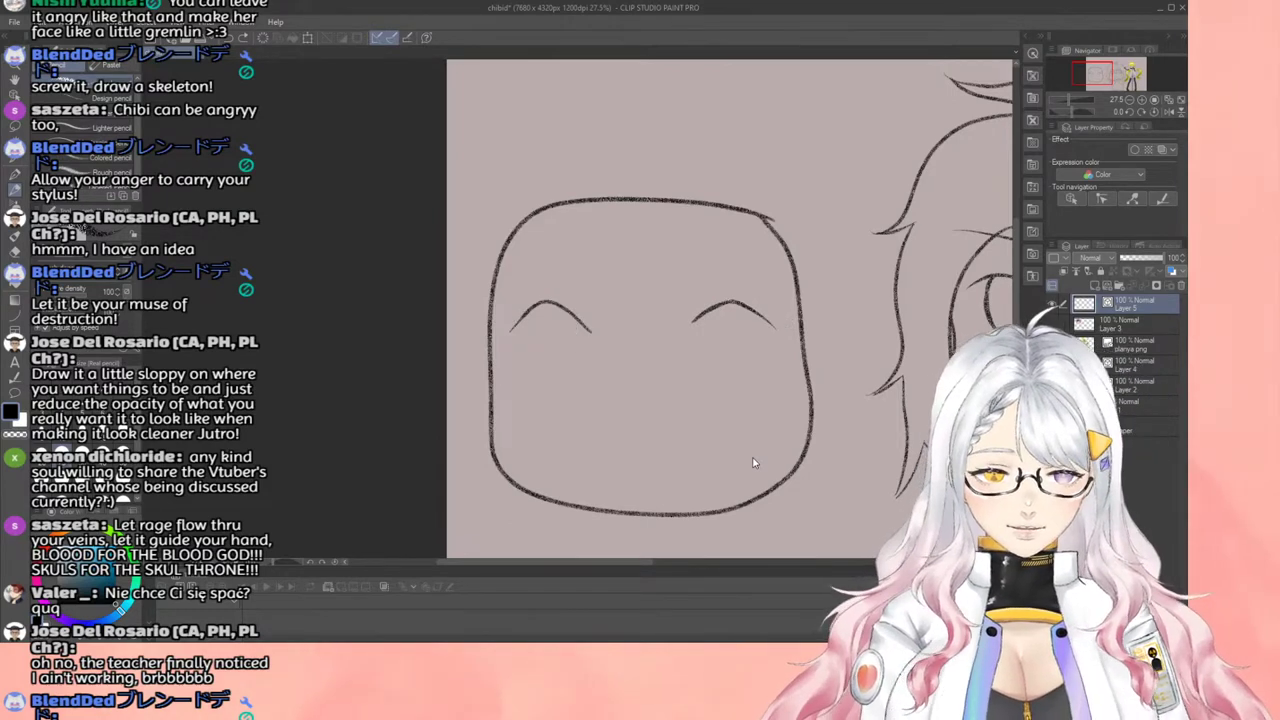
{"action": "key", "text": "ctrl+z"}
{"action": "key", "text": "ctrl+z"}
{"action": "key", "text": "ctrl+z"}
{"action": "key", "text": "ctrl+z"}
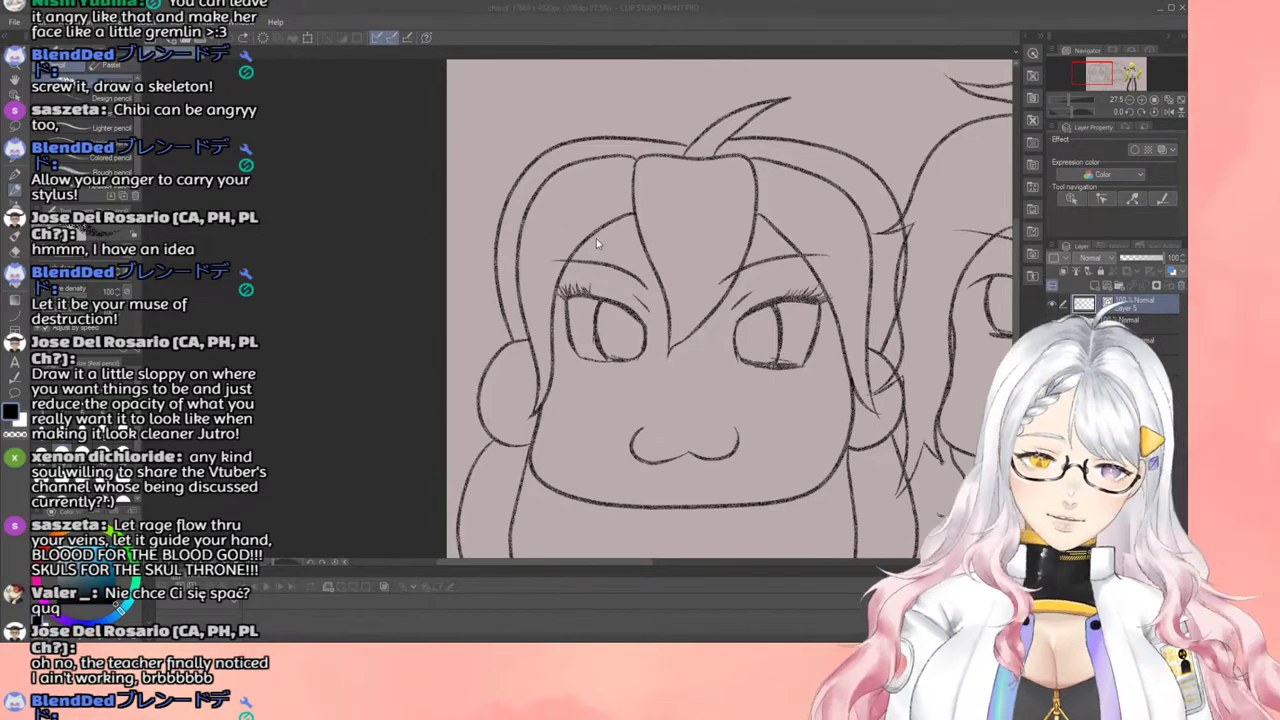
Step: Redo the removal of the older angry-faced chibi sketch beside the existing chibi
{"action": "key", "text": "ctrl+y"}
{"action": "scroll", "coordinate": [727, 379], "scroll_direction": "down", "scroll_amount": 3}
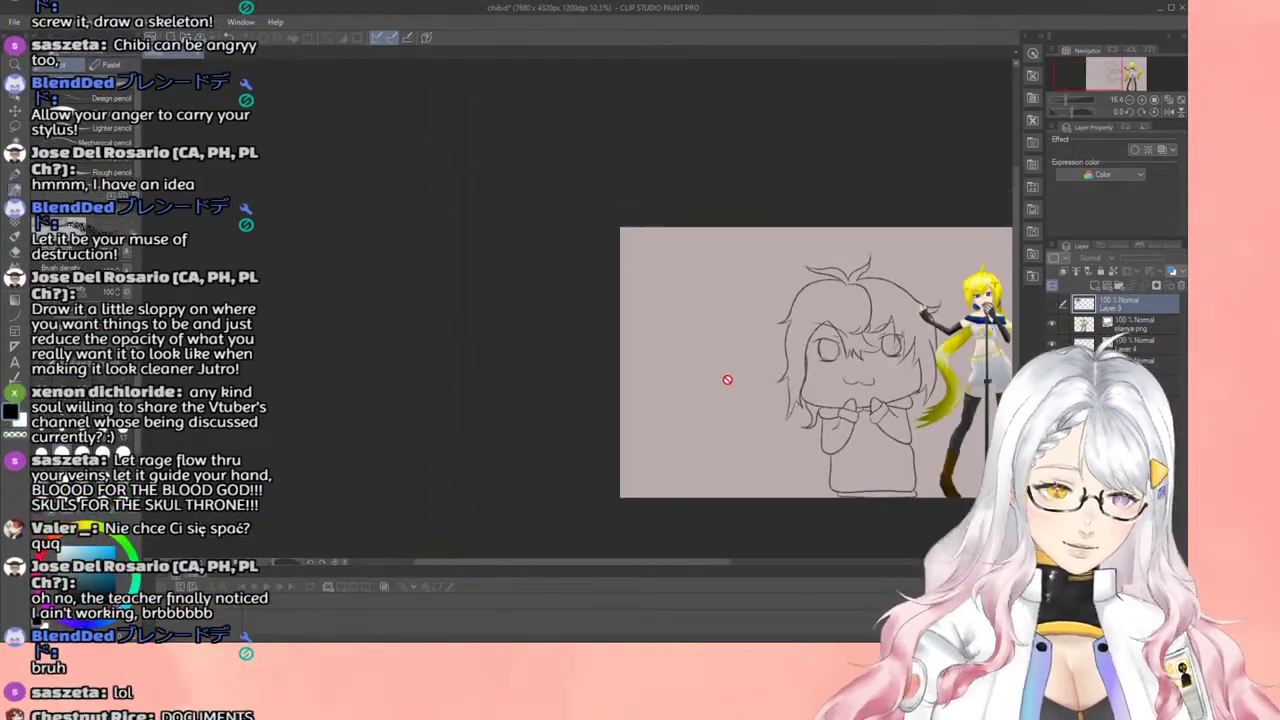
{"action": "scroll", "coordinate": [727, 379], "scroll_direction": "down", "scroll_amount": 1}
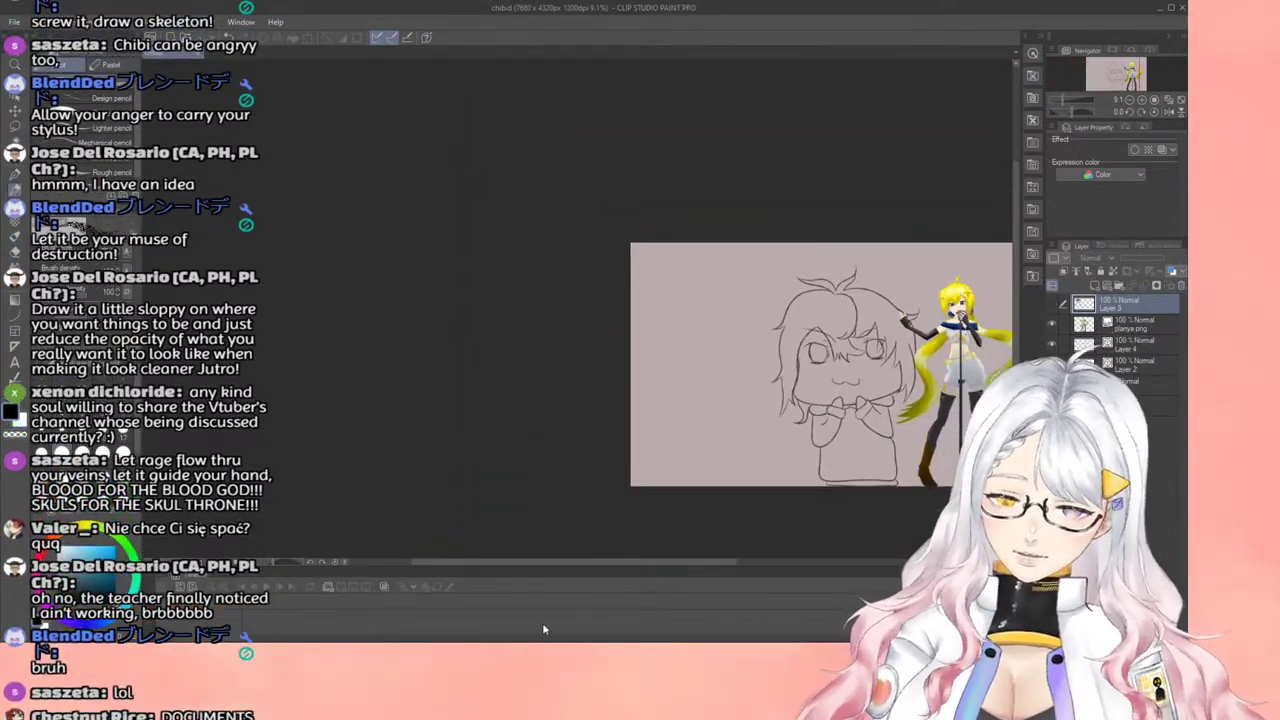